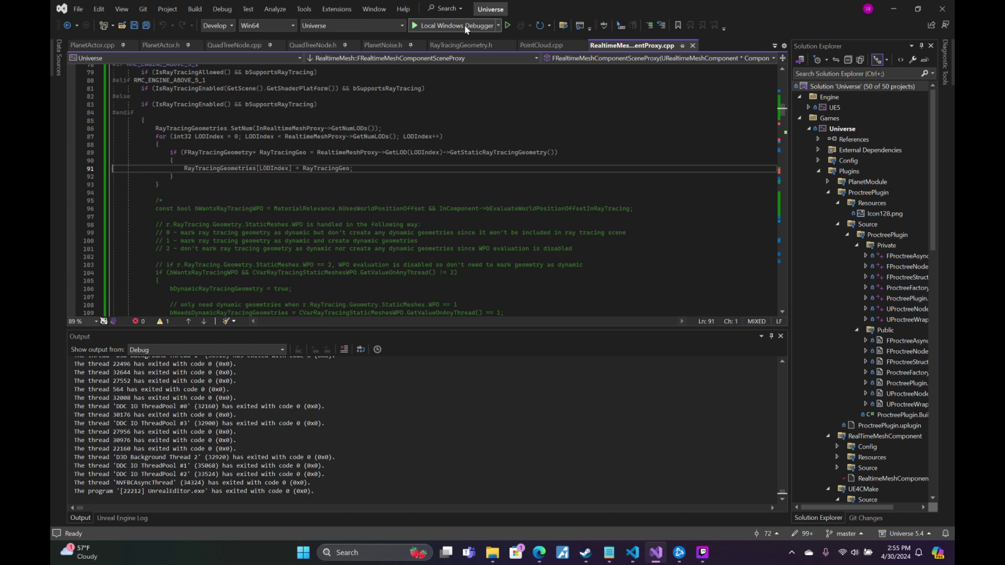
Run the Universe project with the Local Windows Debugger and look over the planets in the Unreal Editor level.
click(463, 24)
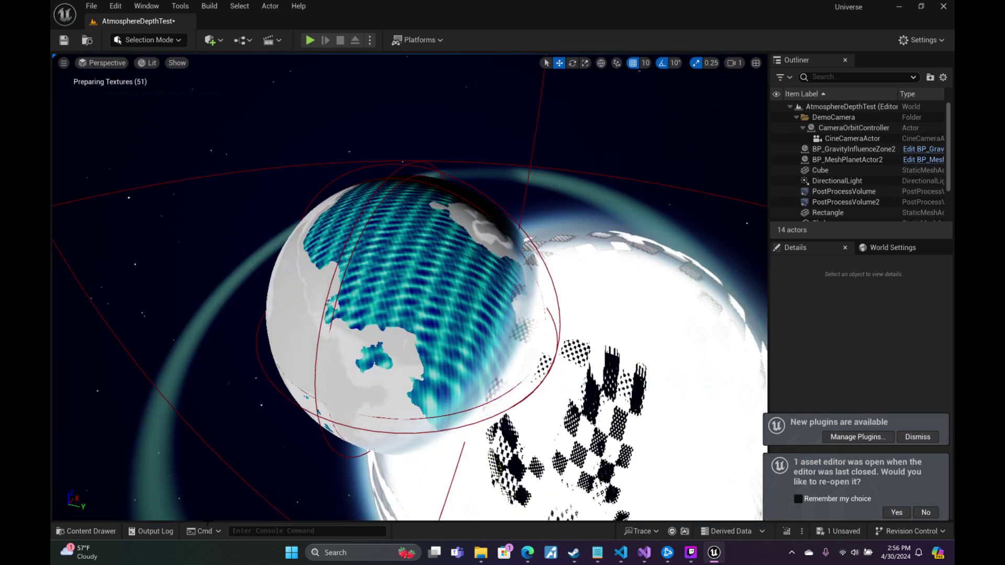
right_drag(564, 201, 571, 176)
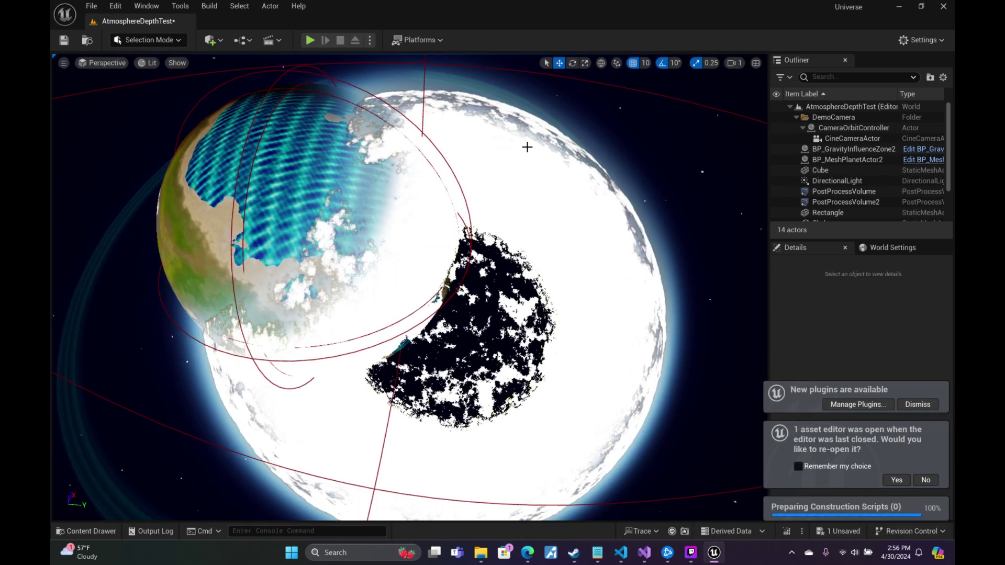
right_drag(501, 444, 413, 455)
right_drag(573, 183, 549, 170)
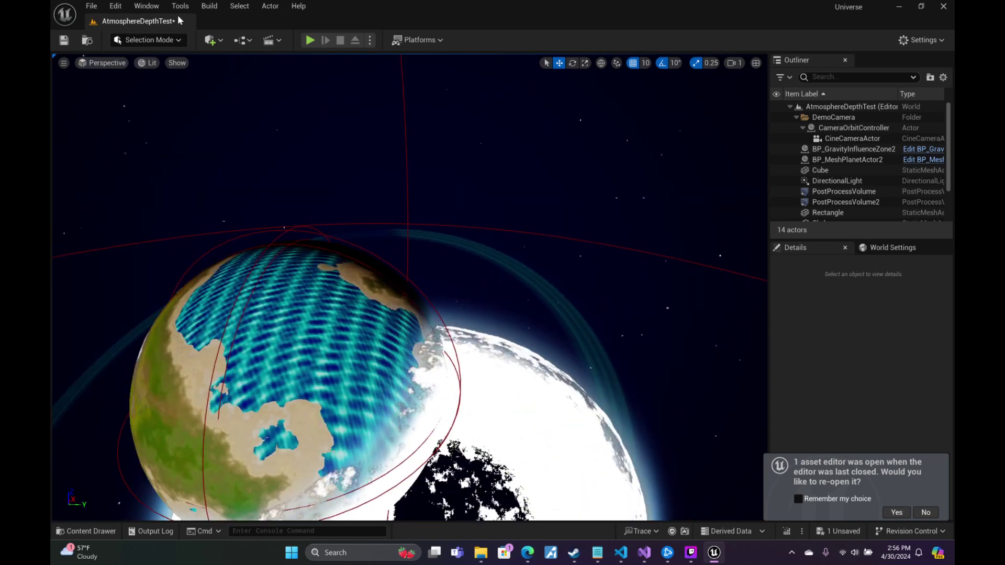
Set the project's Anti-Aliasing Method to Temporal Anti-Aliasing (TAA) in the rendering settings.
click(115, 6)
click(167, 173)
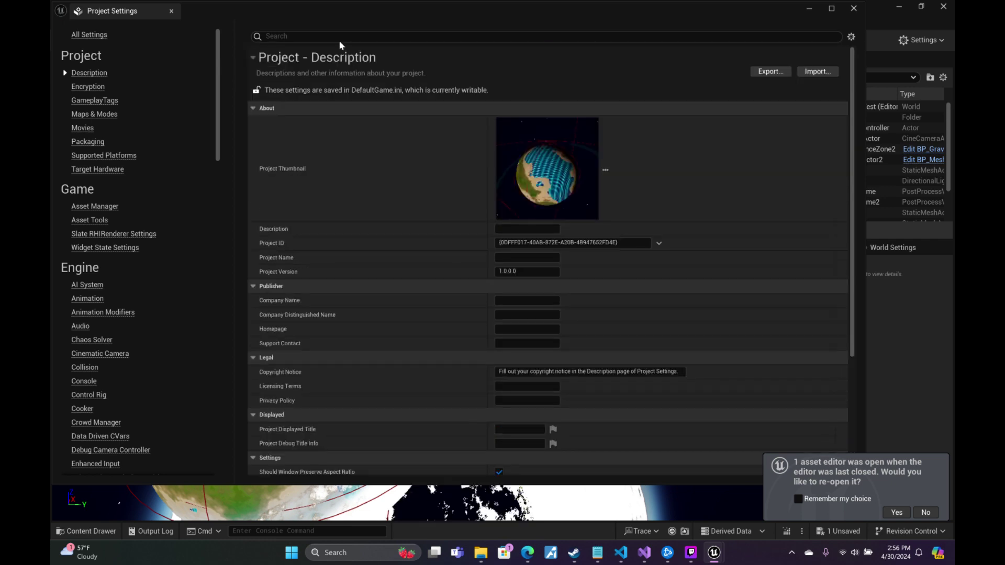
text(multis)
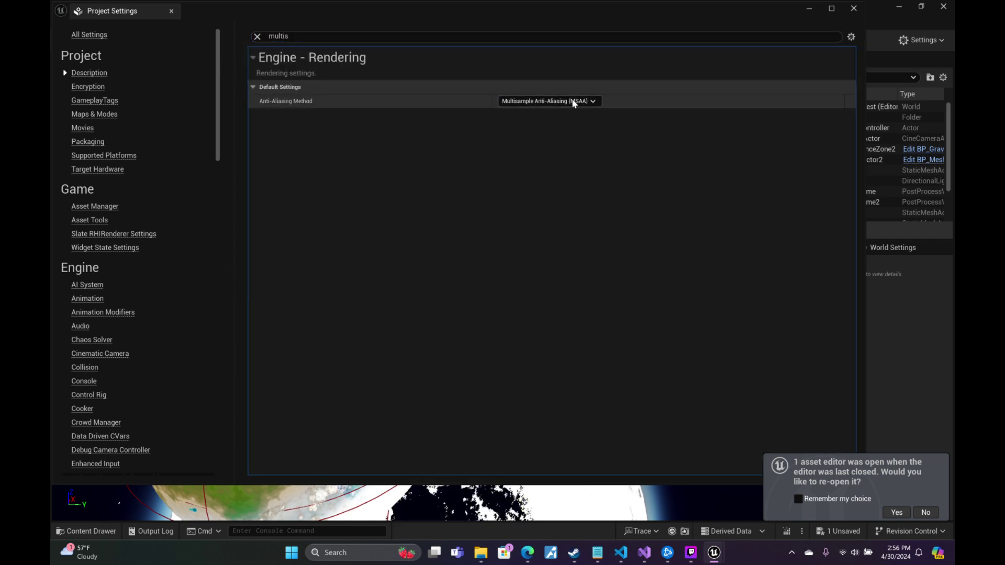
click(574, 101)
click(554, 132)
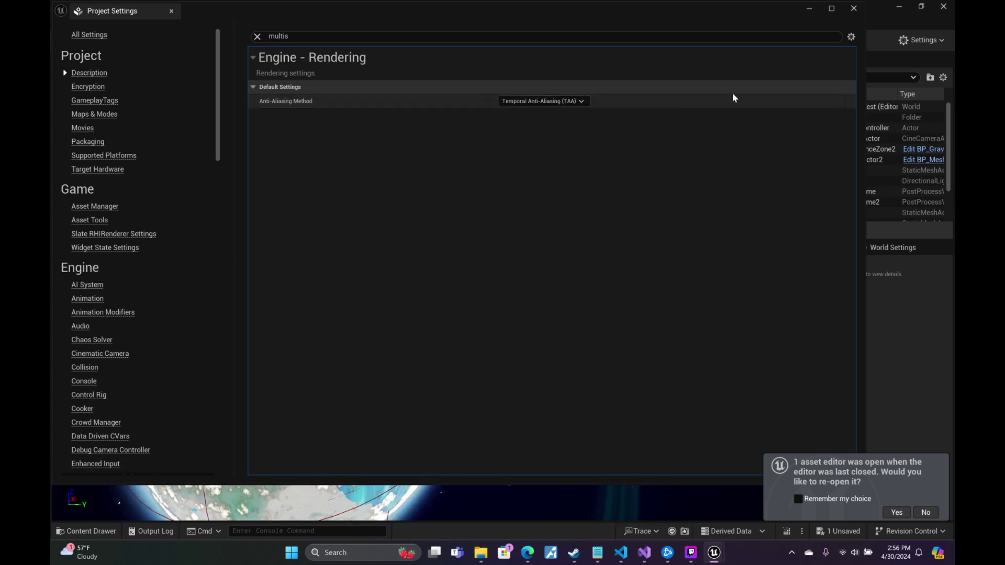
click(810, 12)
Raise the viewport camera speed to the maximum and set the camera speed scalar to about 12.37.
right_drag(410, 286, 361, 282)
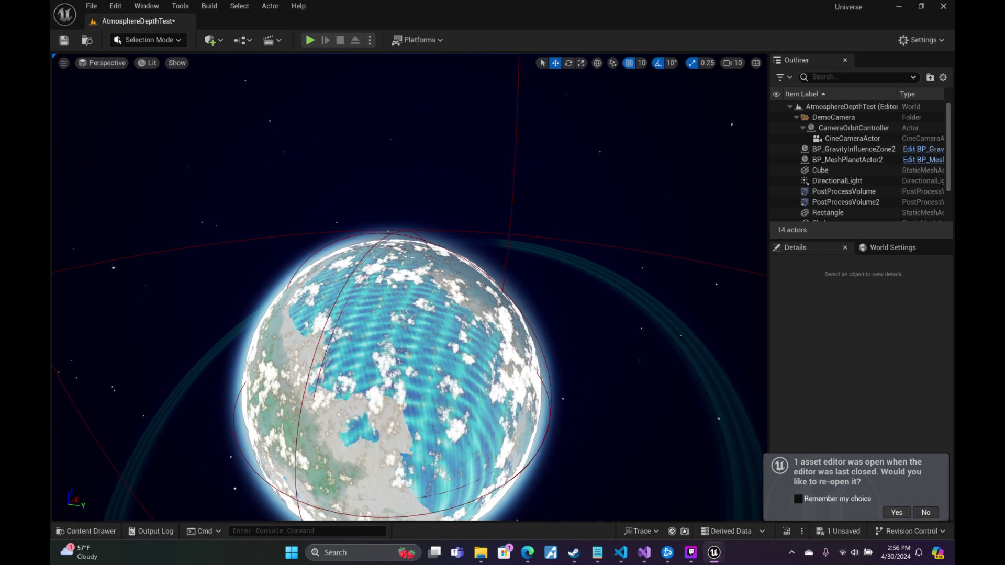
click(732, 62)
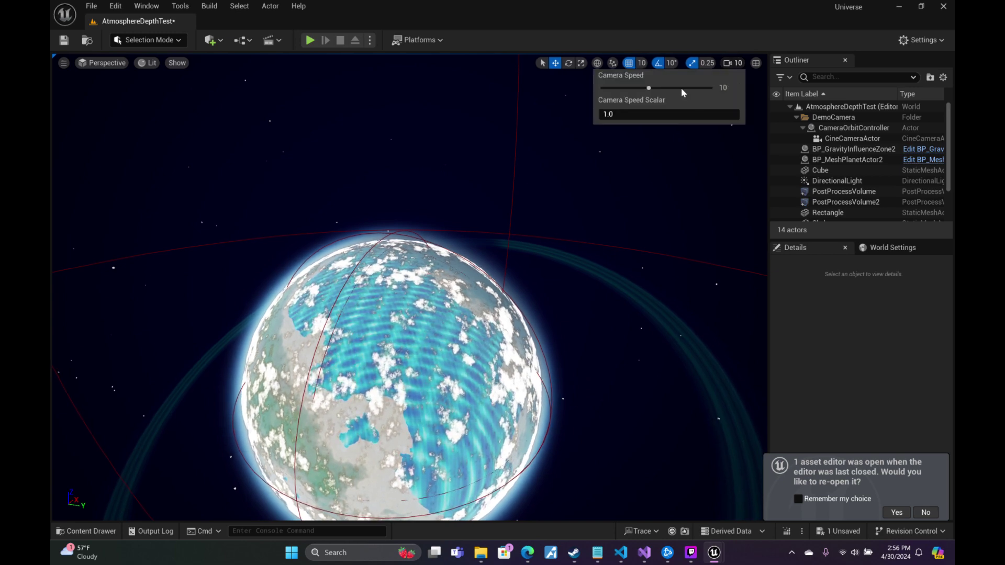
drag(682, 88, 731, 96)
drag(638, 113, 651, 113)
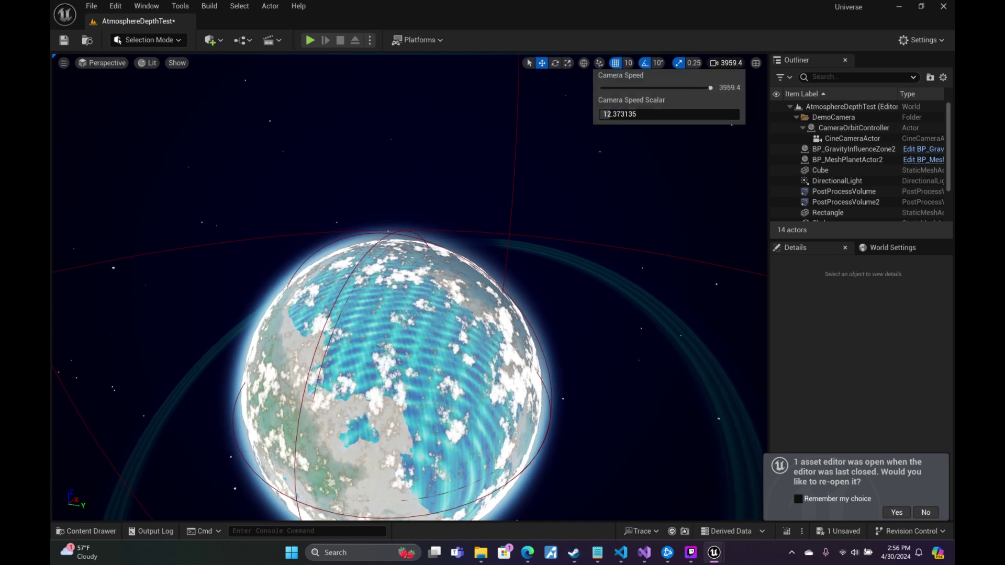
Fly down to the planet's cloud layer and back out to space to examine the clouds and atmosphere.
key(w)
mouse_move(410, 286)
right_down()
mouse_move(400, 267)
mouse_move(420, 248)
mouse_move(408, 287)
right_up()
key(s)
scroll(410, 287, down, 1)
scroll(410, 287, down, 4)
scroll(409, 287, down, 6)
key(w)
right_drag(440, 166, 440, 166)
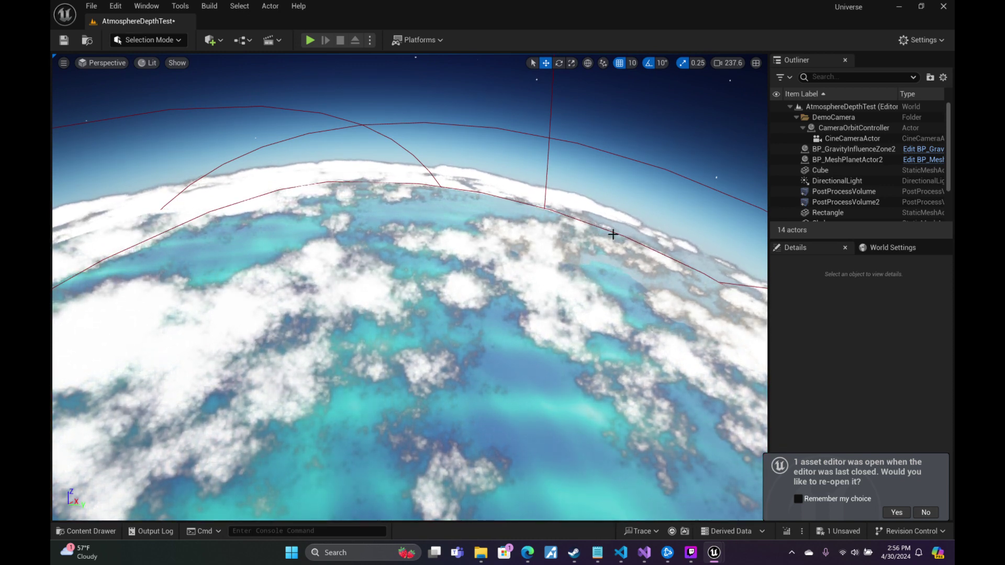
right_drag(607, 229, 550, 262)
key(s)
scroll(607, 229, up, 6)
scroll(589, 264, down, 5)
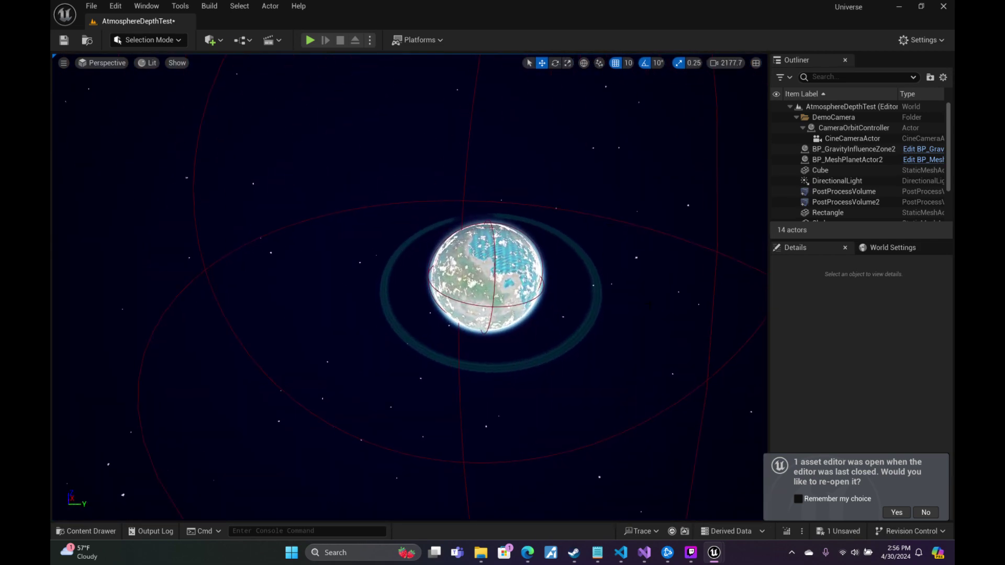
Decline reopening the previous asset editor and hide the PostProcessVolume actor in the level.
click(926, 513)
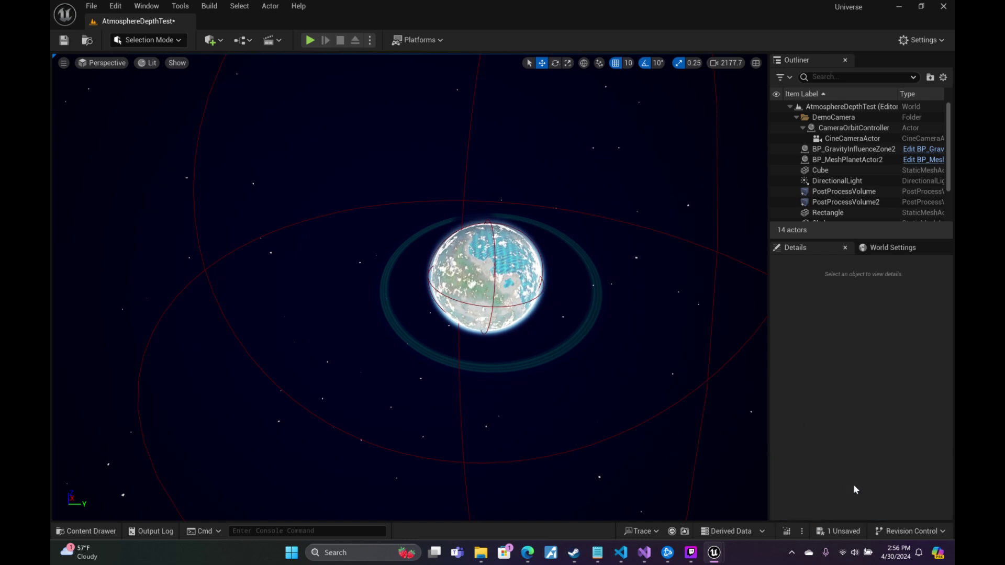
click(104, 531)
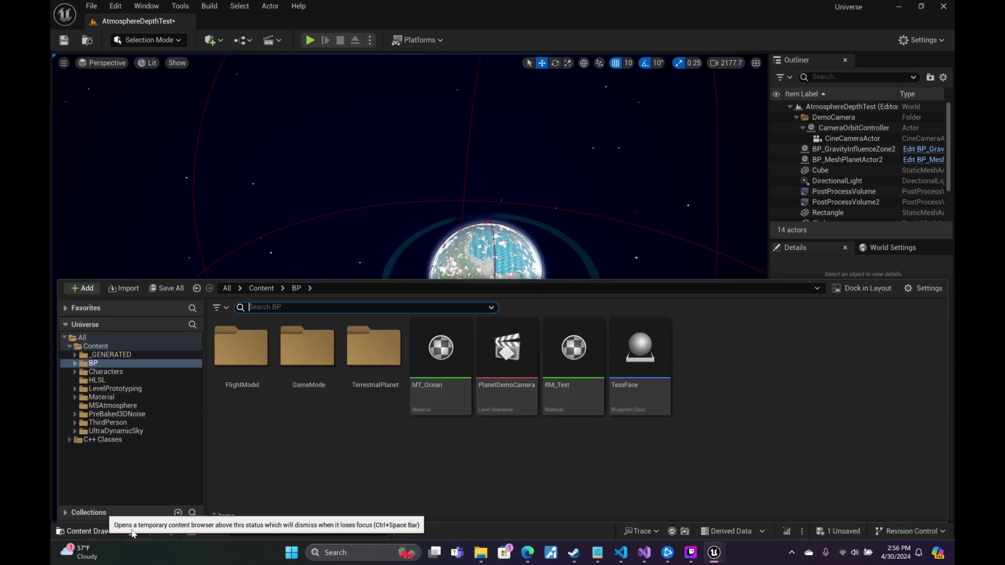
mouse_move(591, 356)
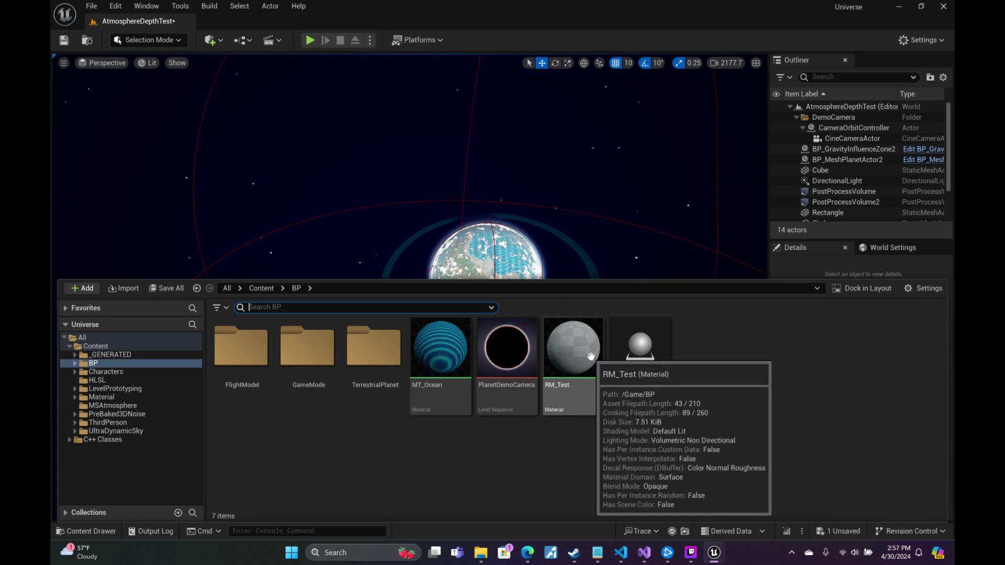
click(776, 192)
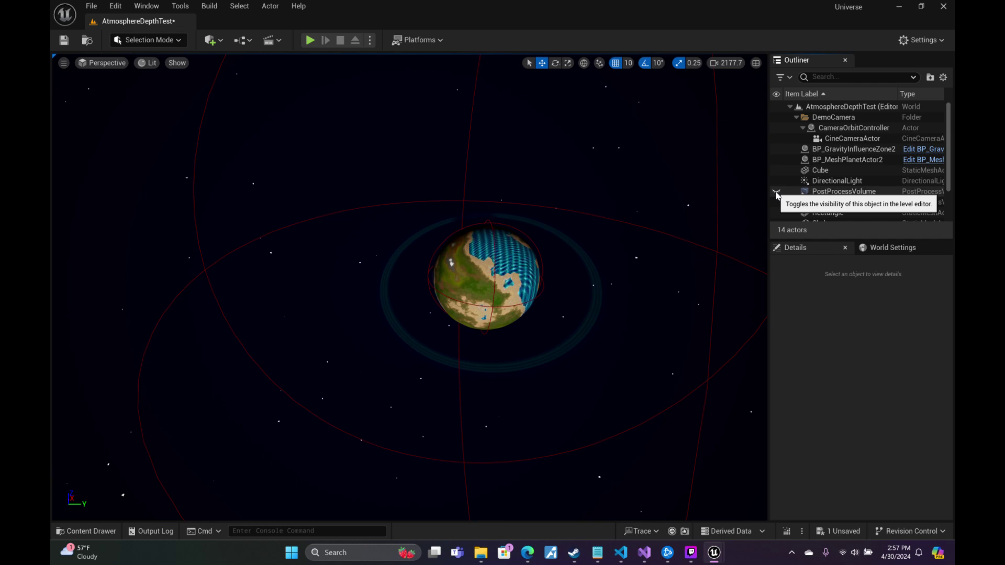
click(776, 192)
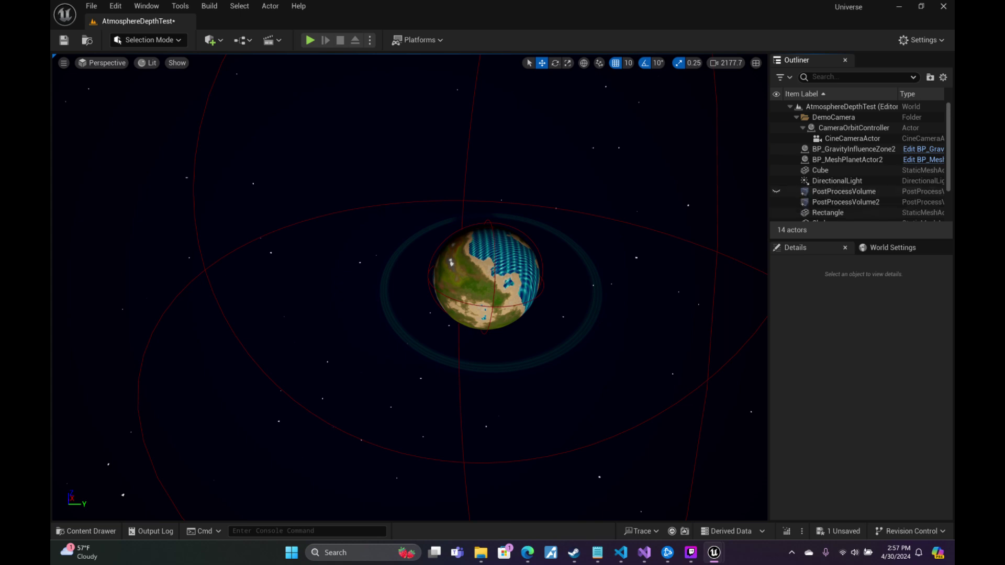
Open the RM_Test material from the BP folder in a maximized material editor.
click(91, 532)
double_click(573, 360)
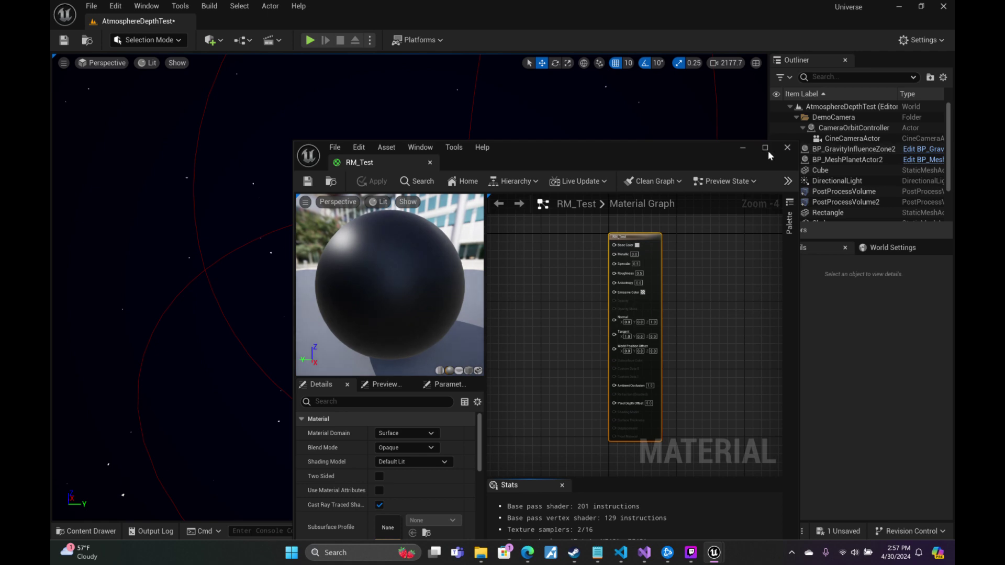
click(765, 147)
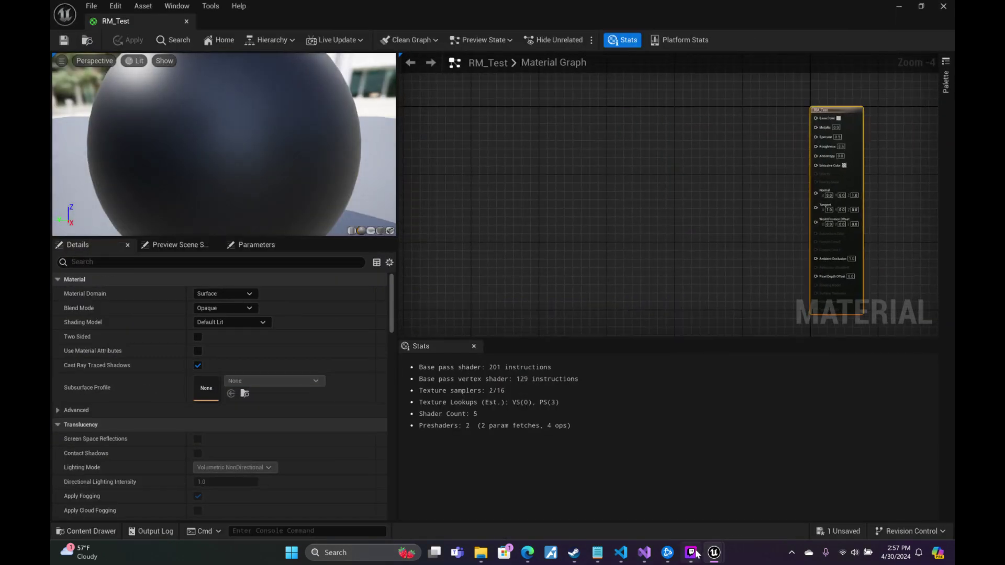
Switch to Visual Studio Code and declare float WORLD_POSITION; inside the functions struct.
click(620, 552)
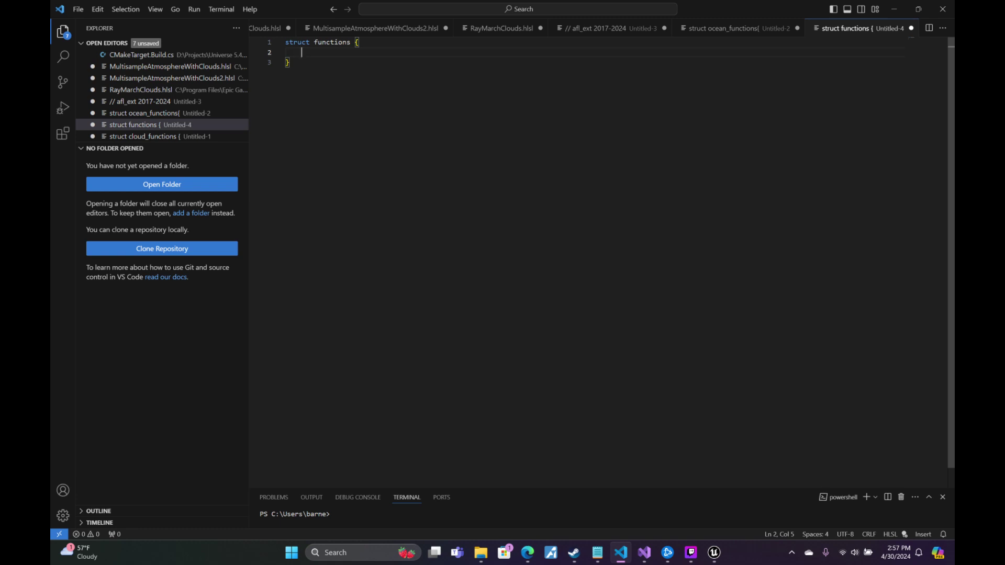
text(float WORLD_POSITION;)
key(Return)
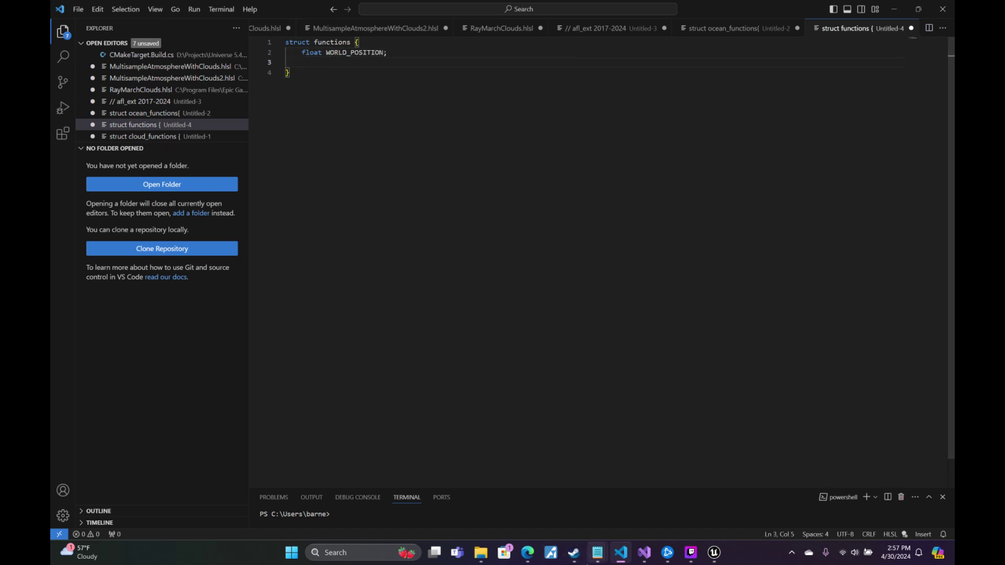
Declare float CAMERA_POSITION; on the line below WORLD_POSITION in the functions struct.
mouse_move(597, 555)
key(Up)
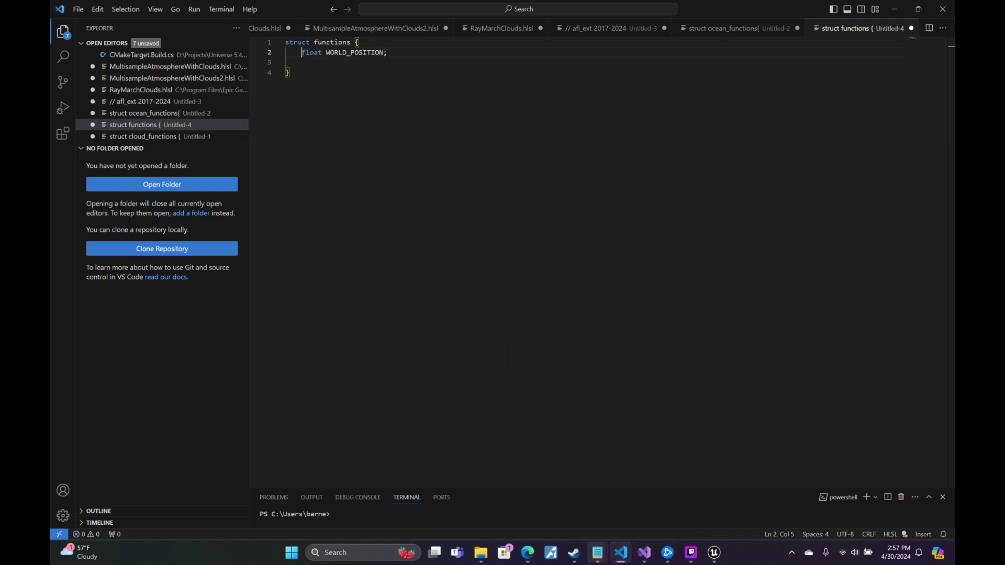
key(Right)
key(Right)
key(Right)
key(Right)
key(Right)
key(Right)
key(Right)
key(Right)
key(Right)
key(Right)
key(Right)
key(Down)
key(Up)
key(Down)
text(float CAMERA_POSITION)
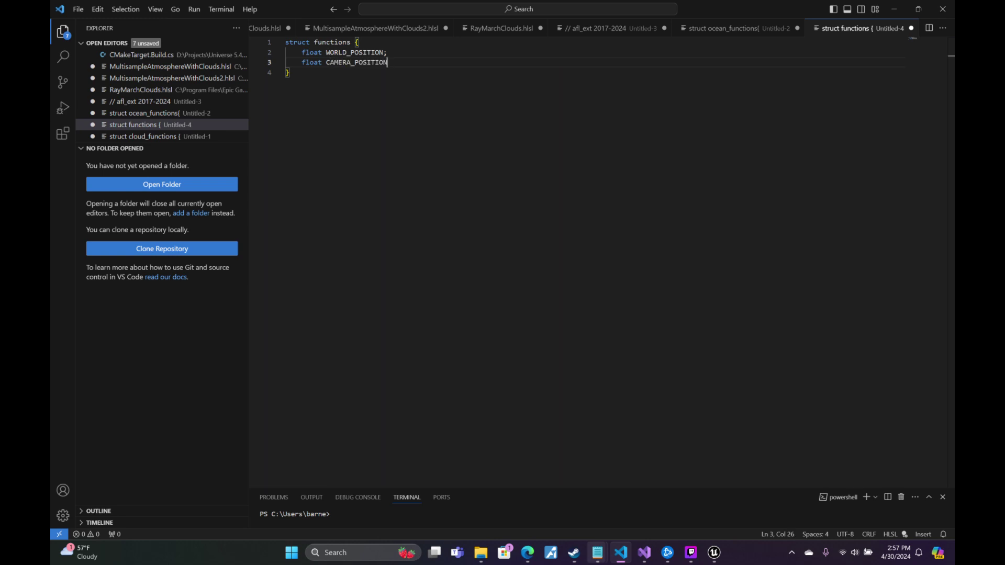
text(;)
Add the member float INNER_RADIUS; below CAMERA_POSITION in the struct.
key(Return)
text(floa)
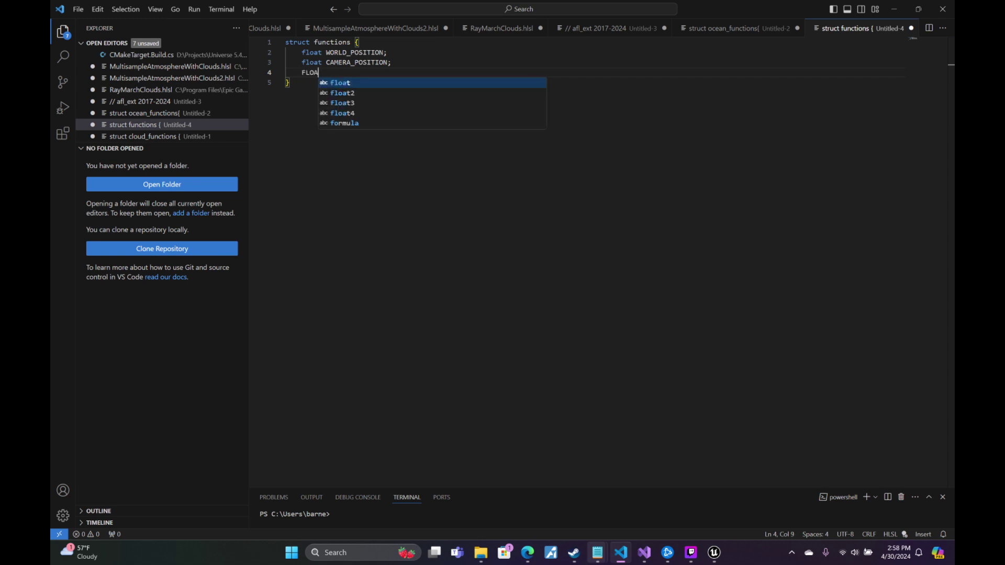
key(BackSpace)
key(BackSpace)
key(BackSpace)
key(Escape)
text(loat inner)
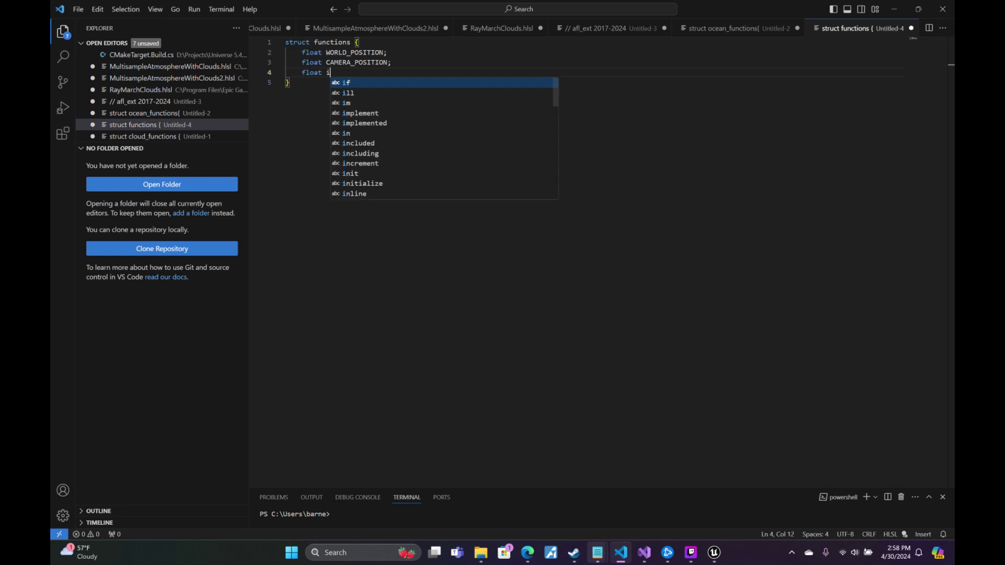
key(BackSpace)
key(BackSpace)
key(BackSpace)
key(BackSpace)
key(BackSpace)
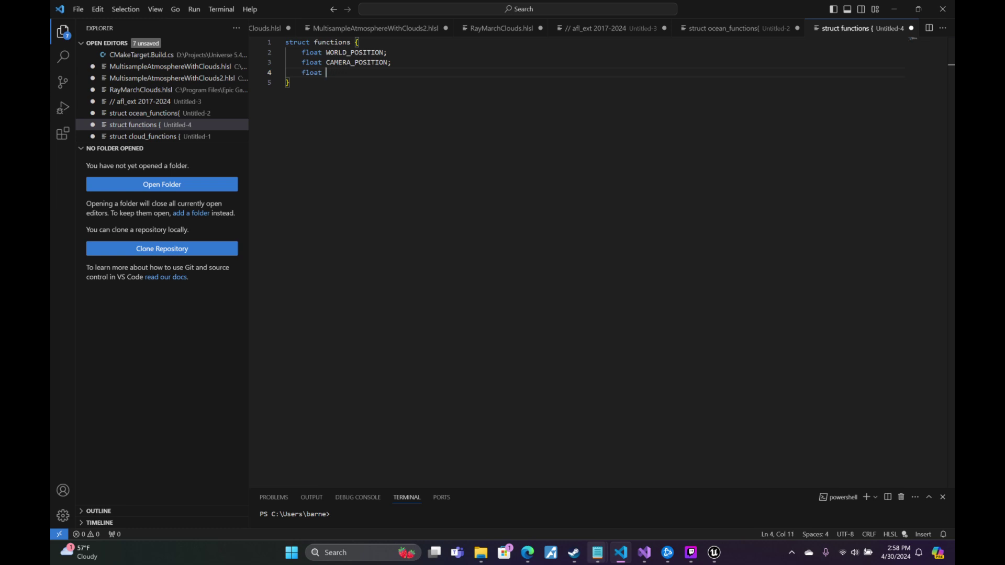
text(IN)
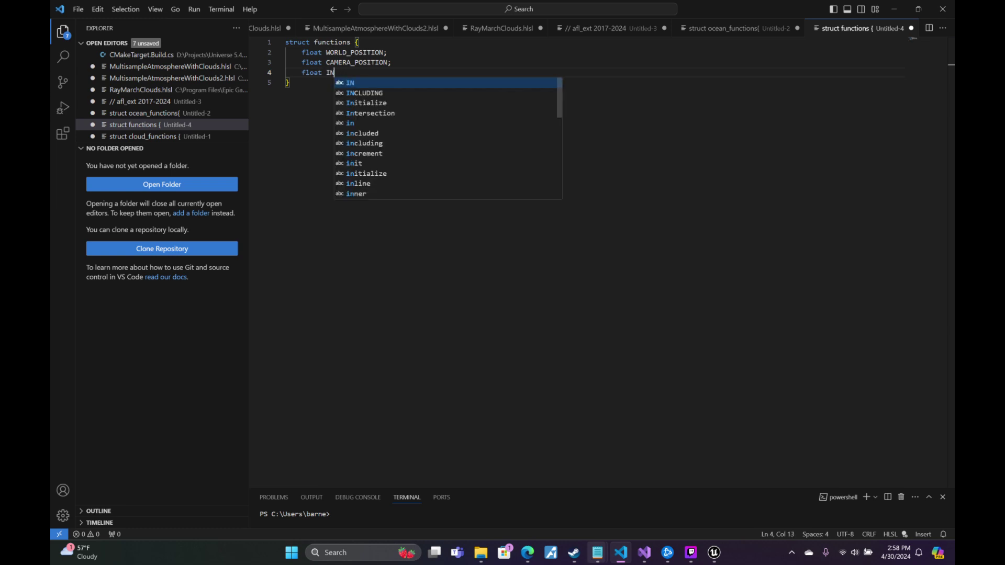
text(NER_RADIU)
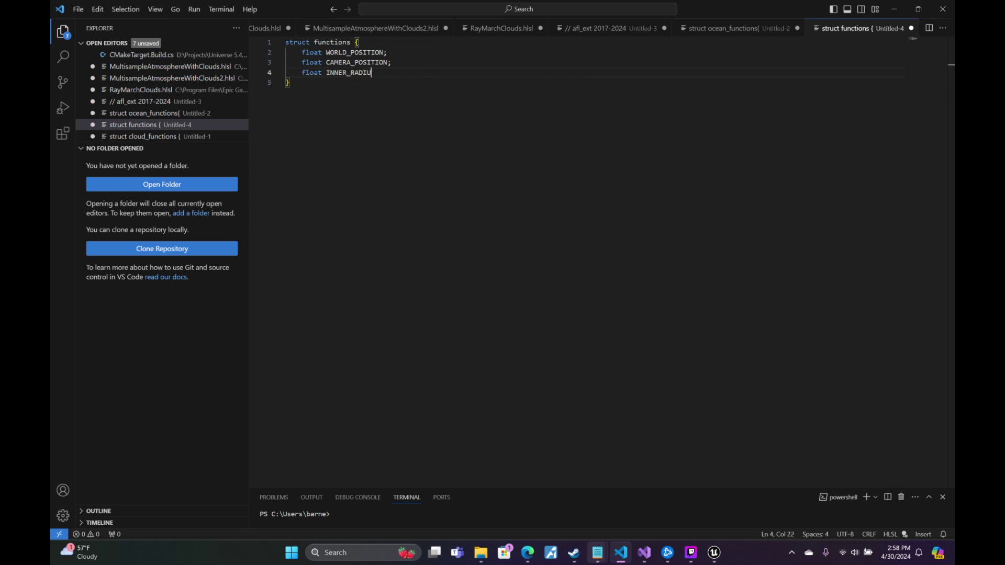
text(S;)
Add the volume texture member Texture3D VOL_TEX; below INNER_RADIUS.
key(Return)
text(Texture3D VOL_T)
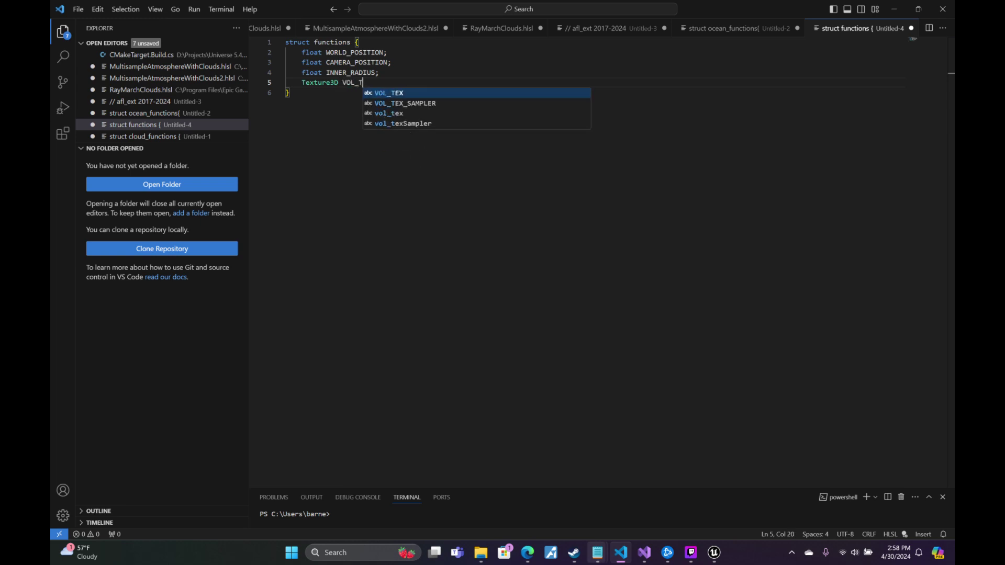
text(EX;)
key(Return)
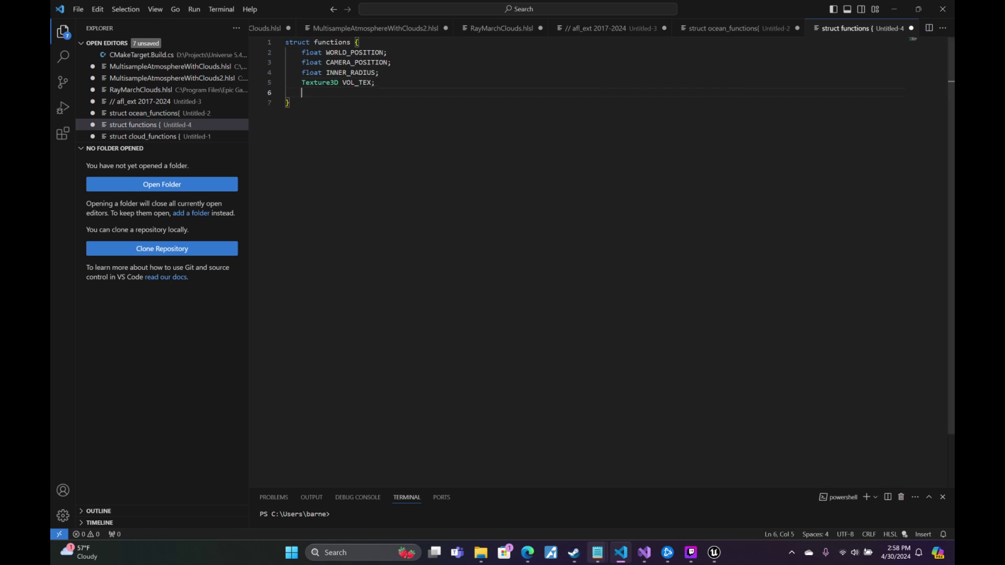
Add the sampler member SamplerState VOL_TEX_SAMPLER; below VOL_TEX, followed by blank space for the struct's functions.
text(SamplerState VOL)
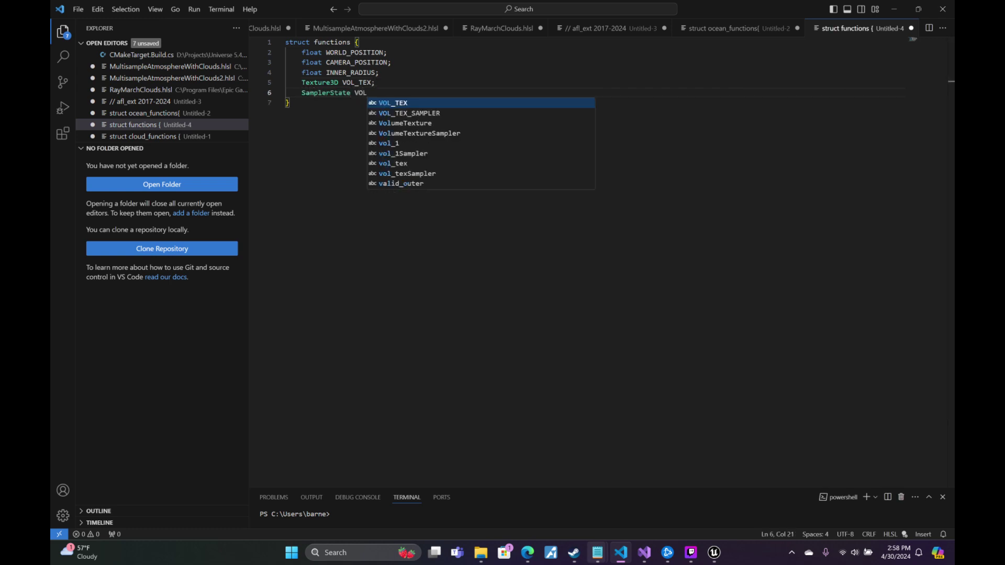
key(Down)
key(Tab)
text(;)
key(Return)
key(Return)
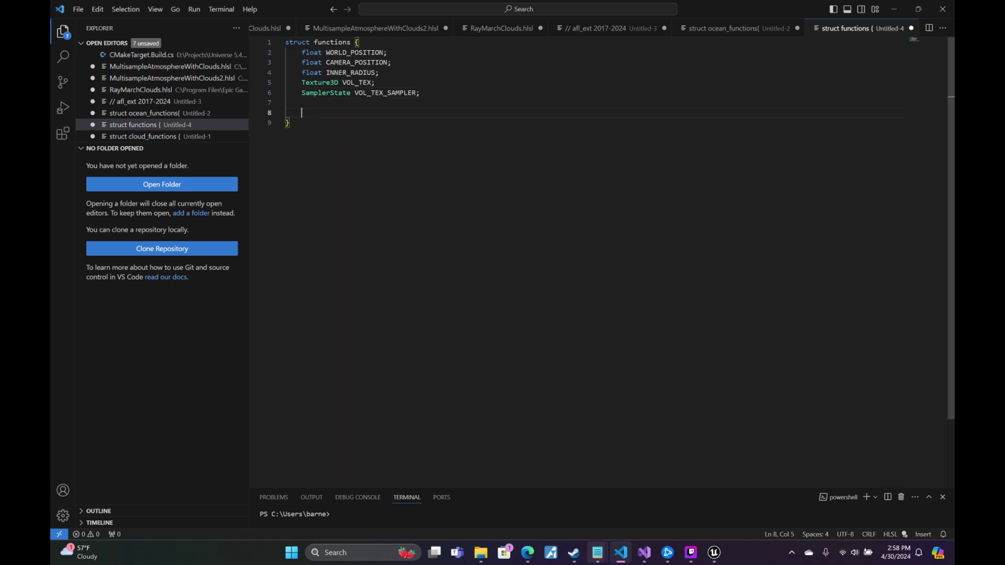
Add a float3 simple_density_trace block with an empty braced body below the members of the functions struct.
key(Return)
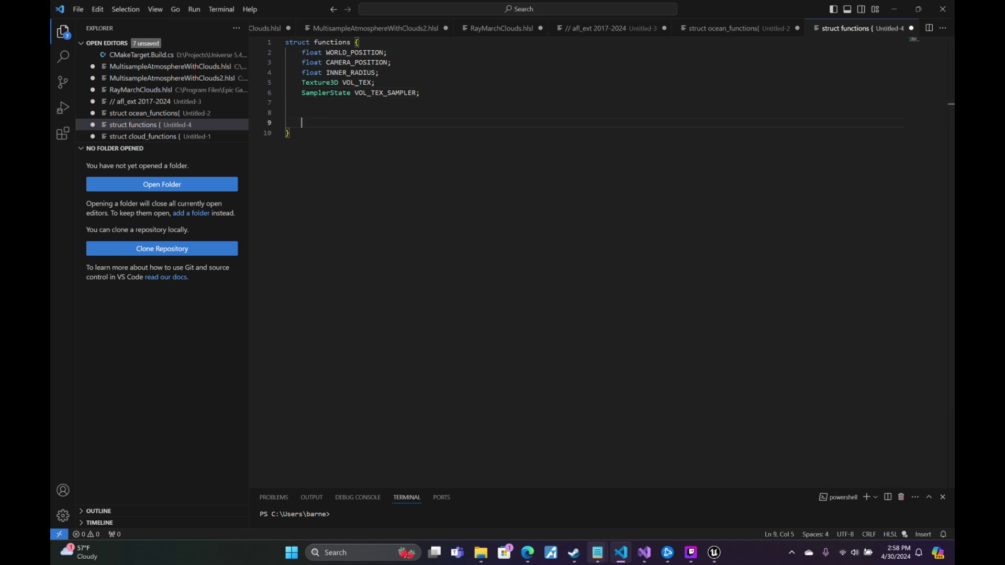
text(floa)
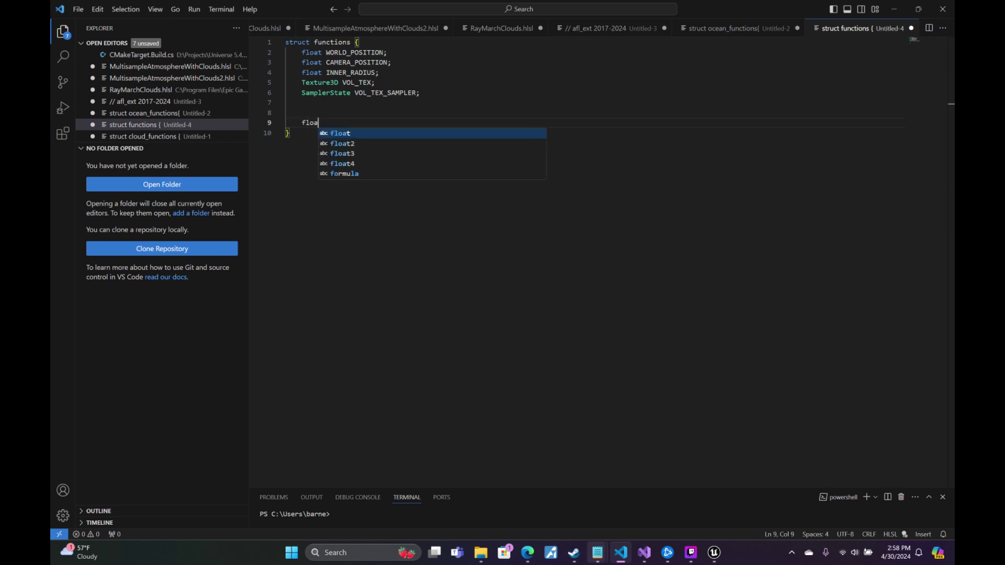
text(t3 simp)
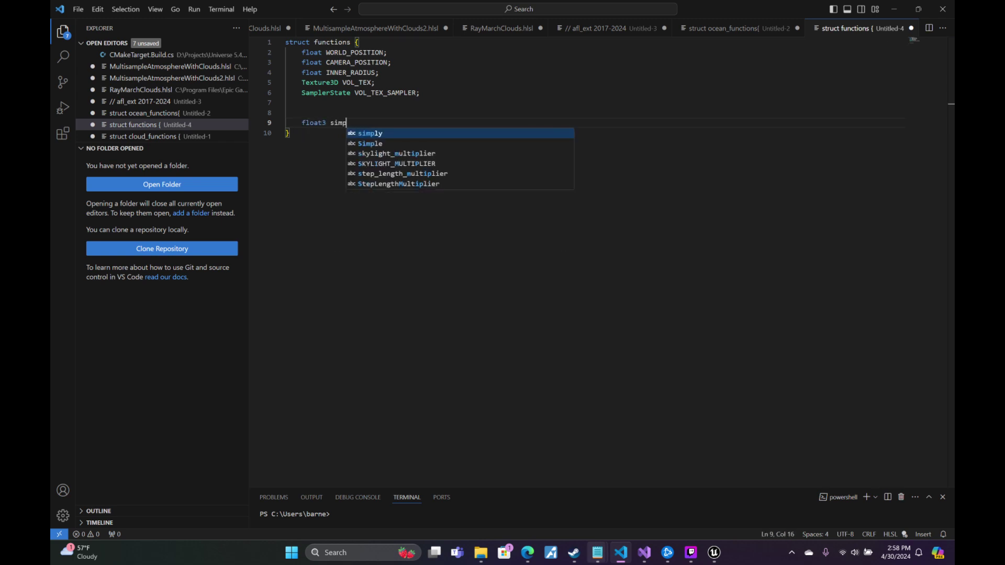
text(le_densi)
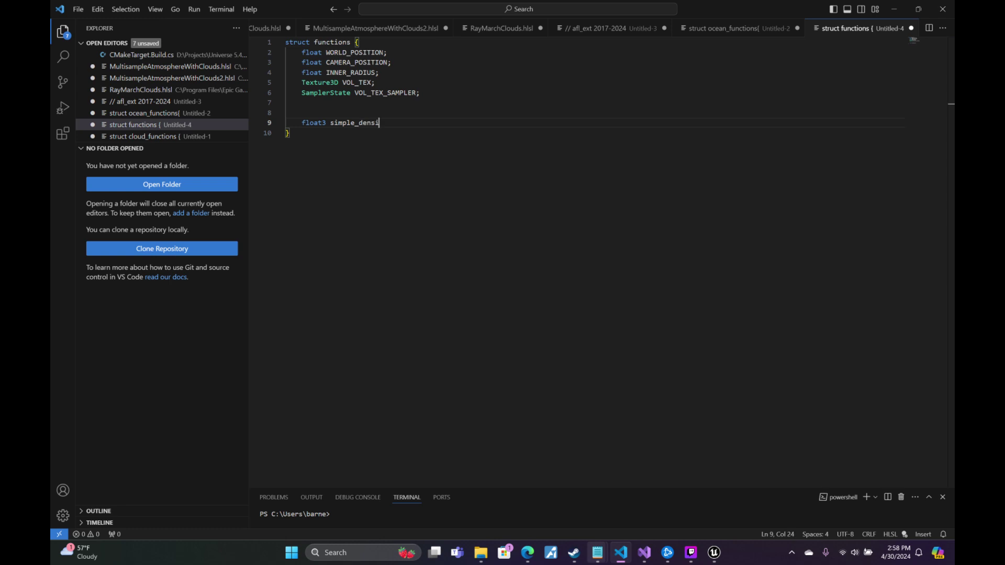
text(ty_trace {)
key(Return)
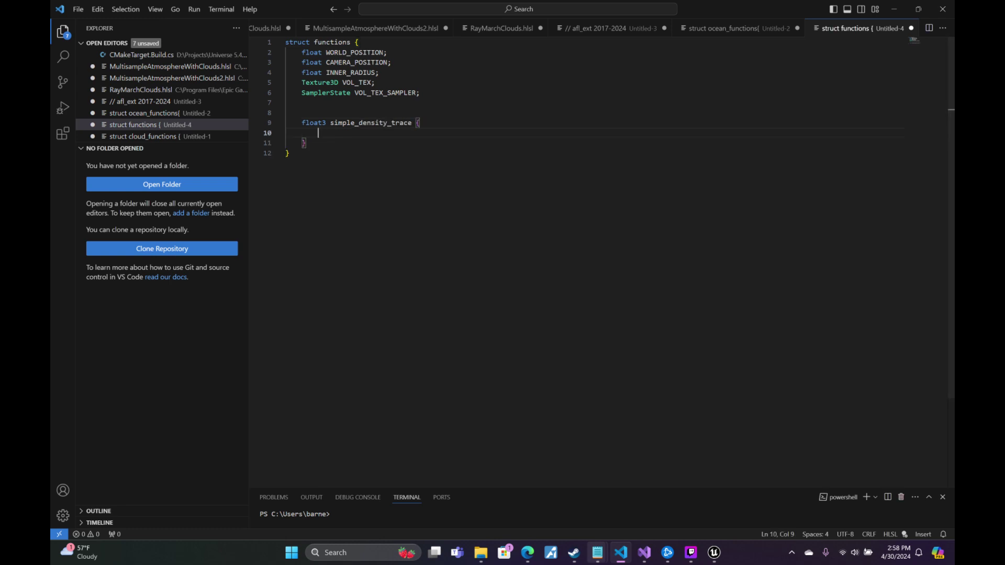
key(Return)
key(Return)
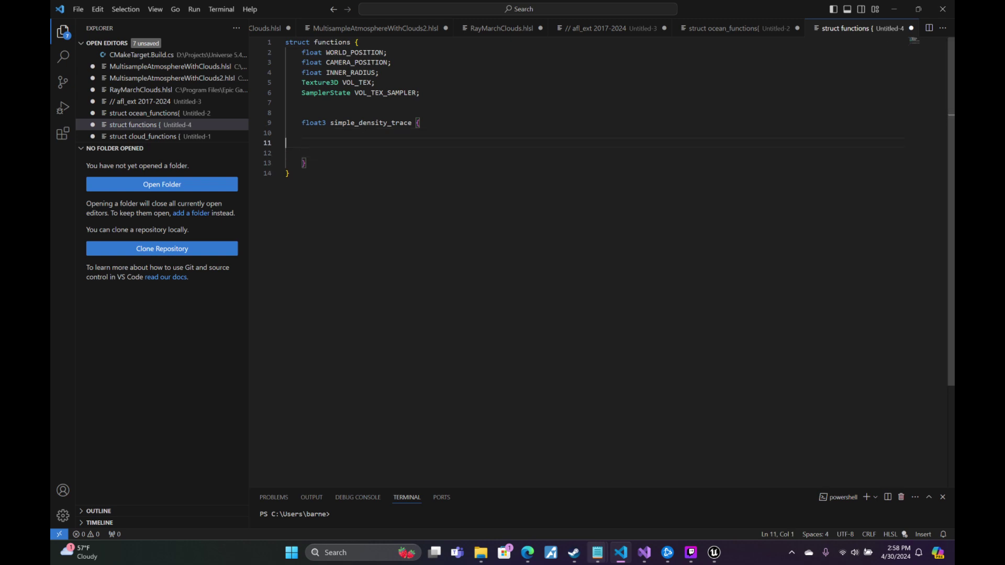
Change the WORLD_POSITION and CAMERA_POSITION members from float to float3.
key(Up)
key(Up)
key(Up)
key(Up)
key(Up)
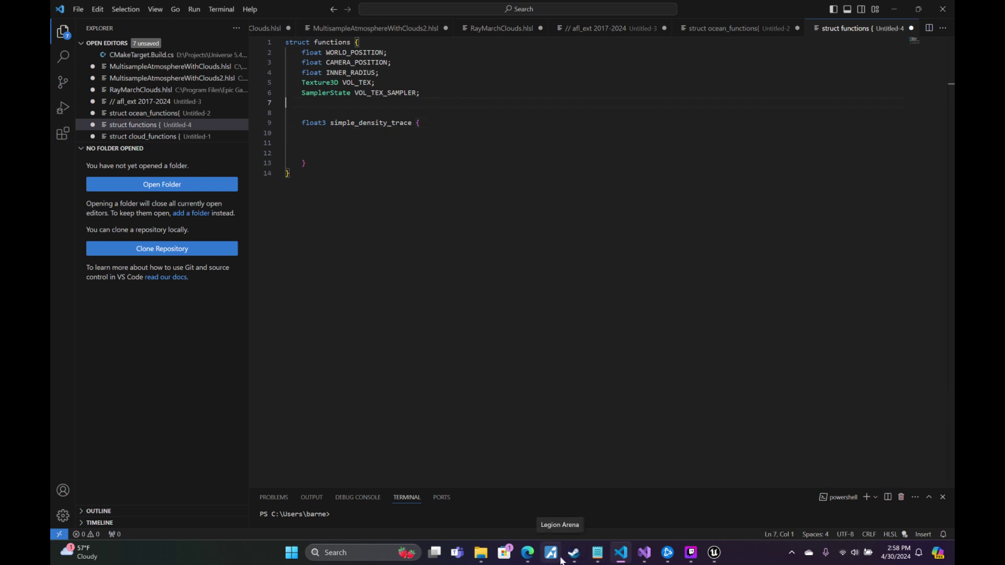
key(Up)
key(Up)
key(Right)
text(3)
key(Down)
key(Left)
text(3)
key(Down)
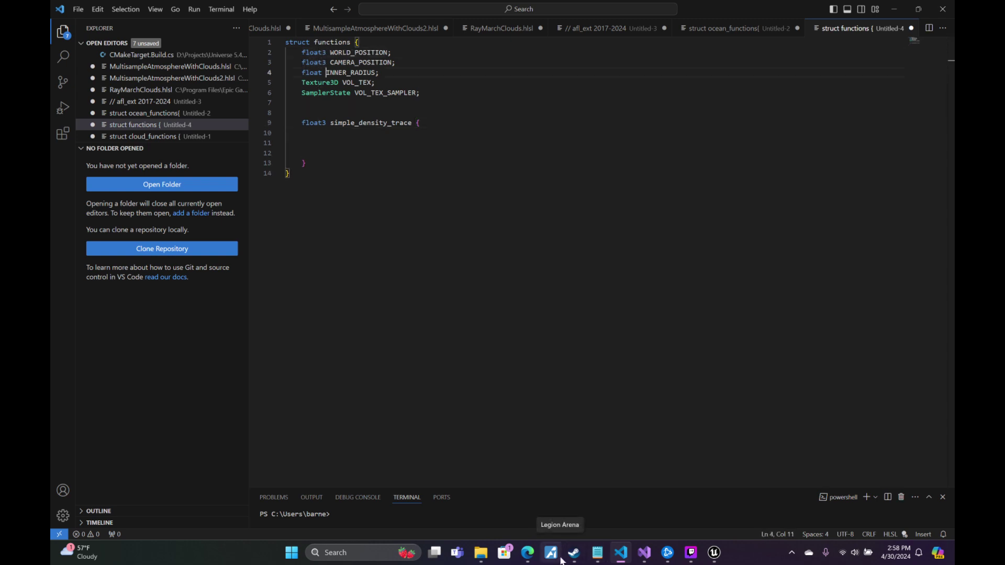
Write float3 ray_dir = WORLD_POSITION - CAMERA_POSITION as the first line inside simple_density_trace.
key(Down)
key(Down)
key(Down)
key(Down)
text(flo)
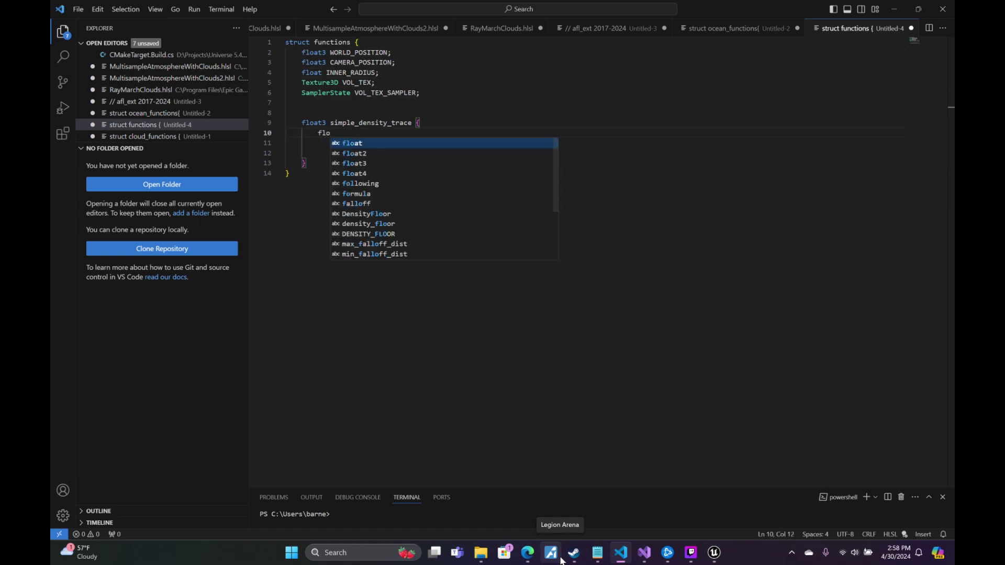
text(at3 )
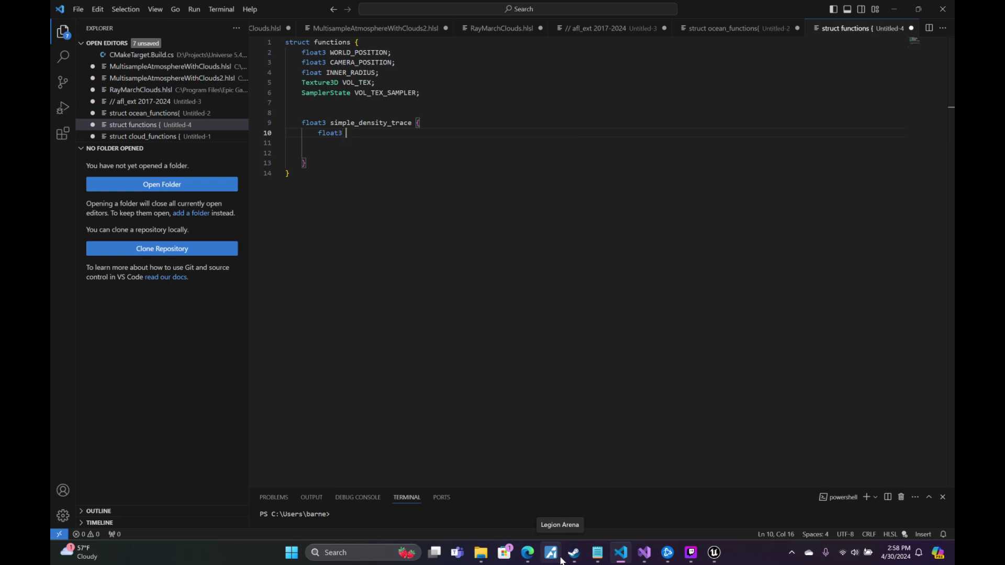
text(ray_di)
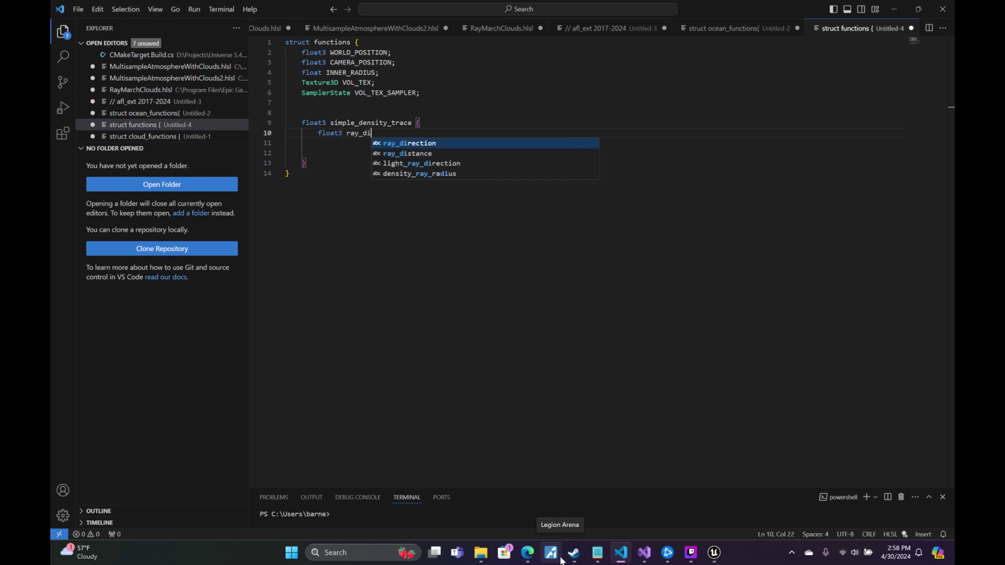
text(r =)
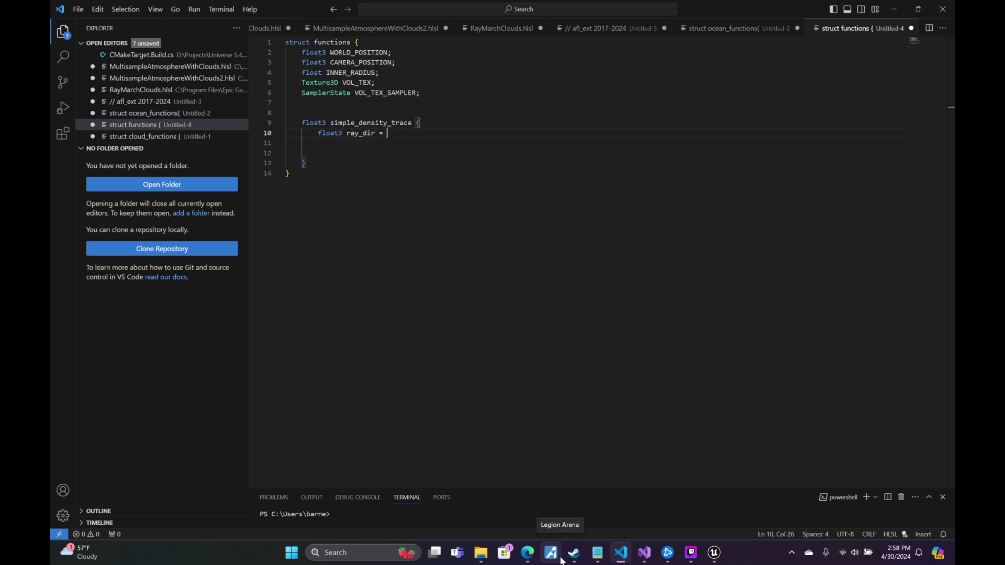
text( WOR)
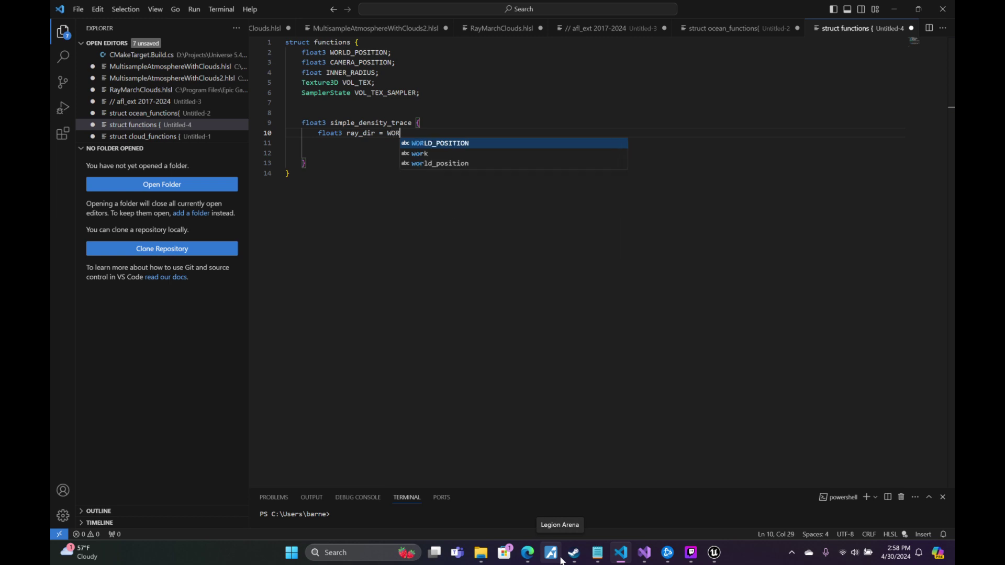
text(LD_POSITION - CAMERA_POSITION)
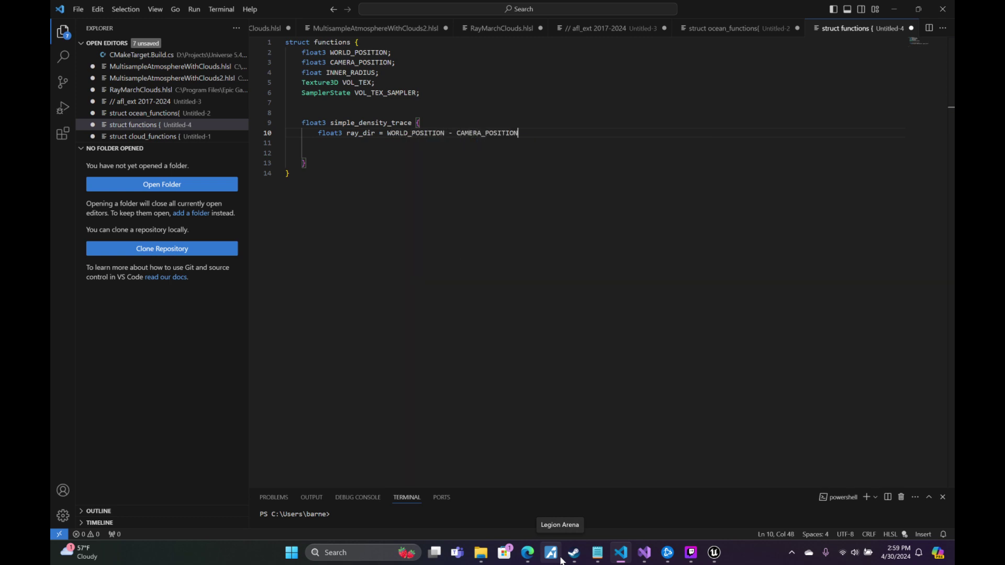
Wrap the ray_dir subtraction in normalize( ) and end the statement with a semicolon.
key(Left)
key(Left)
key(Left)
key(Left)
key(Left)
key(Left)
key(Left)
key(Left)
key(Left)
key(Left)
key(Left)
key(Left)
key(Left)
key(Left)
key(Left)
key(Left)
key(Left)
key(Left)
key(Left)
text(()
key(End)
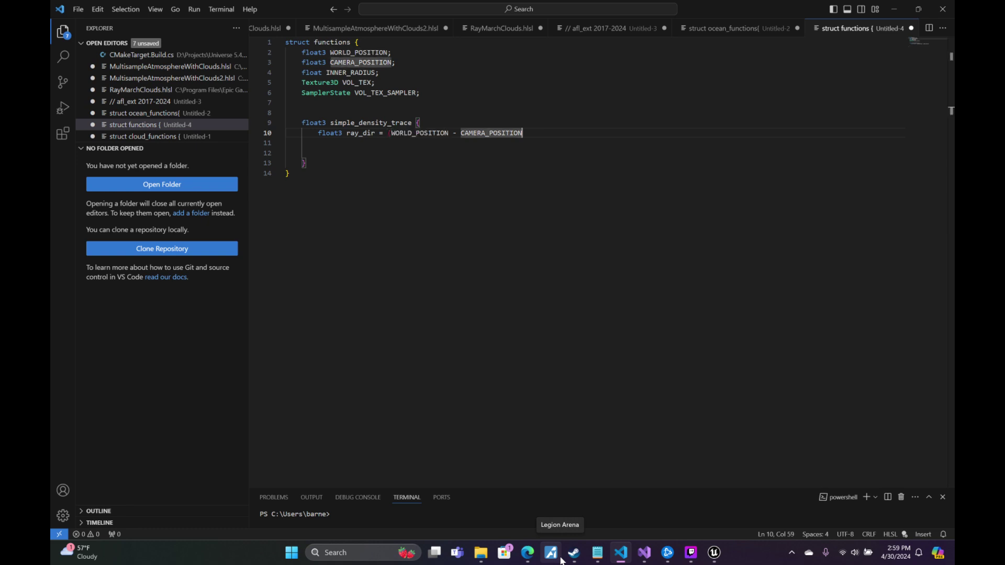
text())
mouse_move(490, 561)
key(Left)
key(Left)
key(Left)
key(Left)
key(Left)
key(Left)
key(Left)
key(Left)
key(Left)
key(Left)
key(Left)
key(Left)
key(Left)
key(Left)
key(Left)
key(Left)
key(Left)
key(Left)
key(Left)
key(Left)
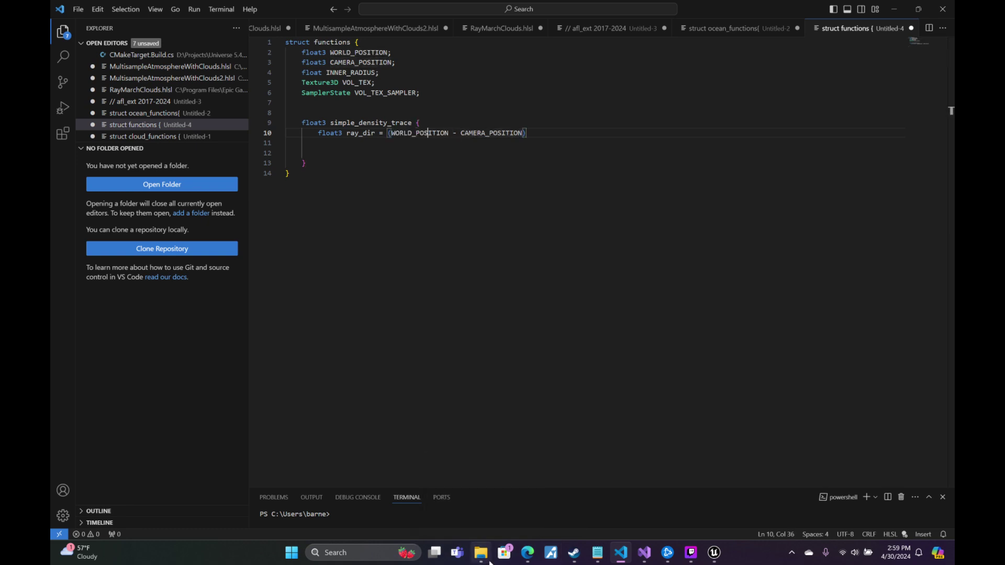
text(normalize)
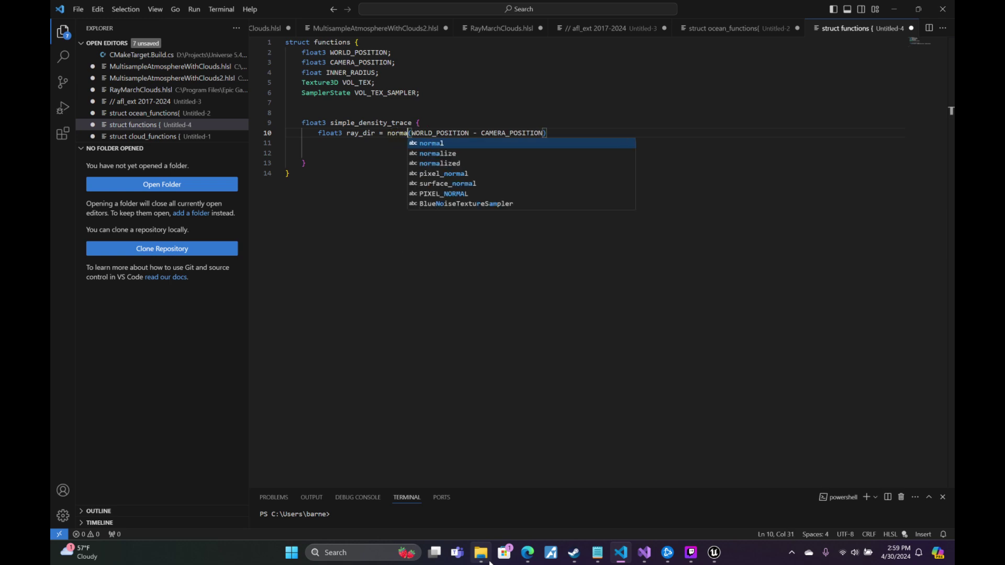
key(Right)
key(Right)
key(Right)
key(Right)
key(Right)
key(Right)
key(Right)
key(Right)
key(Right)
key(Right)
key(Right)
key(Right)
key(Right)
key(Right)
key(Right)
key(Right)
key(Right)
key(Right)
key(Right)
key(Right)
key(Right)
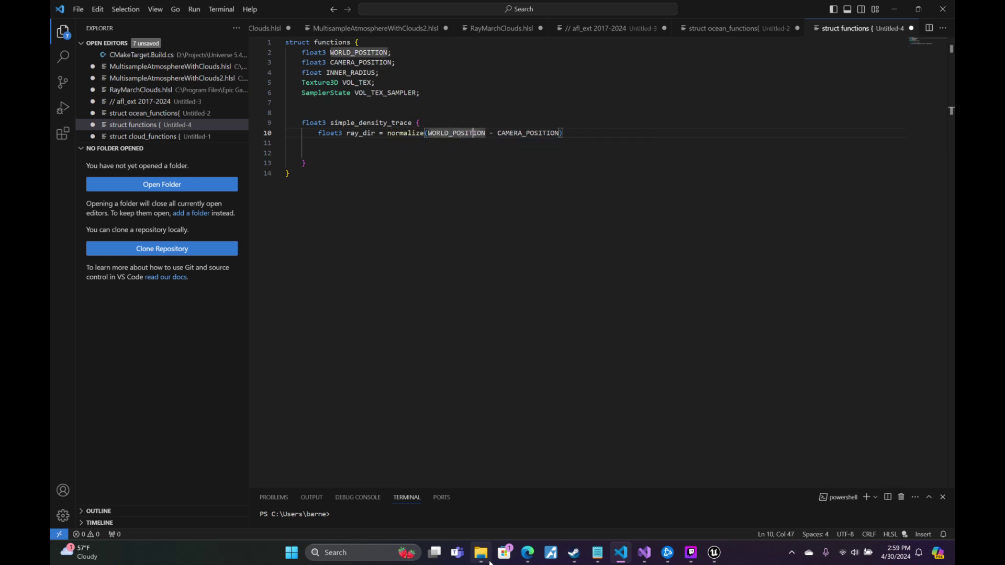
text(;)
Remove the surplus blank lines below the ray_dir declaration, keeping one line for the next statement.
key(Return)
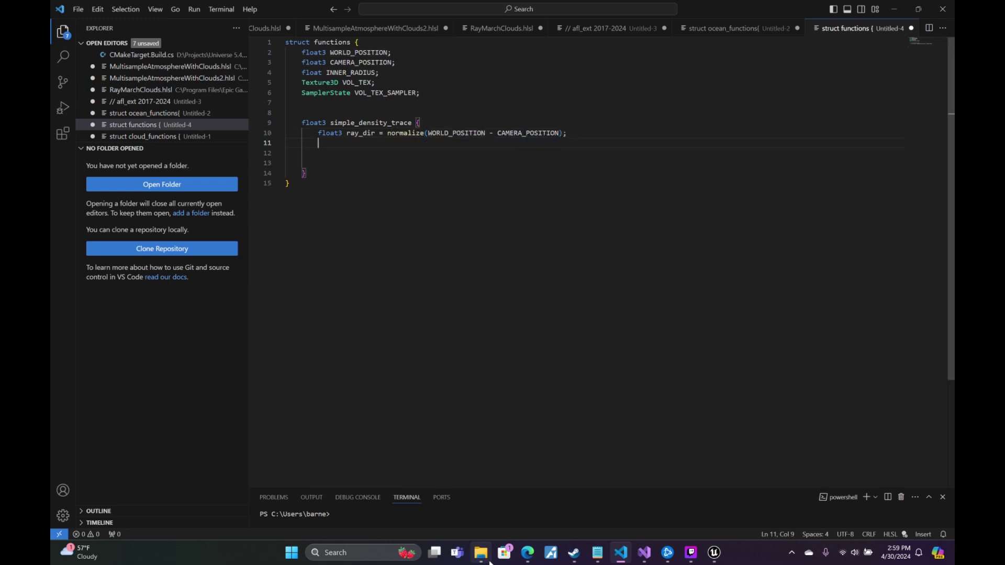
key(BackSpace)
key(BackSpace)
key(BackSpace)
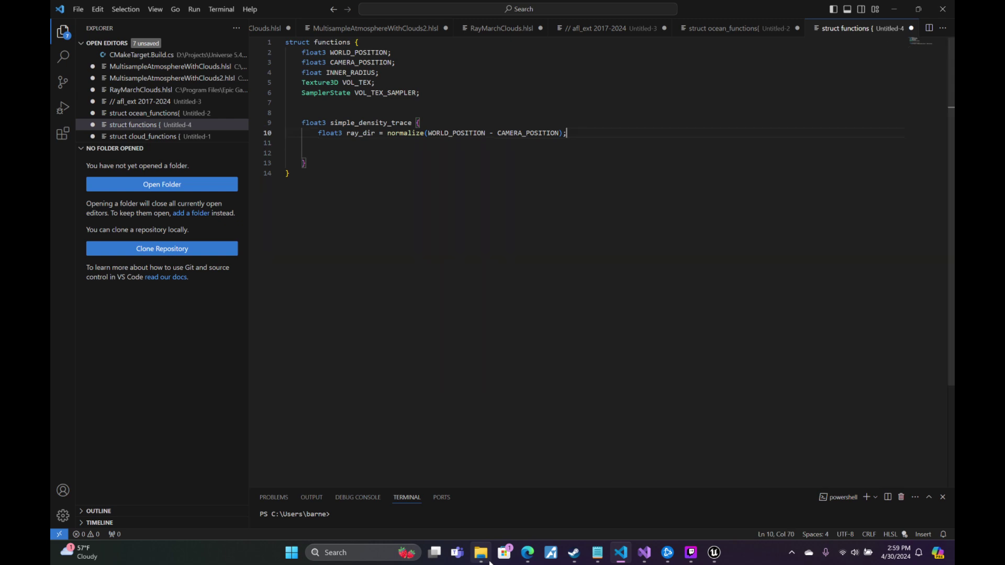
key(Return)
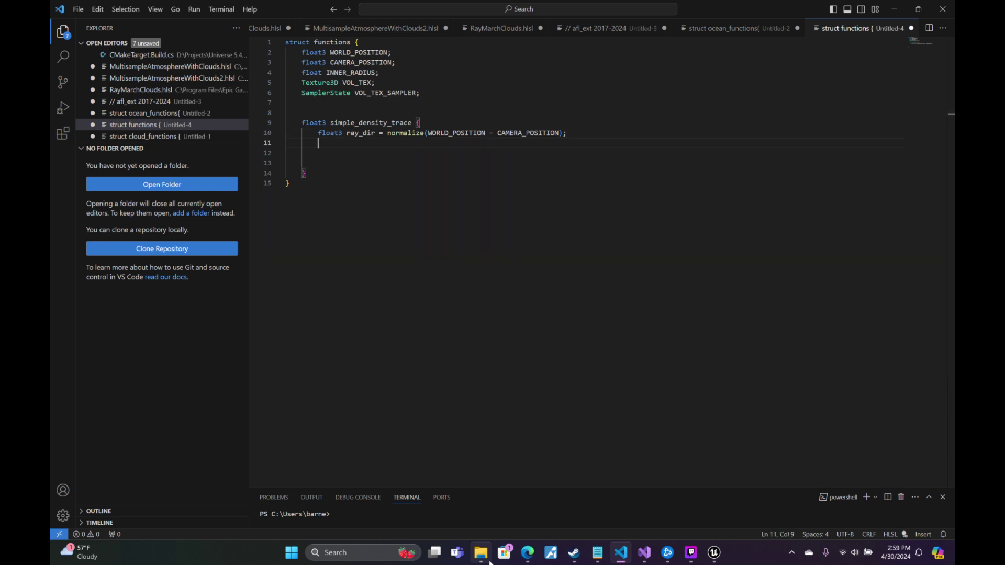
key(BackSpace)
key(BackSpace)
key(BackSpace)
key(Down)
key(BackSpace)
key(Down)
Begin a for loop header below ray_dir with int i = 0; i inside the parentheses.
text(for)
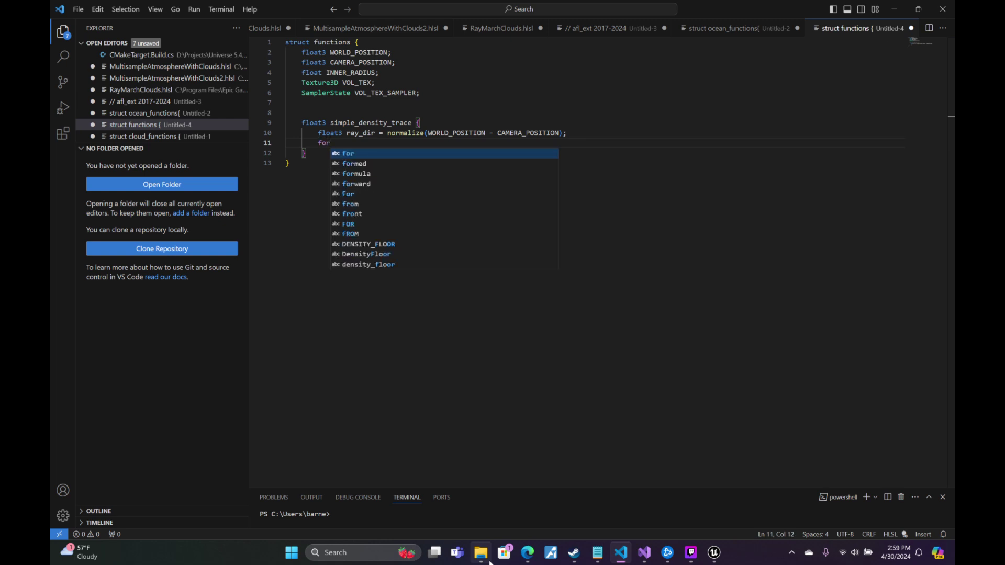
text(()
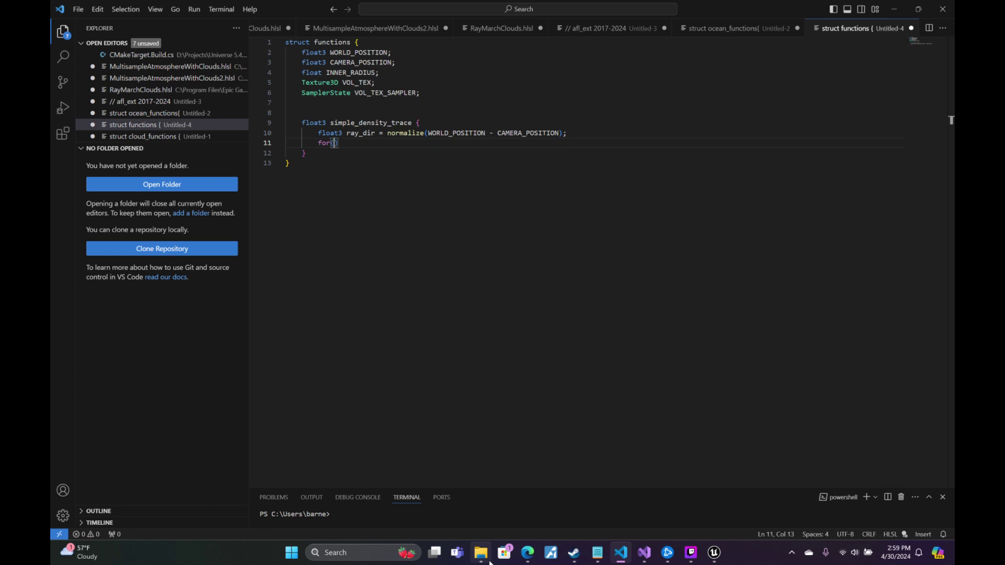
text(int i =0)
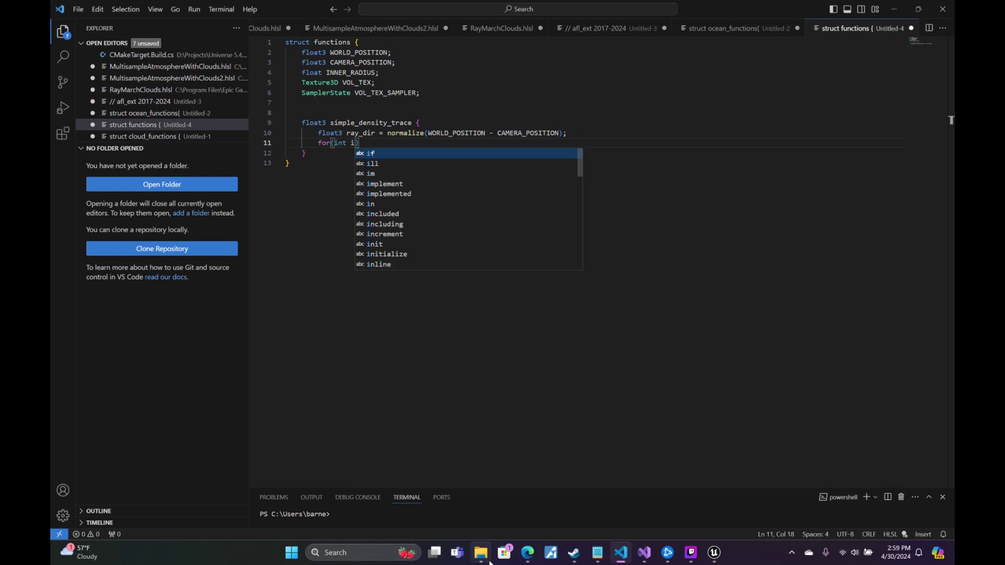
key(Left)
key(Left)
text(0)
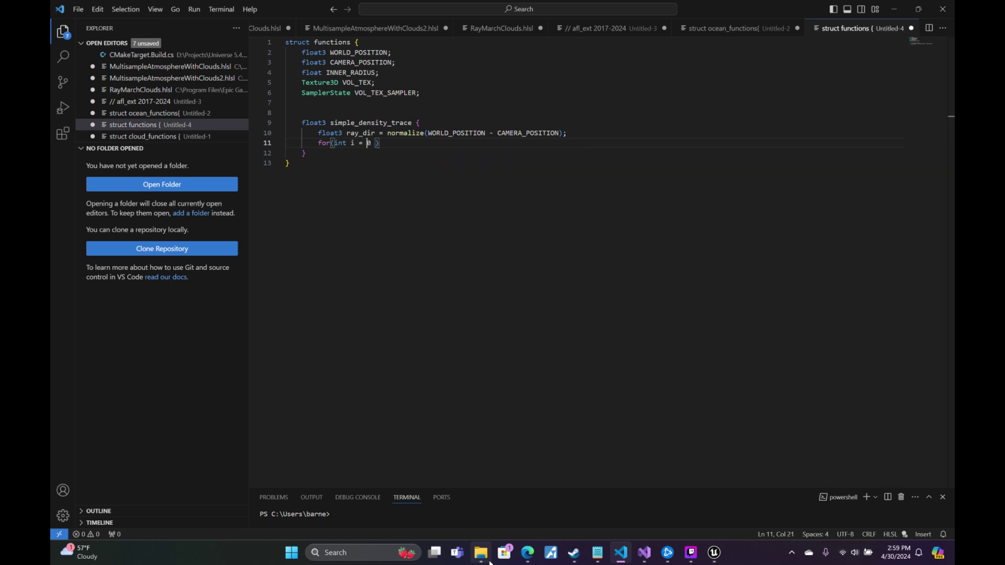
text(; i)
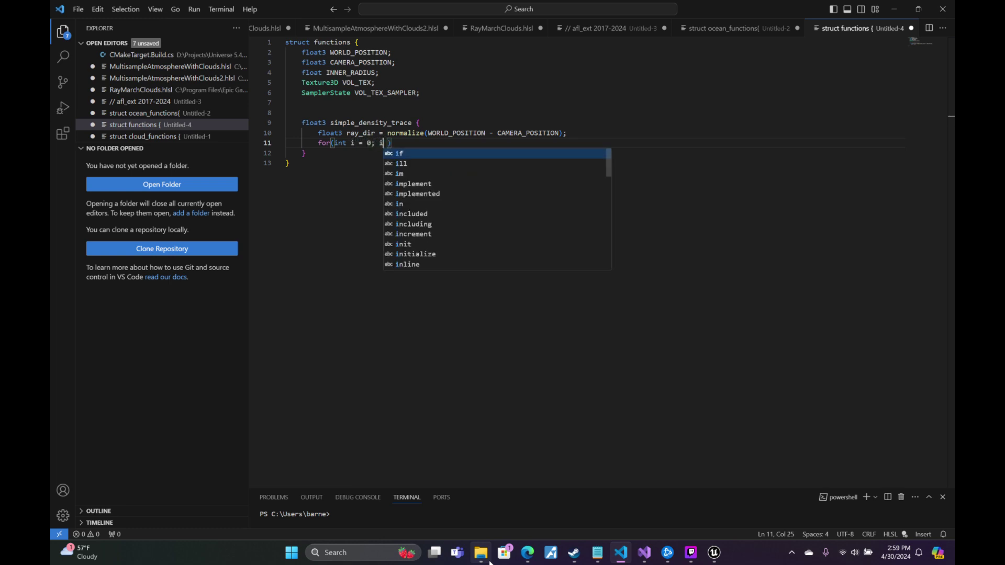
Declare the member int DENSITY_STEPS; below INNER_RADIUS in the functions struct.
key(Right)
key(Up)
key(Up)
key(Up)
key(Up)
key(Up)
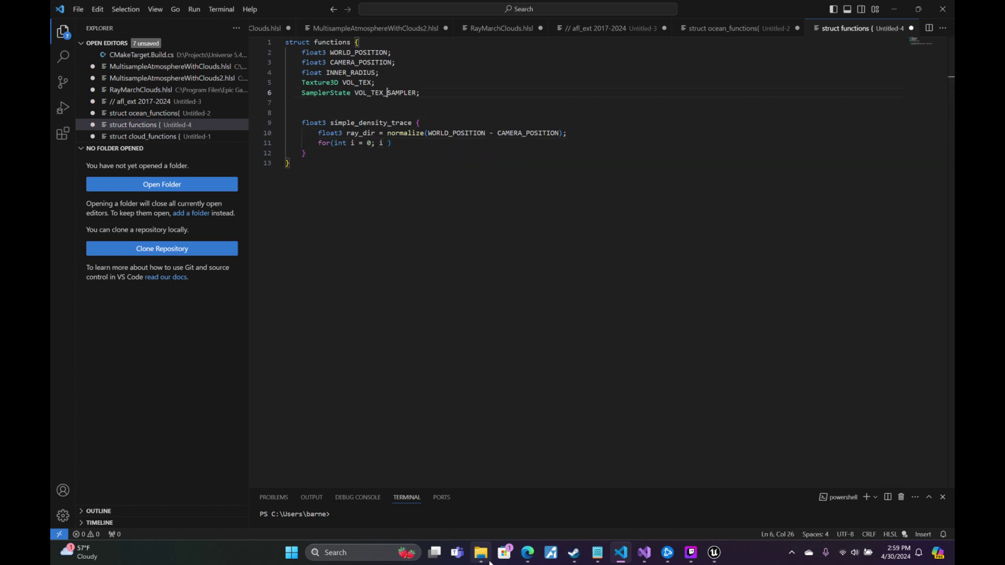
key(Return)
text(int D)
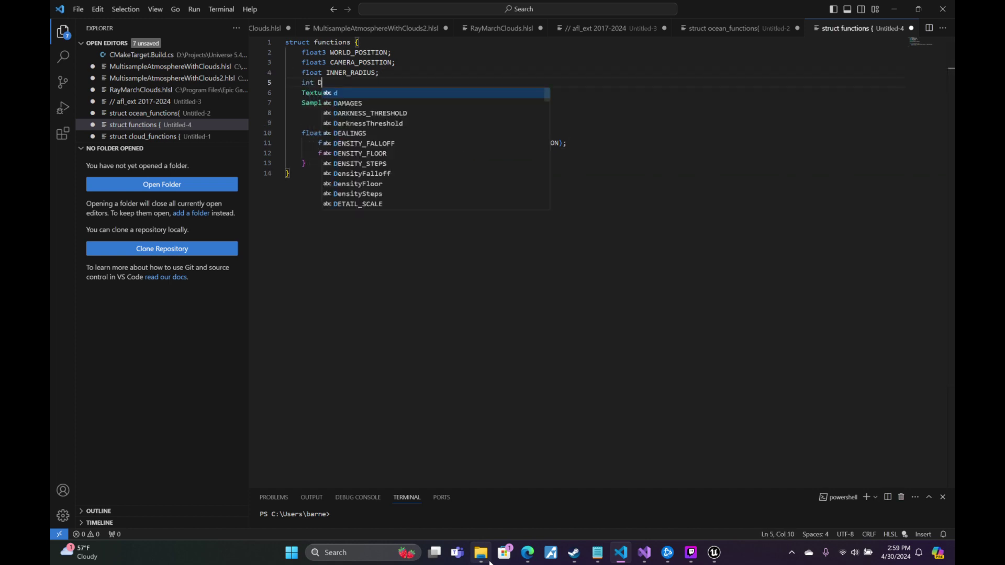
text(ENSITY_STEP)
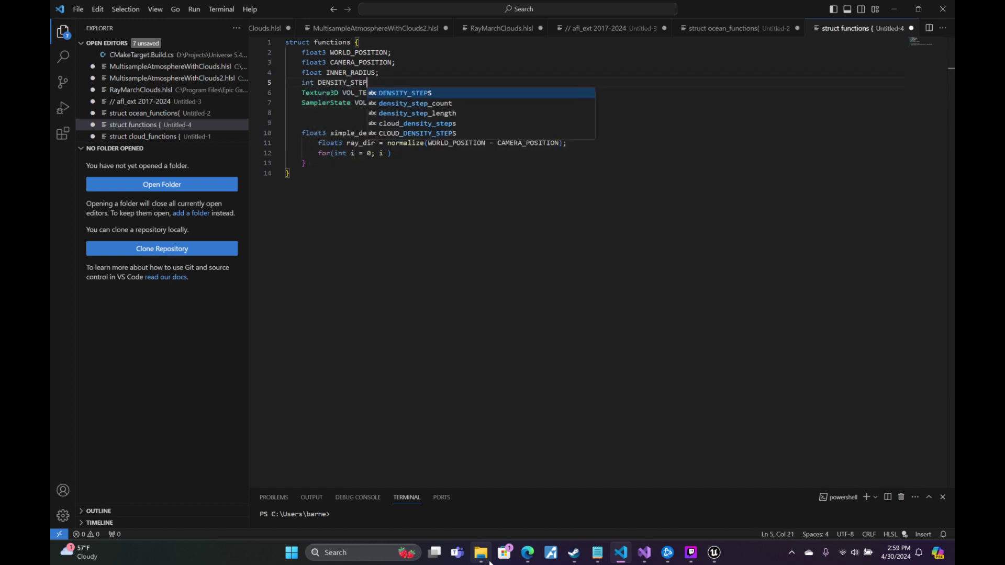
text(S;)
Complete the for loop header with the condition i < DENSITY_STEPS and the increment i++.
key(Down)
key(Down)
key(Down)
key(Down)
key(Down)
key(Down)
key(Down)
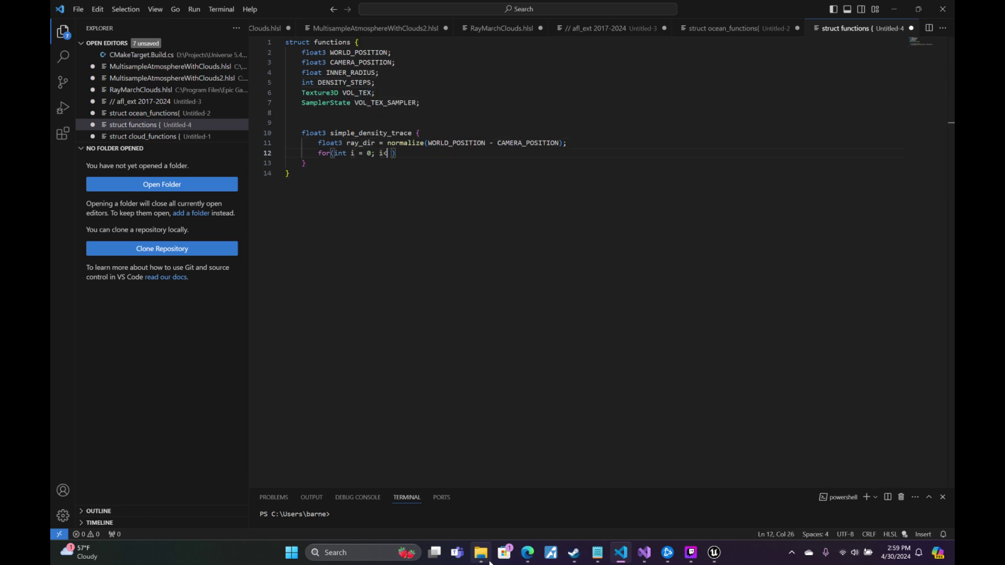
text(i < DEN)
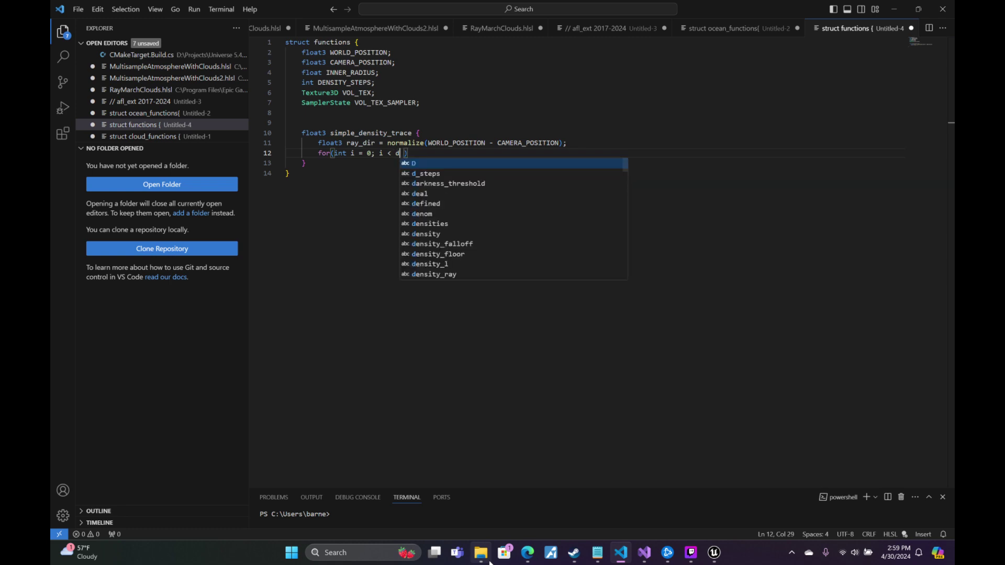
key(Down)
key(Down)
key(Tab)
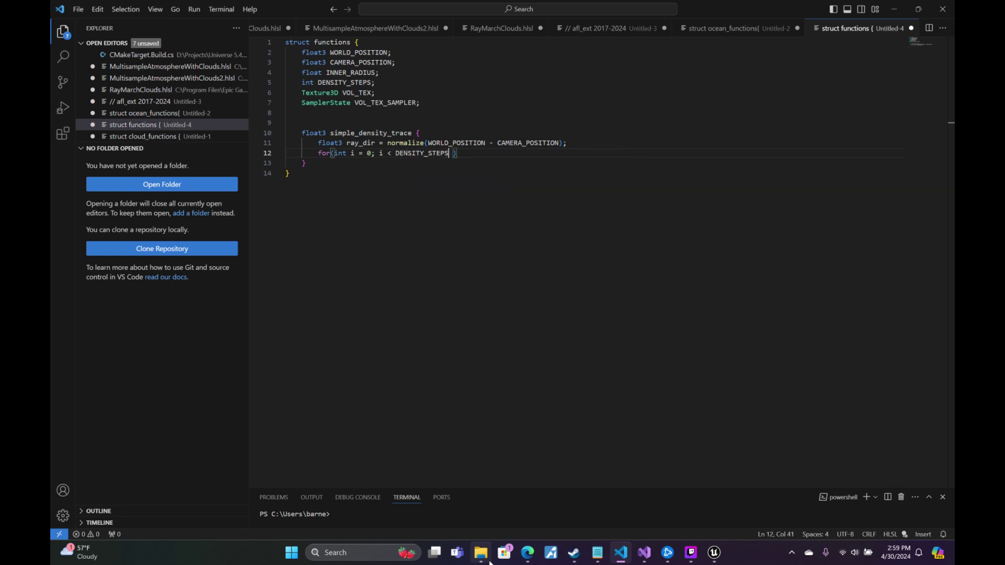
text(; i++)
key(Right)
key(BackSpace)
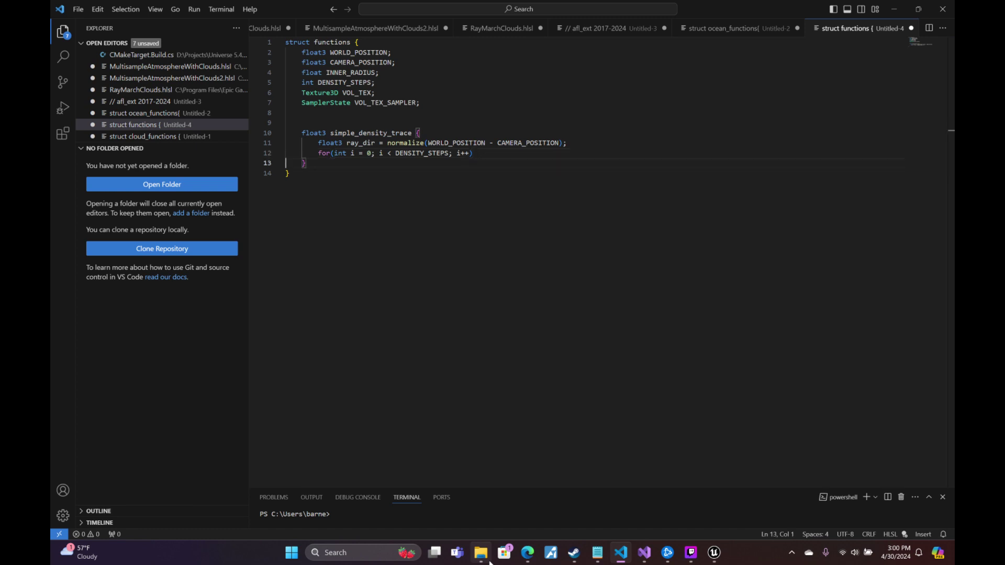
Give the for loop an empty braced body and return to the ray_dir line above it.
key(Right)
text({)
key(Return)
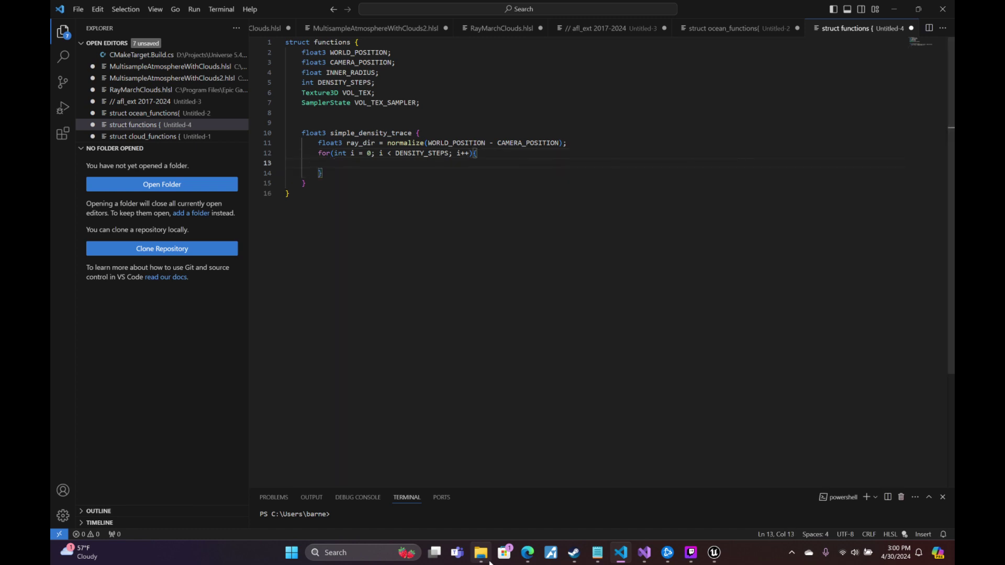
key(Up)
key(Up)
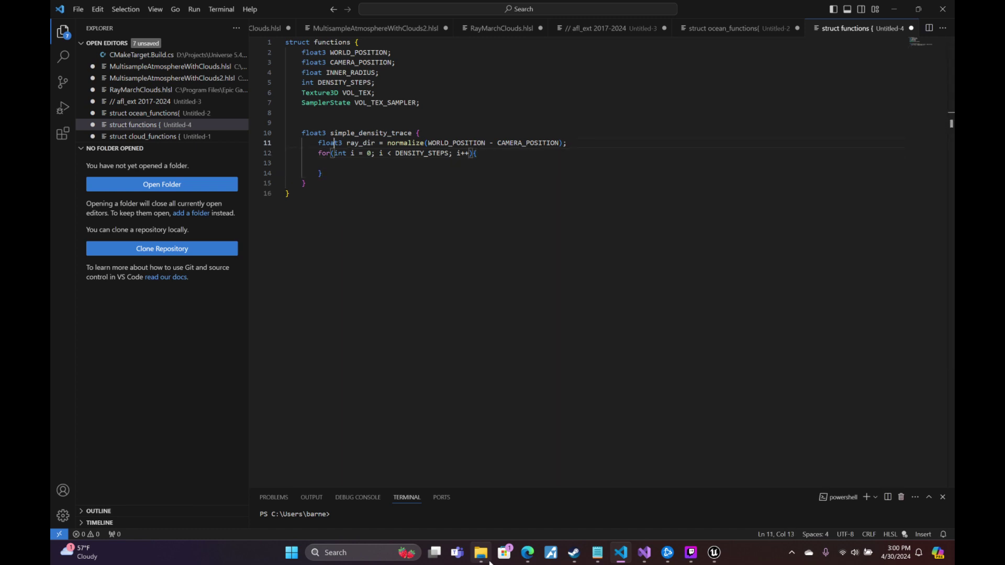
Declare float step_distance = 10.0; on a new line between ray_dir and the for loop.
key(End)
key(Return)
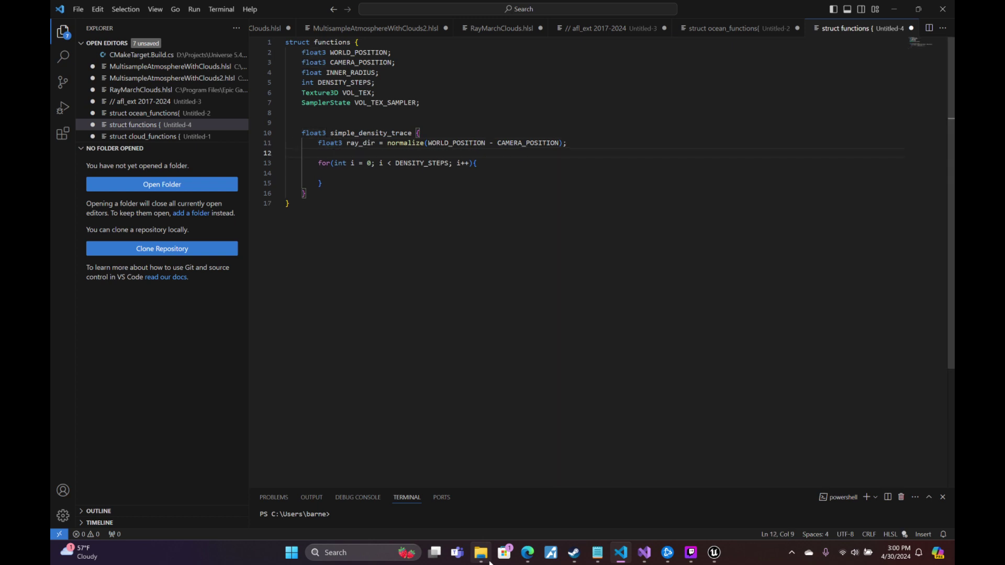
text(float step_)
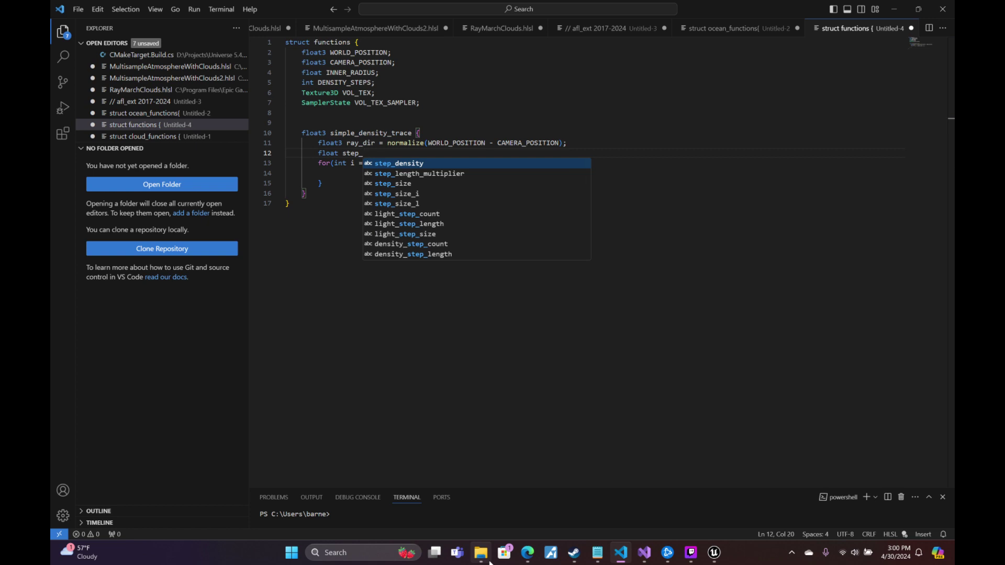
text(distance = 10.)
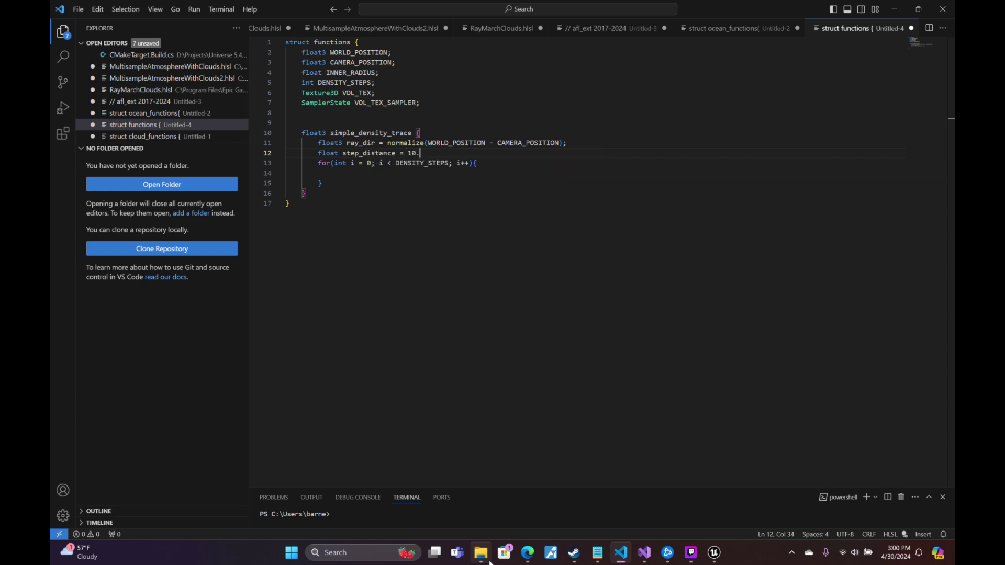
text(0;)
Inside the for loop body, begin the declaration float3 sample_pos = WORLD_POSITION + ray_dir.
key(Down)
key(Down)
text(float3 sample)
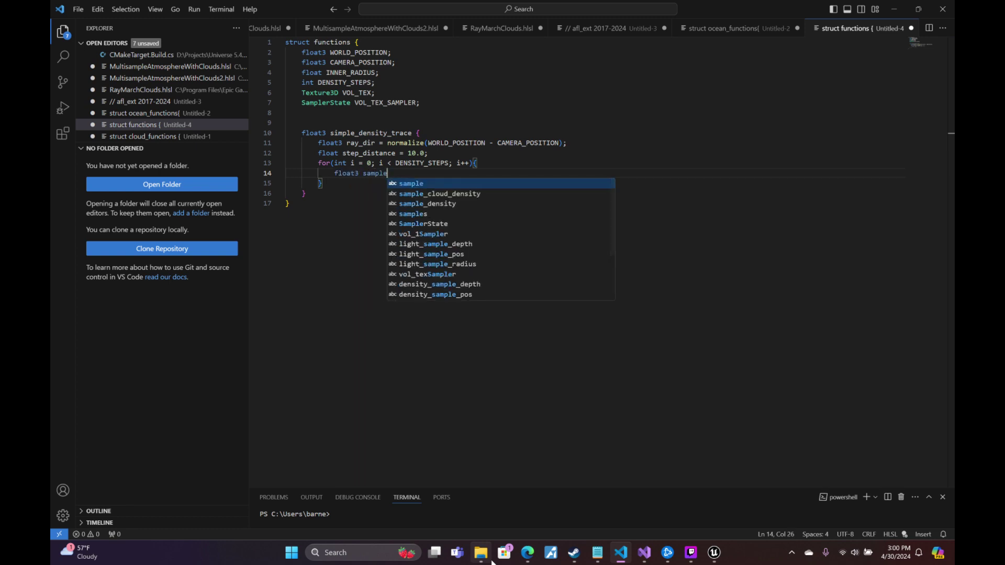
text(_pops)
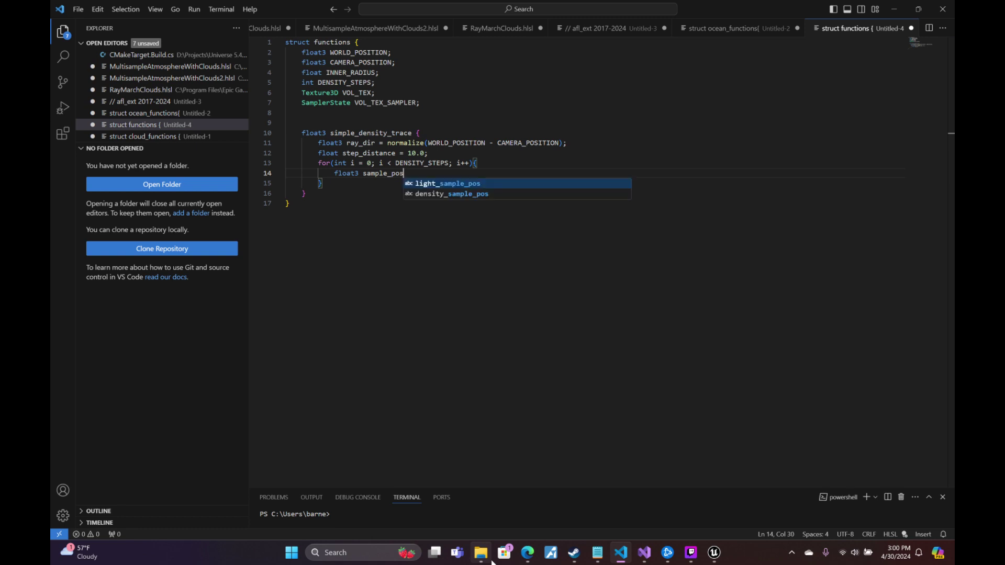
text( = WO)
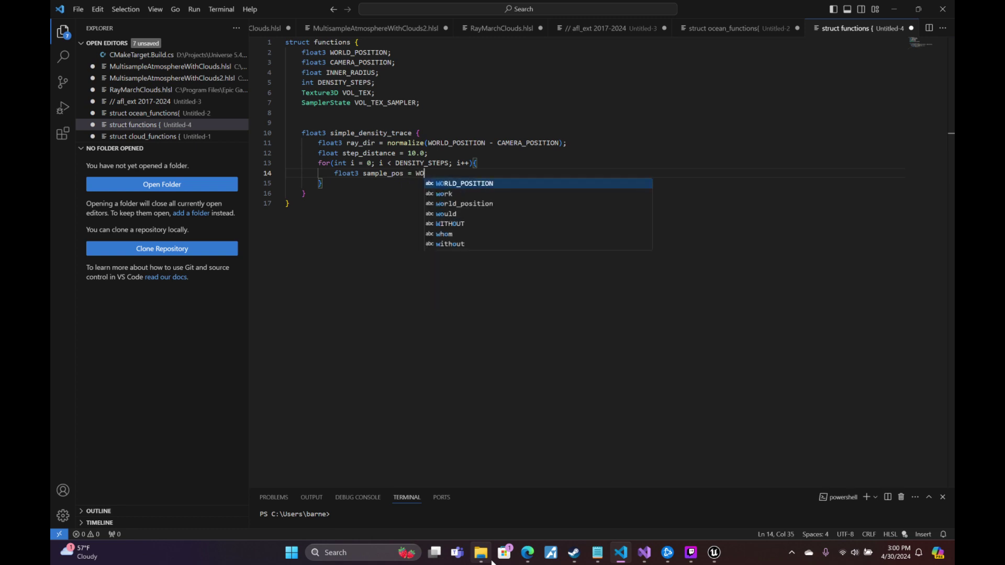
key(Tab)
text(+)
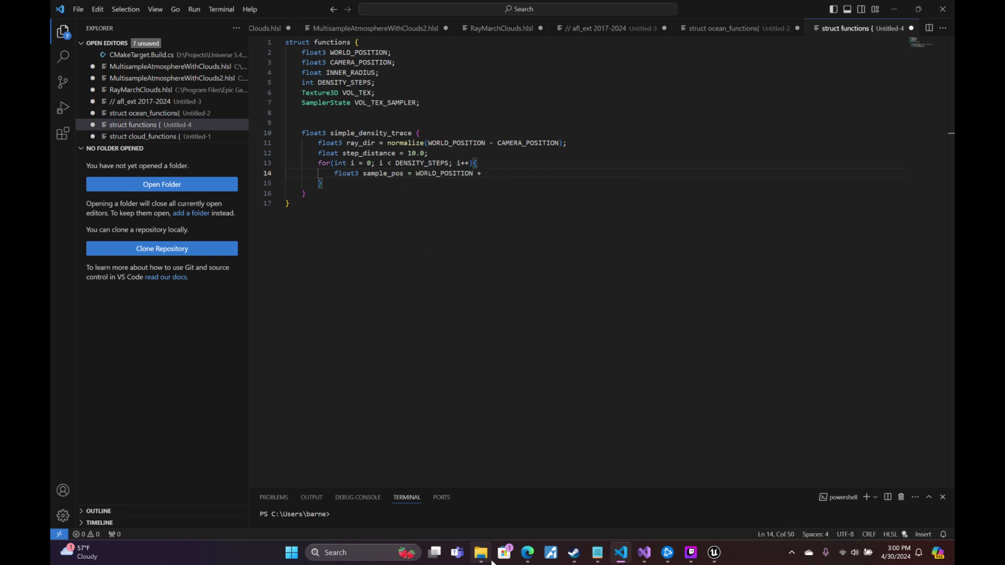
text( ra)
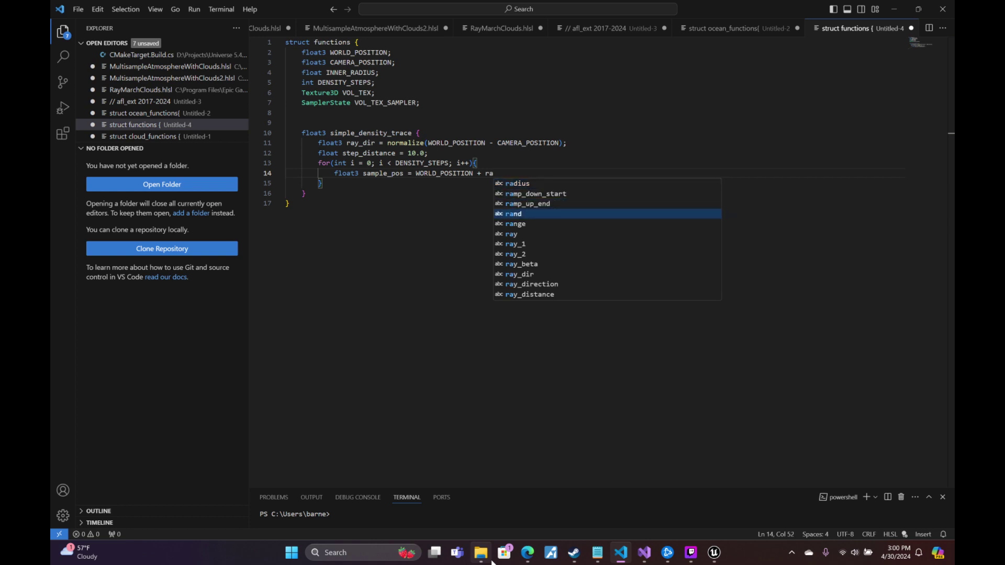
text(y)
key(Down)
key(Down)
key(Down)
key(Tab)
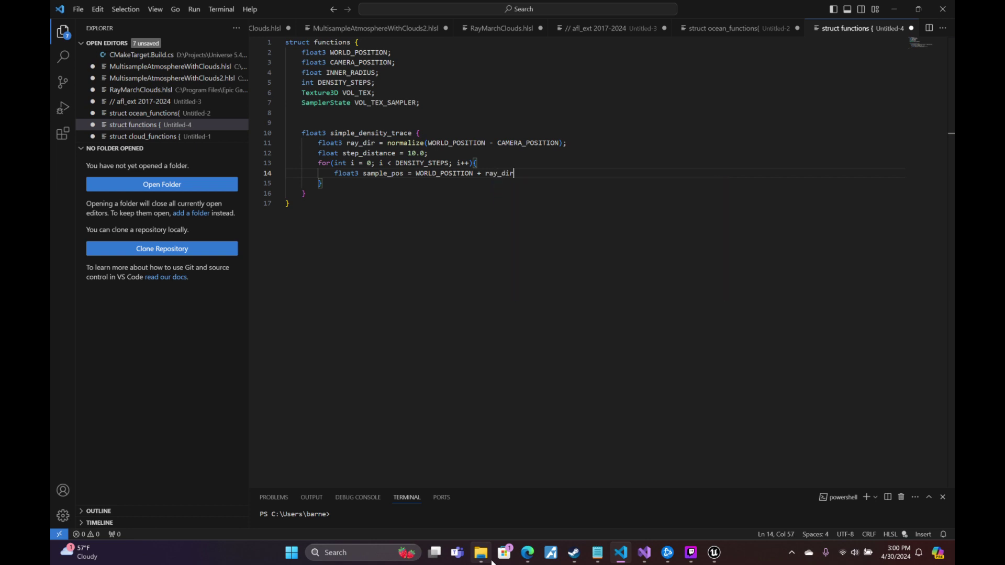
Complete the sample_pos expression by multiplying ray_dir with * float(i) * step_distance;.
text(* float(i))
text(* ste)
key(Down)
key(Down)
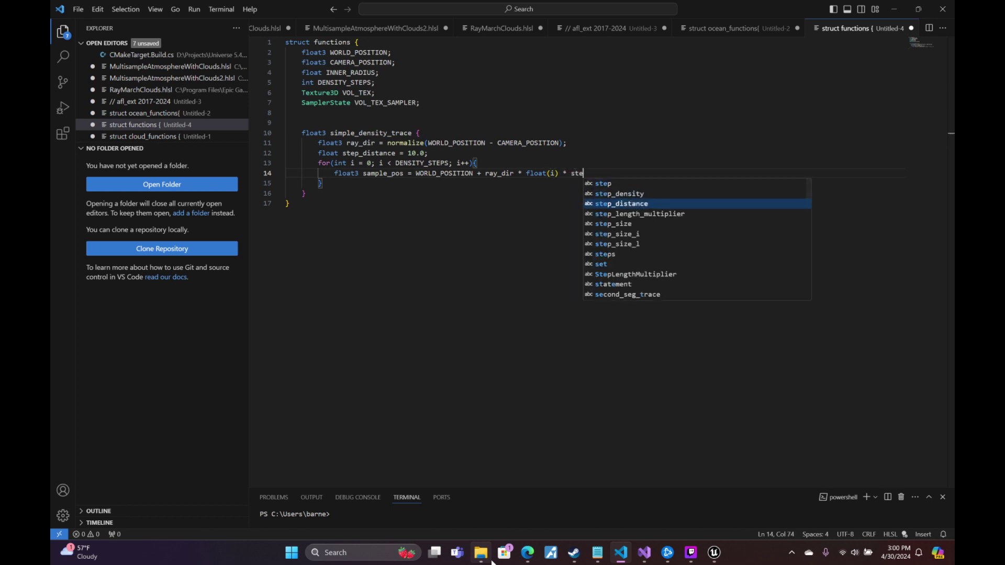
key(Tab)
text(;)
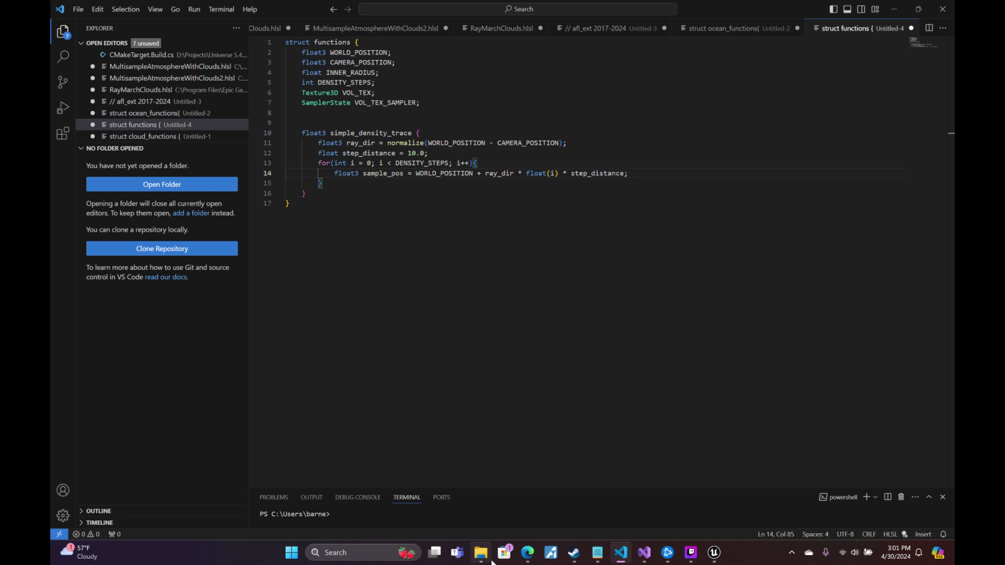
Add a float sample_density function with an empty braced body above simple_density_trace.
key(Up)
key(Up)
key(Up)
key(Up)
key(Up)
key(Up)
key(Return)
key(Tab)
text(f)
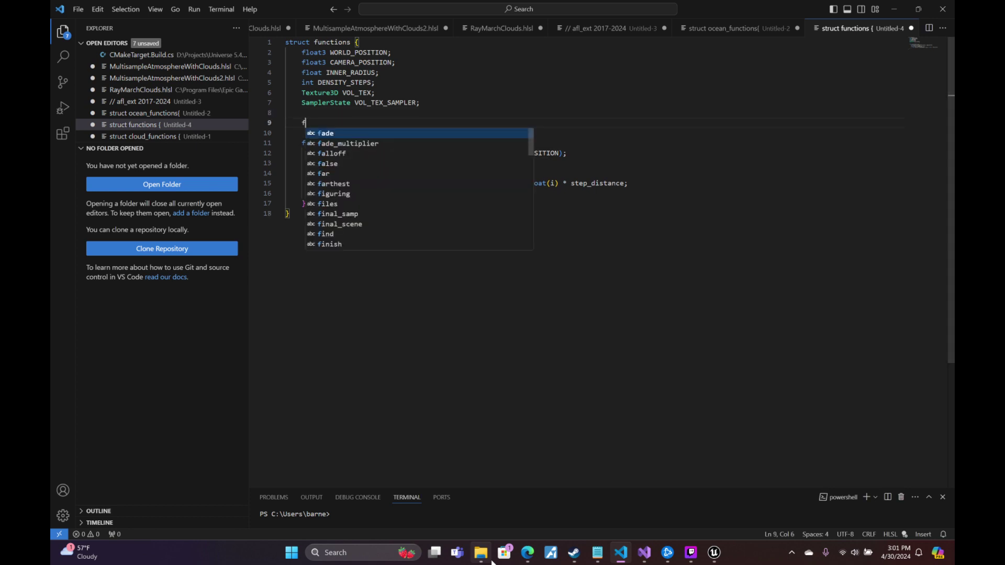
text(loat sample_de)
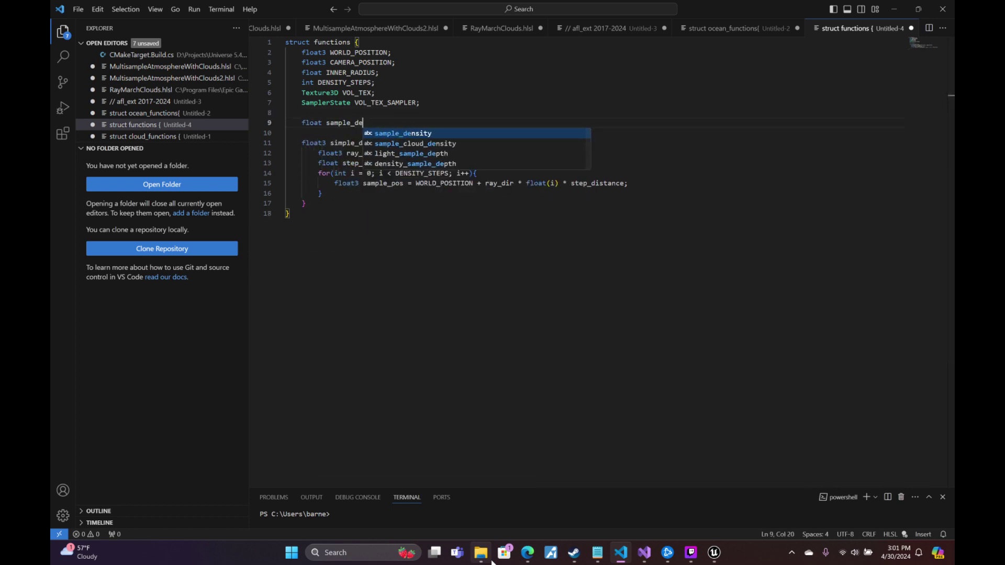
key(Tab)
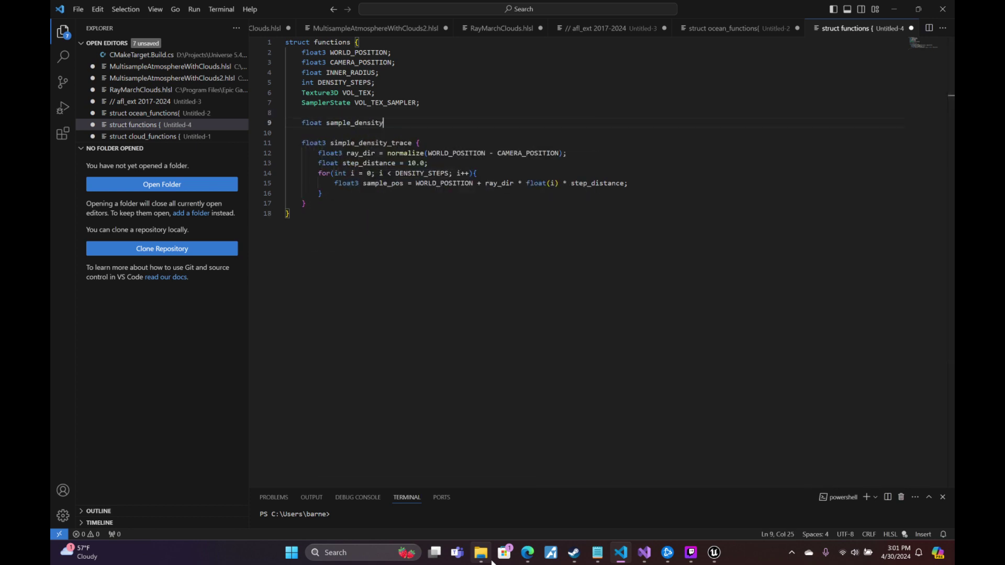
text({)
key(Return)
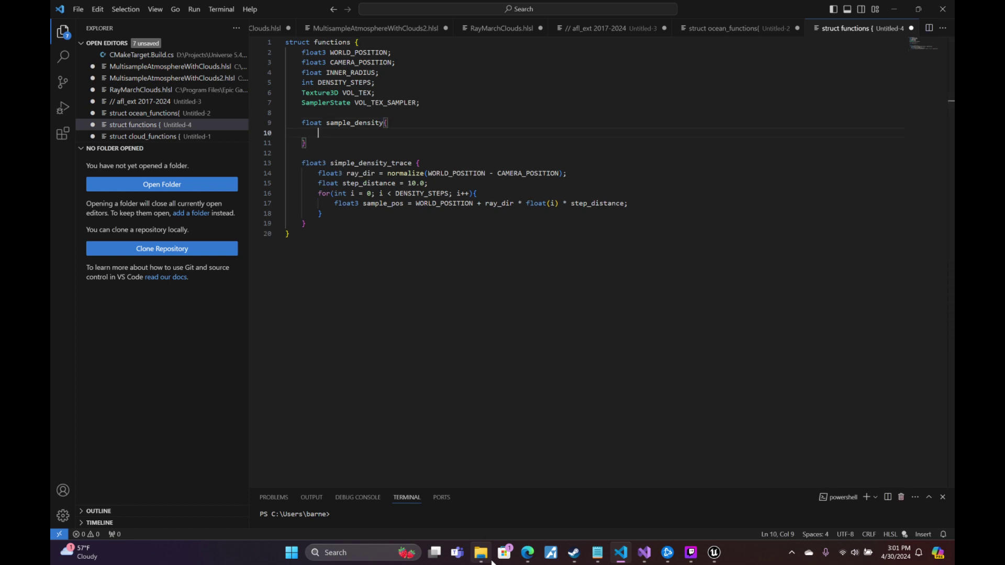
Begin a Texture3DSample call in the sample_density body with the arguments VOL_TEX and VOL_TEX_SAMPLER.
text(Texture)
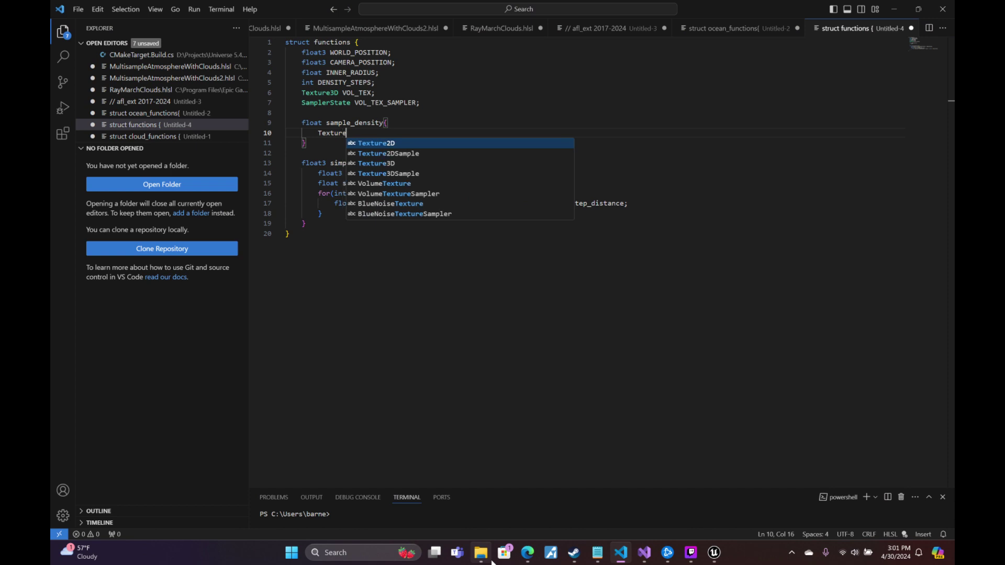
key(Down)
key(Tab)
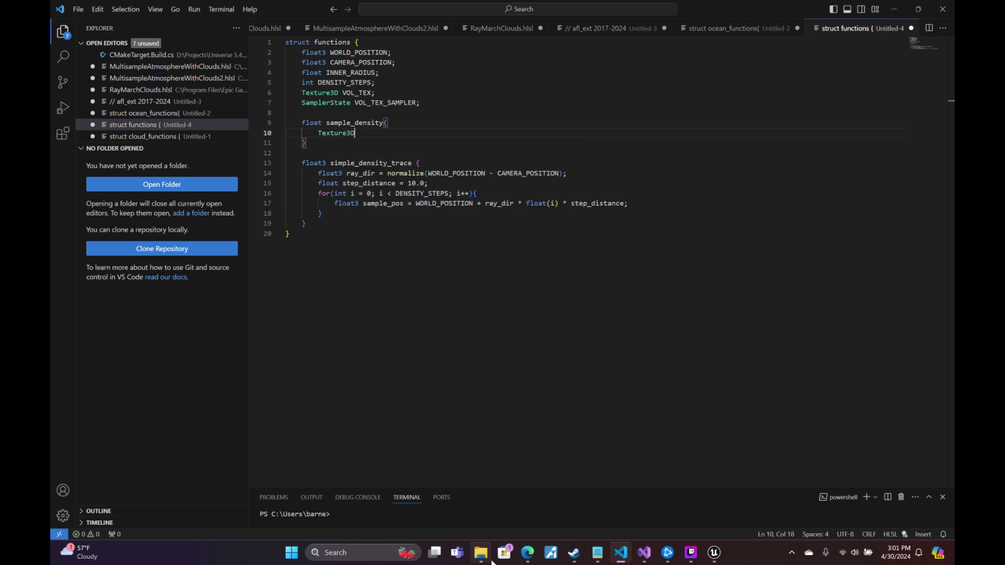
text(Sample)
text((VOL_TEX,)
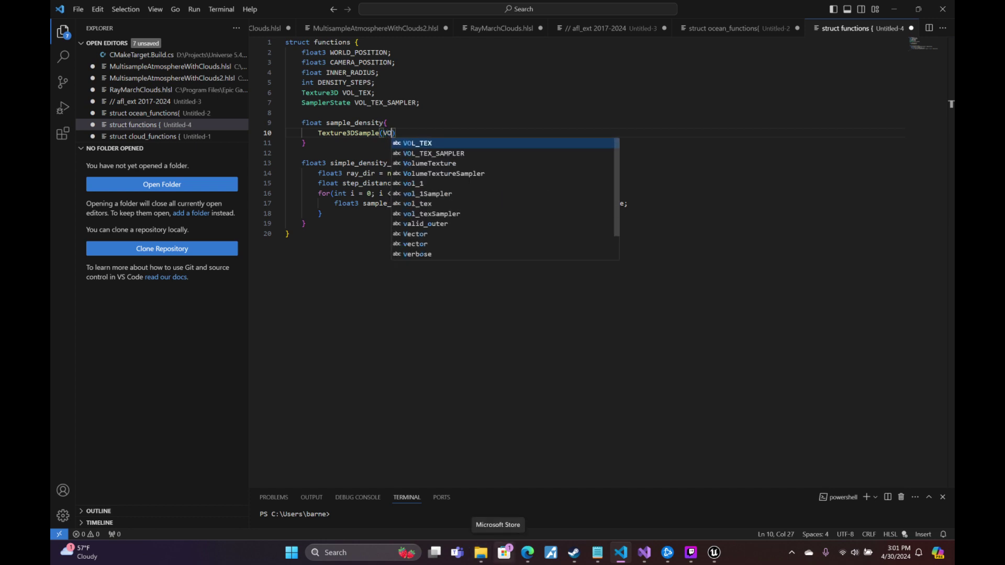
text( VOL_TEX_SAMPLER,)
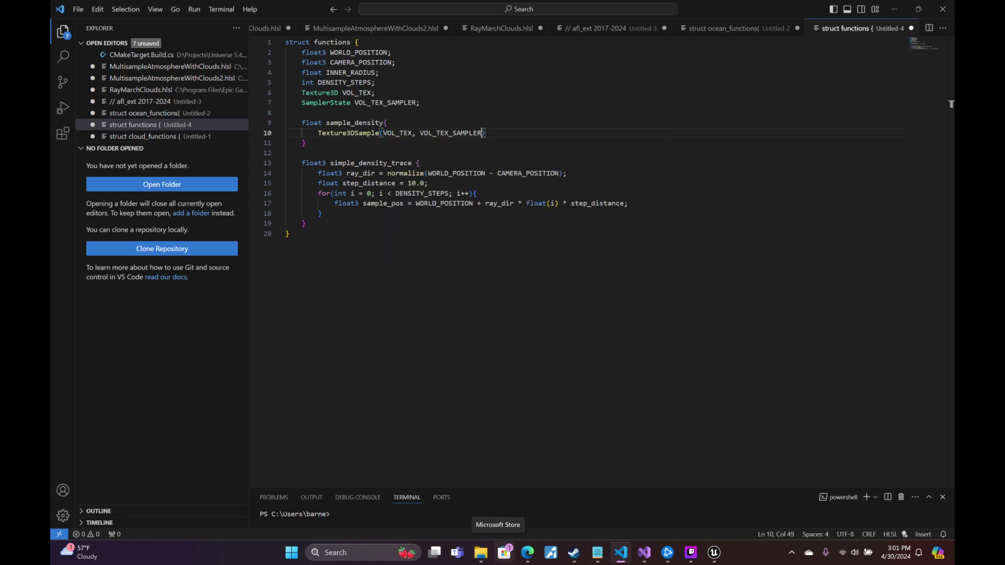
Give the sample_density function the parameter list (float3 position).
key(Up)
key(Left)
key(Left)
key(Right)
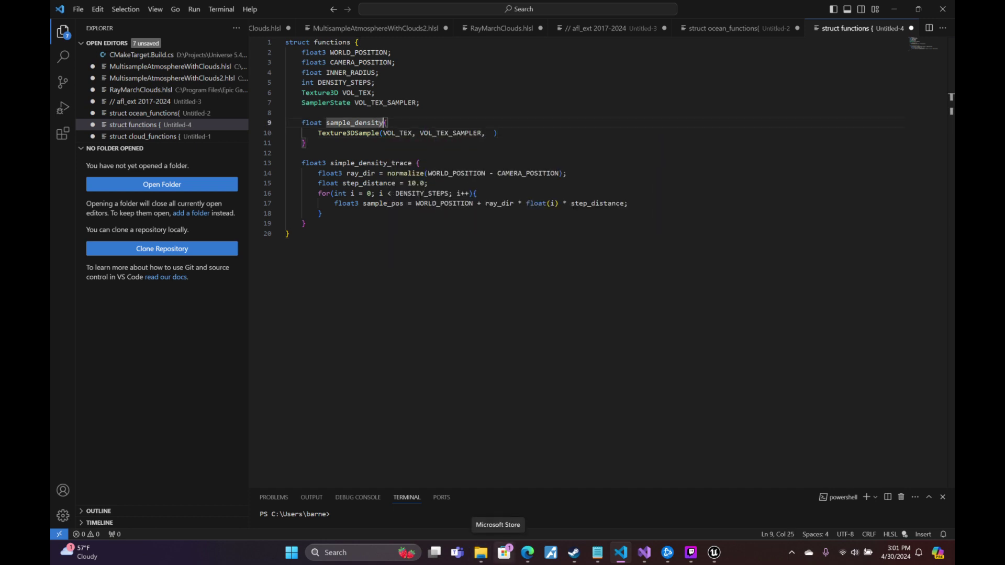
text(sample_density()
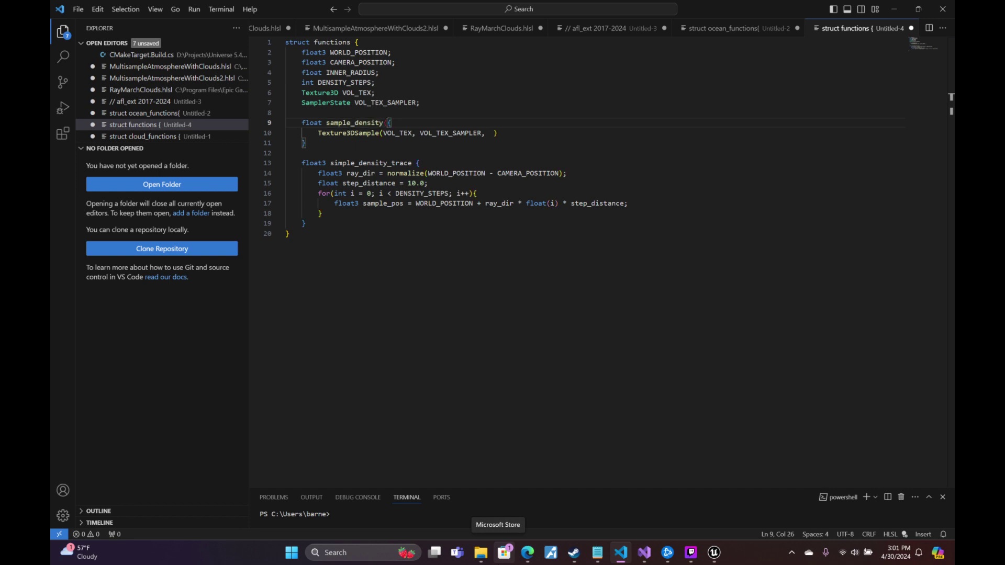
text(float3 position))
Pass position as the third argument of Texture3DSample and end the statement with a semicolon.
key(Down)
key(Down)
key(Up)
key(Right)
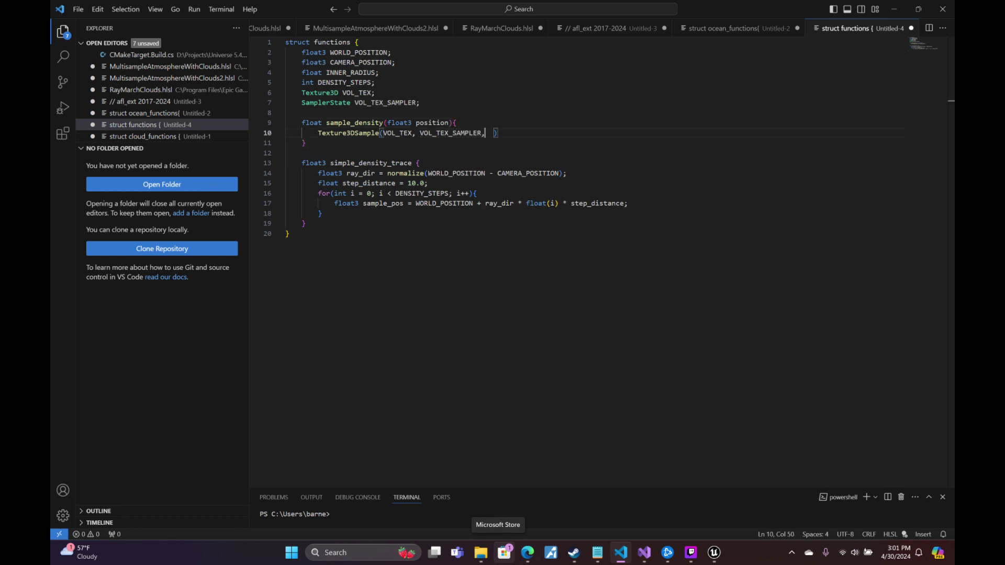
text(pos)
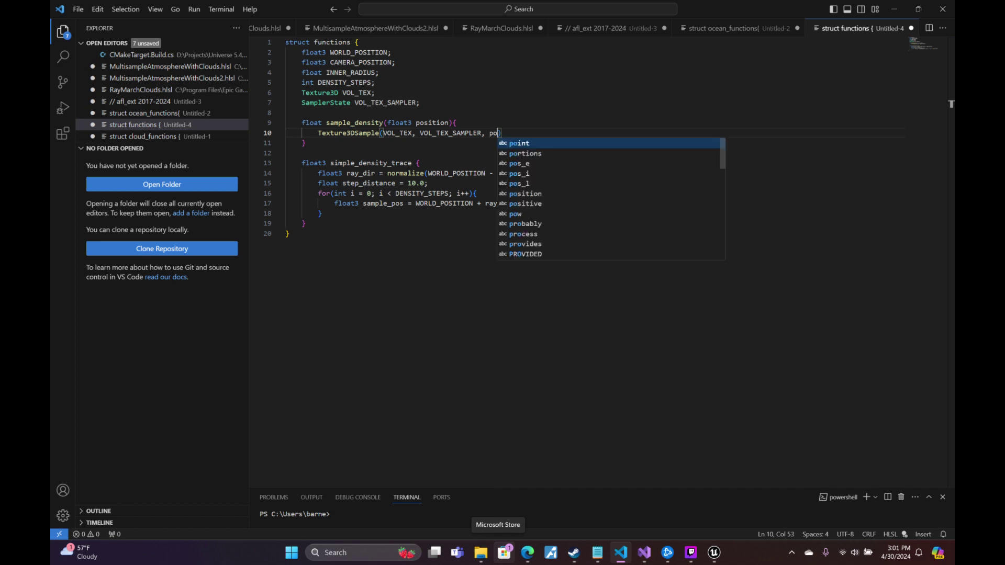
key(Tab)
text();)
Make sample_density return the Texture3DSample result, reading only its .r channel.
key(Left)
key(Left)
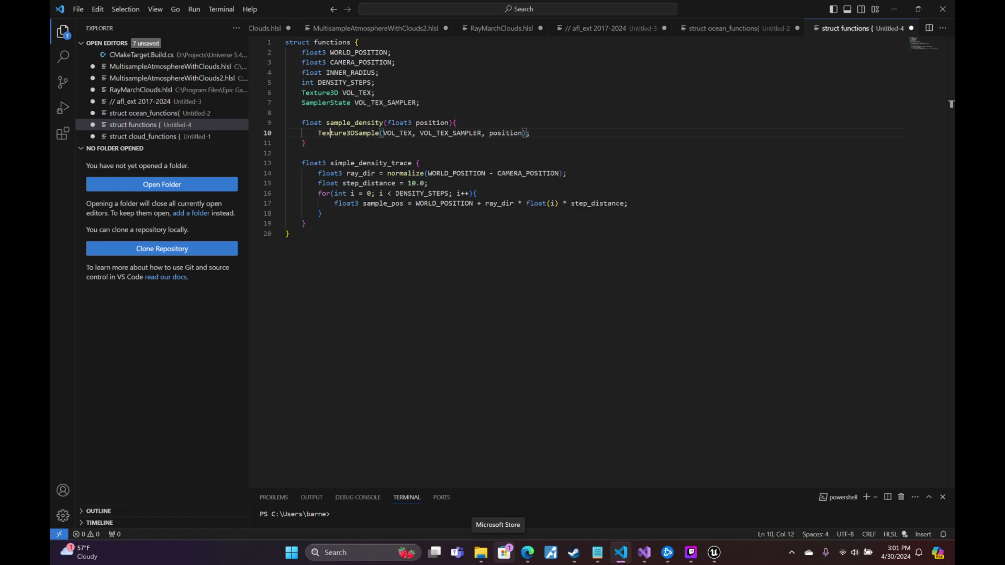
key(Home)
text(return)
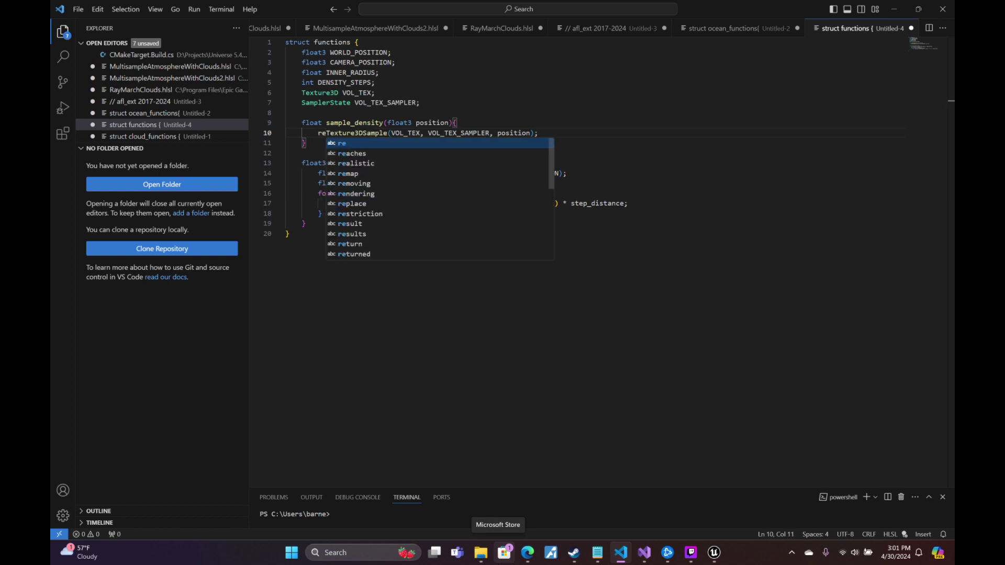
key(End)
key(Left)
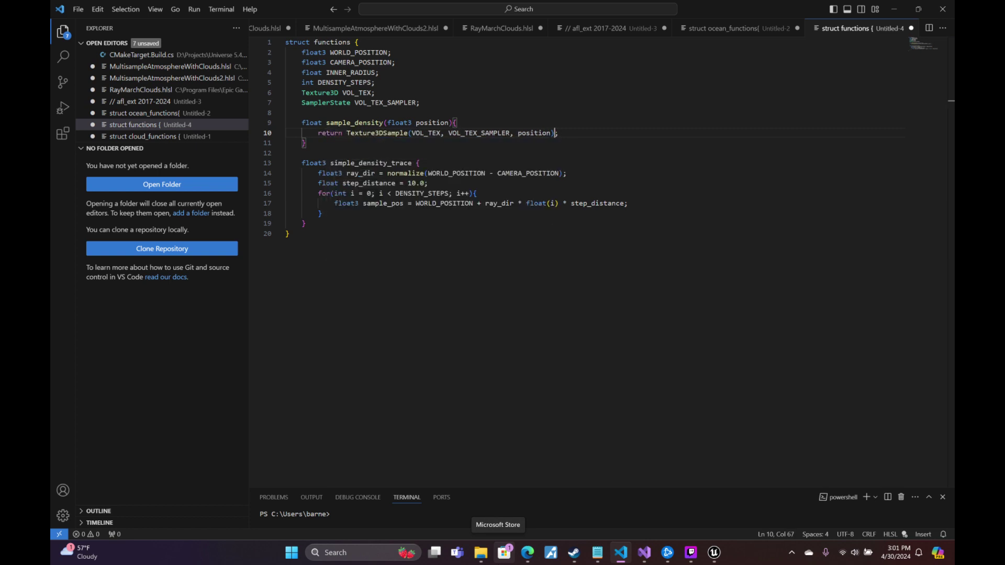
text(.r)
key(End)
Declare float total_density = 0; below step_distance in simple_density_trace.
key(Down)
key(Down)
key(Down)
key(Down)
key(Down)
key(Down)
key(Up)
key(Up)
key(Up)
key(Return)
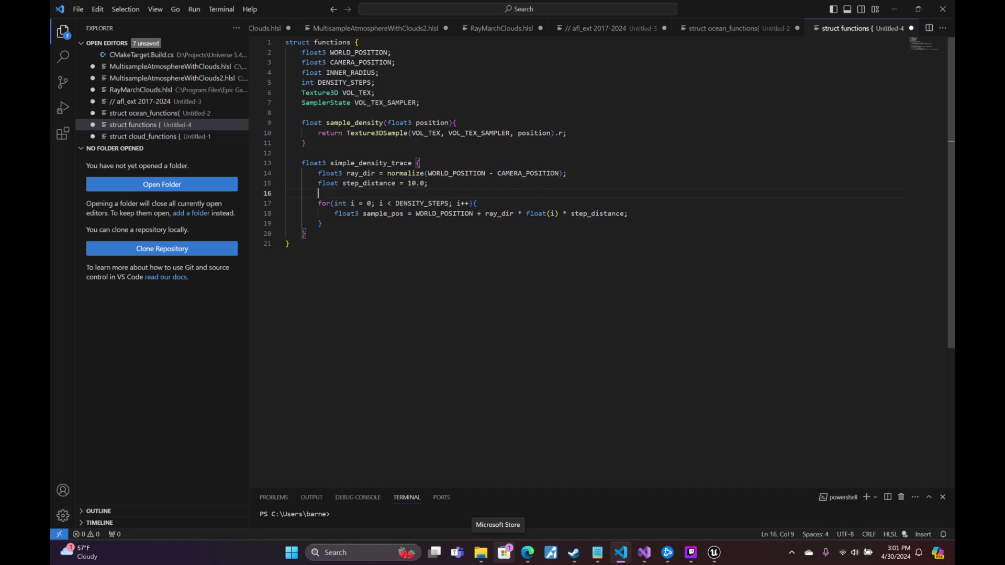
text(float tota)
key(Down)
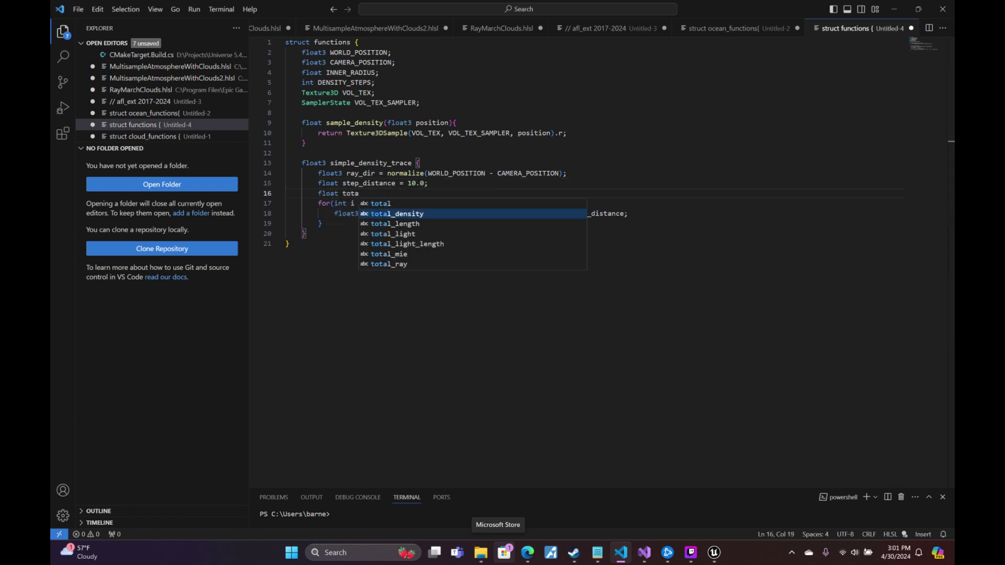
key(Tab)
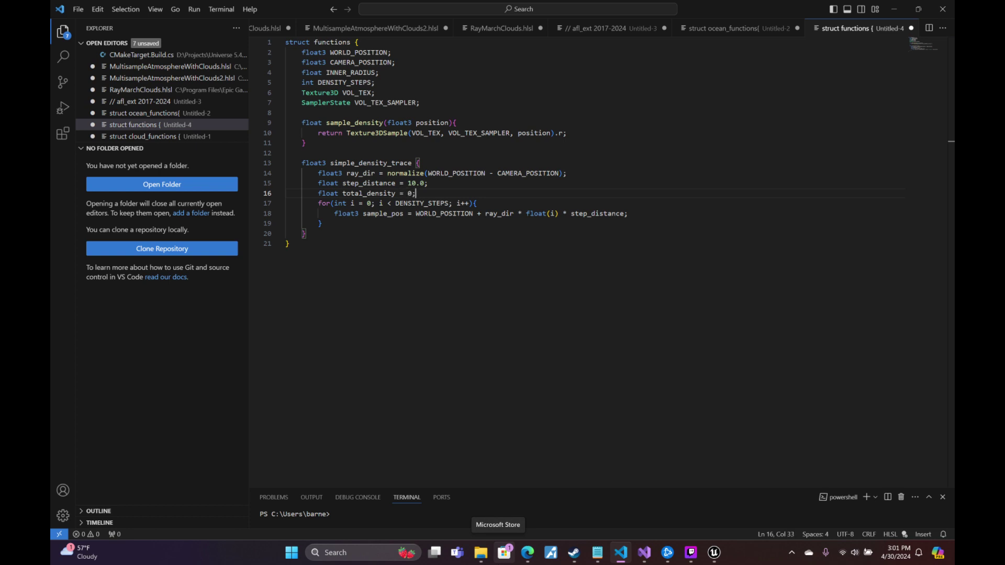
Below sample_pos in the loop, add total_density = step_distance * sample_density(sample_pos);.
key(Down)
key(Down)
key(End)
key(Return)
text(total_density)
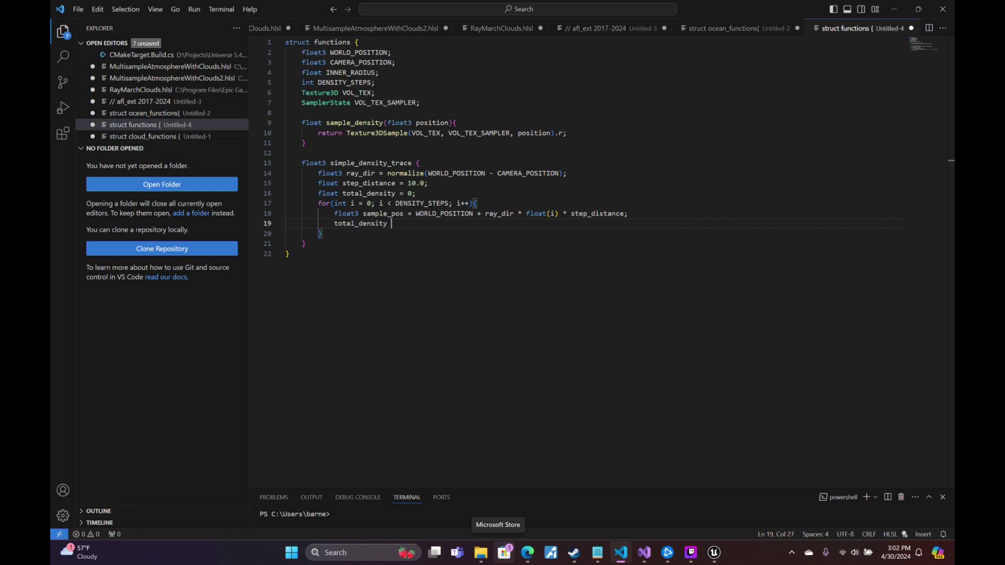
text( = ste)
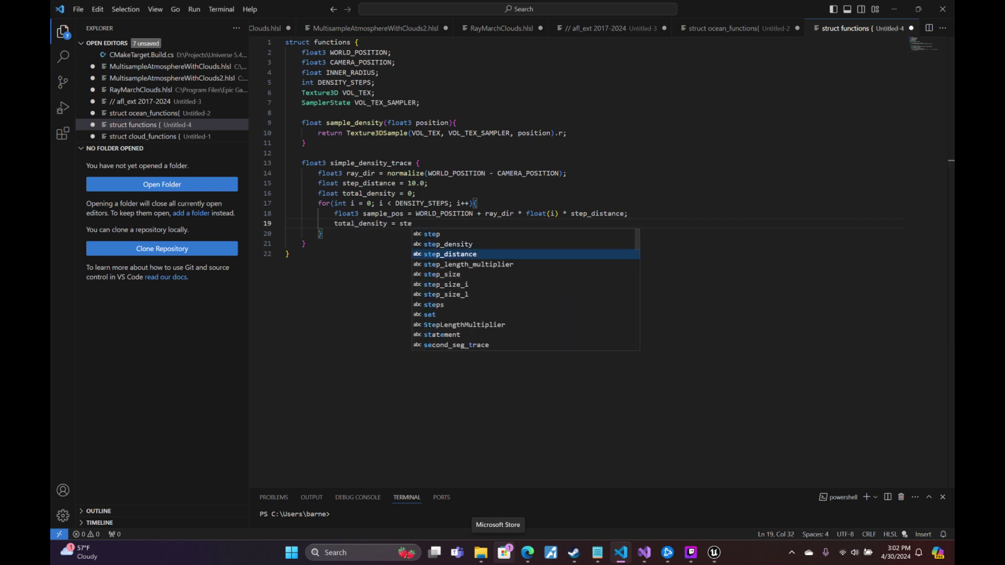
text(p_distance )
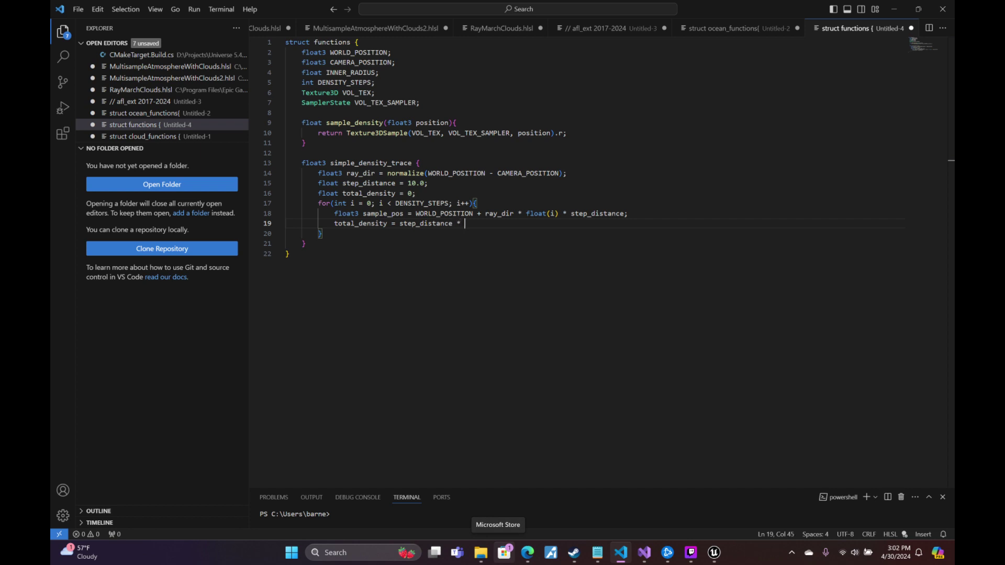
text(* sample_density(sample_pos)
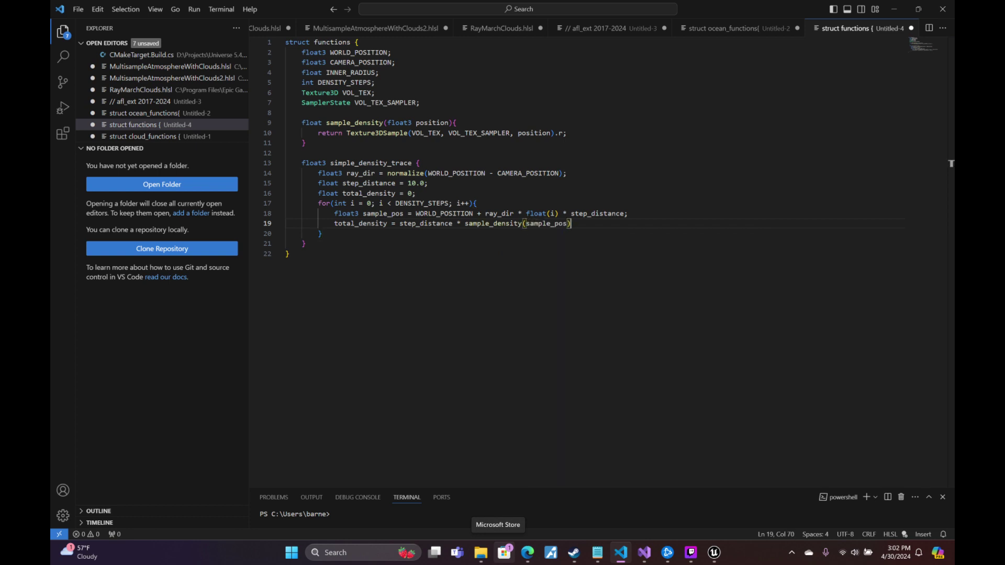
text();)
Below the for loop in simple_density_trace, begin a return float3( statement with total_density as its first component.
key(Down)
key(Return)
text(return floa)
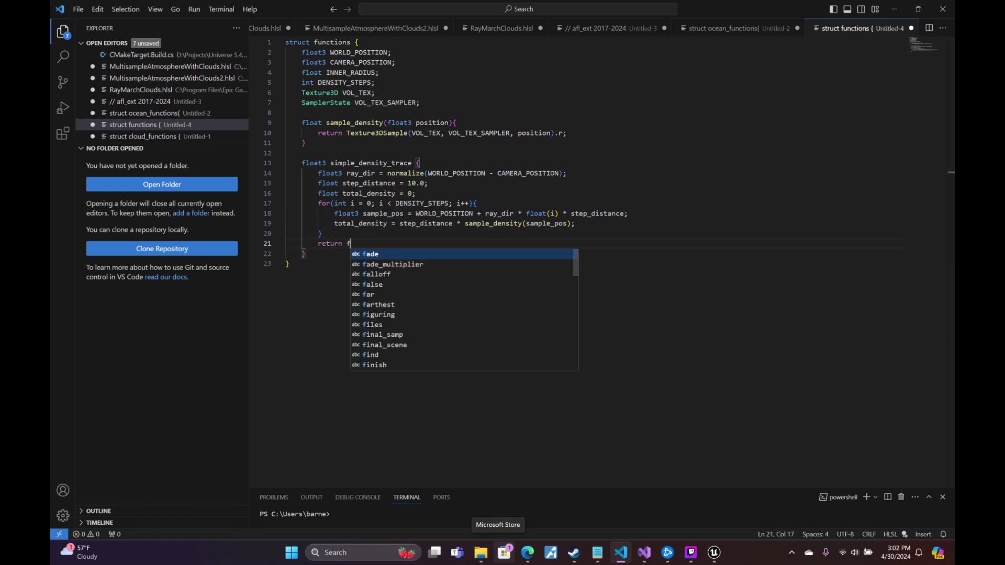
key(Down)
key(Down)
key(Tab)
text((to)
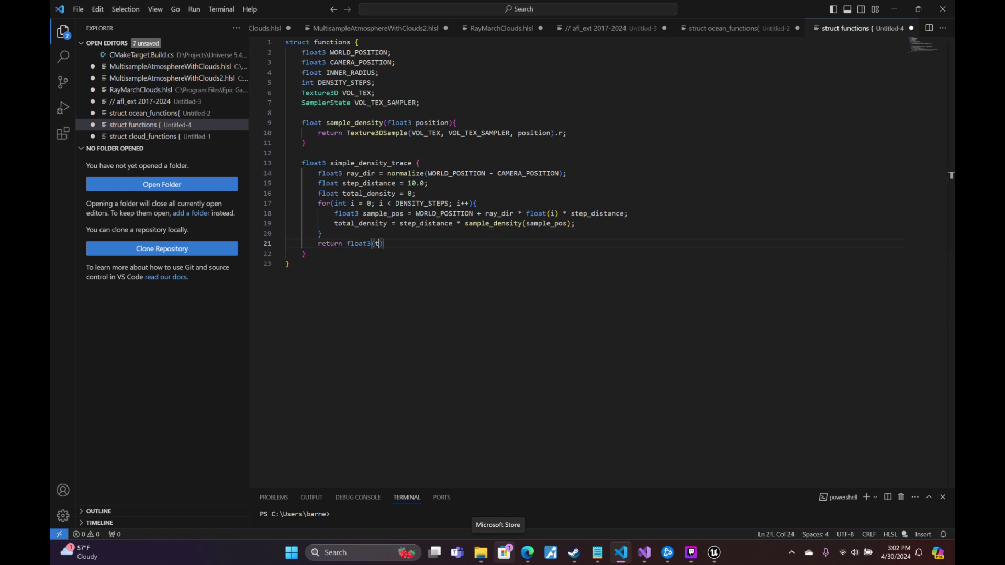
text(t)
key(Down)
key(Tab)
Add total_density as the second and third components of the returned float3 and end the statement with a semicolon.
text(,to)
key(Down)
key(Down)
key(Down)
key(Down)
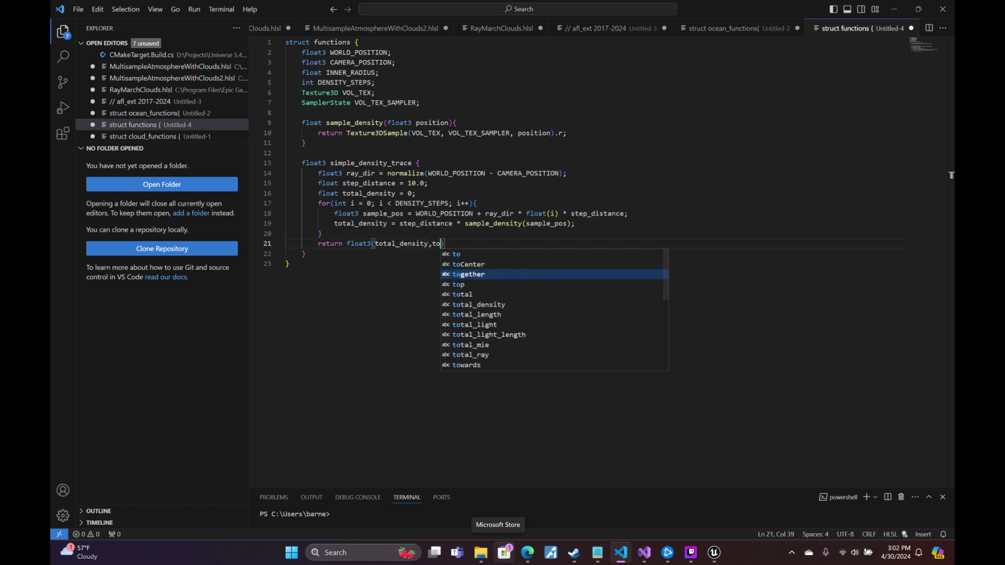
key(Down)
key(Tab)
text(,total_density,to)
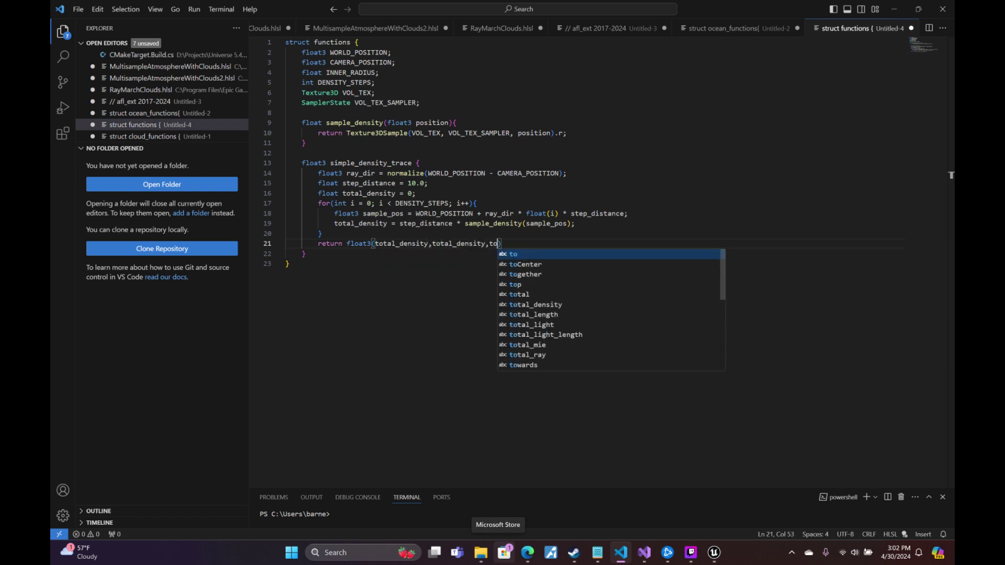
key(Down)
key(Down)
key(Up)
key(Tab)
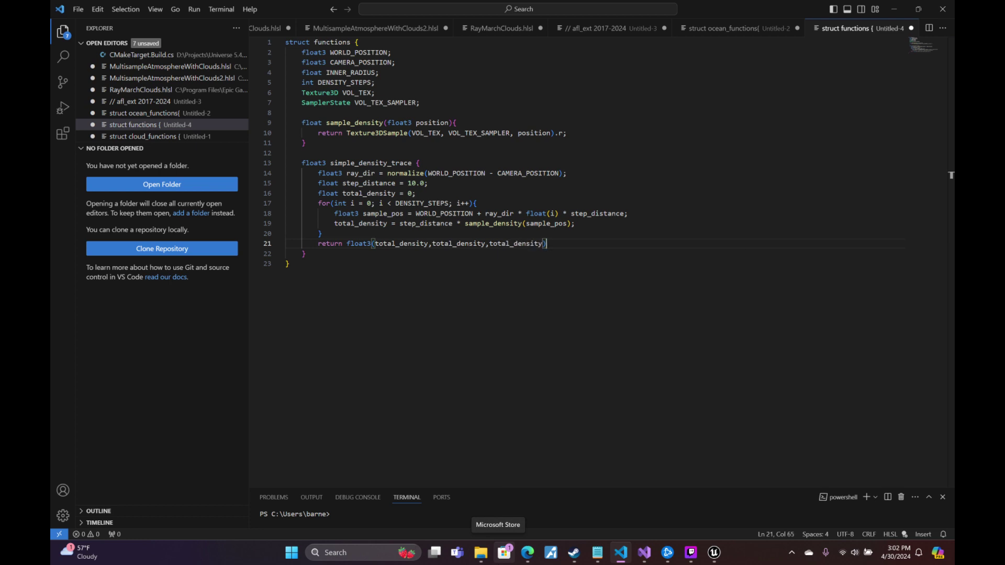
text();)
End the struct's closing brace with a semicolon and declare an instance with functions f; below it.
key(Down)
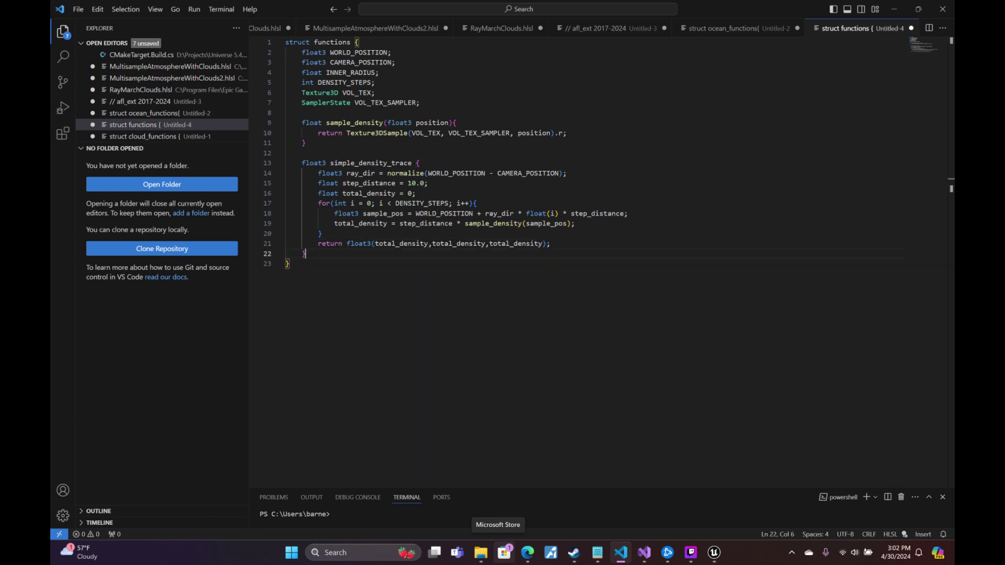
key(Down)
key(Return)
key(Return)
text(functions f)
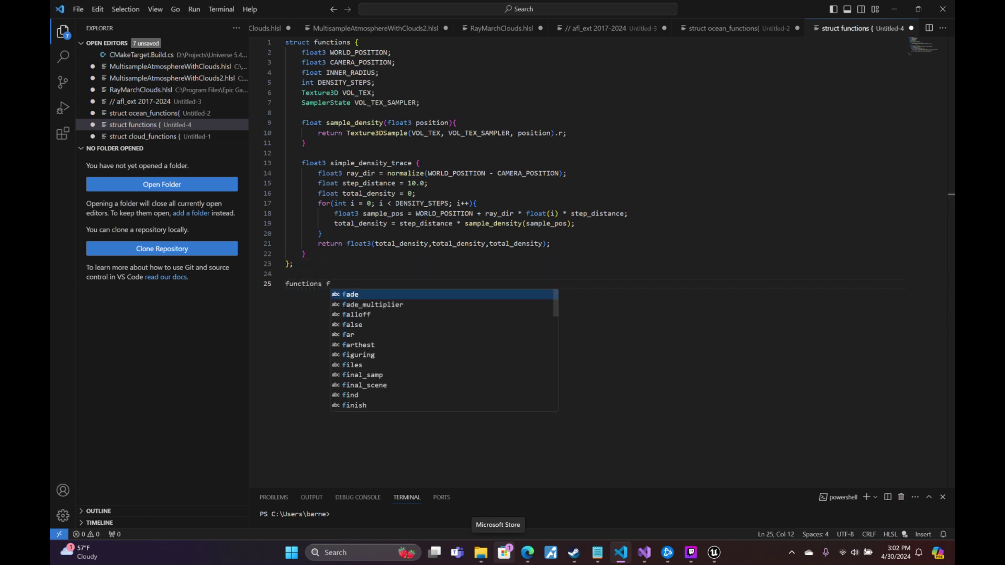
text(;)
key(Return)
Add f.WORLD_POSITION = world_position; below the functions f; declaration.
text(f.w)
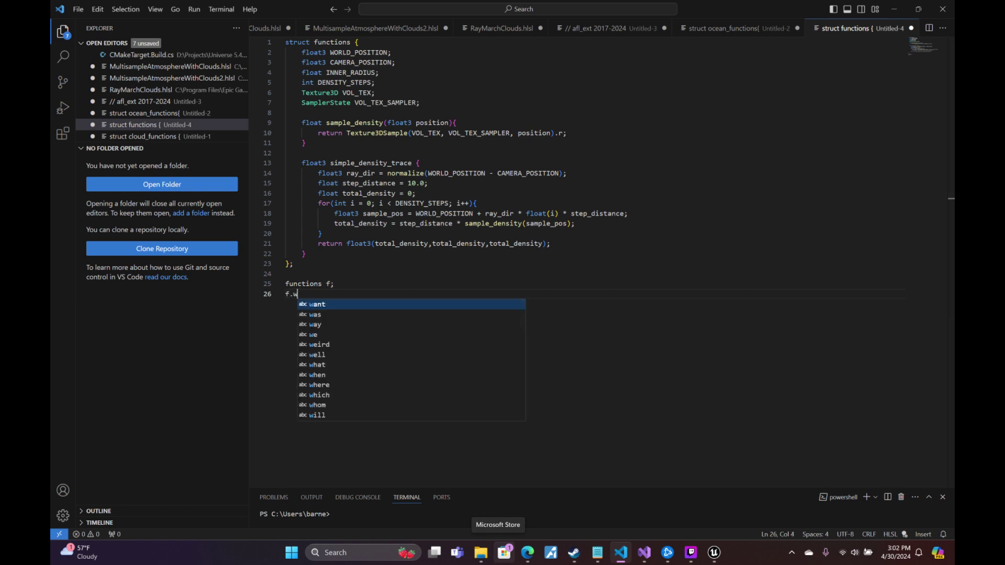
key(BackSpace)
key(BackSpace)
text(.w)
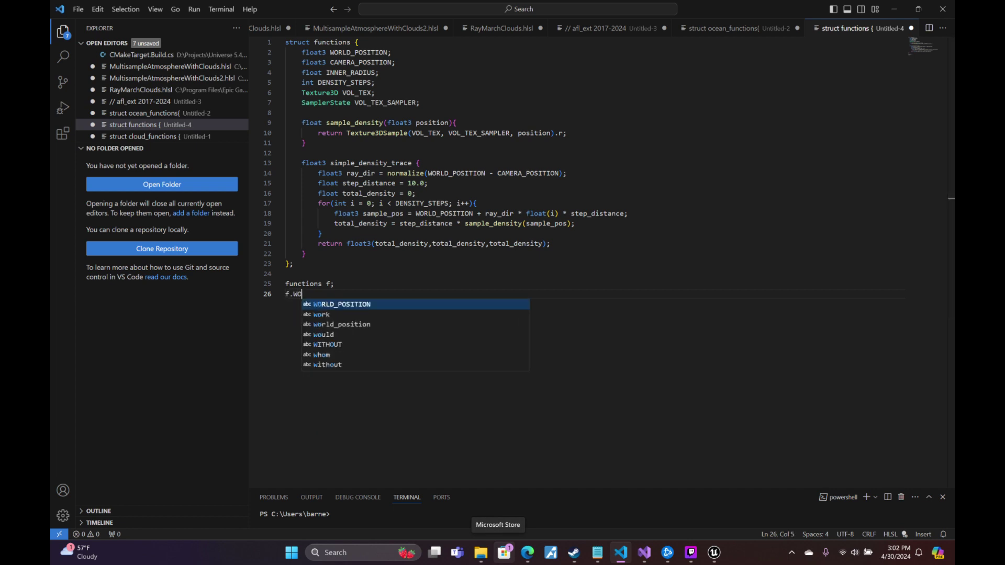
key(Tab)
text(= worl)
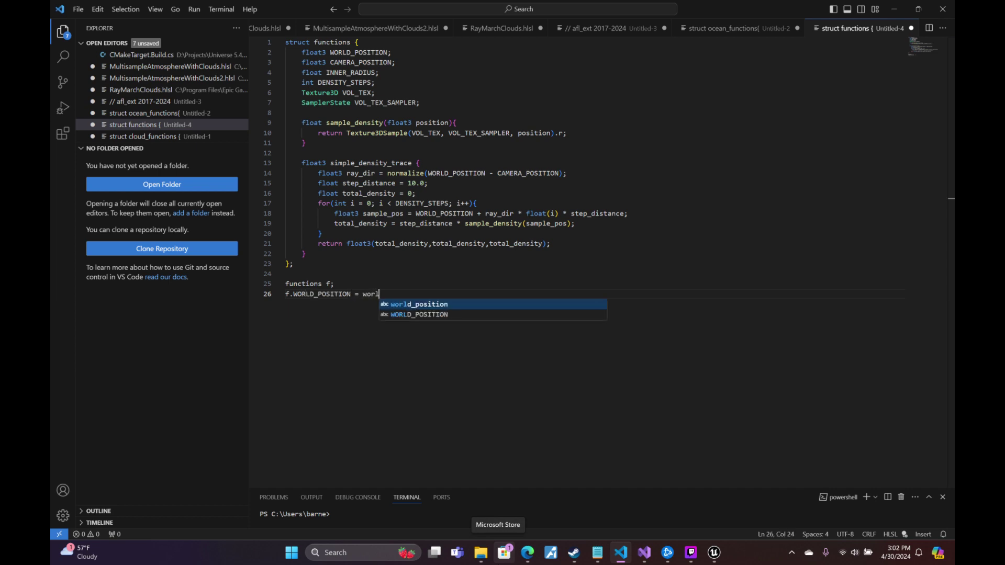
key(Tab)
text(;)
key(Return)
Add f.CAMERA_POSITION = camera_position; below the world position assignment.
text(f.CAM)
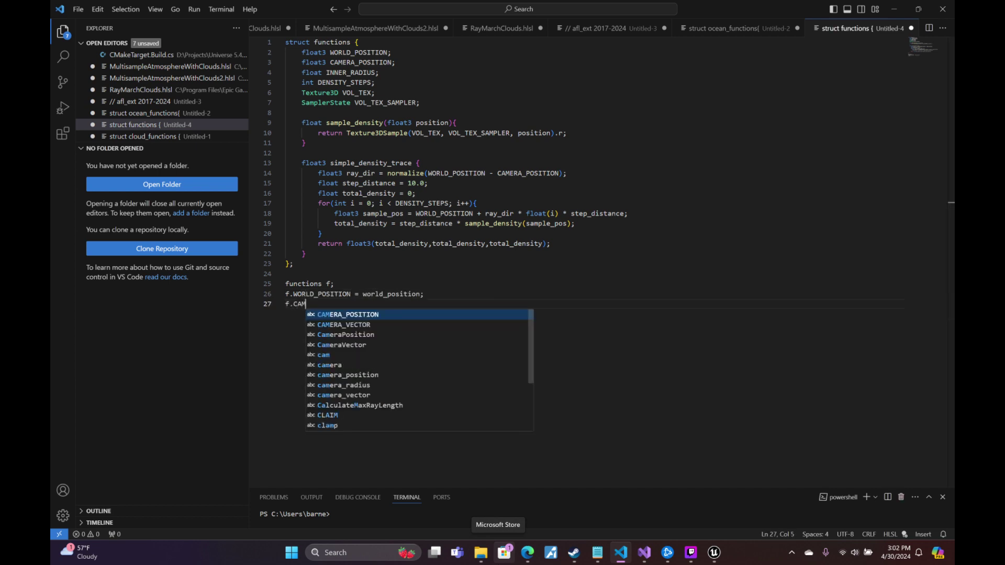
key(Tab)
text(= cam)
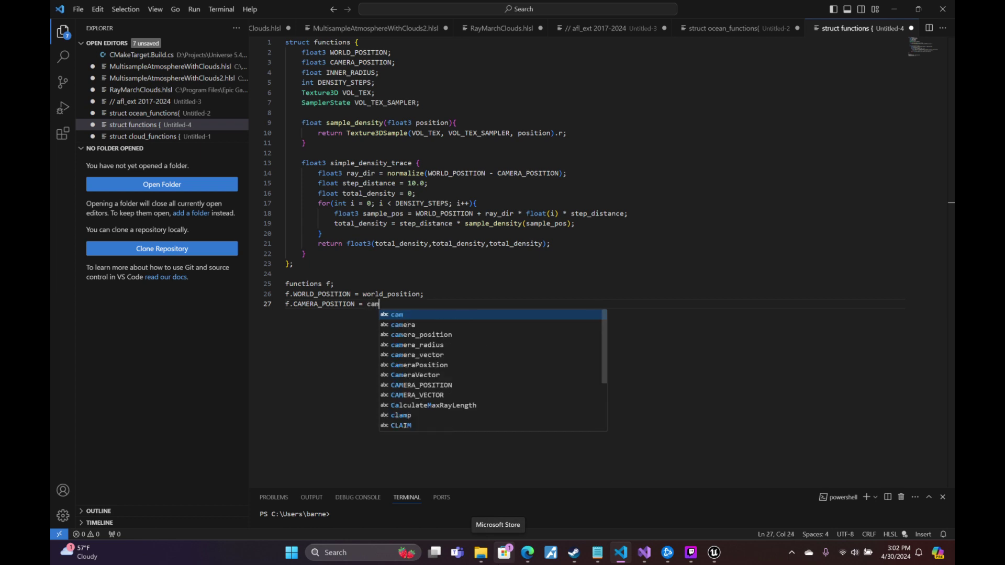
key(Down)
key(Tab)
text(;)
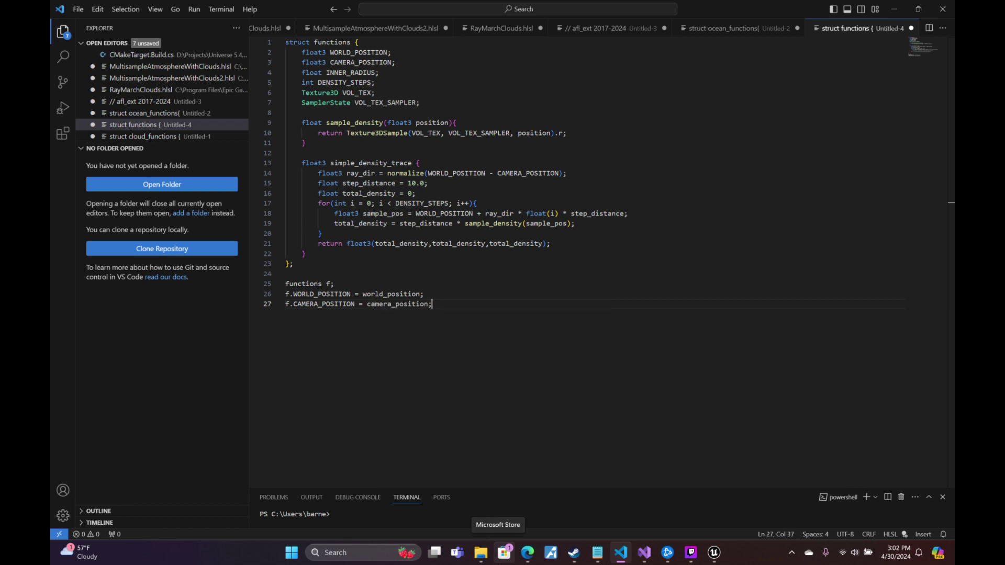
key(Return)
Add f.INNER_RADIUS = 100.0; below the camera position assignment.
text(f)
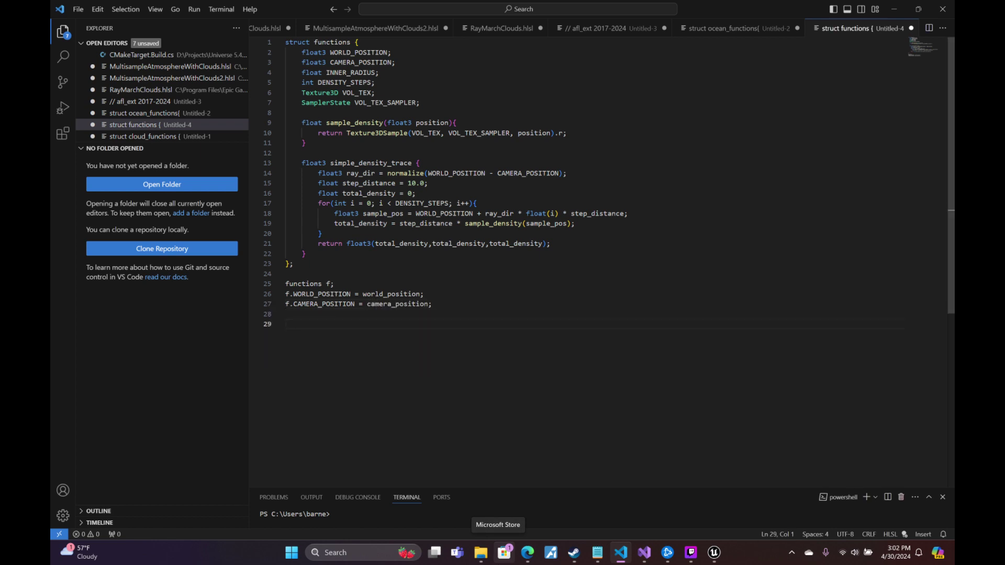
text(.inn)
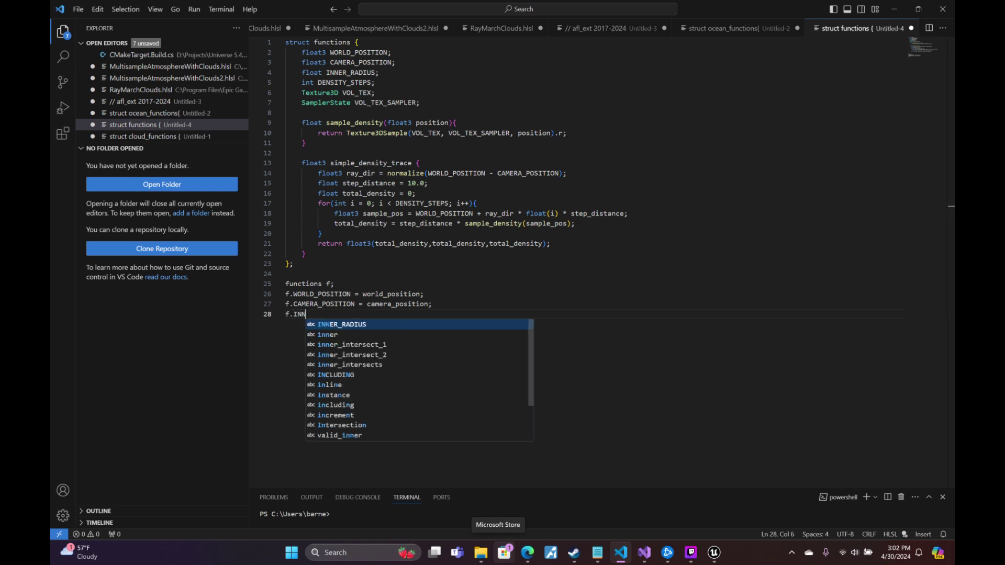
key(Tab)
text(=)
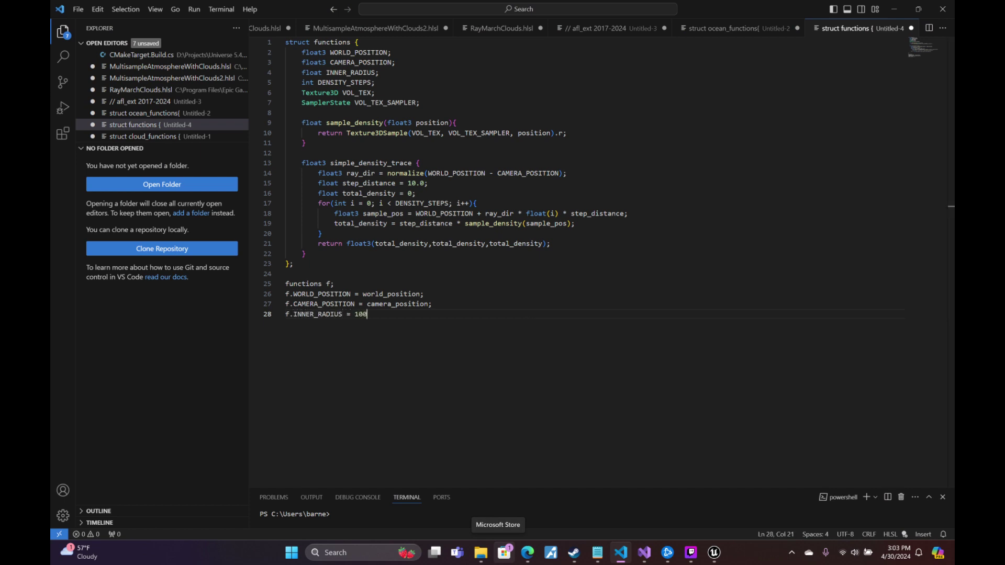
text( 100.0)
key(End)
key(Return)
Add f.DENSITY_STEPS = 32; below the inner radius assignment, followed by a blank line.
text(f.DEN)
key(Down)
key(Down)
key(Return)
key(Return)
key(Return)
Assign the volume texture with f.VOL_TEX = vol_tex; below the blank line.
text(f.)
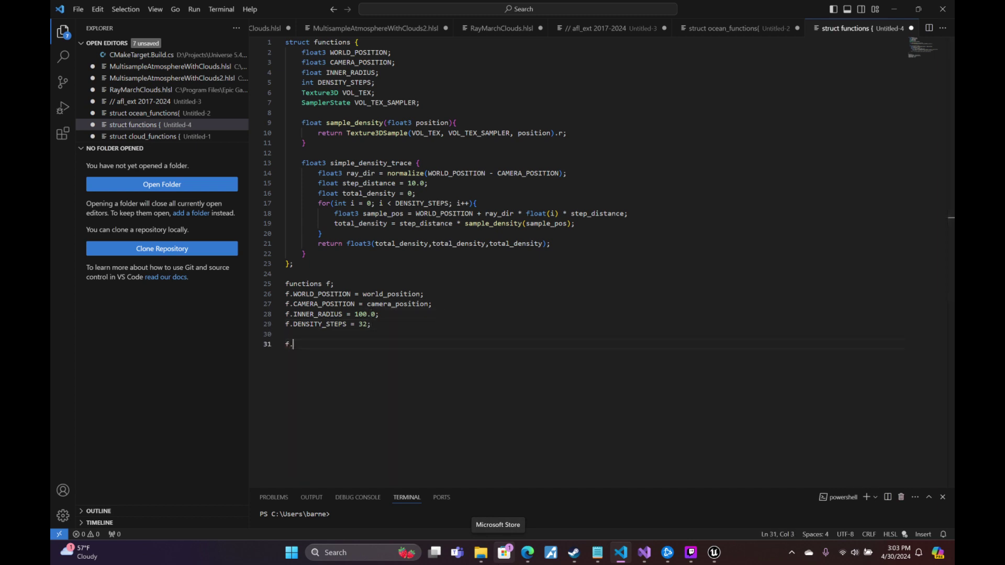
text(VOL_TEX = vol)
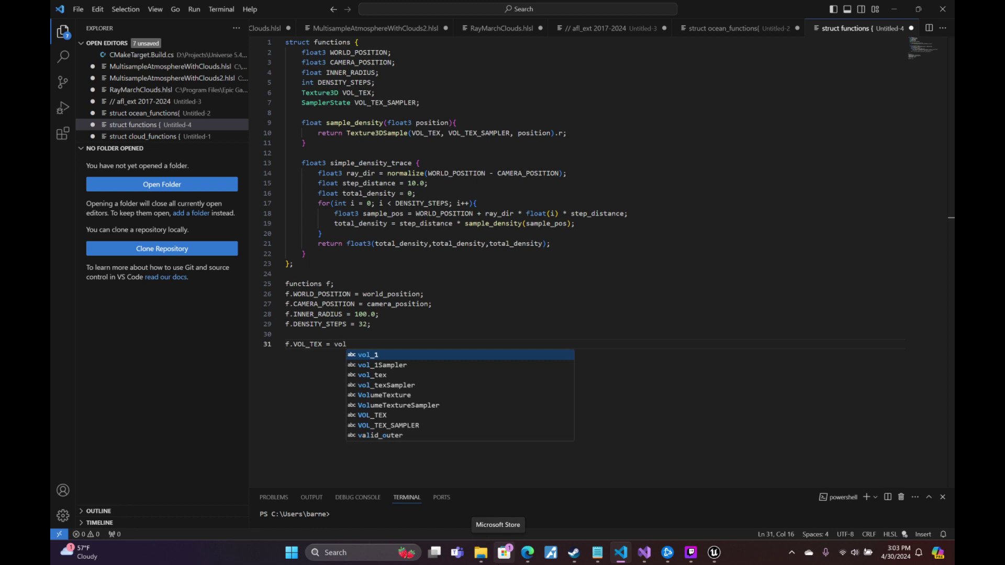
text(_tex;)
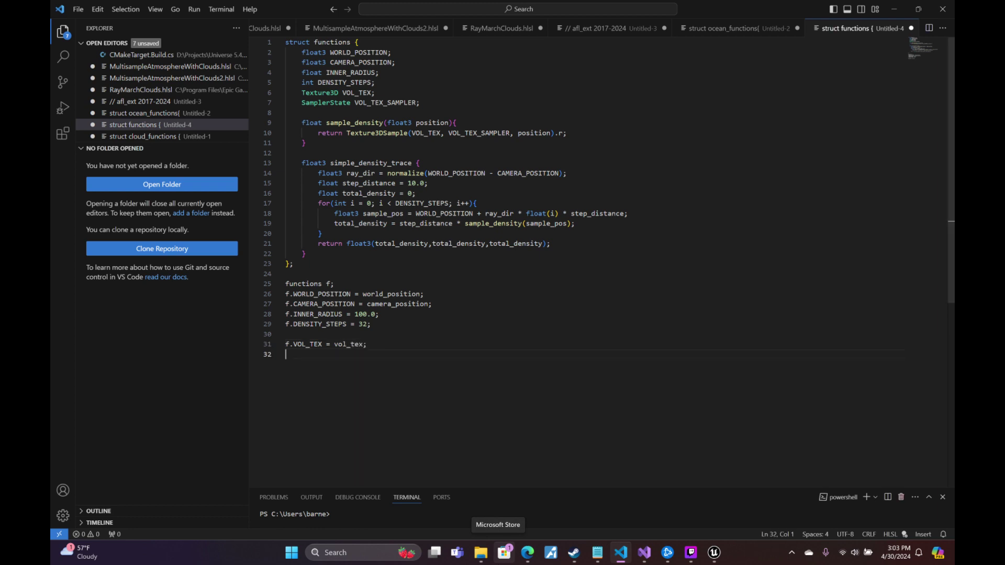
key(Return)
Assign the texture sampler with f.VOL_TEX_SAMPLER = vol_texSampler; on the next line.
text(f.VOL_TE)
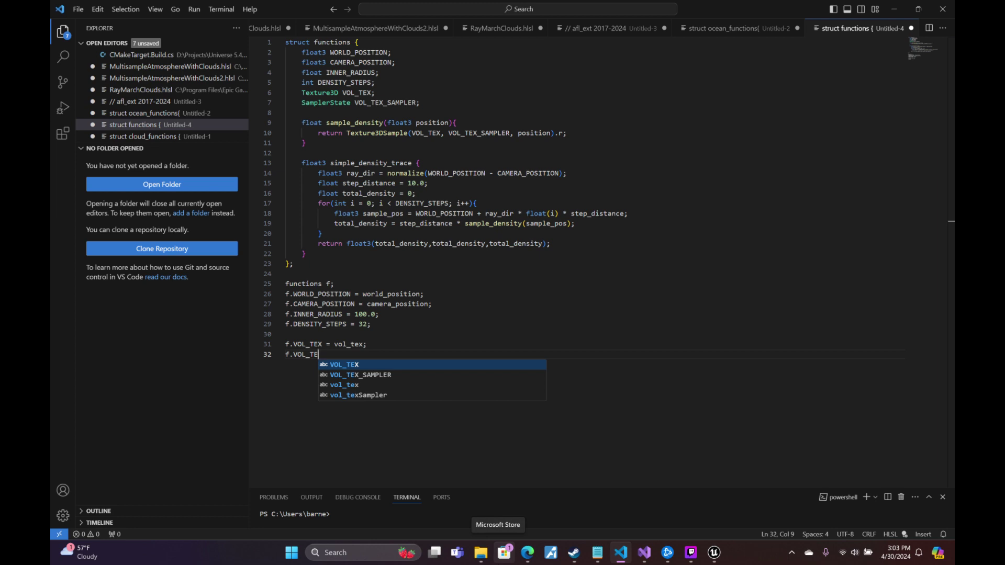
key(Down)
key(Tab)
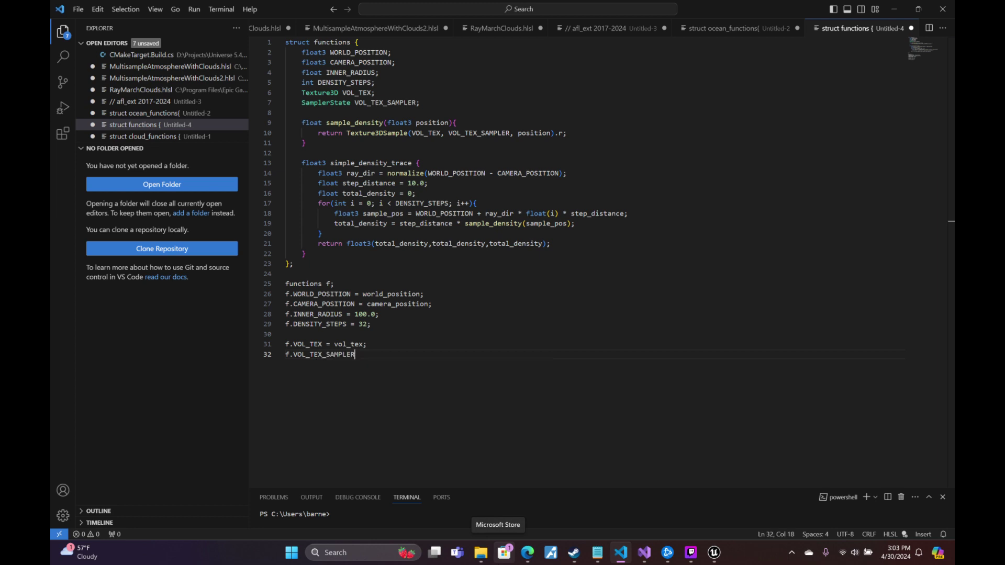
text(= vol_tex)
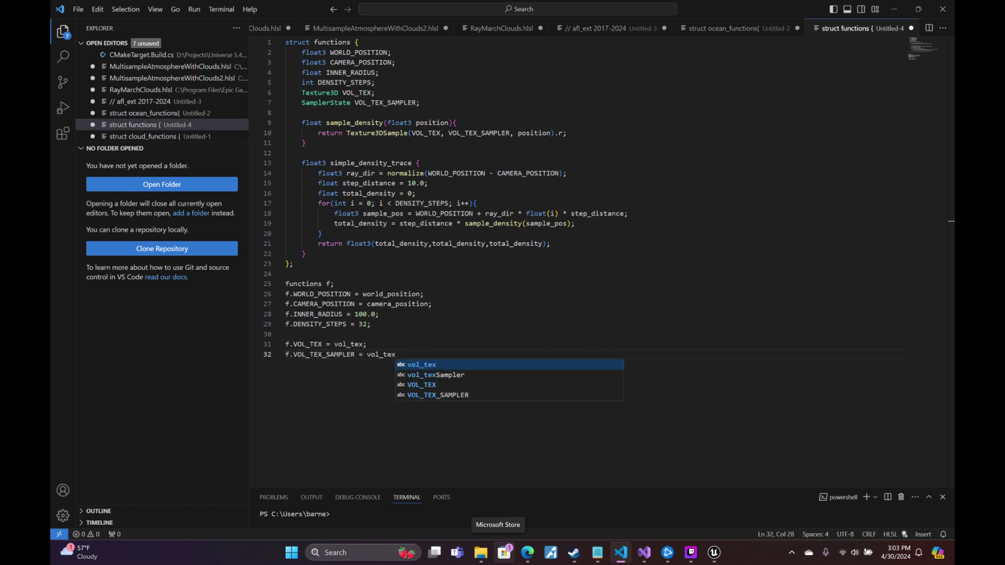
key(Down)
key(Tab)
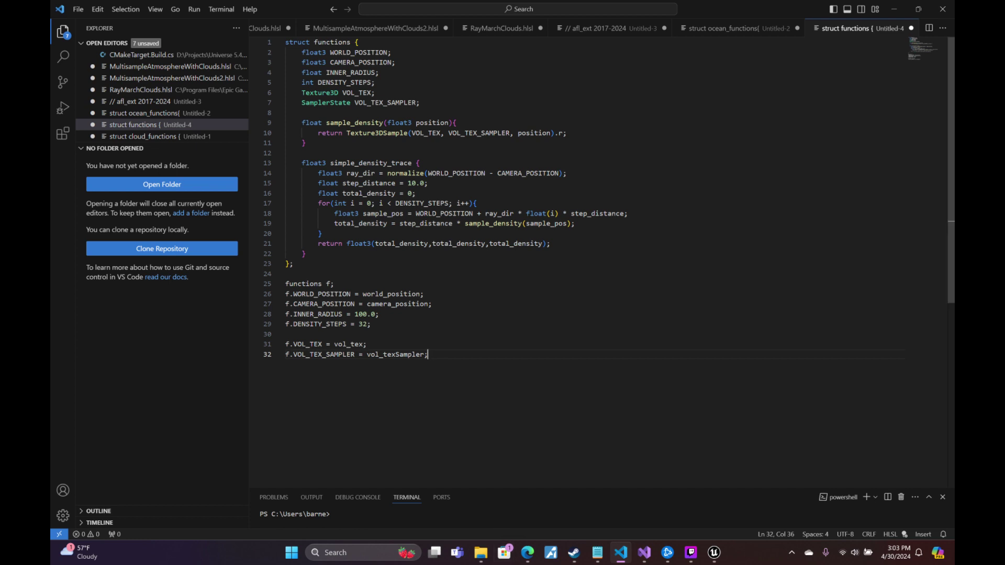
Leave a blank line after the assignments and end the code with return f.simple_density_trace();.
drag(428, 354, 285, 62)
key(Right)
key(Return)
key(Return)
text(re)
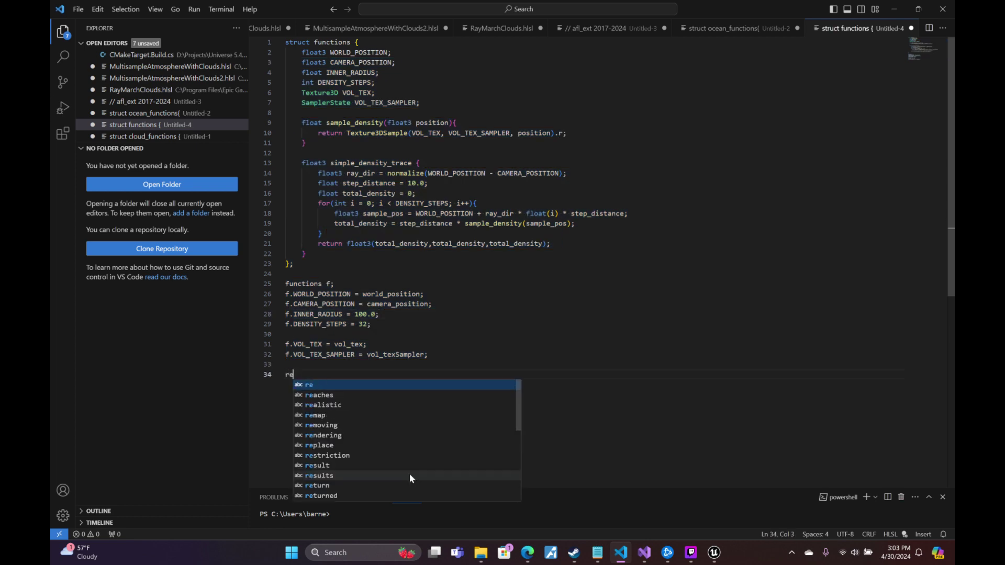
text(turn f.s)
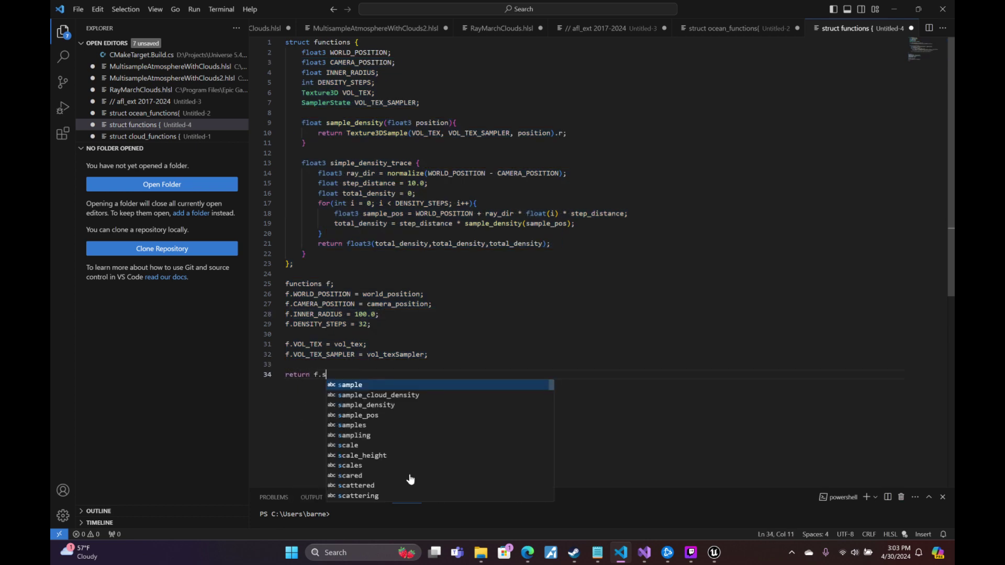
text(imple_density_trace();)
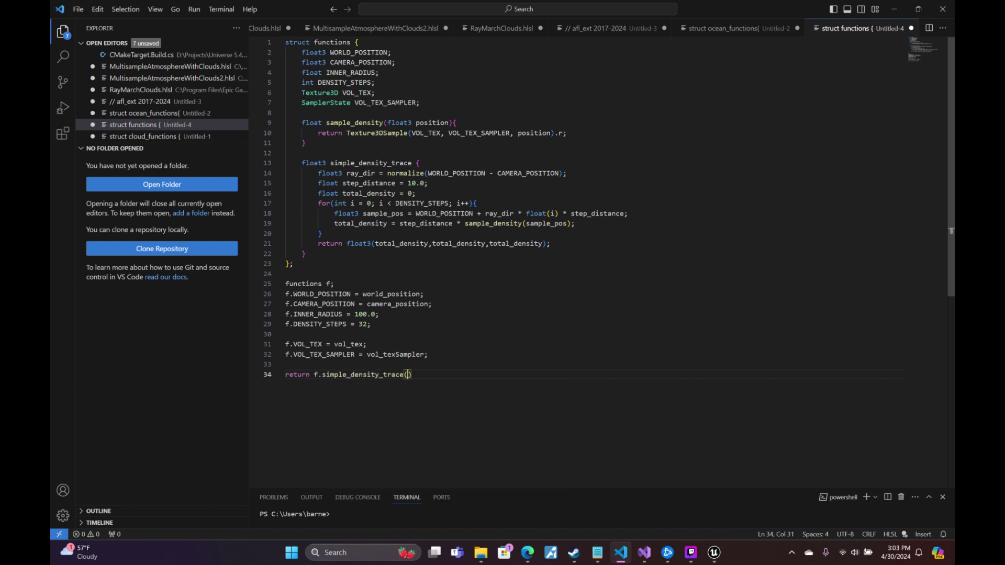
Copy the entire shader code, from struct functions to the final return statement.
key(shift+Up)
key(shift+Up)
key(shift+Up)
key(shift+Up)
key(shift+Up)
key(shift+Up)
key(shift+Up)
key(shift+Up)
key(shift+Up)
key(shift+Up)
key(shift+Up)
key(shift+Up)
key(shift+Up)
key(shift+Up)
key(shift+Up)
key(shift+Up)
key(shift+Up)
key(shift+Up)
key(shift+Up)
key(shift+Up)
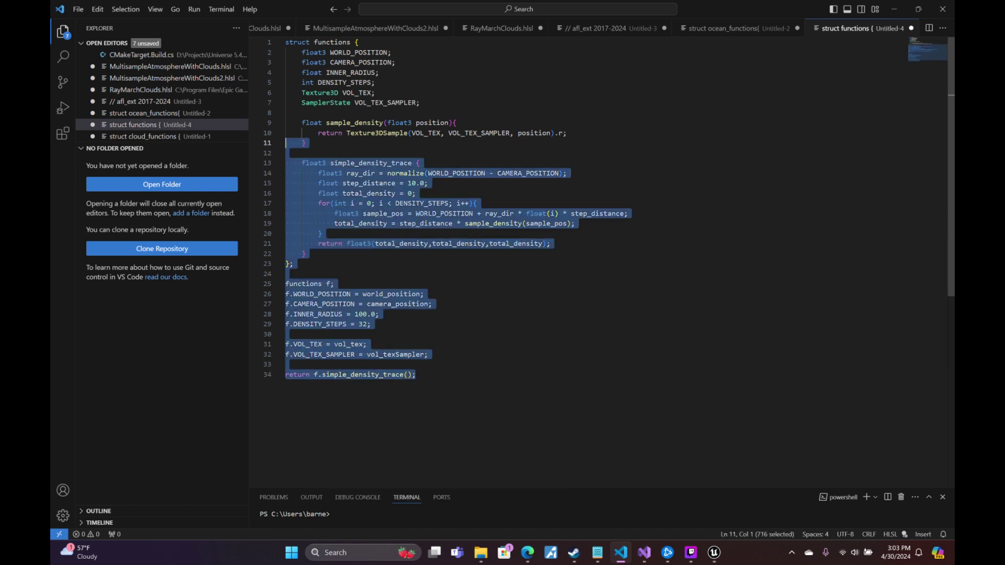
Switch to the RM_Test material in Unreal Editor and add a Custom expression node to its graph.
mouse_move(713, 559)
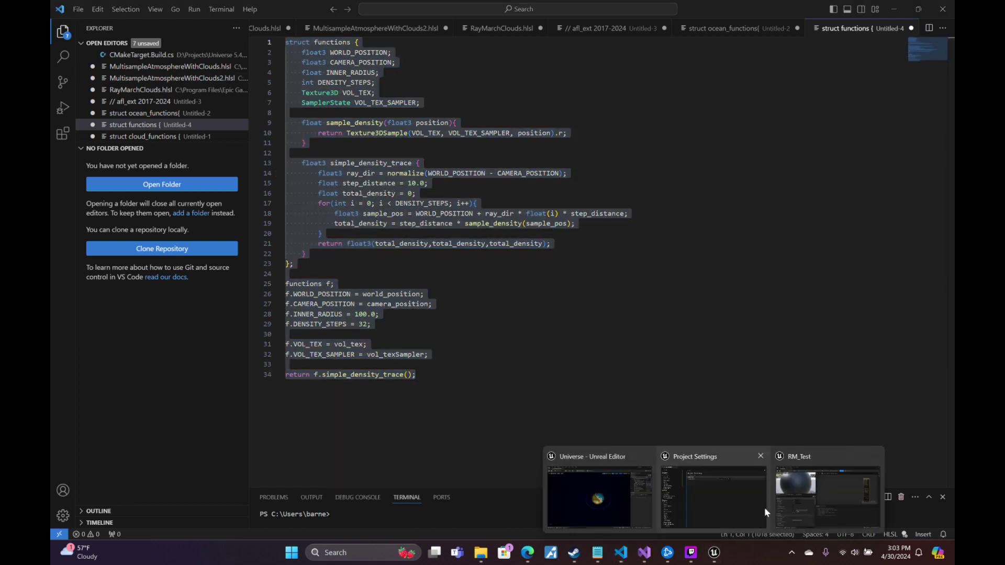
click(835, 496)
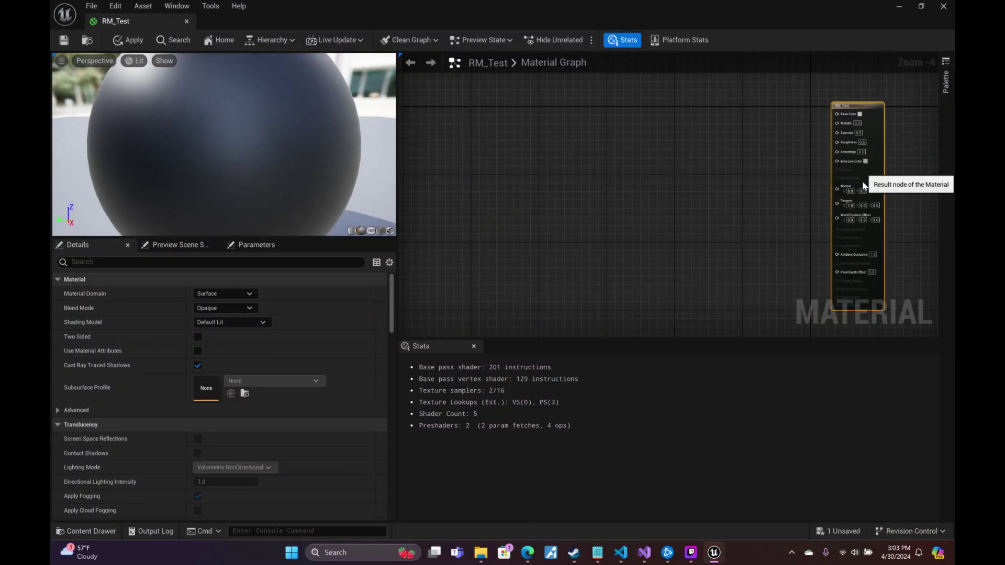
right_click(596, 183)
text(custom)
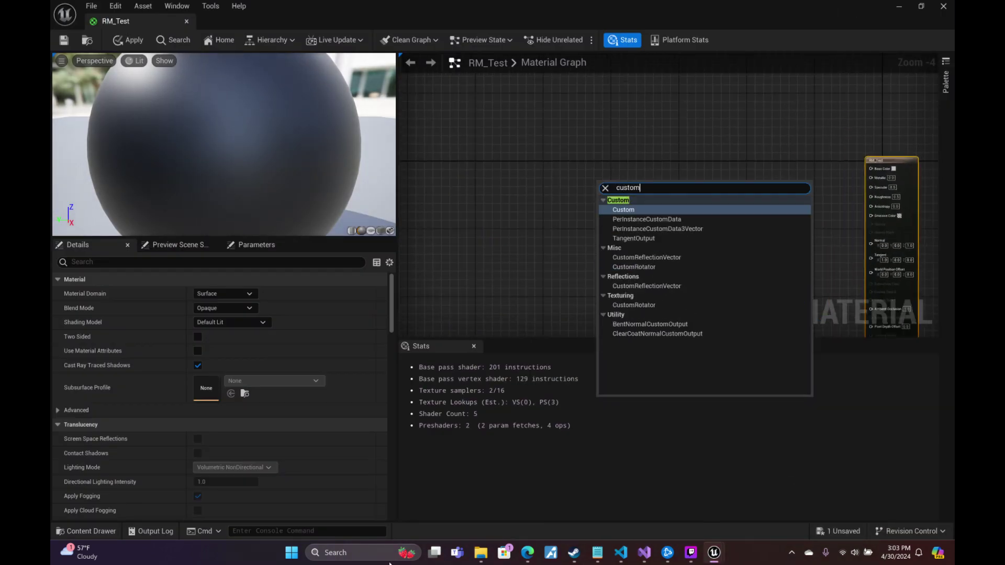
key(Return)
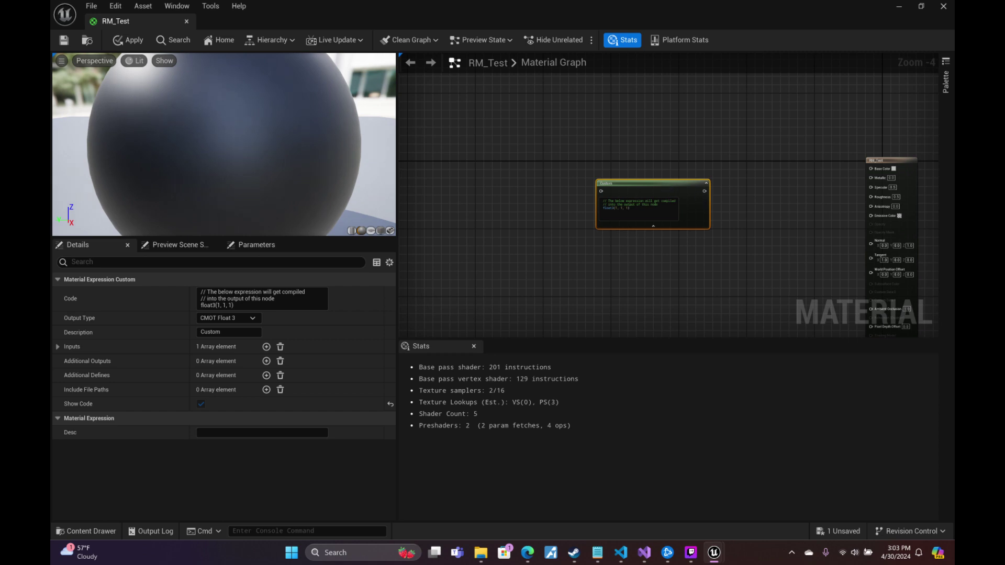
Replace the Custom node's default code with the copied shader code.
key(Home)
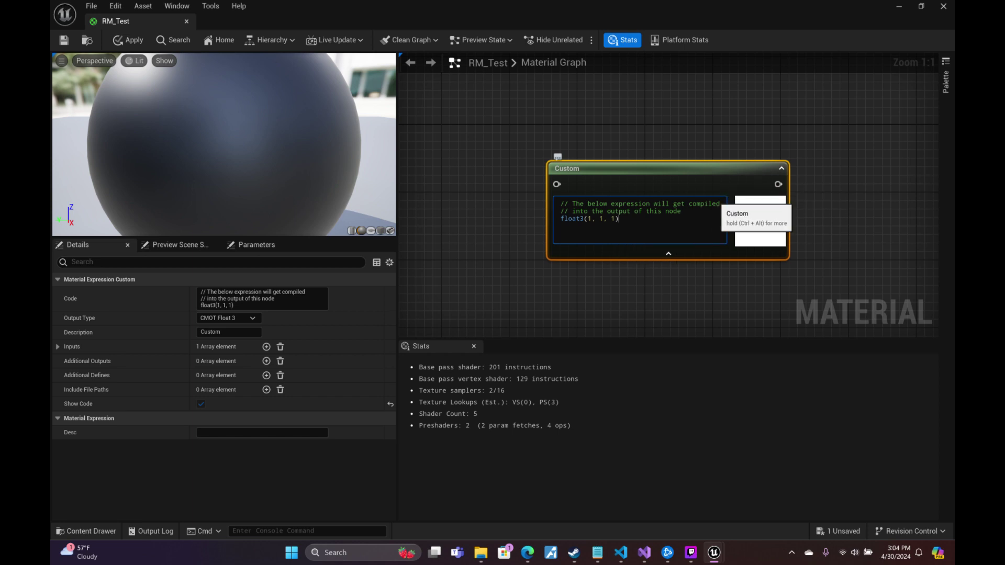
click(668, 253)
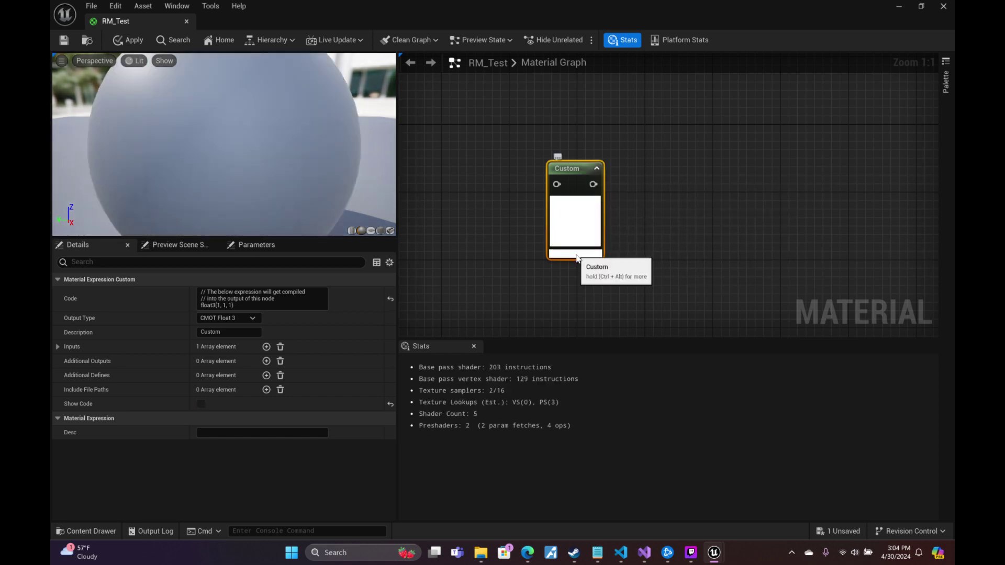
click(575, 253)
key(ctrl+v)
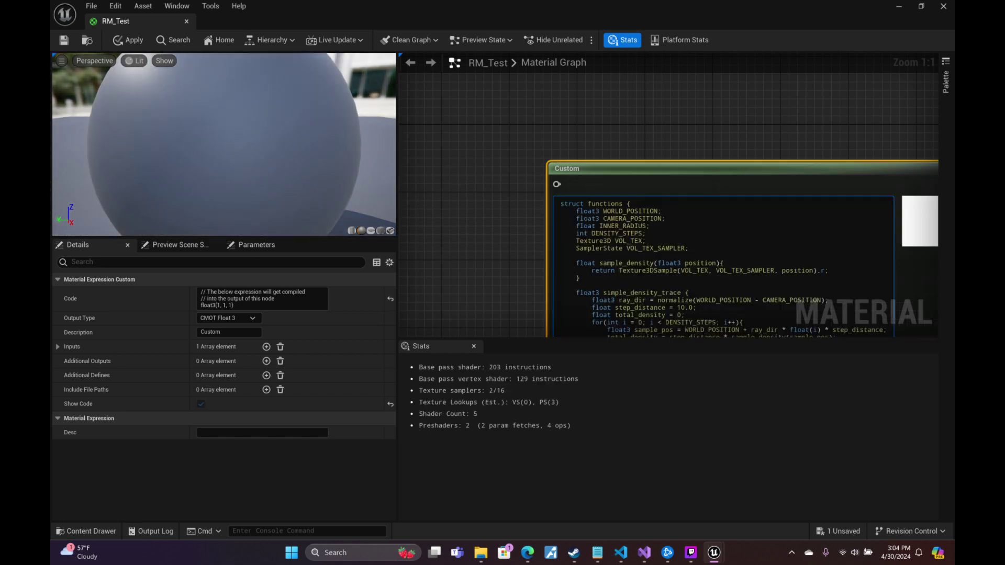
scroll(632, 144, down, 4)
drag(644, 191, 588, 138)
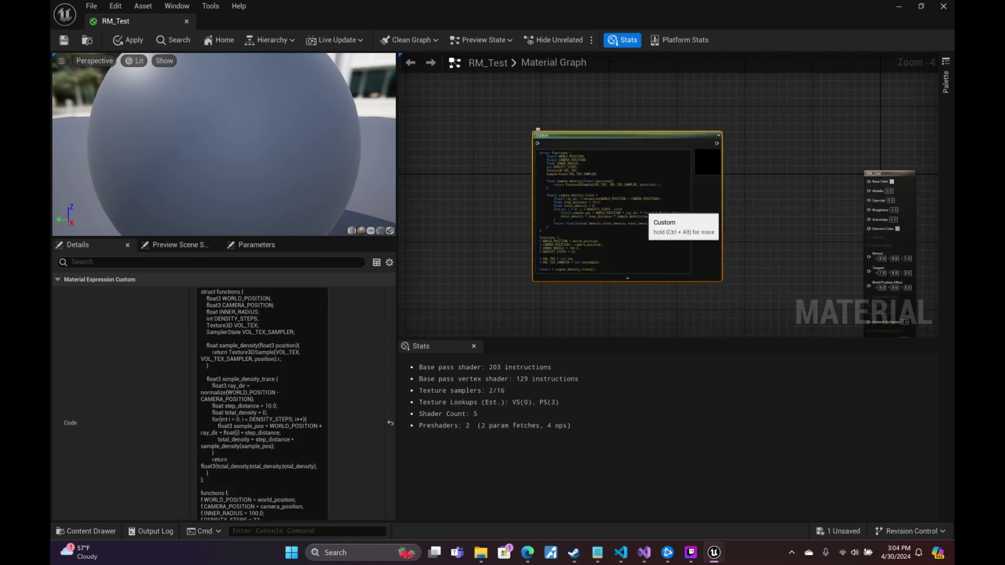
Examine the pasted shader code inside the Custom node, from struct functions to the final return statement.
scroll(641, 210, down, 5)
scroll(646, 231, up, 5)
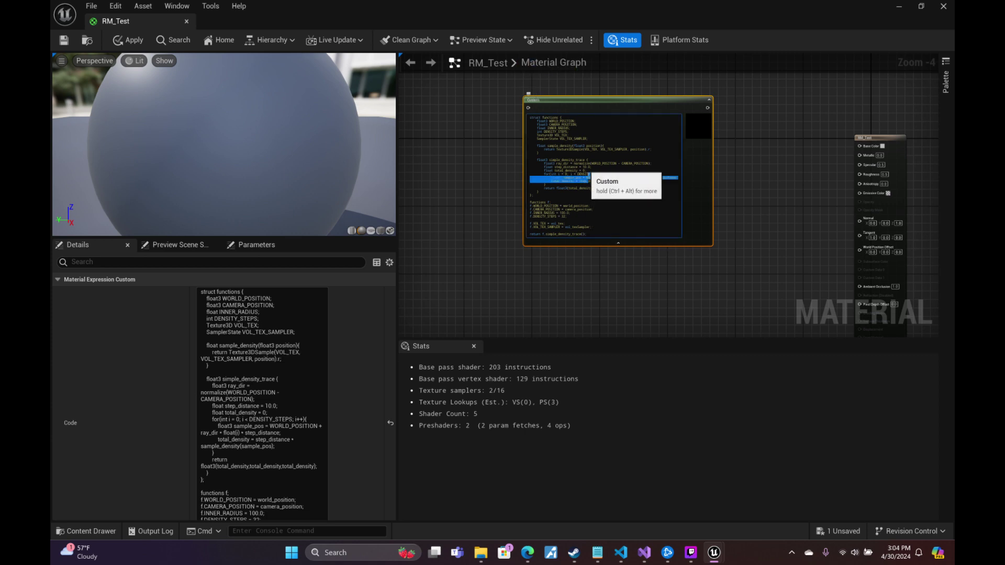
drag(588, 181, 546, 184)
scroll(596, 179, up, 4)
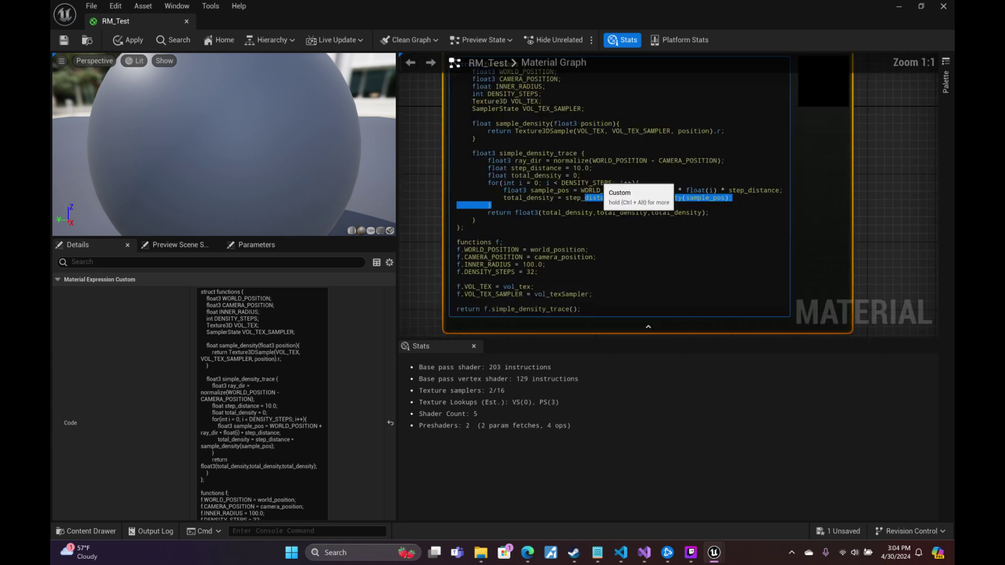
click(597, 197)
click(599, 225)
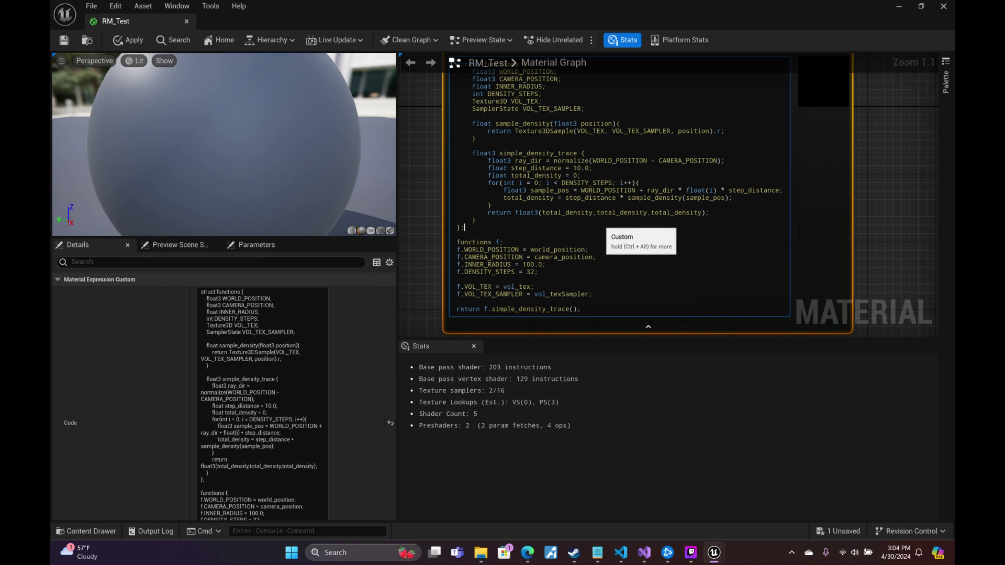
scroll(593, 224, up, 1)
scroll(434, 167, down, 3)
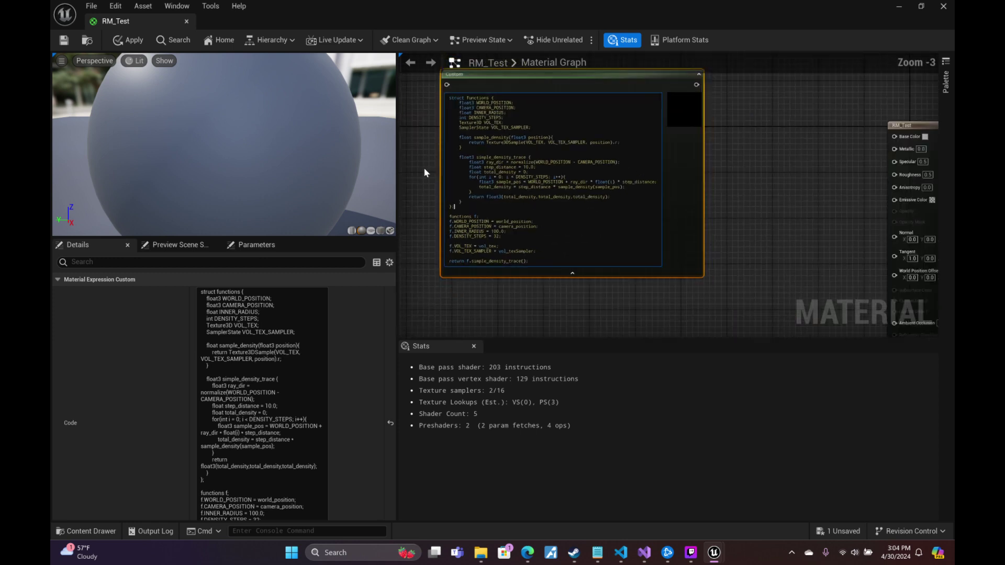
right_drag(422, 167, 528, 187)
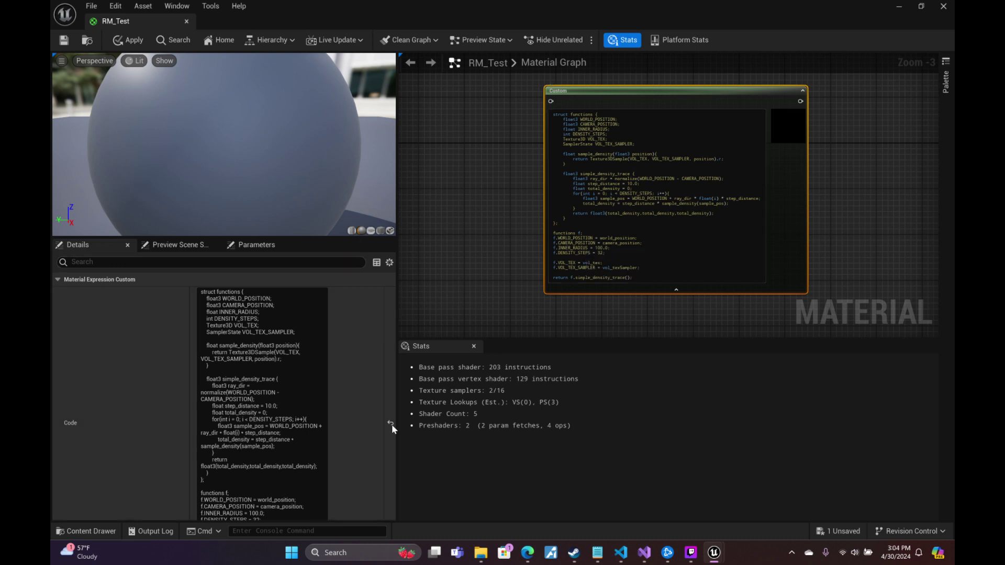
Enlarge the details area for the Custom node and name its first input world_position.
drag(337, 238, 338, 81)
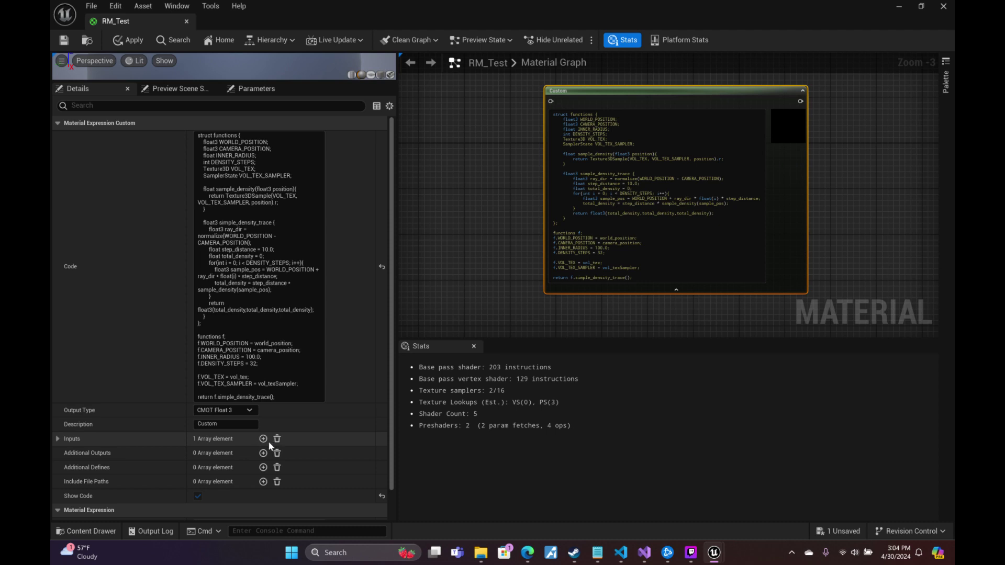
click(58, 438)
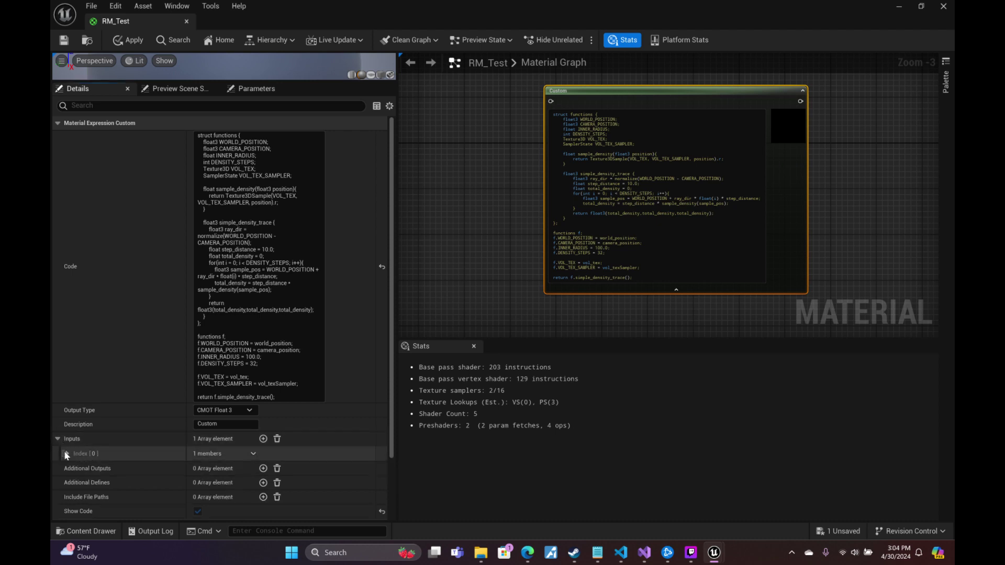
click(225, 467)
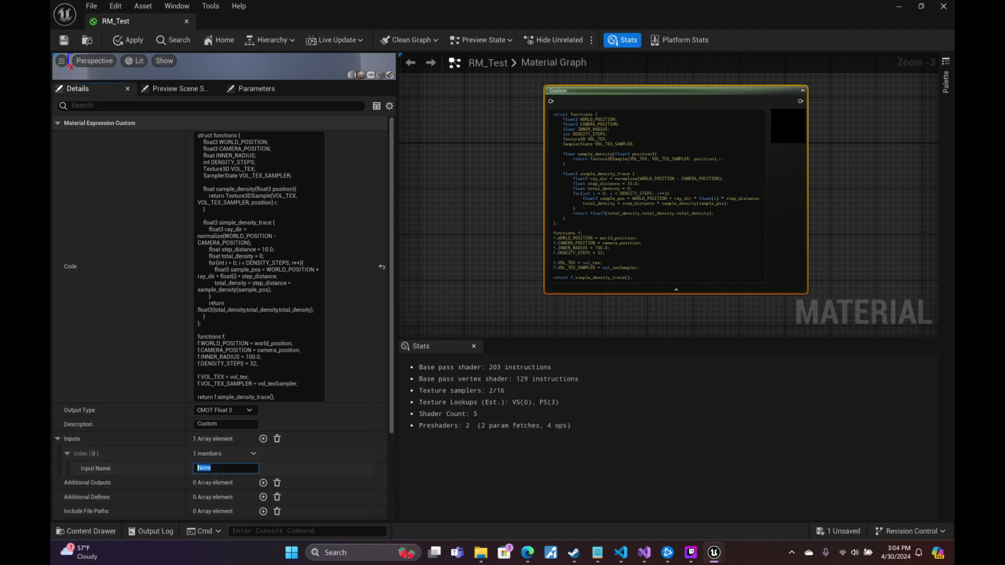
text(world_position)
key(Return)
Add a second input to the Custom node and name it camera_position.
click(263, 439)
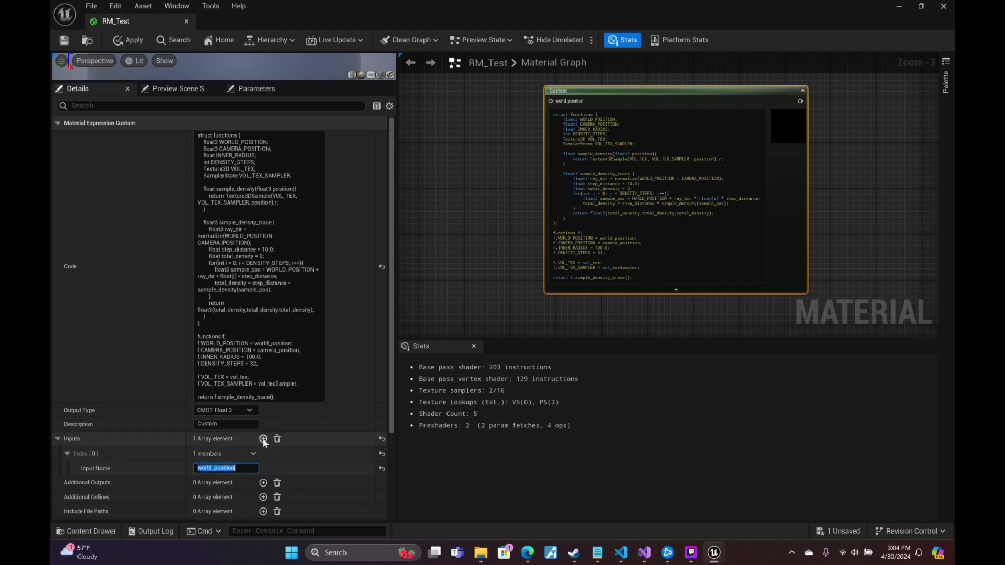
click(67, 484)
click(215, 498)
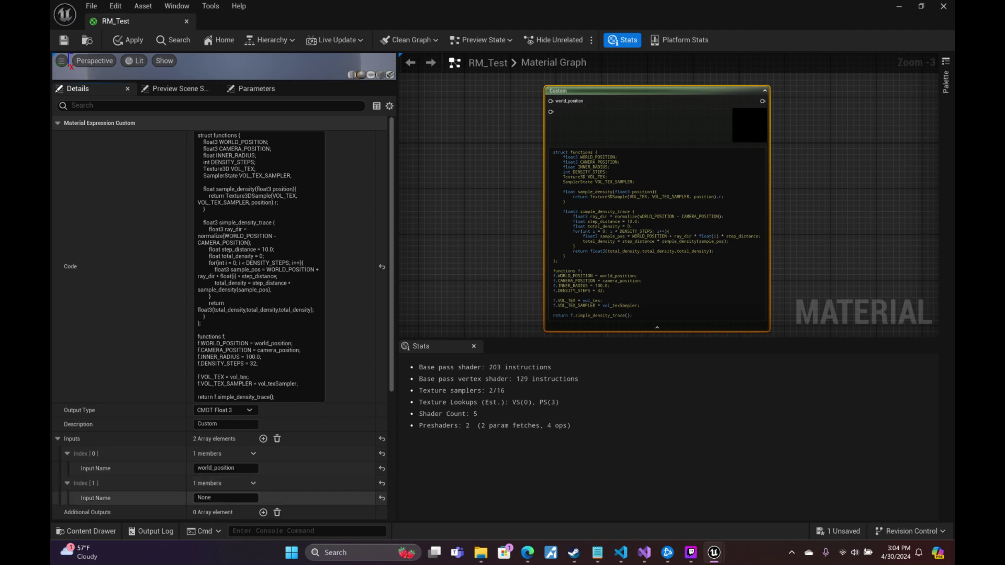
text(camera_p)
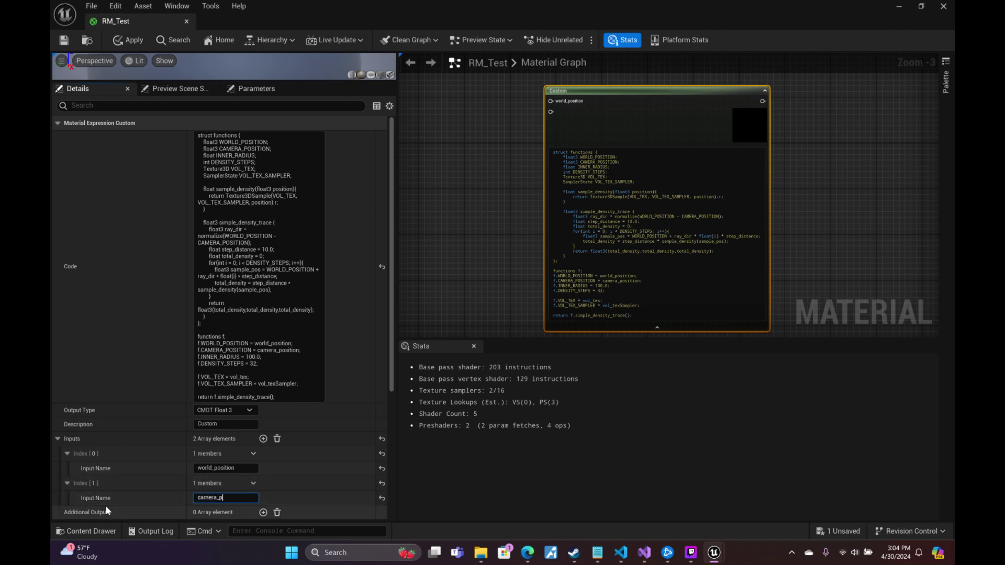
text(osition)
key(Return)
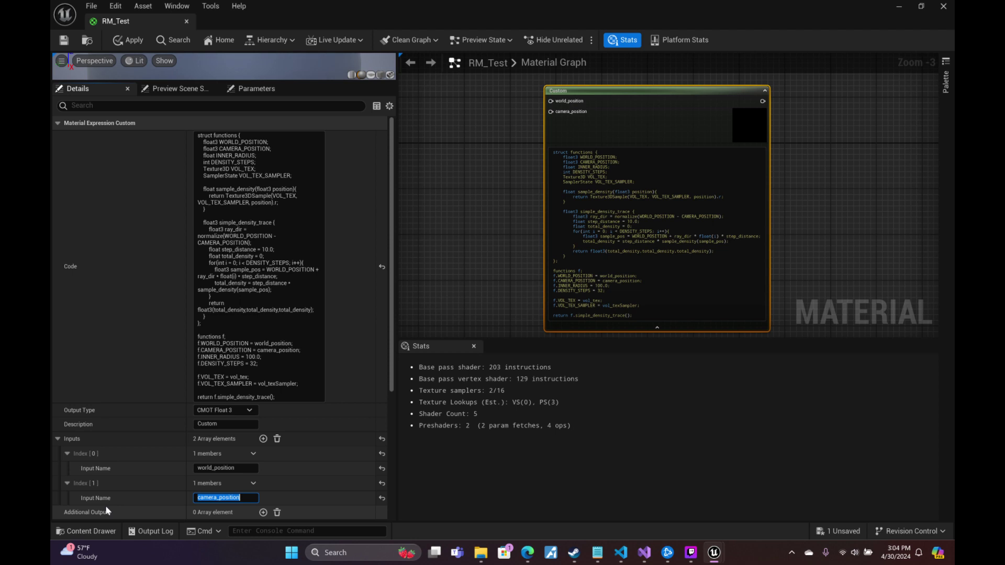
Add a third input to the Custom node and name it vol_tex.
click(263, 439)
scroll(267, 441, down, 2)
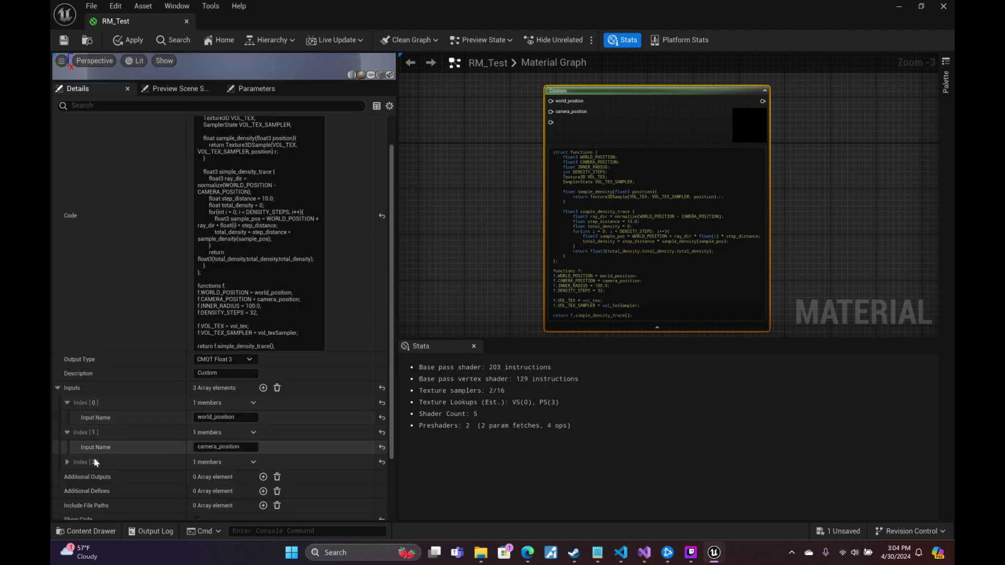
click(67, 462)
click(225, 476)
text(vol_)
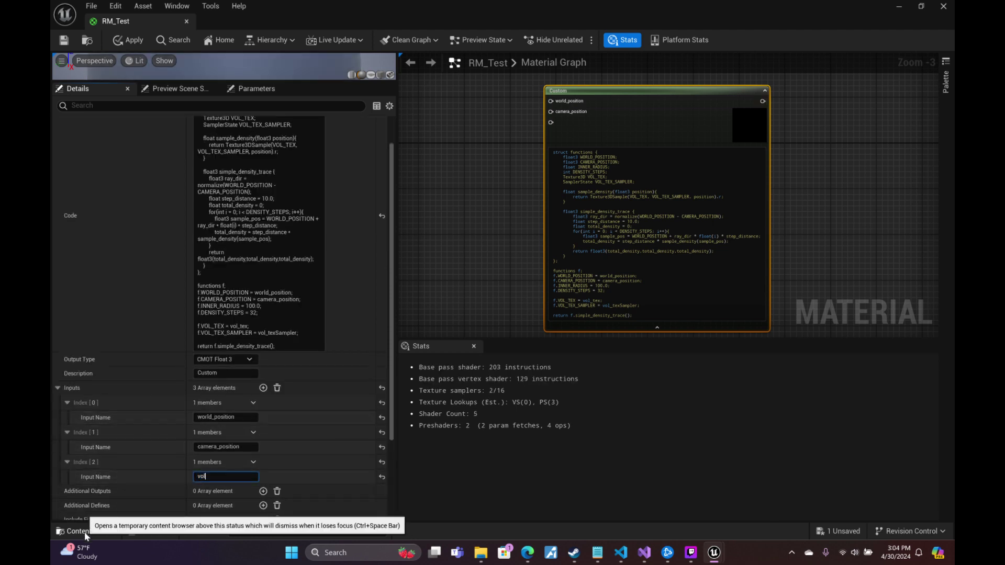
text(tex)
key(Return)
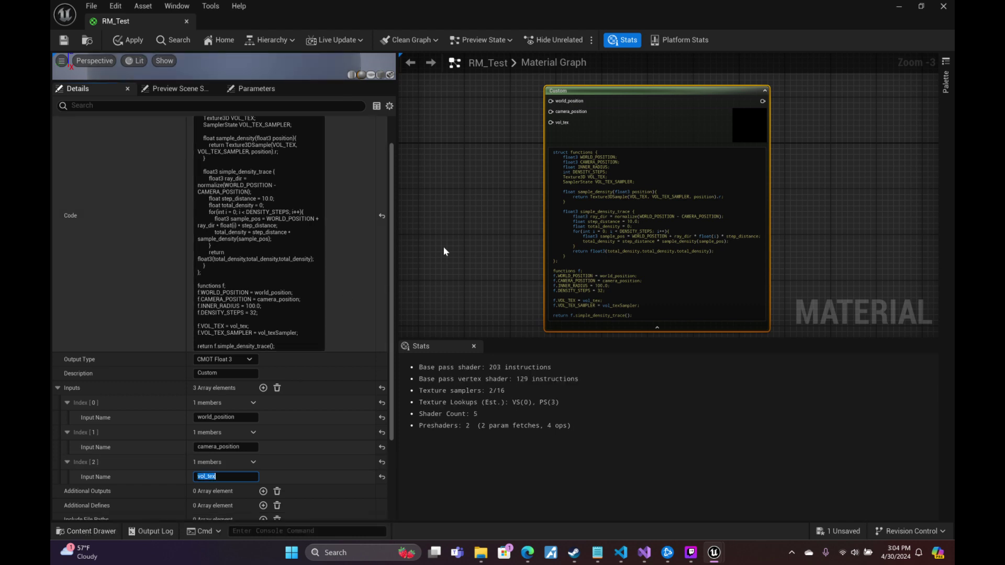
Add a TextureObject node to the graph beside the Custom node's inputs.
right_drag(441, 172, 532, 231)
right_click(532, 235)
text(textur)
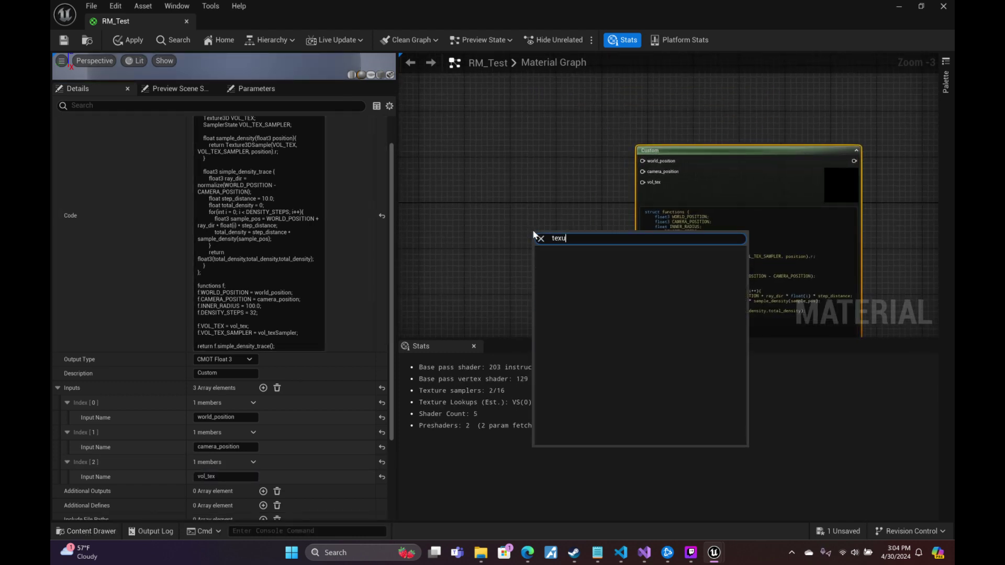
key(Up)
key(Up)
key(Up)
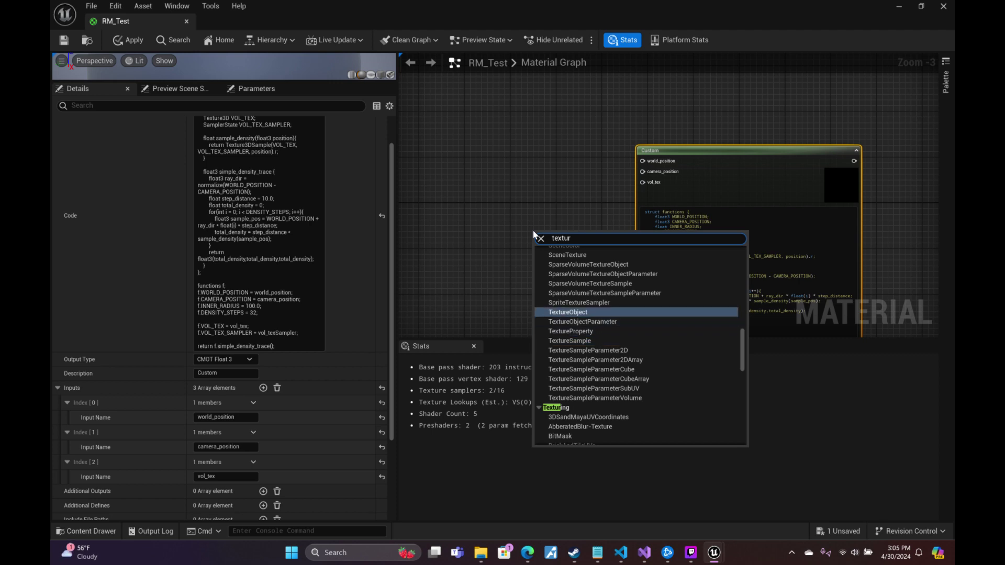
key(Return)
Assign the VT_PerlinWorley_Balanced volume texture from the Volumetrics content to the Texture Object and connect it to the Custom node's vol_tex input.
click(272, 139)
click(273, 138)
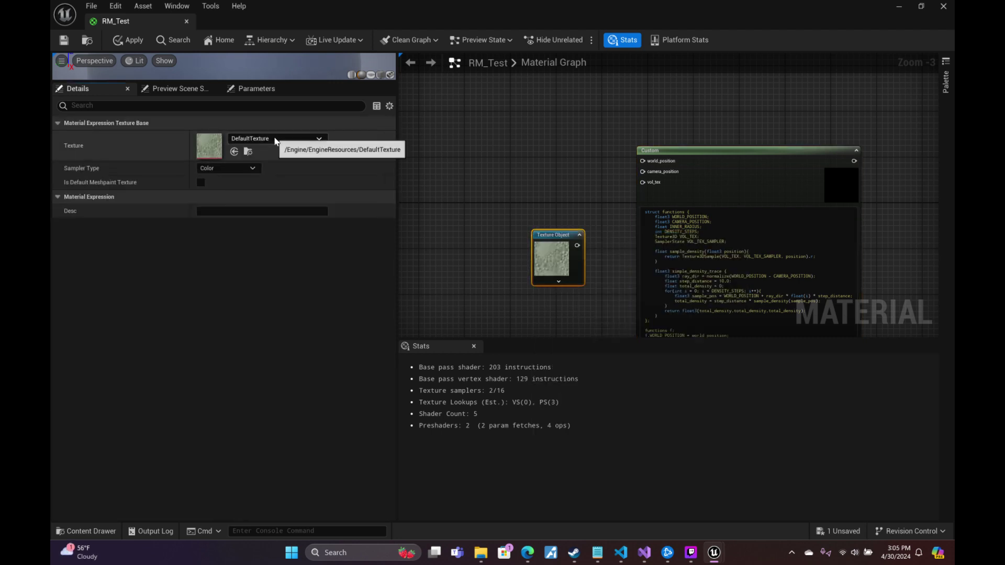
click(272, 139)
text(perlin)
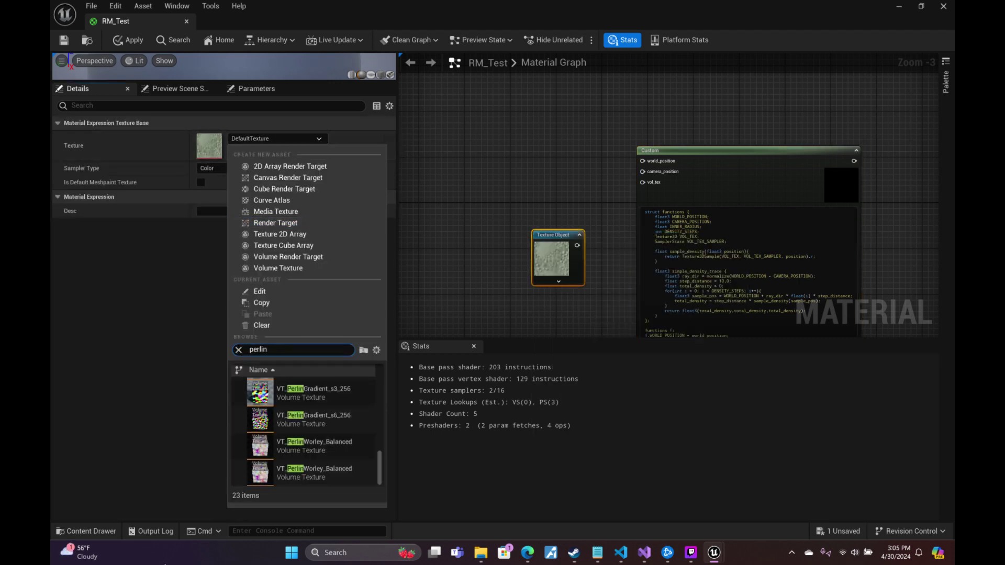
text(w)
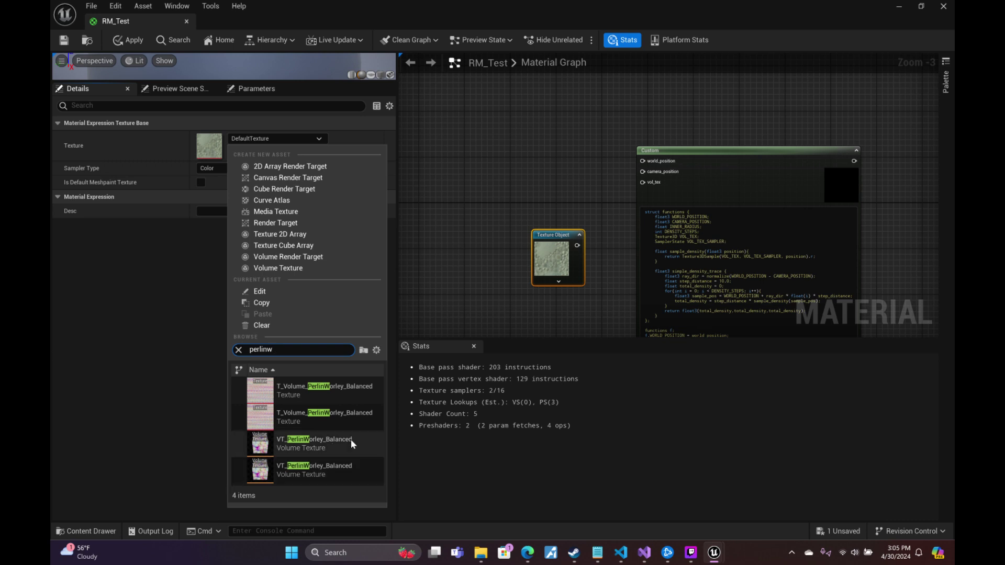
mouse_move(362, 451)
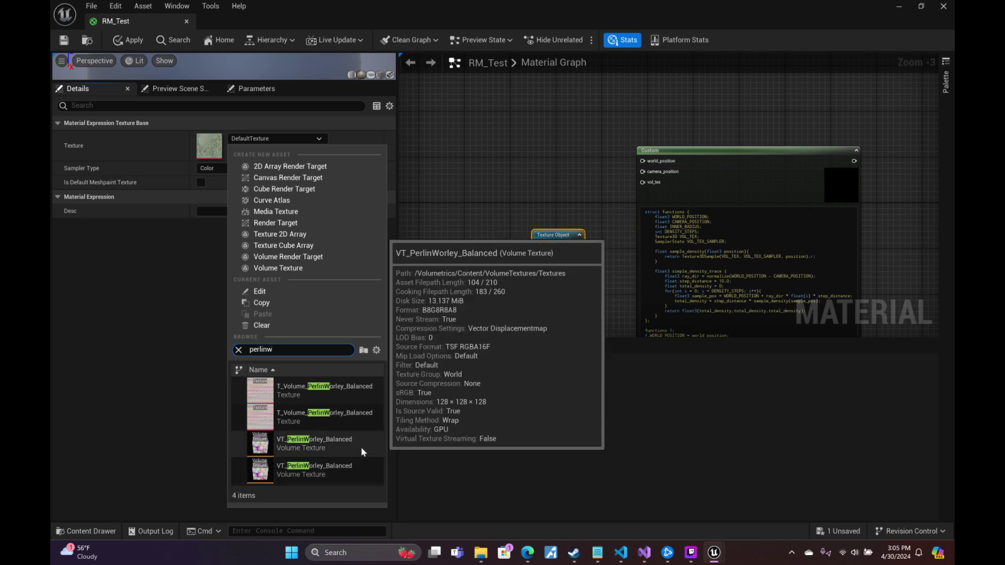
mouse_move(352, 466)
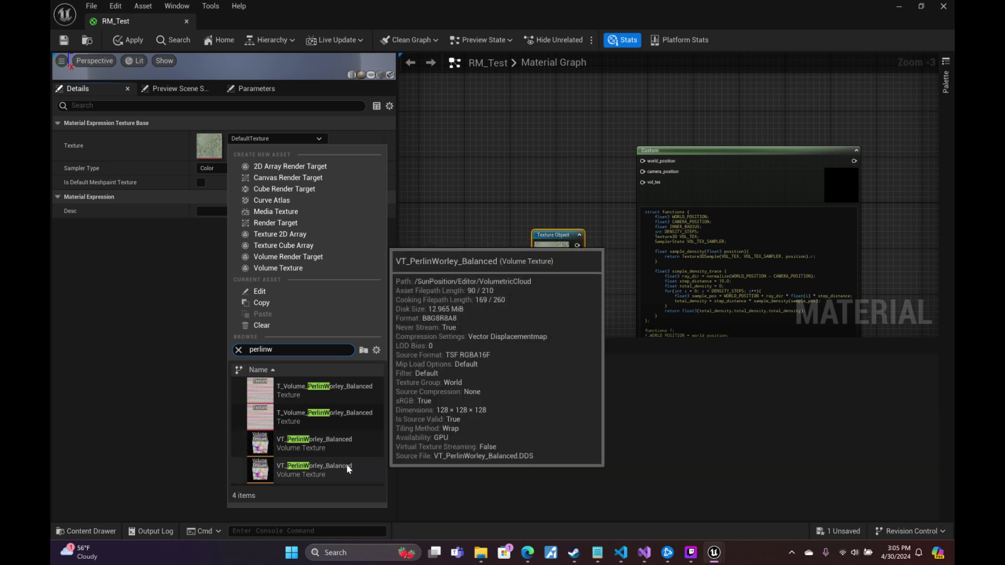
mouse_move(341, 448)
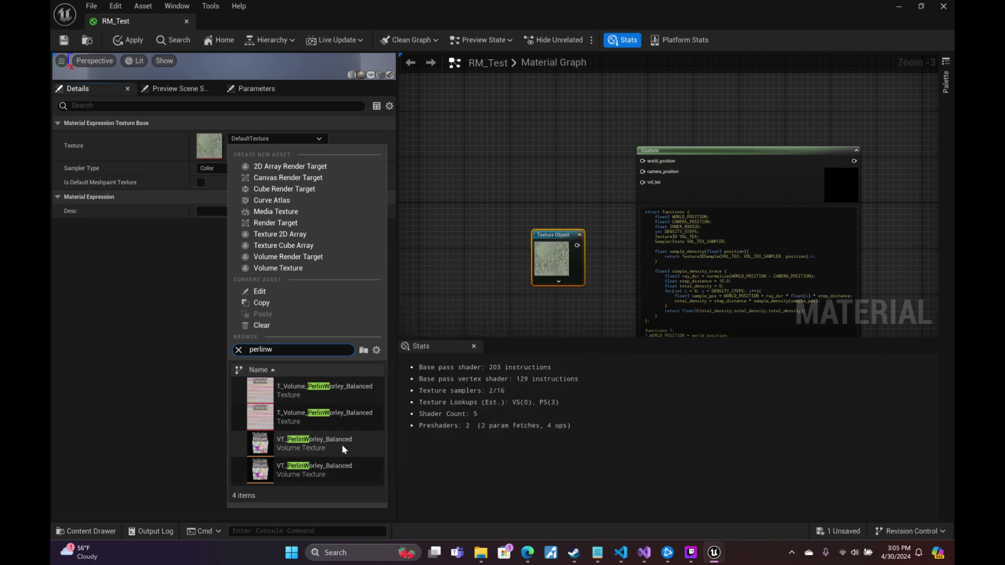
click(341, 444)
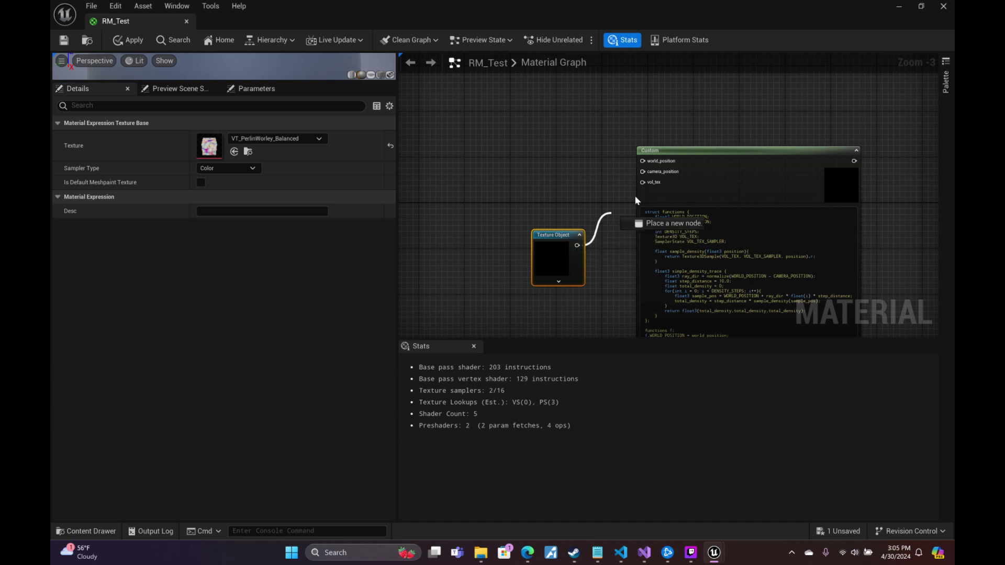
drag(636, 200, 649, 187)
Feed the Custom node's camera_position input from a new CameraPositionWS node and its world_position input from a new WorldPosition node.
right_drag(576, 164, 606, 246)
drag(673, 253, 521, 207)
text(camera_pos)
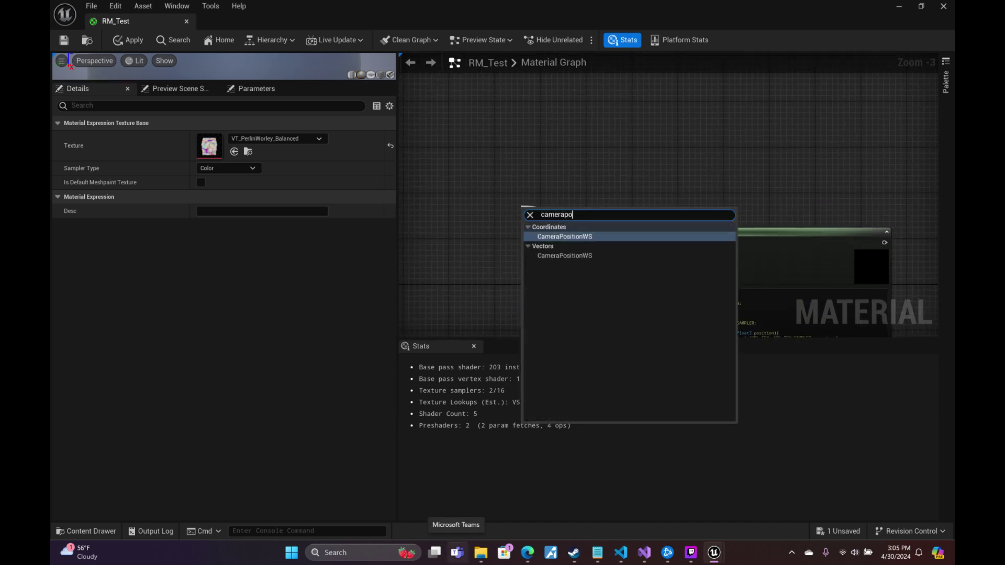
key(Return)
drag(671, 242, 562, 156)
text(worl)
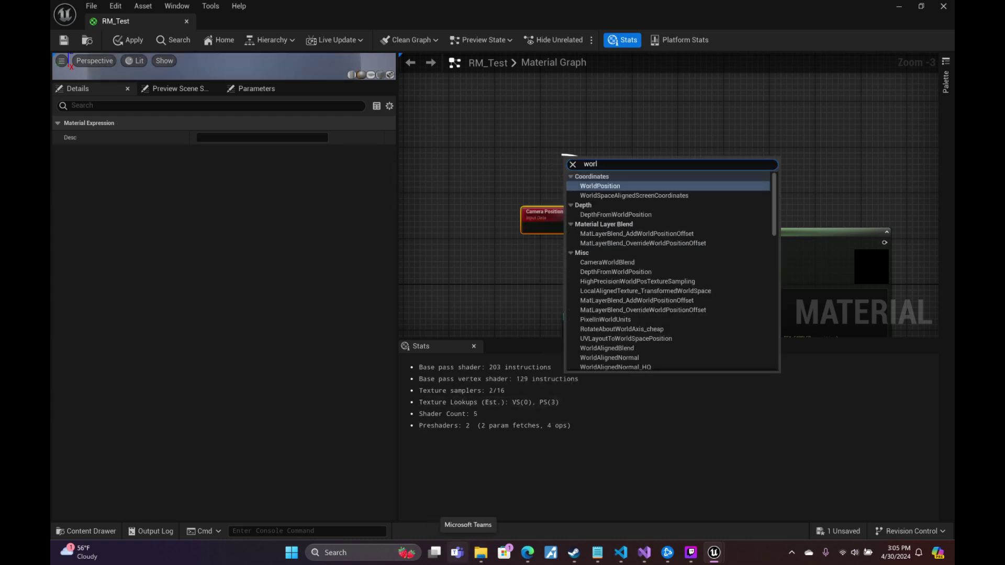
key(Return)
Connect the Custom node's output to the material's Base Color and enlarge the preview viewport.
right_drag(900, 215, 633, 192)
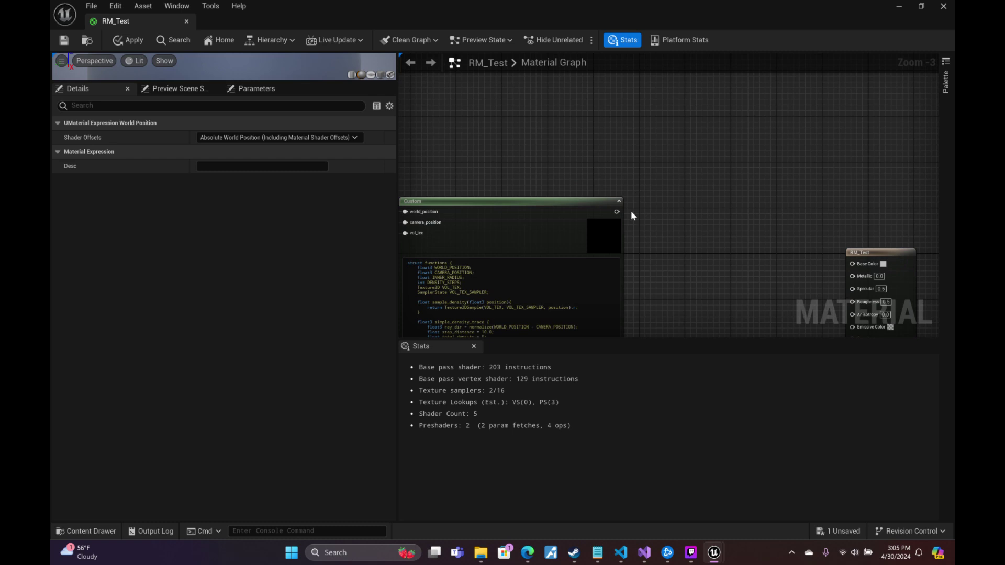
drag(616, 211, 846, 264)
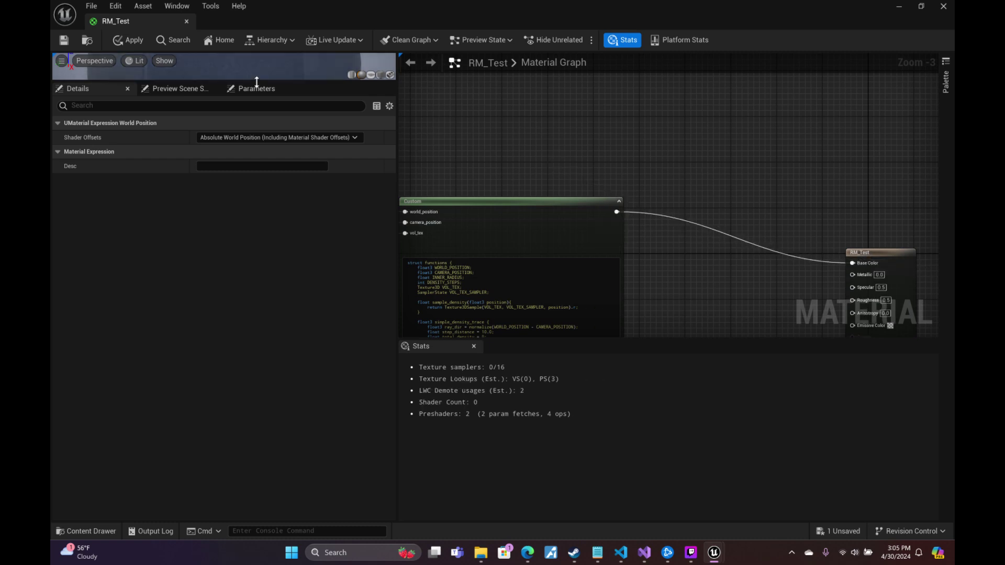
drag(267, 82, 340, 307)
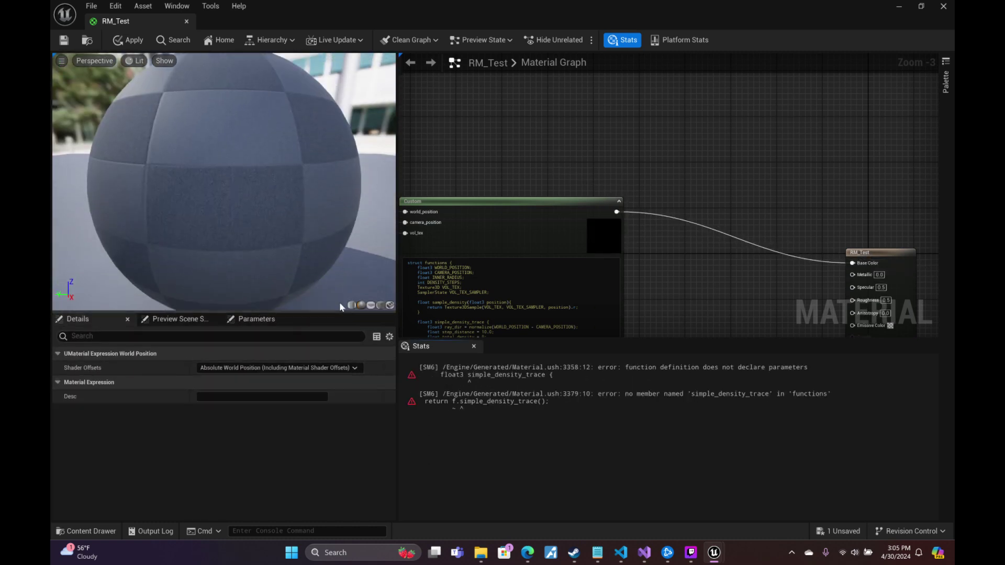
Switch to VS Code, add the missing () after simple_density_trace in its function definition, and copy the entire shader code.
click(622, 556)
click(432, 303)
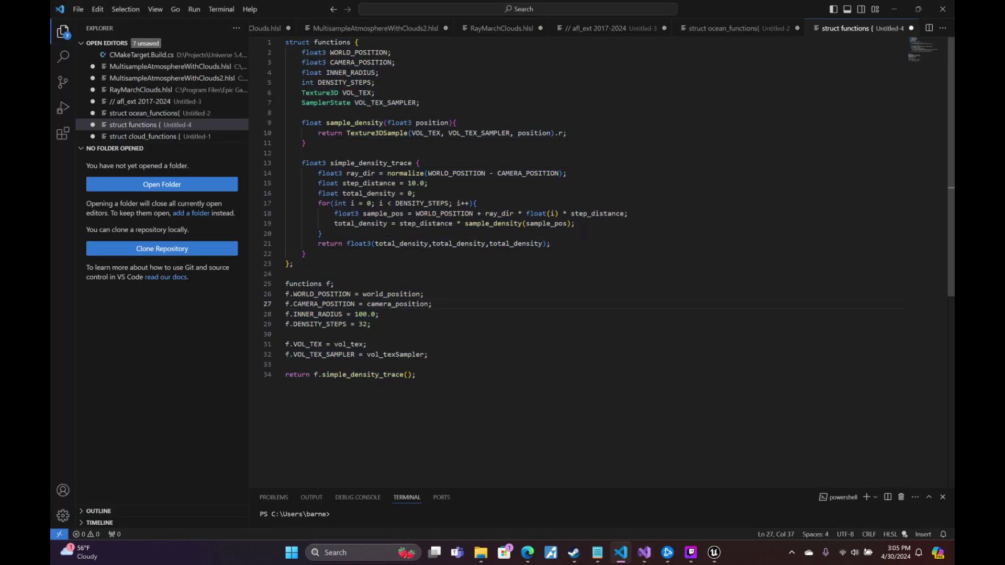
click(387, 163)
click(416, 163)
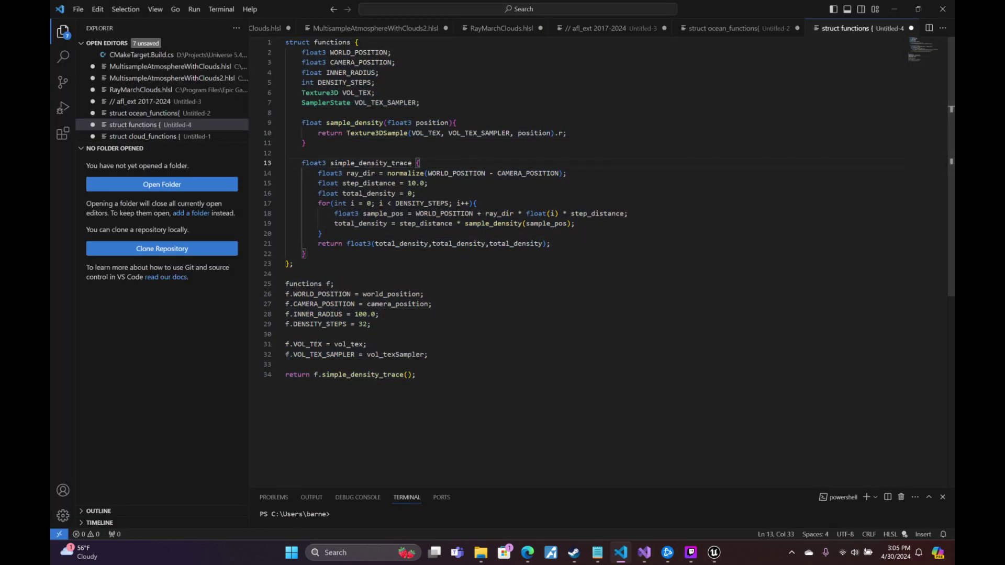
key(Left)
text(())
key(ctrl+a)
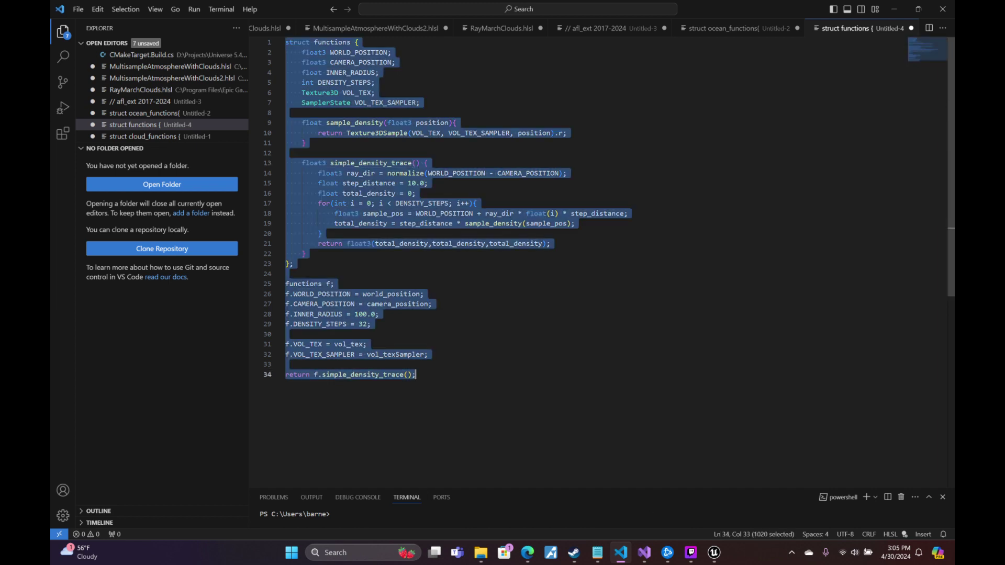
Switch back to the RM_Test material in Unreal Editor, replace the Custom node's code with the corrected version, and inspect the preview sphere.
mouse_move(714, 552)
click(857, 488)
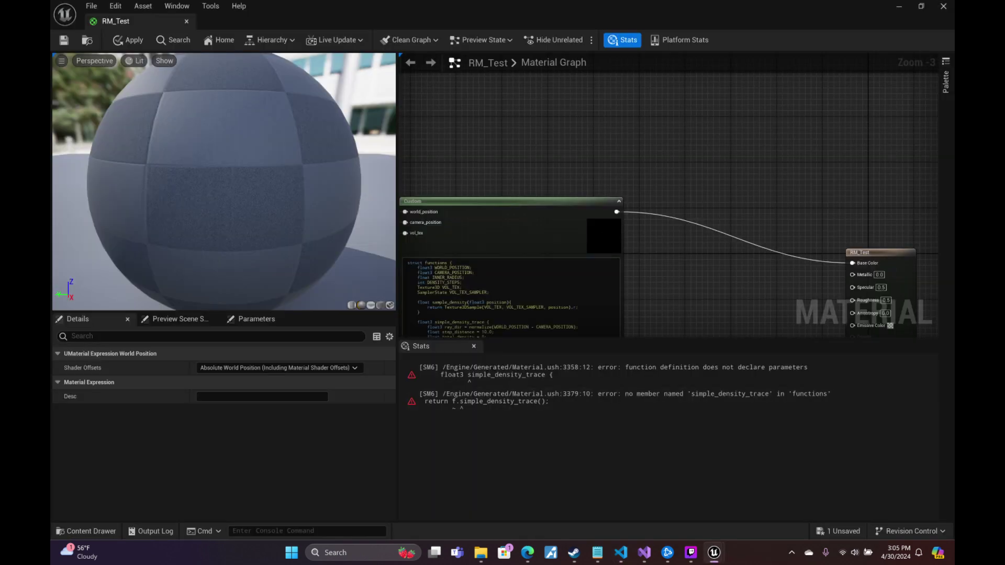
click(575, 278)
key(ctrl+a)
key(ctrl+v)
click(676, 281)
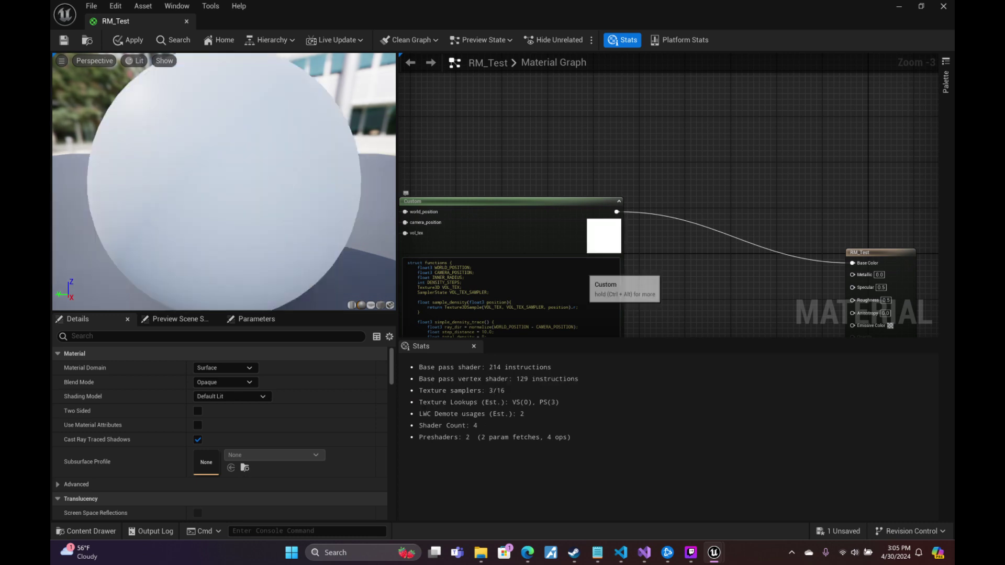
drag(224, 182, 350, 206)
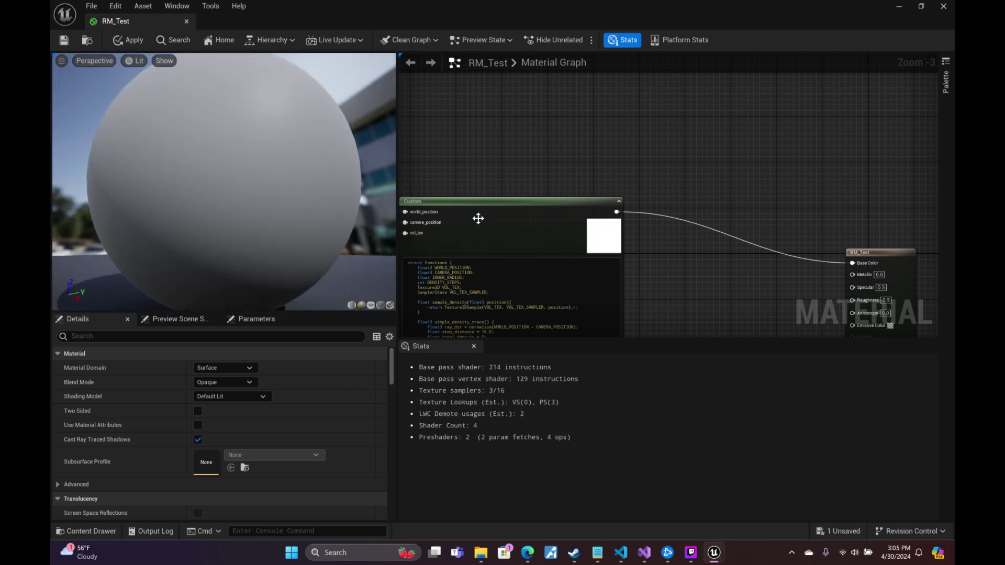
Set the RM_Test material's Shading Model to Unlit and connect the Custom node's output to Emissive Color.
drag(335, 167, 628, 247)
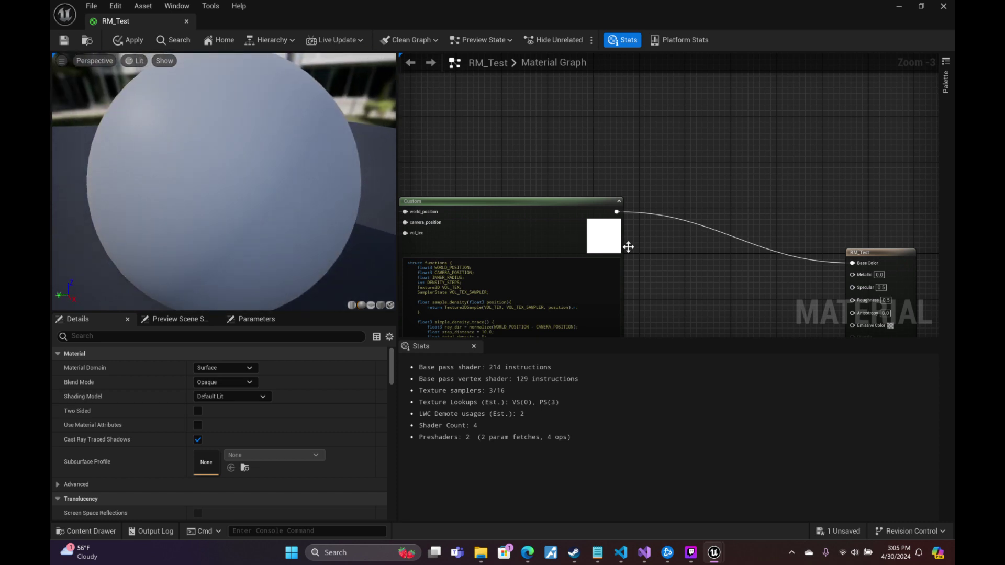
right_drag(627, 247, 645, 142)
click(249, 397)
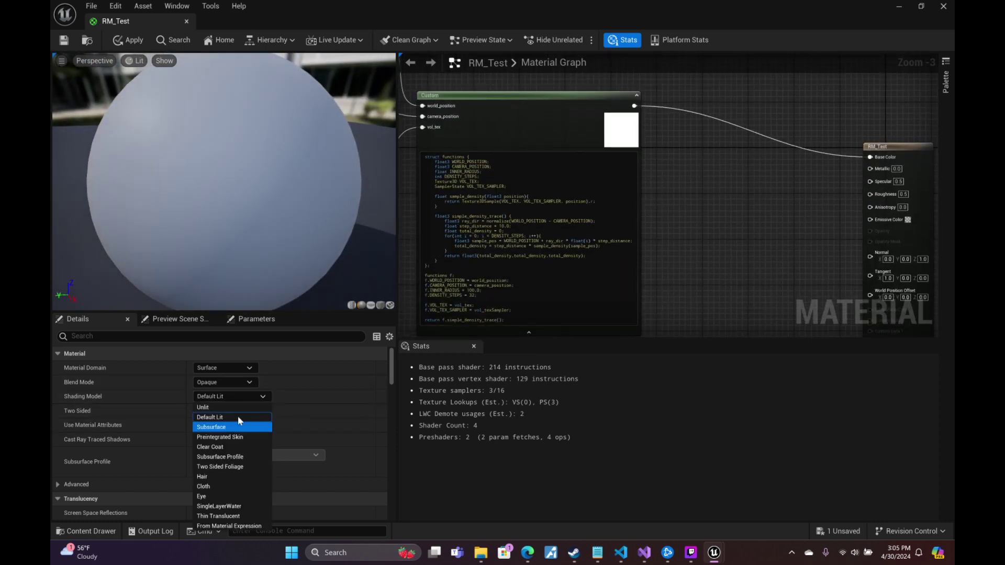
click(235, 407)
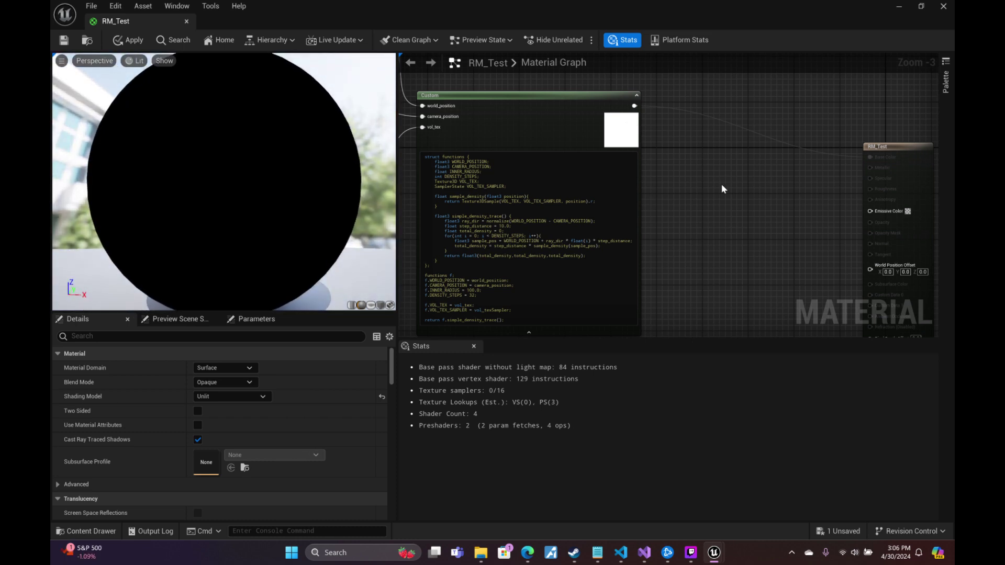
drag(634, 106, 869, 210)
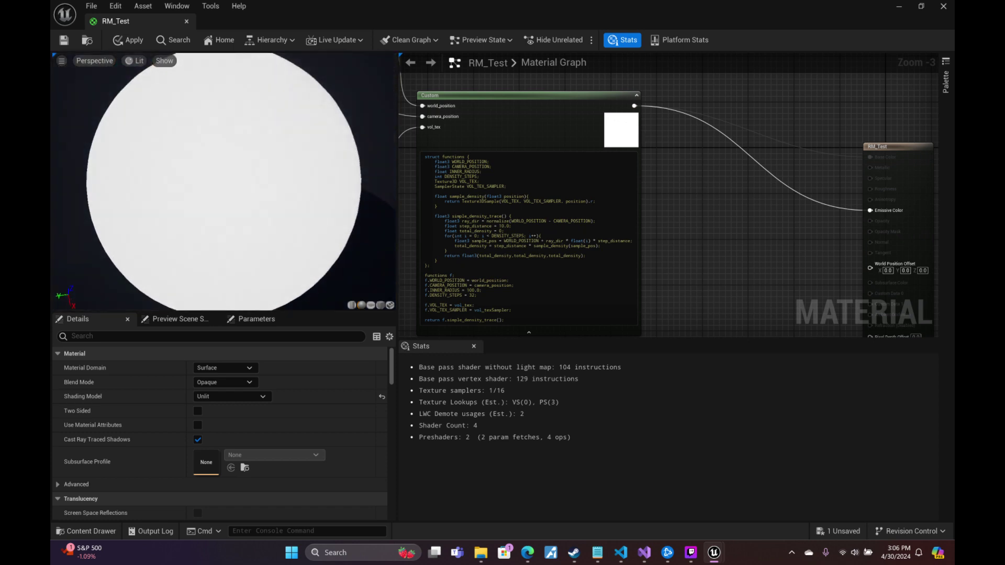
Switch to VS Code, remove the step_distance factor so the loop reads total_density = sample_density(sample_pos);, and copy the entire shader code.
click(621, 552)
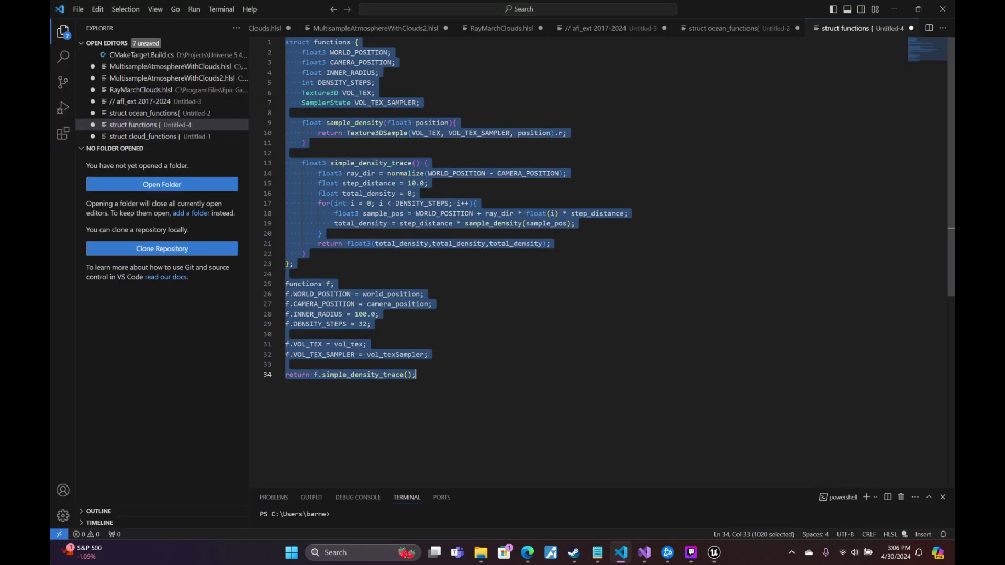
click(383, 234)
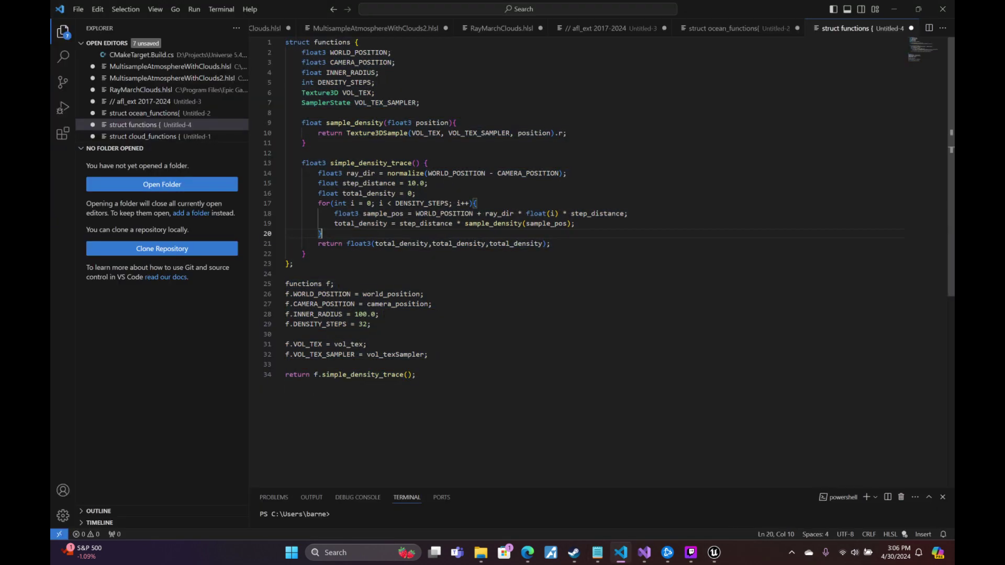
key(BackSpace)
key(BackSpace)
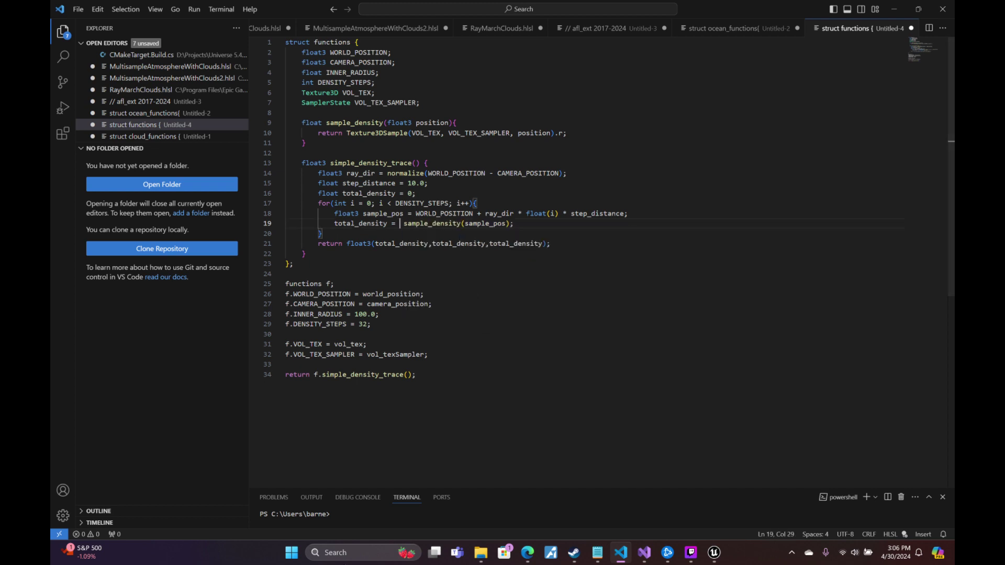
key(ctrl+a)
key(ctrl+c)
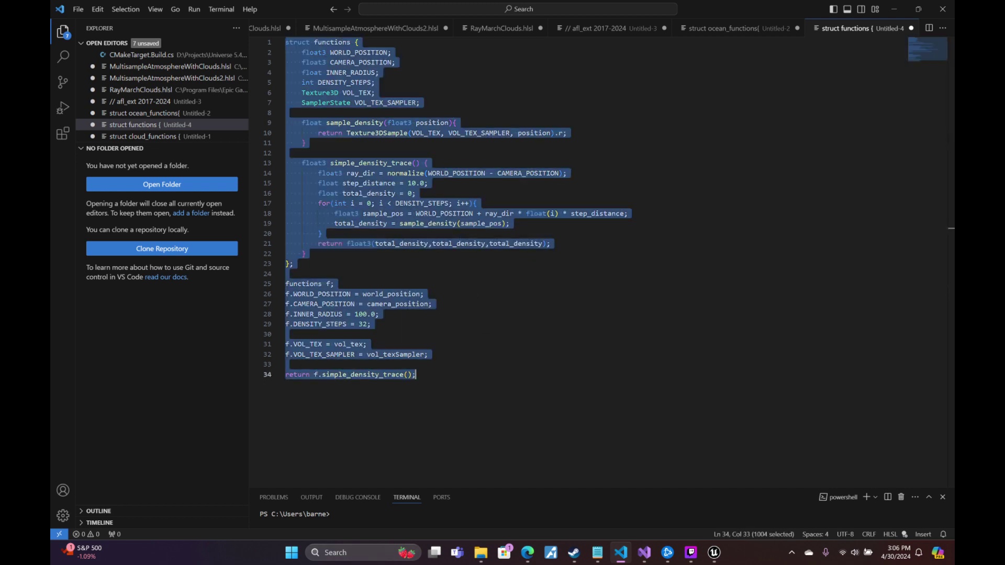
Switch back to Unreal Editor, replace the Custom node's code with the copied version, and inspect the preview sphere's surface up close.
click(710, 553)
click(841, 481)
click(627, 224)
key(ctrl+a)
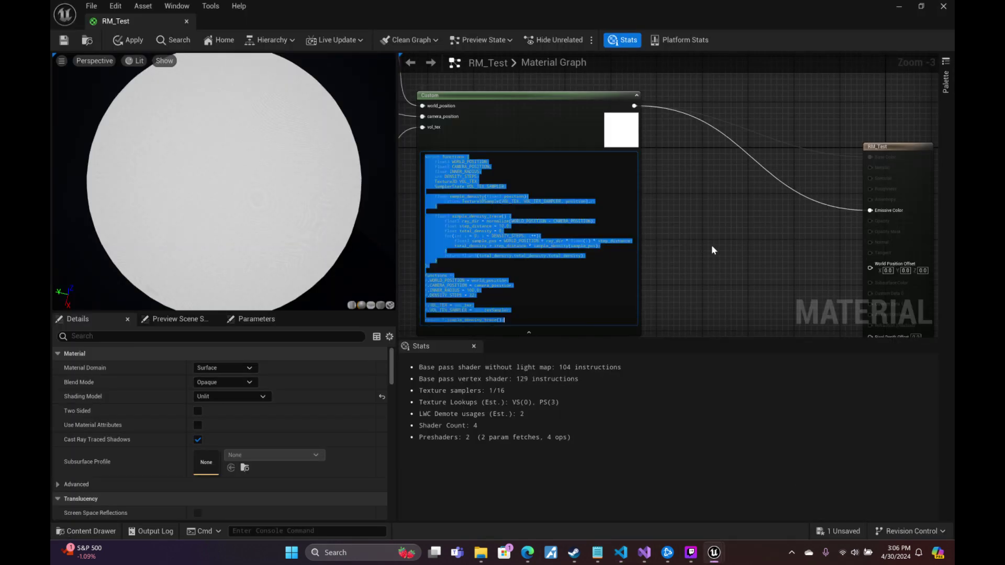
key(ctrl+v)
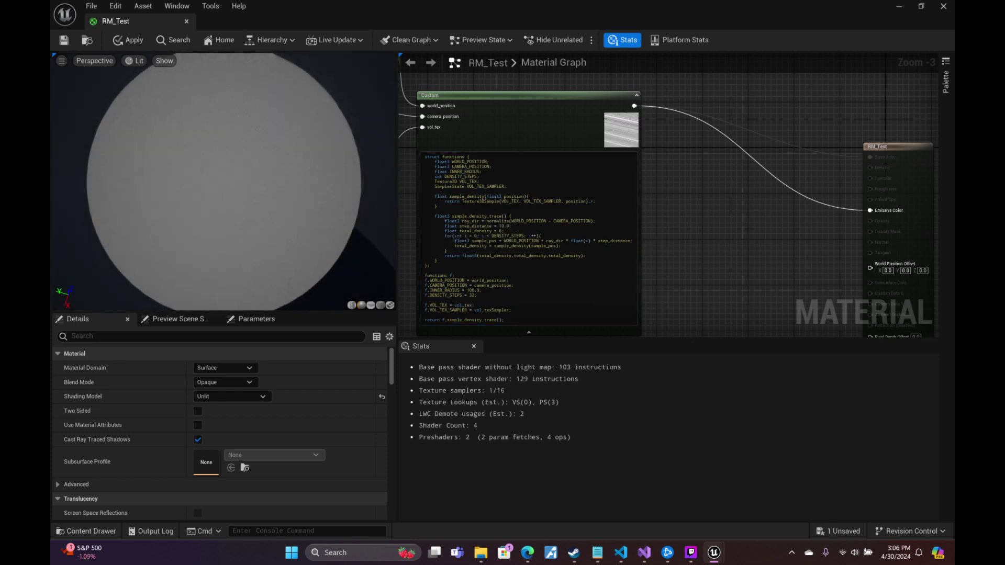
scroll(330, 157, up, 5)
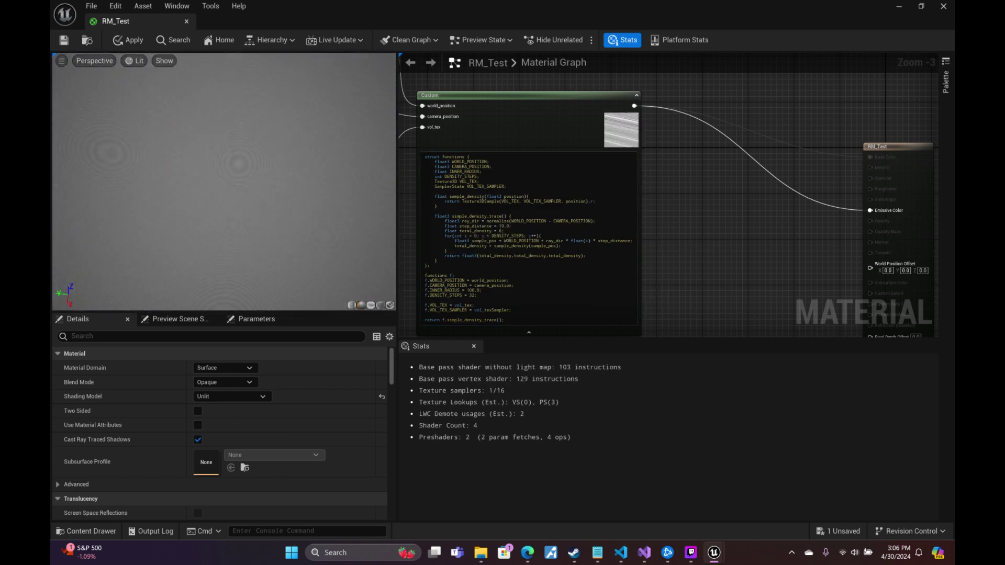
scroll(224, 181, up, 1)
scroll(224, 181, down, 2)
Divide the Absolute World Position by 150 with a new Divide node and feed the result into the Custom node's world_position input.
right_drag(647, 216, 921, 271)
right_drag(591, 135, 656, 256)
drag(691, 212, 658, 168)
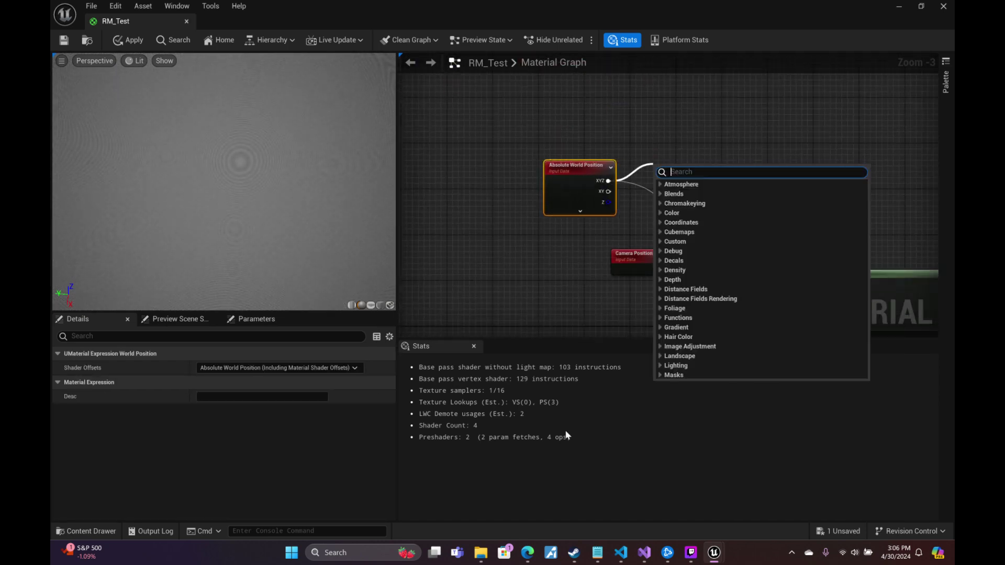
text(divide)
key(Return)
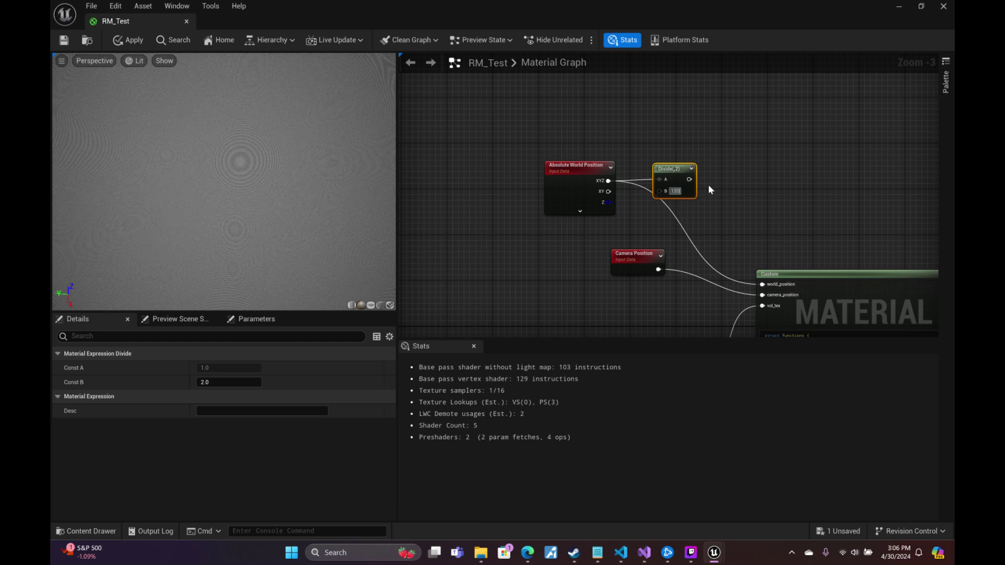
key(Return)
drag(694, 180, 762, 274)
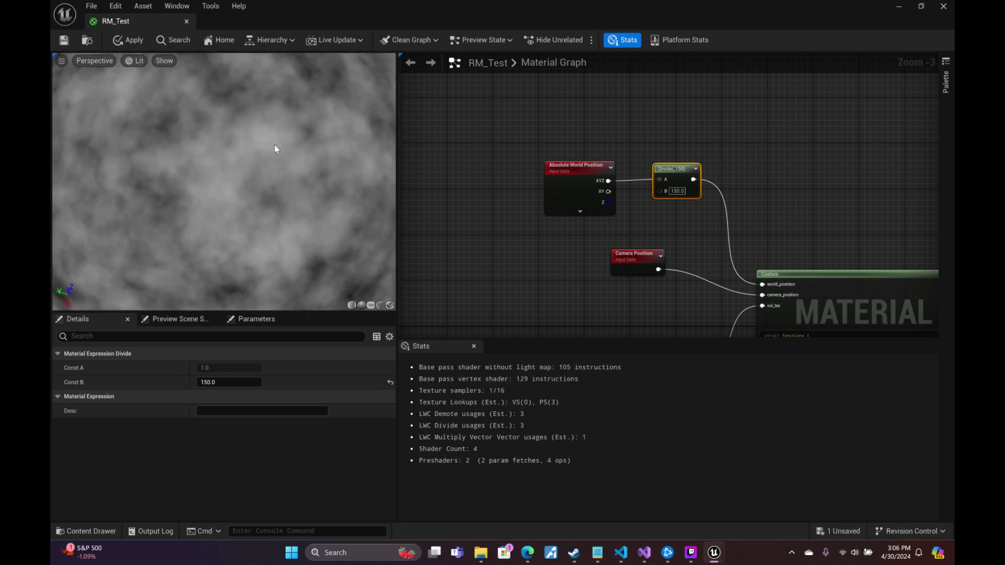
Make room beside Absolute World Position and add a second Divide node that divides its XYZ output by a new Object Radius node.
scroll(274, 149, down, 5)
drag(274, 149, 300, 155)
drag(582, 170, 501, 158)
drag(528, 169, 513, 243)
click(509, 388)
text(radi)
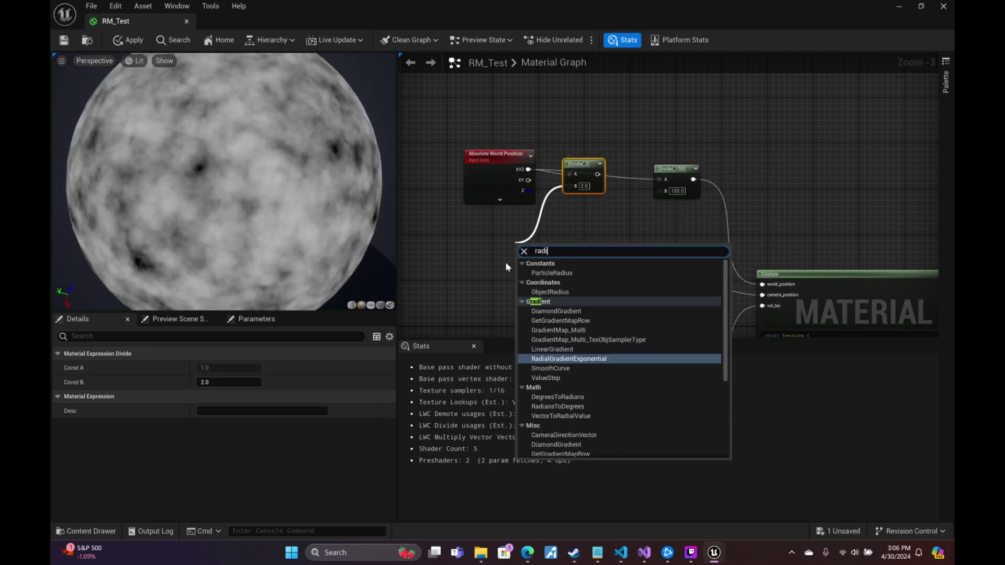
text(us)
key(Return)
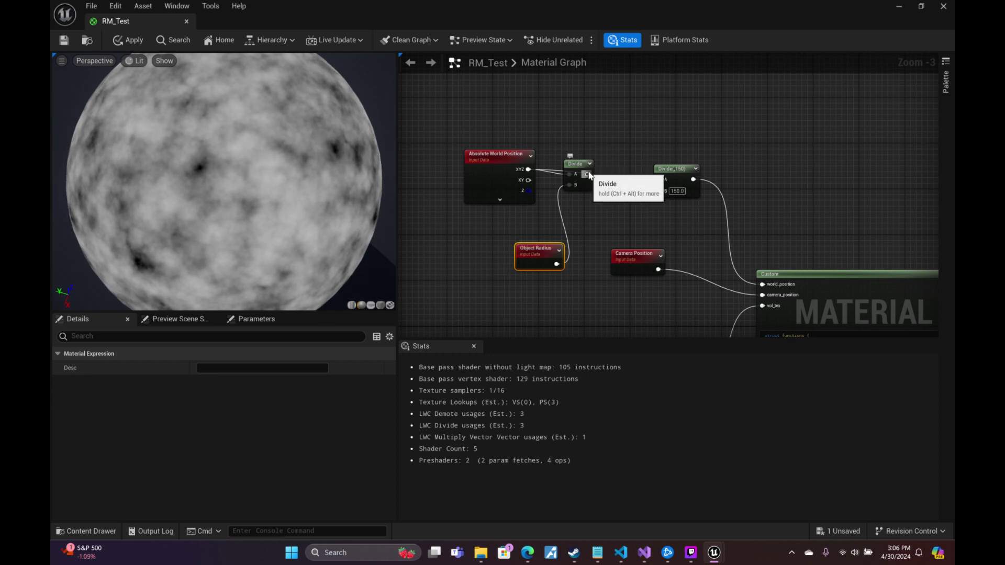
Multiply the Object Radius feeding the new Divide node by a new scalar parameter named vnoisescal.
drag(588, 173, 596, 174)
drag(544, 249, 572, 187)
text(*)
key(Return)
drag(562, 251, 439, 300)
text(scal)
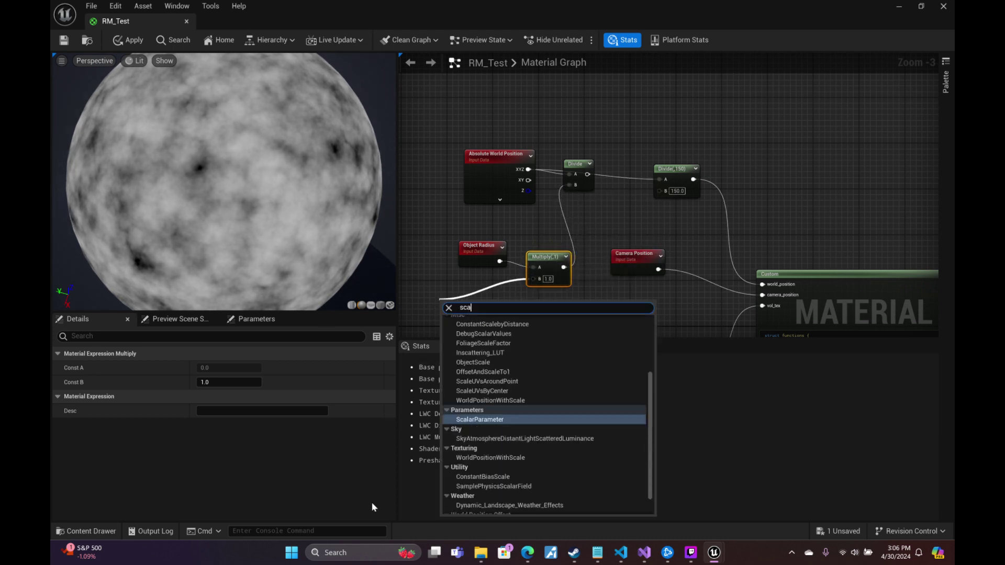
key(Return)
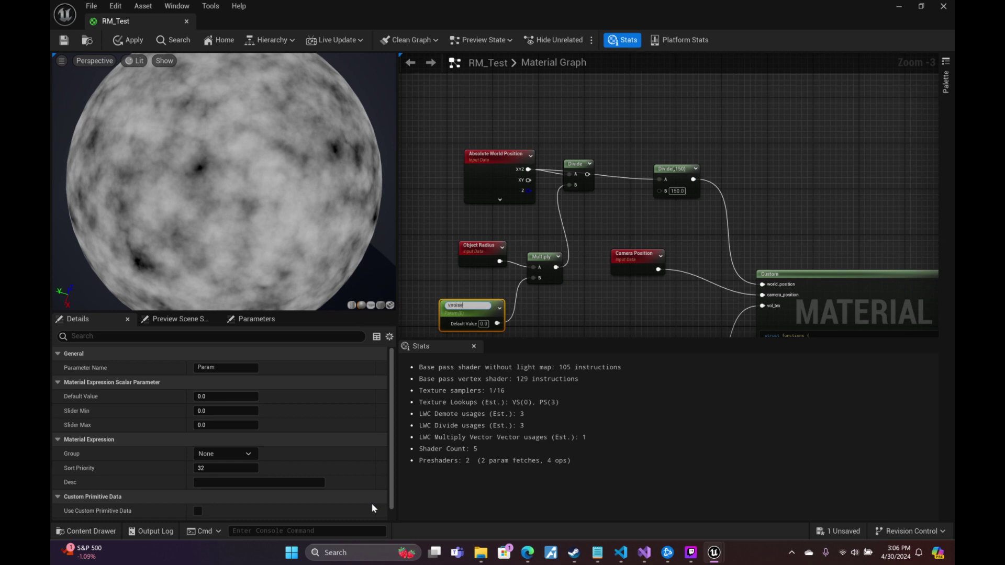
key(Return)
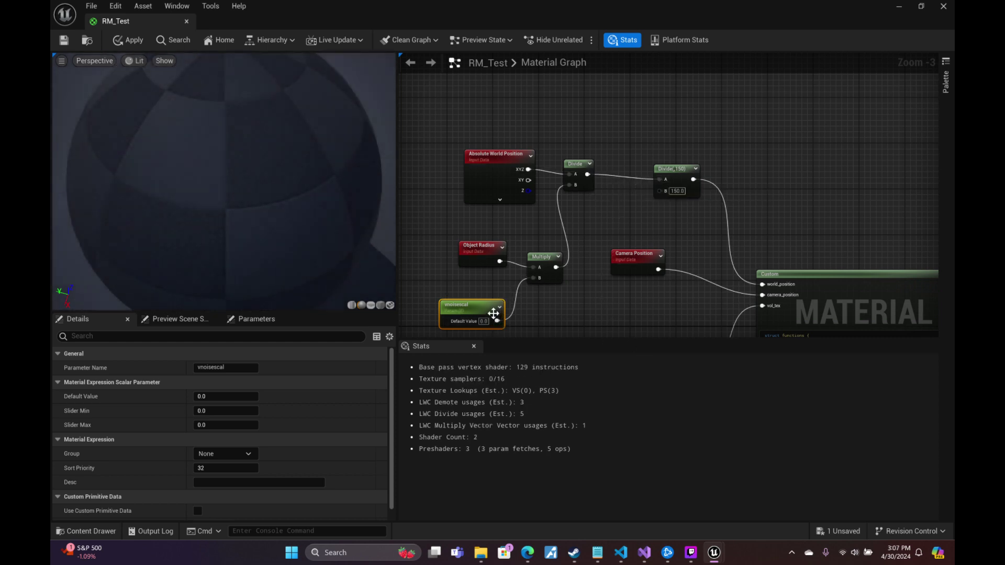
Feed the radius-based Divide result into the Custom node's world_position, try vnoisescal defaults of 100 and 1, and settle on 2.
drag(587, 174, 763, 285)
click(483, 321)
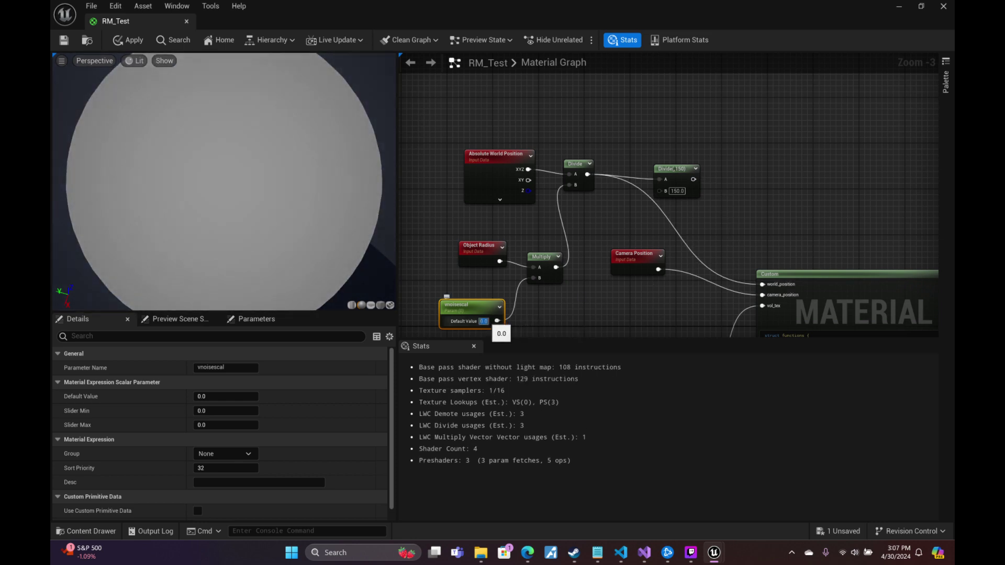
text(100)
key(Return)
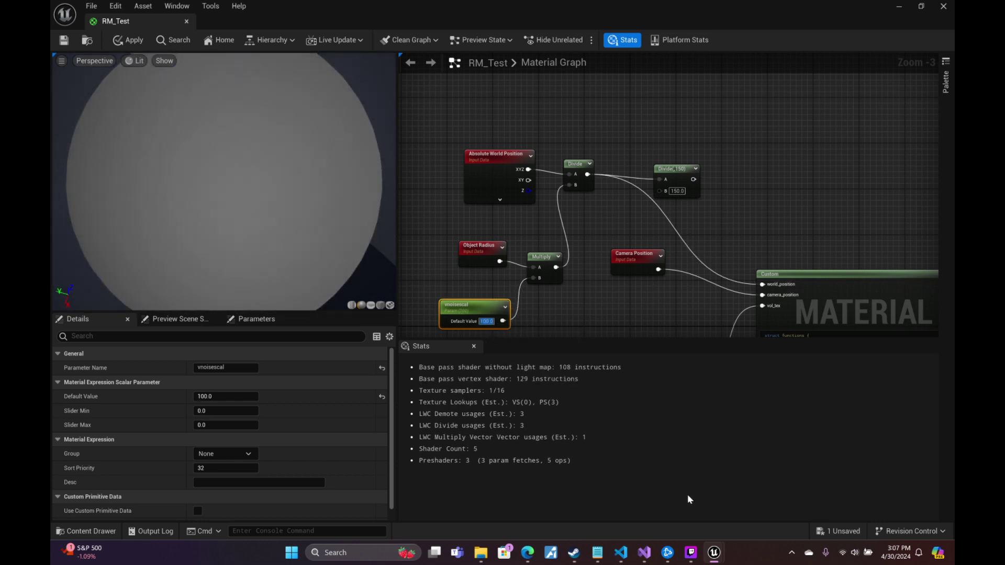
text(1)
key(Return)
text(2)
key(Return)
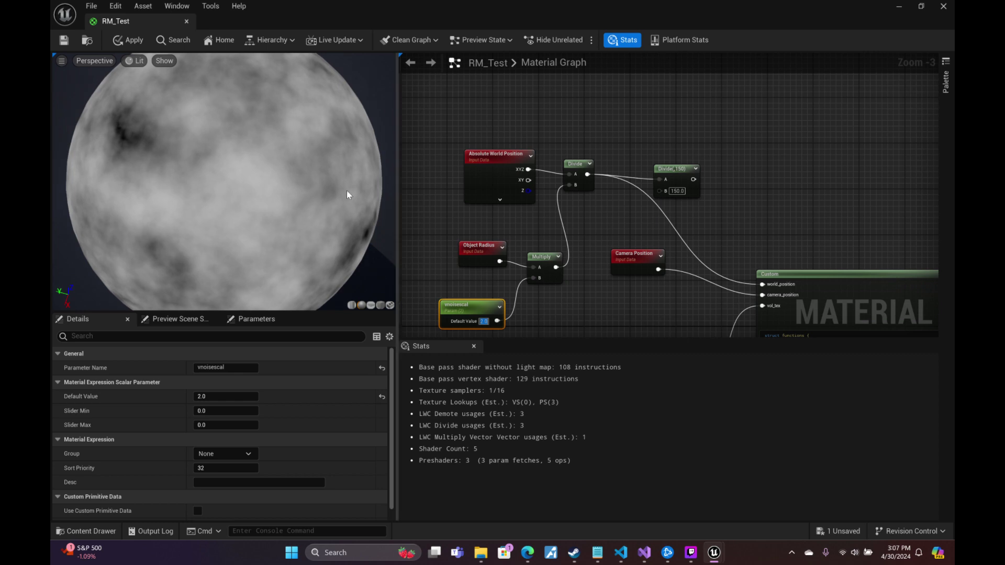
Move the Camera Position node beside the Multiply node, check the ray_dir line in VS Code, and return to the material.
right_drag(657, 211, 597, 110)
drag(571, 156, 530, 164)
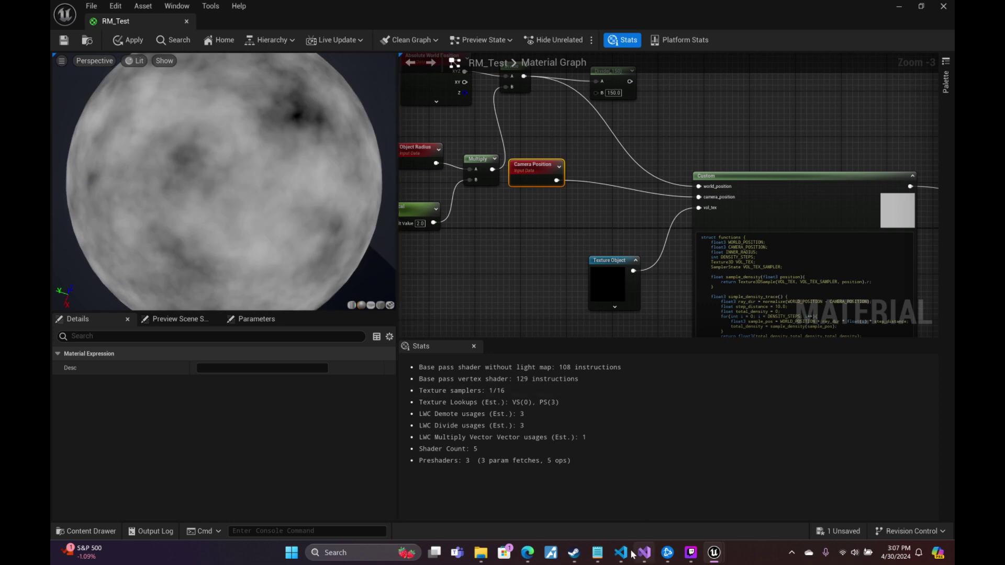
click(626, 551)
click(371, 324)
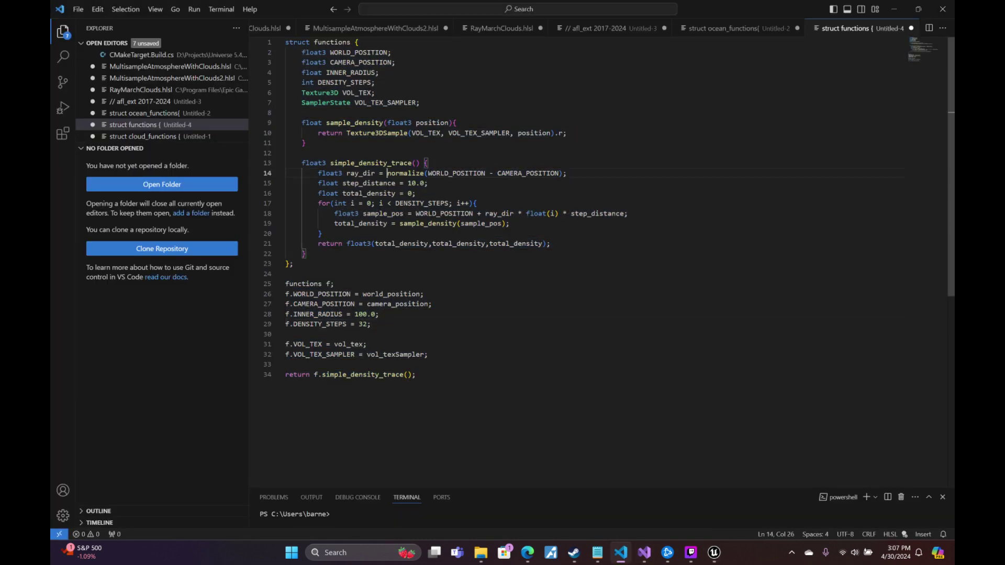
click(886, 5)
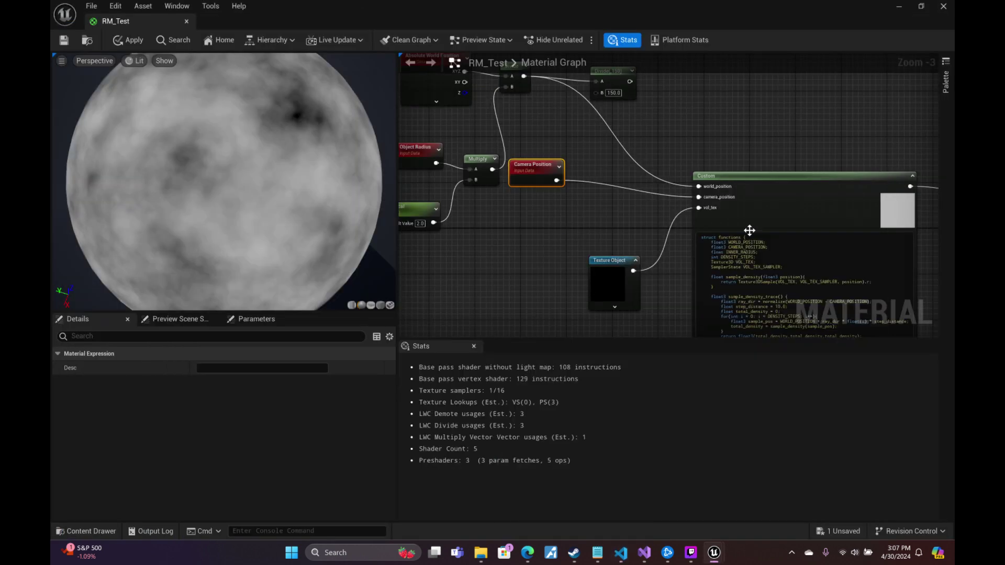
Change ray_dir in the Custom node's code to normalize(CAMERA_POSITION - WORLD_POSITION) and inspect the preview sphere from other angles.
scroll(669, 197, up, 3)
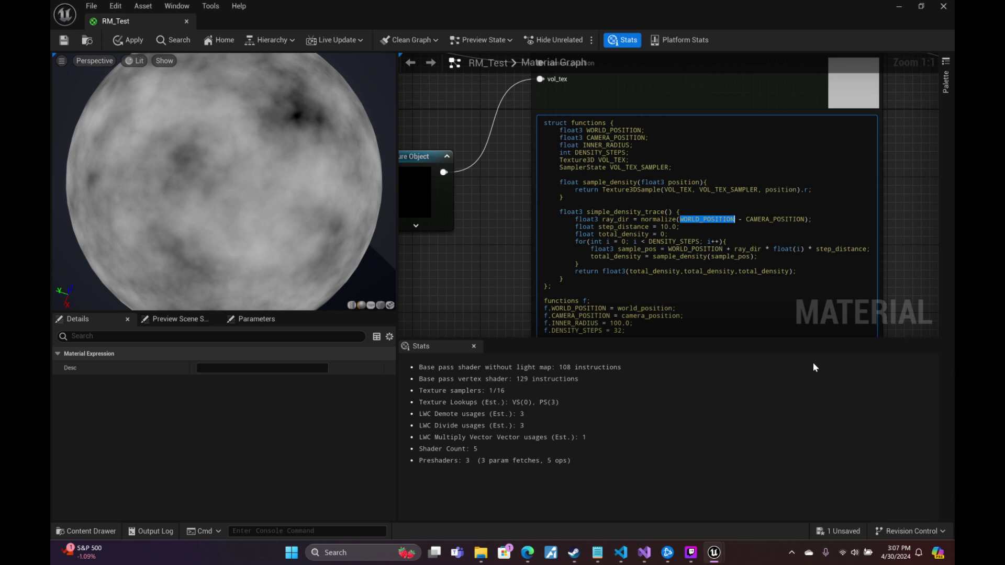
key(BackSpace)
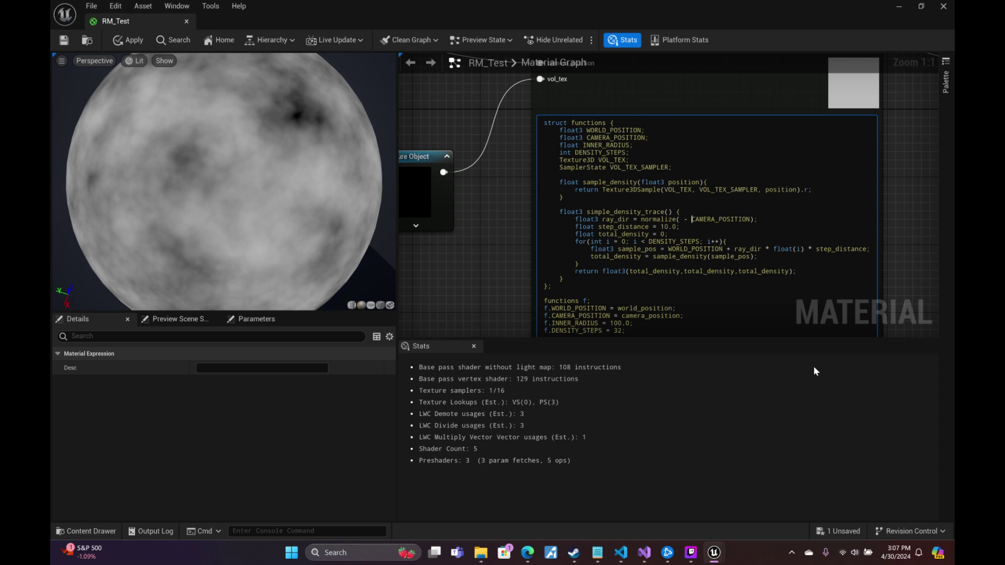
key(Delete)
key(BackSpace)
key(BackSpace)
key(BackSpace)
text(-)
text(WORLD_POSITION)
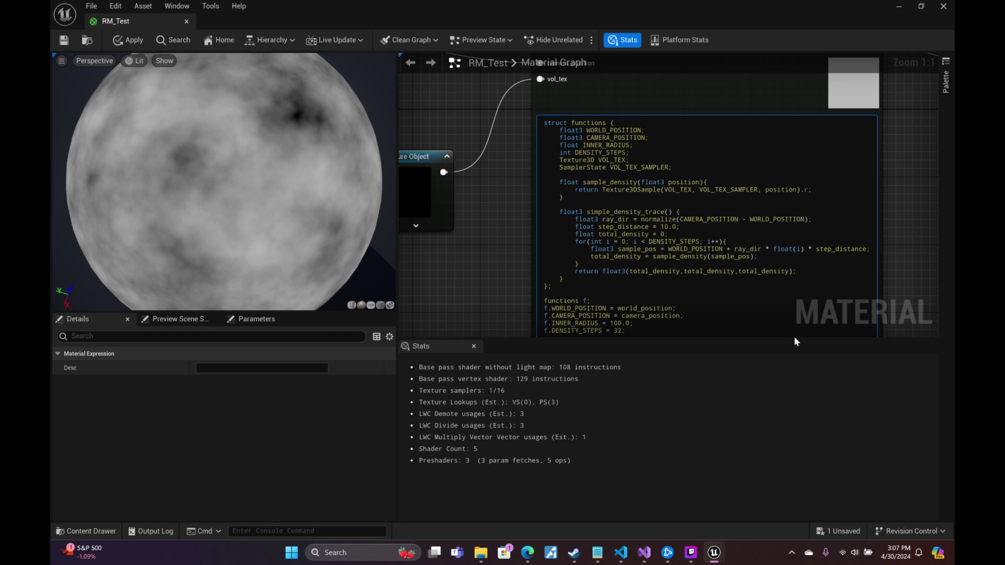
click(507, 234)
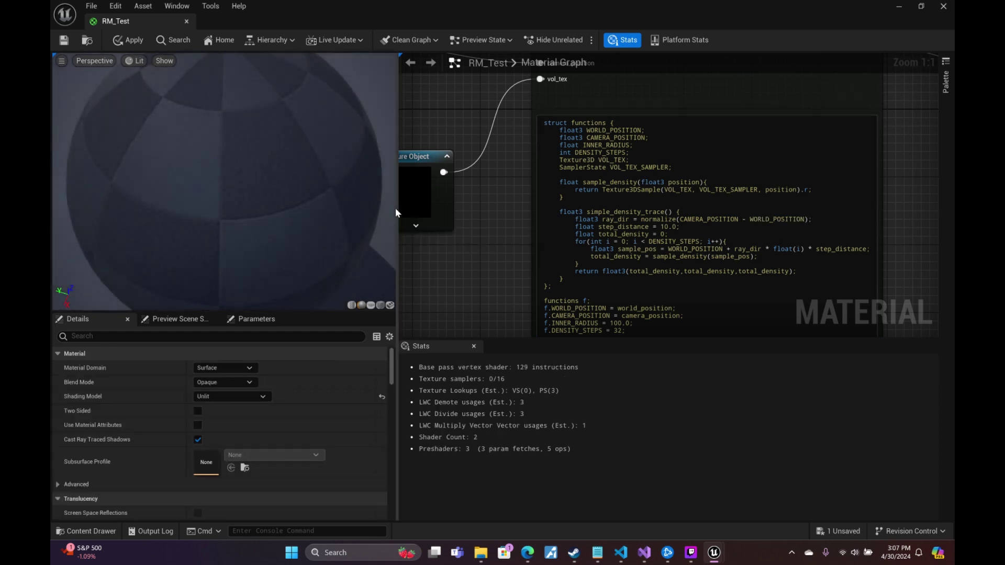
mouse_move(334, 196)
mouse_down()
mouse_move(303, 197)
mouse_move(331, 206)
mouse_up()
right_drag(331, 205, 330, 240)
mouse_move(331, 205)
mouse_down()
mouse_move(277, 186)
mouse_move(332, 209)
mouse_up()
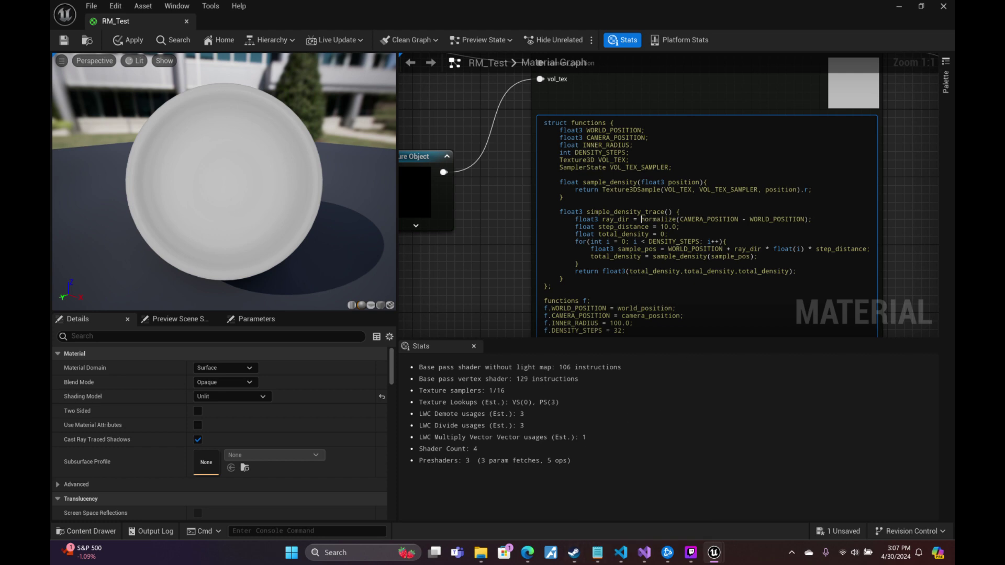
Restore ray_dir in the Custom node's code to normalize(WORLD_POSITION - CAMERA_POSITION) and inspect the preview sphere from several angles.
drag(680, 220, 739, 219)
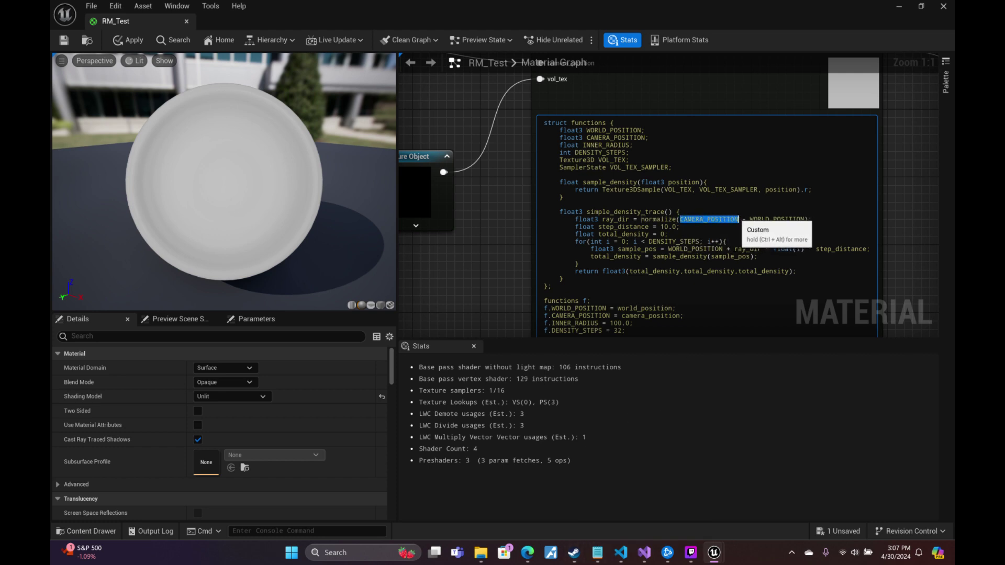
key(BackSpace)
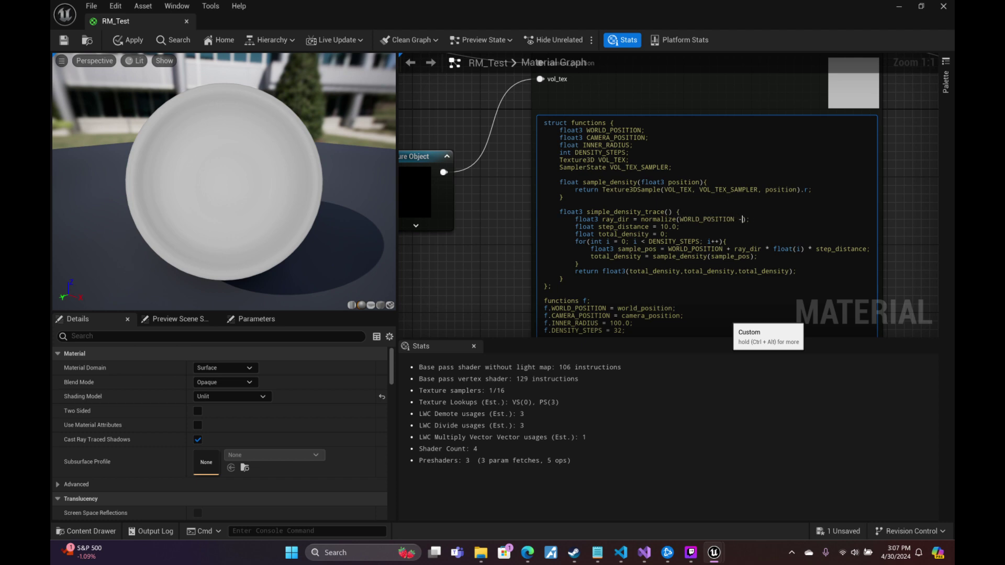
click(494, 225)
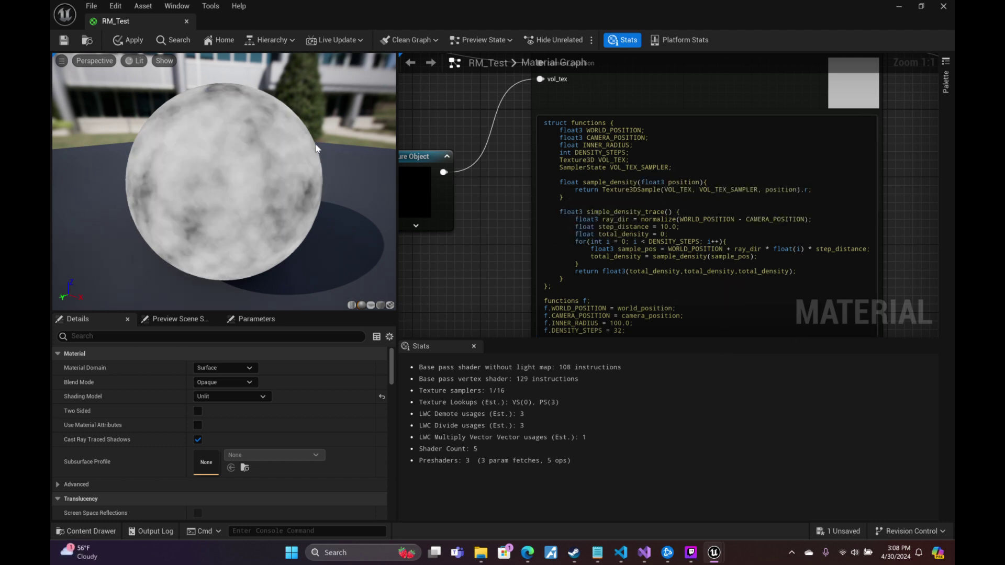
mouse_move(318, 148)
mouse_down()
mouse_move(303, 161)
mouse_move(317, 172)
mouse_move(301, 165)
mouse_move(322, 170)
mouse_move(314, 148)
mouse_up()
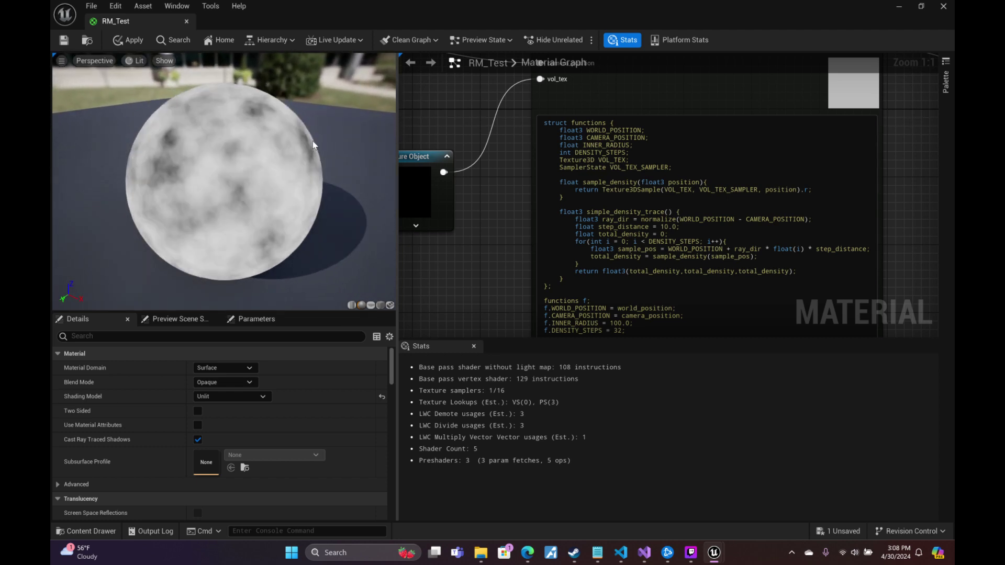
right_drag(314, 148, 314, 136)
drag(254, 170, 335, 150)
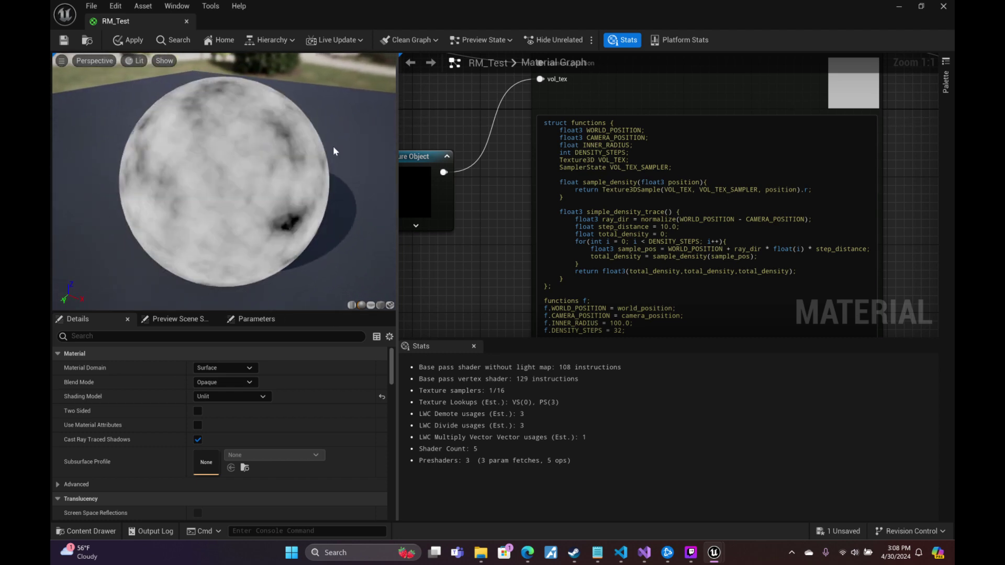
Divide Camera Position by the Multiply result, feed it into the Custom node's camera_position, and inspect the preview sphere.
right_drag(476, 130, 812, 268)
right_drag(593, 226, 553, 242)
drag(623, 192, 653, 167)
text(/)
key(Return)
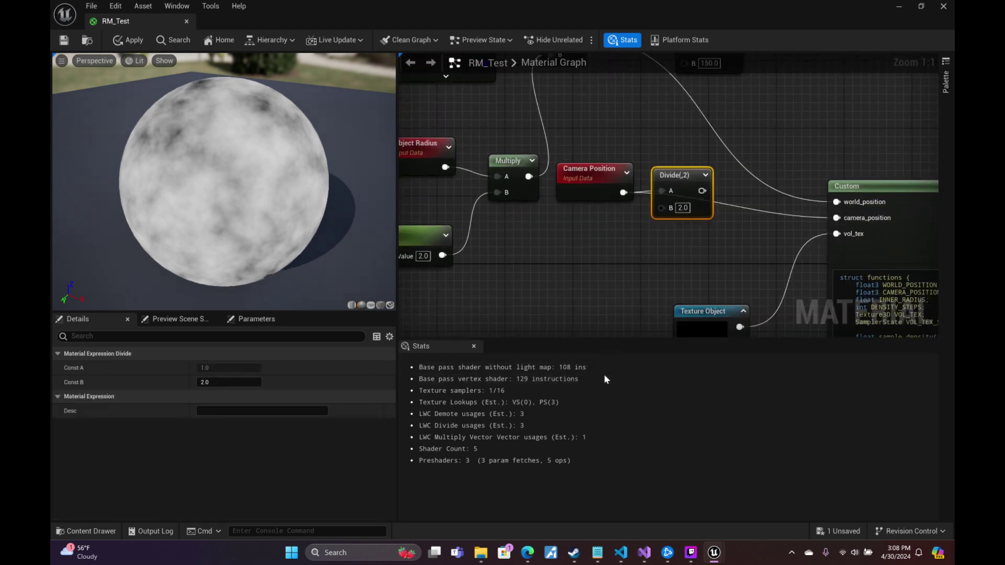
drag(530, 176, 836, 218)
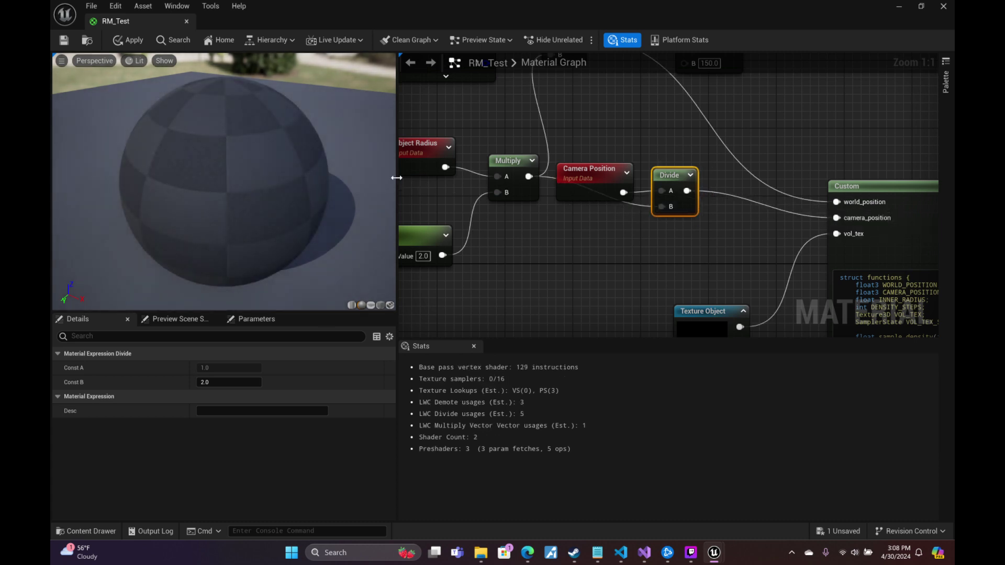
drag(378, 185, 303, 181)
mouse_move(303, 180)
right_down()
mouse_move(303, 104)
mouse_move(304, 175)
right_up()
right_drag(570, 165, 689, 229)
drag(704, 238, 696, 212)
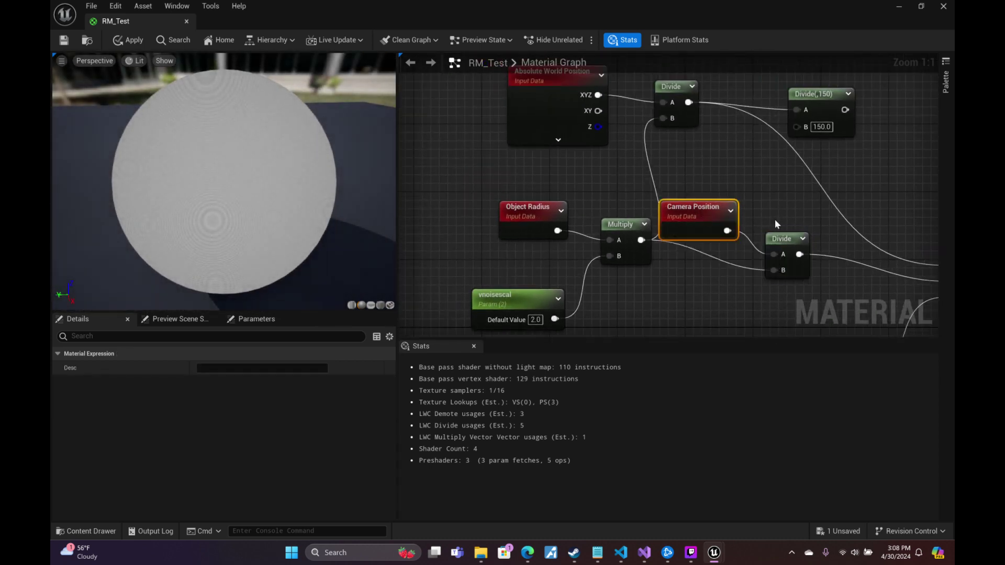
Reconnect Camera Position directly to the Custom node's camera_position, delete the extra Divide, and move Camera Position closer to the Custom node.
right_drag(799, 223, 659, 191)
drag(551, 218, 816, 250)
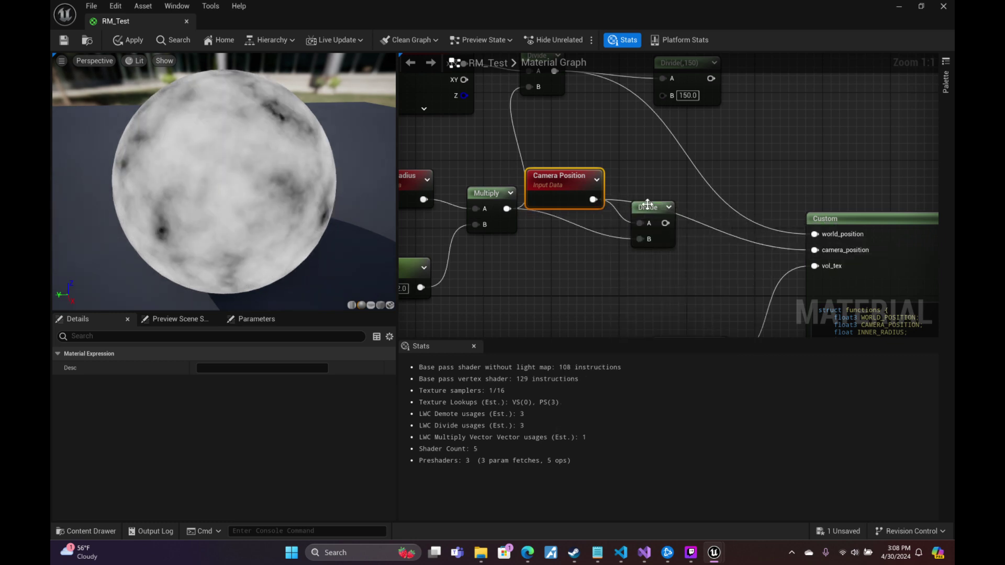
drag(633, 228, 595, 257)
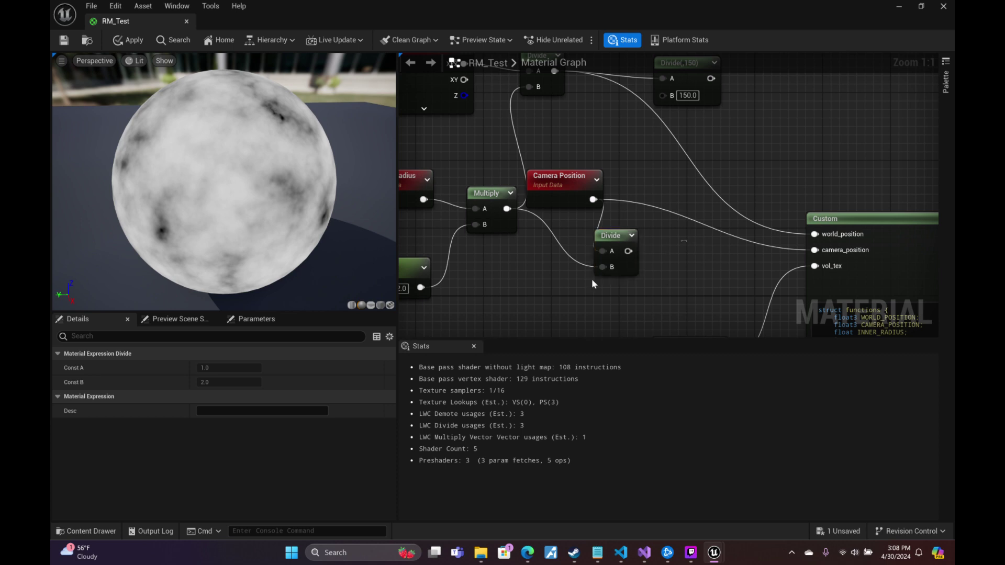
key(Delete)
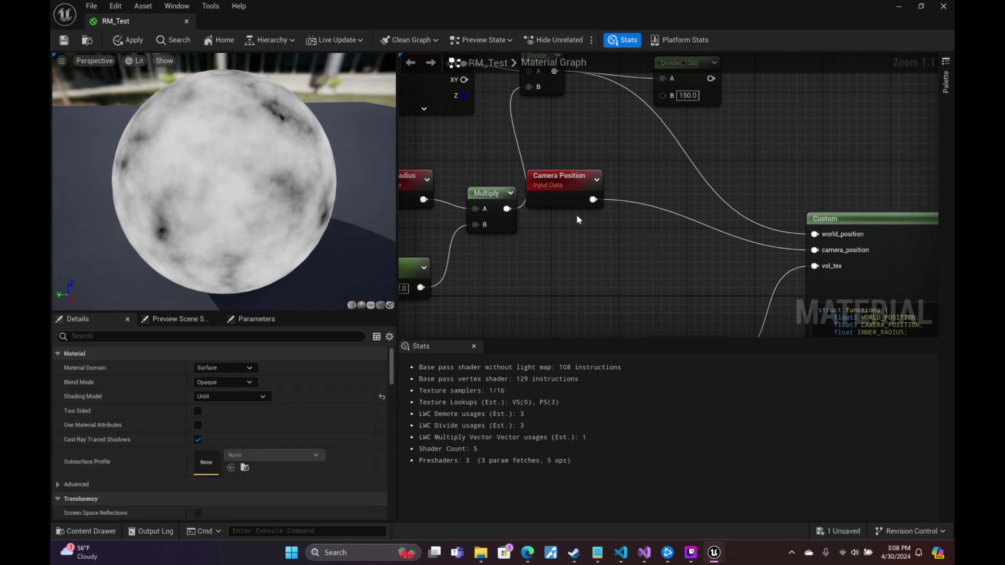
drag(567, 198, 644, 275)
mouse_move(342, 188)
mouse_down()
mouse_move(246, 183)
mouse_move(335, 183)
mouse_up()
Change step_distance to 1.0 in the VS Code copy of the shader, select all the code, and return to the RM_Test material.
click(629, 553)
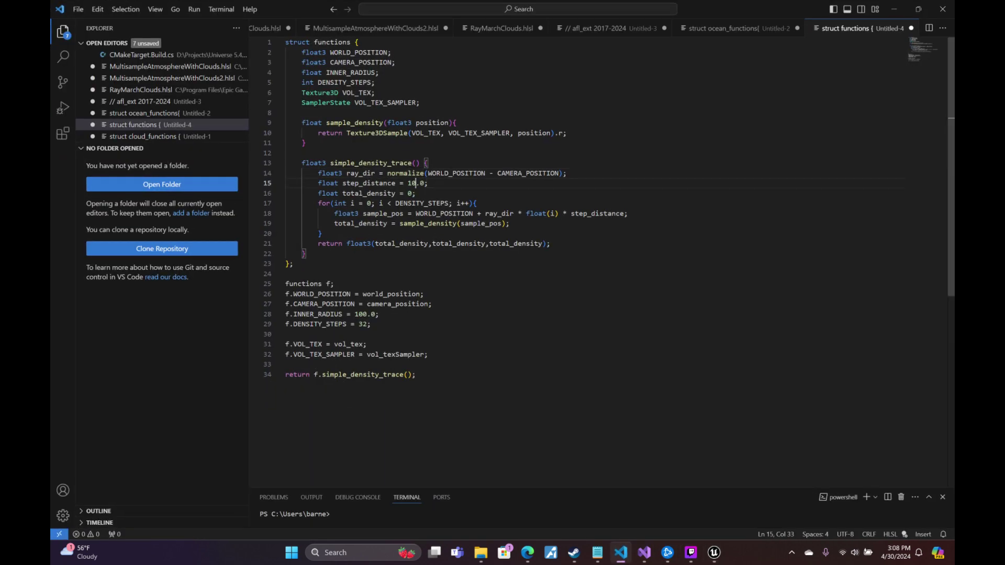
key(ctrl+a)
mouse_move(715, 553)
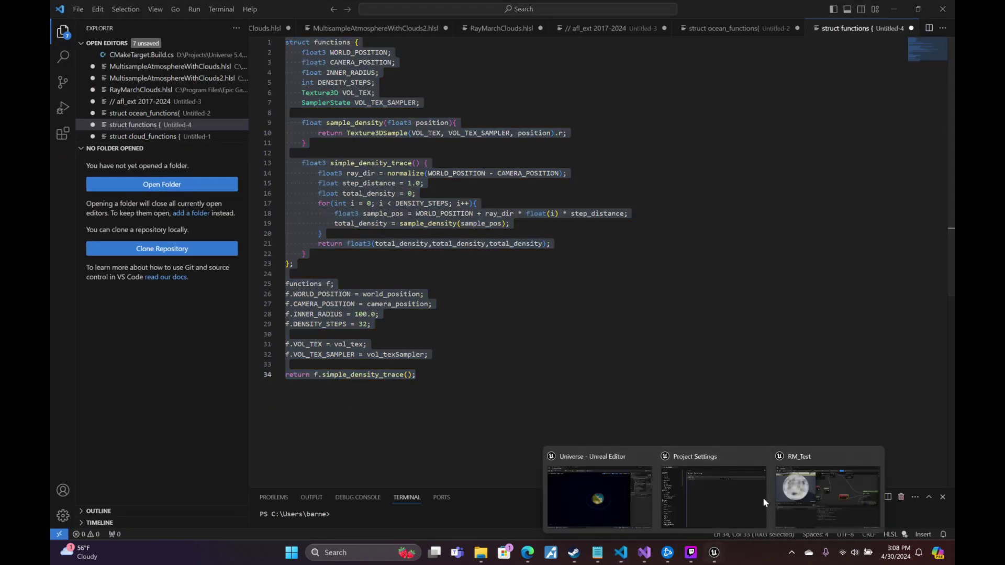
click(763, 497)
click(808, 9)
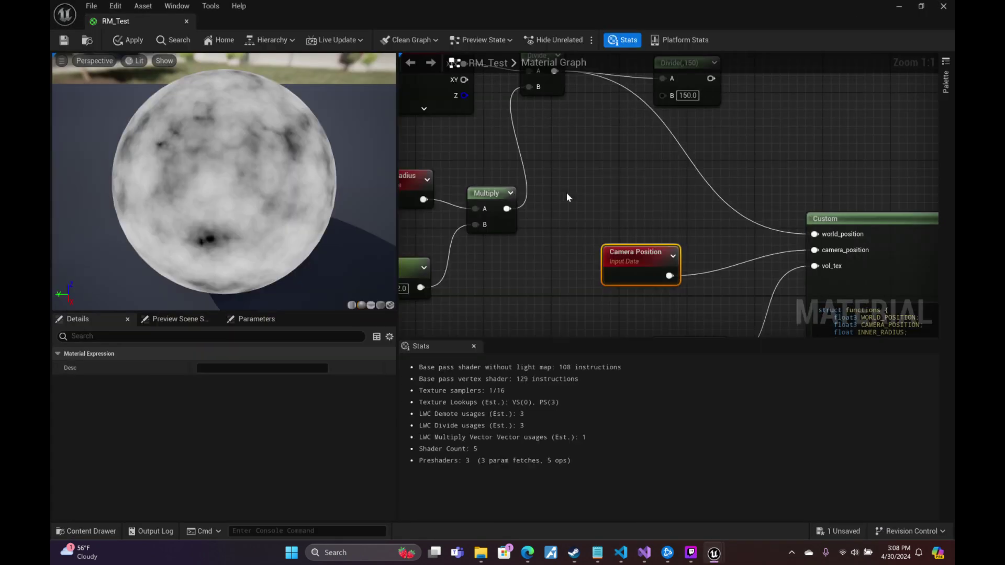
Set step_distance to 1.0 in the Custom node's code and inspect the preview sphere from several angles.
right_drag(569, 197, 516, 108)
right_drag(684, 199, 592, 199)
right_drag(472, 180, 354, 165)
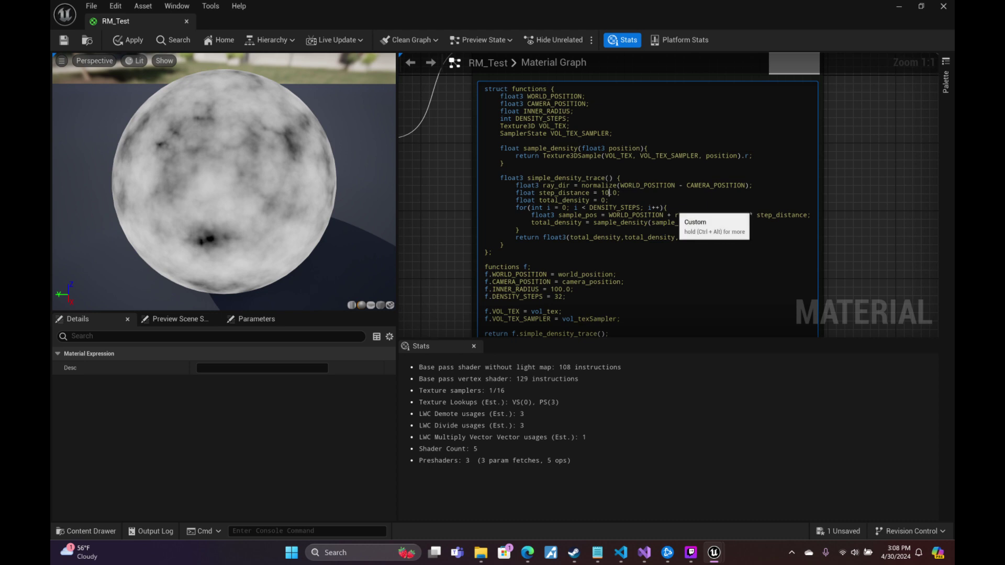
key(BackSpace)
click(843, 148)
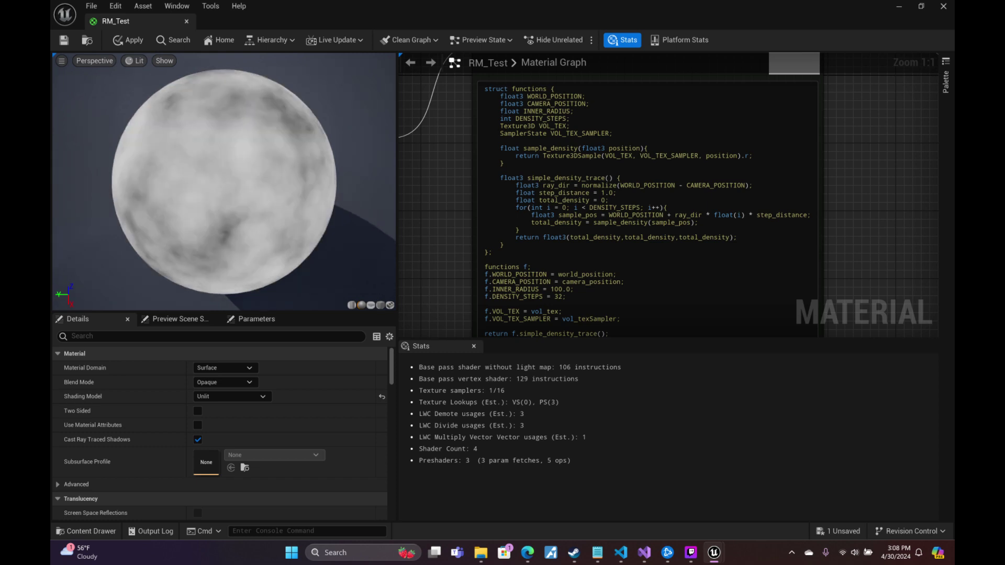
drag(224, 182, 230, 89)
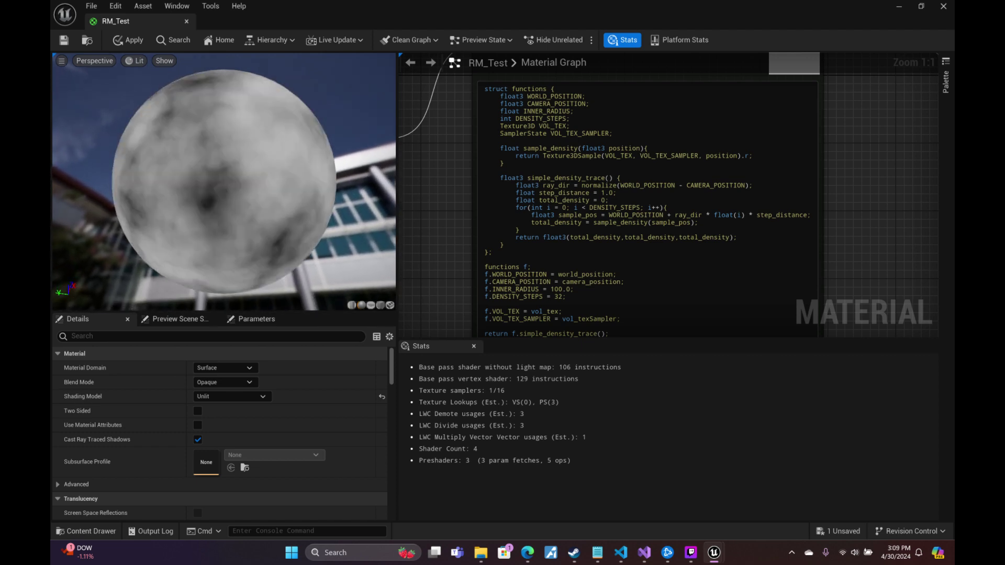
drag(283, 249, 292, 146)
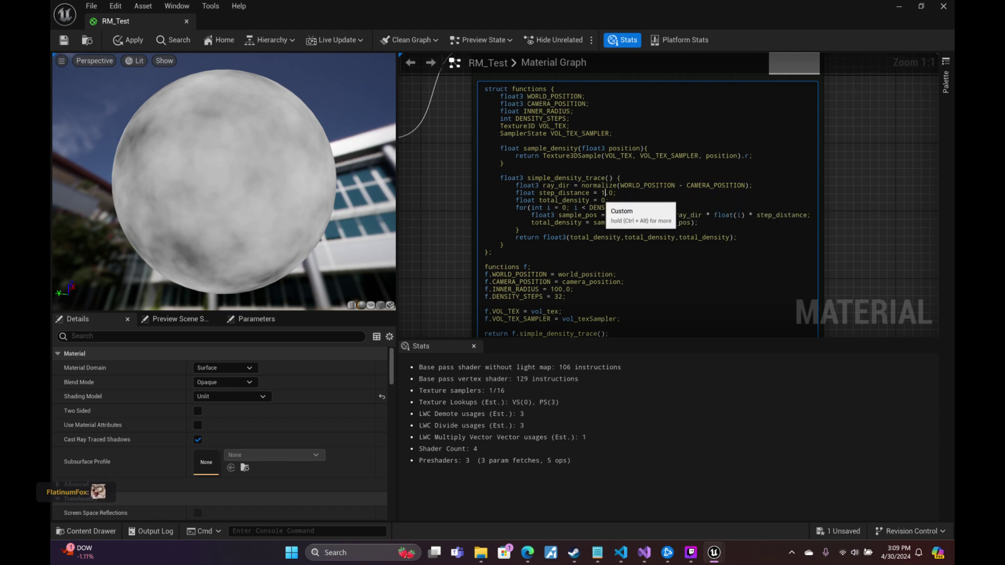
Place the Texture Object node directly below Camera Position and align both nodes beside the Custom node's inputs.
right_drag(434, 174, 622, 238)
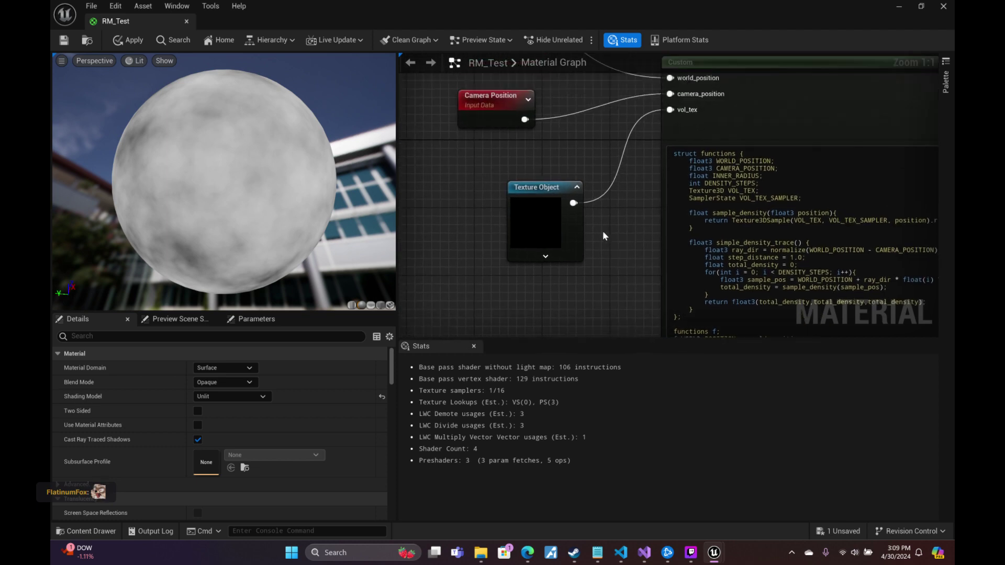
drag(555, 192, 506, 156)
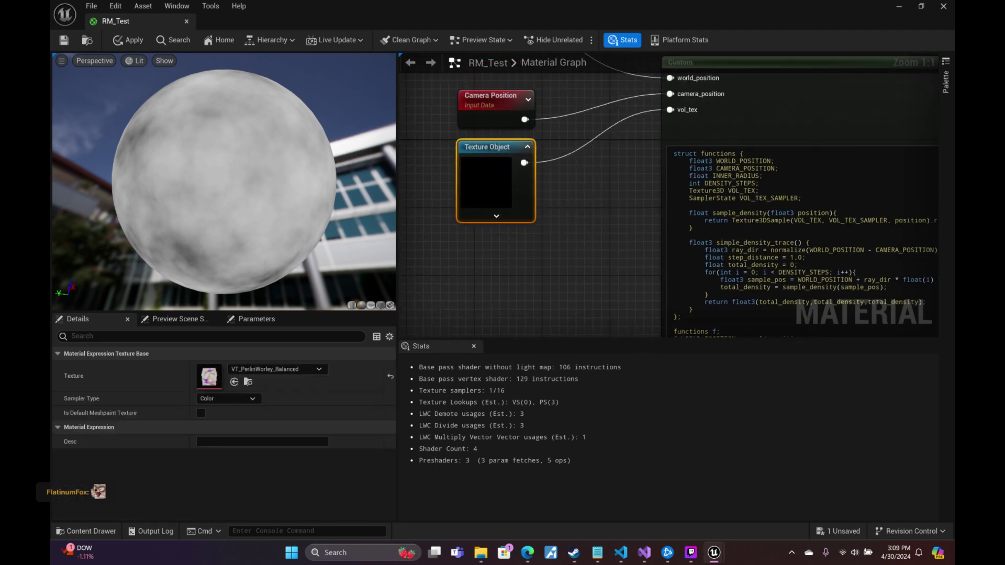
right_drag(432, 57, 492, 146)
drag(491, 146, 607, 223)
click(695, 249)
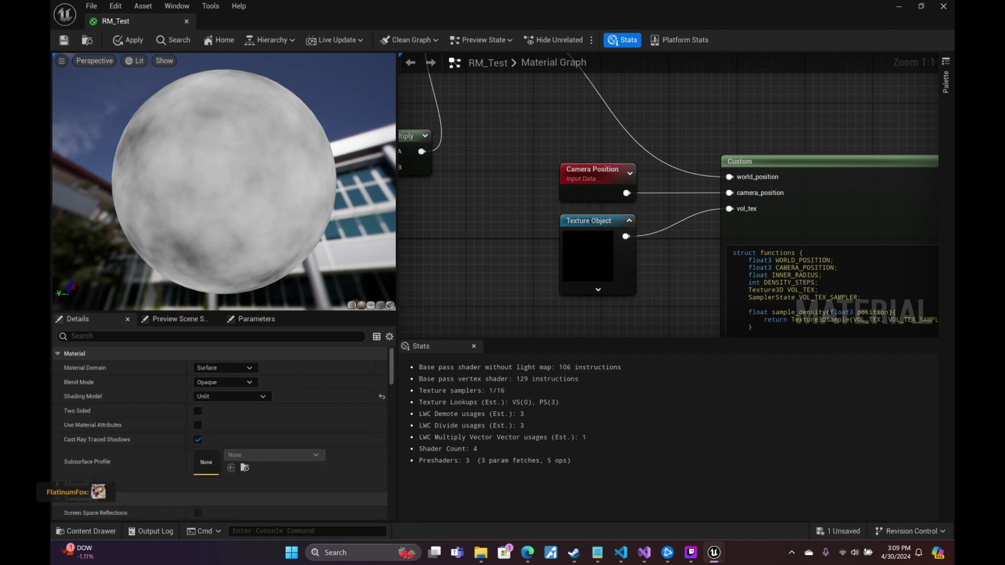
Set step_distance to .10 in the Custom node's code and inspect the preview sphere from several angles.
right_drag(515, 286, 377, 203)
drag(223, 182, 230, 224)
drag(355, 206, 330, 199)
drag(224, 182, 199, 183)
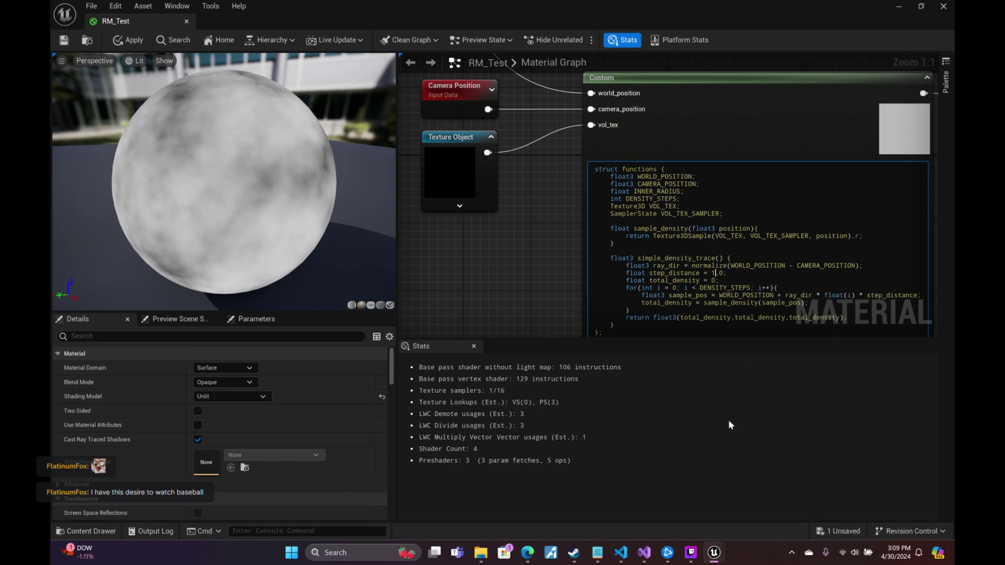
key(Delete)
key(Delete)
text(.)
click(560, 212)
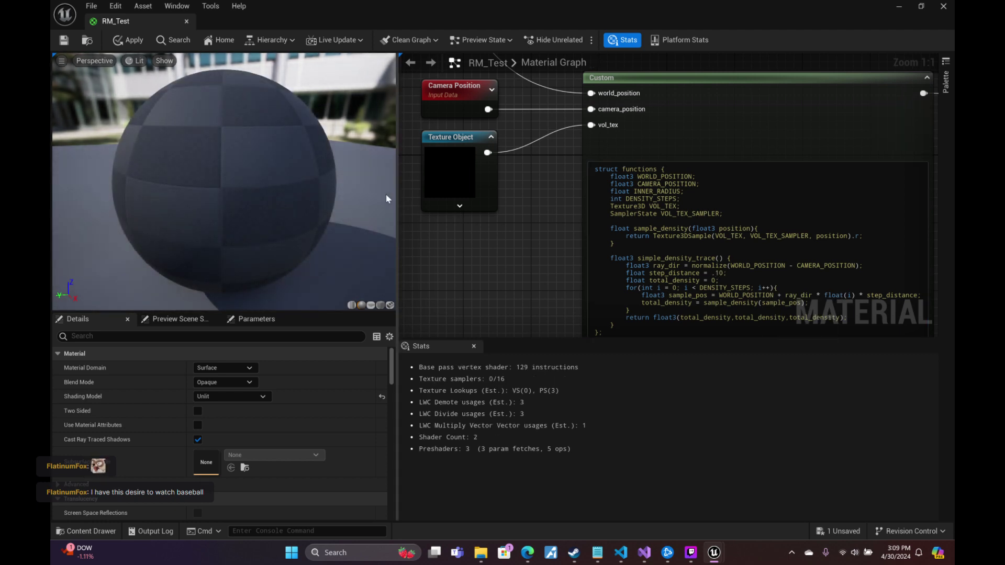
drag(344, 171, 295, 181)
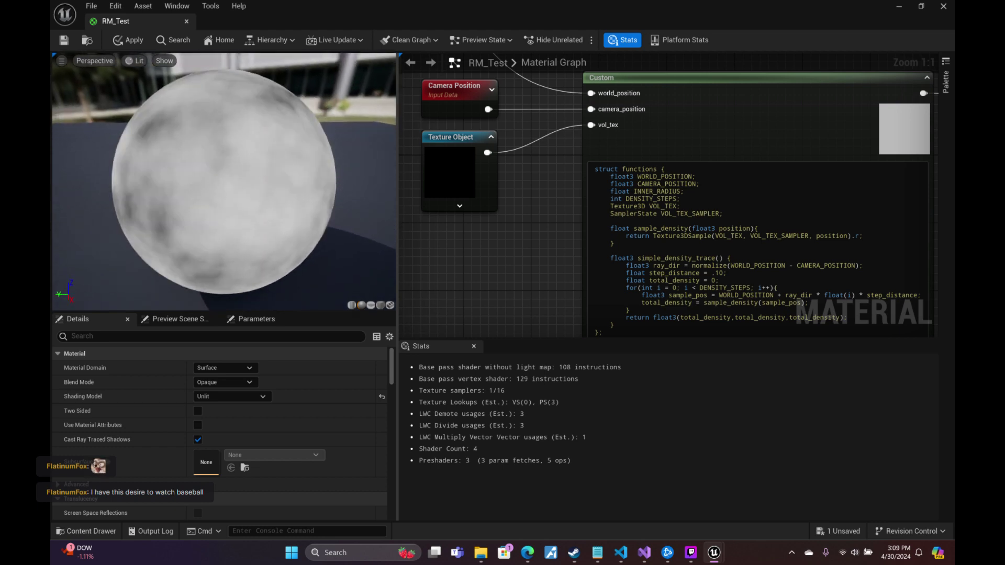
drag(304, 145, 301, 136)
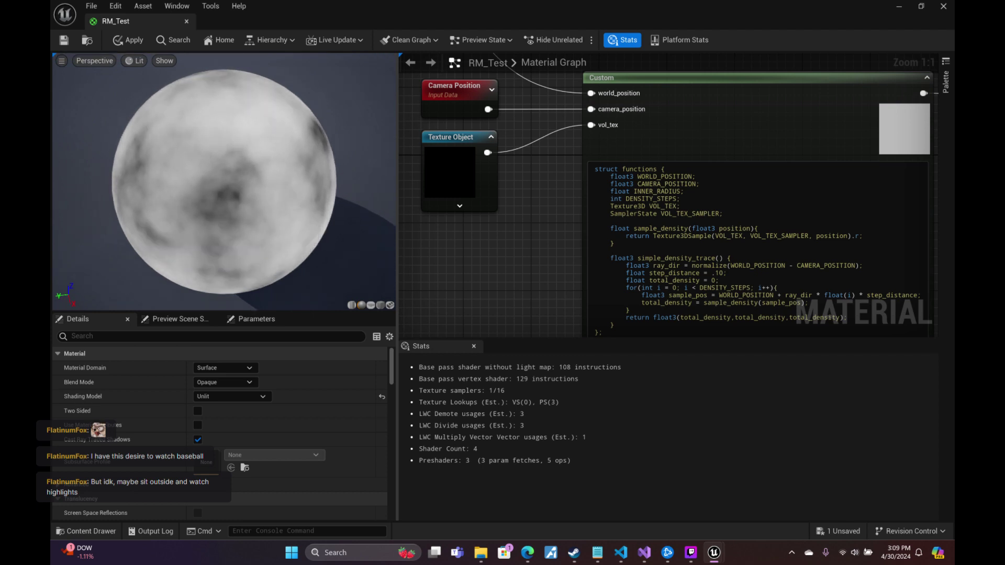
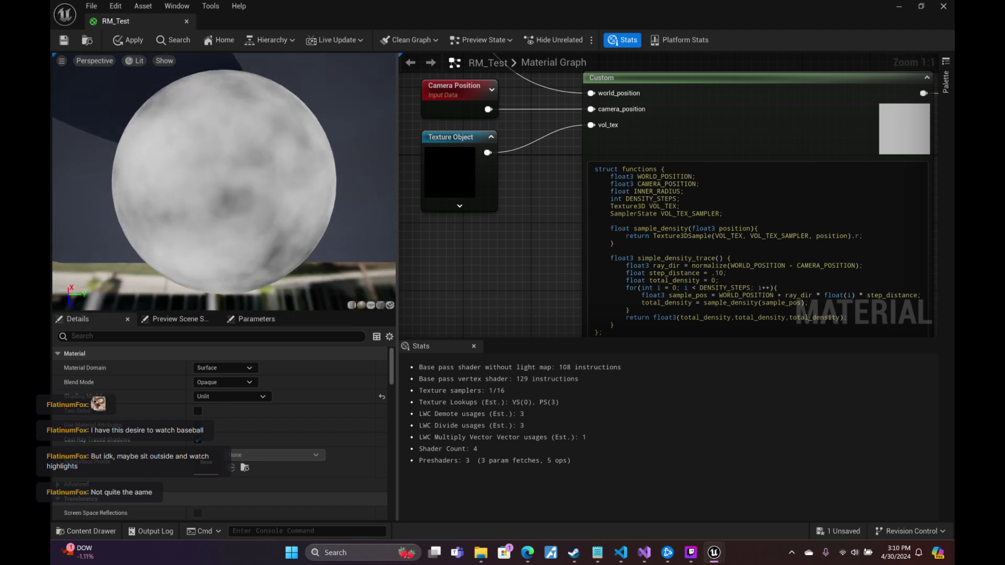
drag(224, 220, 186, 148)
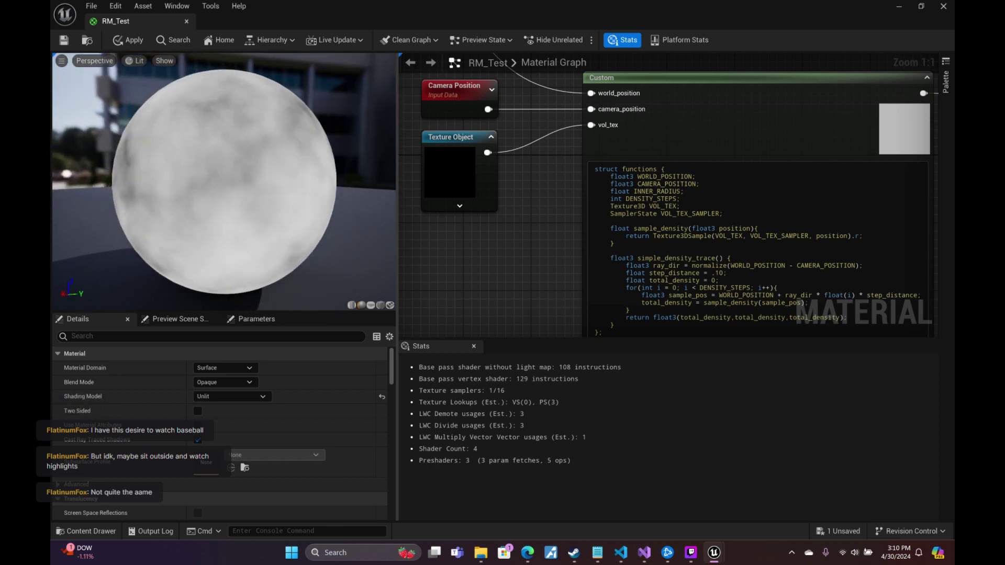
Return to the AtmosphereDepthTest level and examine the planet and its ocean surface from near and far.
click(900, 8)
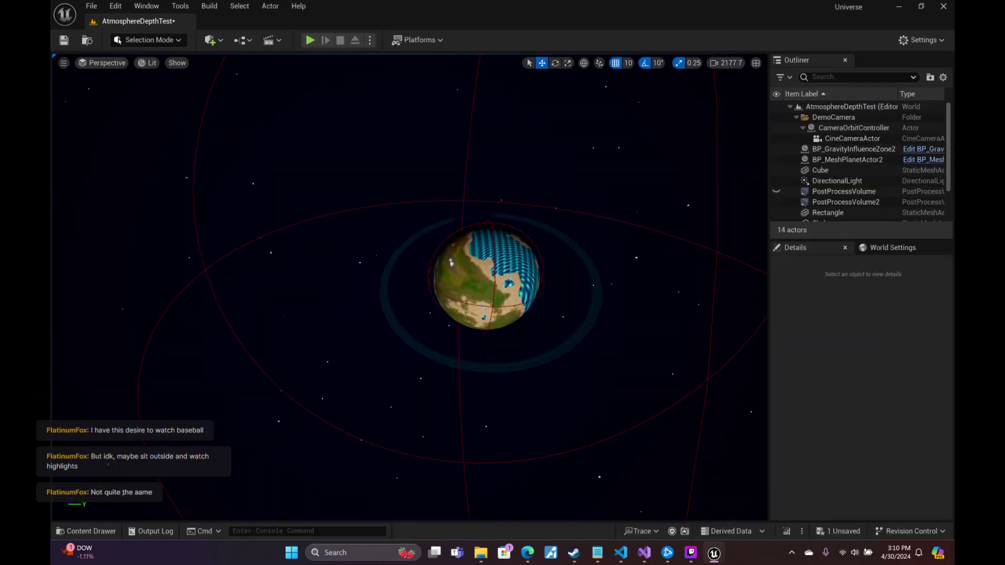
key(w)
right_drag(409, 287, 450, 285)
scroll(429, 286, down, 6)
scroll(487, 277, up, 8)
key(s)
key(w)
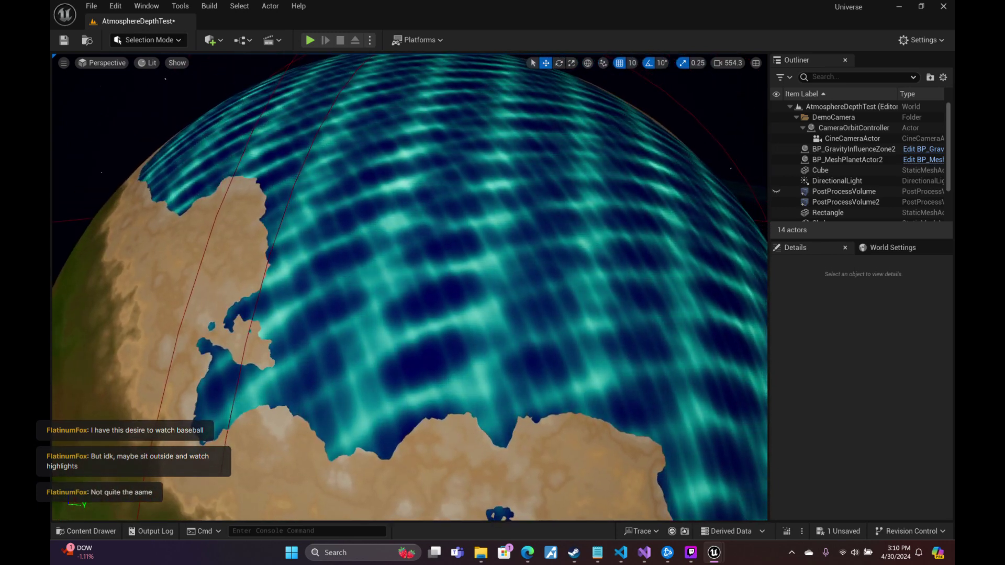
key(s)
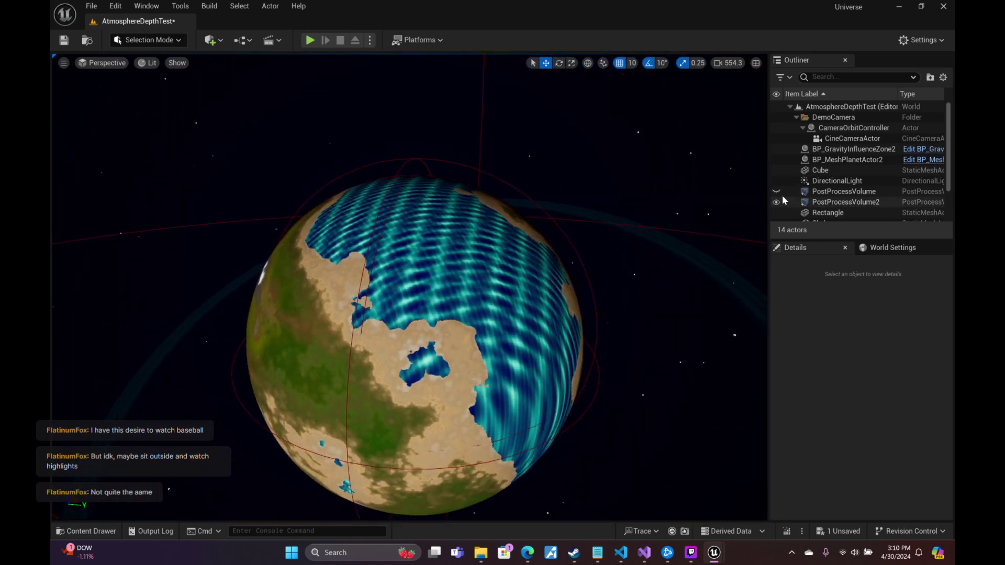
Show the PostProcessVolume to view the planet's atmosphere and clouds, and hide it again.
click(776, 191)
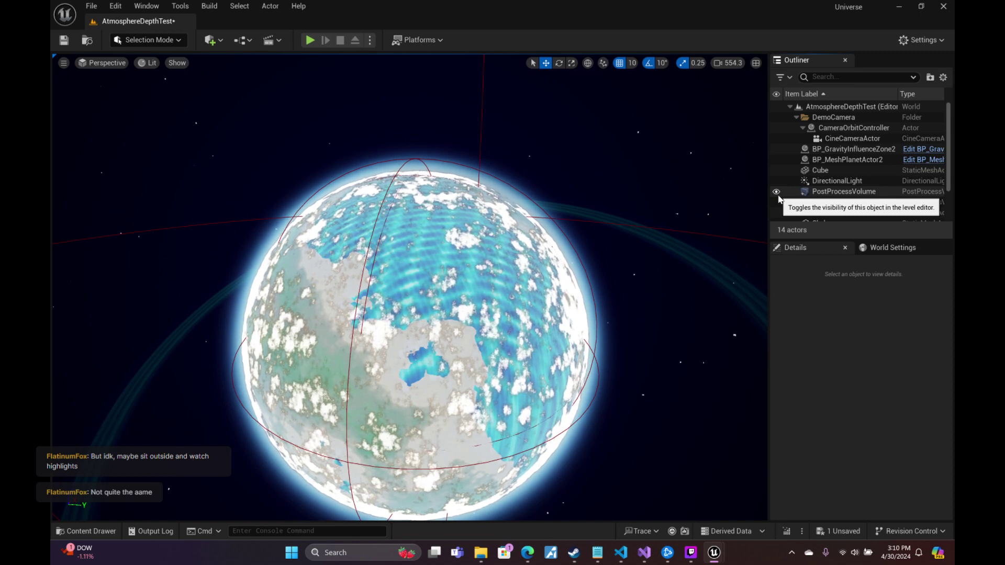
click(776, 191)
mouse_move(713, 552)
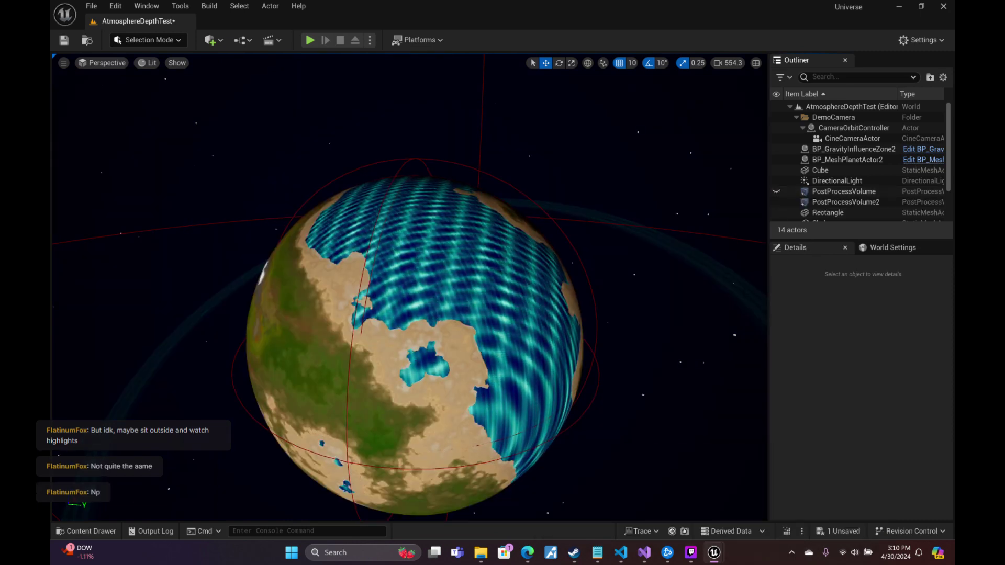
Duplicate the planet's ocean sphere, lock its scale proportions, and enlarge the copy to a scale of 439890.
click(515, 253)
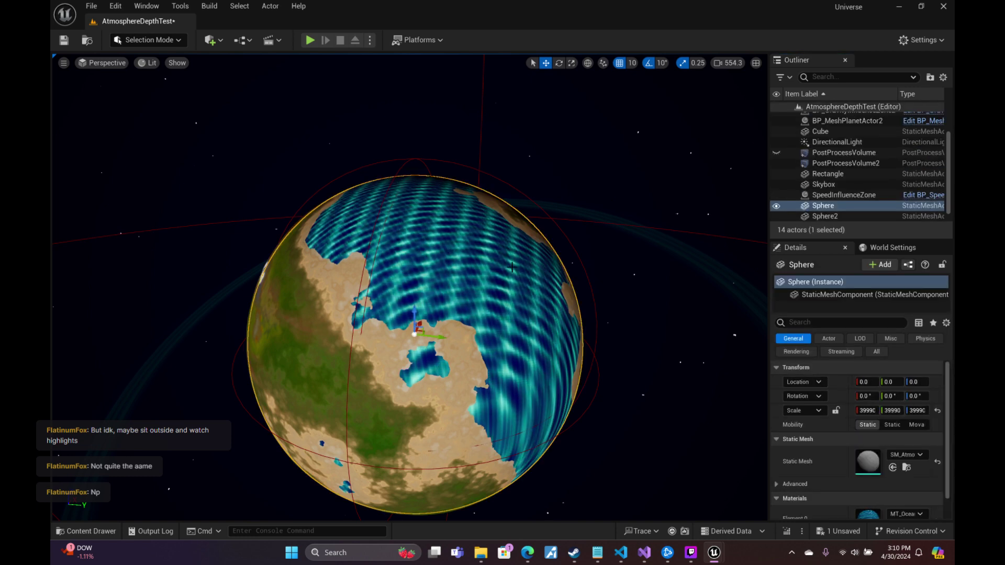
key(ctrl+d)
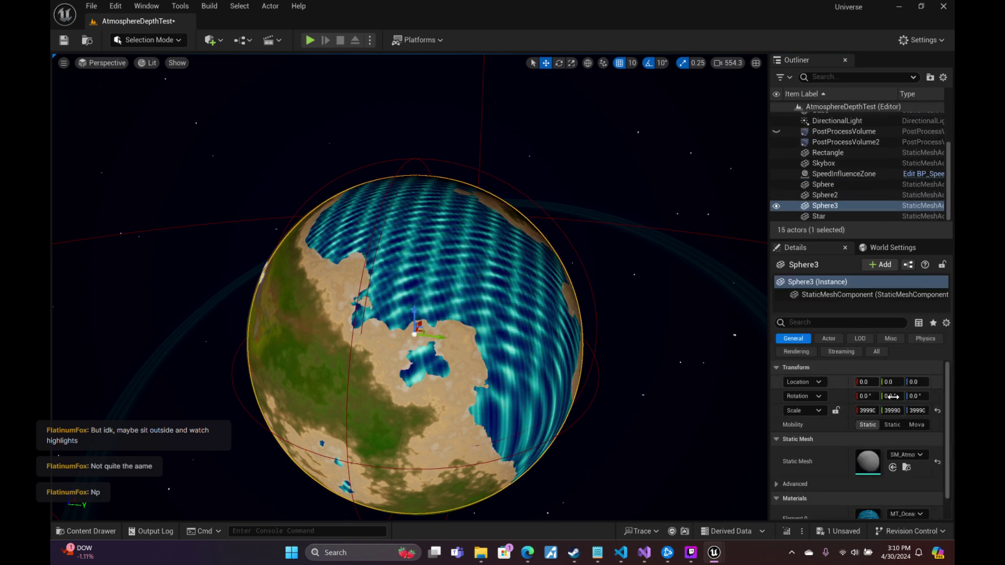
scroll(886, 451, down, 2)
scroll(897, 464, up, 2)
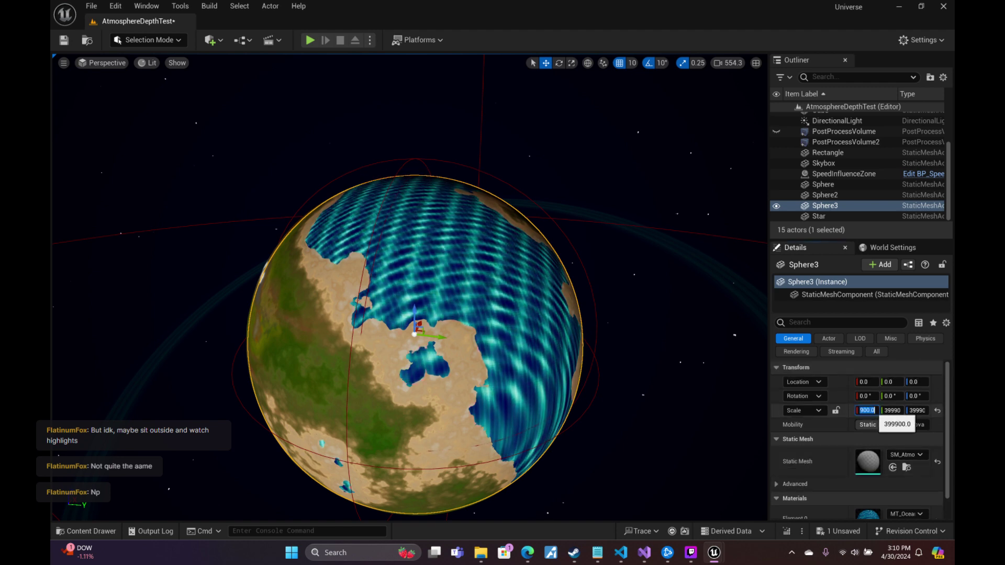
click(836, 411)
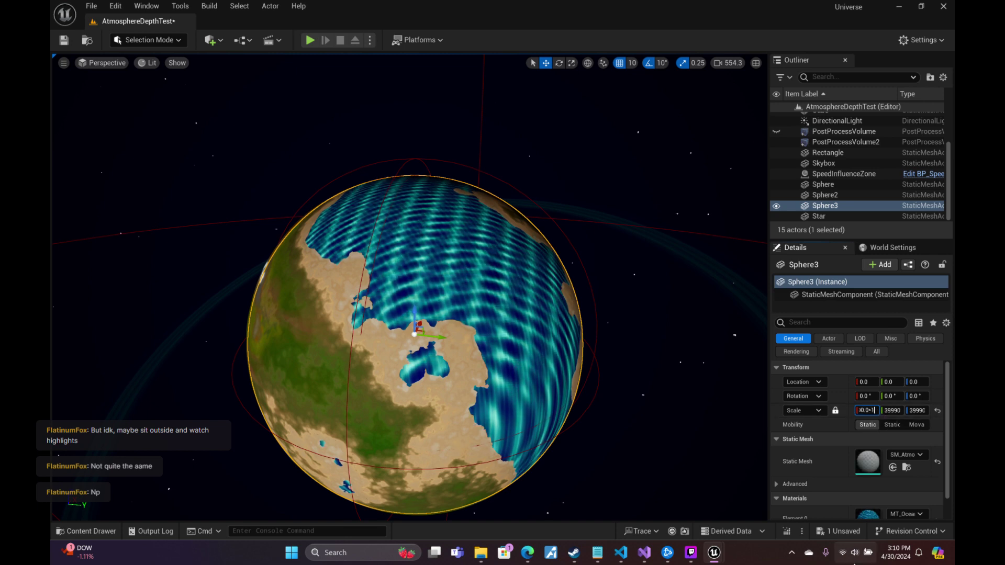
key(Return)
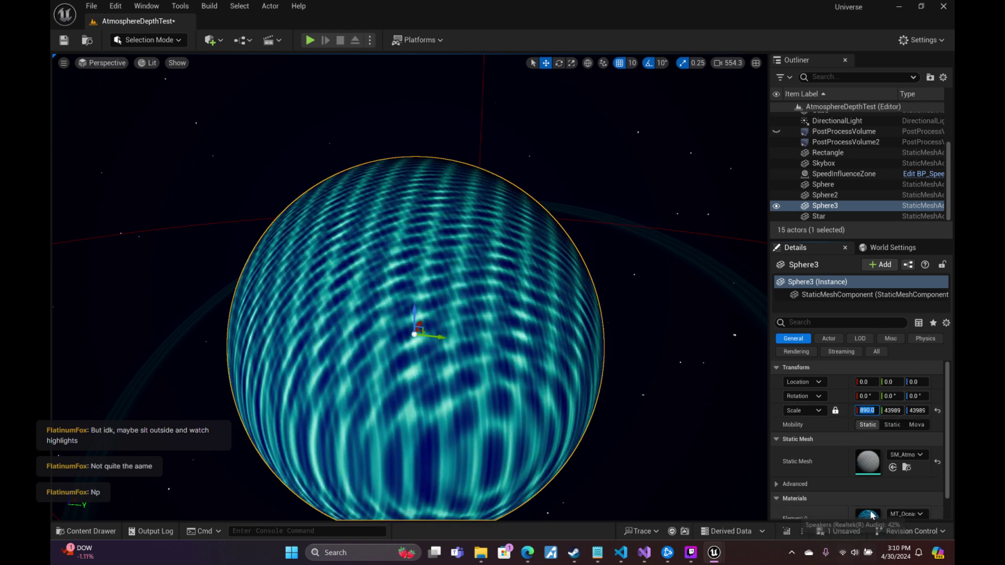
Assign the RM_Test material to Sphere3's Element 0 slot.
scroll(913, 484, down, 1)
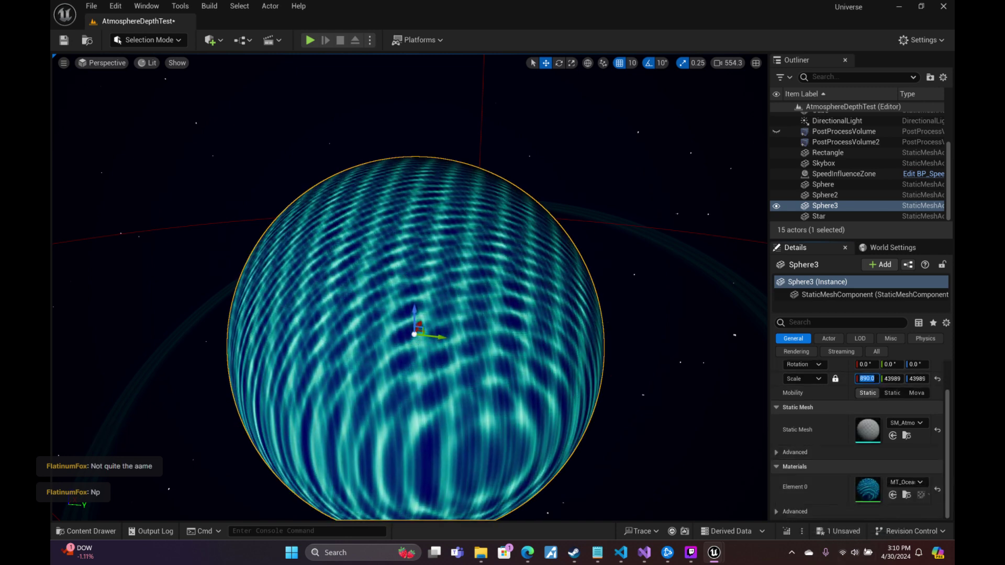
click(917, 485)
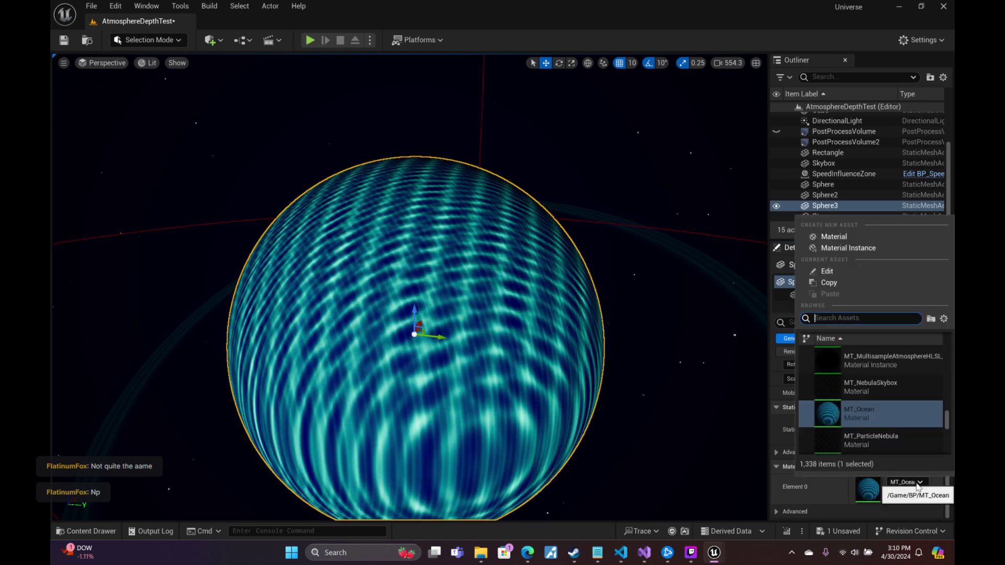
text(RMT)
key(BackSpace)
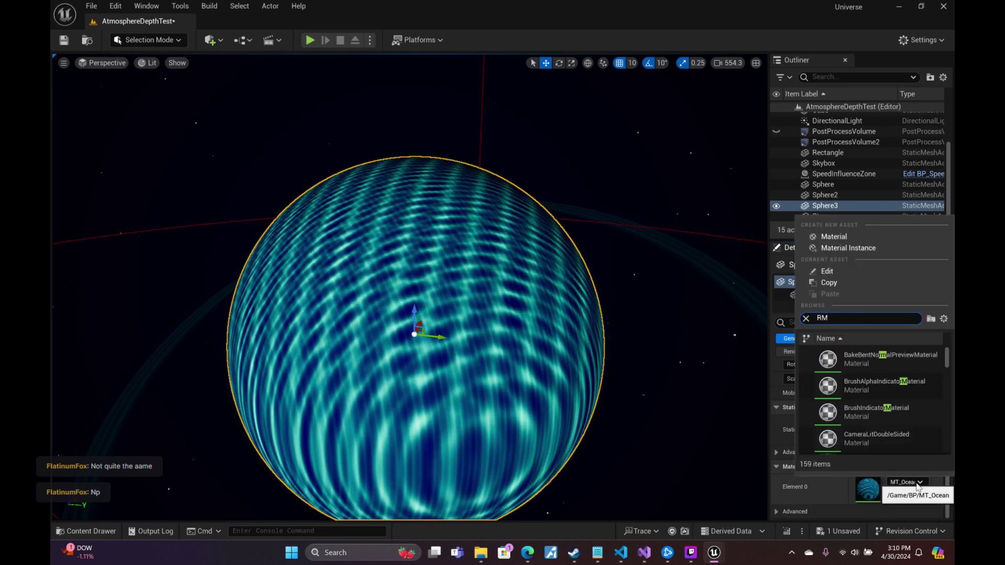
text(_t)
click(855, 360)
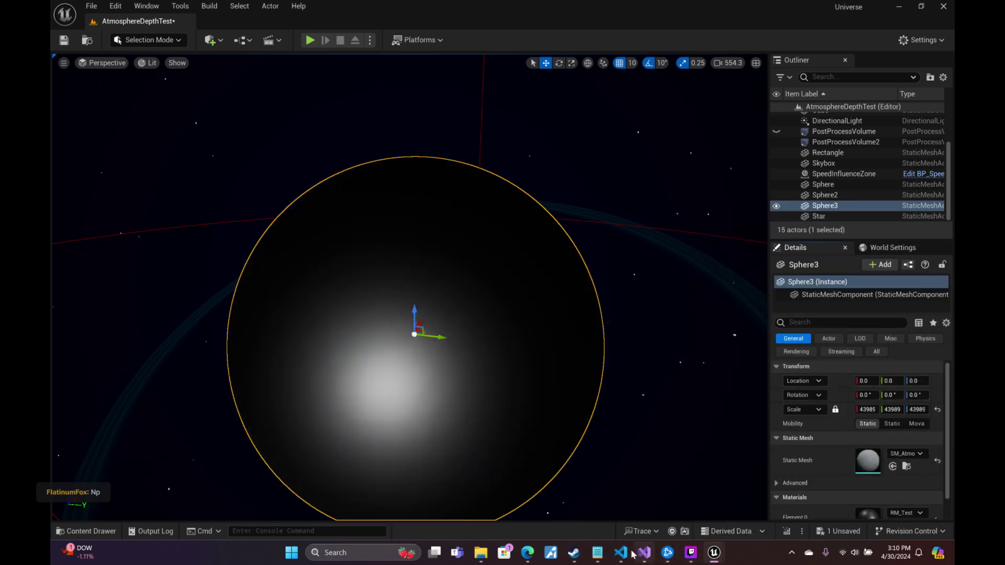
Save the RM_Test material to apply its changes, and inspect the enlarged sphere in the level from near and far.
click(713, 558)
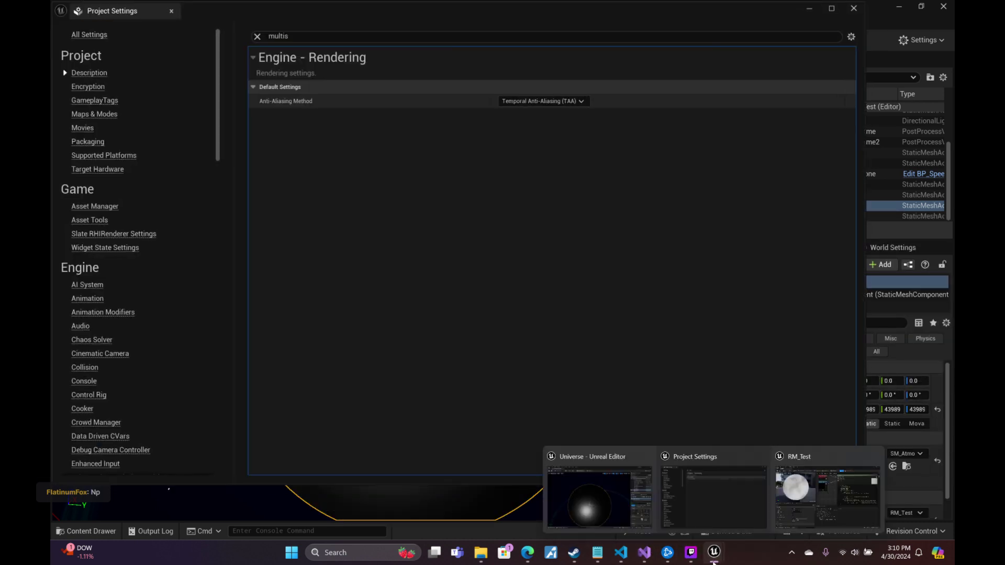
click(787, 486)
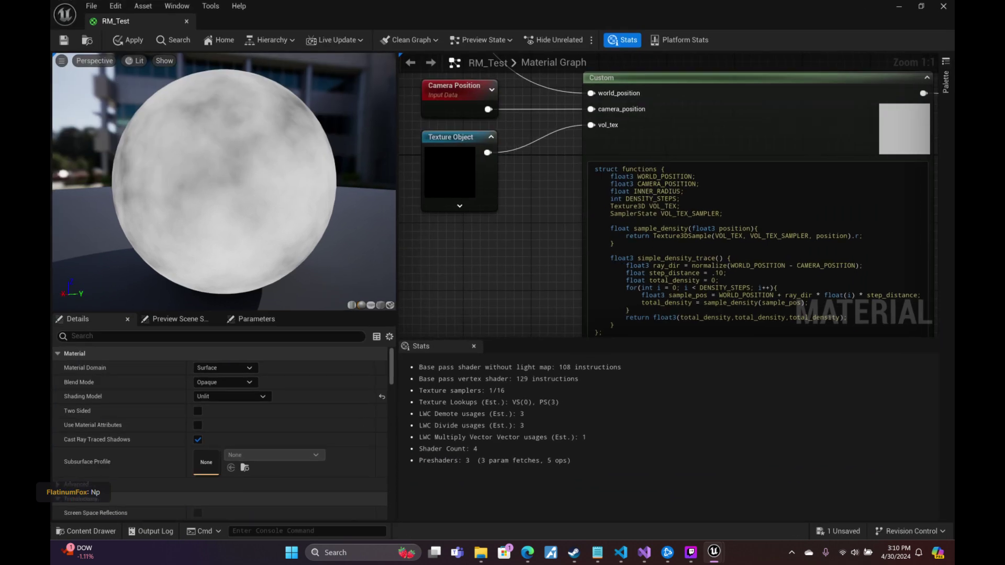
click(68, 44)
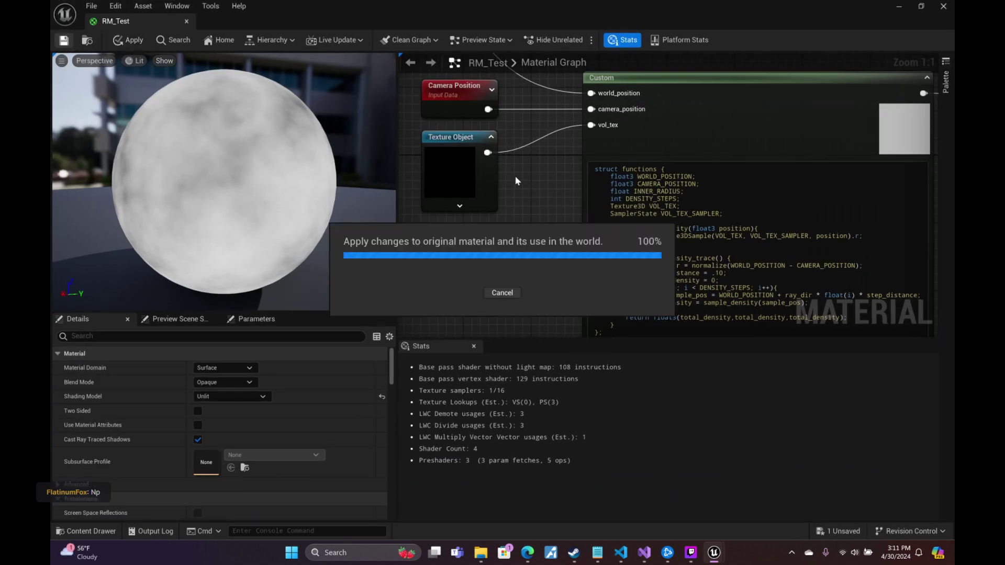
click(899, 6)
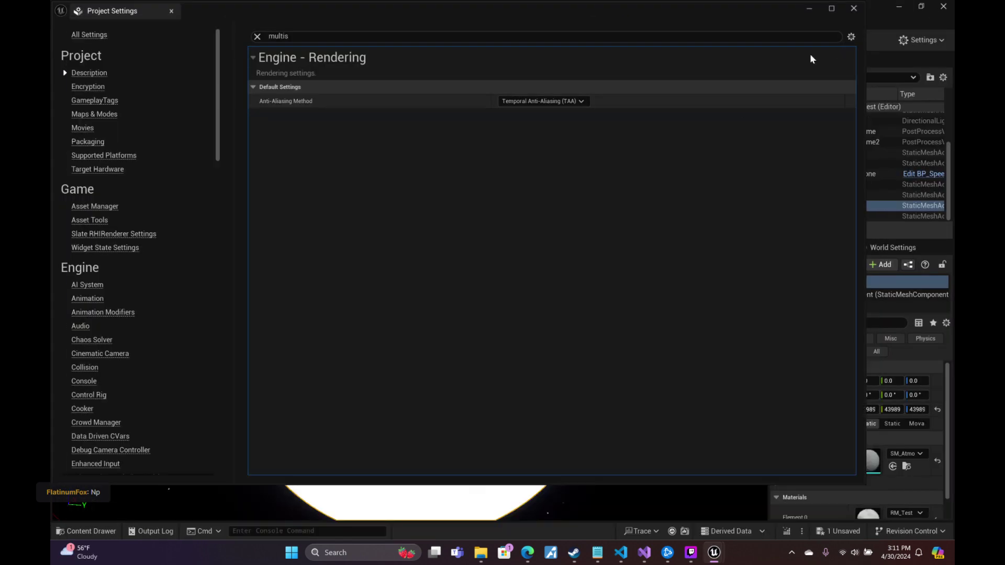
click(803, 11)
mouse_move(409, 287)
right_down()
mouse_move(356, 267)
mouse_move(314, 309)
mouse_move(259, 321)
mouse_move(165, 305)
mouse_move(283, 322)
mouse_move(314, 304)
mouse_move(377, 303)
right_up()
scroll(207, 317, down, 4)
key(s)
scroll(244, 319, up, 5)
key(w)
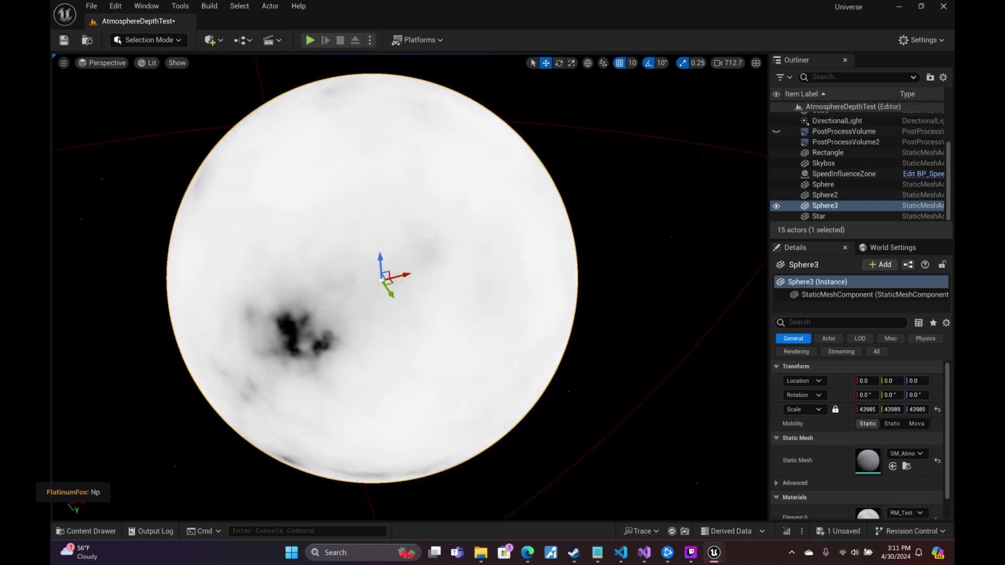
Reopen the RM_Test material and add a Scene Color node between the Custom node and the material output.
mouse_move(714, 552)
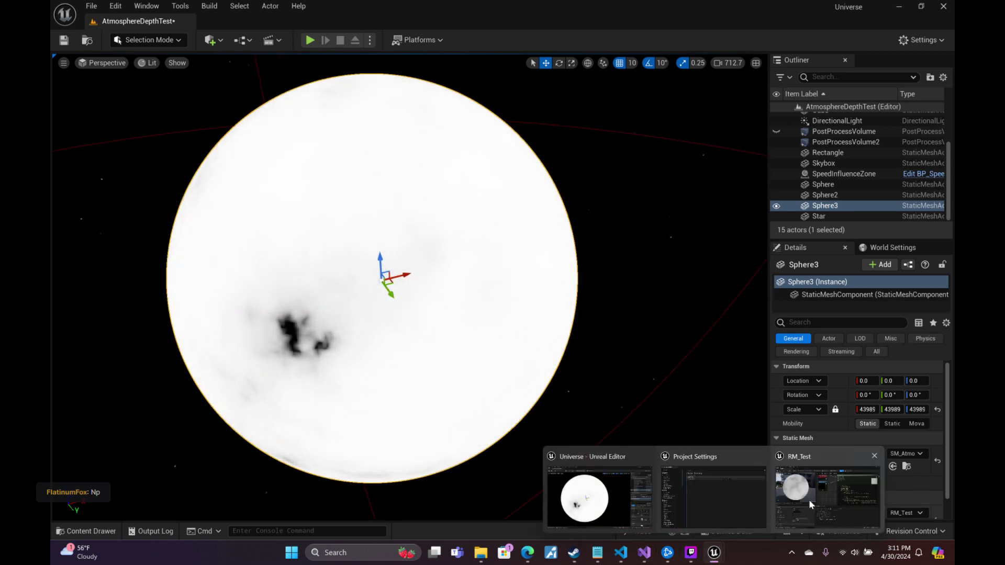
click(809, 499)
right_drag(566, 262, 163, 182)
scroll(707, 219, down, 1)
right_drag(708, 220, 730, 280)
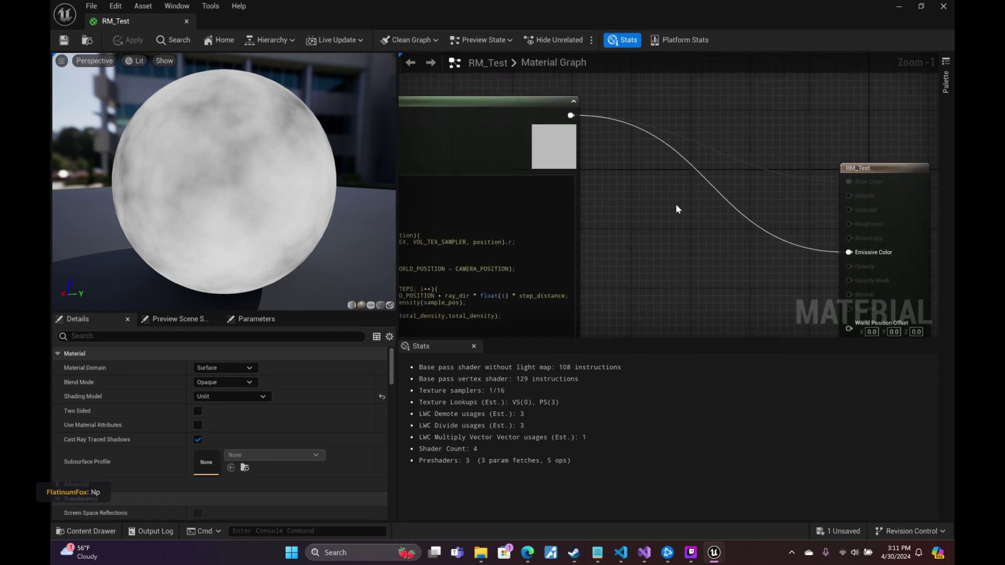
right_click(675, 206)
text(scene)
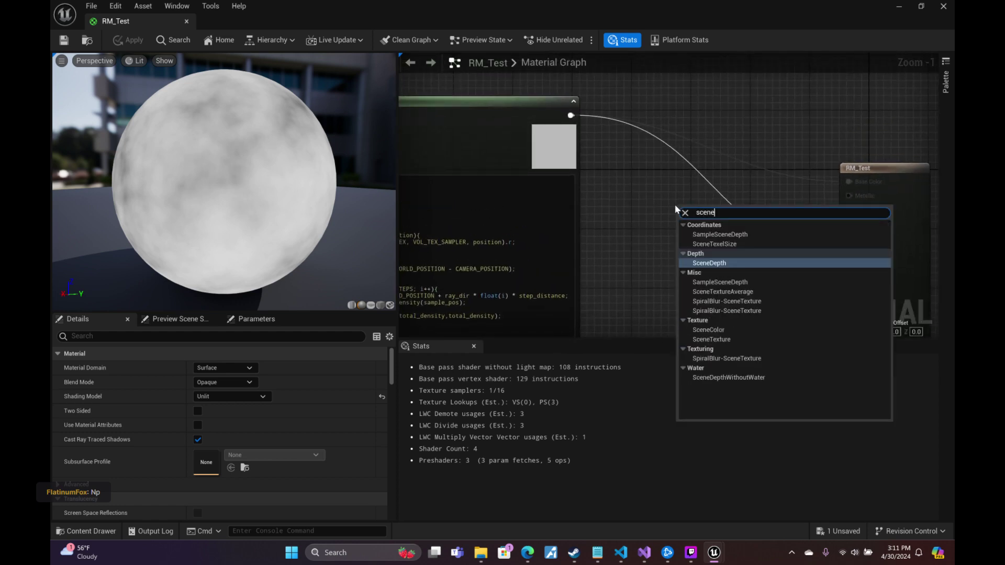
key(Down)
key(Down)
key(Down)
key(Return)
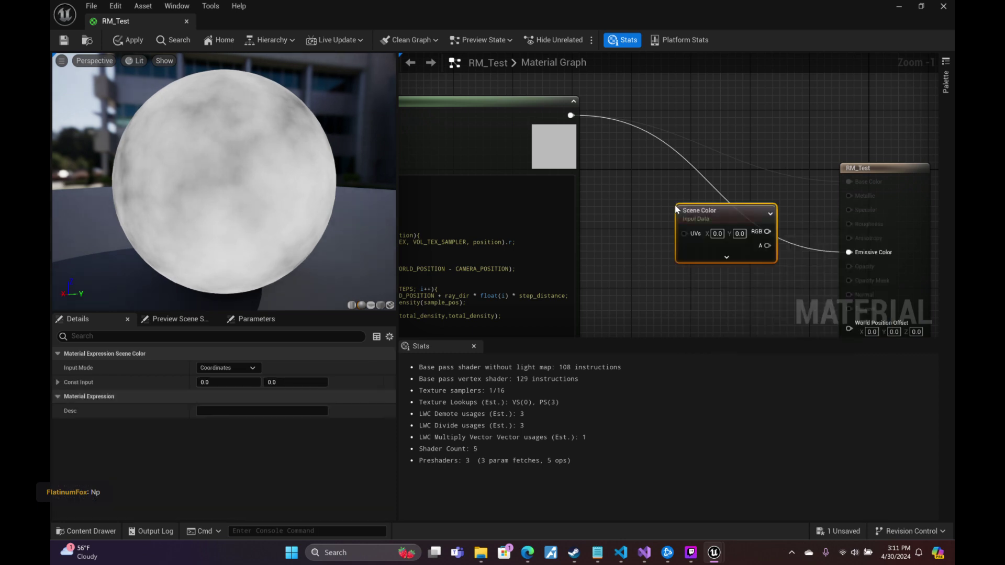
drag(713, 212, 685, 255)
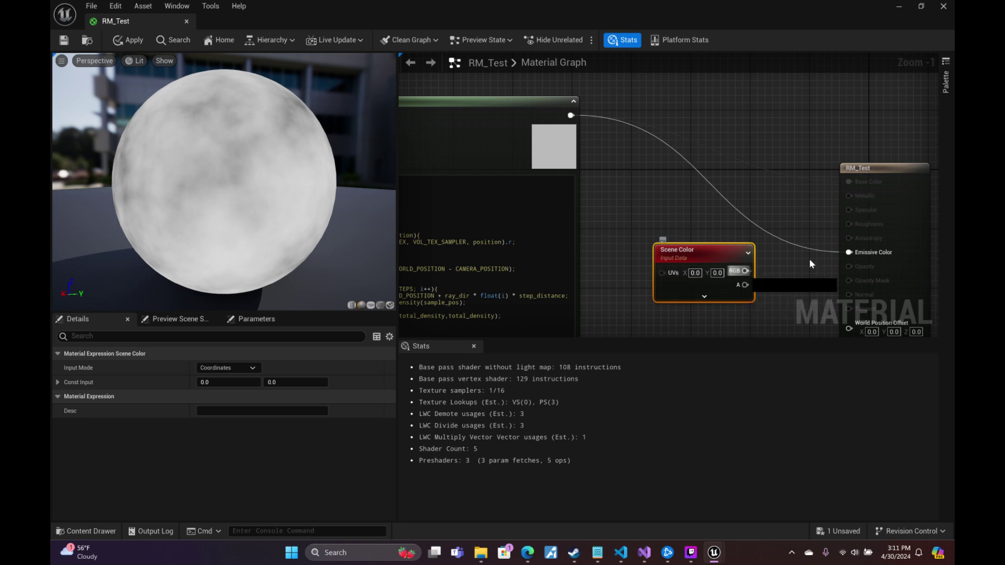
Connect Scene Color's RGB output to Emissive Color, set the material's Blend Mode to Translucent, and check the preview.
drag(852, 253, 849, 252)
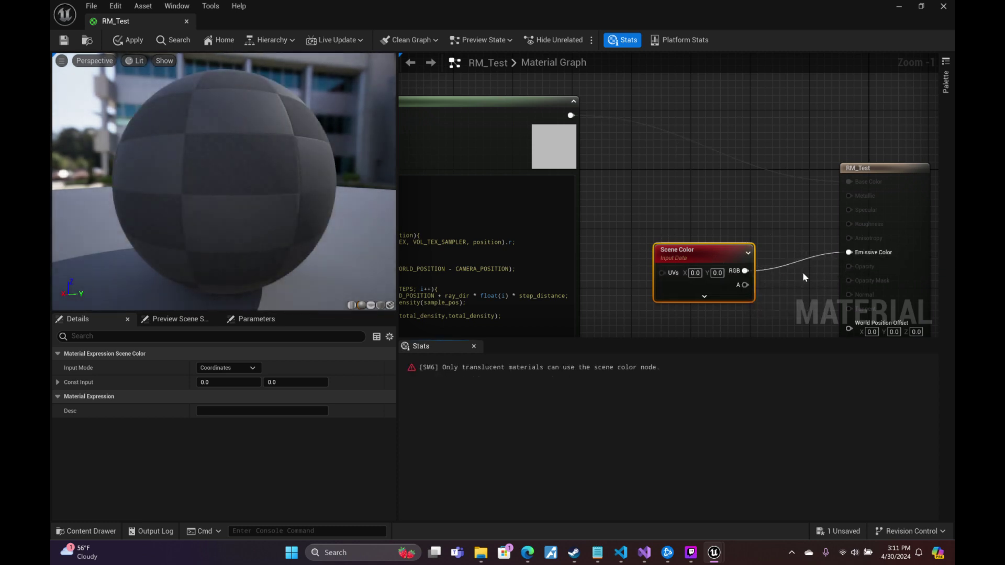
click(907, 193)
click(256, 396)
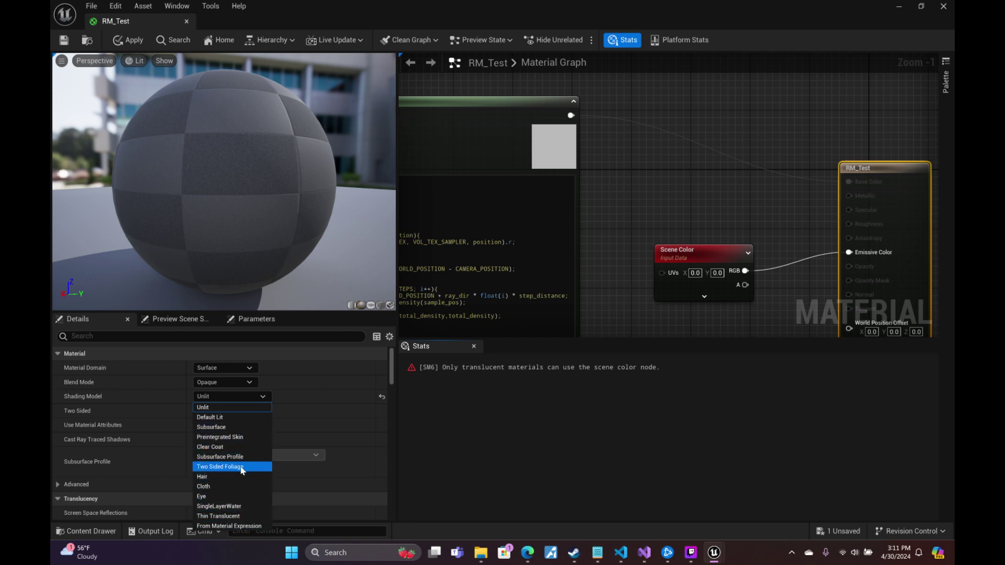
click(243, 382)
click(234, 413)
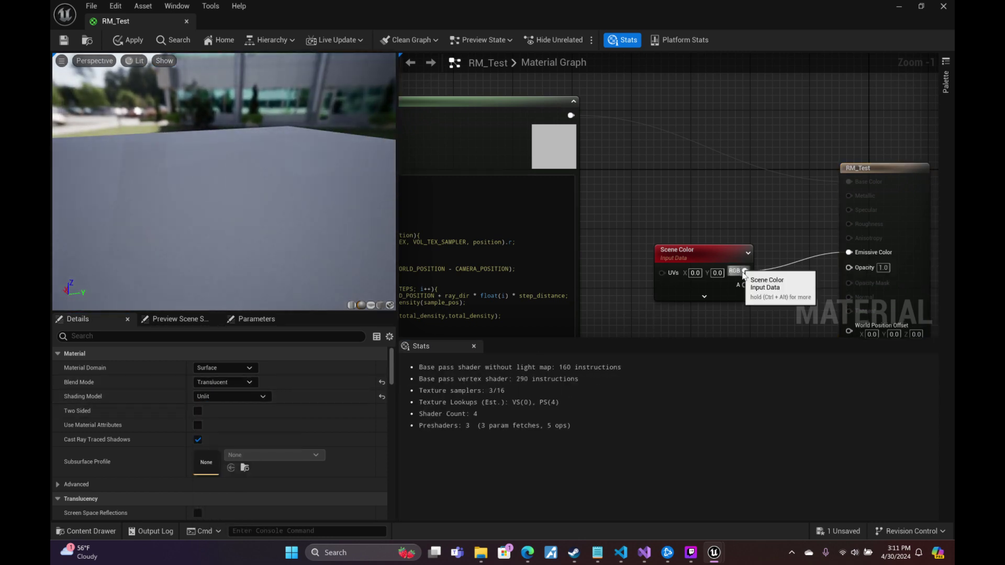
drag(767, 266, 767, 267)
drag(365, 262, 277, 225)
drag(224, 181, 349, 191)
Add a vector parameter above the Scene Color node and set its default color to white (1.0, 1.0, 1.0).
drag(686, 246, 633, 238)
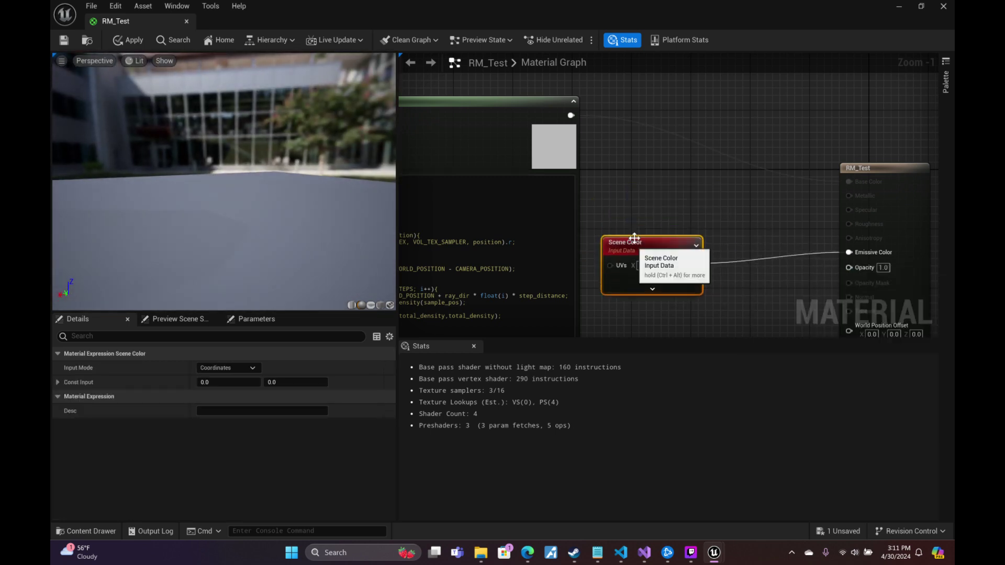
right_drag(649, 185, 649, 261)
right_click(667, 168)
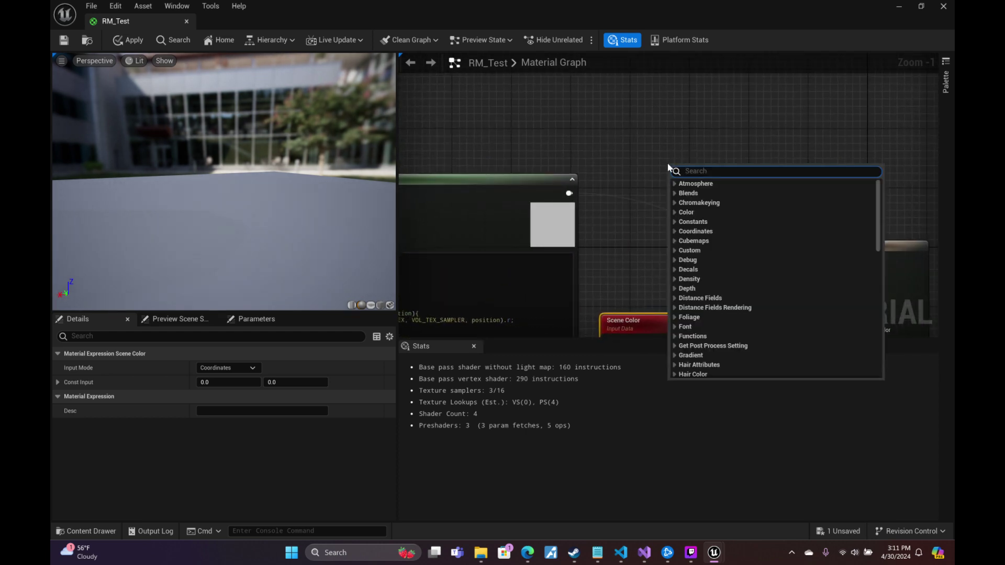
text(vec)
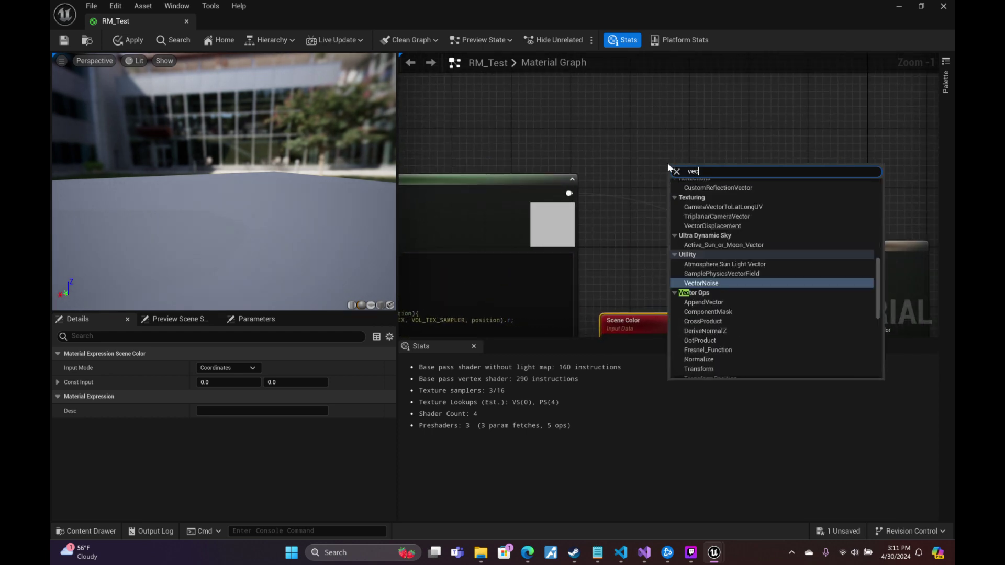
text(torp)
key(Return)
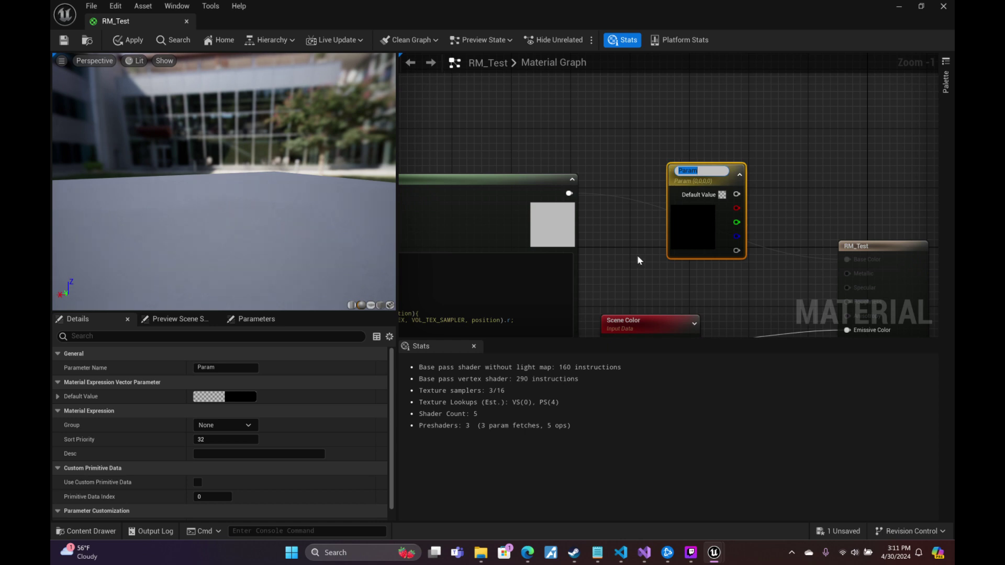
click(239, 396)
drag(387, 377, 391, 297)
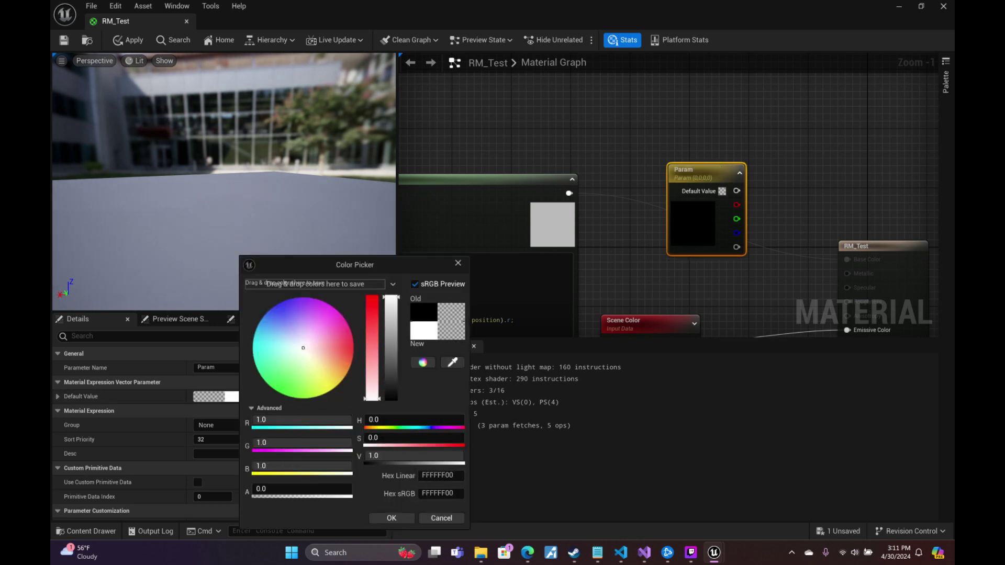
click(405, 521)
Move the white vector parameter aside and add a LinearInterpolate node next to it.
right_drag(725, 311, 667, 294)
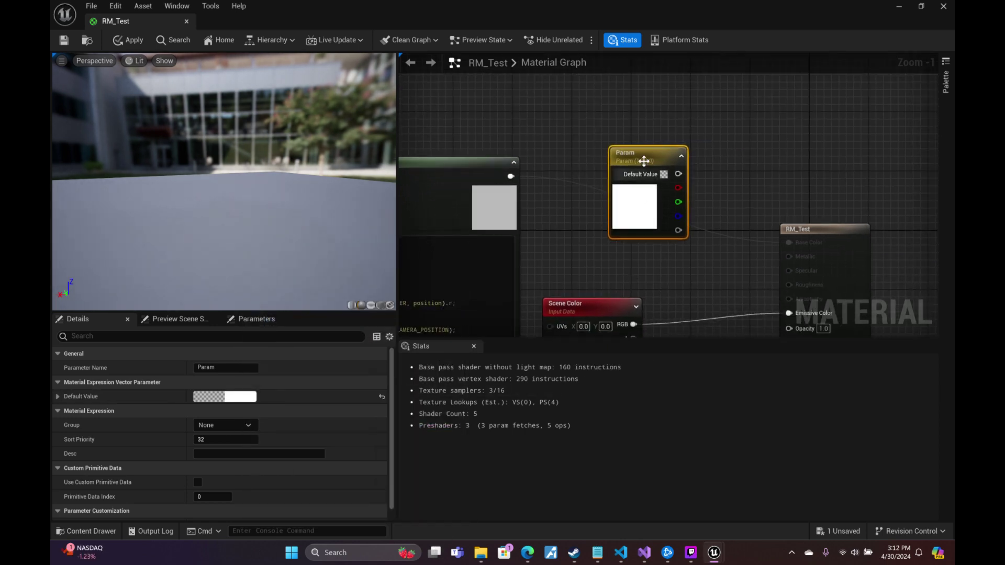
drag(643, 160, 606, 124)
right_click(672, 191)
text(ler)
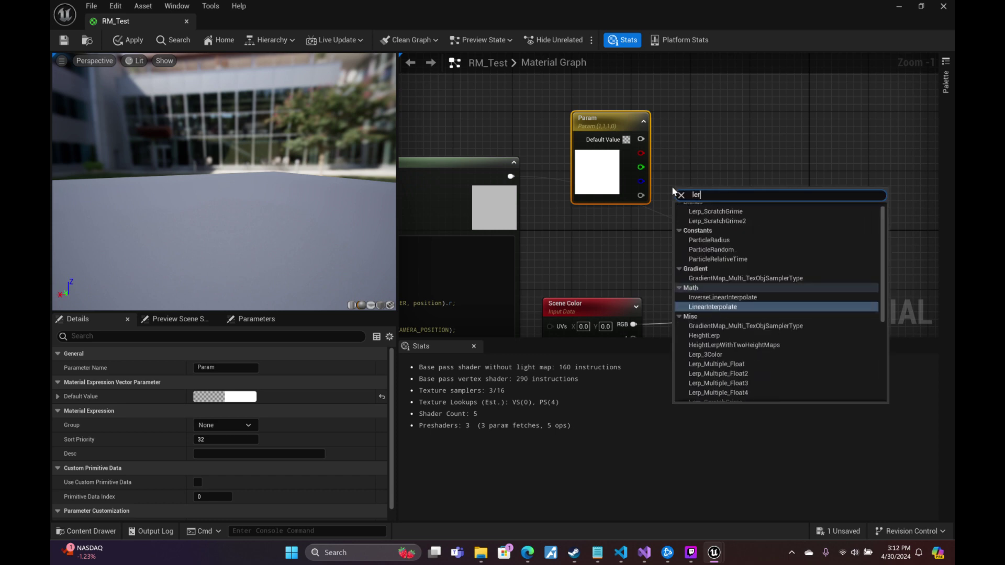
key(Return)
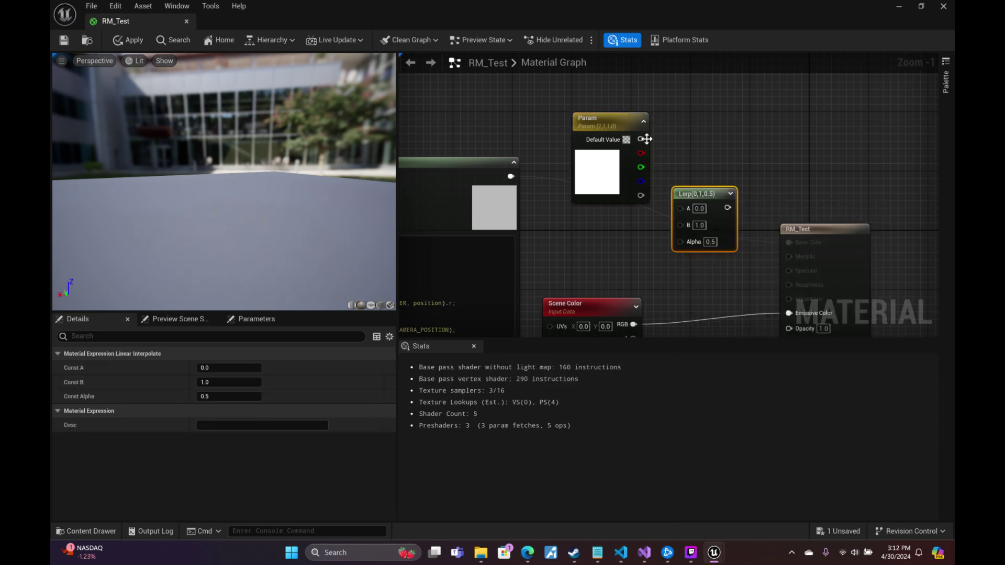
Wire Param to Lerp A, Scene Color RGB to B, the Custom output to Alpha and the Lerp result to Emissive Color, and check the preview.
drag(641, 139, 681, 208)
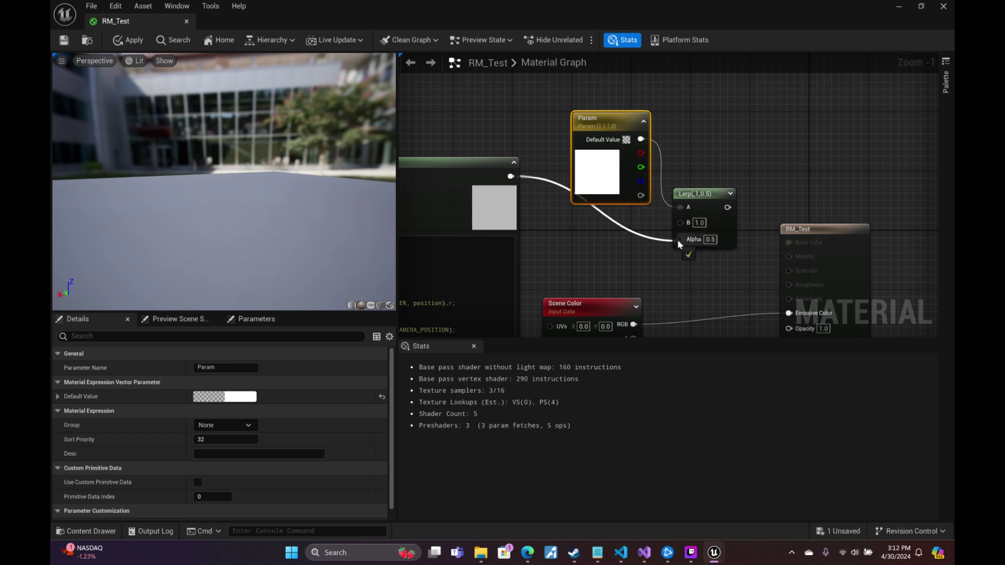
drag(677, 240, 680, 239)
drag(633, 325, 682, 220)
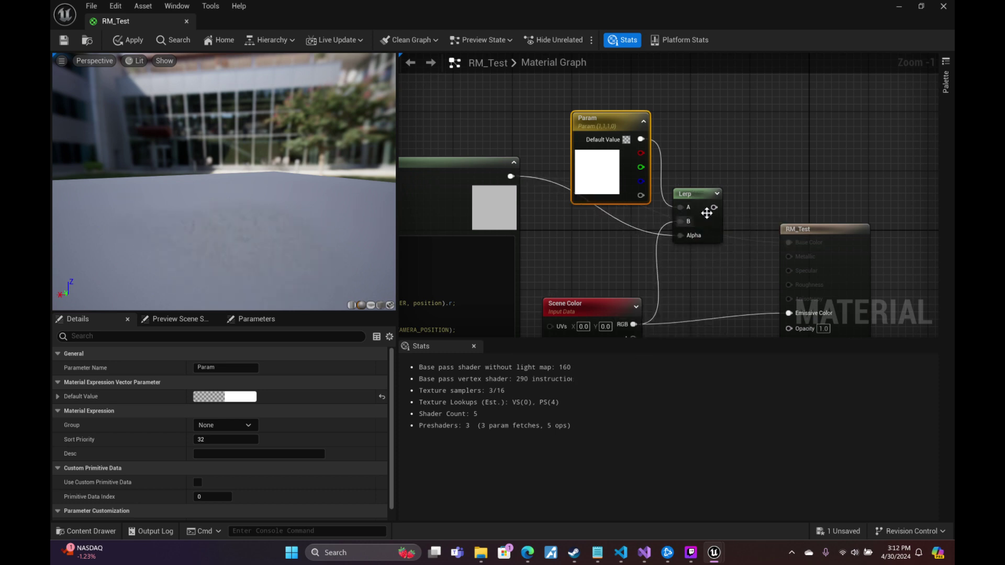
drag(786, 314, 787, 313)
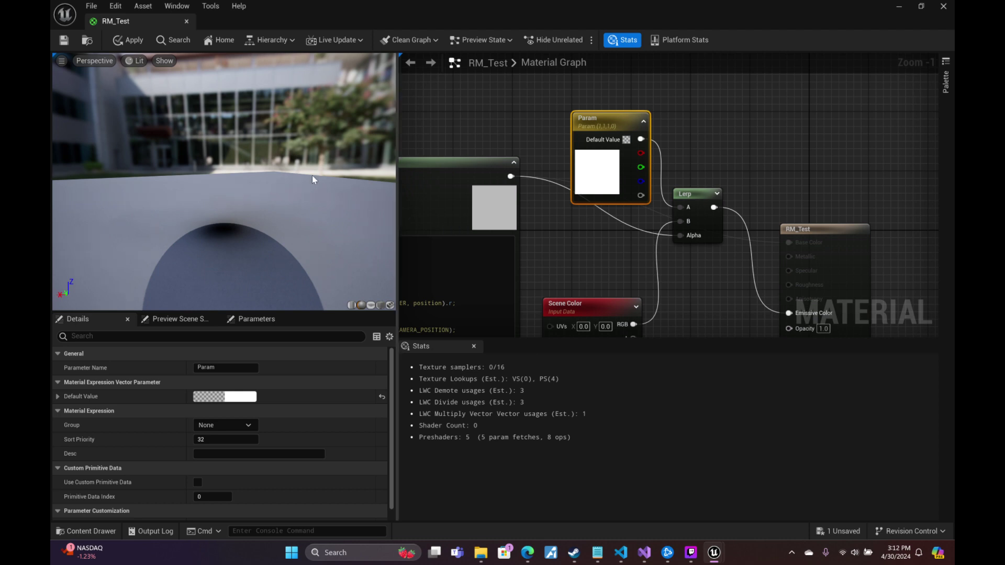
mouse_move(311, 175)
mouse_down()
mouse_move(261, 210)
mouse_move(306, 171)
mouse_up()
right_drag(306, 171, 306, 162)
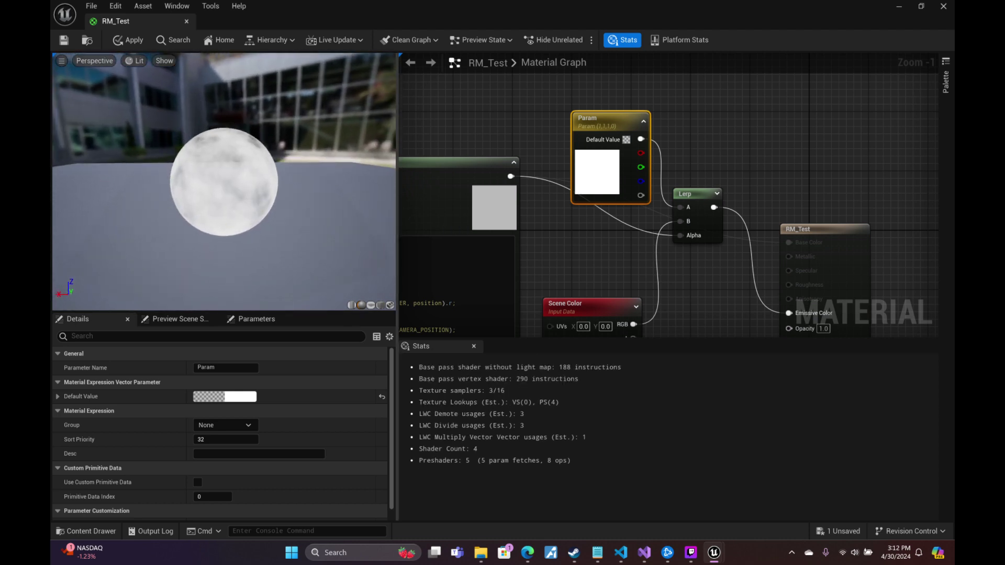
scroll(303, 168, up, 6)
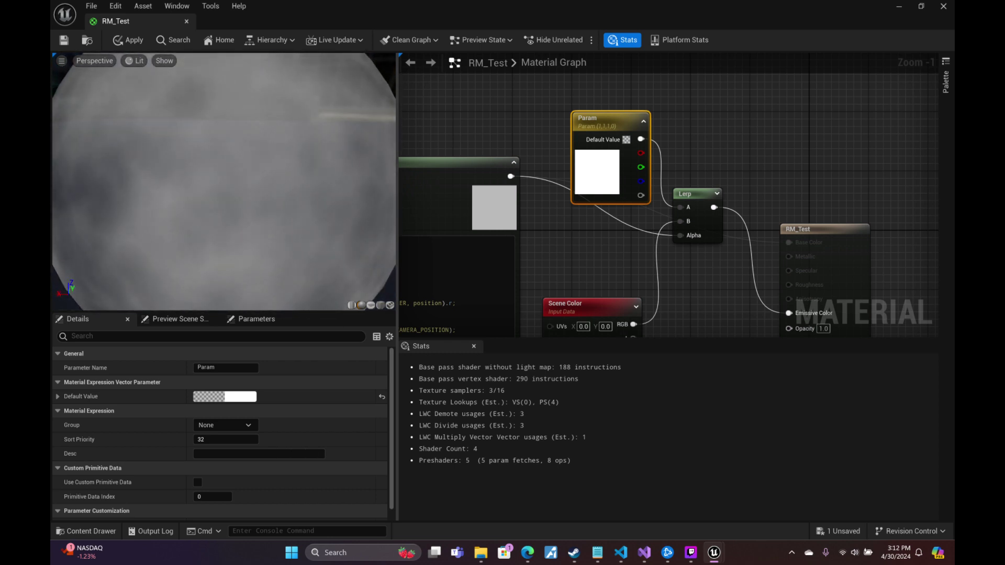
mouse_move(303, 168)
mouse_down()
mouse_move(240, 168)
mouse_move(303, 171)
mouse_up()
right_drag(303, 171, 303, 223)
drag(303, 171, 250, 171)
Set step_distance to .01 in the Custom node's code, check the preview sphere, and save the material.
right_drag(584, 239, 852, 168)
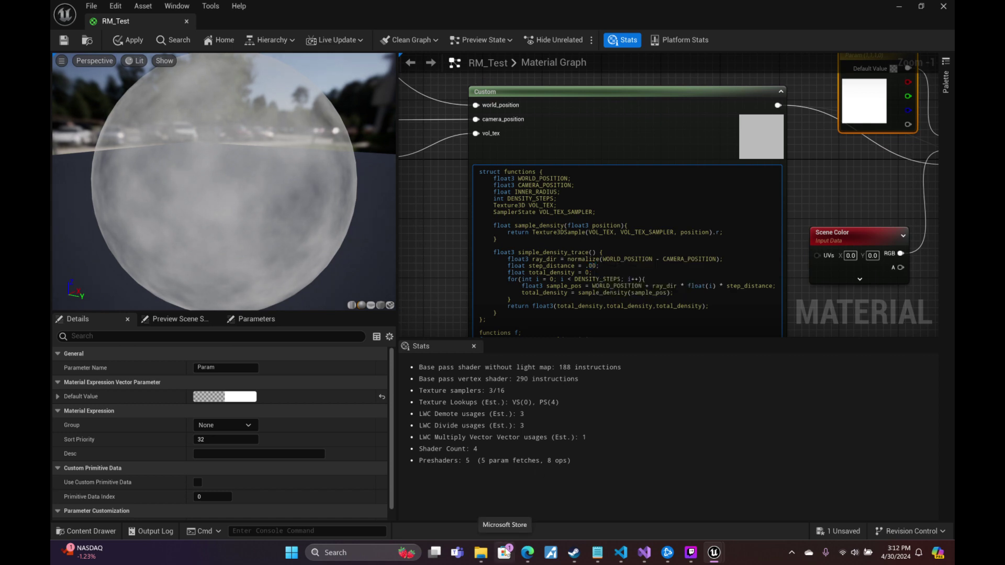
click(670, 83)
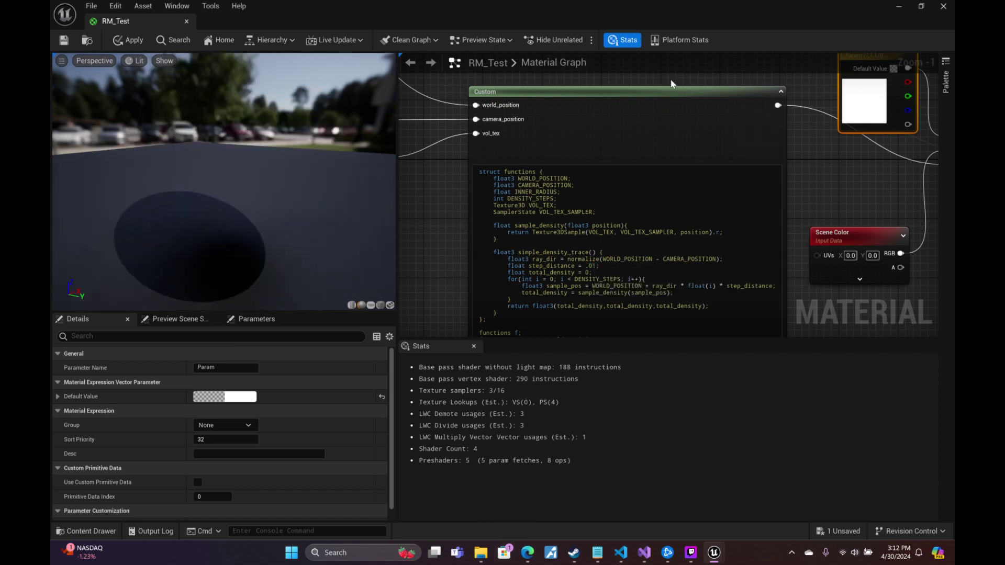
drag(314, 152, 183, 94)
mouse_move(283, 176)
mouse_down()
mouse_move(293, 168)
mouse_move(283, 176)
mouse_up()
click(64, 41)
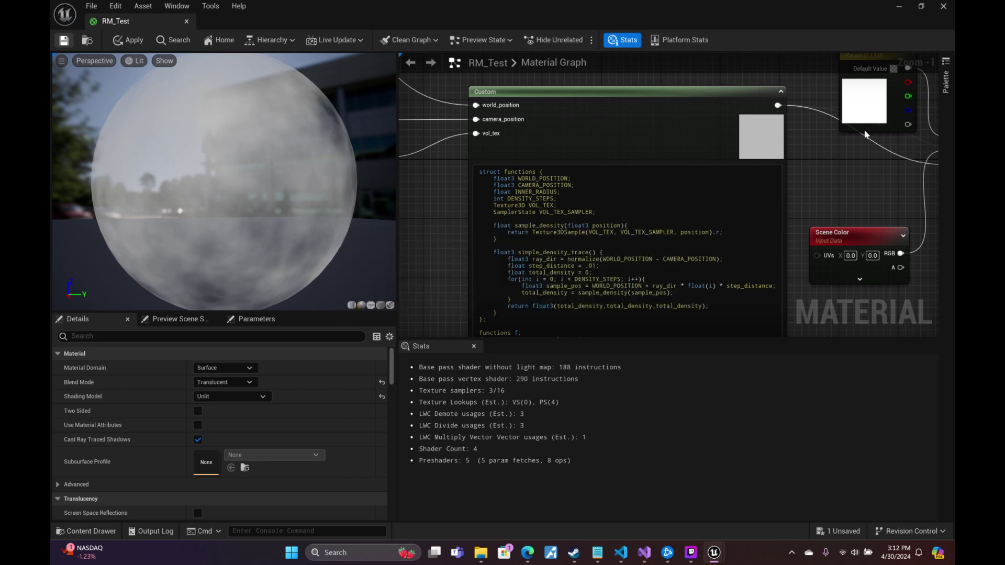
Return to the AtmosphereDepthTest level and examine Sphere3's translucent surface up close.
click(898, 7)
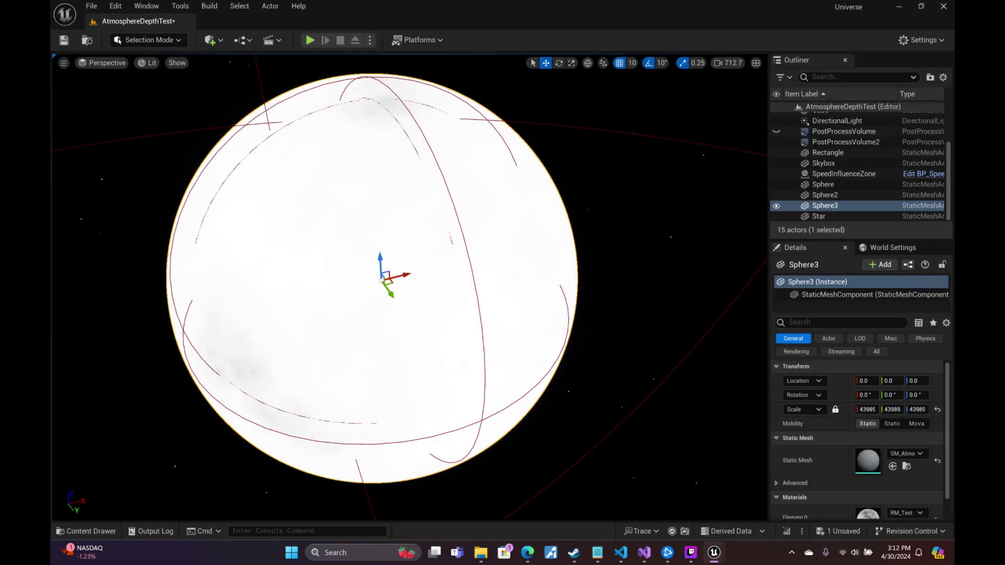
key(w)
right_drag(242, 153, 244, 118)
scroll(408, 288, up, 4)
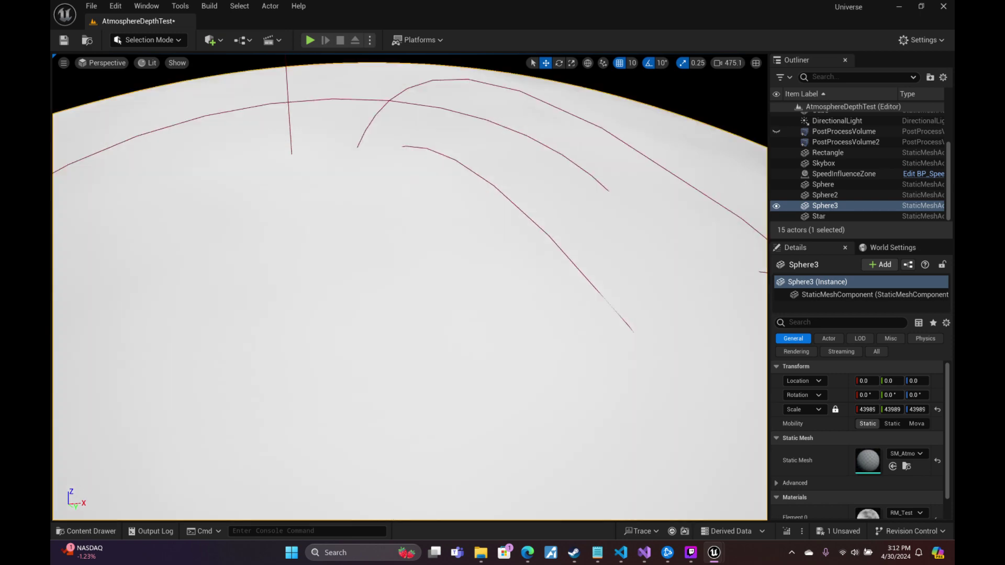
Examine Sphere3's surface from different distances and angles in the level, and return to the RM_Test material.
key(s)
scroll(408, 293, up, 3)
right_drag(409, 288, 435, 348)
key(w)
key(s)
scroll(418, 350, up, 1)
mouse_move(714, 552)
click(802, 507)
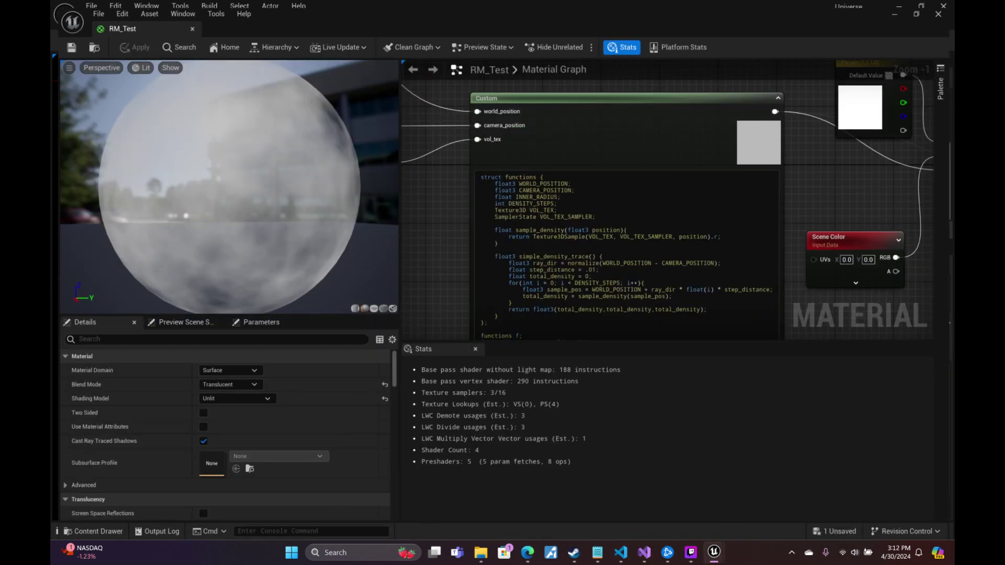
Review the RM_Test material's blend and shading model options, and set its Material Domain to Post Process.
scroll(533, 242, up, 2)
click(702, 205)
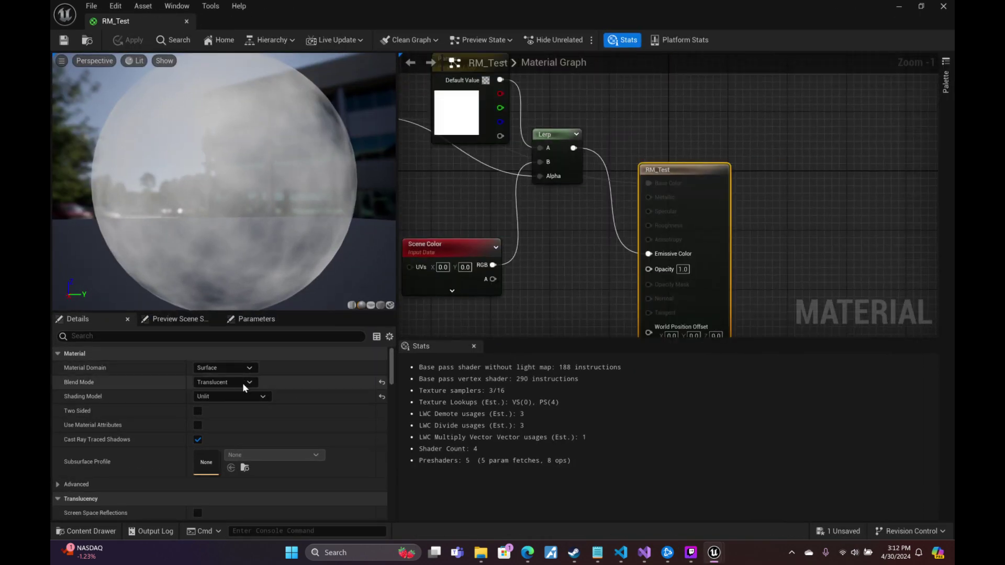
click(242, 384)
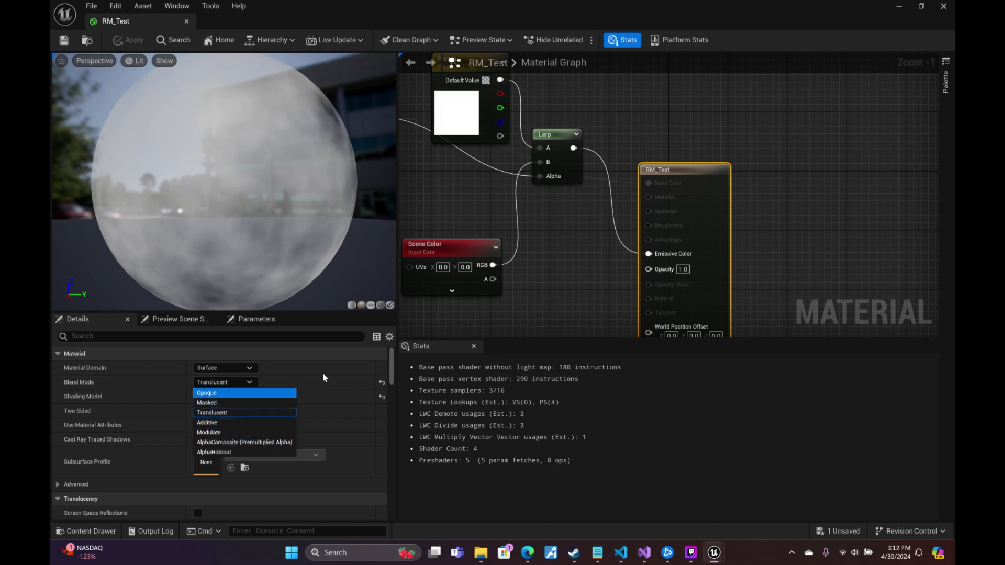
click(323, 377)
click(247, 396)
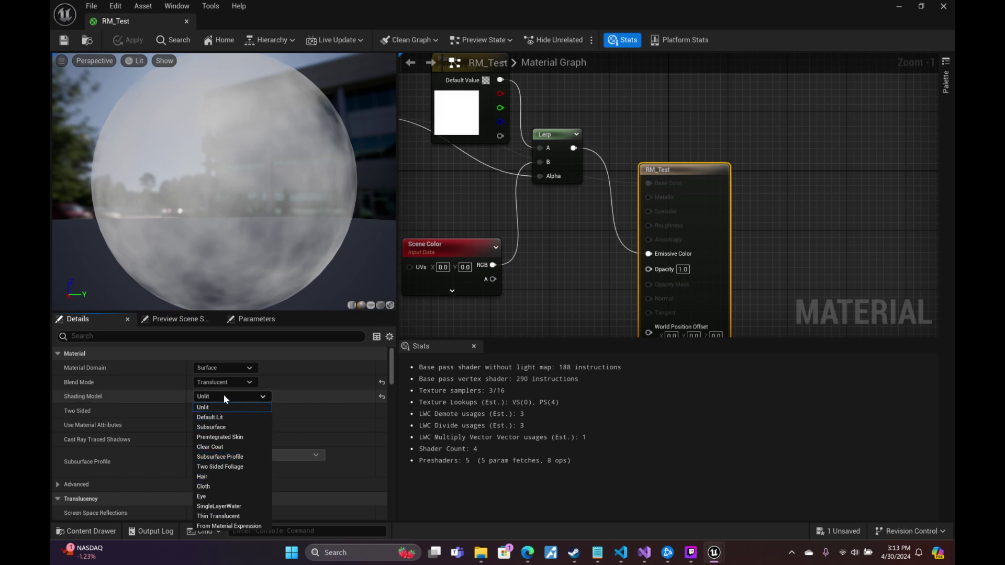
click(243, 381)
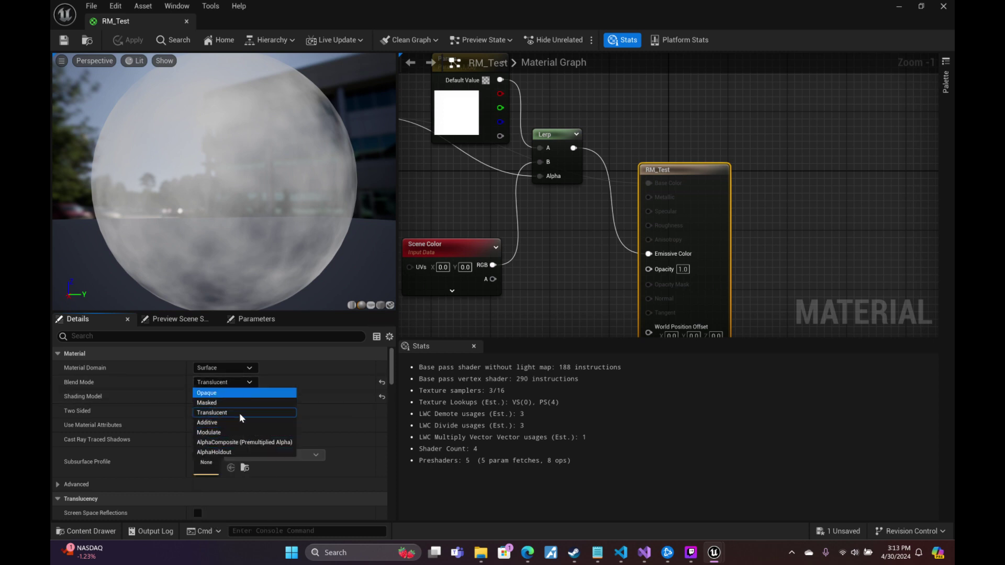
click(225, 368)
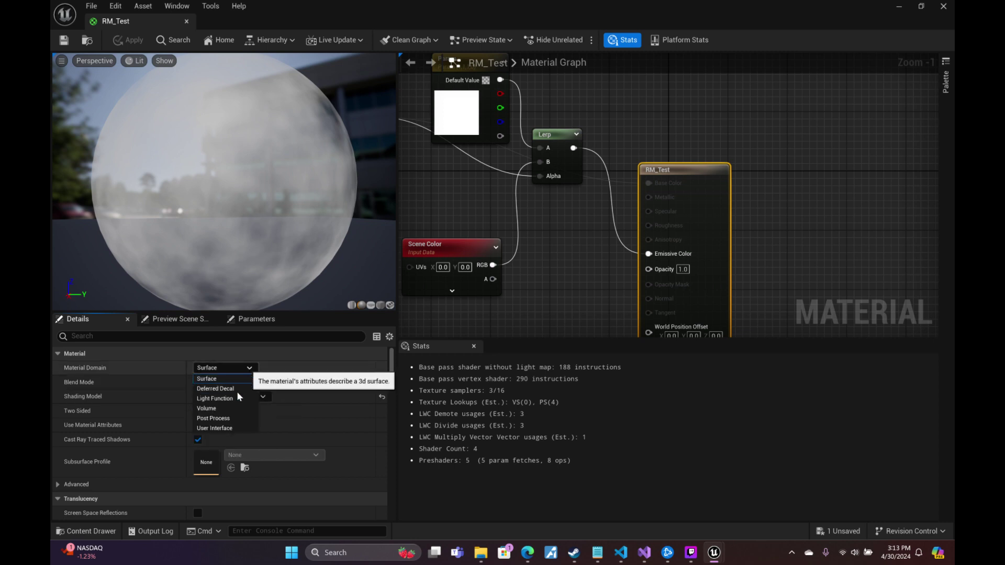
click(214, 418)
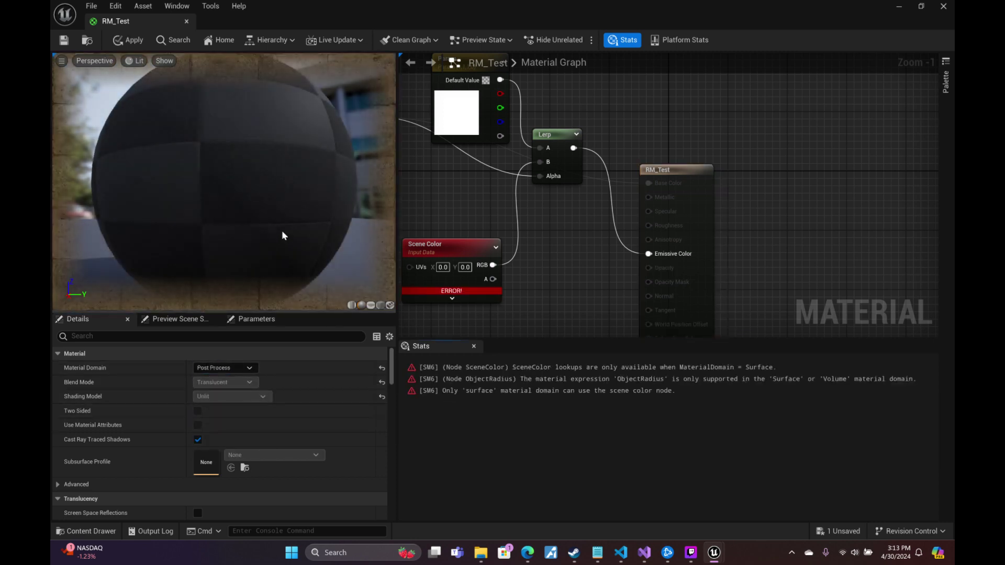
Move the Scene Color node slightly aside and open the list of addable nodes in the space below it.
right_drag(443, 246, 606, 257)
drag(605, 257, 635, 271)
right_drag(735, 314, 701, 213)
right_click(617, 243)
text(postpr)
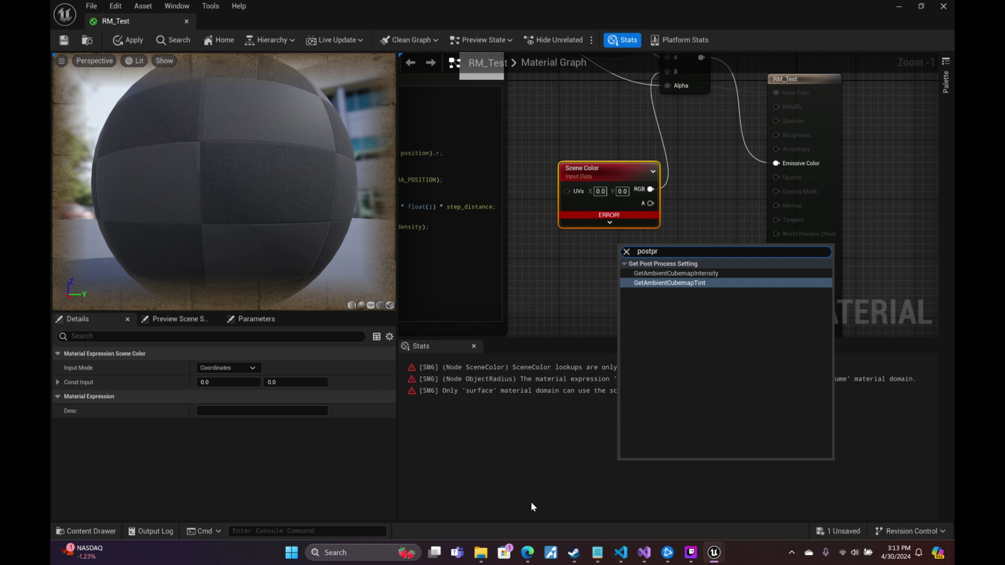
key(BackSpace)
key(BackSpace)
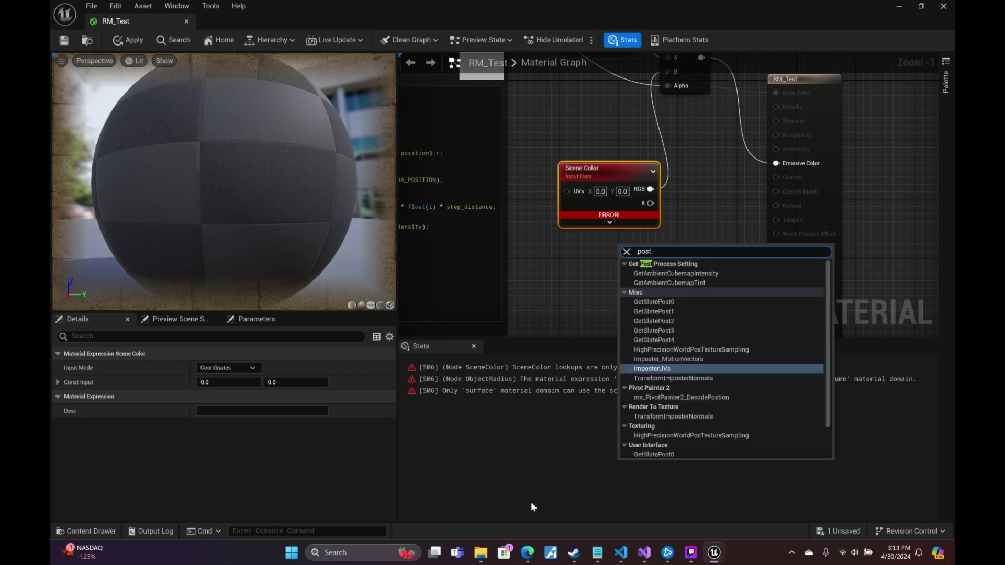
key(Down)
key(Down)
key(Down)
key(Down)
key(Down)
key(Down)
key(Down)
key(Down)
key(Down)
key(Down)
key(Down)
key(Down)
key(Down)
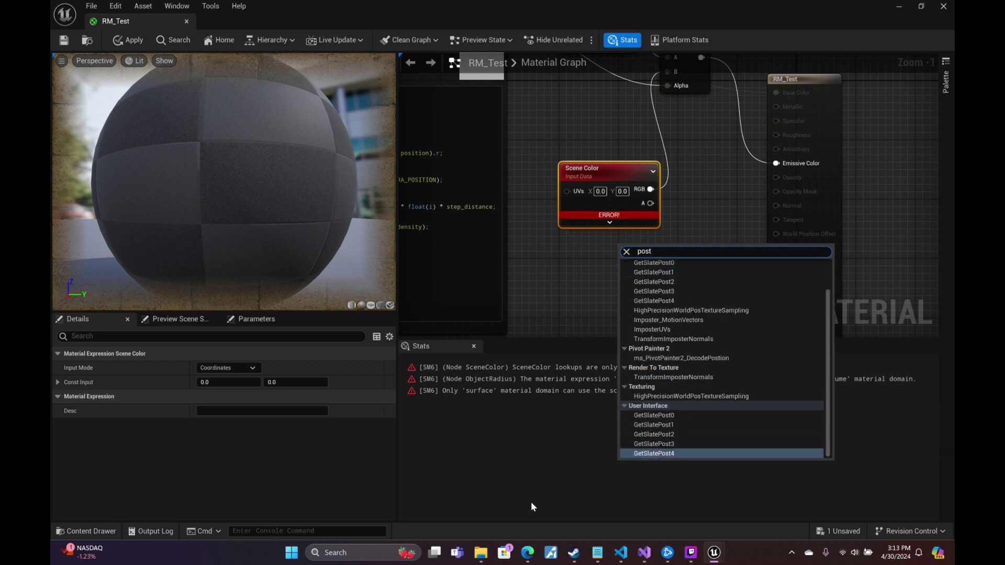
key(BackSpace)
key(BackSpace)
key(BackSpace)
key(BackSpace)
Add a SceneTexture node below Scene Color and set its Scene Texture Id to PostProcessInput0.
text(scen)
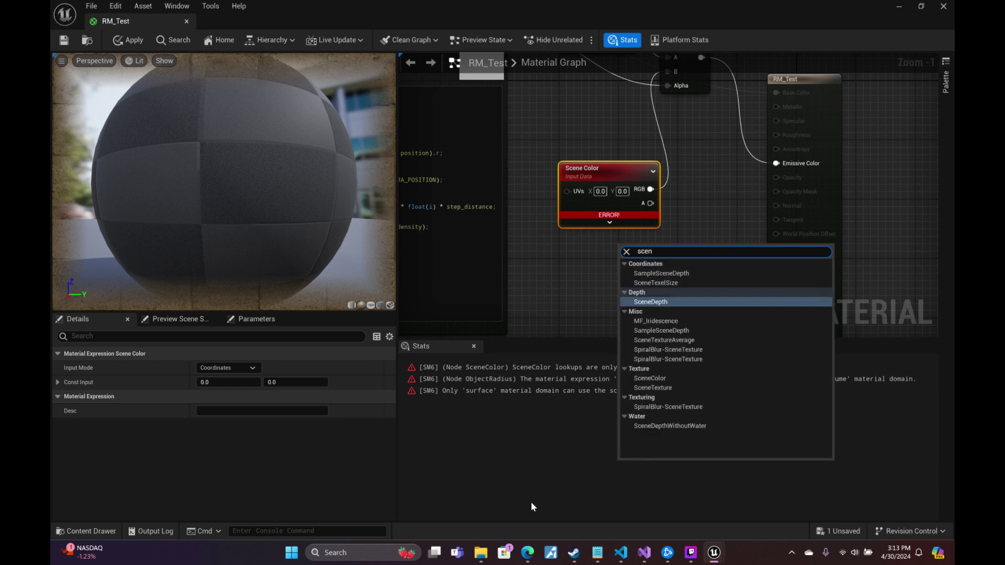
text(ete)
key(Return)
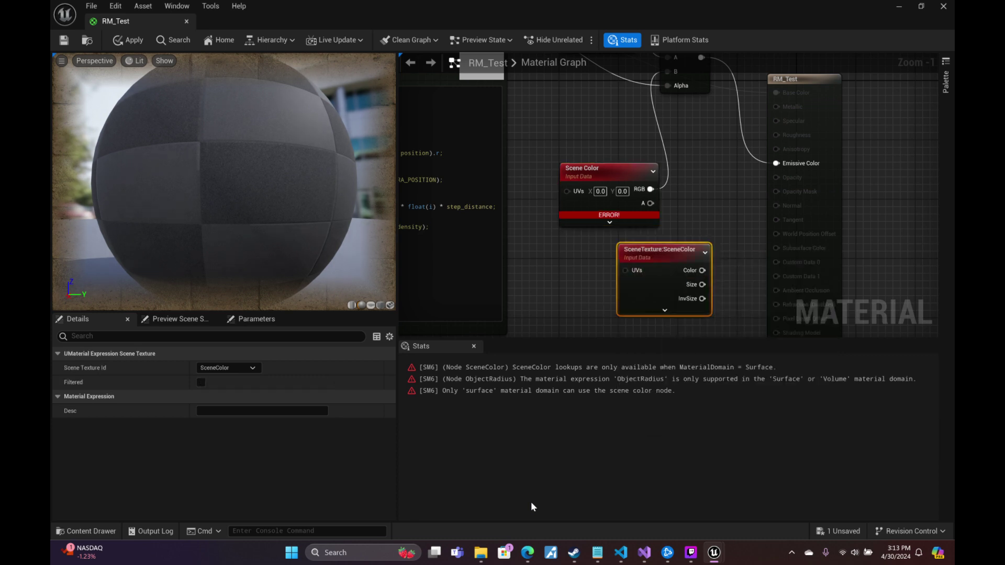
click(241, 368)
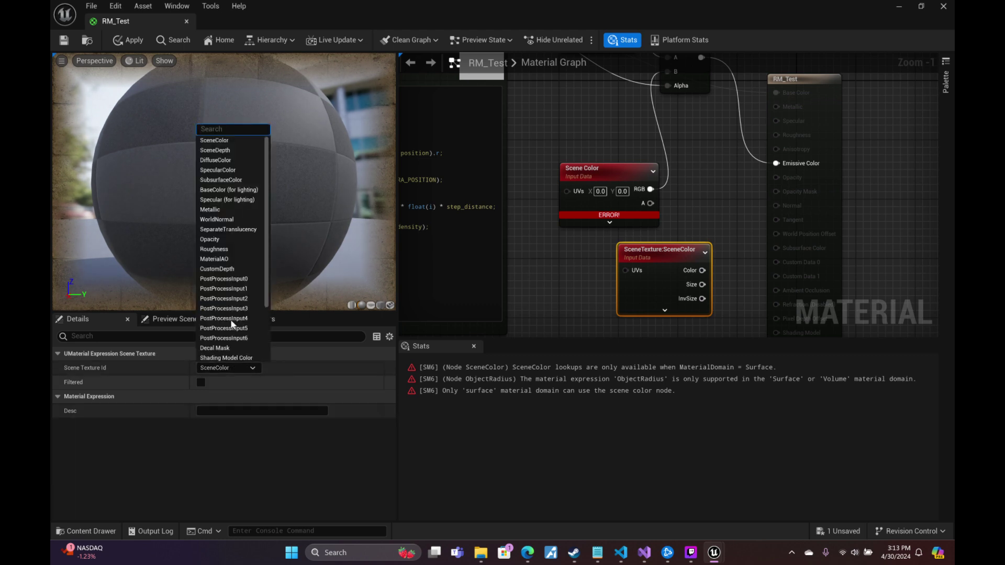
click(250, 287)
Wire the SceneTexture Color output to Lerp B, and rearrange the Scene Color and SceneTexture nodes beneath the Lerp.
drag(666, 103, 668, 85)
drag(606, 179, 620, 142)
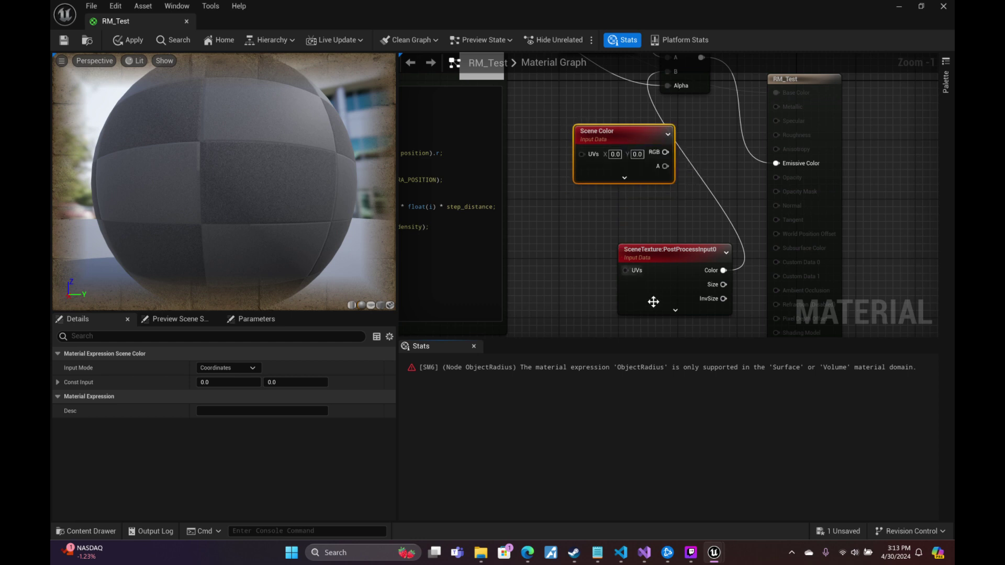
drag(676, 250, 601, 224)
Delete the Object Radius node that feeds the Multiply node's A input.
right_drag(593, 232, 937, 335)
right_drag(505, 105, 752, 225)
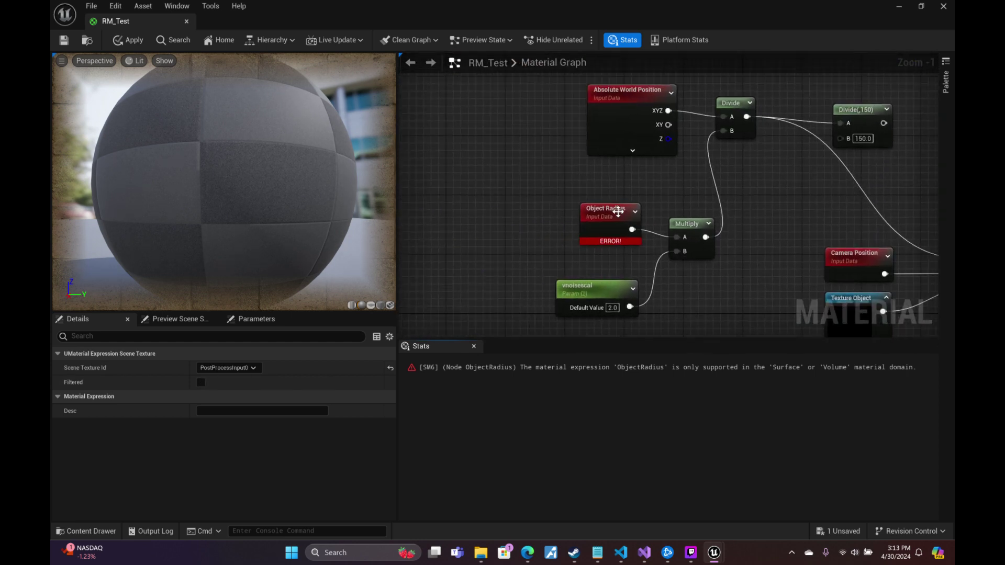
drag(617, 211, 519, 167)
key(Delete)
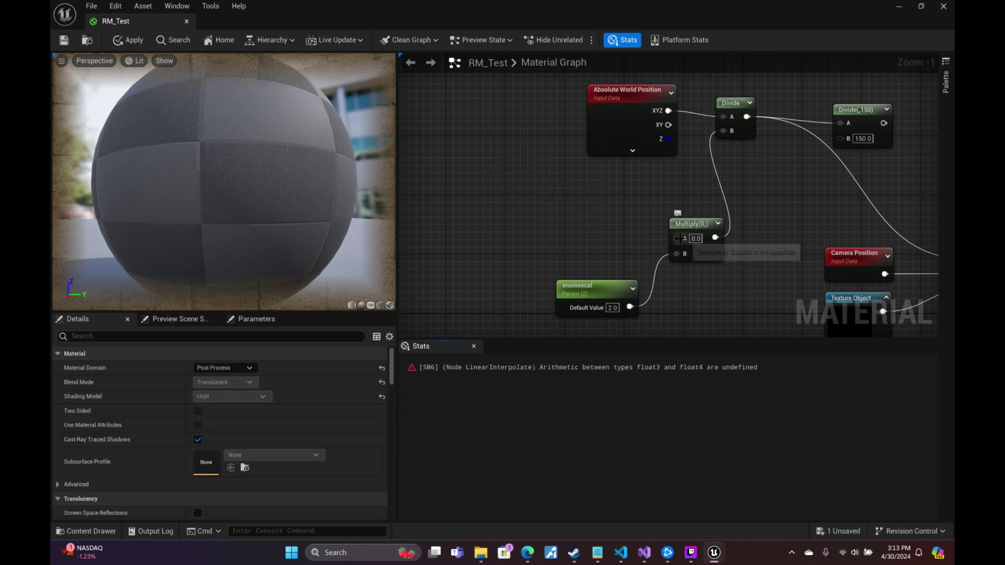
Add a scalar parameter named r with default value 150 and wire it to the Multiply node's A input.
right_click(554, 222)
mouse_move(477, 558)
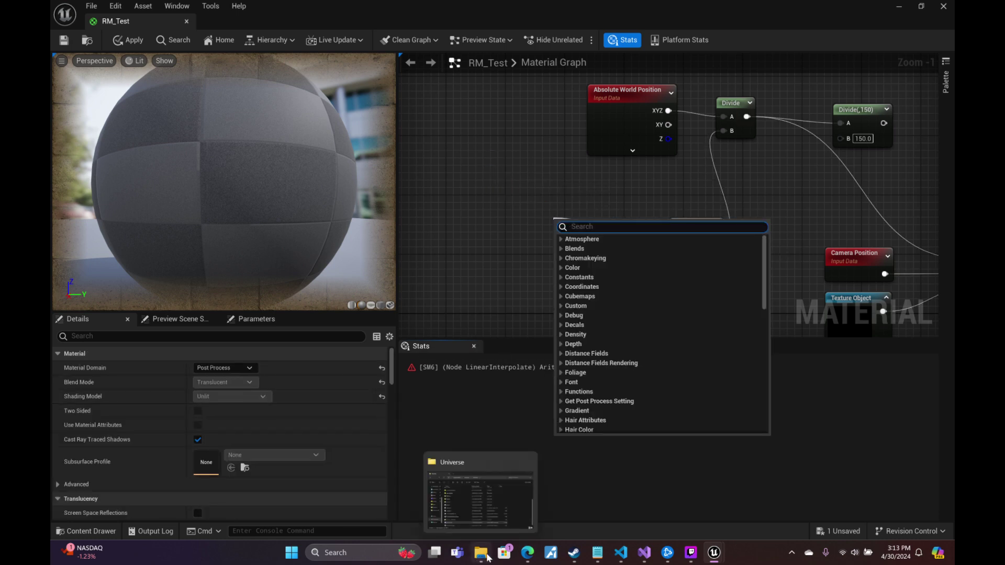
text(scala)
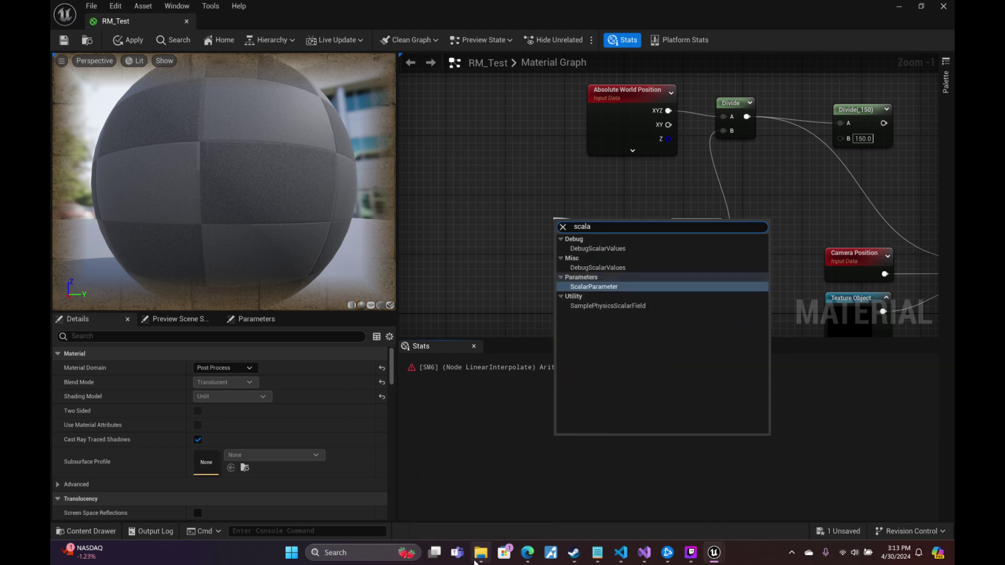
key(Return)
mouse_move(571, 561)
text(r)
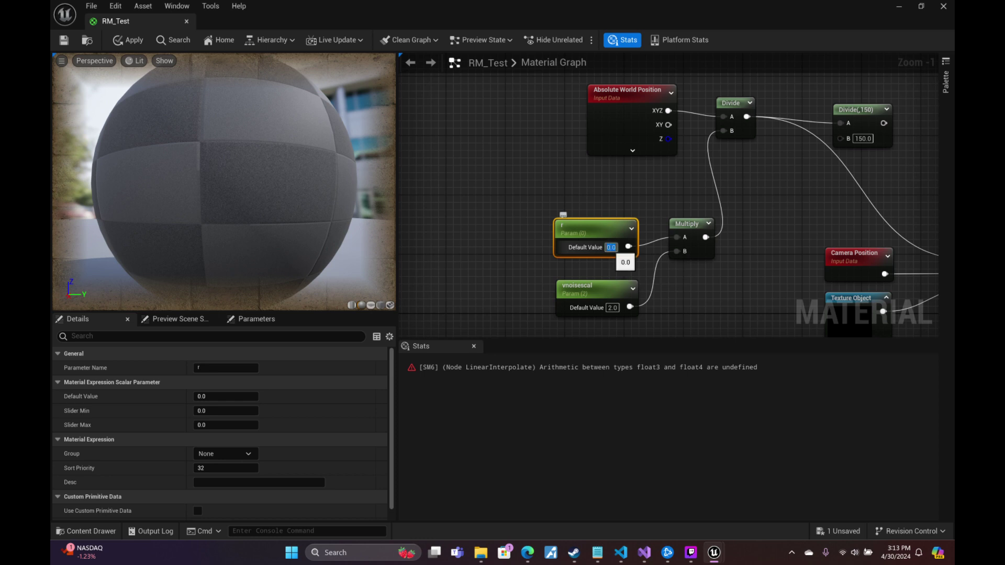
click(690, 195)
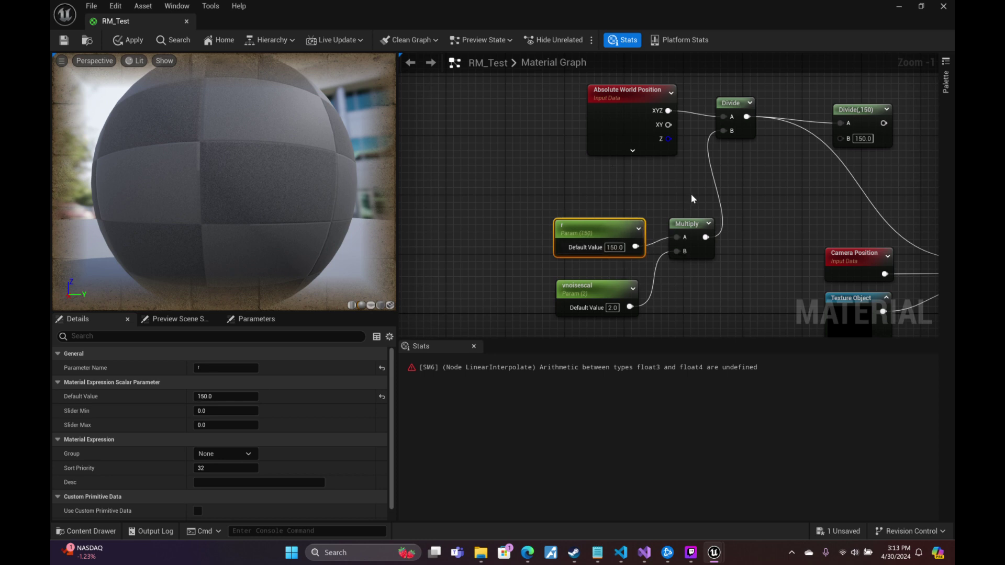
drag(617, 227, 606, 210)
Add a ComponentMask with R, G and B enabled after the SceneTexture Color output and wire it to Lerp B.
right_drag(794, 224, 0, 57)
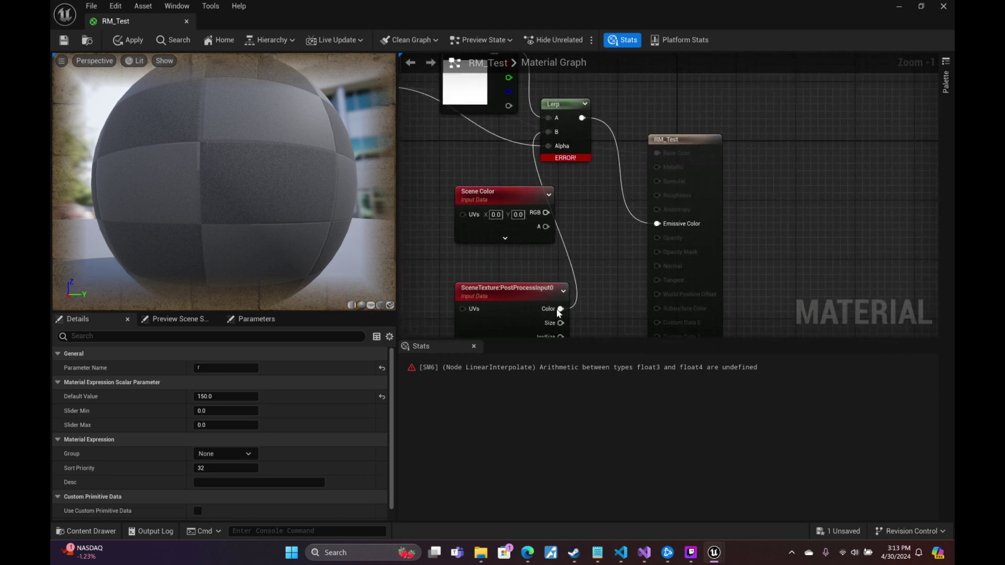
drag(559, 310, 577, 333)
text(mask)
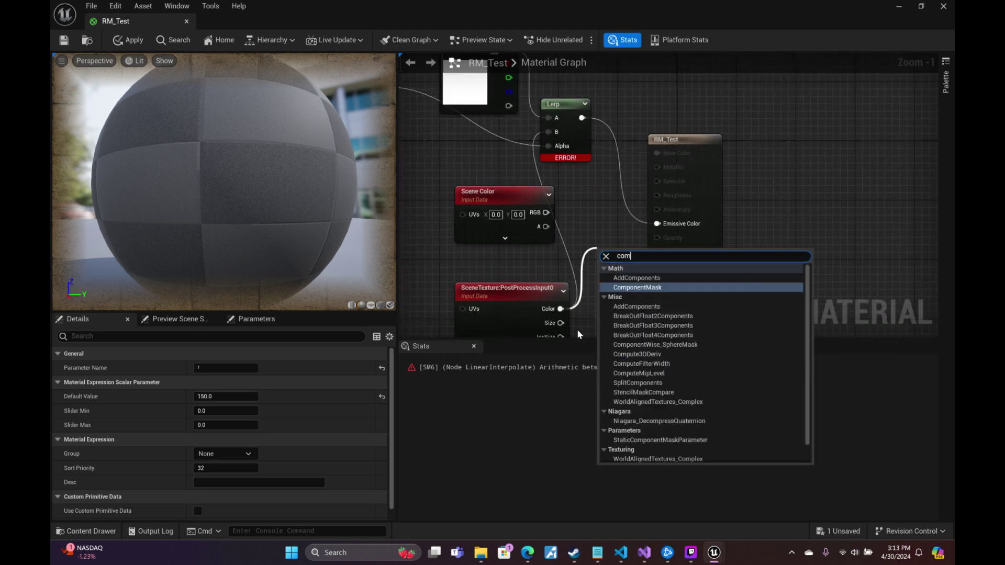
key(Return)
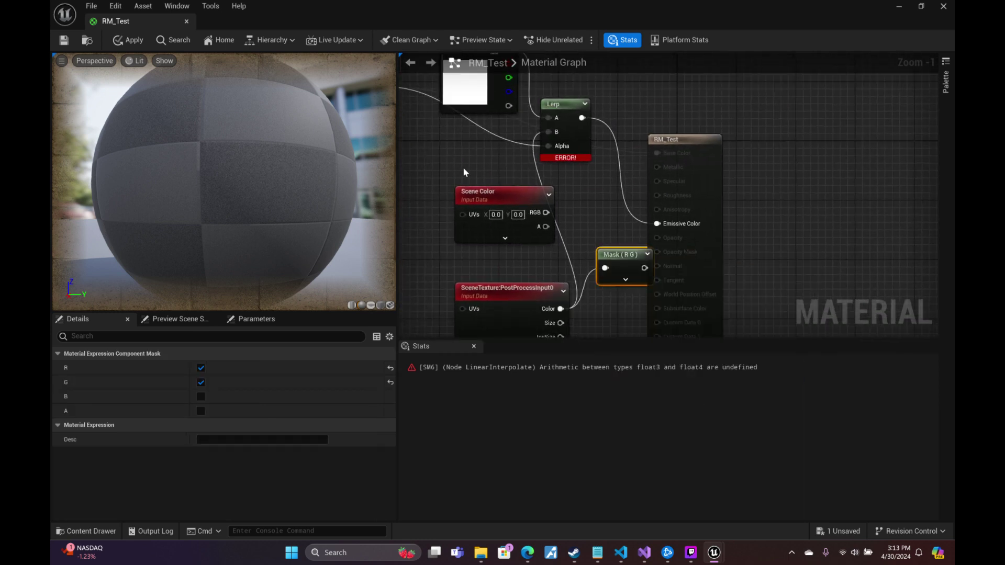
click(201, 397)
drag(546, 138, 548, 132)
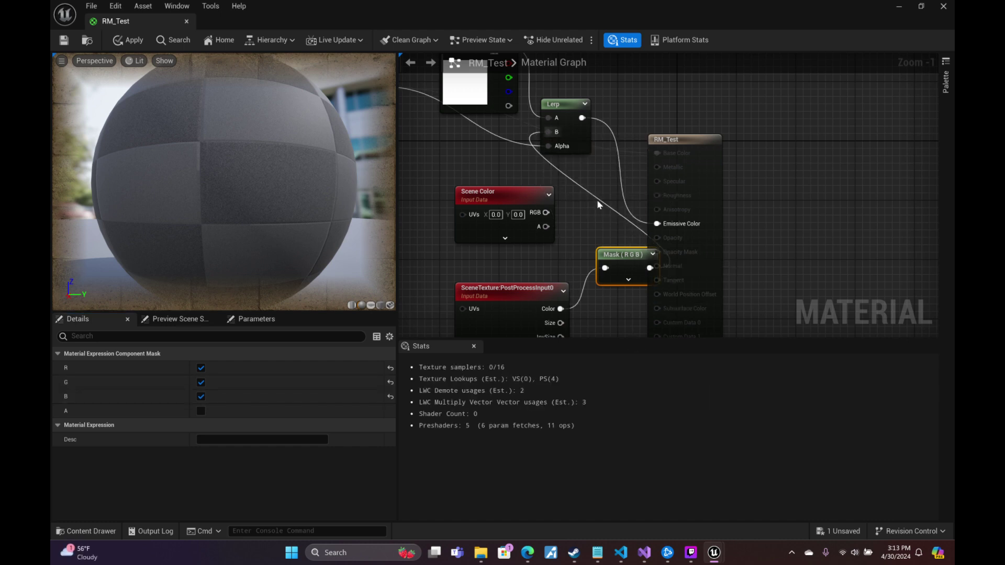
drag(624, 259, 586, 249)
Check the preview sphere, save the material, and view the planet inside Sphere3 from afar in the level.
mouse_move(173, 181)
mouse_down()
mouse_move(298, 181)
mouse_move(361, 239)
mouse_move(257, 150)
mouse_up()
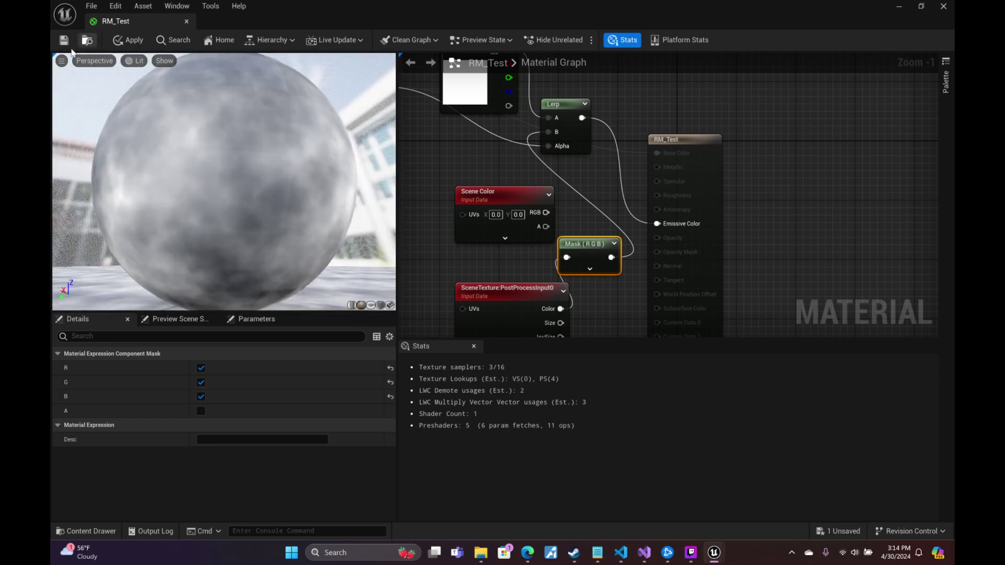
click(898, 6)
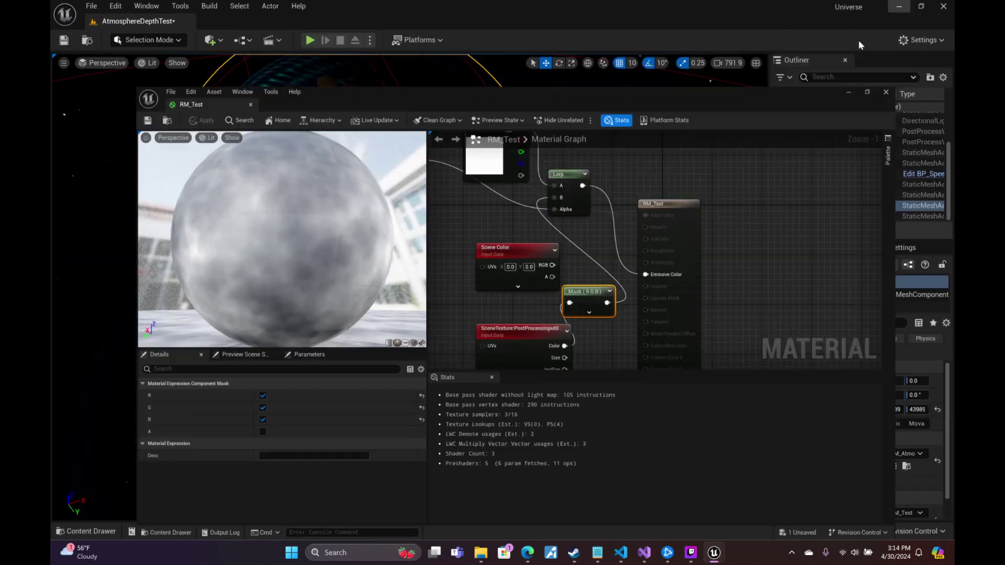
key(w)
right_drag(409, 287, 450, 351)
scroll(410, 287, down, 1)
key(s)
scroll(410, 287, up, 6)
key(a)
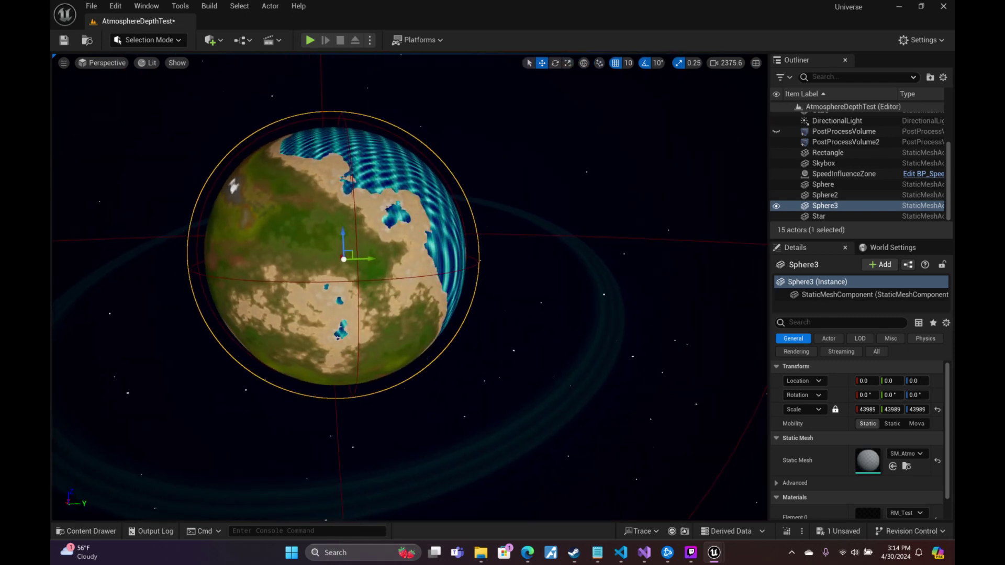
Return to the RM_Test material and set its Material Domain to Surface.
click(621, 552)
mouse_move(714, 552)
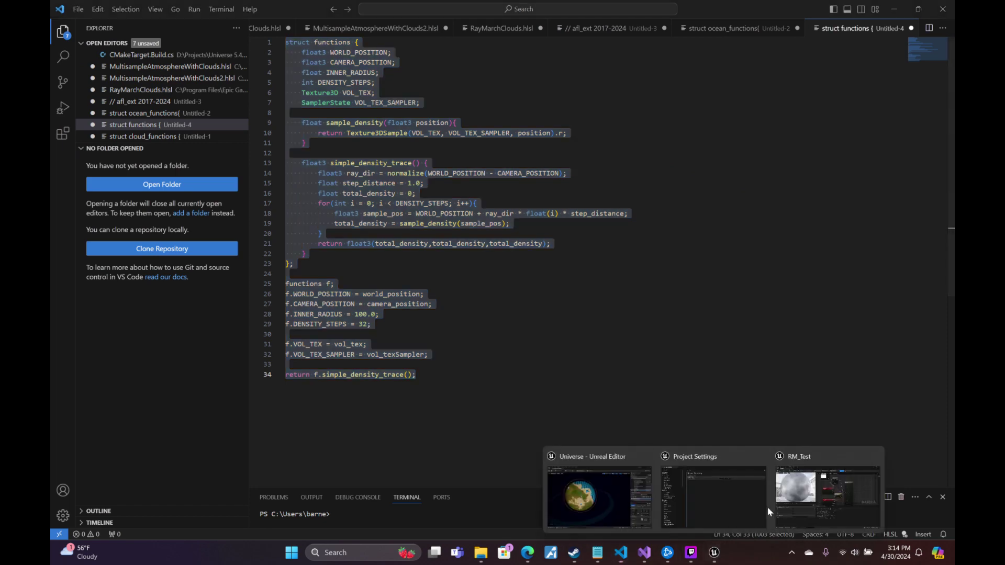
click(805, 480)
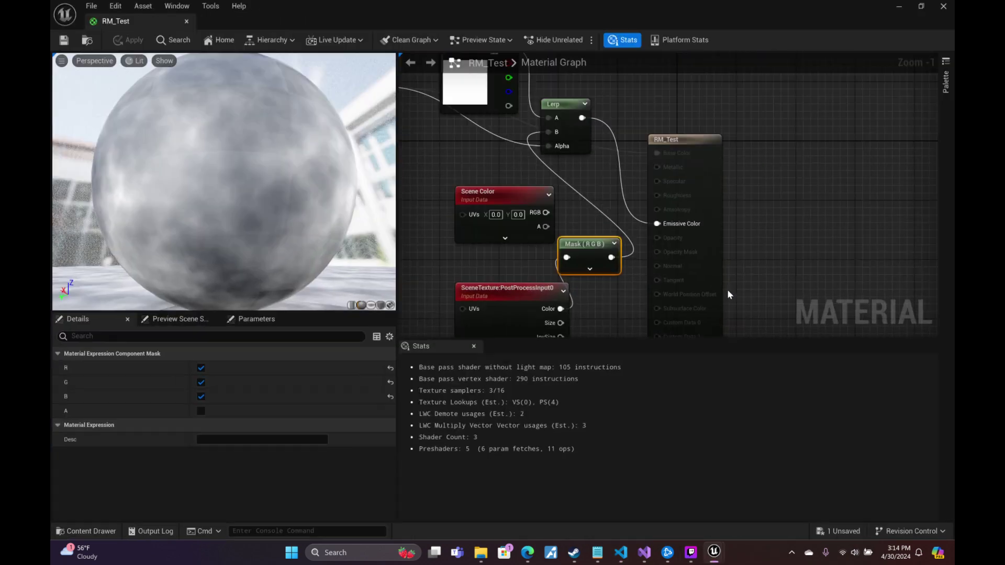
click(698, 197)
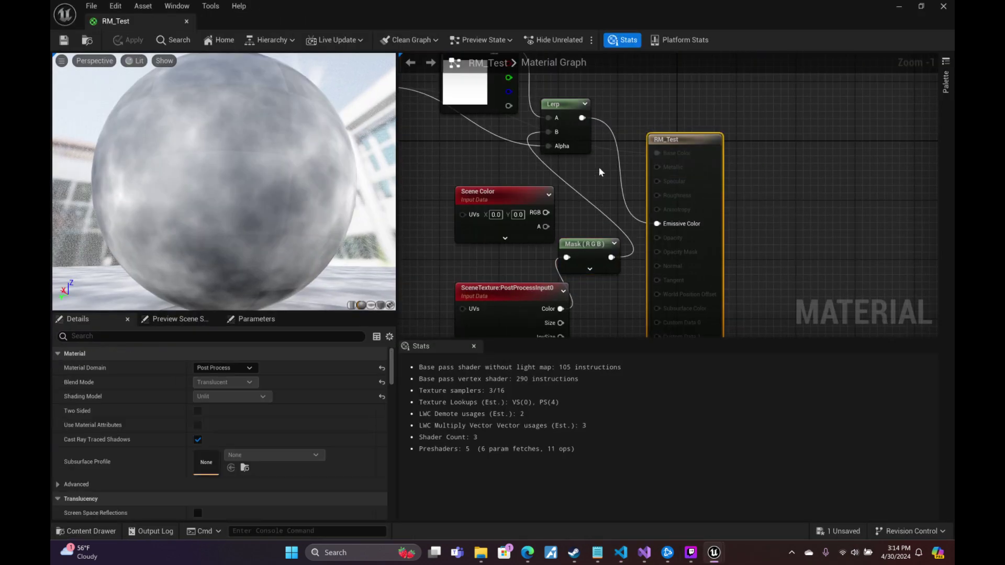
click(248, 369)
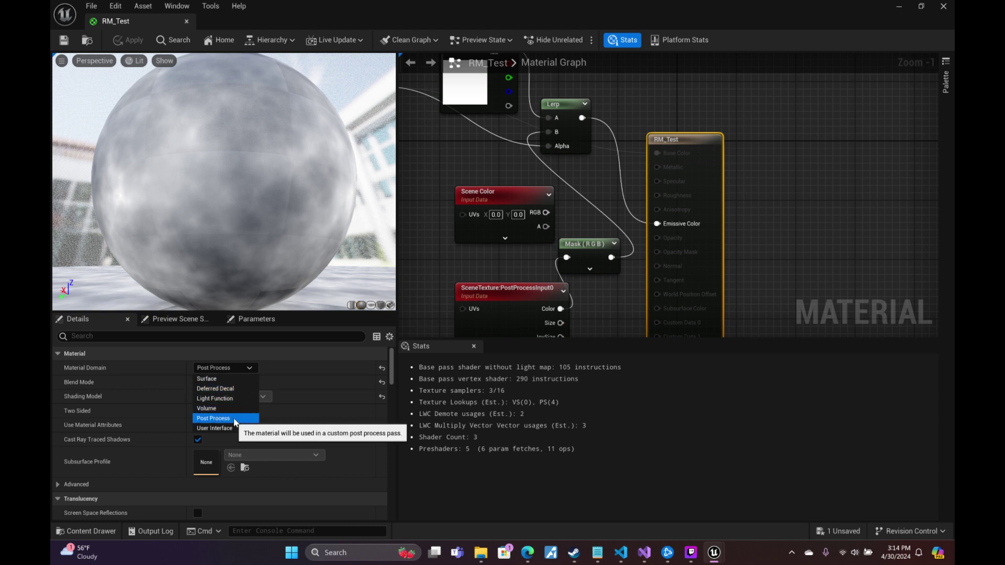
click(237, 378)
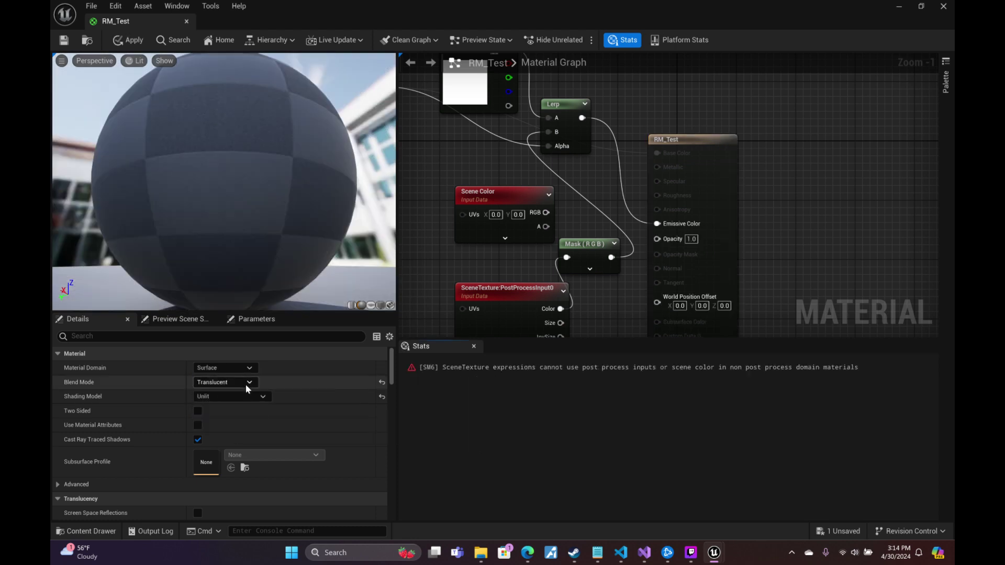
Wire Scene Color's RGB output to the RGB mask's input in place of SceneTexture, and check the preview sphere.
click(246, 382)
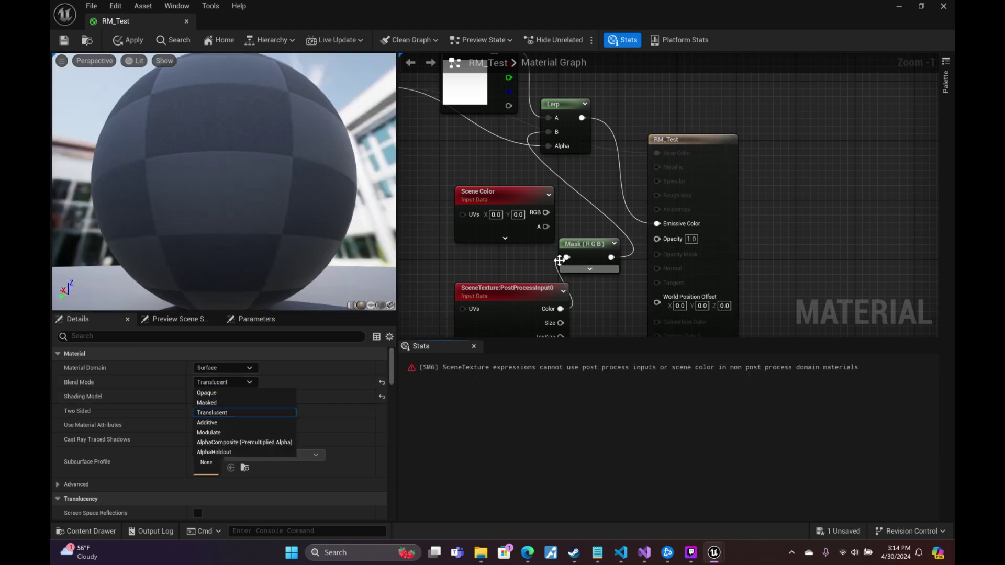
drag(565, 257, 546, 212)
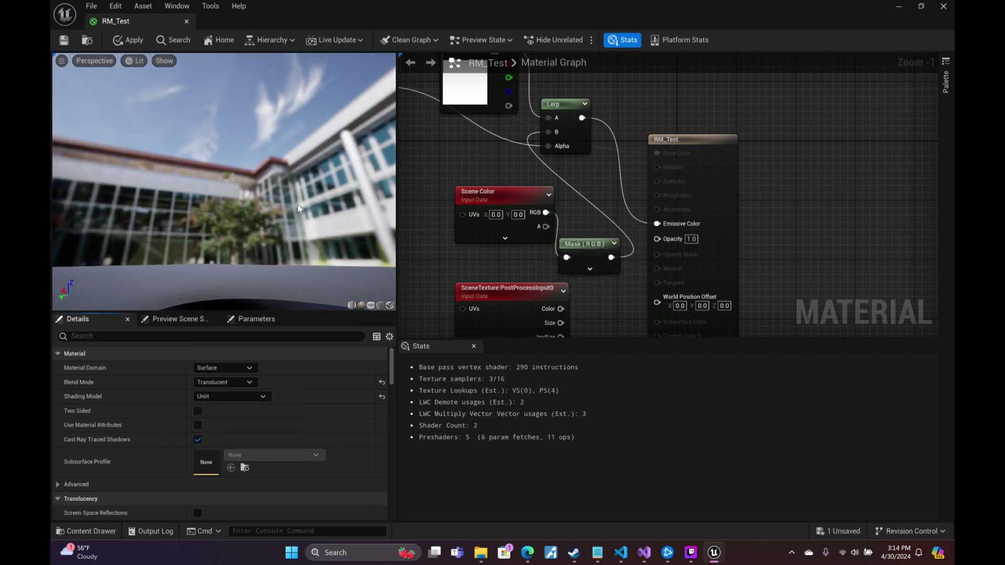
right_drag(702, 208, 920, 234)
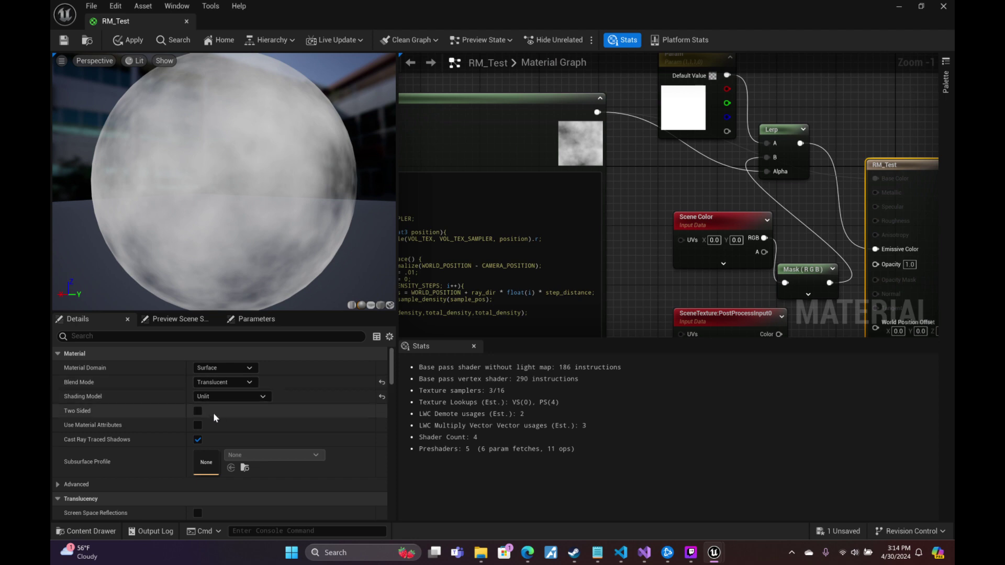
Make the RM_Test material two-sided and save it.
click(199, 411)
drag(271, 230, 70, 72)
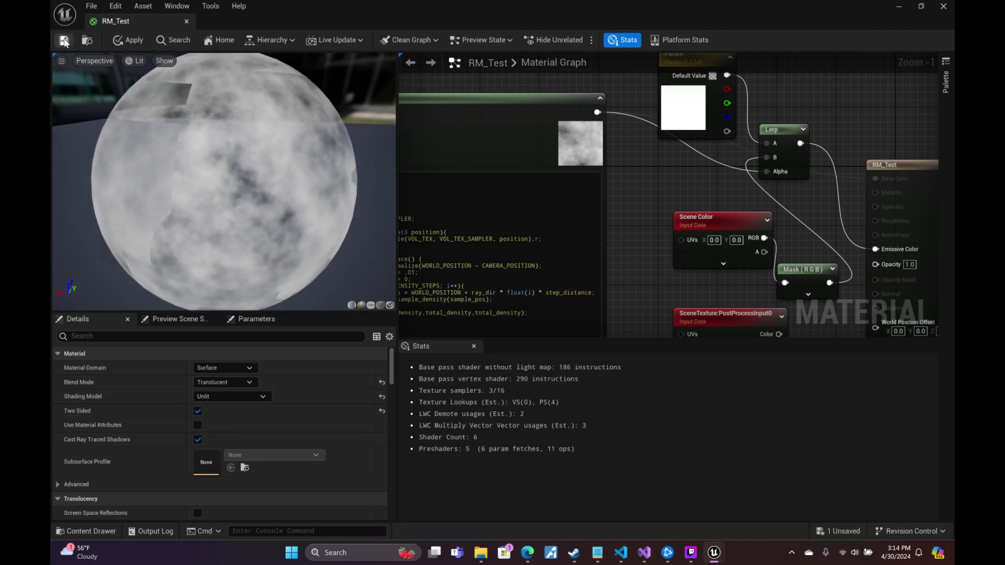
click(64, 41)
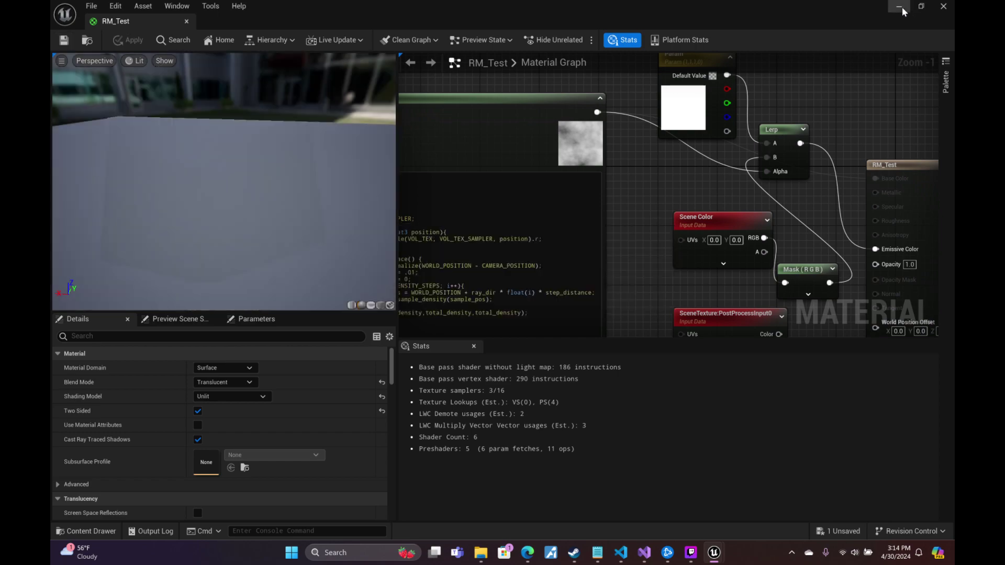
Return to the level and examine the two-sided material on Sphere3 from close up and from farther away.
click(899, 9)
key(w)
mouse_move(410, 287)
right_down()
mouse_move(425, 281)
mouse_move(408, 288)
right_up()
scroll(426, 281, down, 1)
key(s)
scroll(410, 287, down, 4)
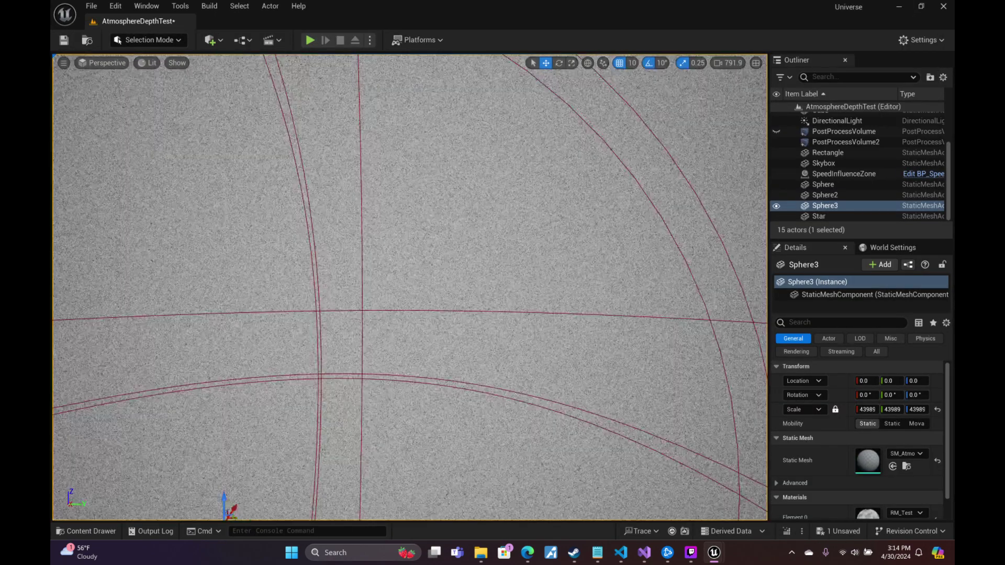
scroll(410, 288, up, 3)
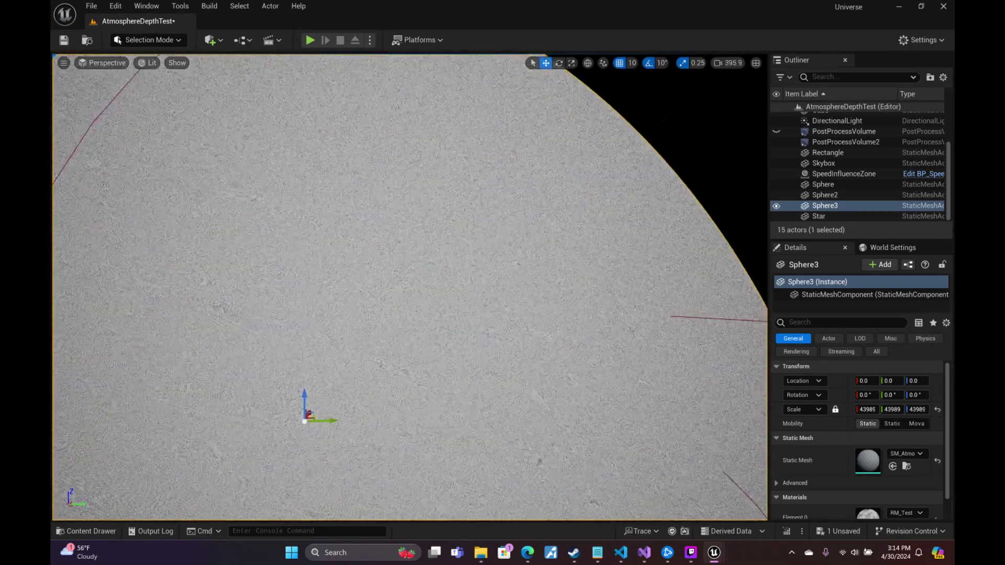
Add an Object Radius node to RM_Test, wire it to Multiply A in place of the r parameter, and save the material.
mouse_move(715, 554)
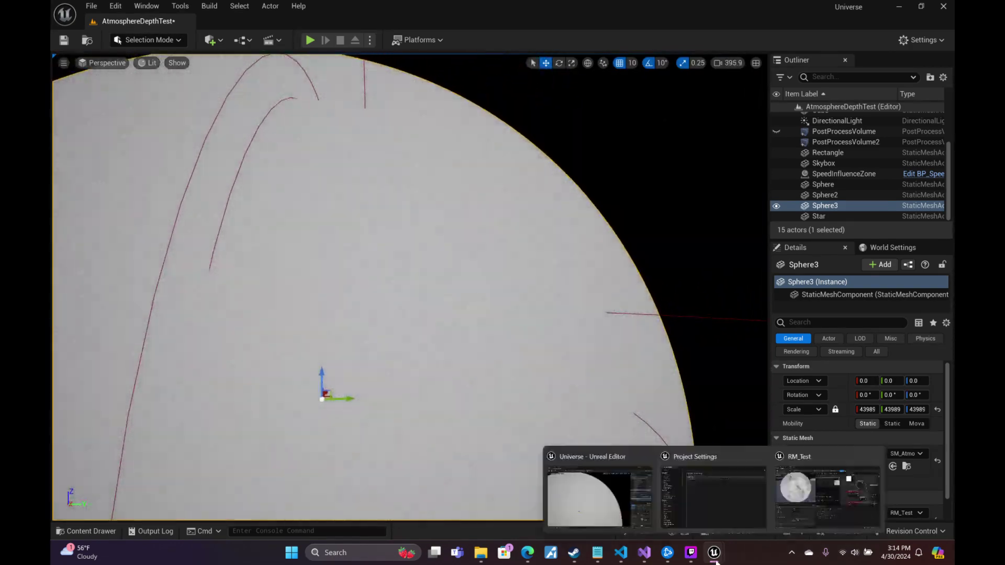
click(820, 497)
right_drag(523, 199, 889, 272)
right_drag(545, 165, 796, 258)
right_drag(657, 258, 680, 261)
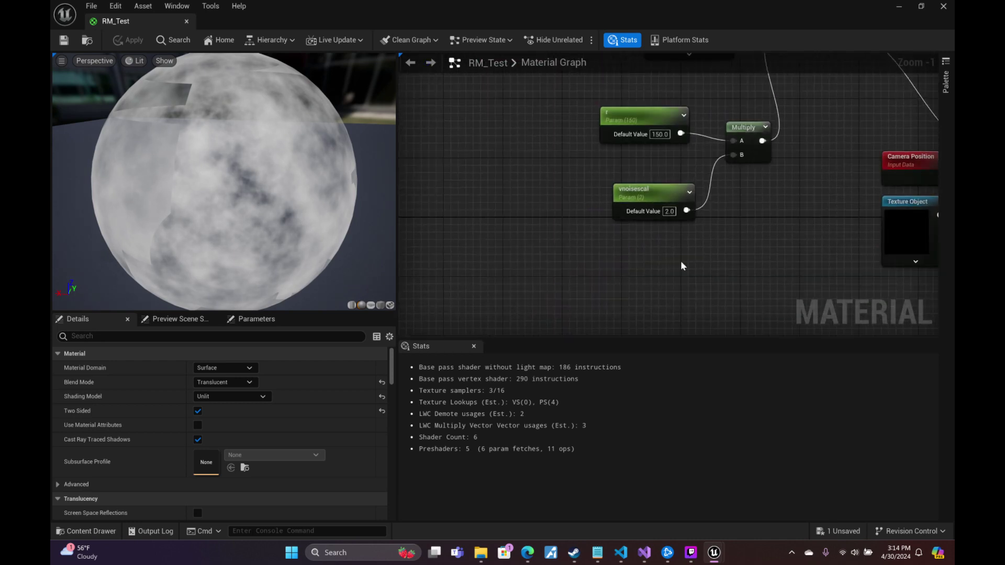
right_click(680, 262)
text(objectra)
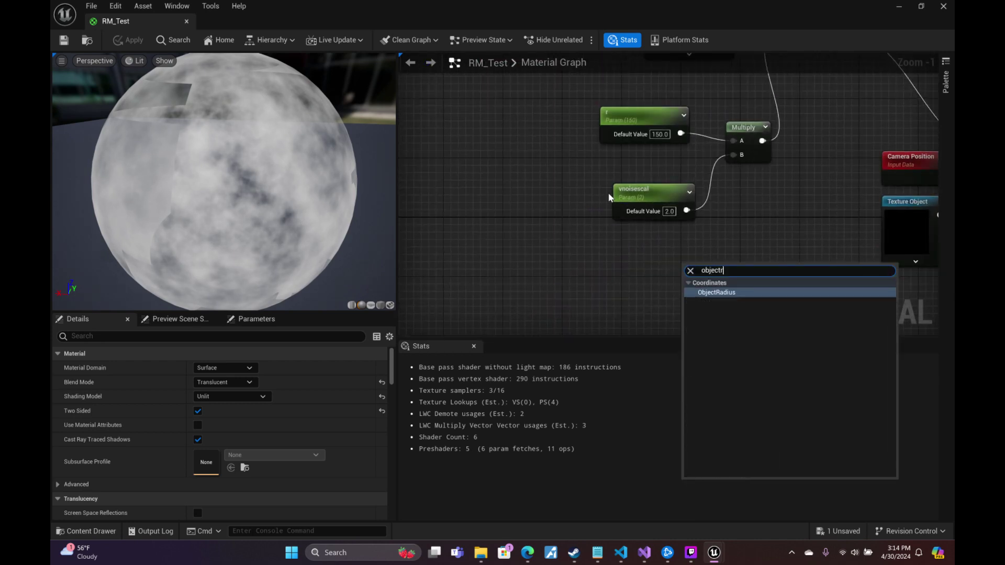
key(Return)
drag(733, 289, 733, 155)
click(64, 40)
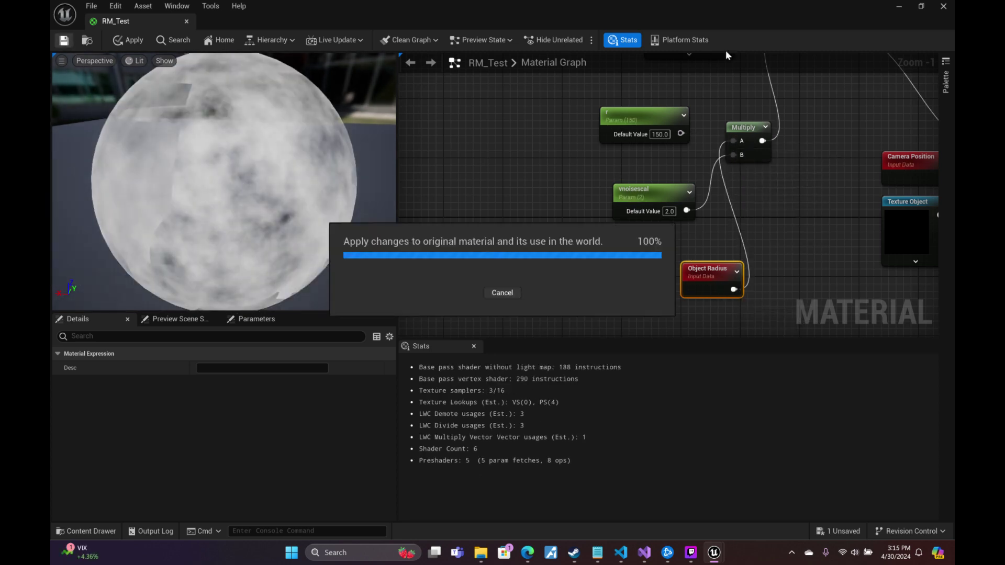
Fly around Sphere3 in the level to examine the noise density on it from near, far and different sides.
click(899, 7)
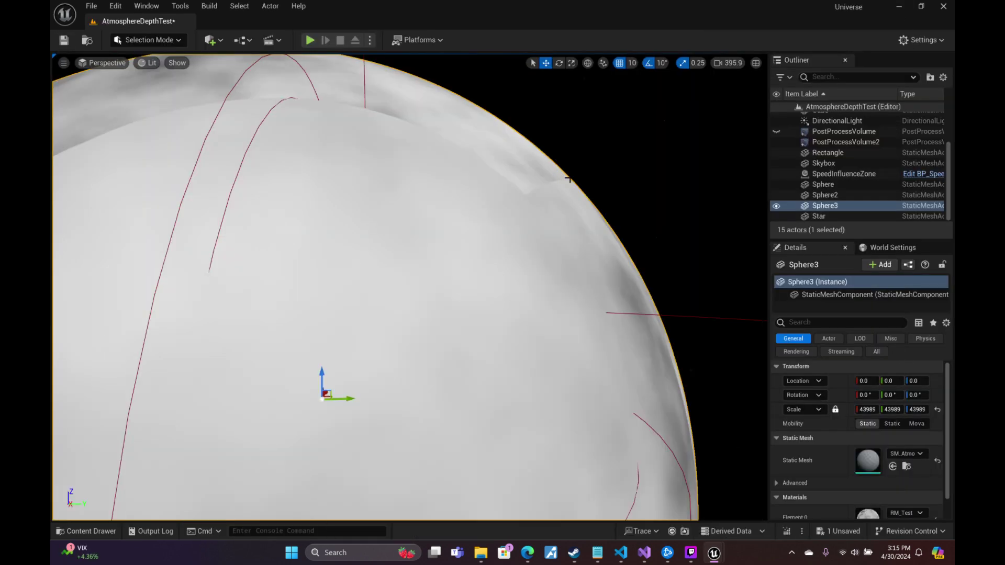
key(w)
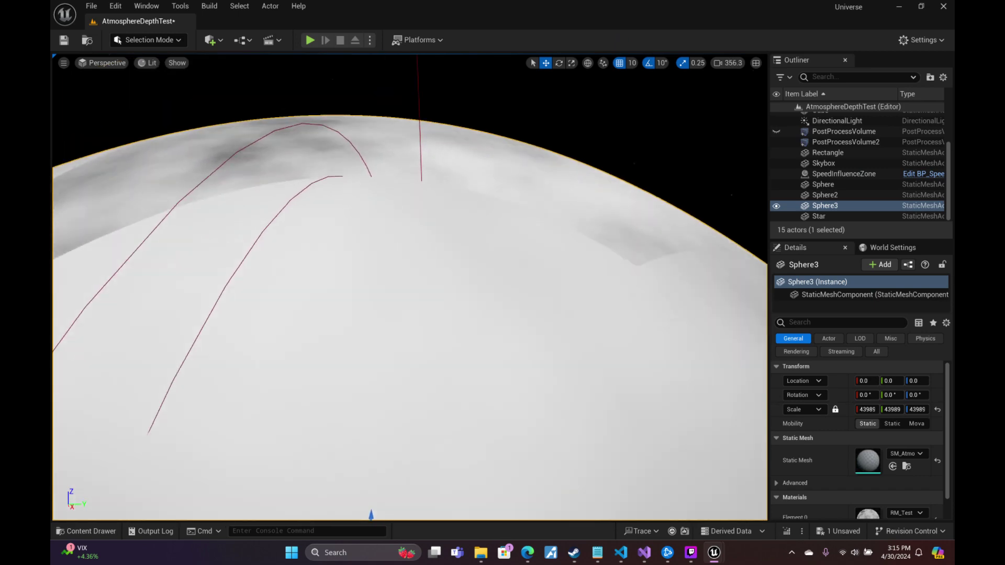
scroll(410, 287, down, 1)
key(w)
right_drag(409, 287, 368, 282)
scroll(409, 287, up, 5)
key(s)
scroll(409, 287, up, 1)
mouse_move(410, 286)
right_down()
mouse_move(397, 319)
mouse_move(571, 301)
mouse_move(628, 306)
mouse_move(628, 320)
mouse_move(476, 296)
mouse_move(418, 303)
mouse_move(443, 287)
mouse_move(428, 285)
right_up()
key(a)
key(w)
key(s)
key(d)
key(w)
key(s)
key(d)
scroll(529, 312, down, 1)
key(w)
key(d)
scroll(456, 298, down, 1)
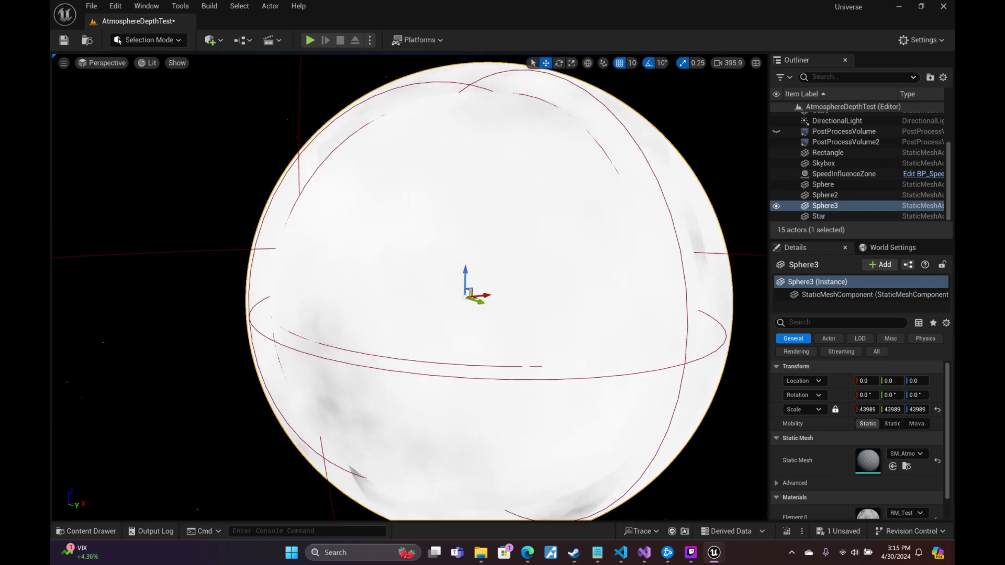
Delete Sphere3 from the level and add a Sky Atmosphere actor.
key(Delete)
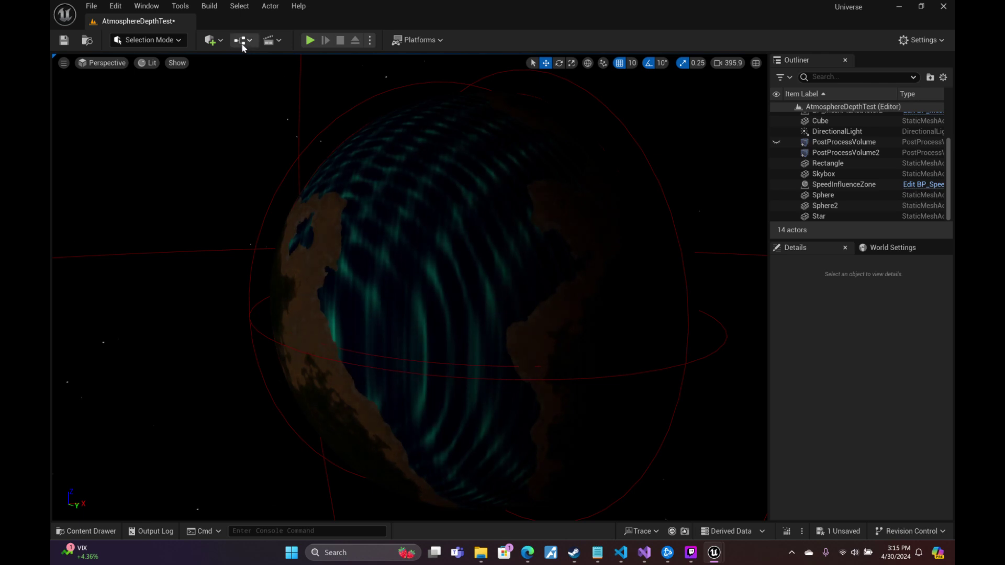
click(221, 41)
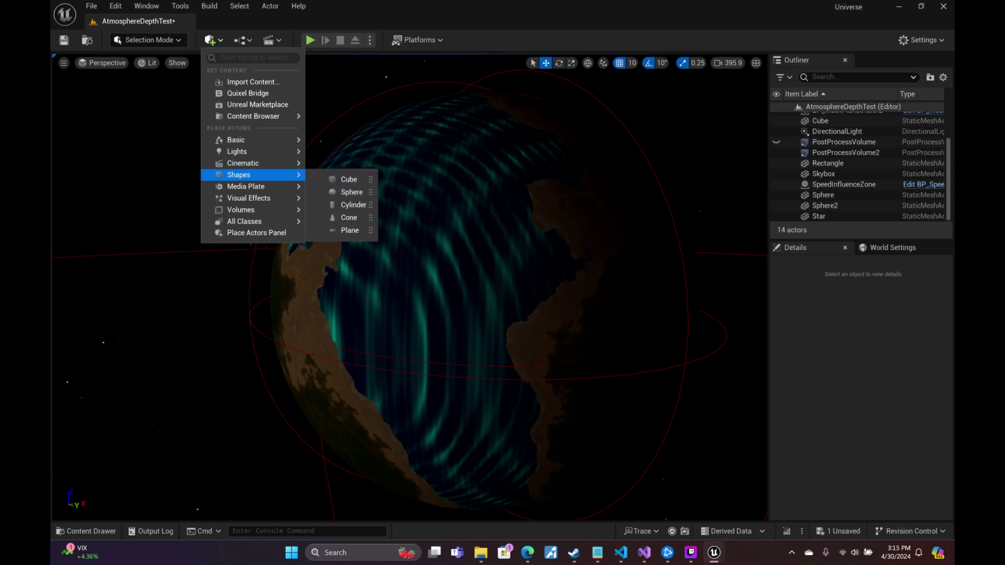
text(atm)
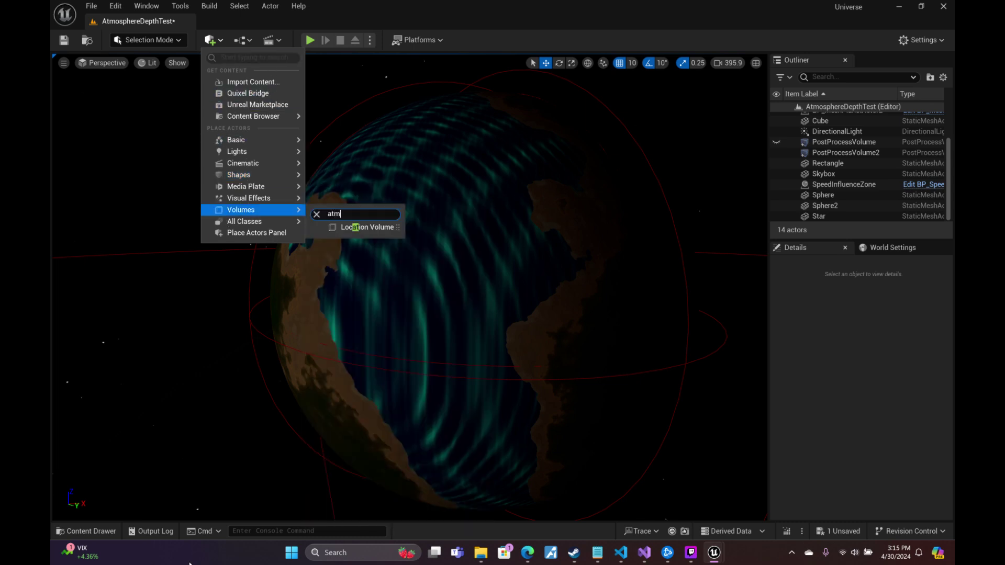
text(a)
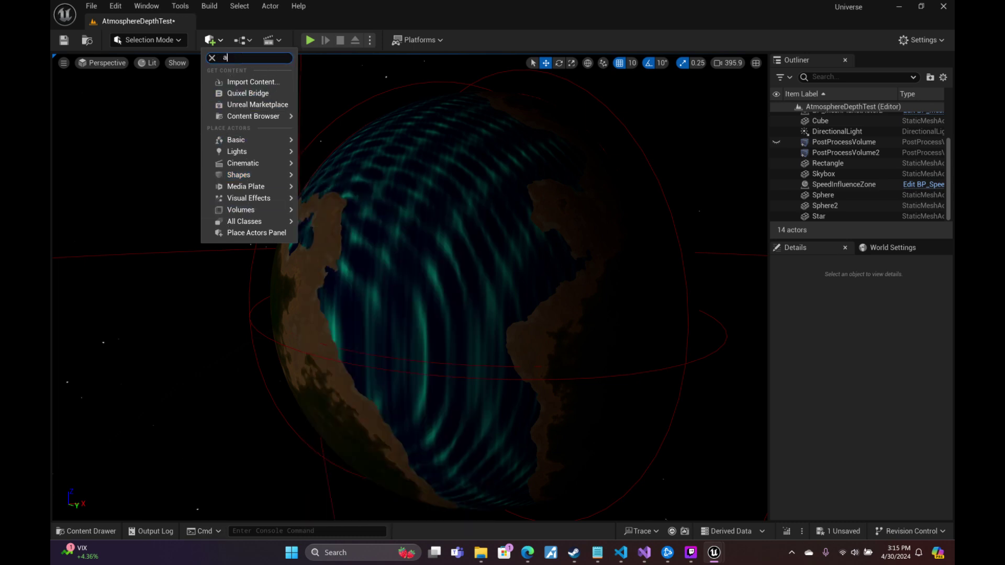
text(tmo)
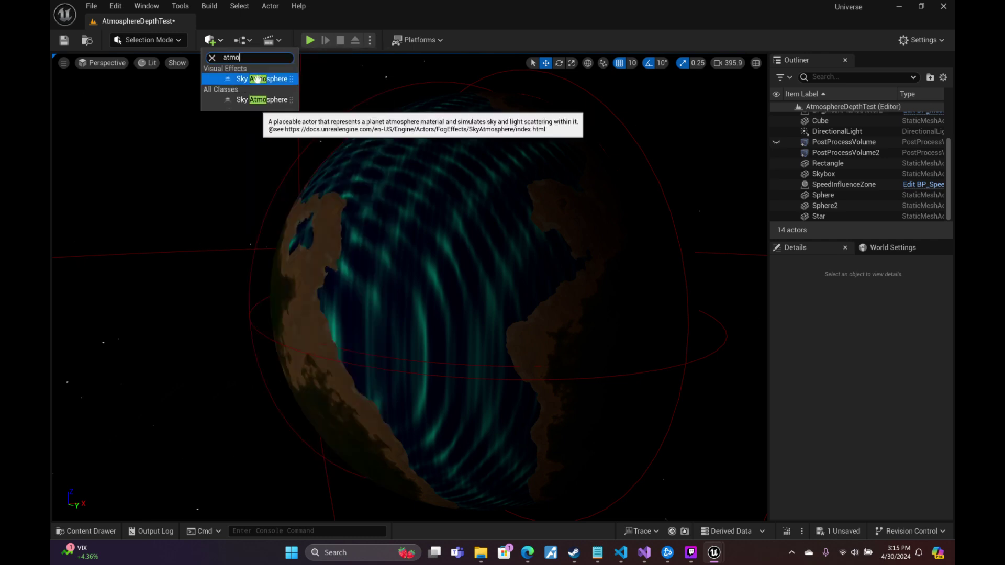
click(257, 79)
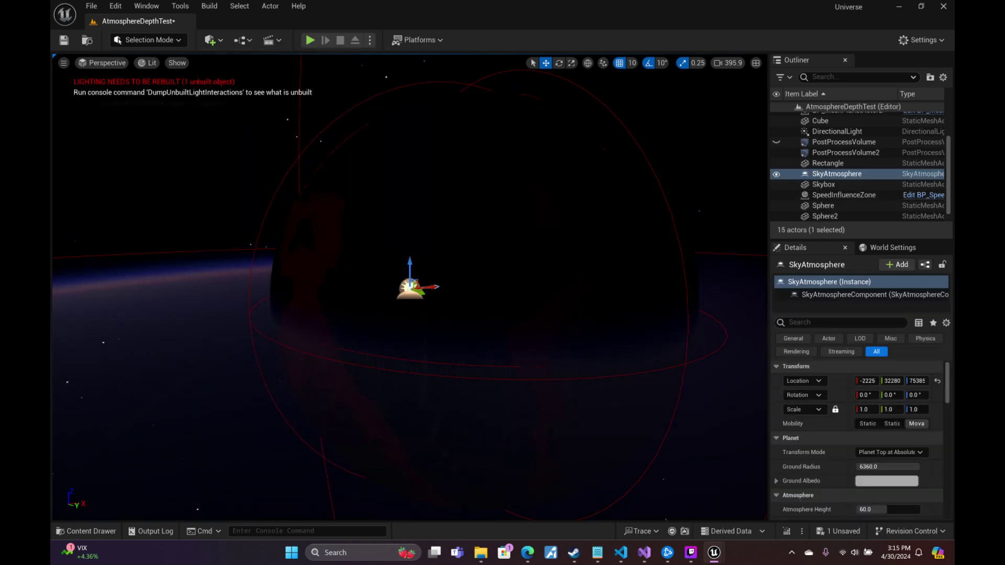
Set the SkyAtmosphere's Transform Mode to Planet Top at Component Transform.
click(906, 421)
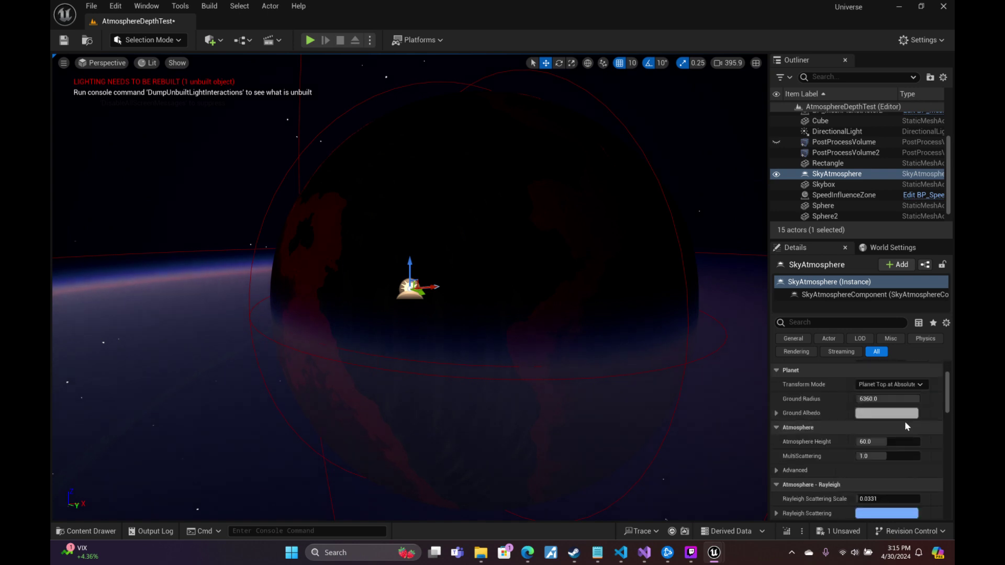
click(925, 400)
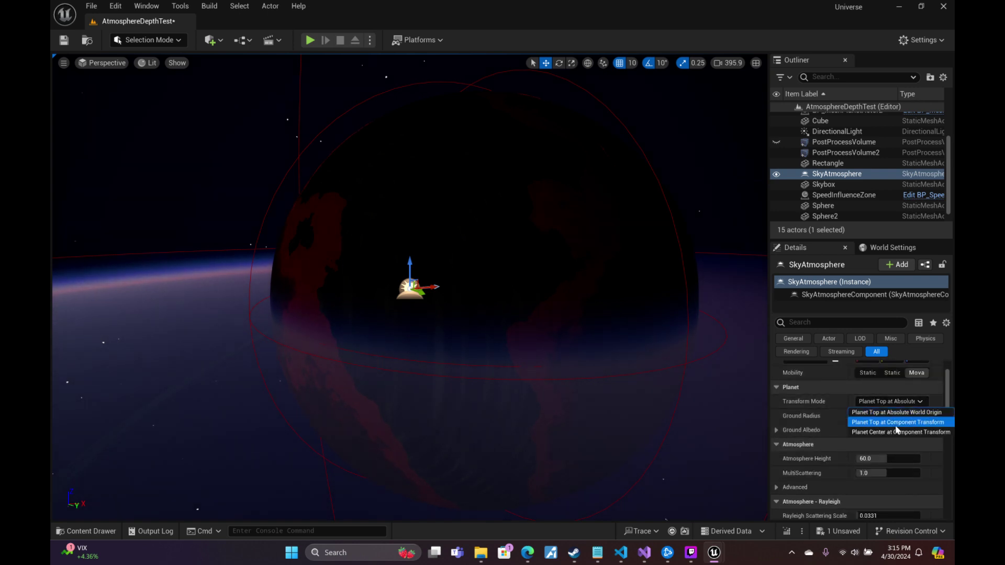
click(896, 423)
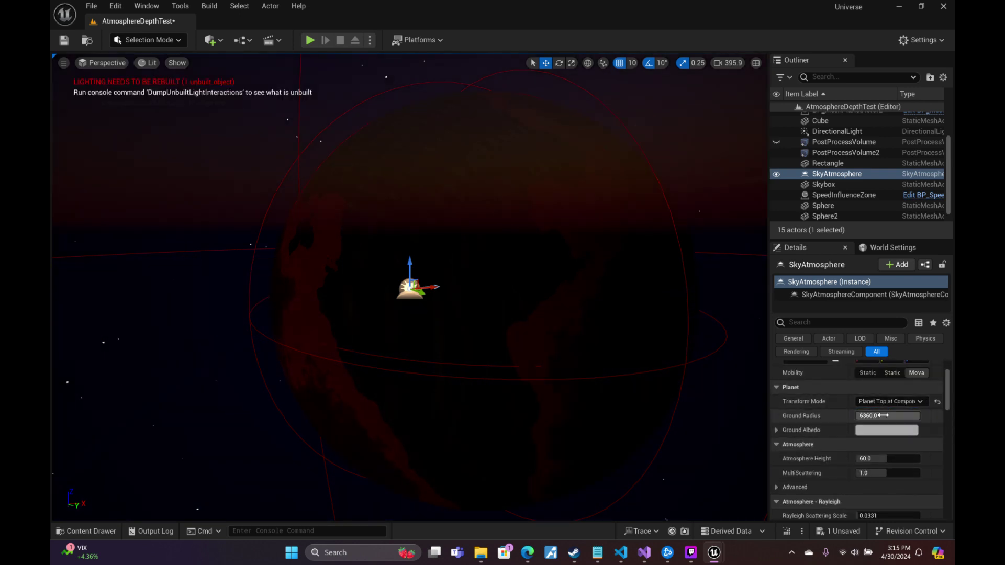
Reset the SkyAtmosphere's location to 0, 0, 0 and set its Transform Mode to Planet Center at Component Transform.
mouse_move(595, 299)
right_down()
mouse_move(438, 209)
mouse_move(595, 299)
right_up()
scroll(595, 299, up, 8)
scroll(901, 413, up, 2)
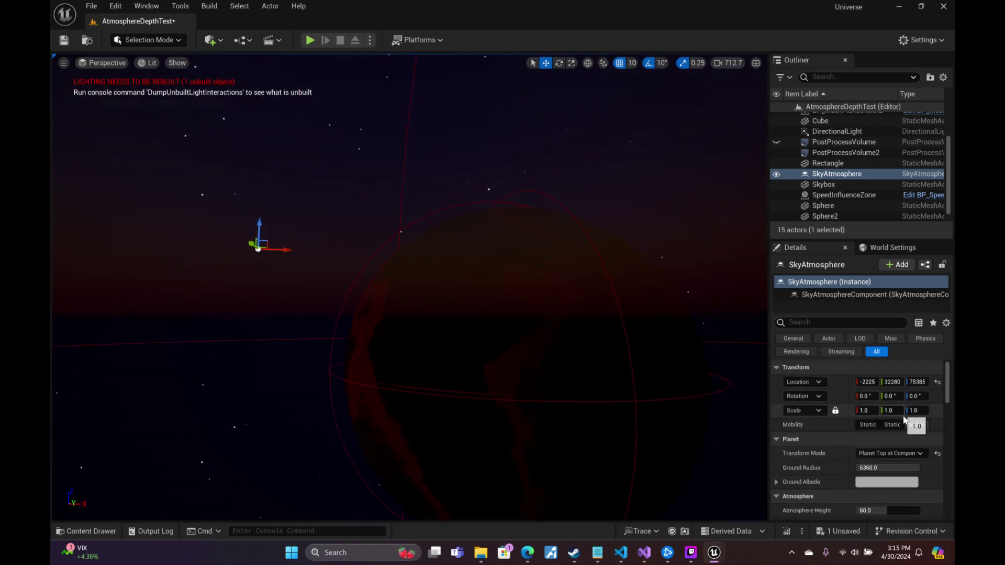
click(936, 382)
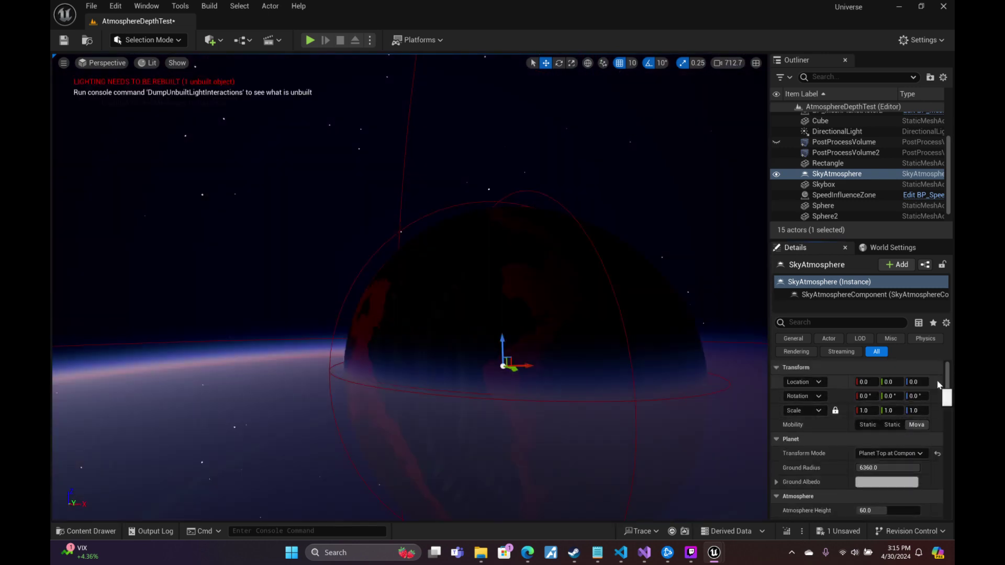
right_drag(595, 299, 688, 369)
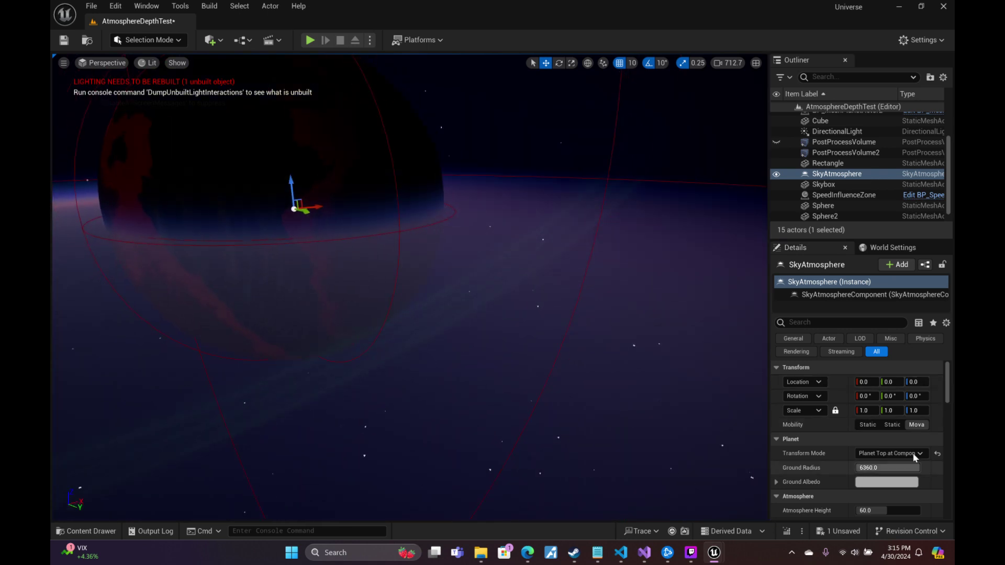
click(908, 485)
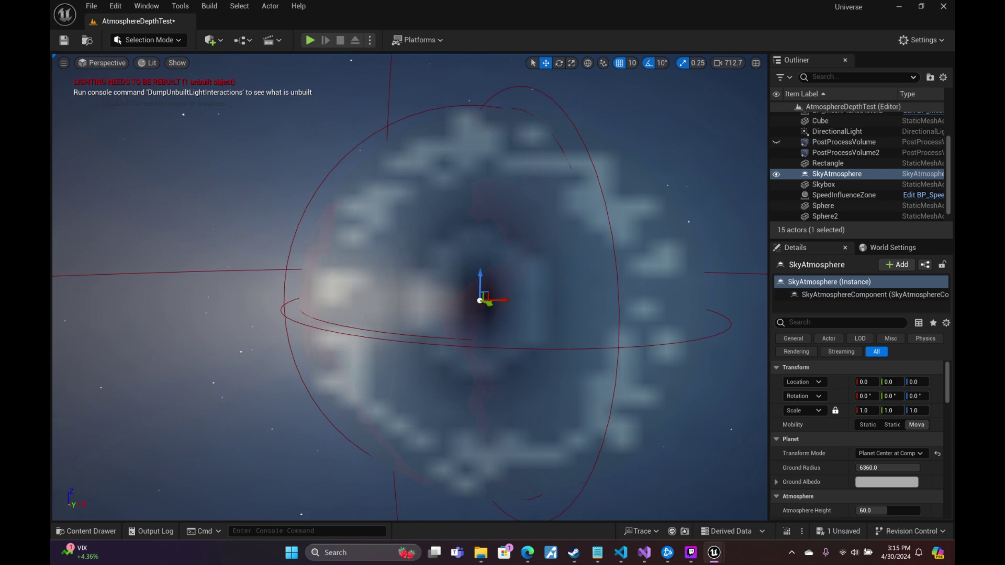
Reduce the SkyAtmosphere's Ground Radius to about 194.28 so the atmosphere fits around the planet.
key(s)
right_drag(409, 287, 369, 293)
scroll(410, 287, up, 18)
key(w)
right_drag(450, 293, 456, 293)
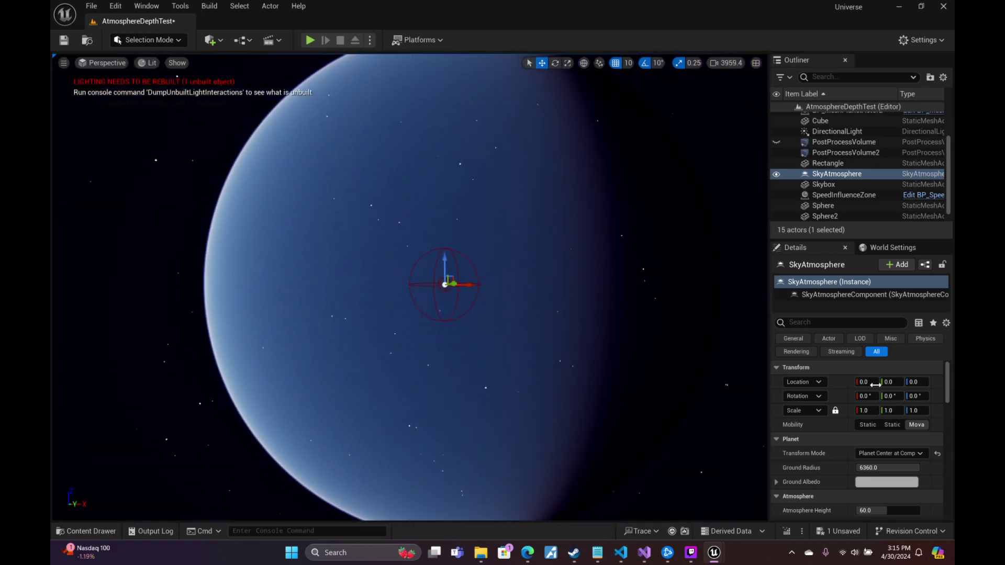
drag(907, 466, 879, 466)
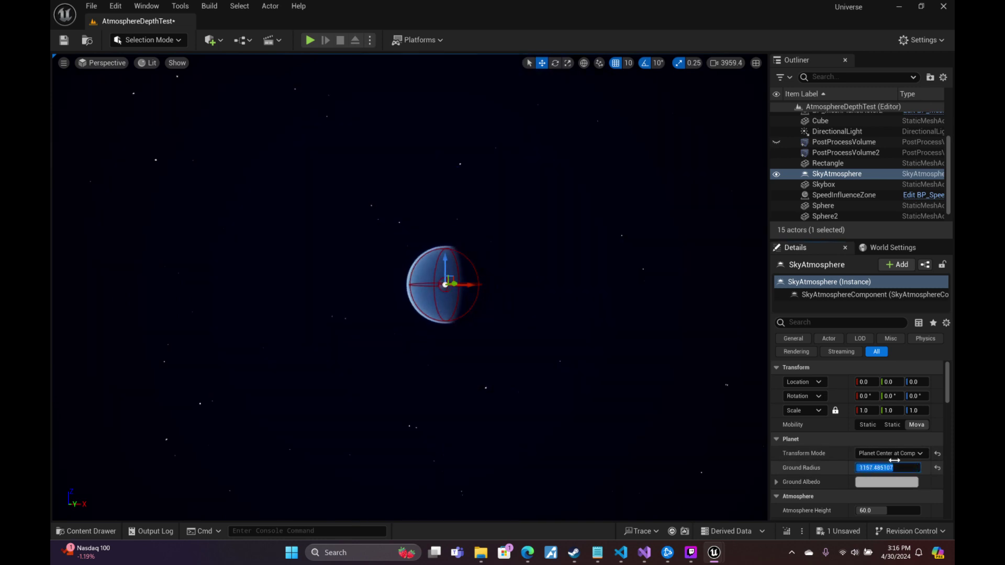
key(w)
right_drag(408, 286, 423, 309)
scroll(377, 272, down, 1)
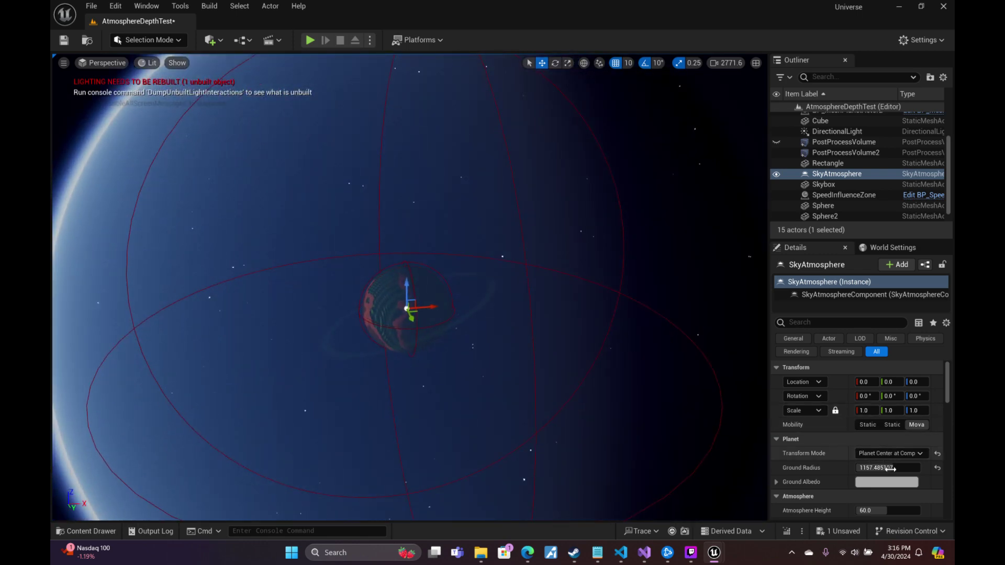
drag(896, 468, 875, 467)
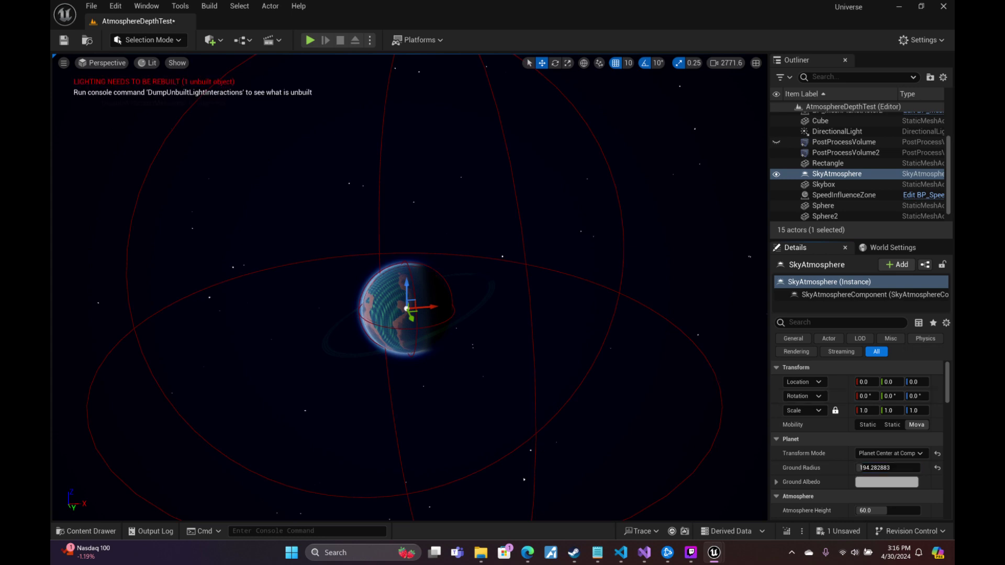
Examine the planet and its atmosphere from space and close to the surface.
key(w)
right_drag(409, 287, 409, 251)
key(s)
scroll(410, 267, down, 4)
key(w)
mouse_move(576, 290)
right_down()
mouse_move(582, 298)
mouse_move(576, 290)
right_up()
key(s)
scroll(576, 290, down, 2)
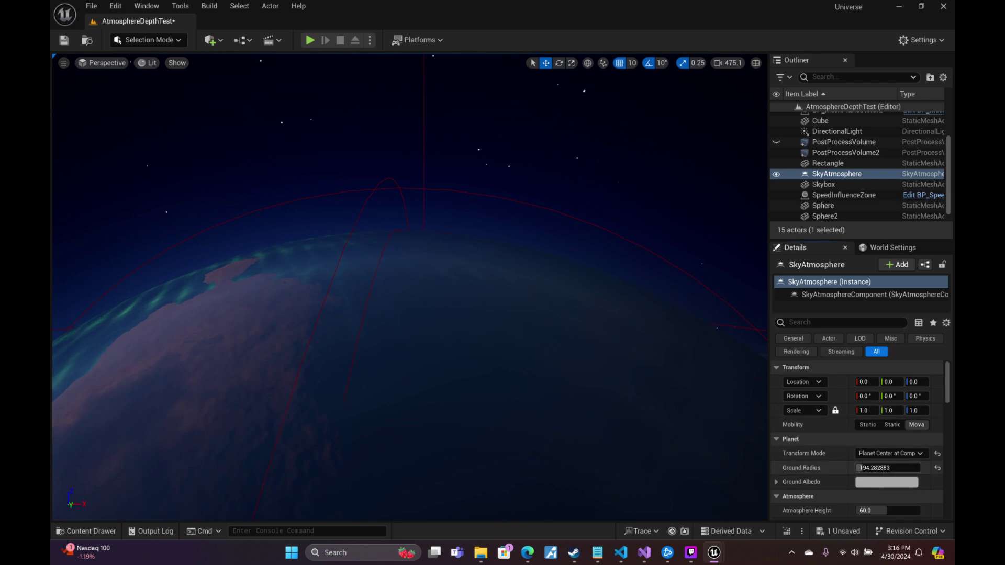
Try a SkyAtmosphere Ground Radius of about 202.65 and check the horizon near the planet's surface.
drag(888, 468, 895, 468)
key(s)
right_drag(576, 289, 620, 331)
key(w)
scroll(544, 322, down, 3)
scroll(497, 321, down, 4)
key(w)
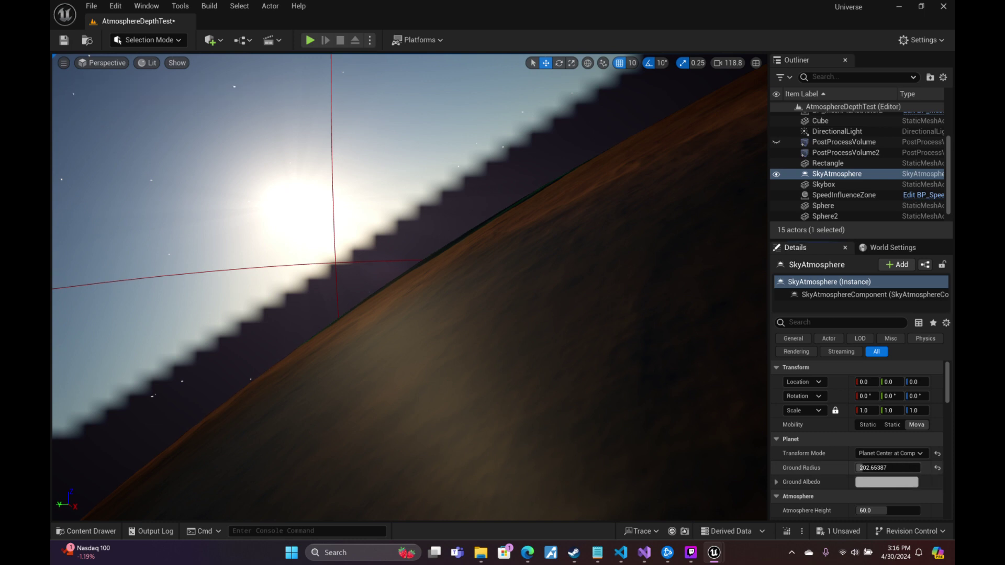
Try a SkyAtmosphere Ground Radius of 200 and settle on 199.
text(200)
key(Return)
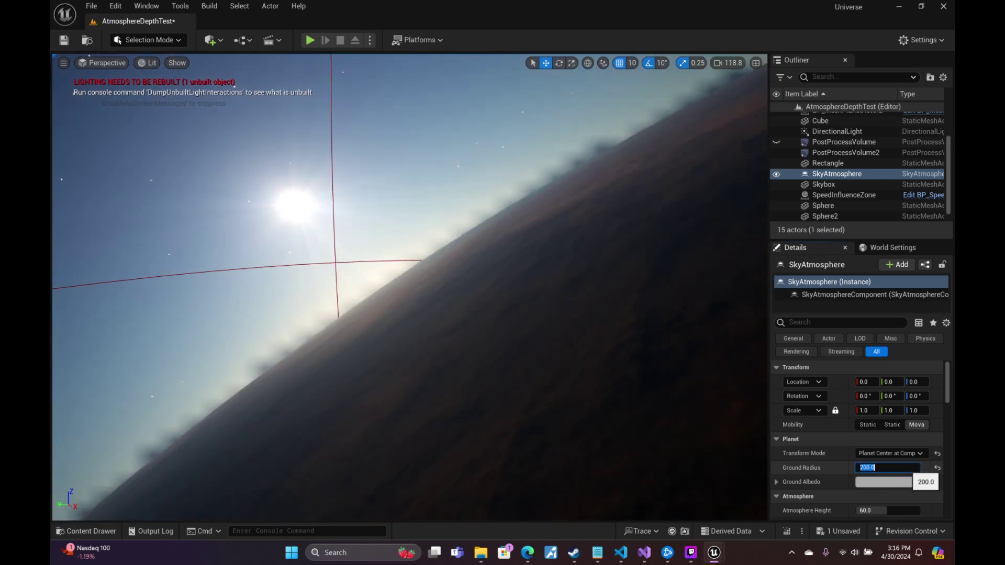
text(199)
key(Return)
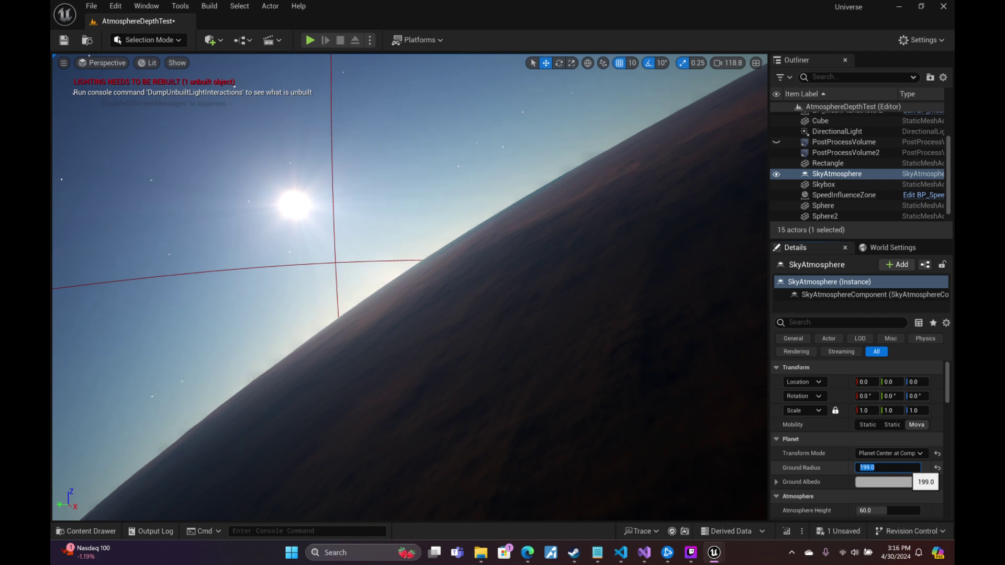
Inspect the atmosphere's edge and the planet's surface from near the ground and from orbit.
right_drag(410, 287, 358, 156)
scroll(447, 134, down, 2)
scroll(460, 251, up, 2)
key(s)
scroll(410, 287, up, 3)
key(s)
key(w)
scroll(427, 277, down, 2)
key(d)
key(w)
scroll(346, 183, down, 1)
key(s)
key(w)
mouse_move(450, 286)
right_down()
mouse_move(429, 319)
mouse_move(382, 266)
mouse_move(450, 285)
right_up()
key(s)
scroll(450, 285, up, 3)
Set the SkyAtmosphere's Aerial Perspective View Distance Scale to 3.0.
scroll(887, 426, down, 4)
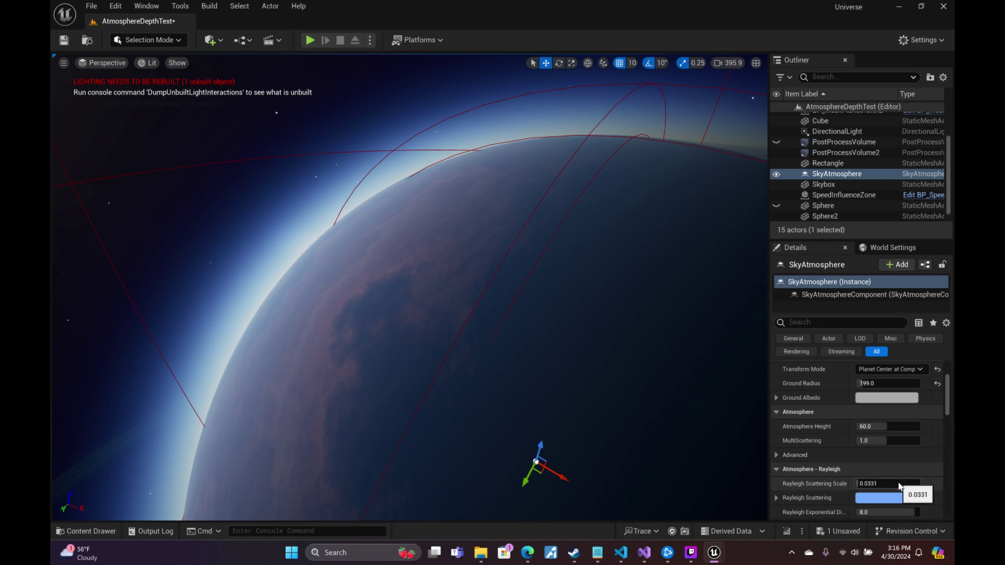
scroll(902, 484, down, 2)
scroll(908, 474, down, 8)
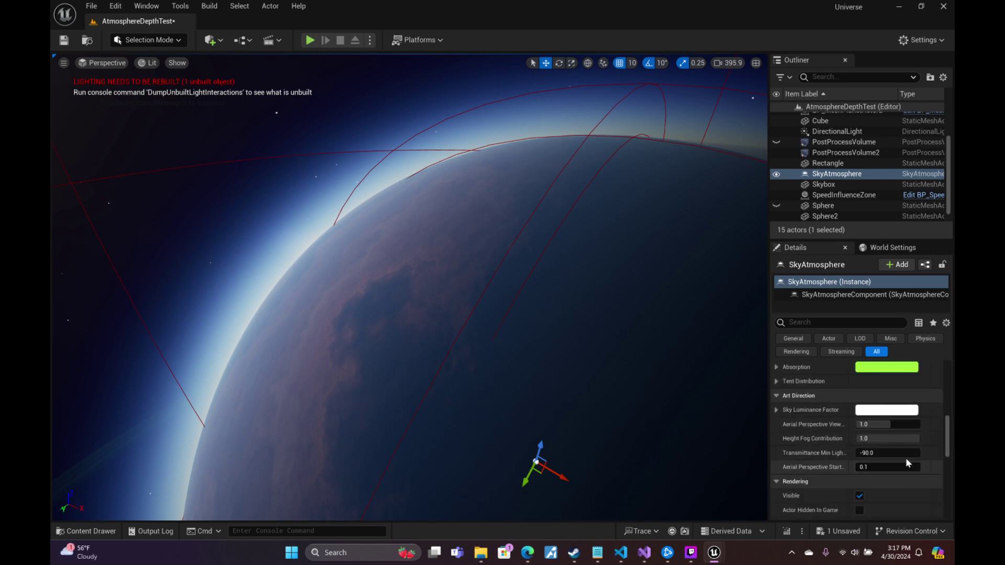
scroll(900, 418, down, 1)
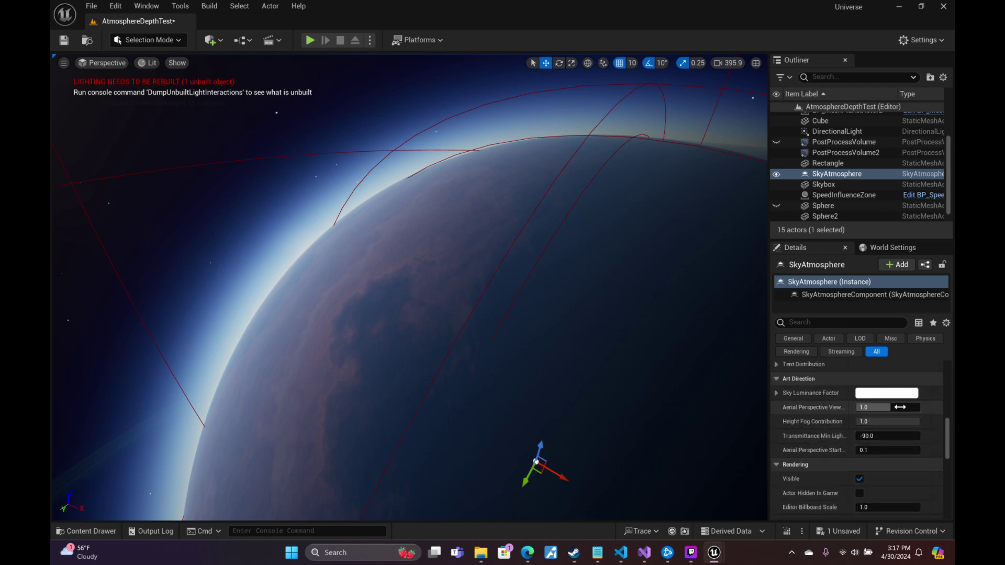
drag(883, 407, 937, 407)
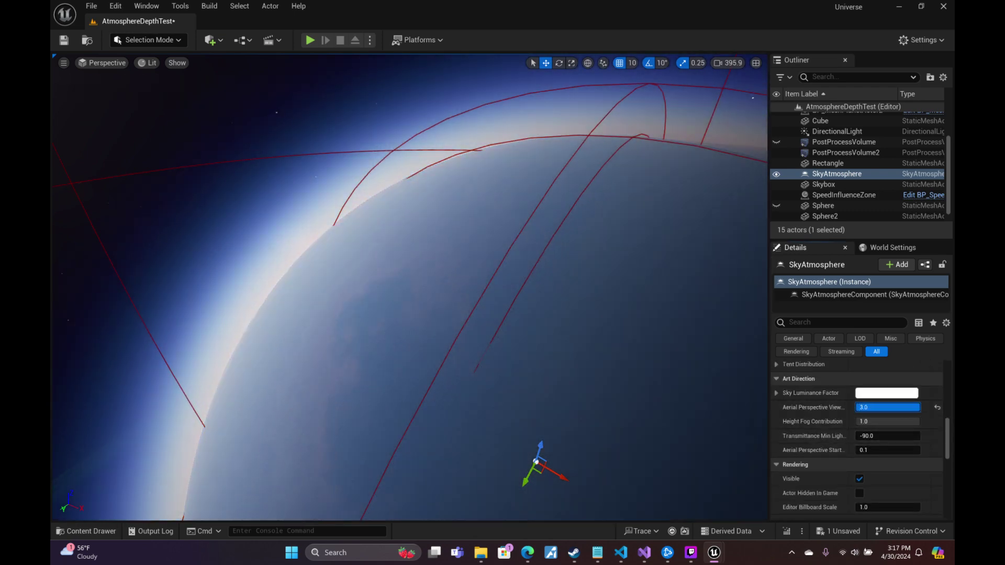
Check the haze and sunlight along the planet's horizon near the surface, and view the lit edge from space.
right_drag(435, 333, 267, 268)
key(w)
scroll(434, 334, down, 3)
key(w)
scroll(387, 293, down, 1)
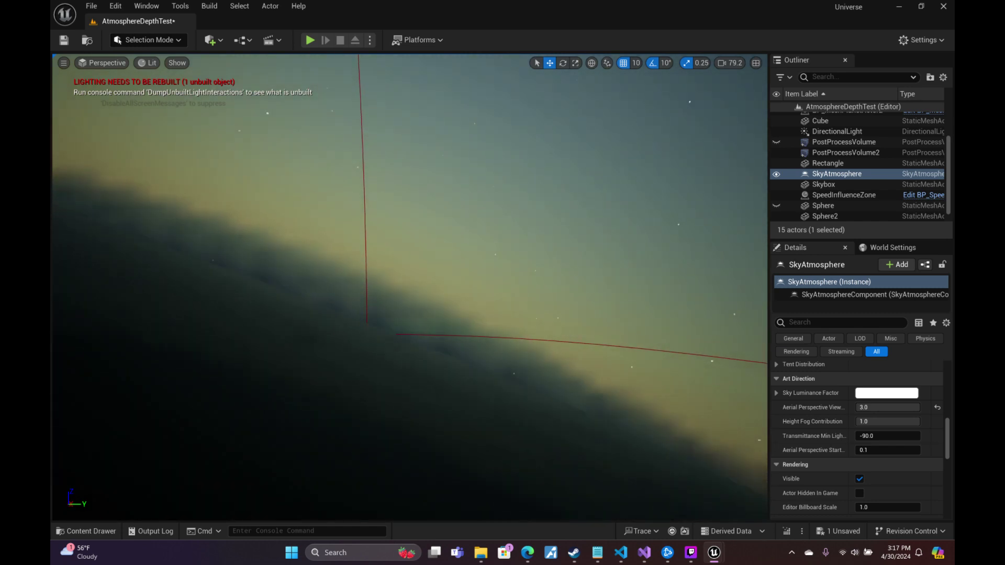
right_drag(268, 268, 61, 257)
scroll(266, 269, up, 1)
key(s)
scroll(173, 268, up, 1)
key(d)
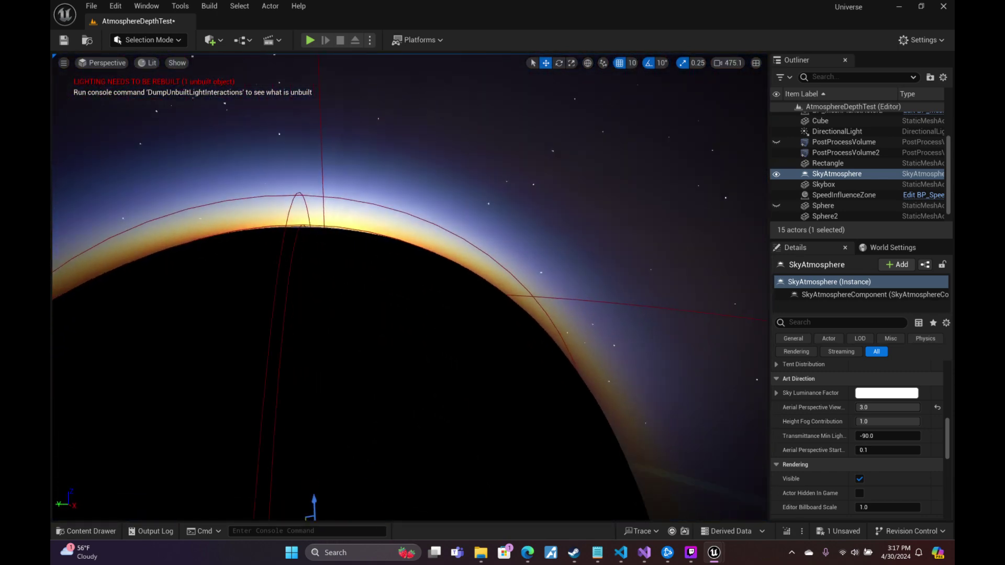
key(w)
scroll(410, 287, down, 1)
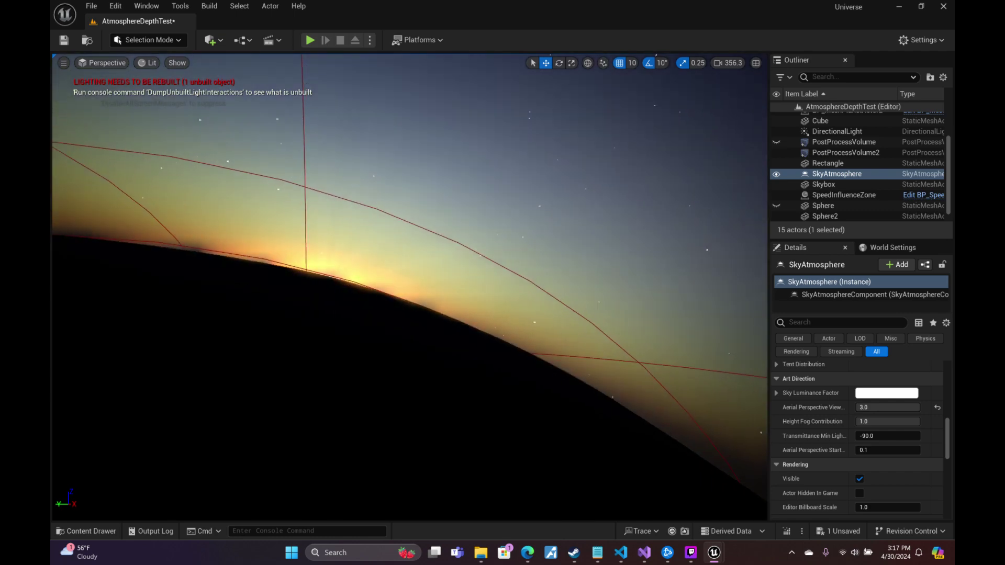
mouse_move(258, 275)
right_down()
mouse_move(268, 279)
mouse_move(272, 262)
mouse_move(253, 279)
right_up()
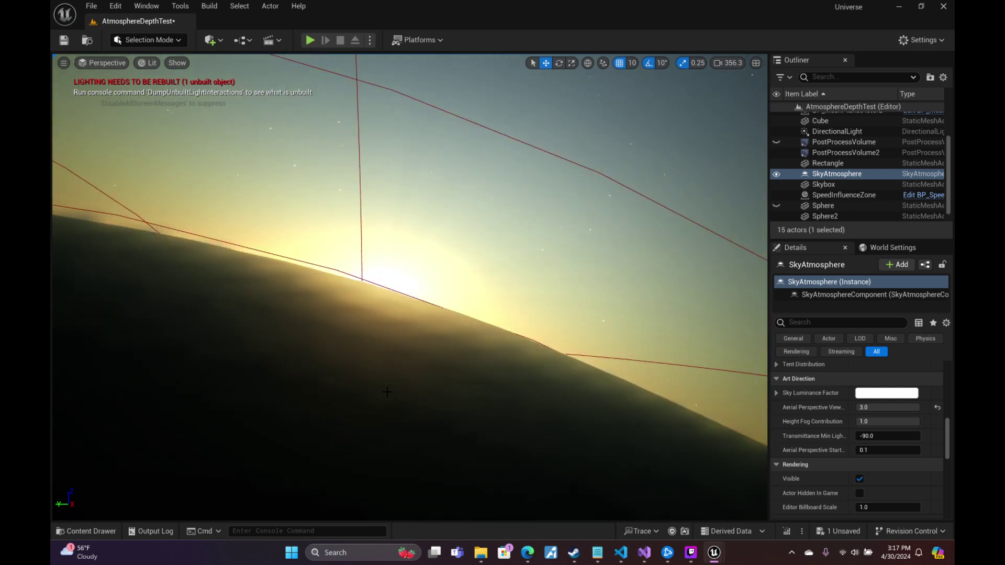
mouse_move(636, 329)
right_down()
mouse_move(582, 372)
mouse_move(582, 359)
mouse_move(555, 372)
mouse_move(572, 398)
mouse_move(631, 334)
right_up()
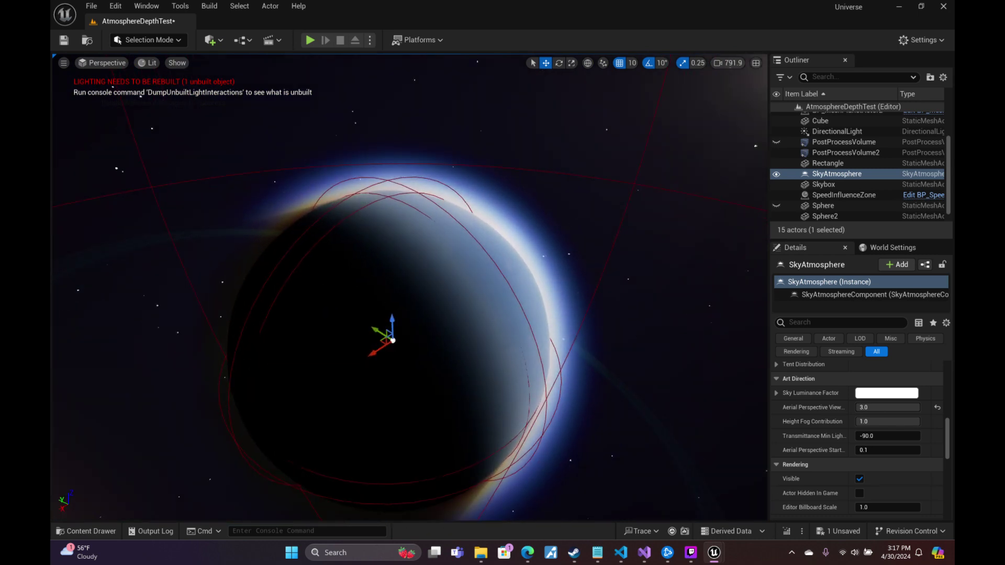
Enter the console command DumpUnbuiltLightInteractions to check for unbuilt lighting.
text(Du)
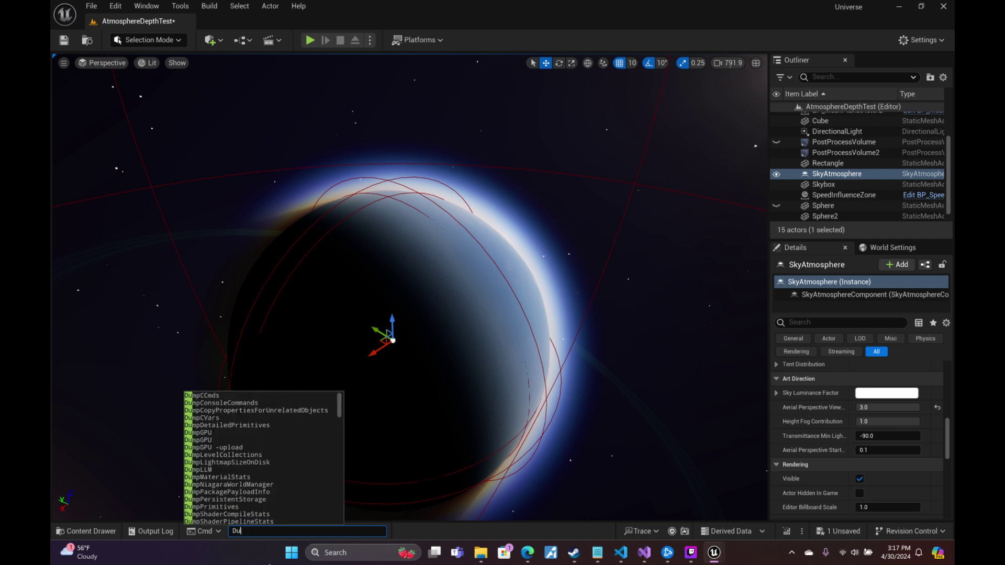
text(mpUn)
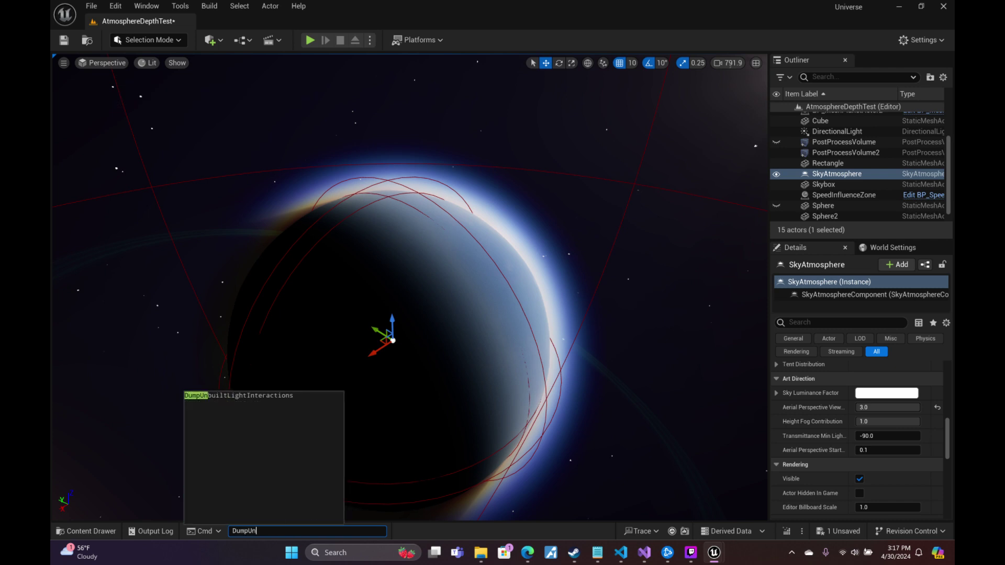
click(274, 395)
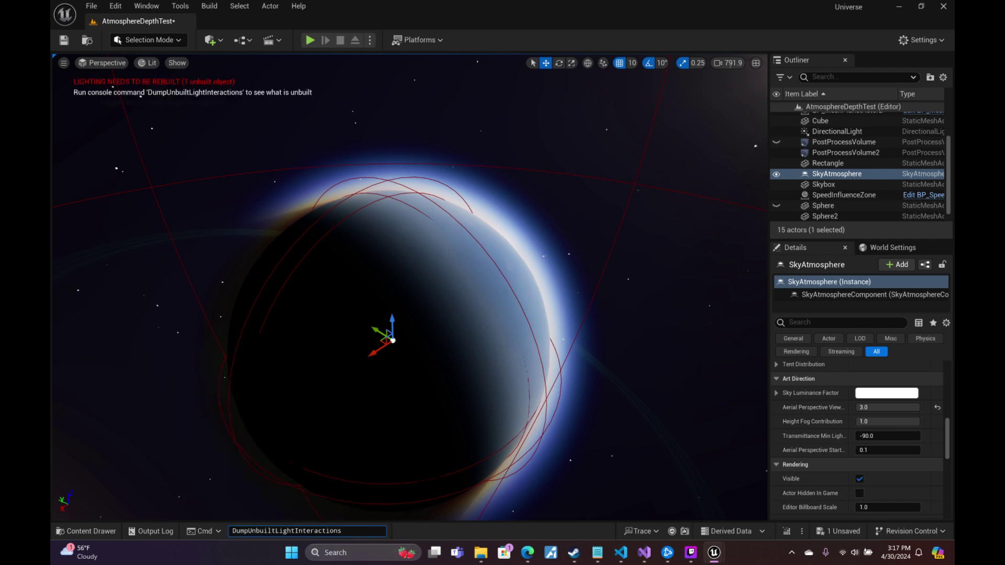
Fly around the planet and examine how the haze looks on approach and at a distance.
key(w)
right_drag(409, 287, 545, 107)
scroll(409, 287, down, 1)
key(w)
mouse_move(212, 92)
right_down()
mouse_move(209, 121)
mouse_move(272, 146)
mouse_move(367, 162)
mouse_move(465, 142)
mouse_move(439, 115)
mouse_move(397, 115)
mouse_move(366, 130)
mouse_move(219, 101)
mouse_move(219, 111)
right_up()
key(s)
scroll(272, 147, up, 3)
key(w)
key(s)
key(w)
scroll(218, 101, down, 3)
key(w)
scroll(218, 101, down, 3)
scroll(219, 101, down, 2)
scroll(219, 110, up, 2)
key(s)
right_drag(439, 349, 439, 357)
scroll(439, 349, up, 1)
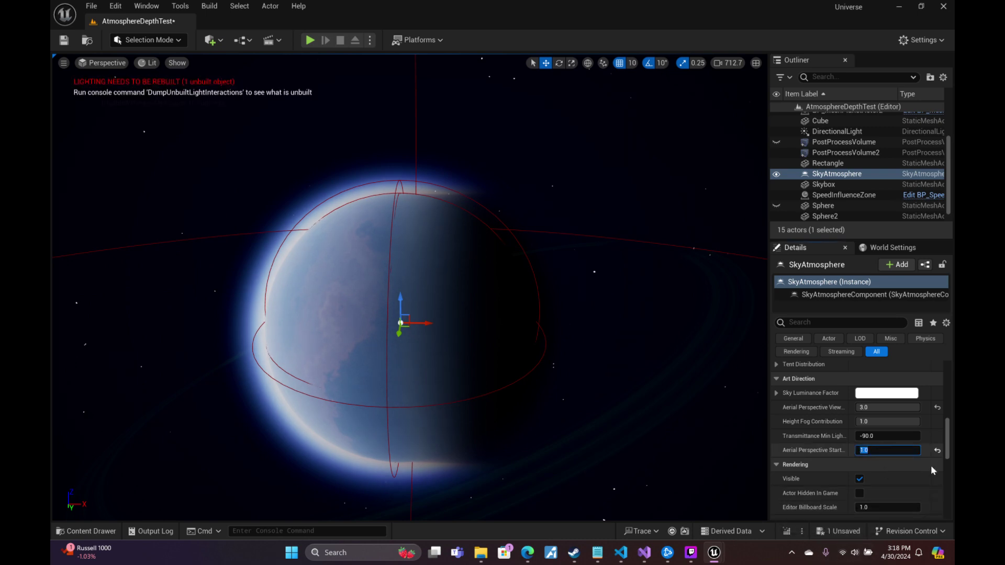
Try other Atmosphere Height and MultiScattering values on the SkyAtmosphere, and reset MultiScattering to its default.
scroll(931, 468, down, 5)
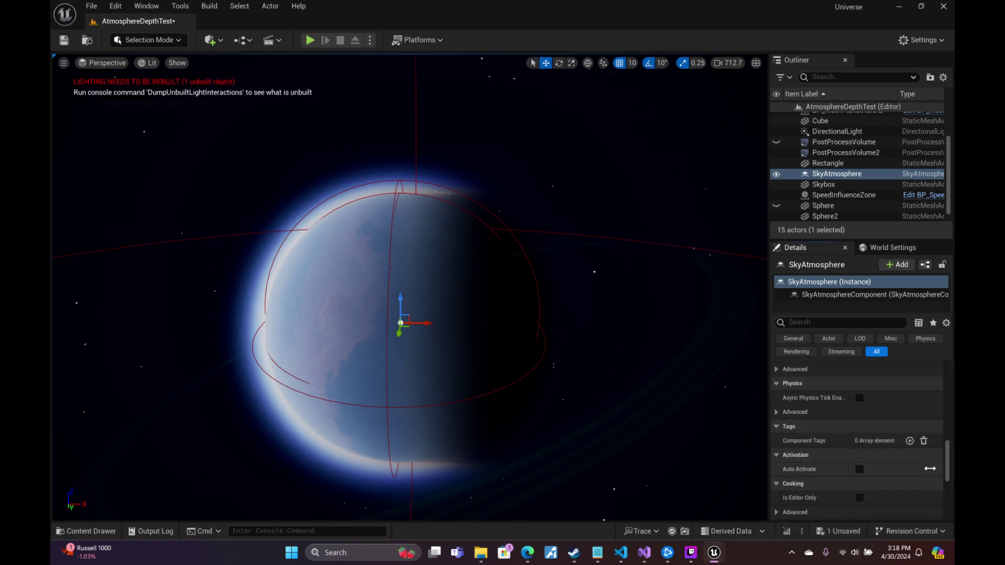
scroll(948, 465, up, 10)
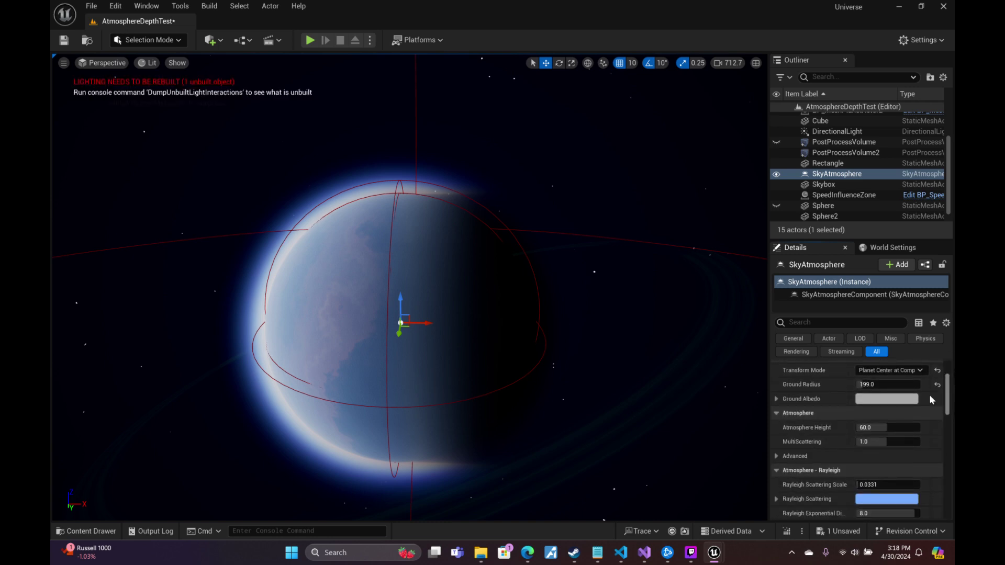
mouse_move(882, 427)
mouse_down()
mouse_move(858, 427)
mouse_move(889, 427)
mouse_up()
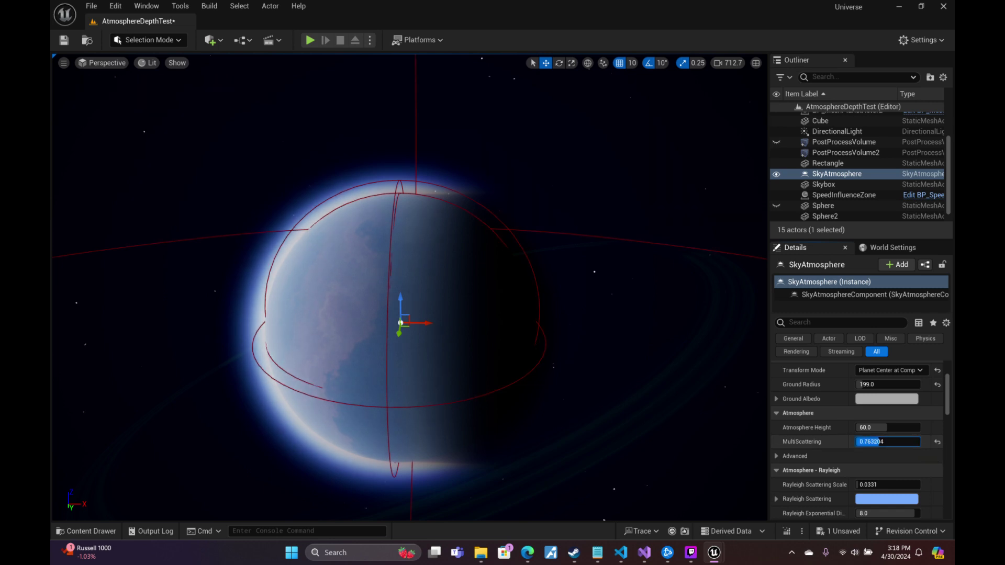
drag(882, 441, 918, 441)
click(937, 443)
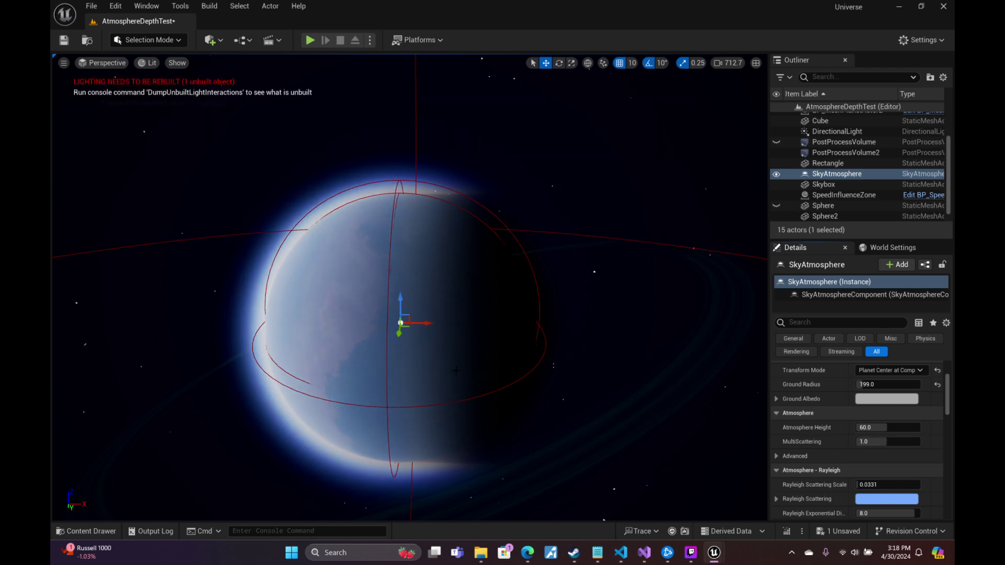
Examine the planet's hazy surface up close and its sunlit side from space.
mouse_move(410, 287)
right_down()
mouse_move(413, 300)
mouse_move(368, 256)
mouse_move(327, 246)
mouse_move(364, 178)
mouse_move(375, 306)
mouse_move(385, 262)
mouse_move(410, 286)
right_up()
key(w)
scroll(363, 178, down, 5)
key(s)
key(w)
scroll(384, 262, down, 2)
key(s)
scroll(409, 287, up, 4)
right_drag(572, 345, 572, 345)
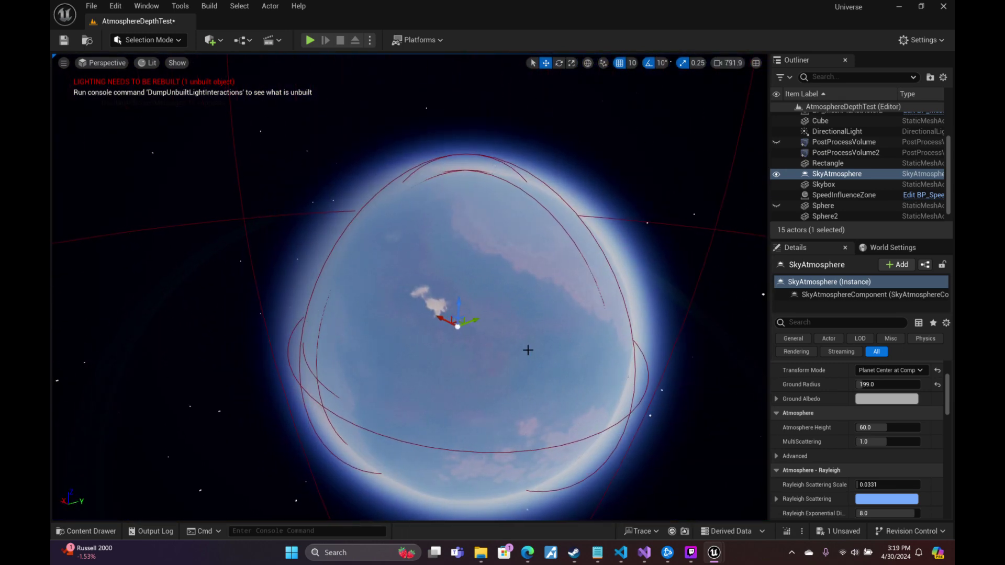
Add a Volumetric Cloud actor to the level.
click(215, 40)
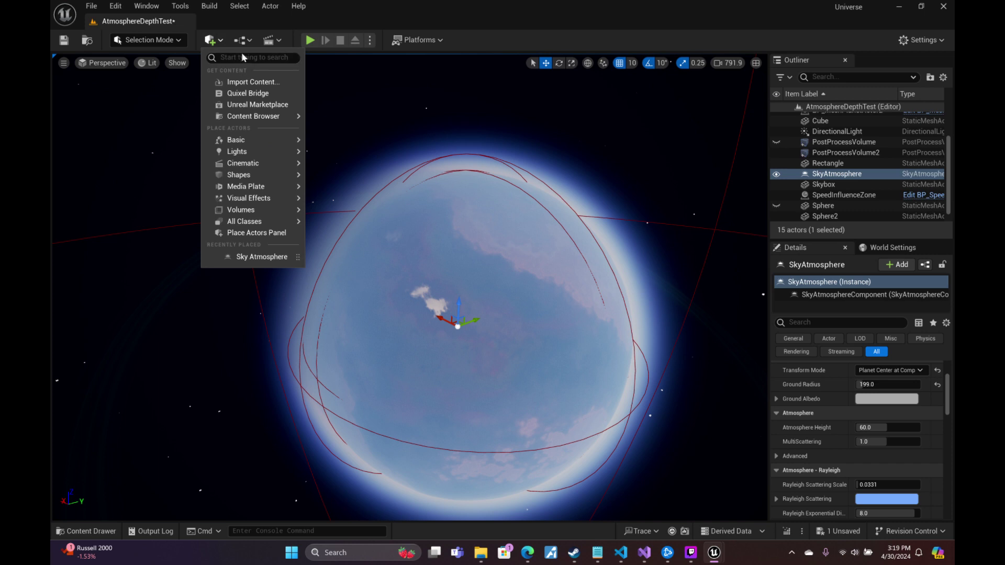
mouse_move(253, 117)
text(clou)
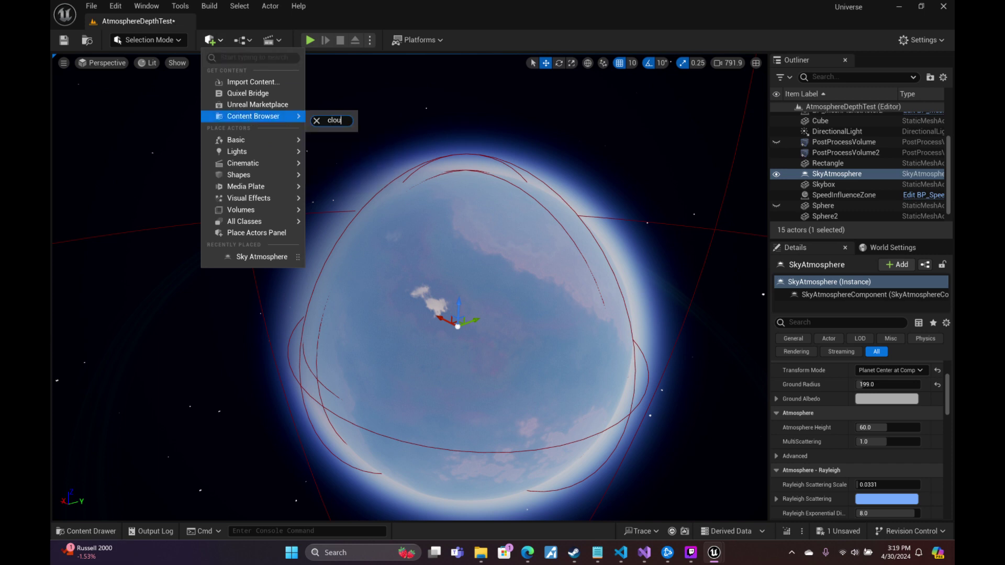
text(lo)
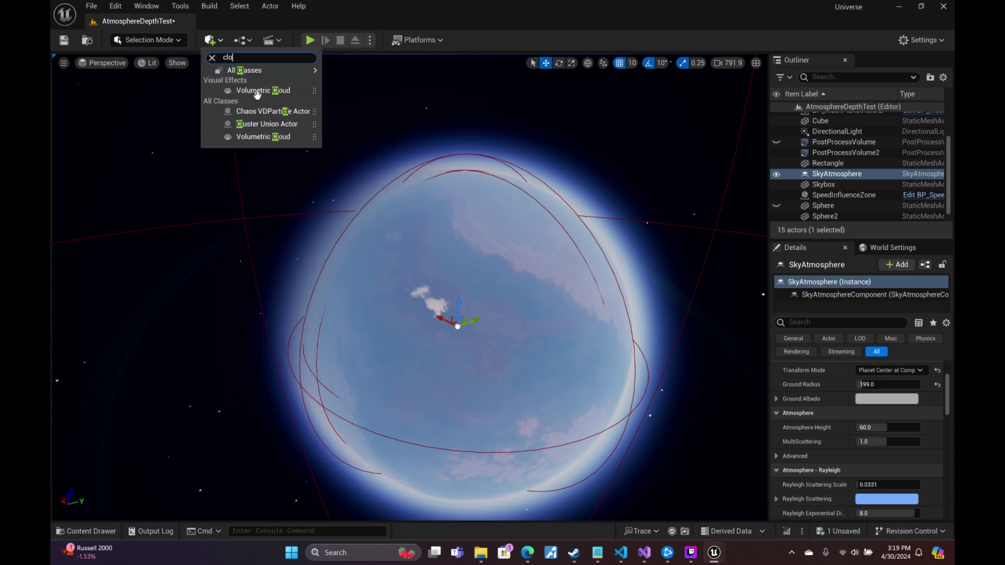
click(267, 79)
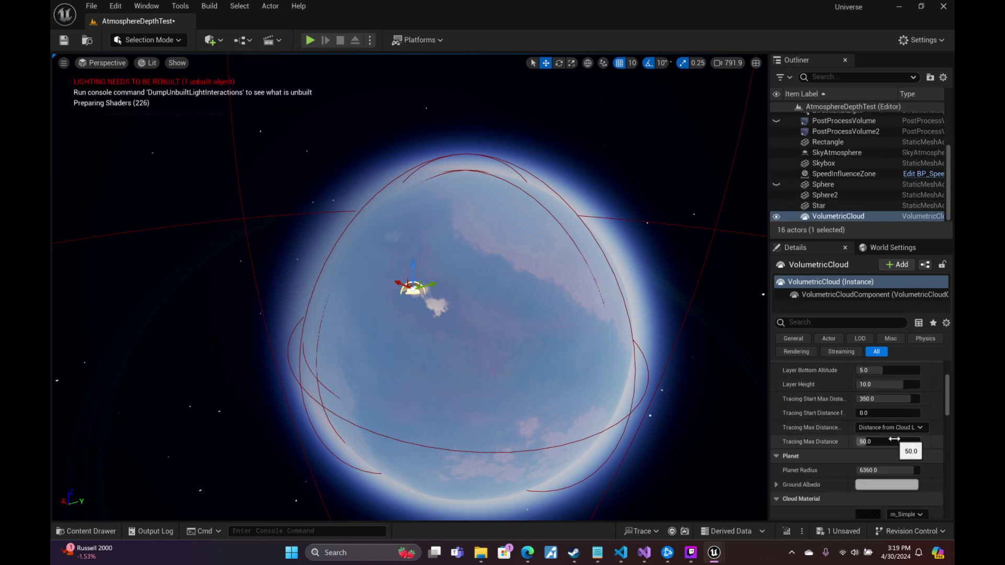
Set the VolumetricCloud's Layer Bottom Altitude to 0.
right_drag(413, 293, 482, 303)
scroll(906, 383, up, 2)
scroll(905, 382, up, 2)
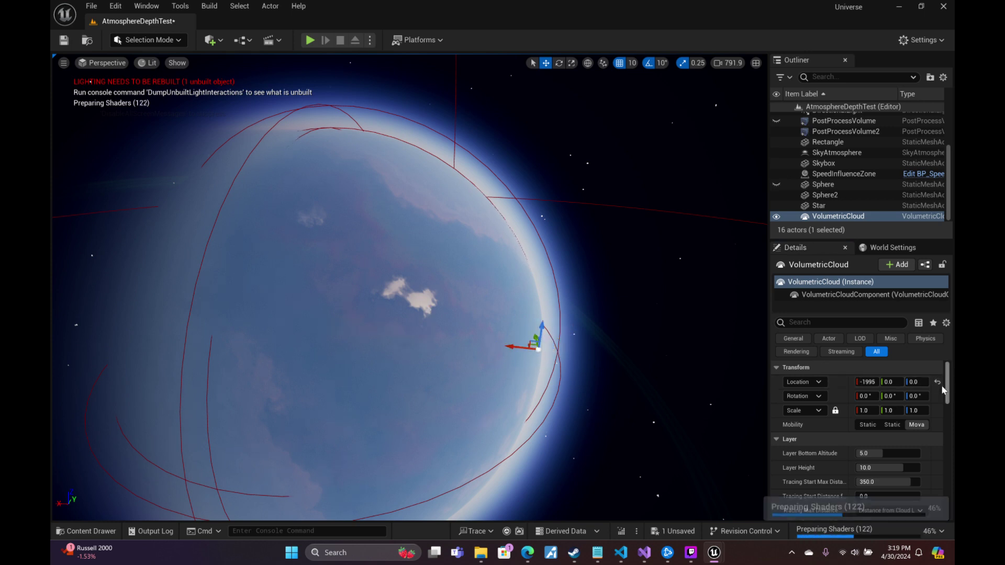
scroll(915, 441, down, 3)
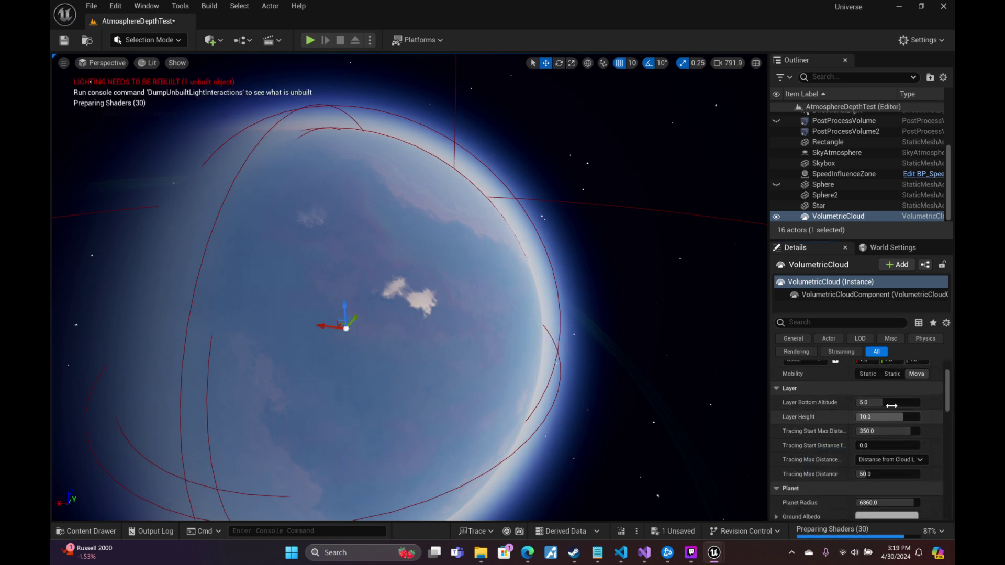
drag(885, 403, 844, 403)
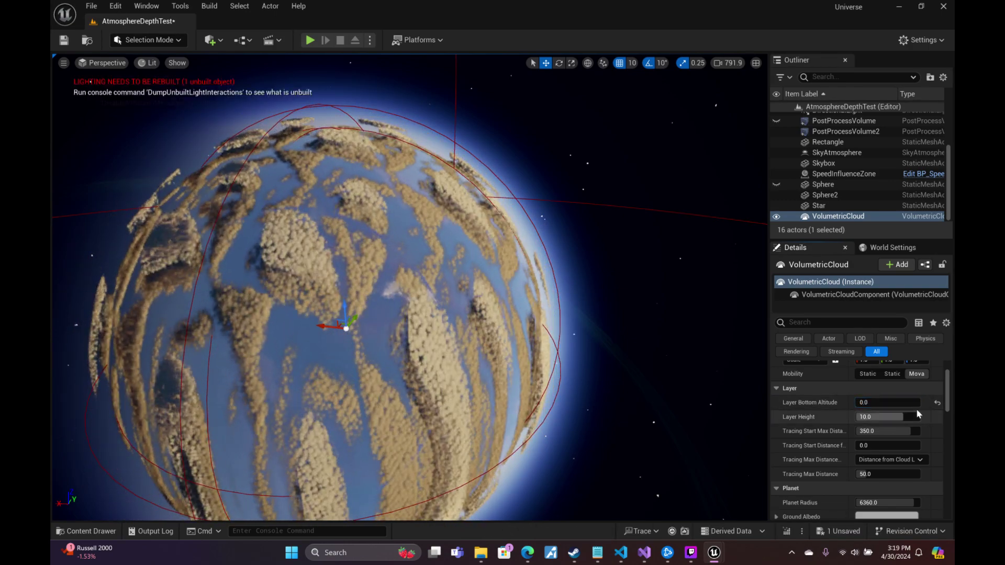
Set the cloud's Layer Height to about 1.65 and its Tracing Start Max Distance to about 434.68.
drag(905, 417, 875, 416)
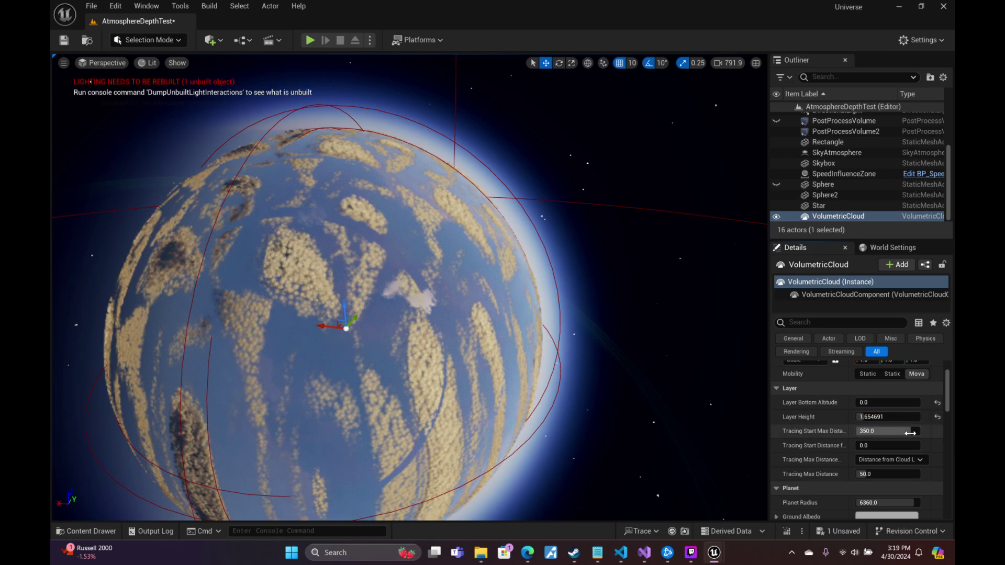
drag(887, 430, 879, 431)
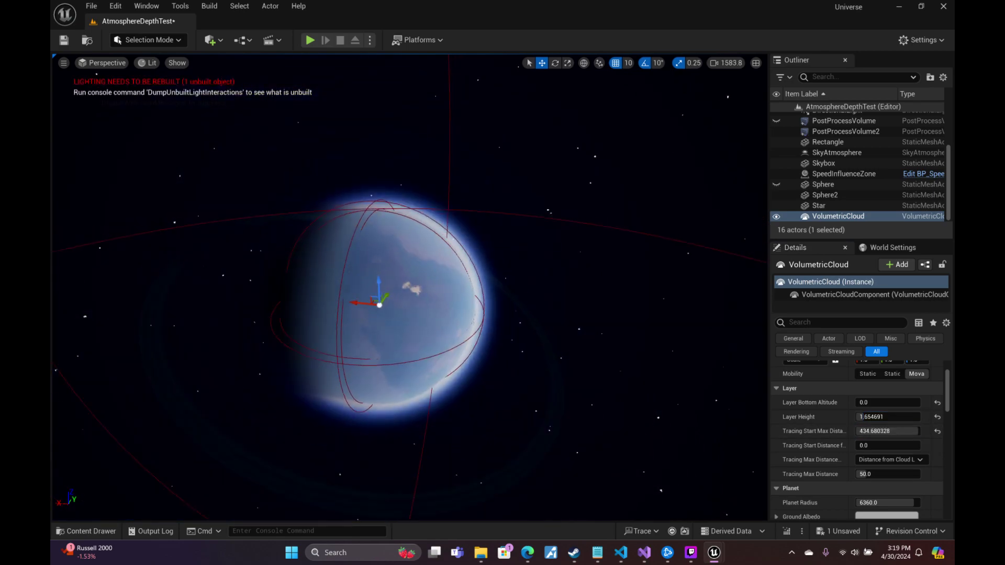
Inspect the cloud layer from space, within the clouds and toward the sun at the horizon.
scroll(410, 288, down, 1)
key(w)
right_drag(410, 287, 345, 285)
key(w)
key(w)
key(w)
scroll(410, 288, down, 1)
key(s)
scroll(409, 287, down, 3)
key(w)
scroll(410, 287, down, 5)
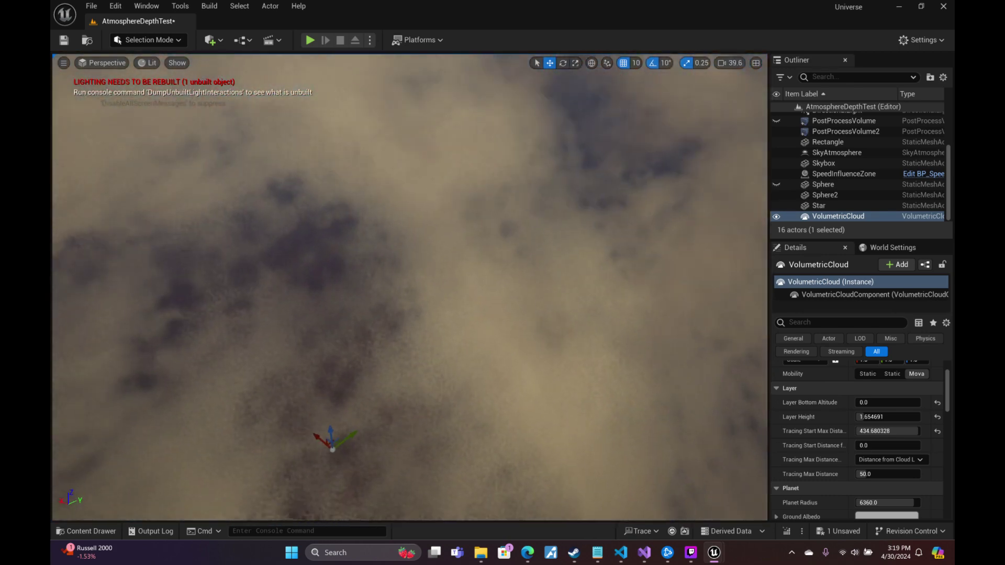
right_drag(410, 239, 409, 231)
right_drag(587, 337, 587, 337)
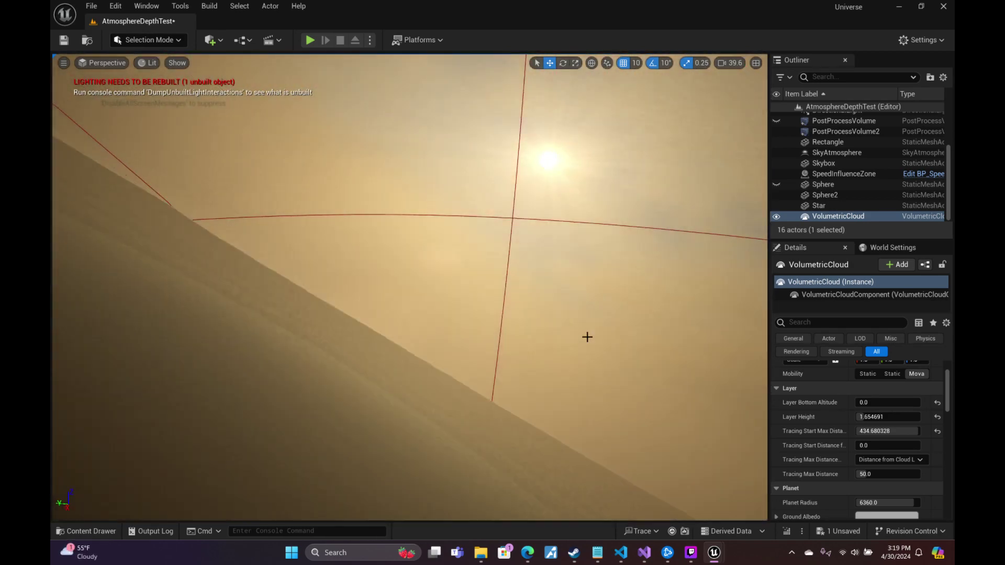
Increase the VolumetricCloud's Layer Height to 20.
drag(861, 416, 892, 416)
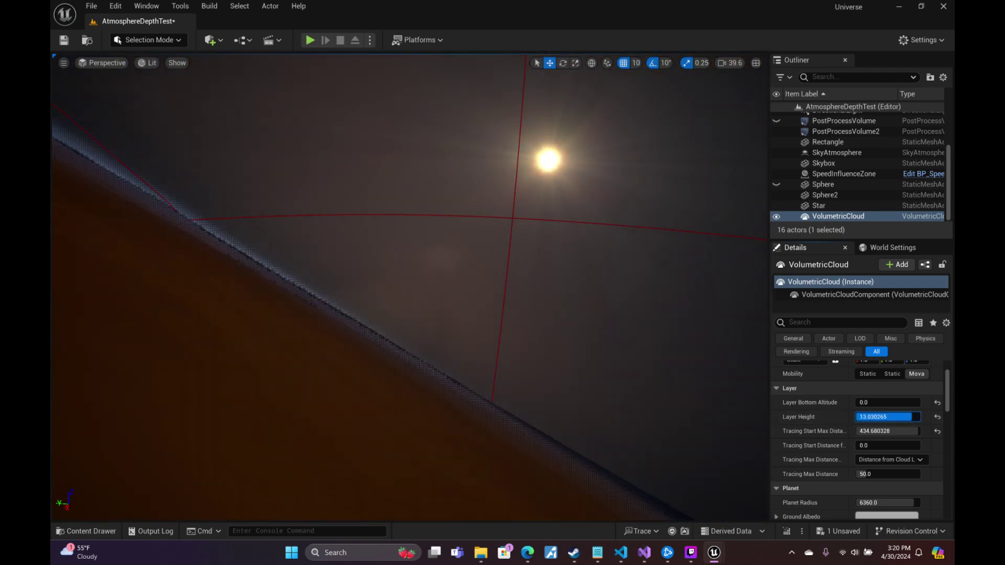
drag(899, 416, 920, 417)
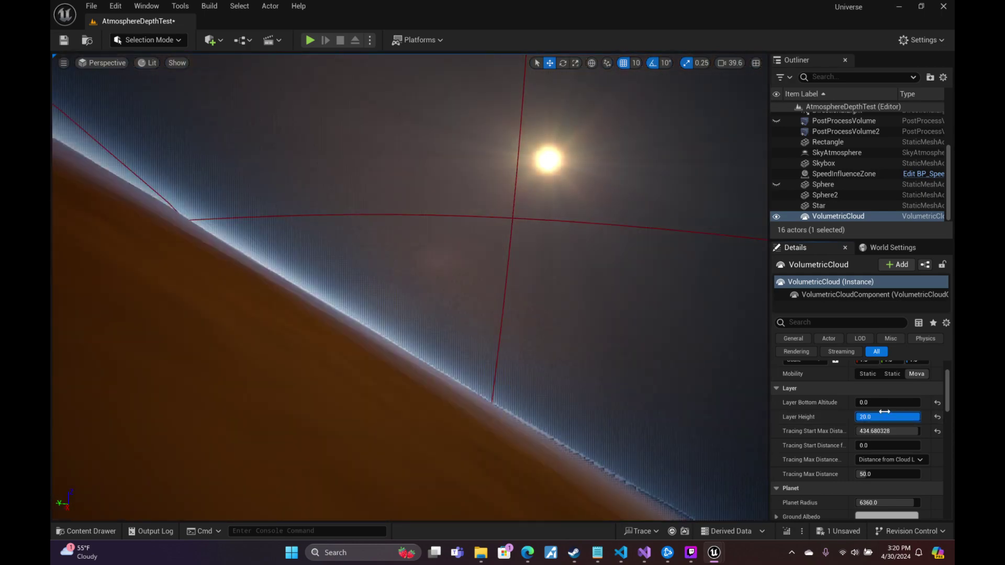
Reduce the VolumetricCloud's Layer Height to about 2.87.
key(w)
right_drag(410, 287, 272, 287)
scroll(410, 286, up, 5)
key(s)
scroll(613, 346, up, 1)
mouse_move(613, 346)
right_down()
mouse_move(591, 335)
mouse_move(576, 346)
mouse_move(597, 329)
mouse_move(614, 346)
right_up()
drag(888, 416, 866, 417)
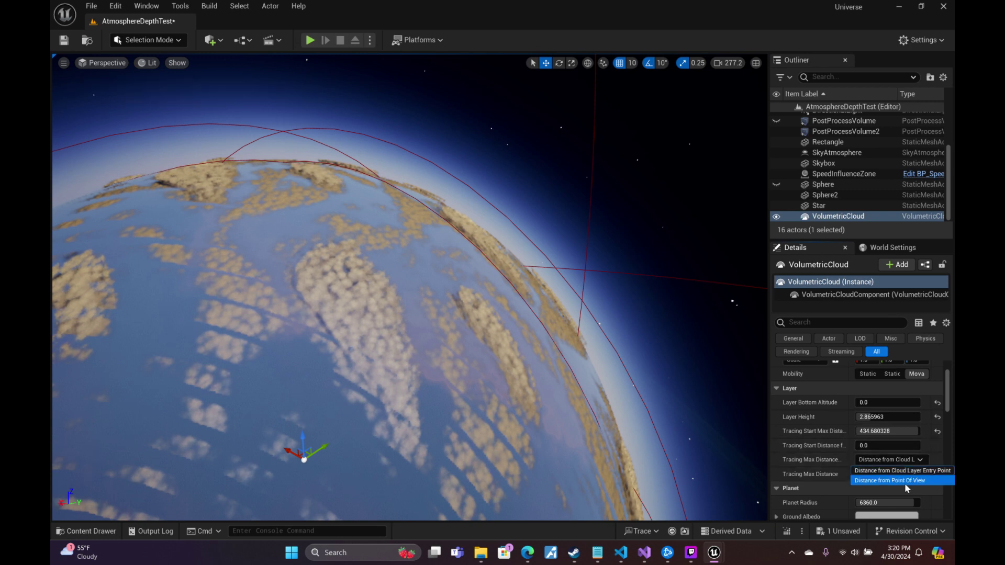
Try Distance from Point Of View as the cloud's Tracing Max Distance mode and restore Distance from Cloud Layer Entry Point.
click(906, 484)
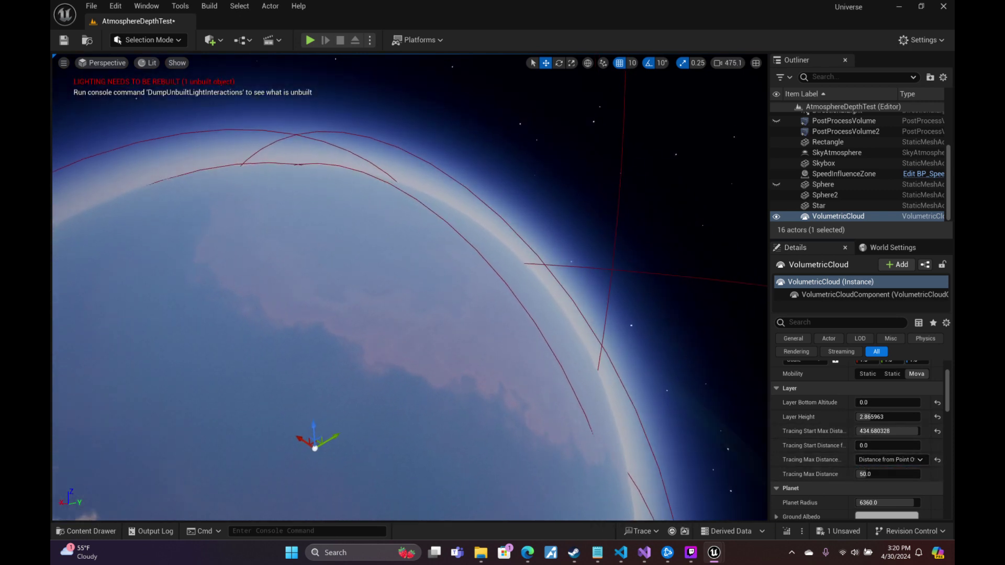
key(w)
right_drag(410, 287, 298, 377)
key(s)
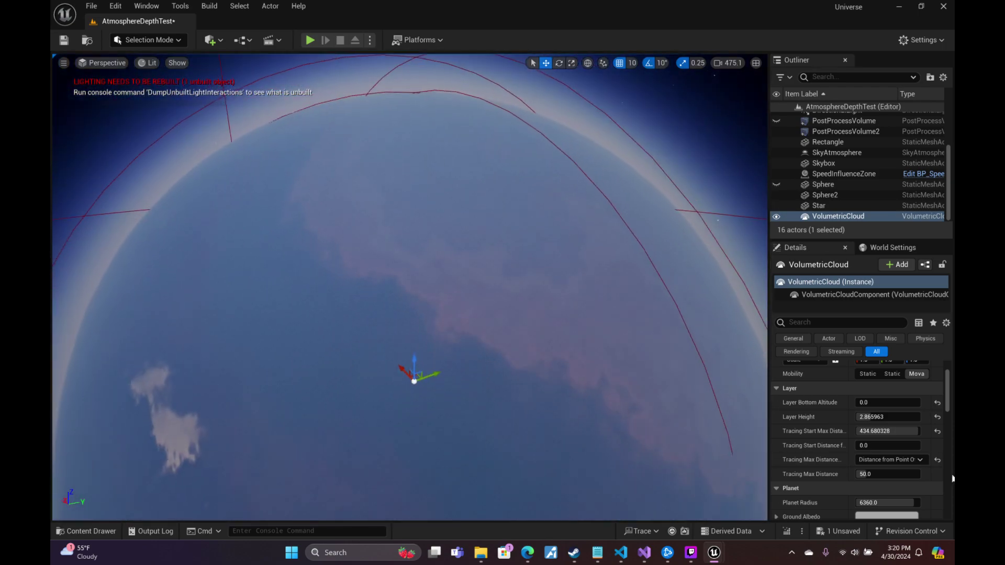
click(908, 471)
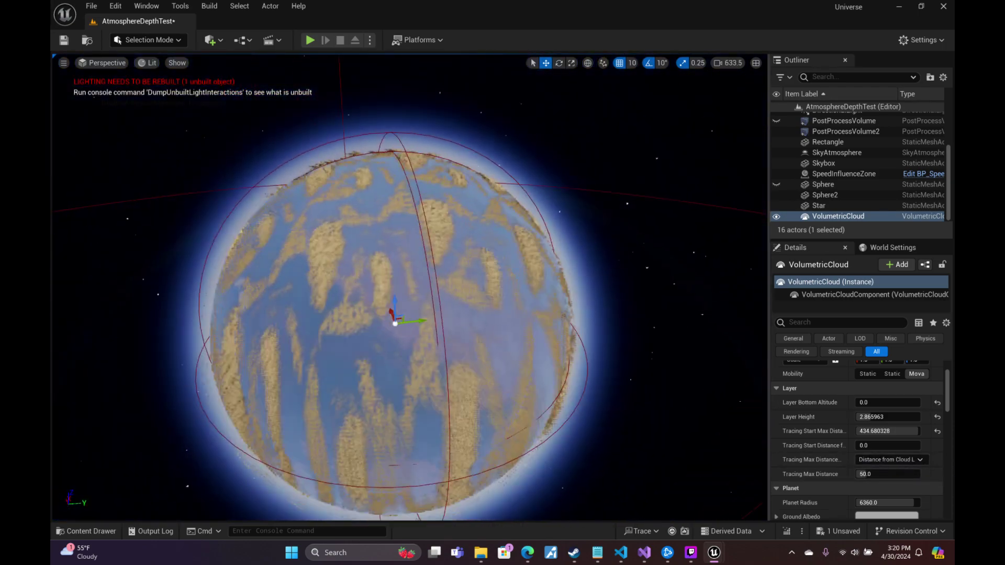
Inspect the cloud layer from orbit down to the planet's surface, looking toward the sun.
key(s)
key(d)
mouse_move(410, 287)
right_down()
mouse_move(334, 288)
mouse_move(306, 246)
mouse_move(388, 283)
mouse_move(325, 283)
mouse_move(395, 291)
mouse_move(366, 295)
mouse_move(355, 293)
mouse_move(398, 287)
mouse_move(356, 265)
mouse_move(410, 280)
mouse_move(421, 254)
mouse_move(429, 258)
mouse_move(410, 302)
right_up()
key(w)
key(w)
key(d)
key(w)
scroll(366, 296, down, 2)
key(w)
key(w)
scroll(410, 270, down, 5)
key(w)
right_drag(644, 326, 374, 343)
right_drag(668, 314, 380, 354)
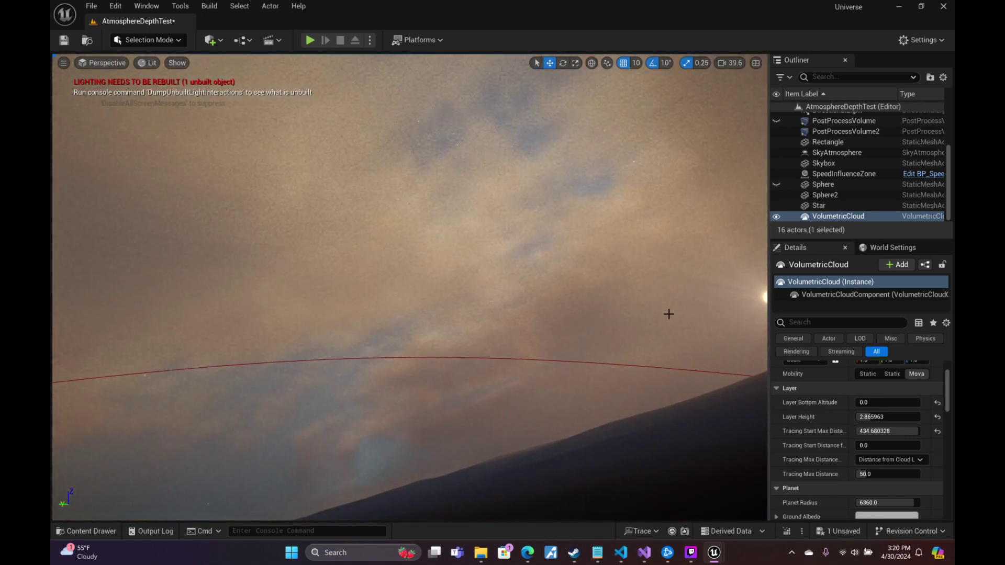
right_drag(669, 314, 668, 314)
Set the VolumetricCloud's Planet Radius to 100 and check the clouds from the surface out to space.
scroll(921, 462, down, 3)
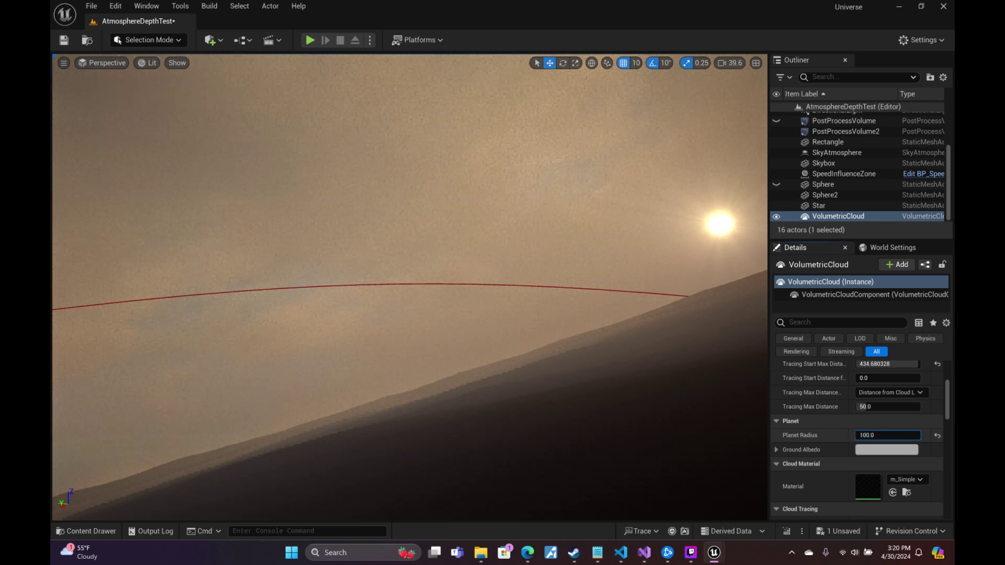
right_drag(695, 346, 635, 347)
scroll(694, 347, up, 2)
scroll(636, 347, up, 1)
key(s)
scroll(635, 347, up, 3)
key(w)
scroll(635, 347, down, 1)
key(s)
key(w)
key(s)
key(w)
key(s)
key(s)
scroll(635, 347, up, 5)
key(d)
key(w)
key(s)
key(d)
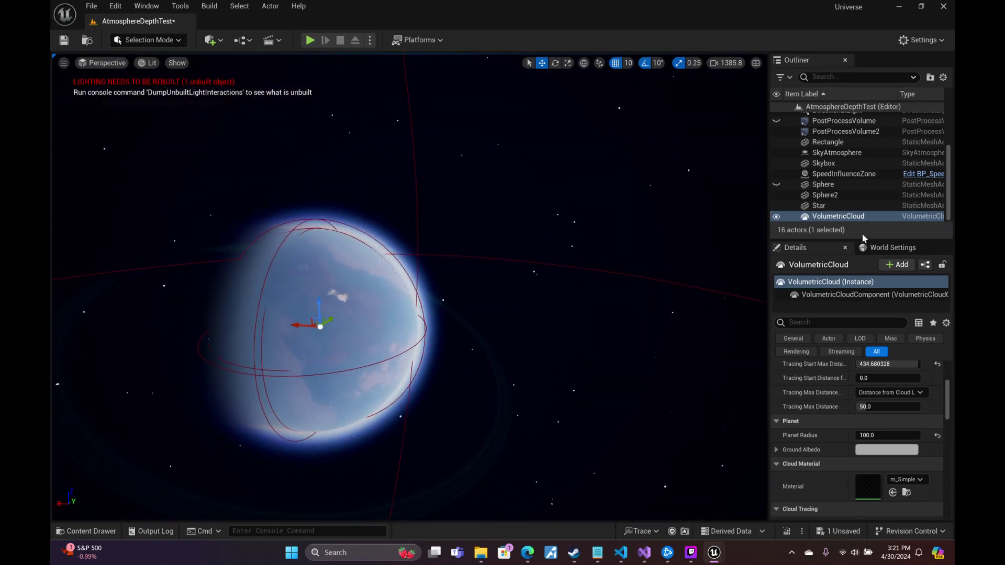
Enable Use Per Sample Atmospheric Light Transmittance for the cloud tracing and check the clouds along the horizon.
scroll(886, 366, down, 10)
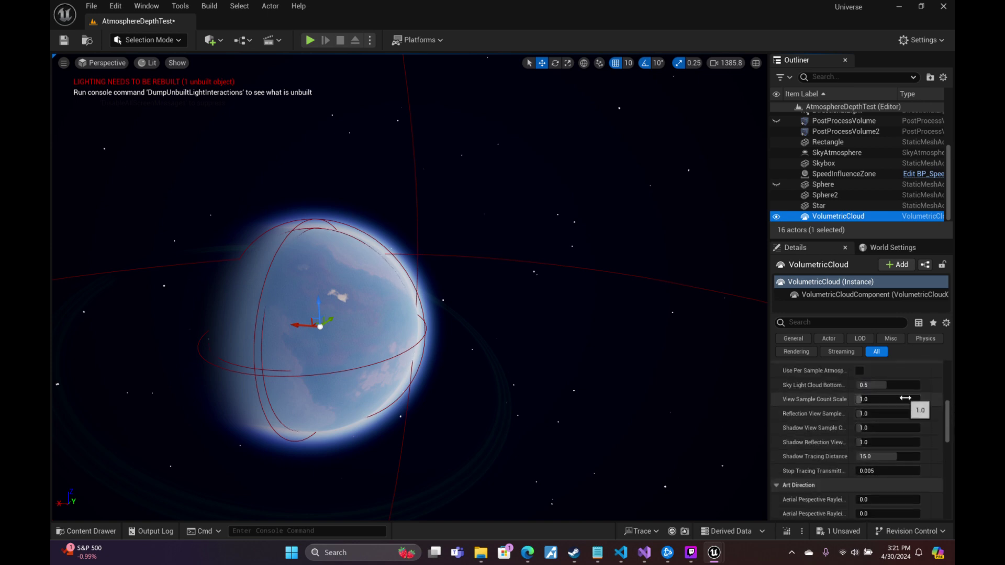
scroll(893, 386, up, 1)
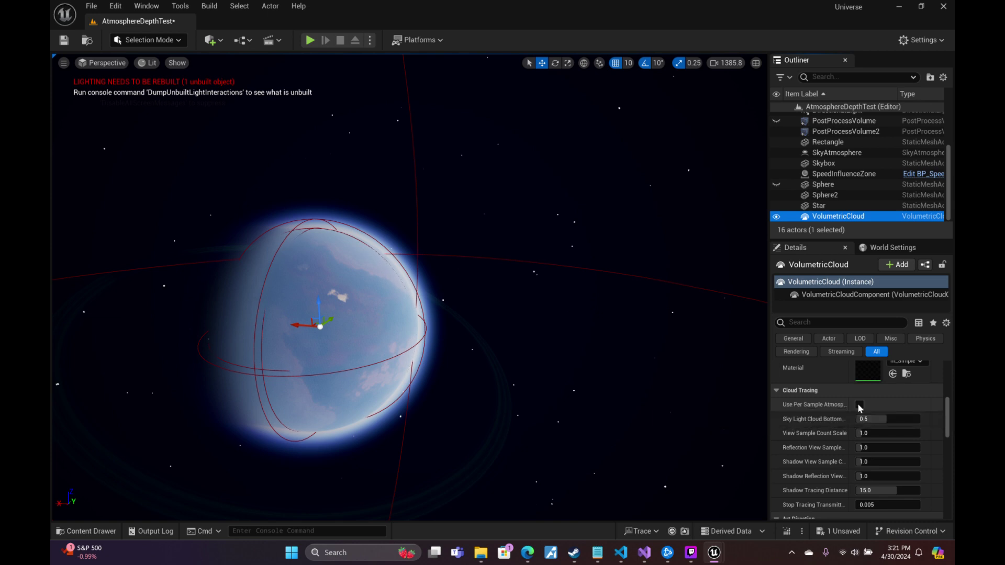
right_drag(410, 287, 251, 246)
key(w)
scroll(410, 288, up, 8)
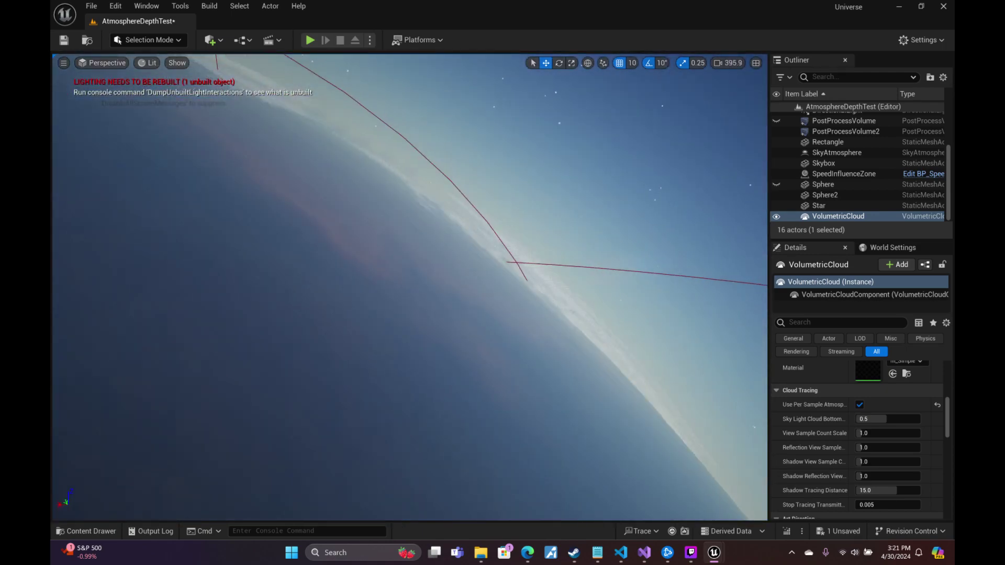
right_drag(410, 287, 296, 320)
key(w)
right_drag(625, 308, 652, 315)
key(s)
scroll(625, 308, down, 1)
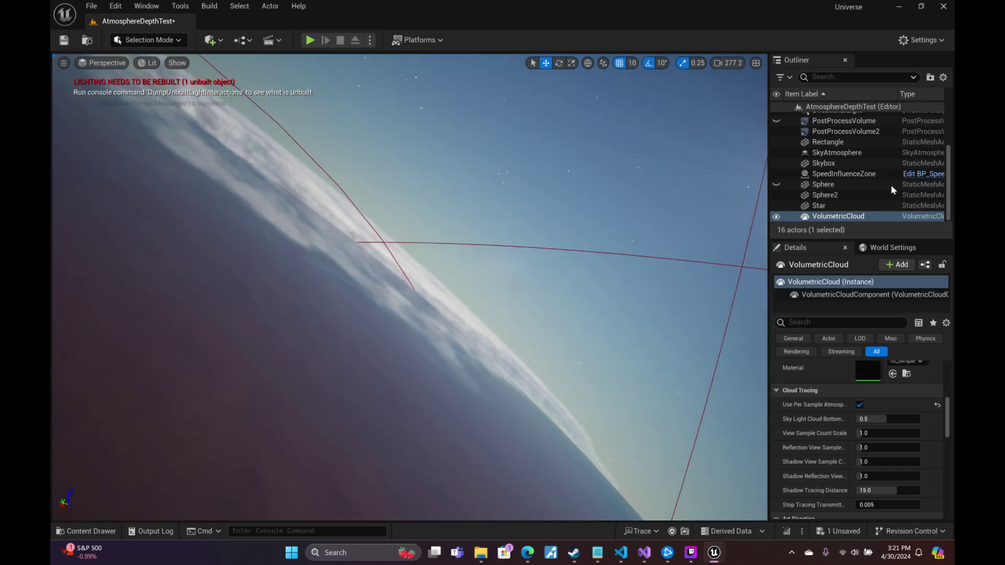
Set the Max Node Depth of BP_MeshPlanetActor2 to 6.
scroll(850, 157, up, 3)
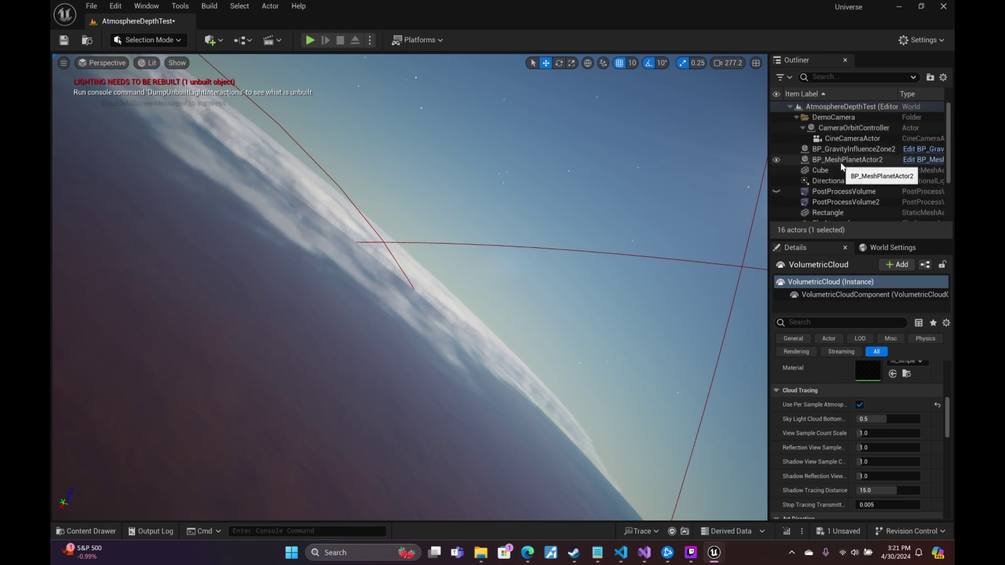
click(841, 161)
scroll(917, 420, up, 5)
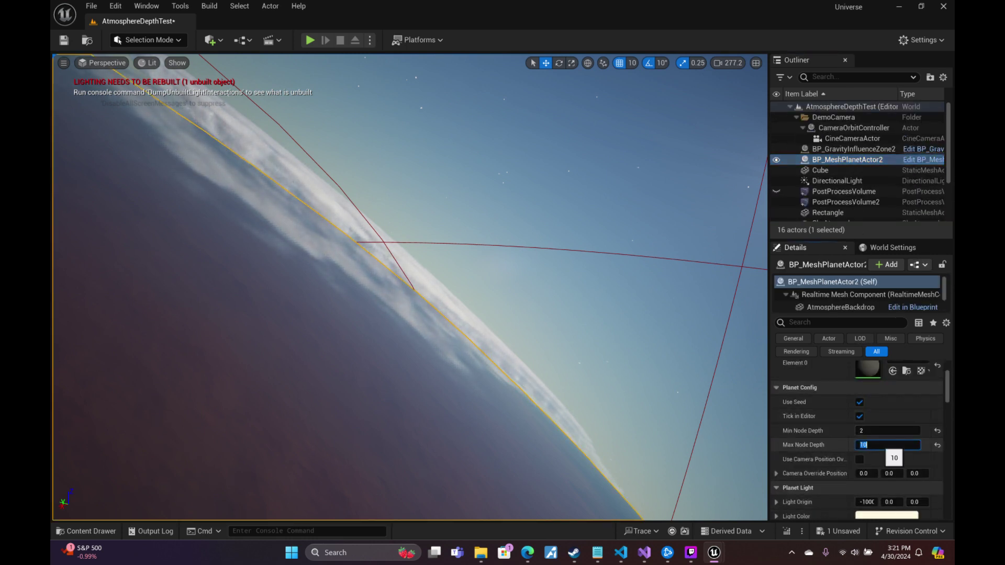
Examine the clouds close to the planet's surface, toward the sun and along the horizon.
mouse_move(409, 287)
right_down()
mouse_move(361, 290)
mouse_move(401, 278)
right_up()
scroll(410, 287, down, 3)
key(w)
key(w)
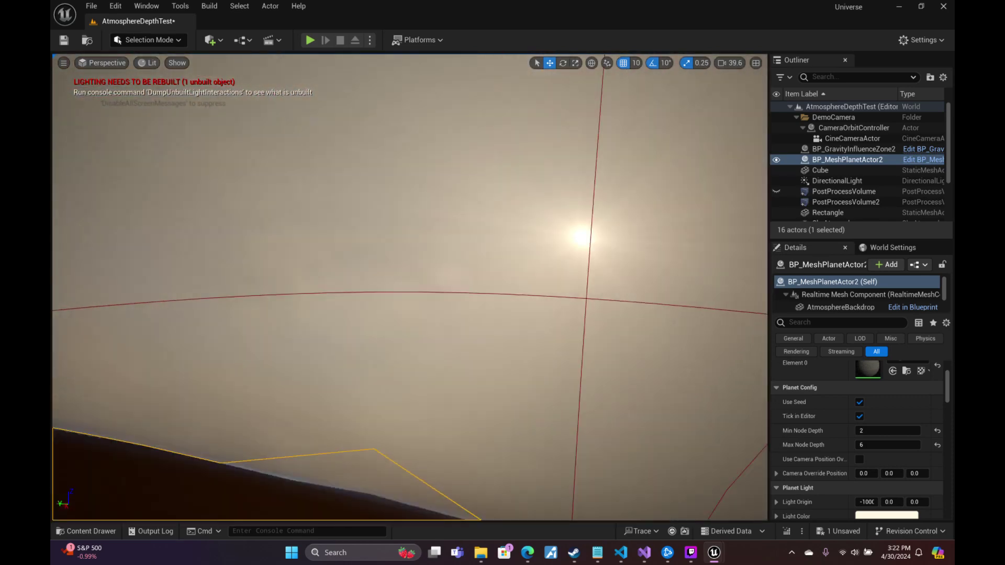
right_drag(409, 286, 246, 361)
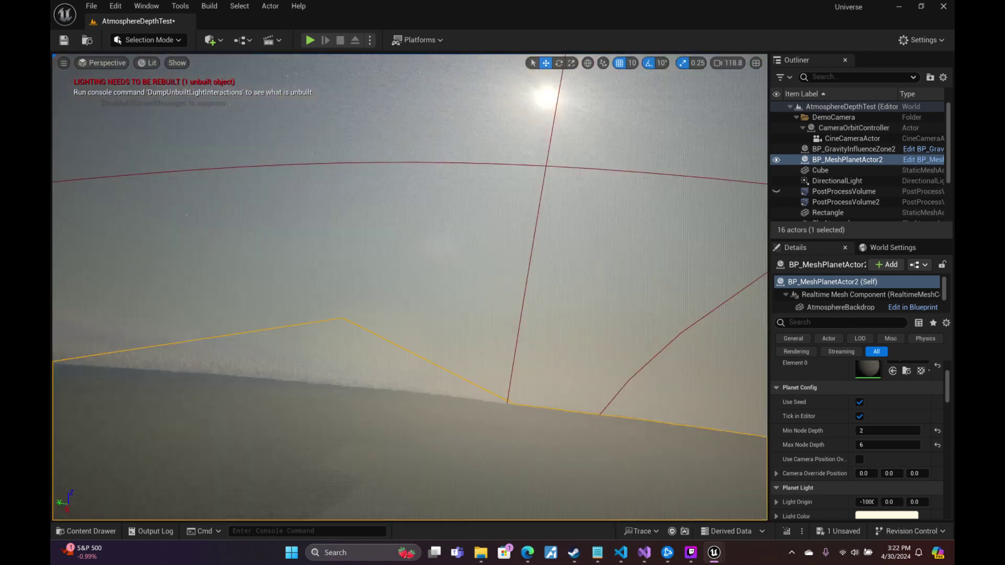
right_drag(410, 287, 466, 345)
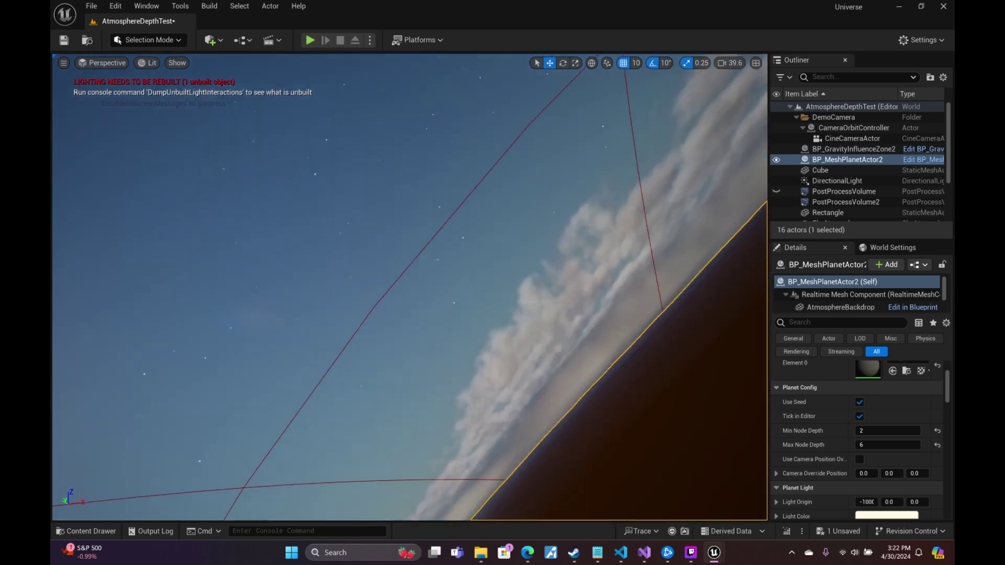
right_drag(533, 280, 707, 251)
key(w)
right_drag(409, 286, 246, 366)
Examine the planet's clouds and atmosphere from orbit and from far out in space, including the night side.
scroll(410, 286, up, 1)
scroll(410, 286, up, 1)
key(s)
scroll(410, 287, up, 1)
scroll(410, 287, up, 1)
key(s)
key(s)
key(d)
scroll(410, 287, up, 1)
key(s)
key(d)
scroll(410, 287, up, 11)
key(d)
key(w)
scroll(409, 287, down, 2)
key(w)
key(a)
scroll(409, 287, down, 1)
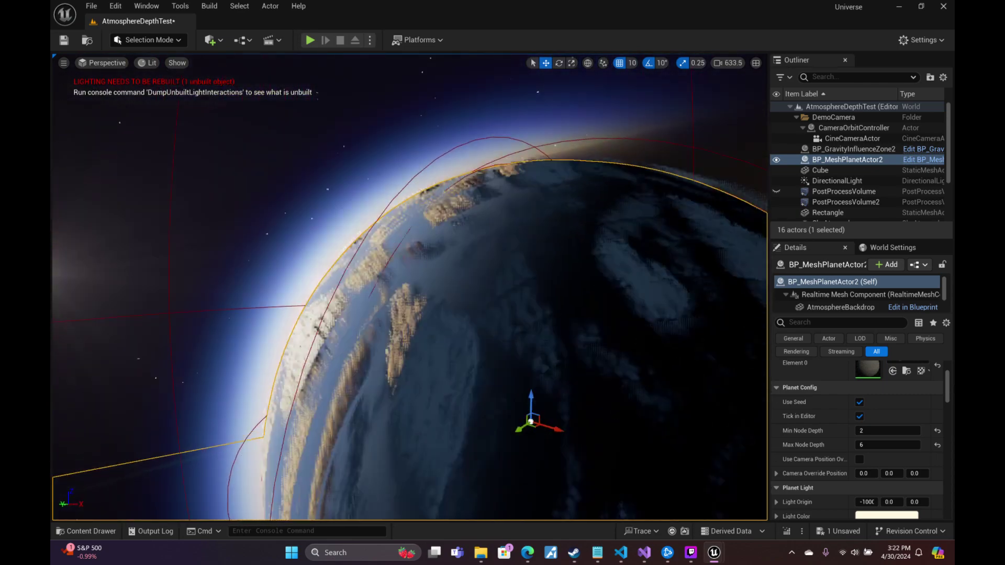
scroll(410, 287, up, 4)
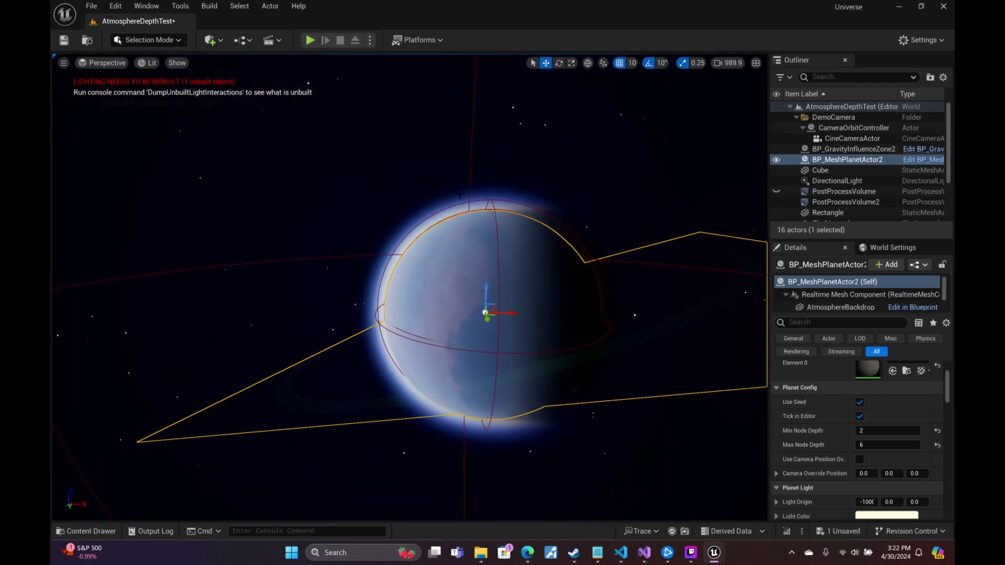
Toggle PostProcessVolume2's visibility and check its effect on the planet and the star's glow.
click(537, 210)
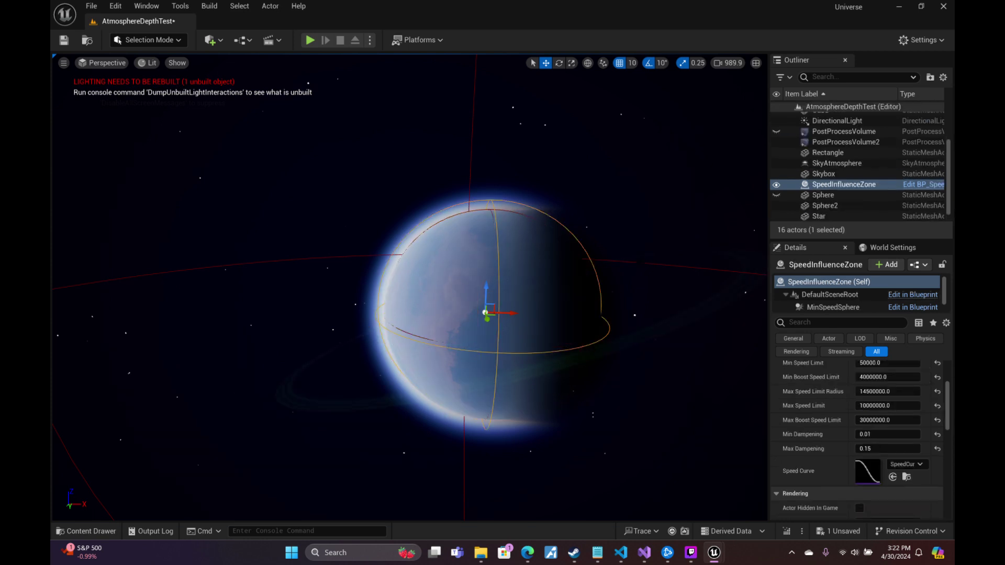
click(851, 178)
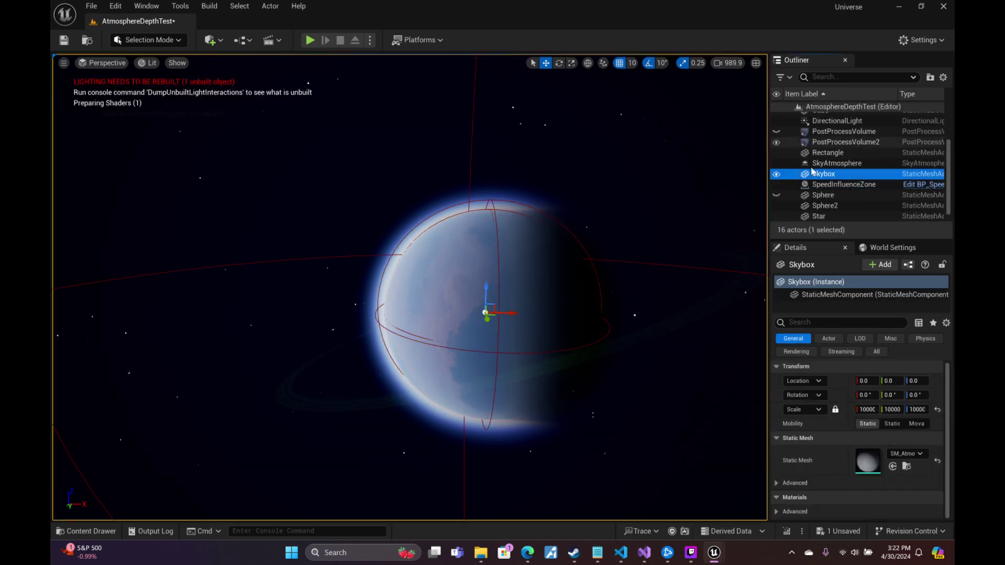
click(777, 144)
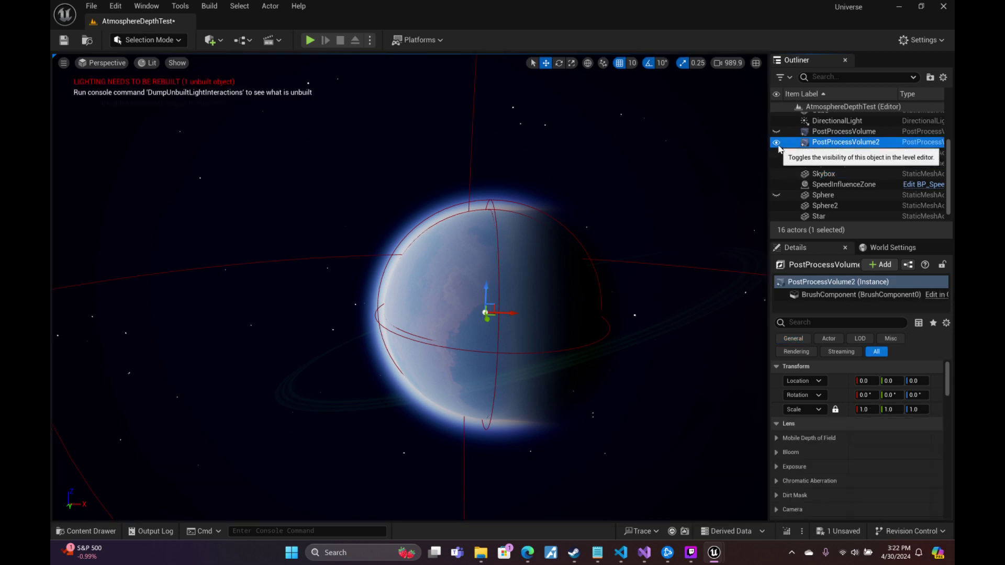
right_drag(675, 183, 269, 207)
scroll(408, 286, up, 3)
key(w)
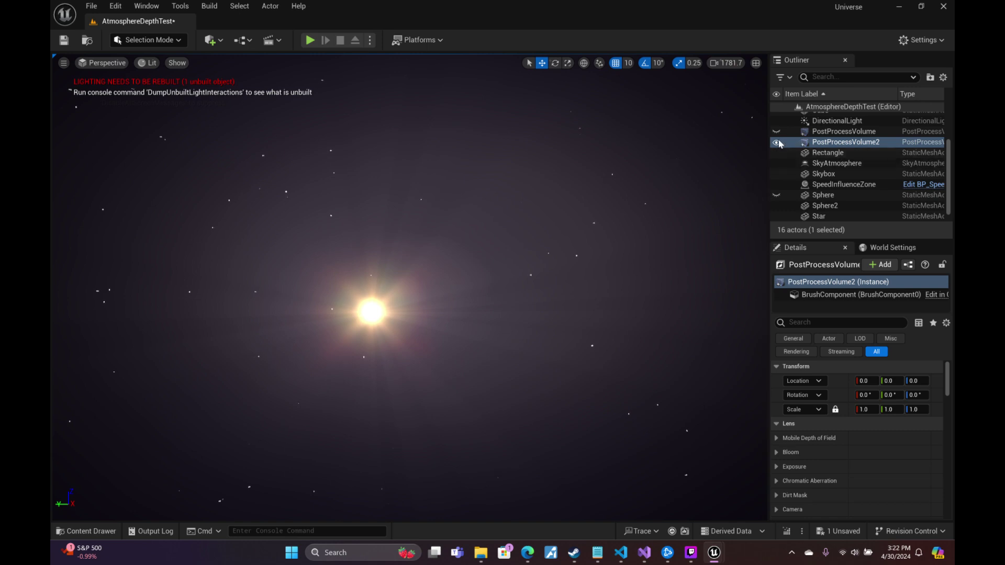
right_drag(598, 232, 643, 234)
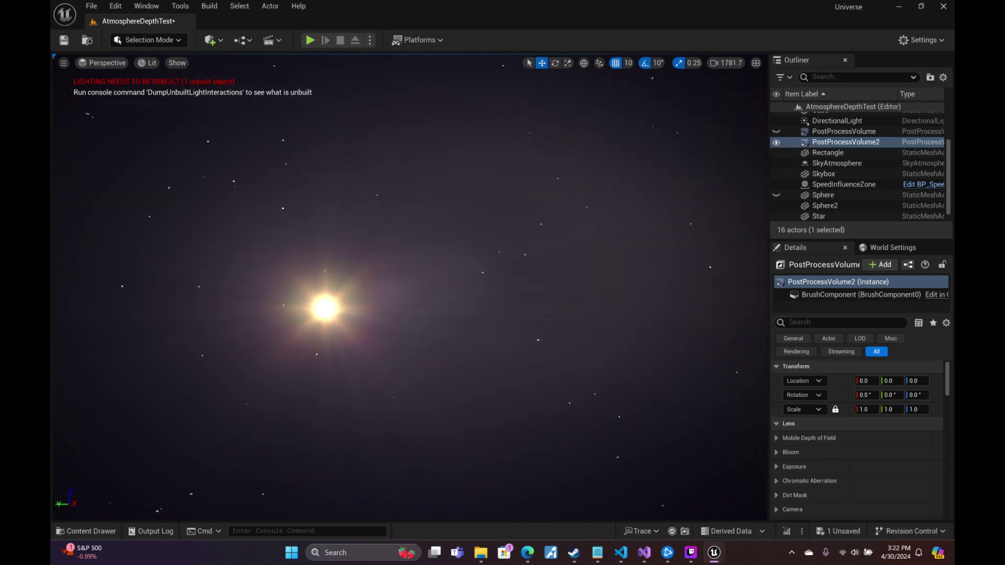
right_drag(409, 287, 363, 304)
scroll(409, 287, up, 2)
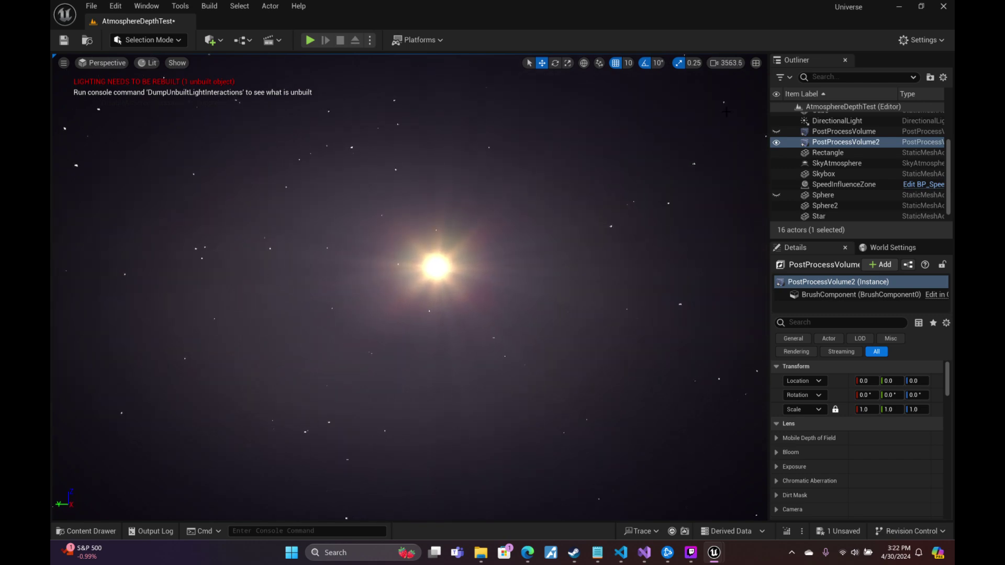
scroll(843, 178, down, 1)
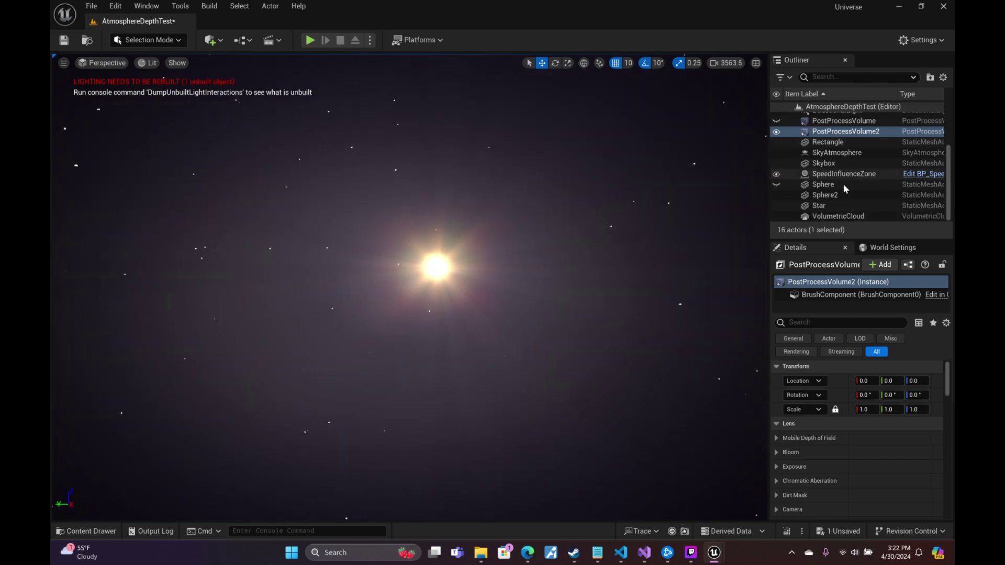
Frame PostProcessVolume2 and the Star in the viewport to examine each.
double_click(832, 132)
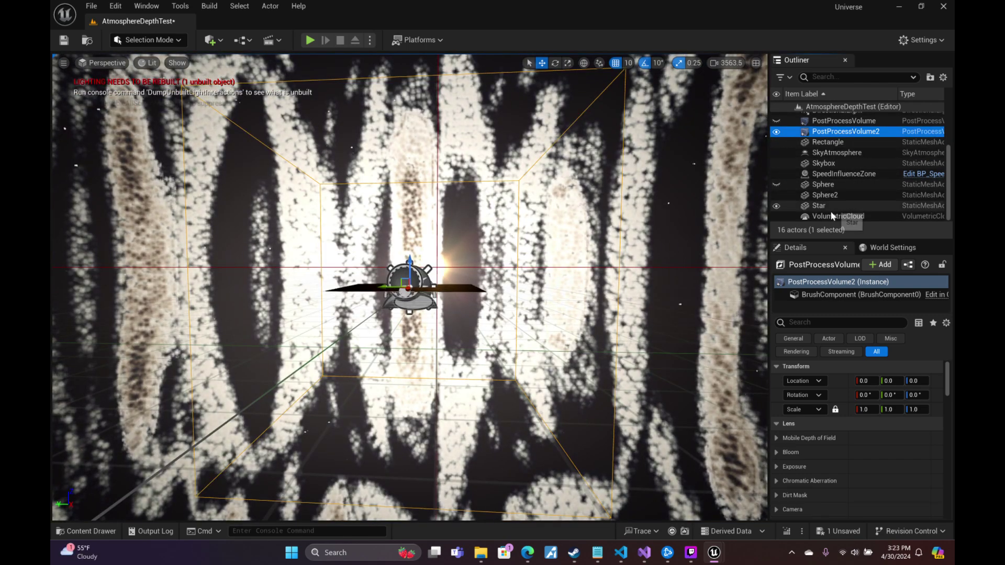
double_click(824, 206)
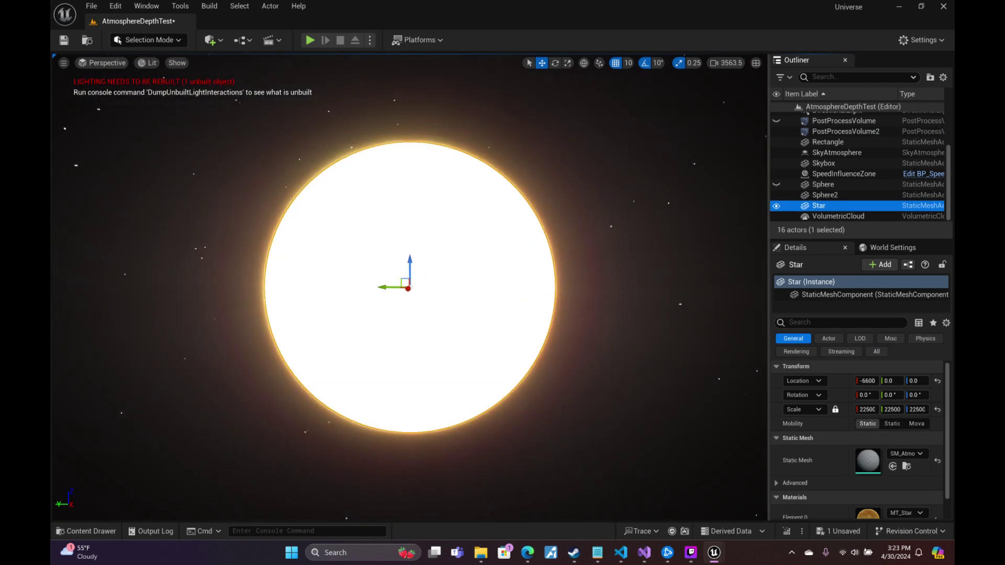
mouse_move(410, 287)
right_down()
mouse_move(375, 208)
mouse_move(429, 208)
mouse_move(445, 220)
mouse_move(408, 287)
right_up()
scroll(439, 219, up, 1)
Make PostProcessVolume visible and view its clouds and atmosphere around BP_MeshPlanetActor2.
scroll(837, 193, up, 3)
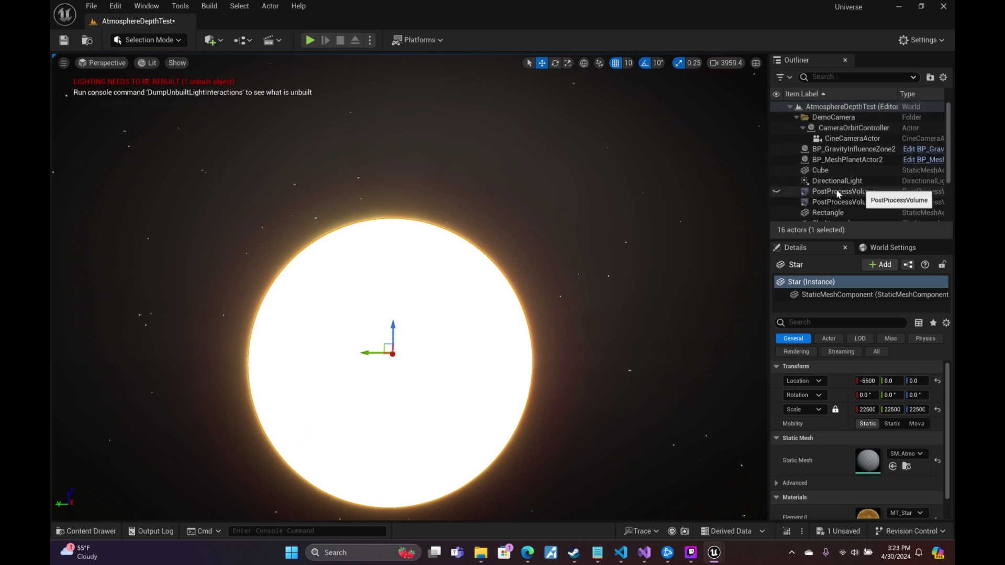
click(859, 161)
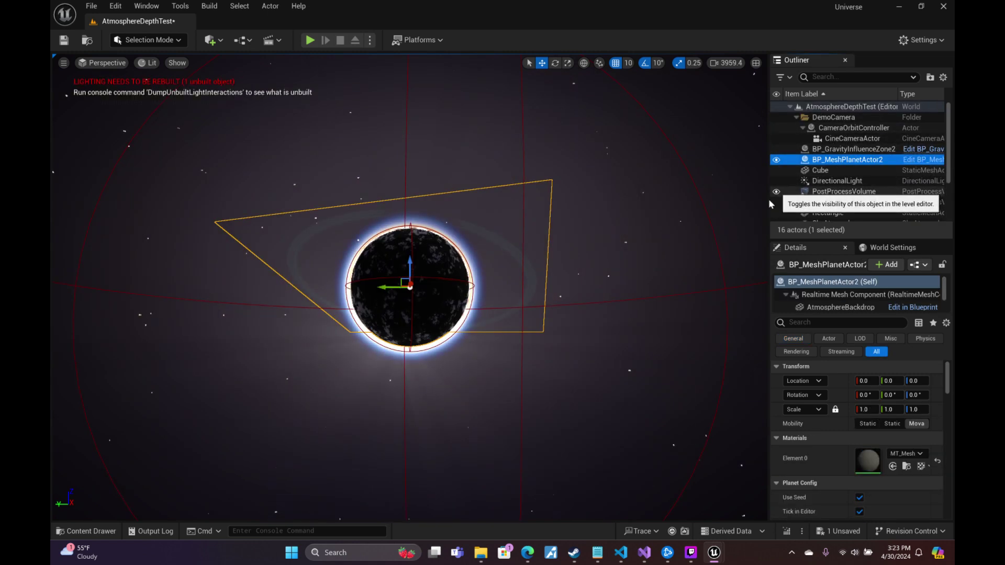
key(f)
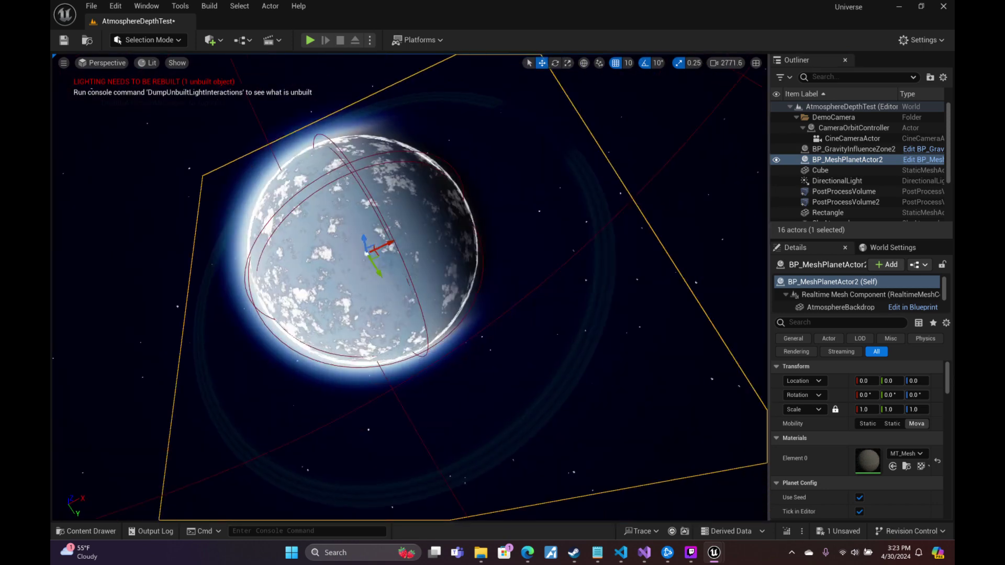
key(w)
right_drag(410, 286, 345, 210)
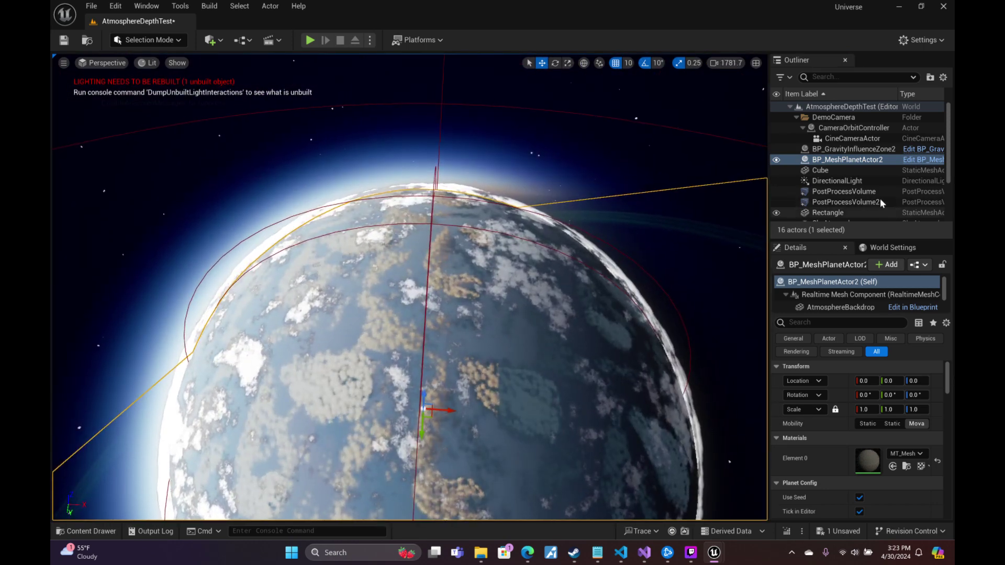
Delete the VolumetricCloud and SkyAtmosphere actors from the level.
scroll(880, 202, down, 3)
click(839, 217)
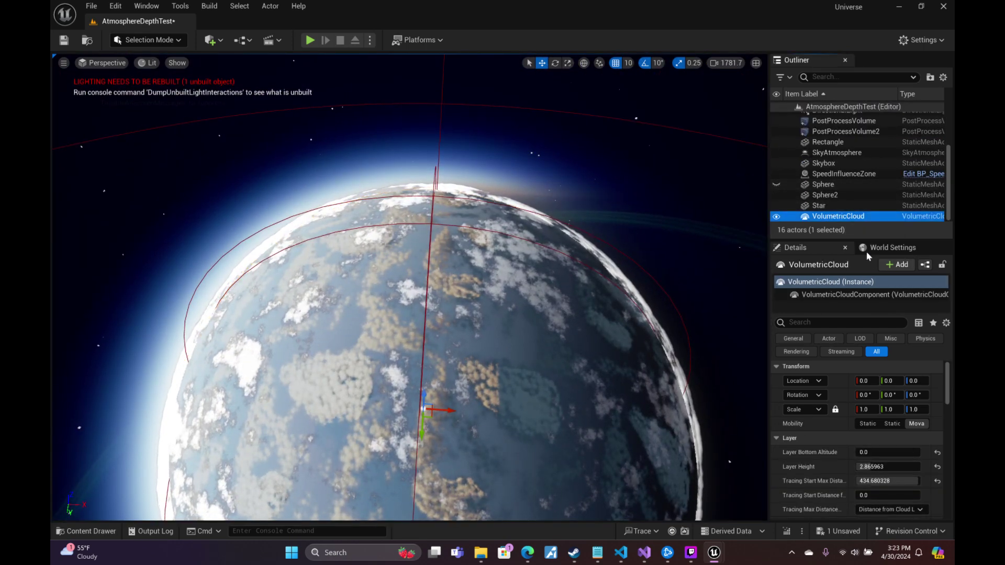
key(Delete)
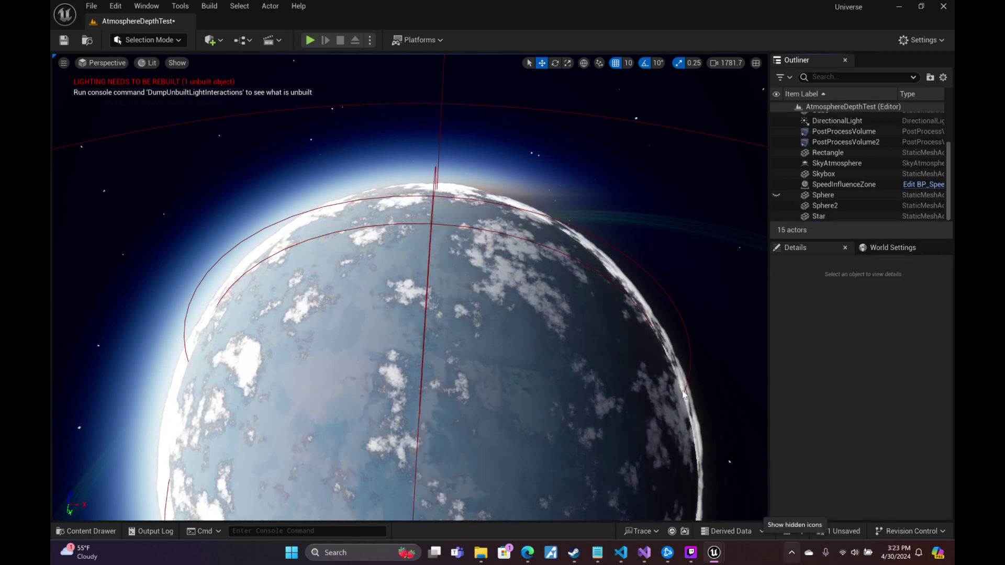
click(839, 164)
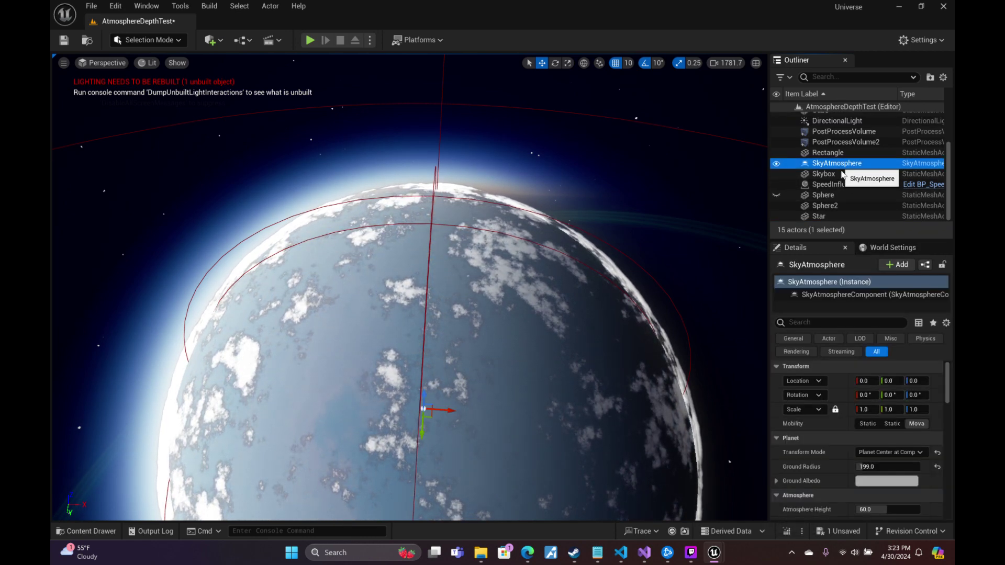
key(Delete)
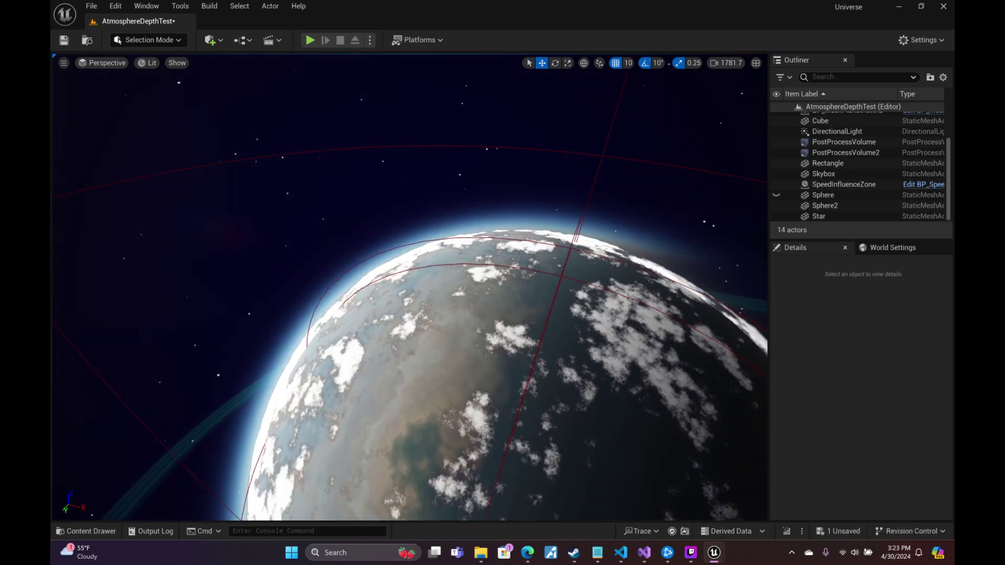
Fly around the planet and down toward its cloud layer to examine the clouds and atmosphere from orbit.
key(w)
right_drag(409, 287, 359, 239)
scroll(409, 287, down, 5)
key(w)
right_drag(401, 266, 471, 330)
key(w)
scroll(409, 287, down, 2)
key(w)
key(w)
scroll(234, 241, down, 8)
scroll(399, 260, up, 5)
key(s)
scroll(409, 287, up, 5)
mouse_move(409, 287)
right_down()
mouse_move(471, 314)
mouse_move(460, 298)
mouse_move(492, 309)
mouse_move(471, 288)
mouse_move(377, 288)
mouse_move(314, 251)
mouse_move(417, 293)
right_up()
key(d)
scroll(409, 287, up, 1)
key(w)
key(w)
scroll(409, 287, down, 3)
key(w)
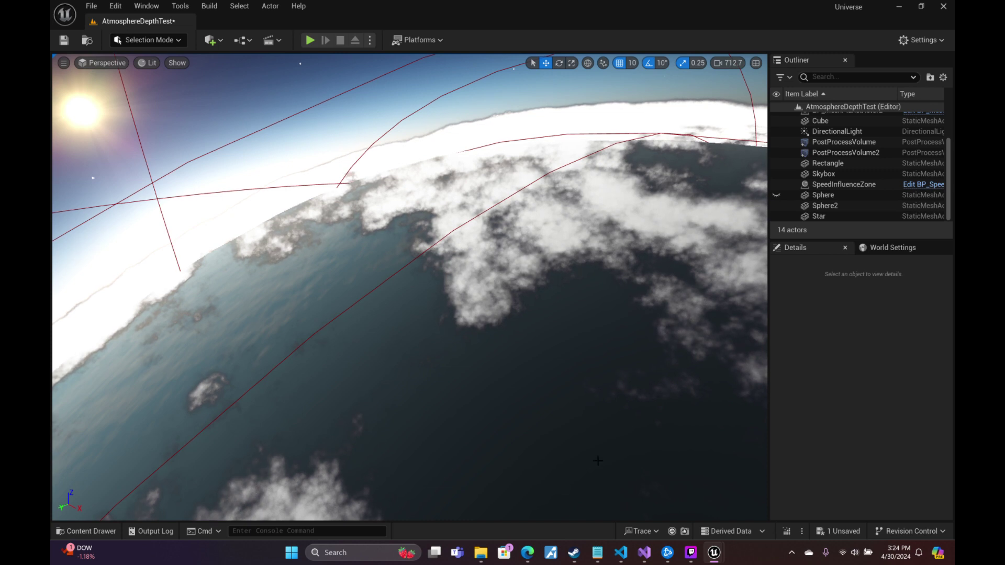
click(523, 555)
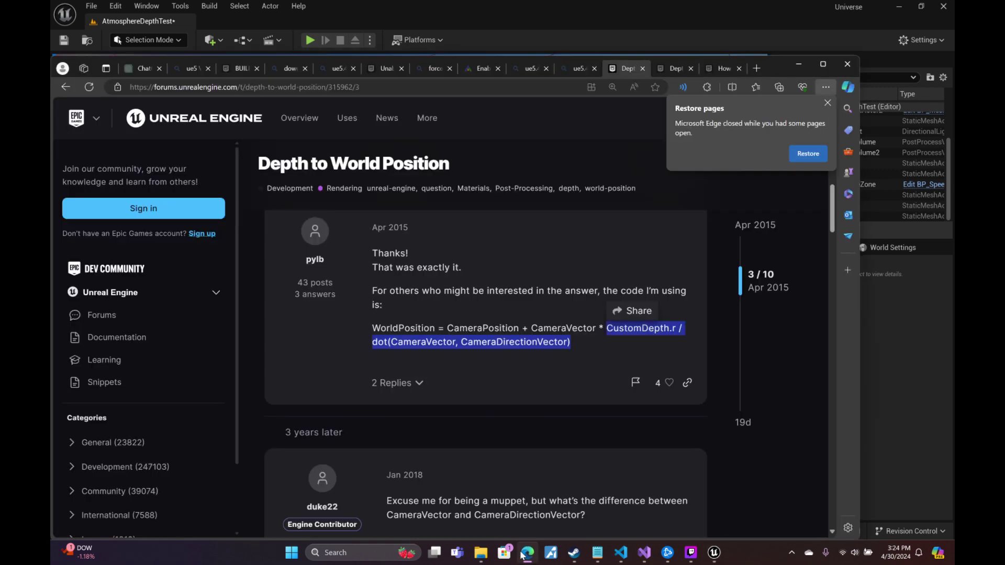
click(522, 556)
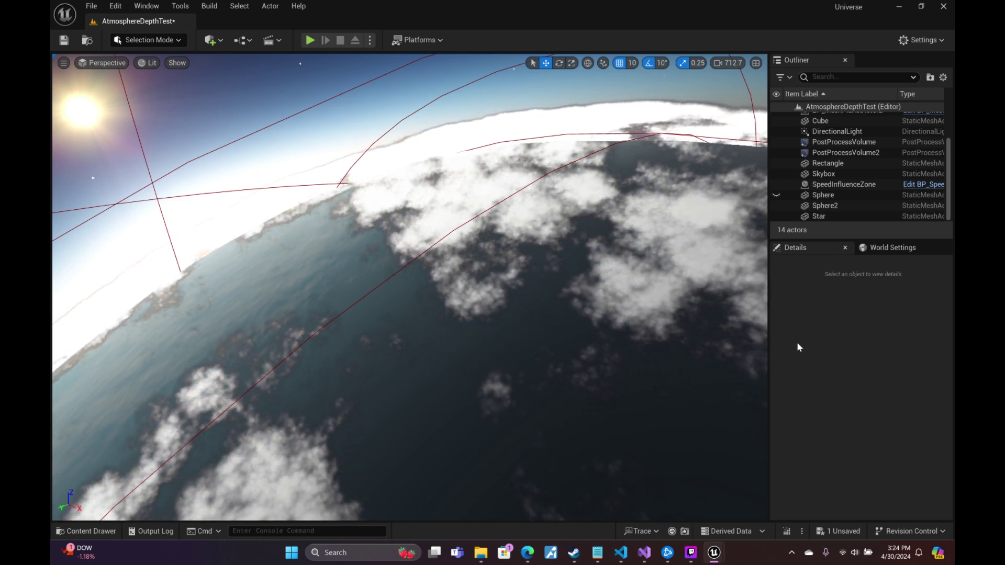
Find PostProcessVolume's Infinite Extent (Unbound) setting with the filter "boun" and toggle it off and back on.
click(806, 144)
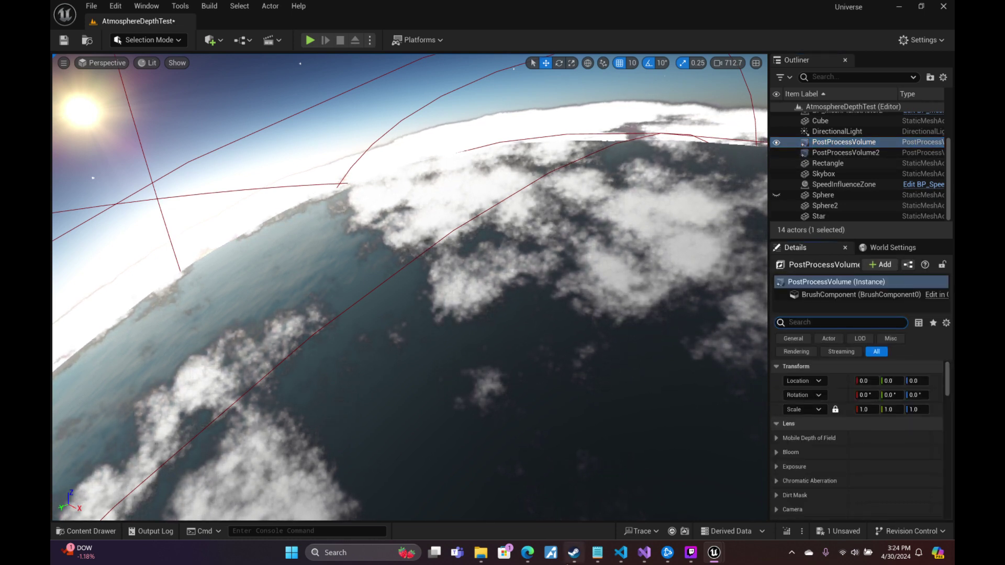
text(boun)
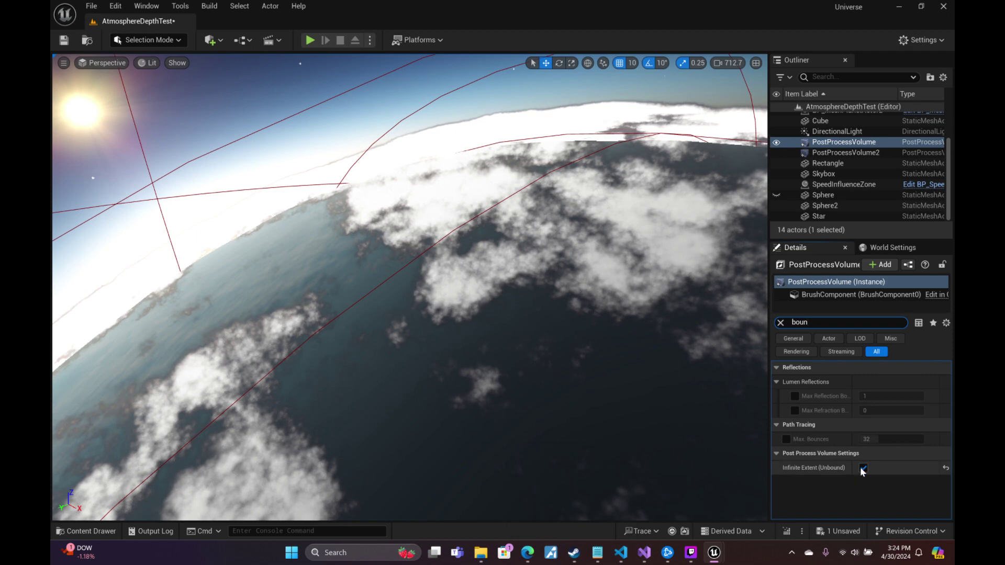
click(863, 468)
click(862, 468)
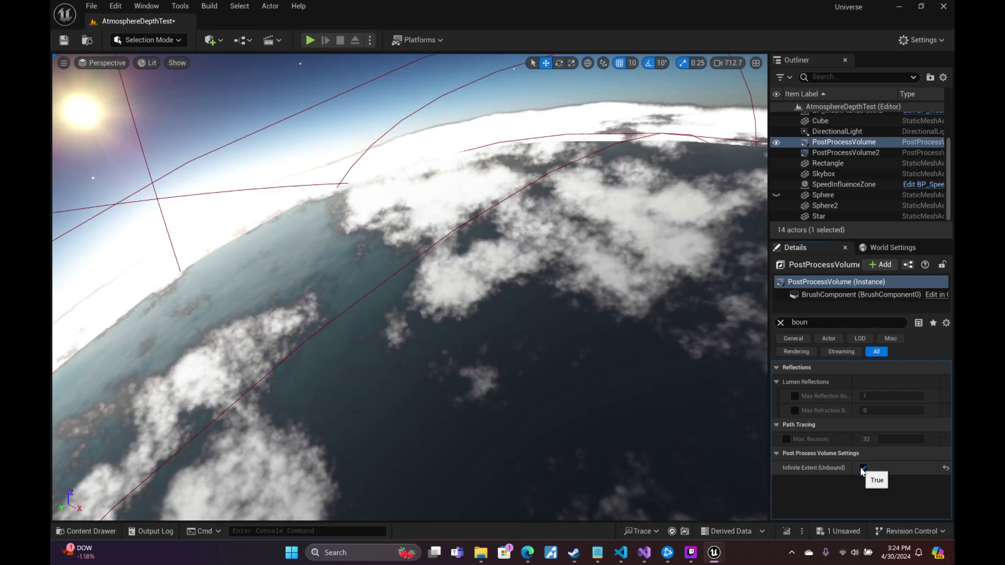
Fly down below the clouds near the planet's surface and look around at the sky along the horizon.
key(s)
right_drag(628, 314, 549, 289)
key(d)
key(d)
scroll(460, 361, down, 2)
key(w)
scroll(513, 345, down, 5)
key(w)
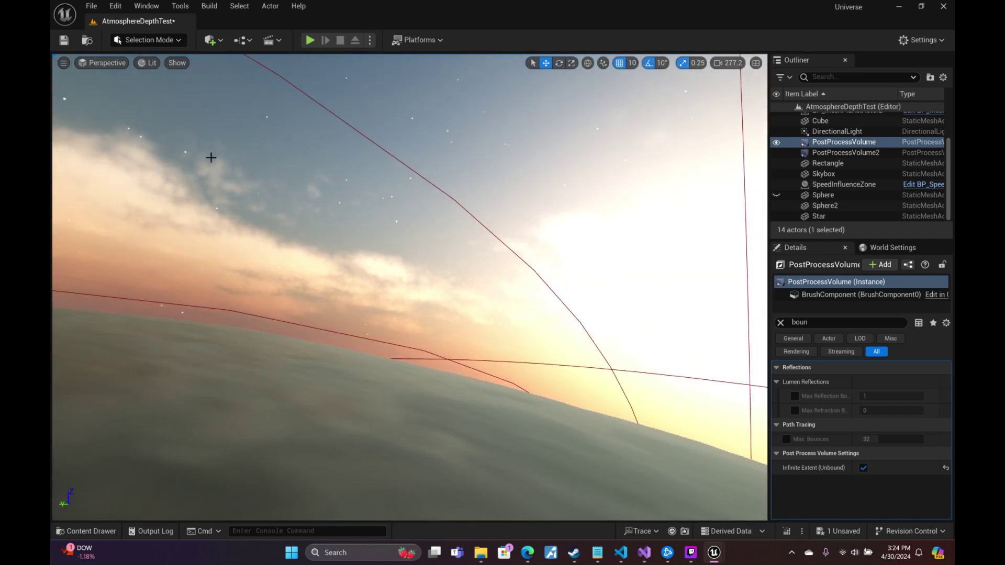
click(180, 10)
mouse_move(146, 6)
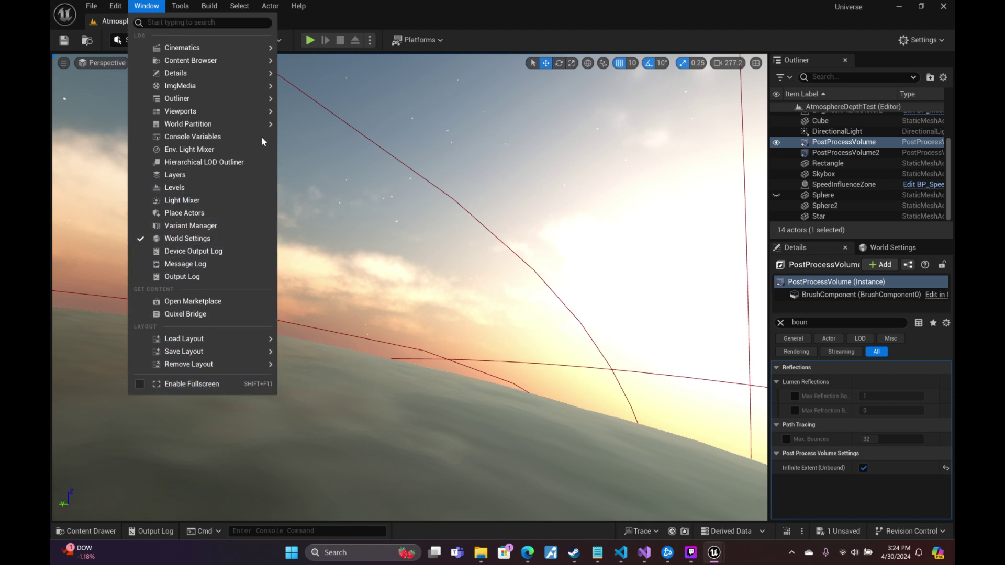
mouse_move(221, 50)
right_drag(403, 213, 484, 213)
right_drag(377, 219, 450, 224)
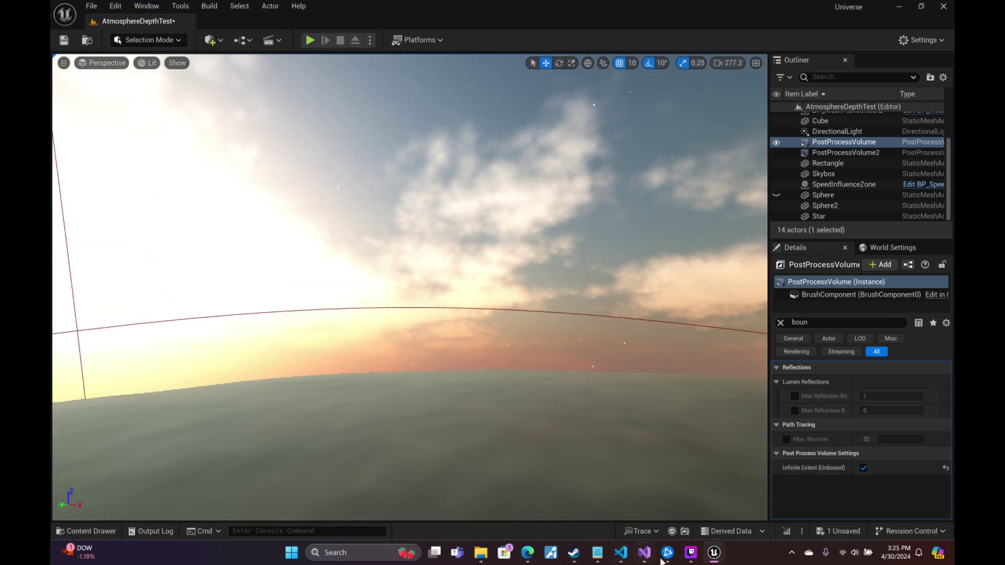
Switch to the RM_Test material and orbit its preview sphere to examine the volumetric noise.
mouse_move(714, 552)
click(827, 484)
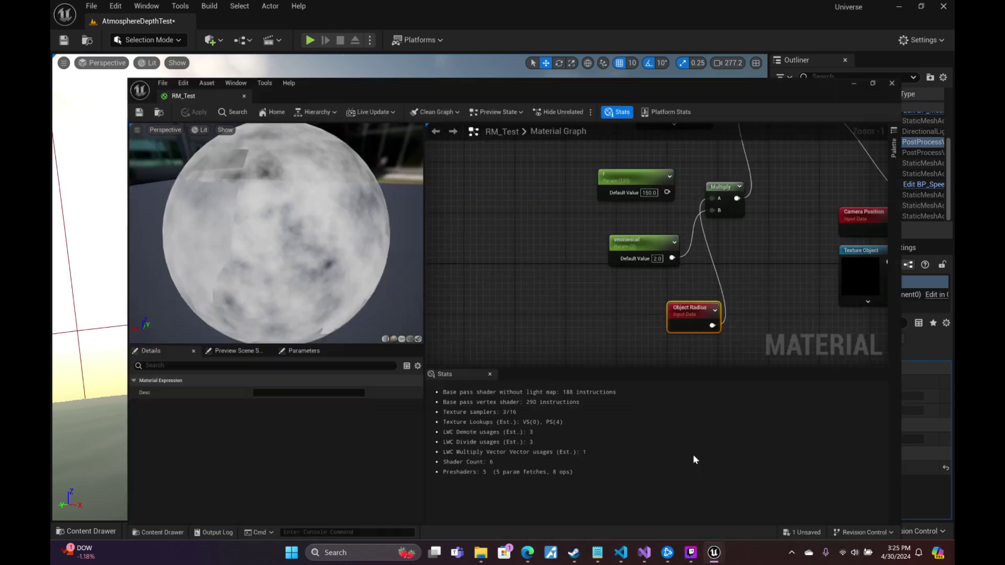
right_drag(609, 301, 604, 314)
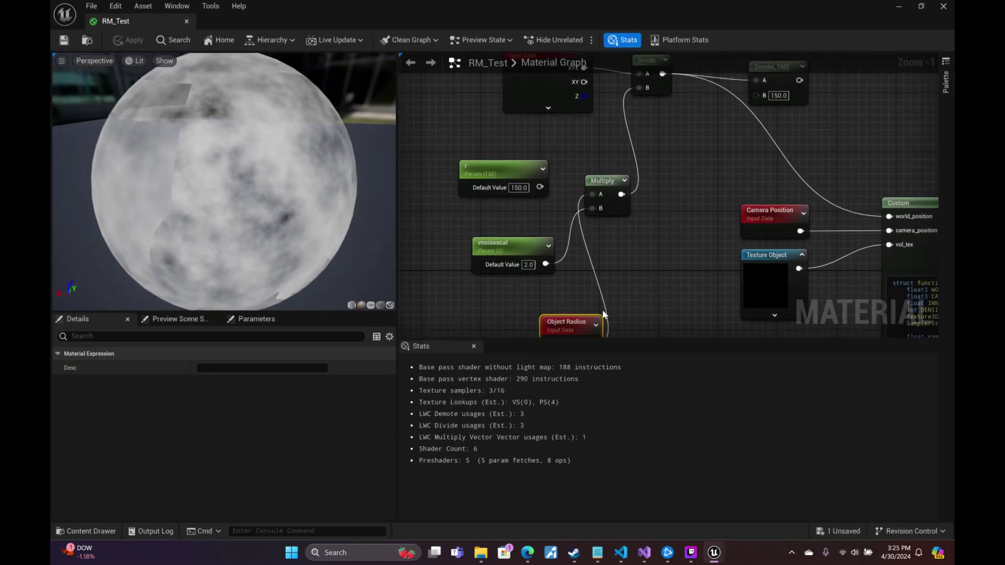
drag(347, 197, 235, 197)
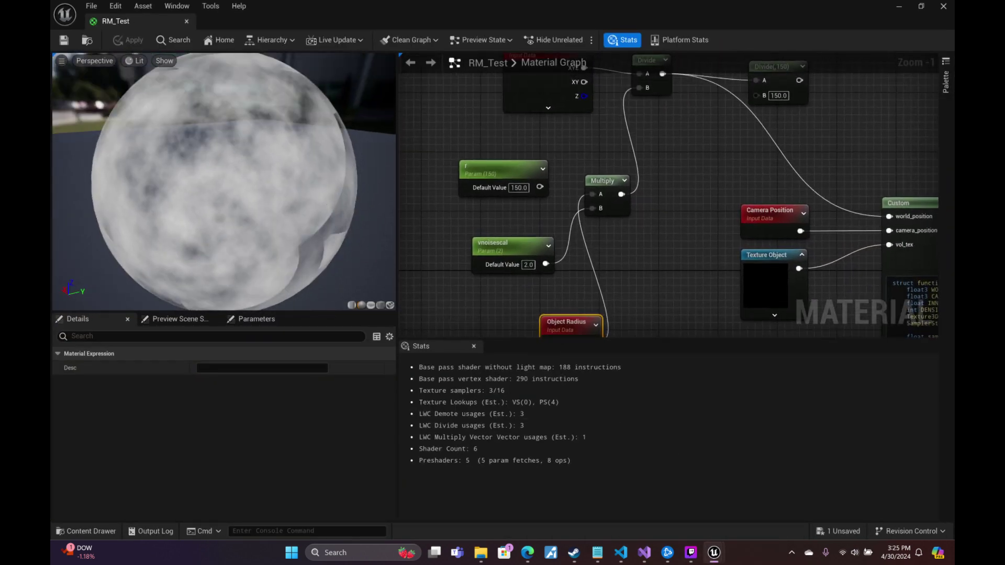
mouse_move(235, 197)
right_down()
mouse_move(235, 142)
mouse_move(236, 199)
right_up()
drag(235, 199, 340, 188)
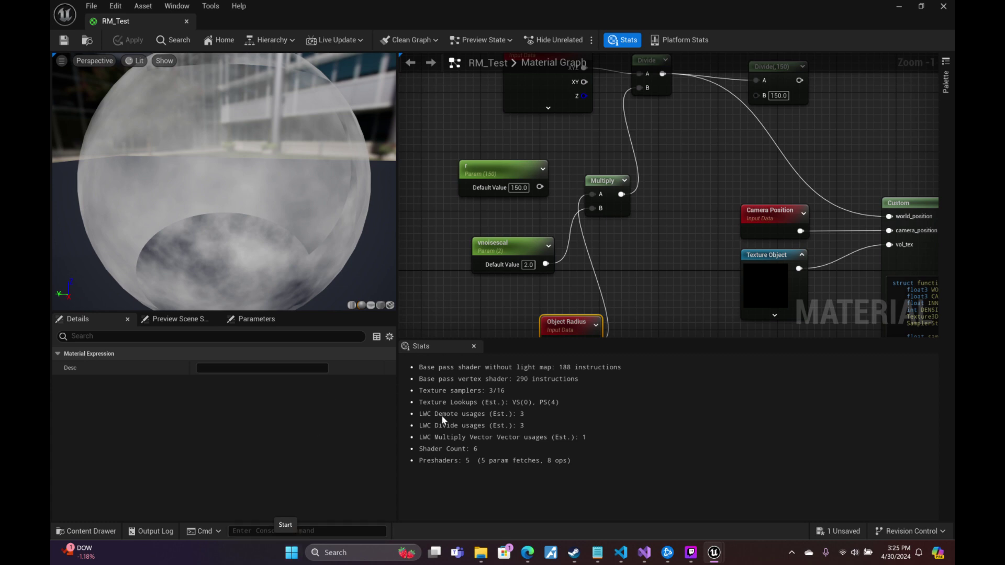
Return to the AtmosphereDepthTest level and fly around the planet to examine the clouds from other angles.
click(717, 556)
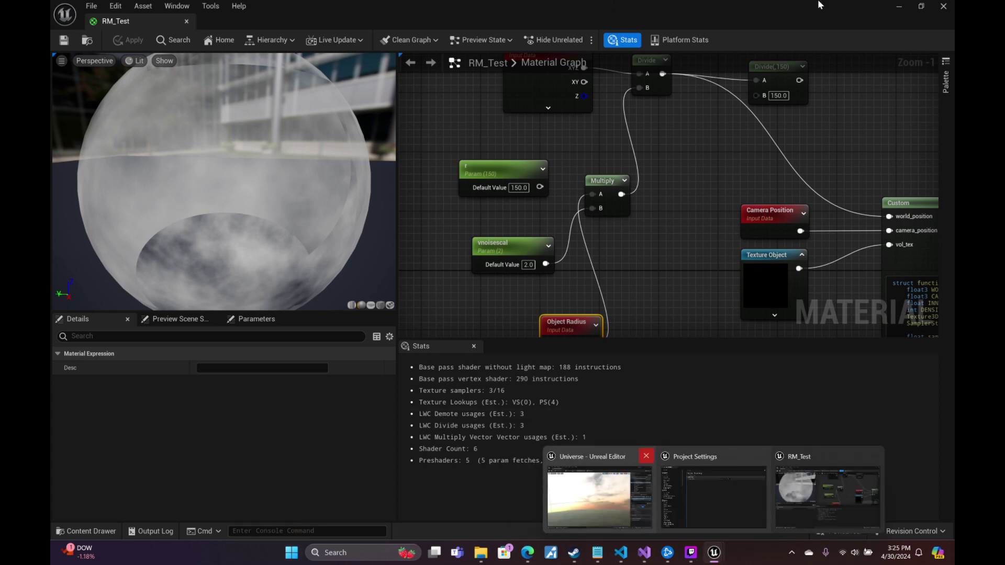
click(898, 6)
mouse_move(535, 190)
right_down()
mouse_move(675, 186)
mouse_move(679, 174)
mouse_move(682, 220)
mouse_move(717, 272)
mouse_move(669, 278)
mouse_move(649, 262)
mouse_move(570, 272)
mouse_move(541, 176)
mouse_move(497, 149)
mouse_move(372, 191)
mouse_move(542, 175)
right_up()
key(w)
key(s)
scroll(706, 246, up, 5)
key(d)
key(w)
key(w)
scroll(518, 168, down, 5)
key(w)
scroll(542, 176, up, 1)
scroll(542, 176, down, 3)
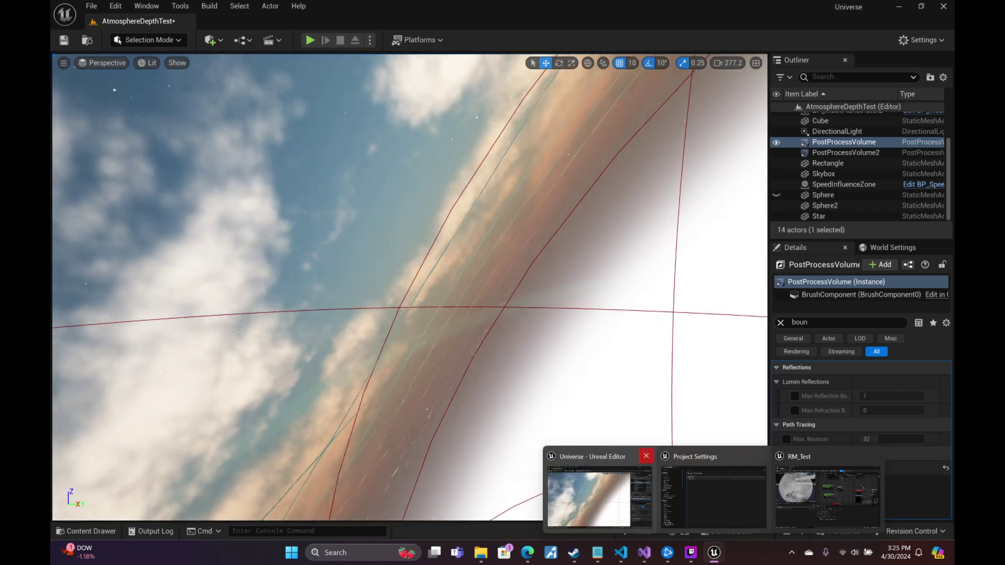
Search all project content for "hlsl2" and open the MT_MultisampleAtmosphereHLSL2 material.
click(629, 561)
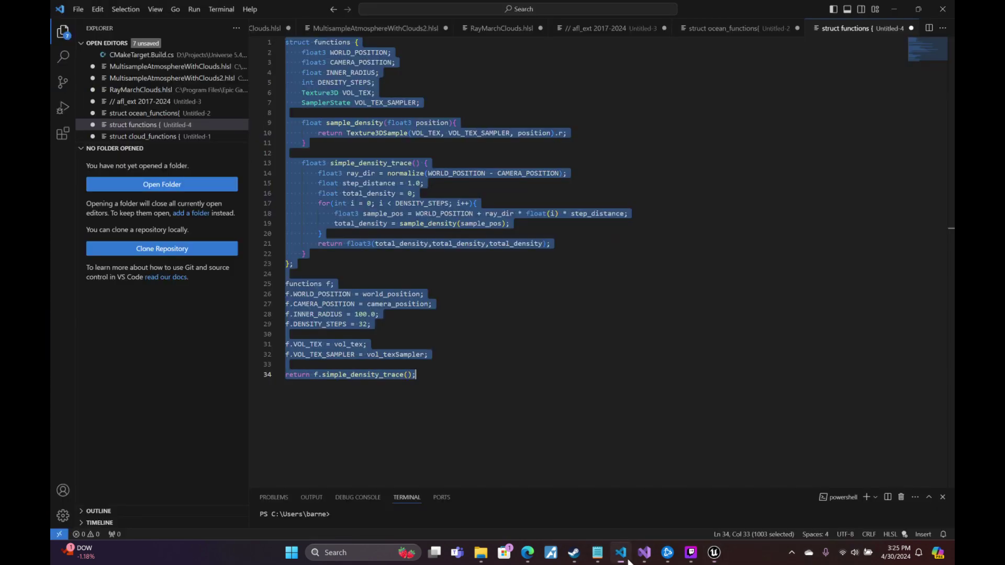
mouse_move(715, 562)
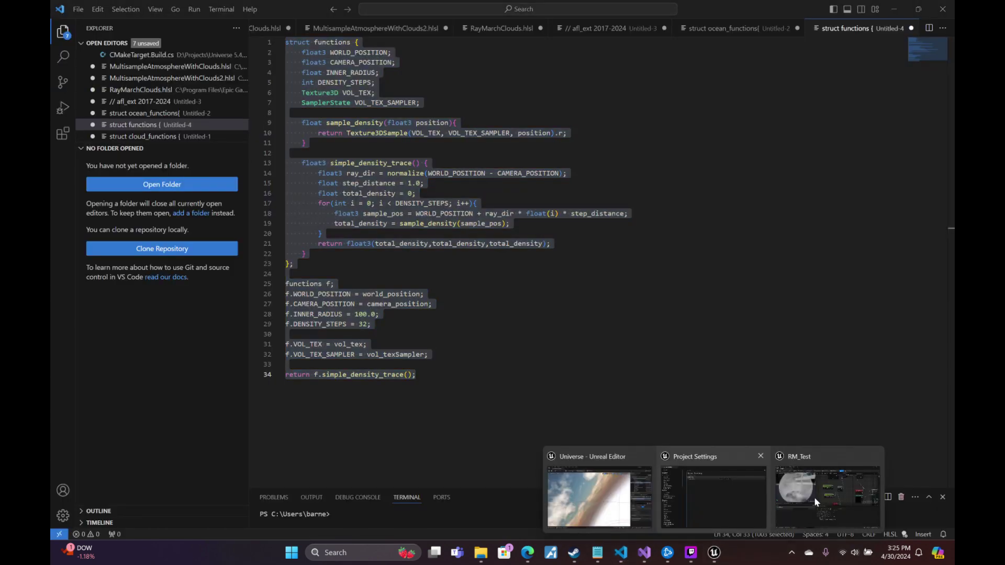
click(814, 497)
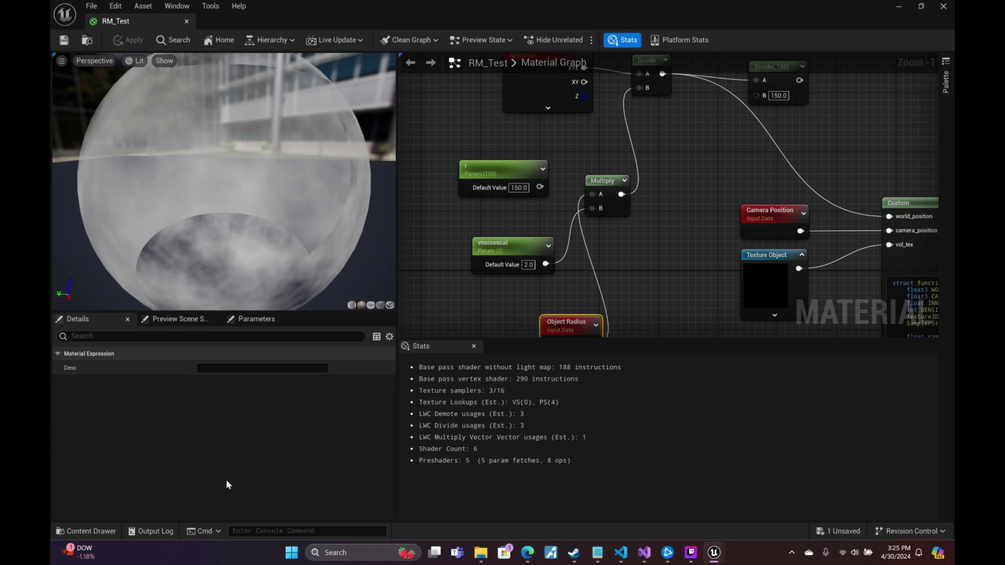
click(90, 531)
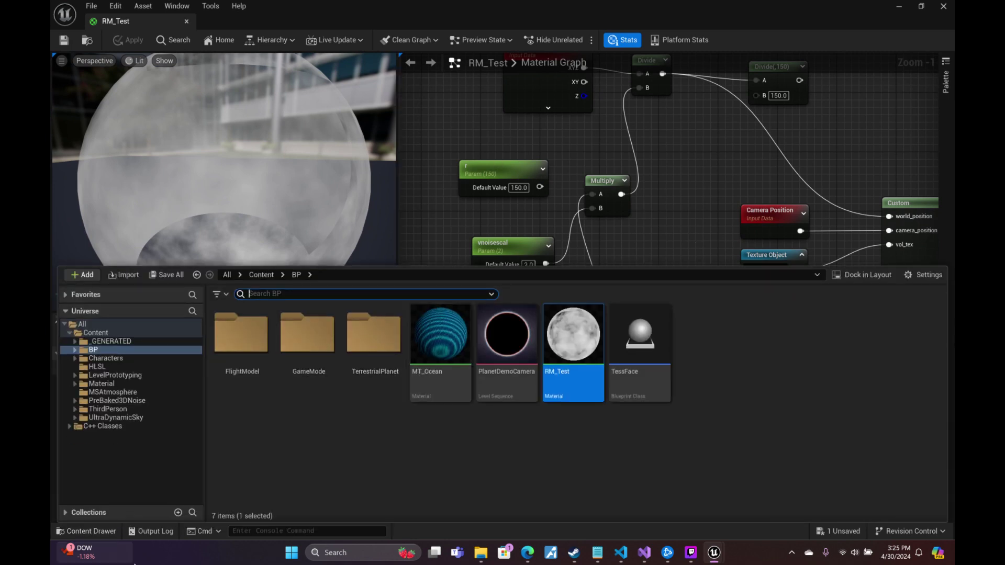
text(hlsl2)
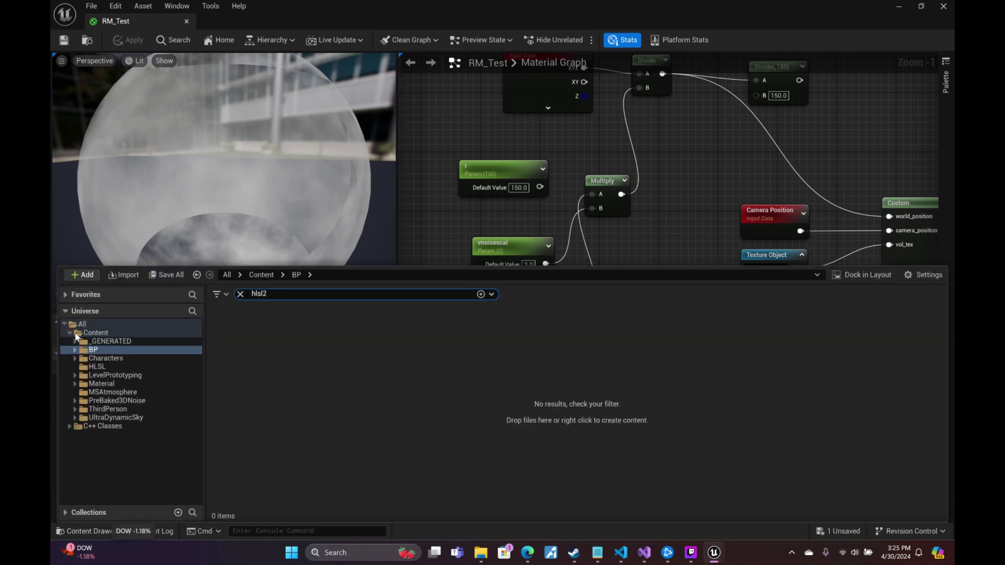
click(81, 325)
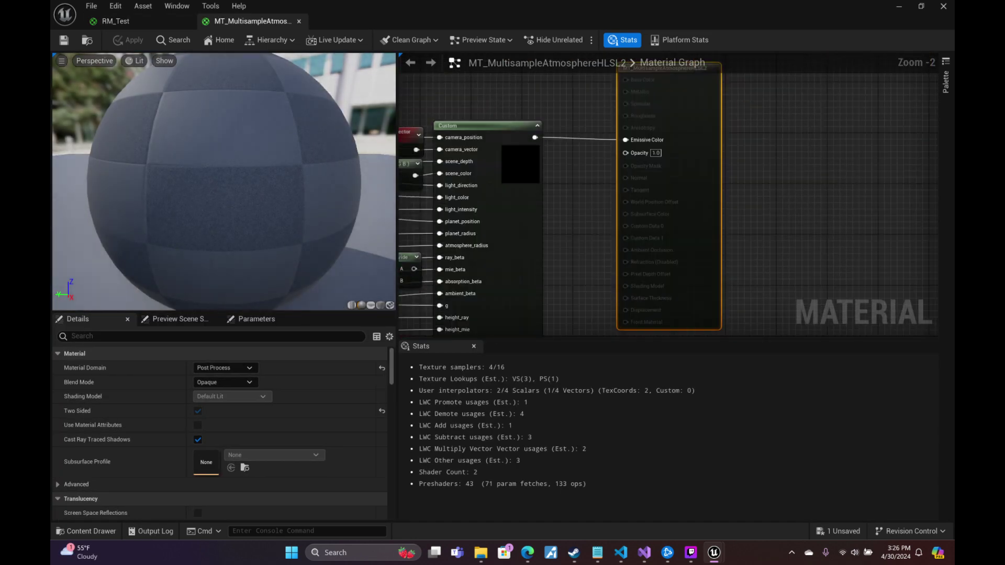
Examine the cloud parameter, Time and cloud movement speed nodes feeding the Custom node in the material graph.
right_drag(569, 256, 892, 55)
right_drag(737, 335, 741, 58)
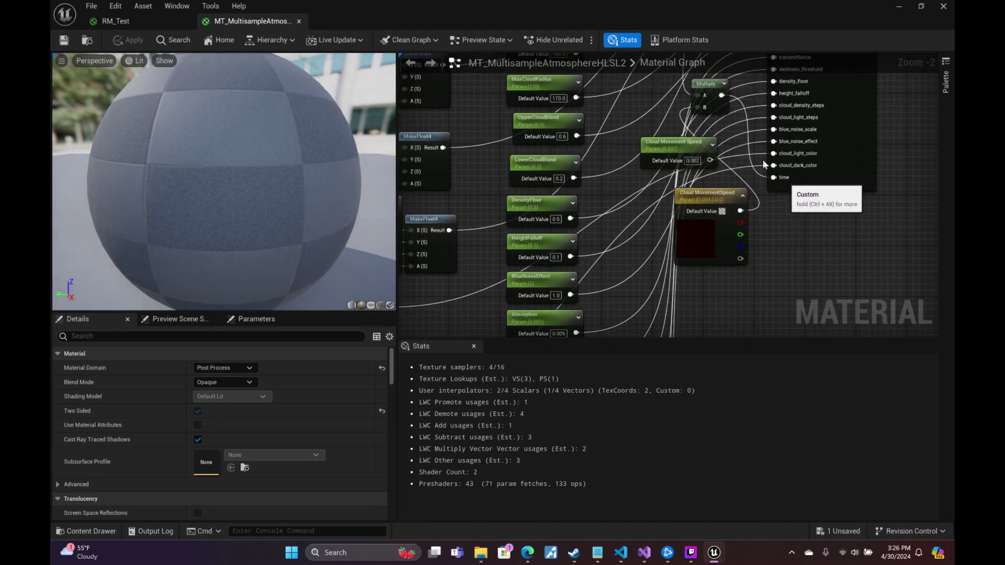
right_drag(748, 150, 744, 262)
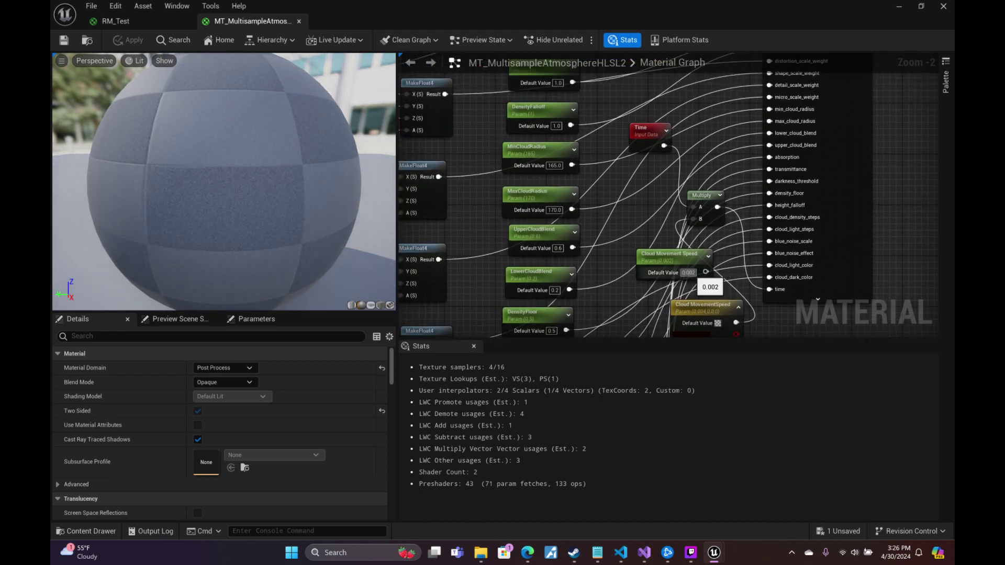
Shrink the material editor to reveal the level viewport and open the MT_MultisampleAtmosphereHLSL2_Inst material instance.
click(921, 7)
click(308, 181)
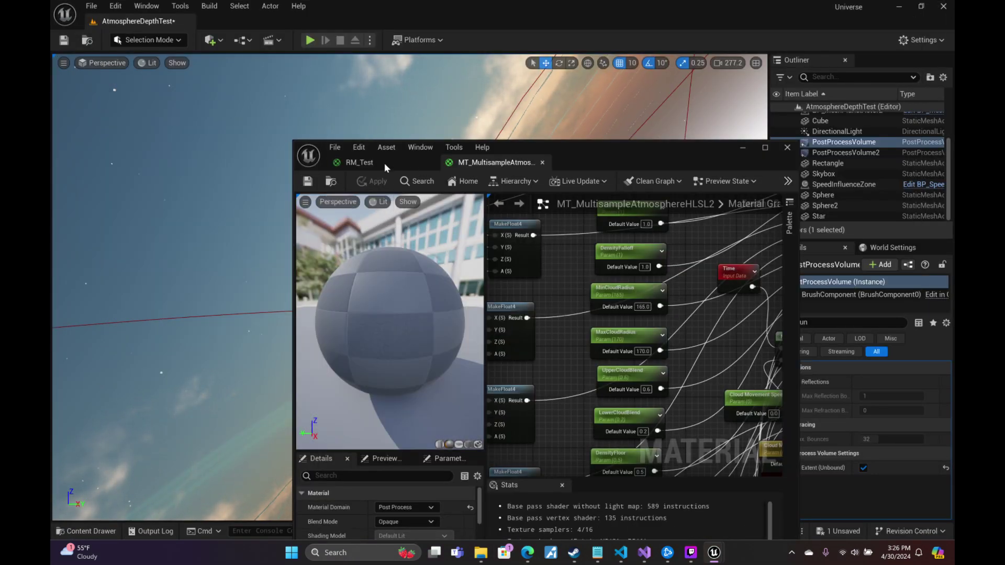
click(103, 531)
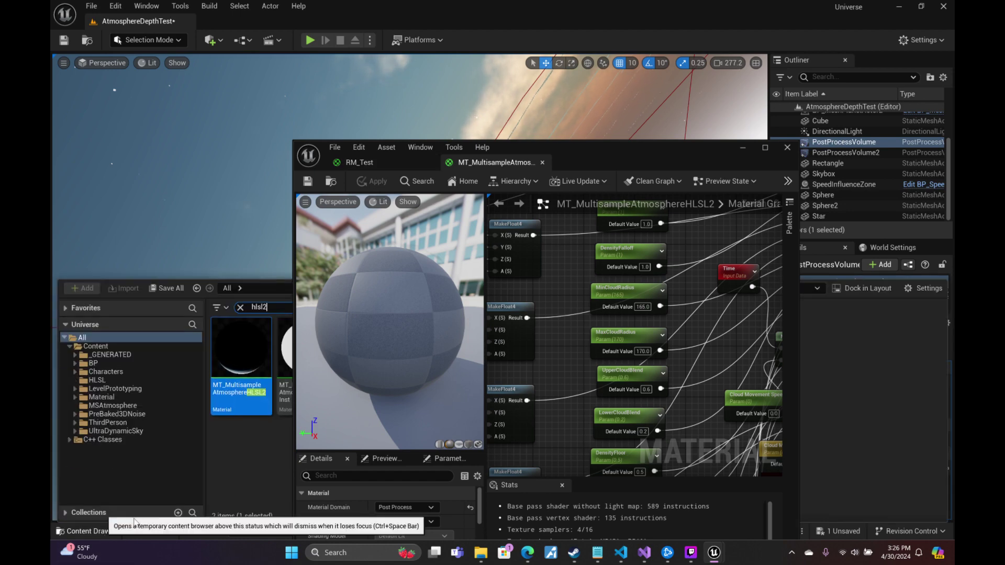
click(285, 356)
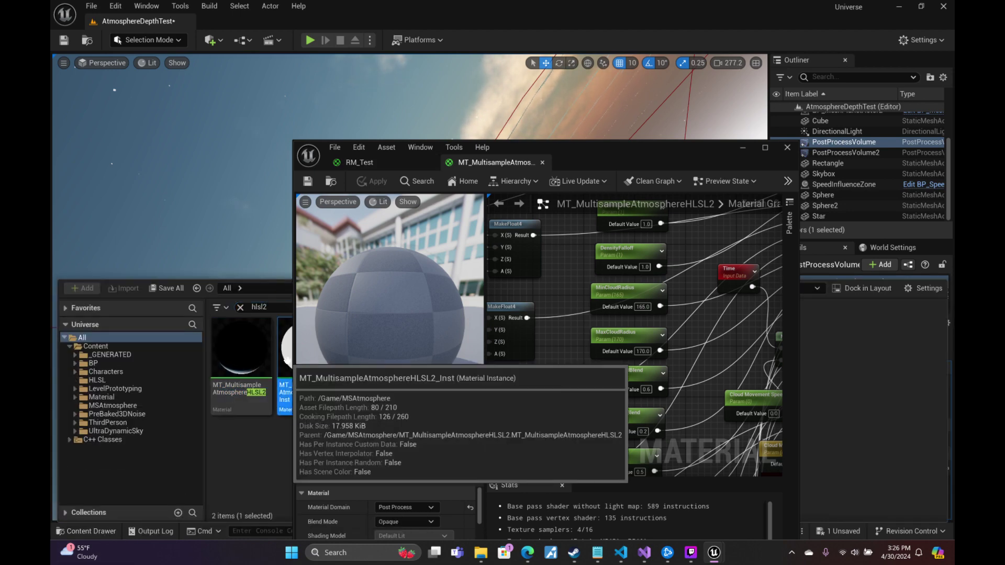
double_click(288, 365)
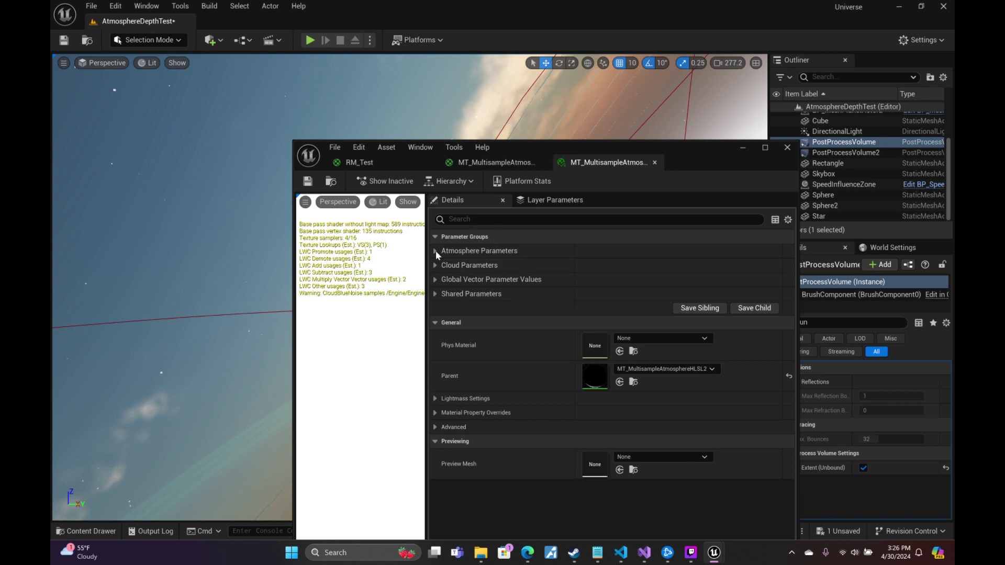
Expand the instance's Atmosphere Parameters and Cloud Parameters groups and review their settings.
click(435, 251)
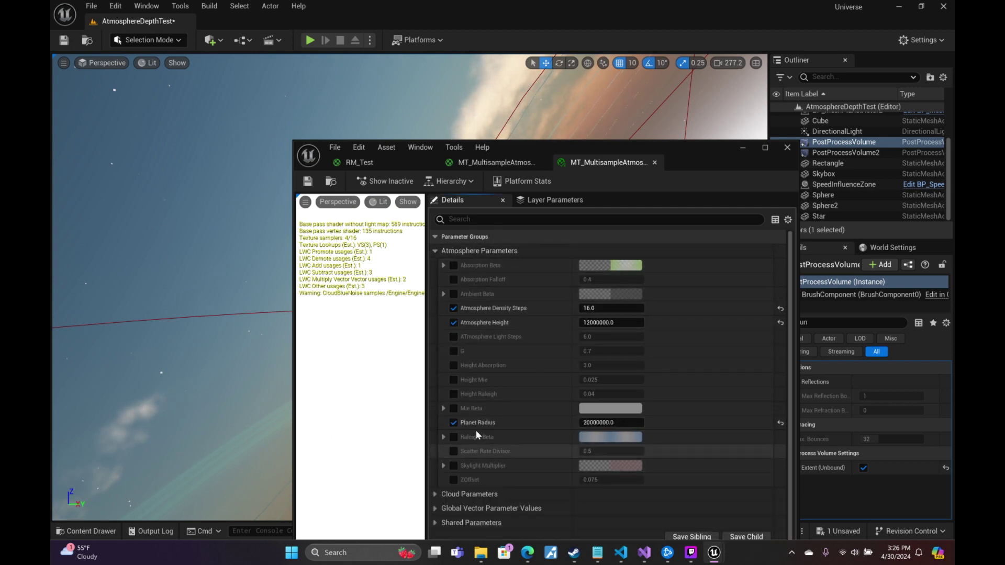
scroll(476, 450, down, 2)
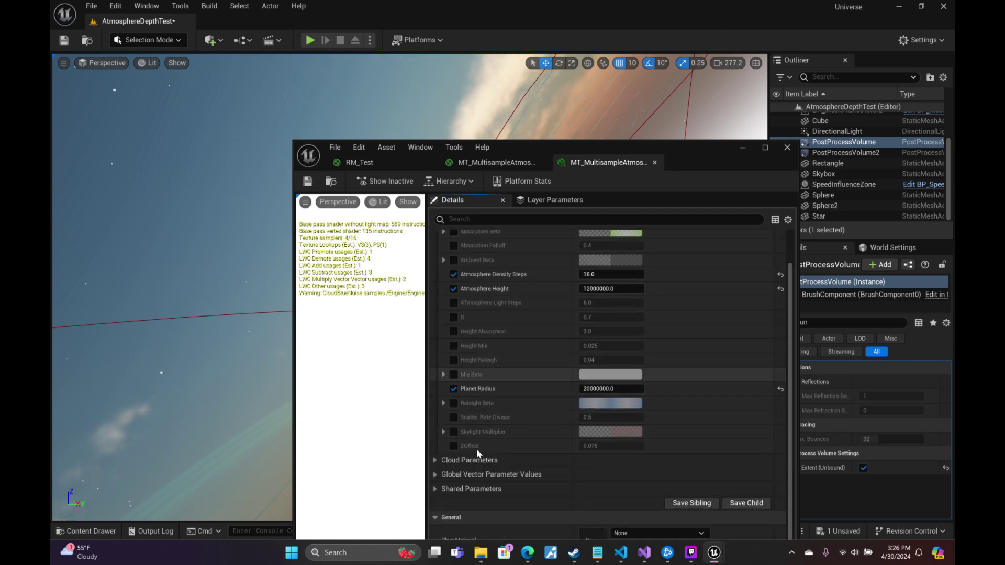
click(436, 444)
scroll(547, 460, down, 4)
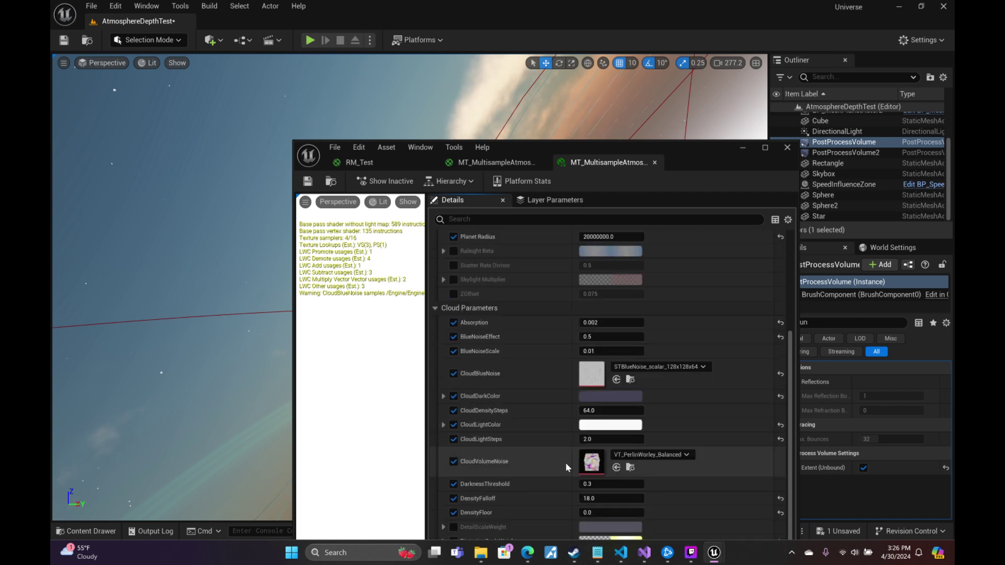
scroll(566, 463, down, 6)
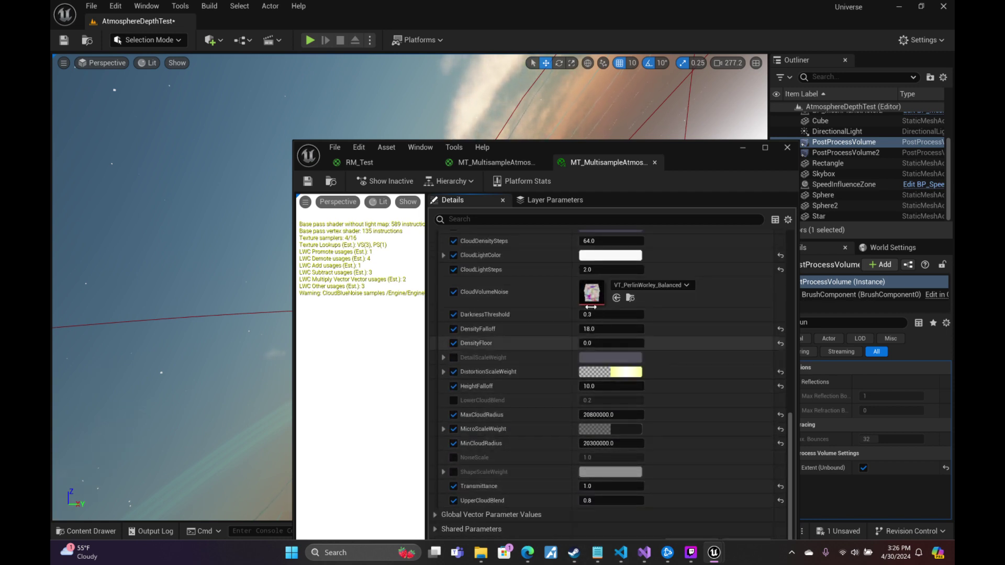
scroll(567, 417, down, 2)
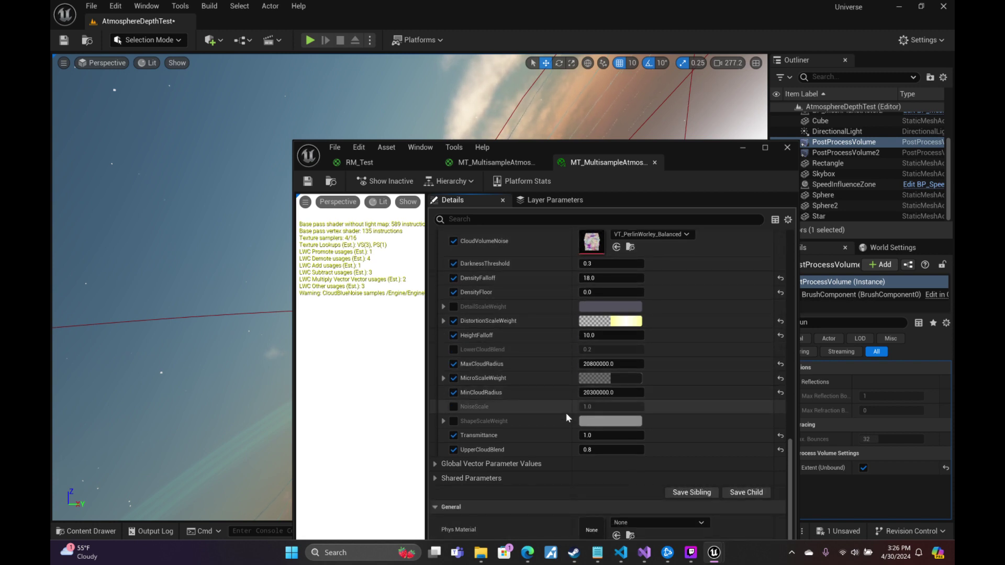
Enable the Cloud MovementSpeed override in the instance's Global Vector Parameter Values and set its red component to 0.
click(433, 469)
click(436, 455)
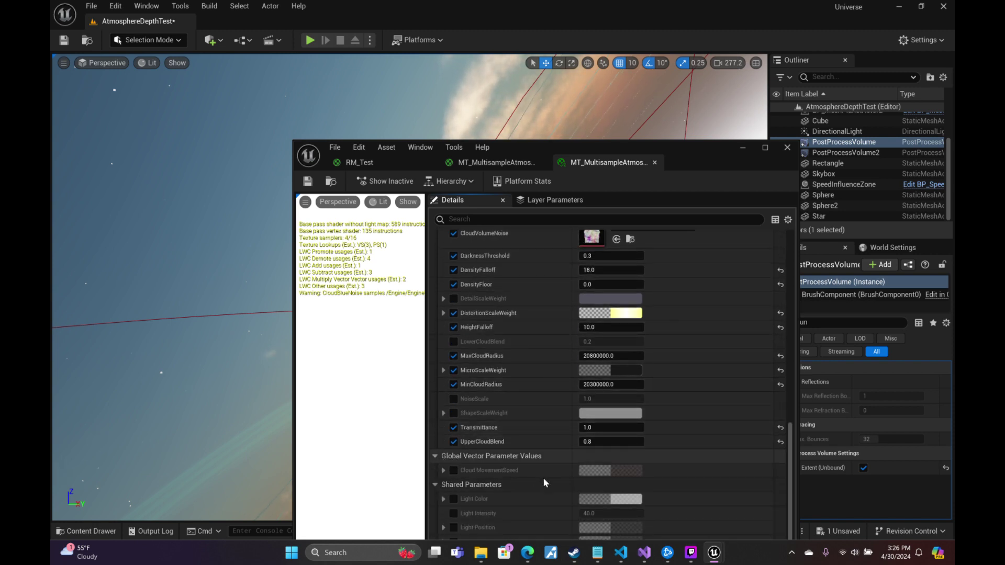
click(453, 470)
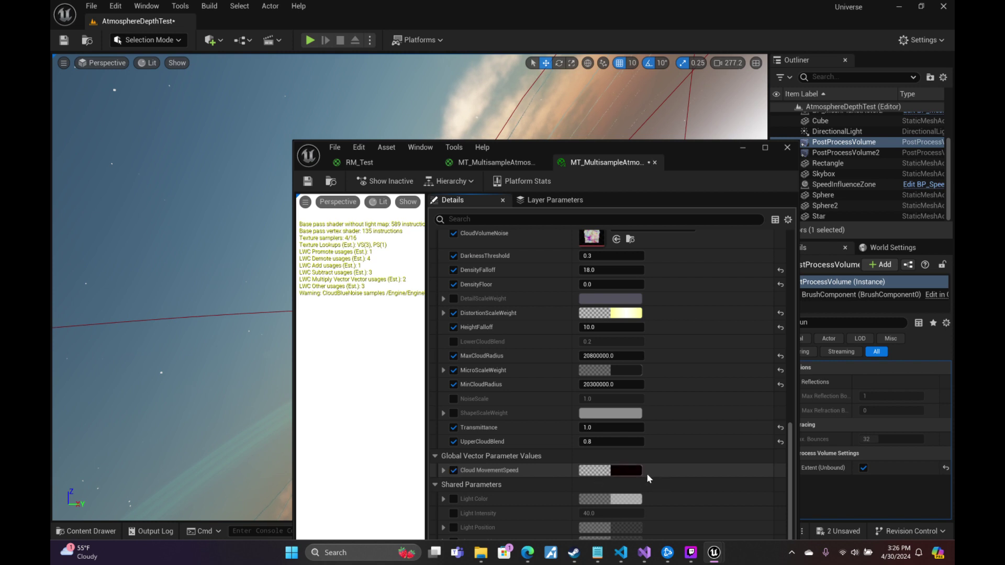
click(635, 470)
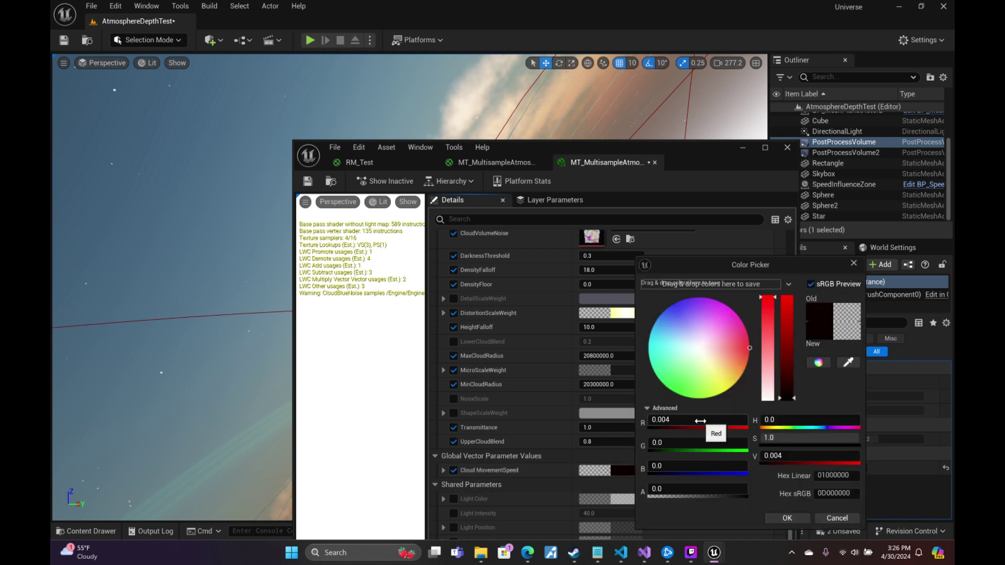
text(0)
key(Return)
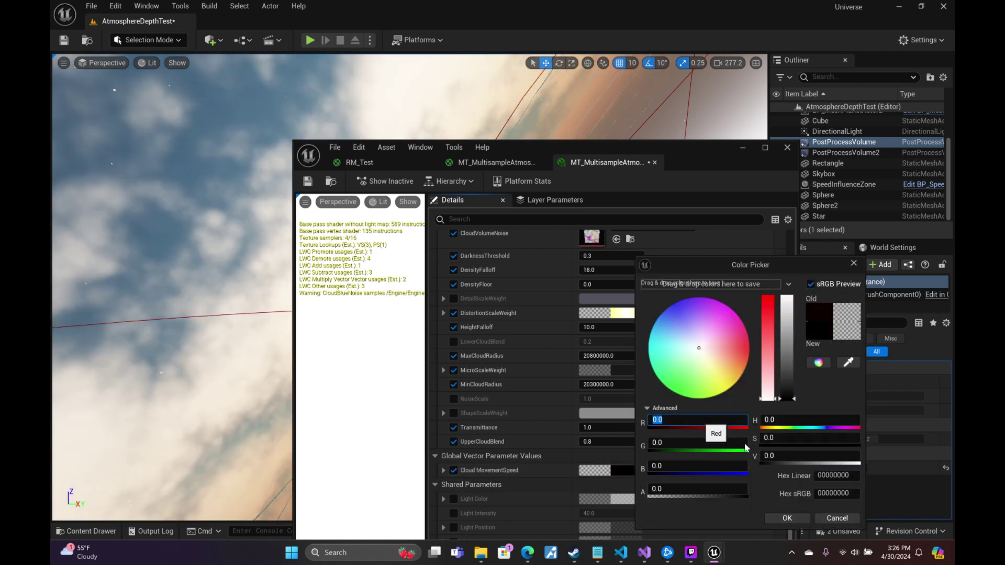
click(791, 520)
Minimize the material editor and fly around the planet to inspect the clouds and atmosphere from several angles and distances.
click(742, 148)
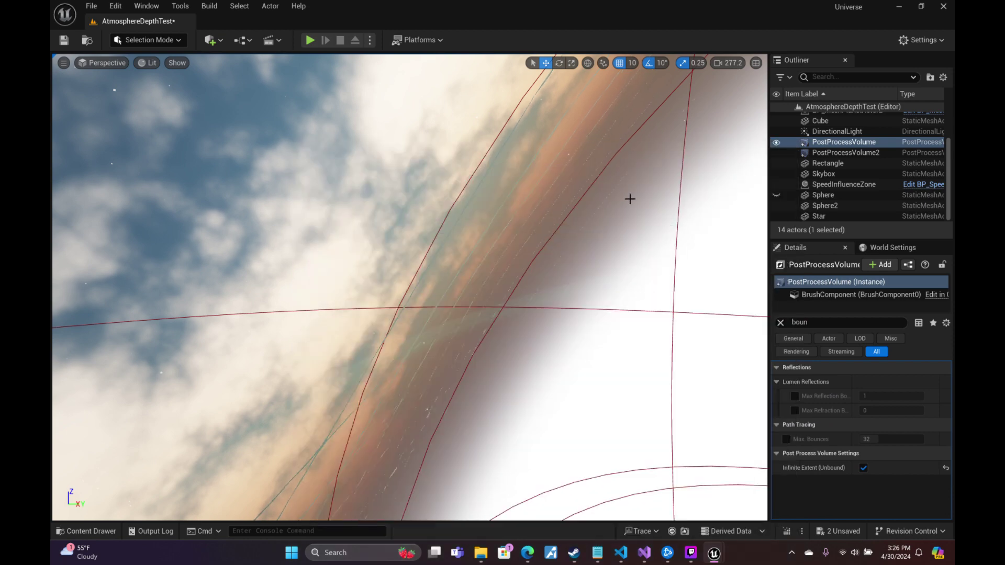
key(s)
right_drag(409, 287, 476, 288)
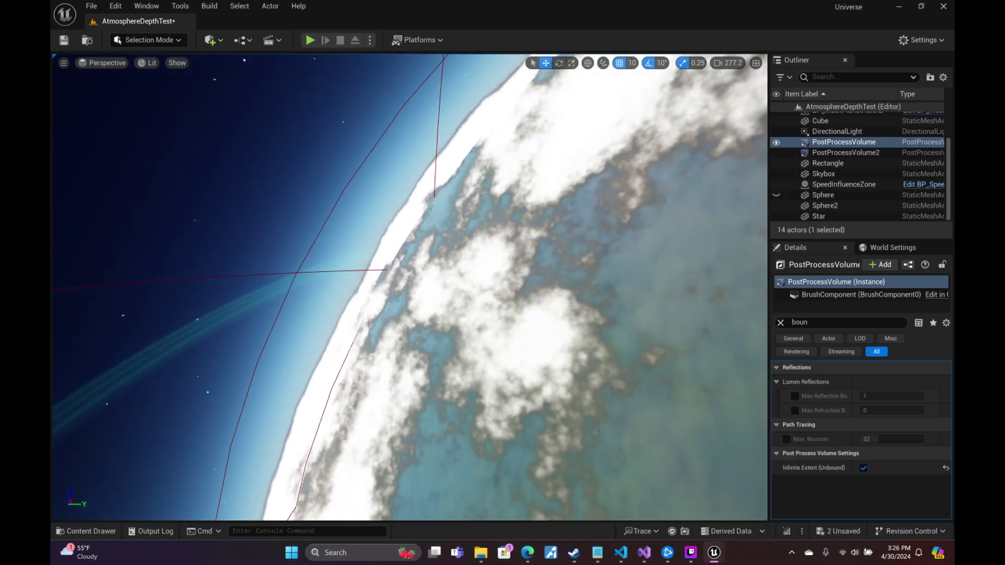
right_drag(409, 288, 455, 183)
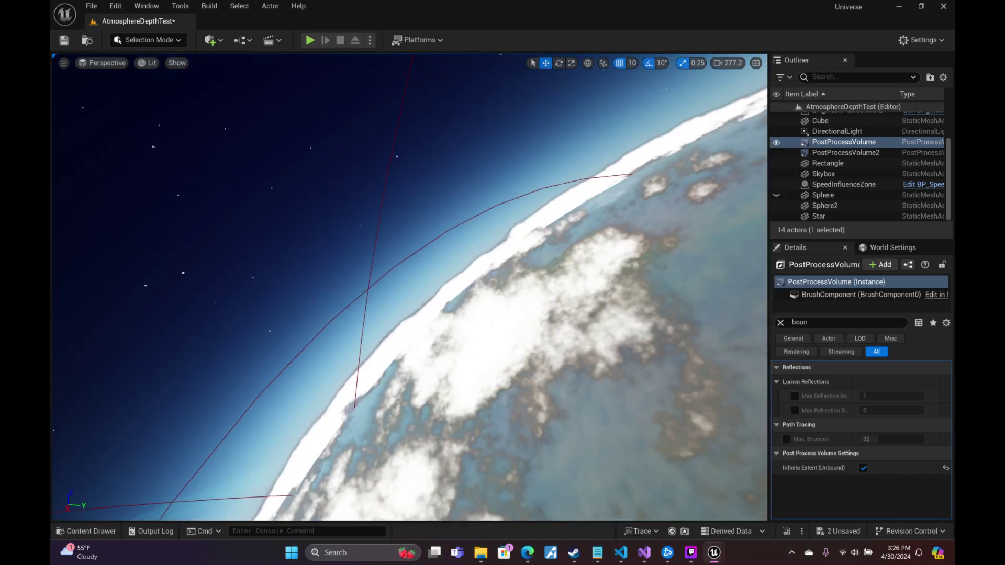
key(w)
right_drag(410, 287, 430, 334)
scroll(419, 308, down, 1)
right_drag(366, 278, 322, 264)
key(s)
scroll(382, 298, up, 8)
key(w)
scroll(376, 277, down, 5)
key(s)
key(d)
key(w)
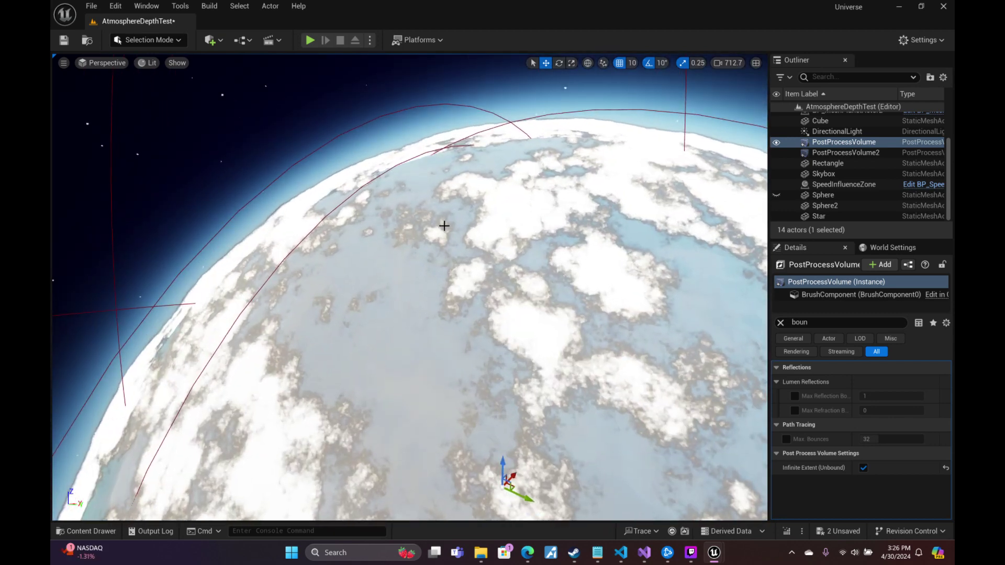
Set the project's Anti-Aliasing Method to Multisample Anti-Aliasing (MSAA) and inspect how the atmosphere lines up with the planet.
click(147, 6)
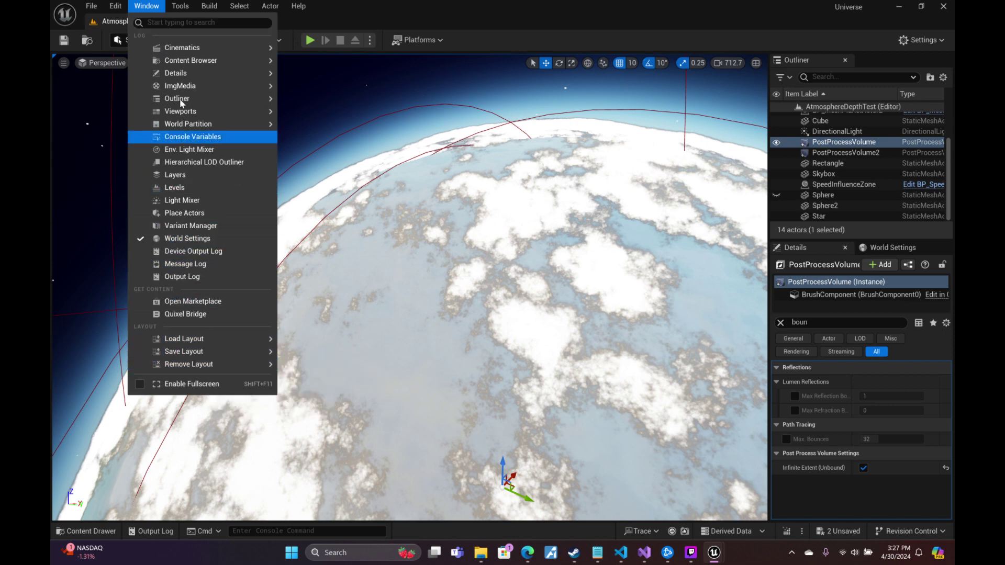
click(115, 5)
click(152, 172)
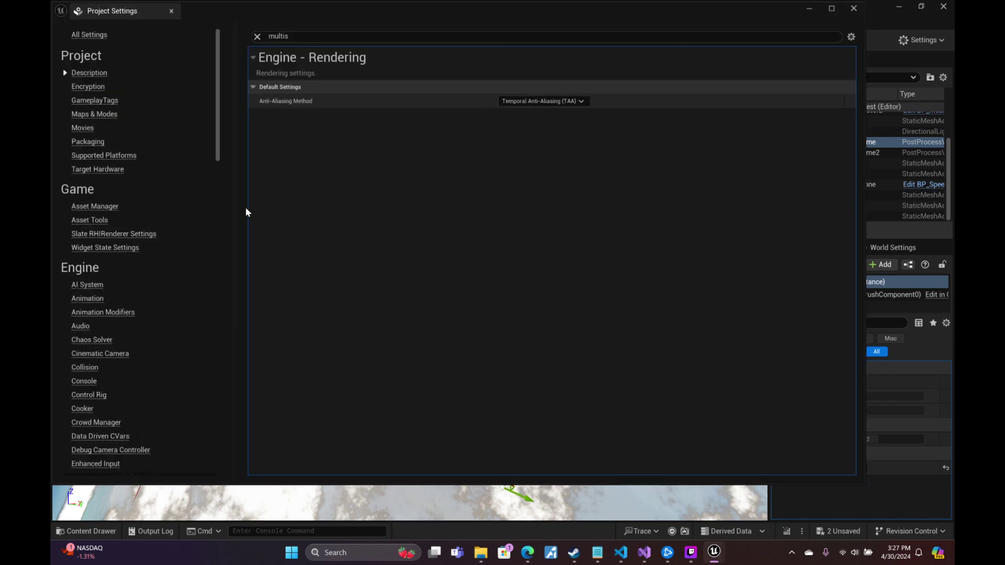
click(578, 102)
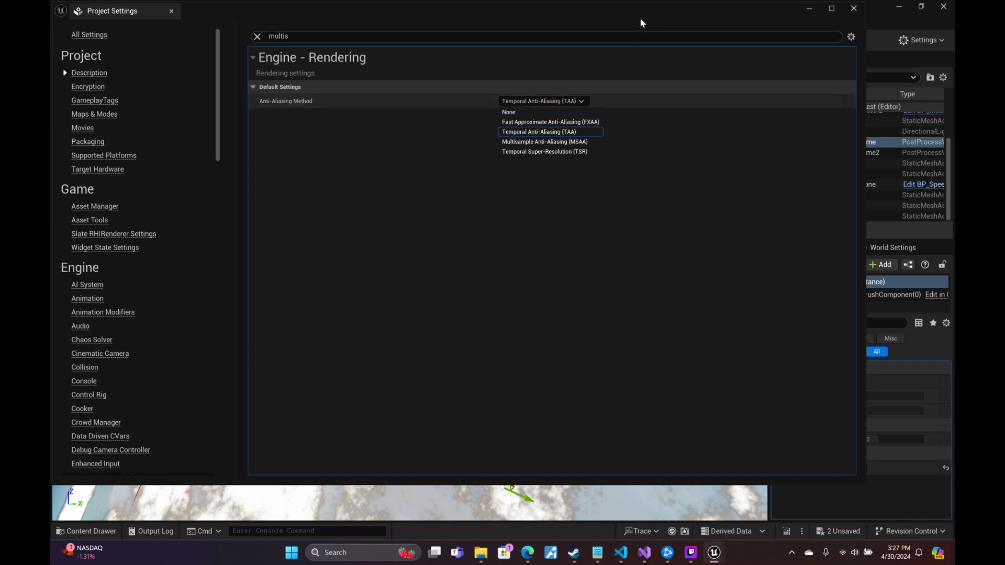
drag(654, 18, 859, 364)
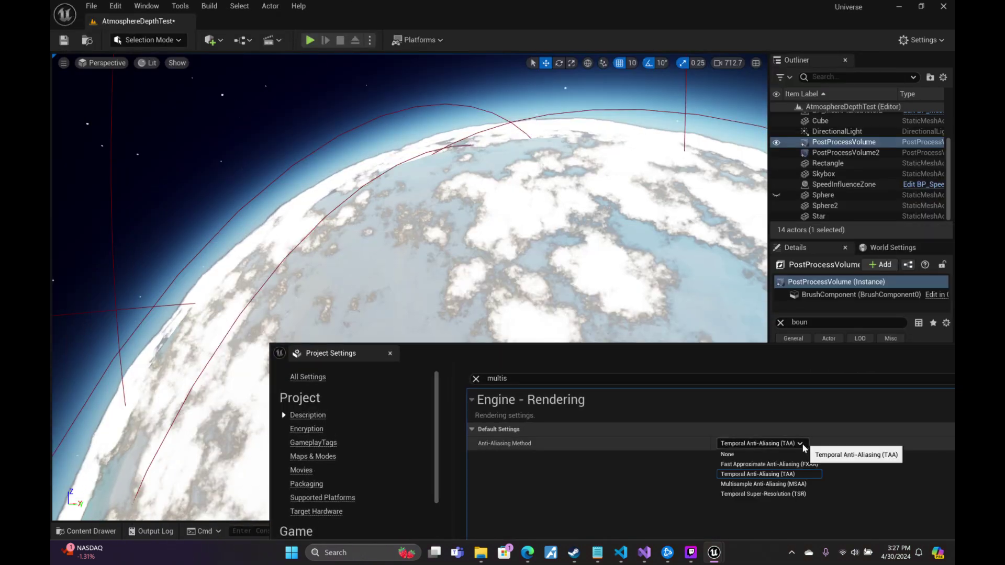
click(776, 485)
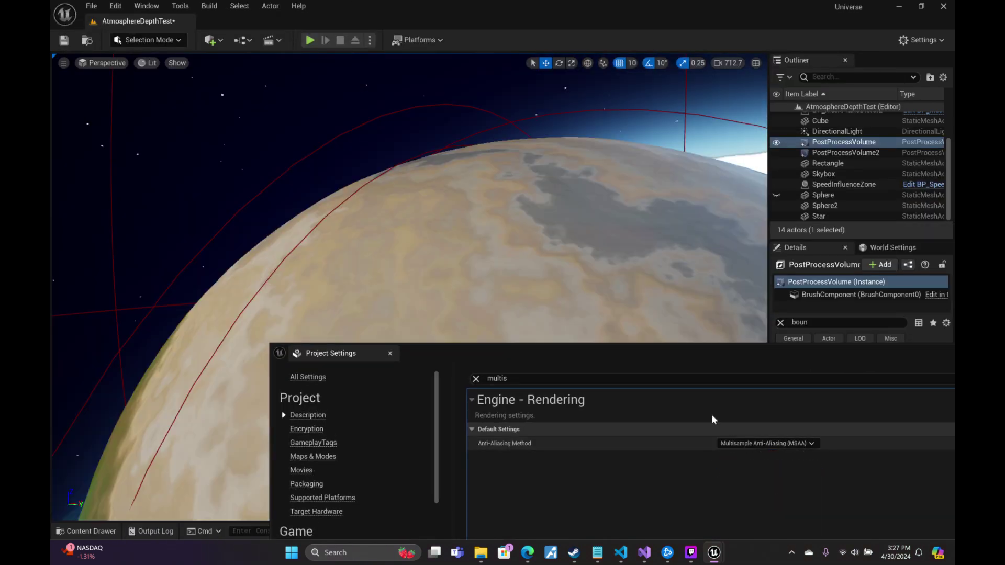
key(s)
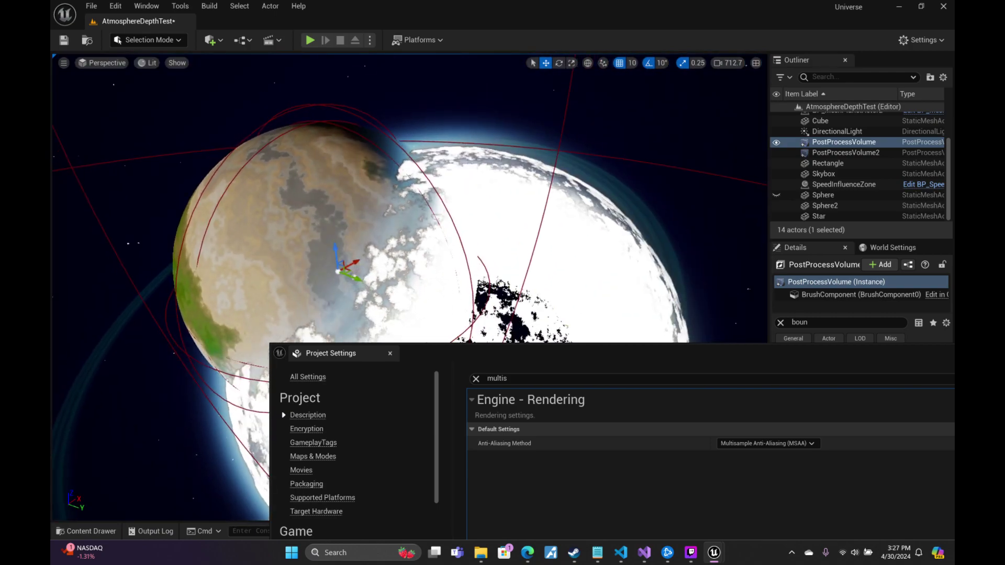
key(w)
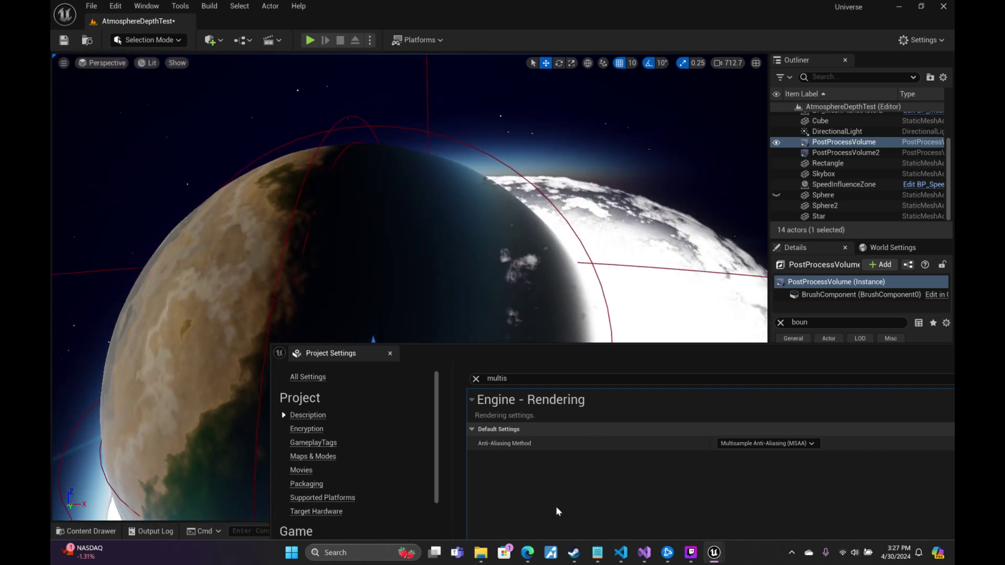
Switch to Microsoft Edge and search the web for "post process effect changes location when using different anti aliasing methods ue5".
click(527, 553)
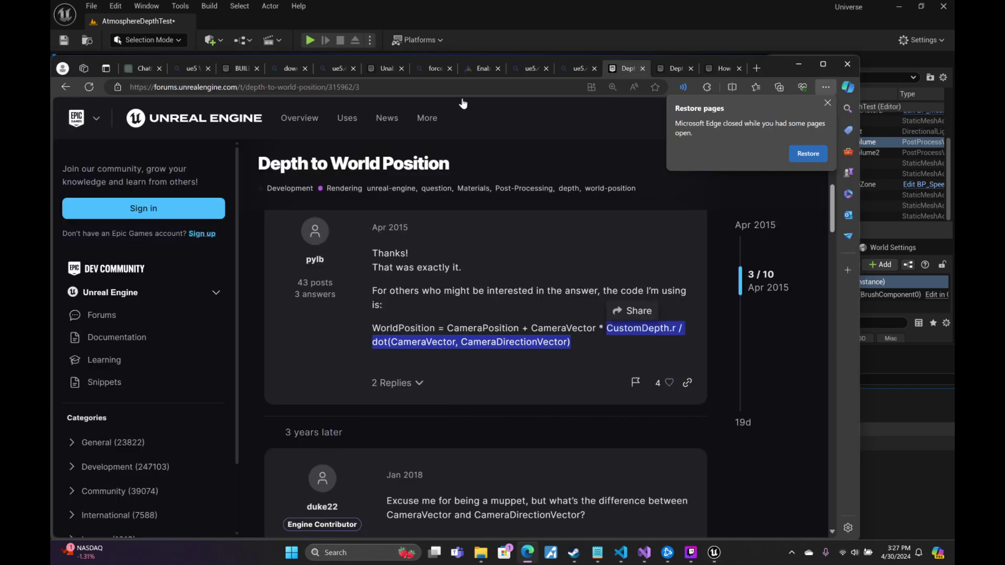
click(487, 87)
text(post p)
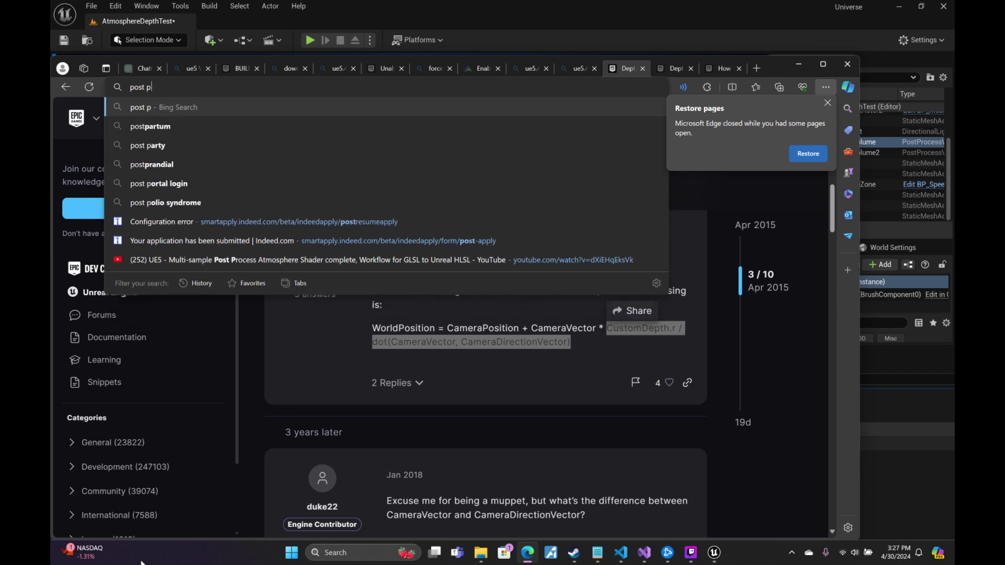
text(rocess effec)
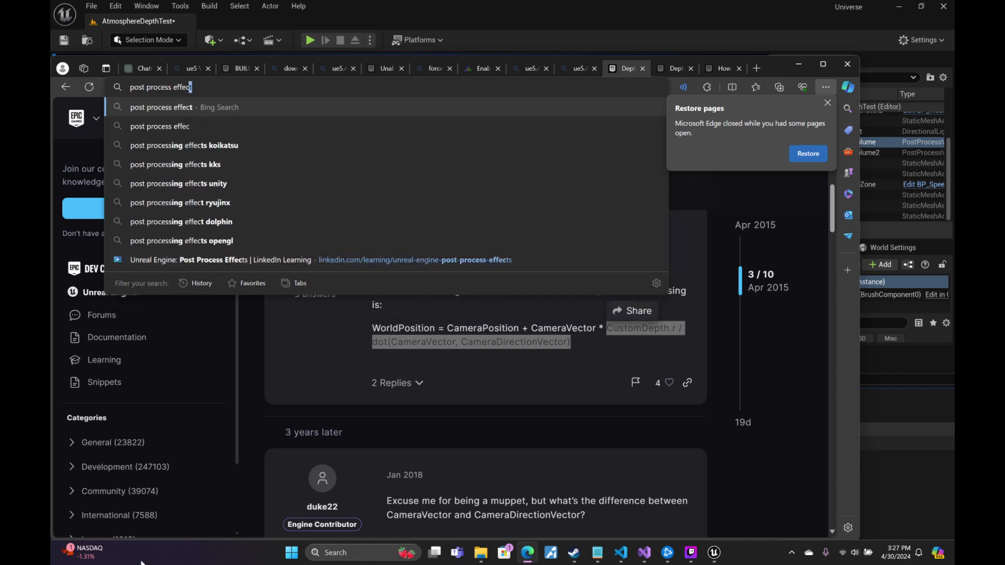
text(t changes location)
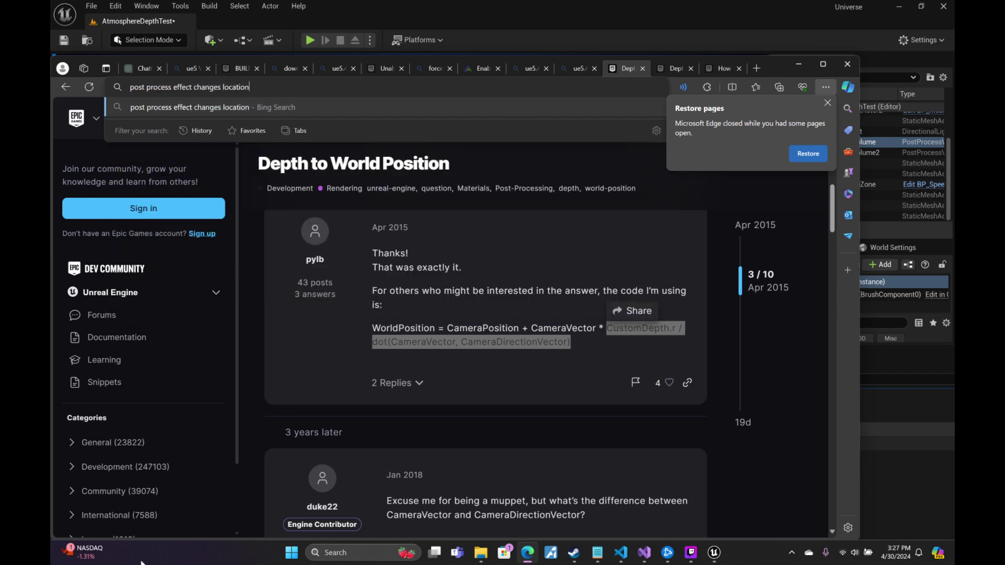
text( when )
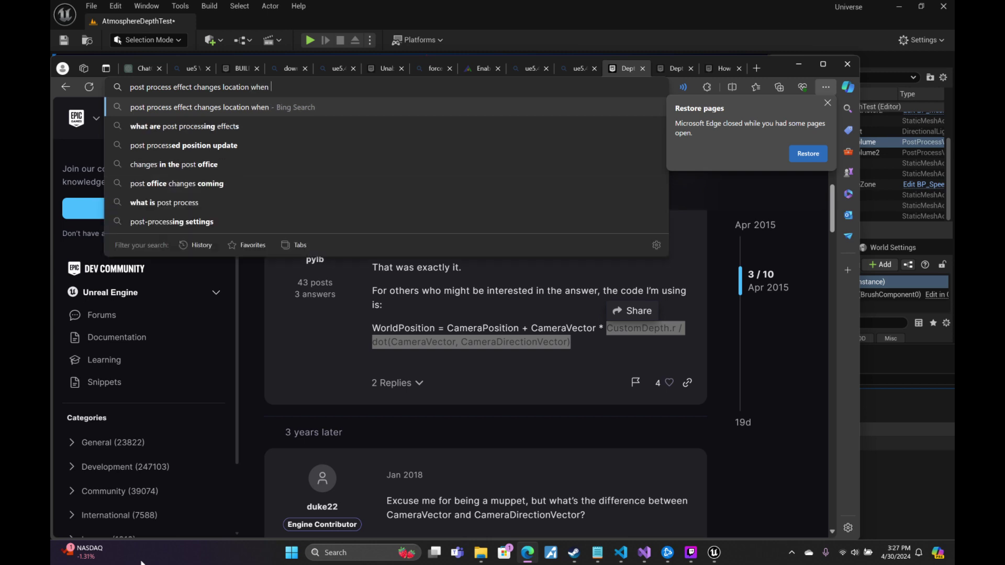
text(using id)
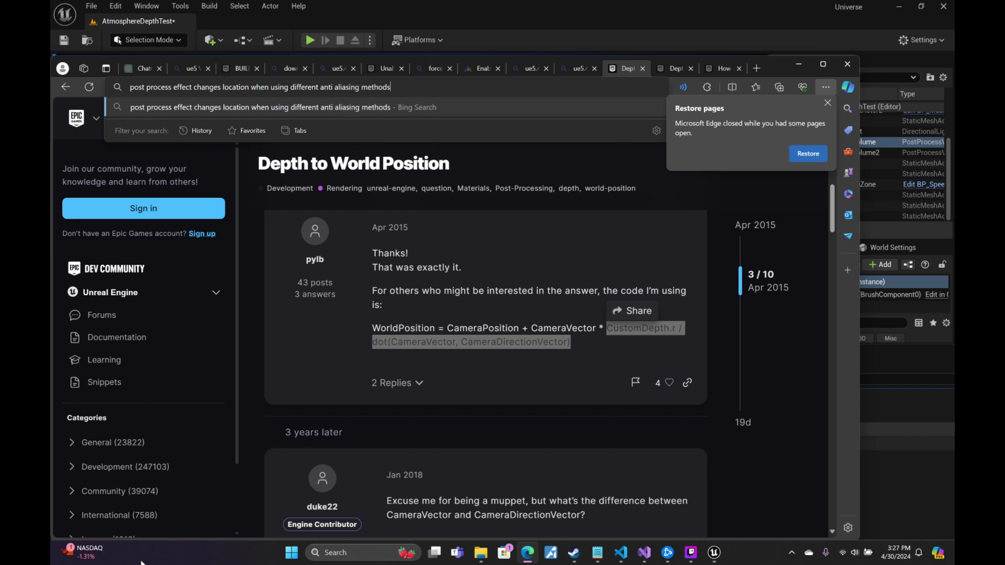
text(5)
key(Return)
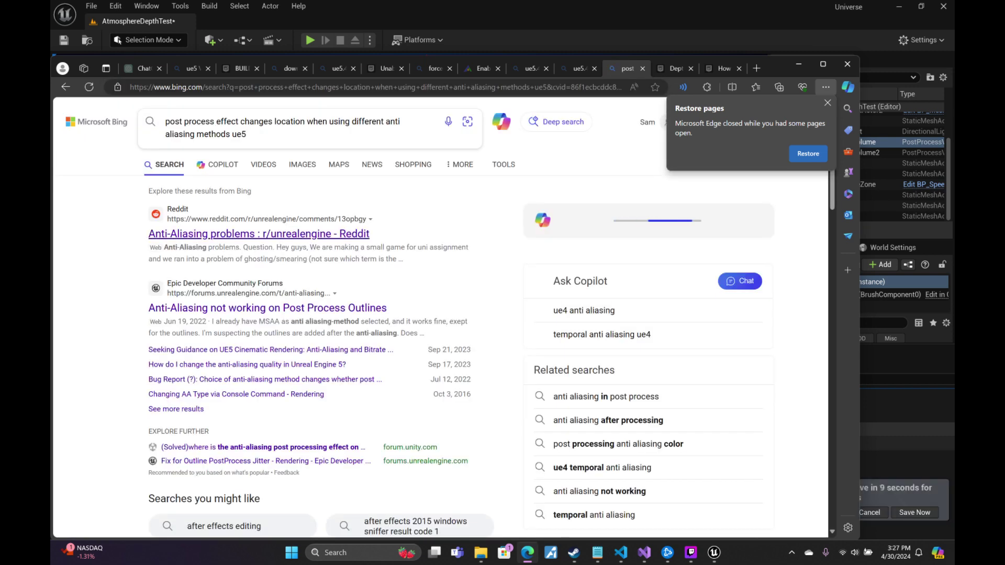
Open the Reddit "Anti-Aliasing problems", "Anti-Aliasing not working on Post Process Outlines" and anti-aliasing "Bug Report (?)" results in new tabs.
middle_click(287, 236)
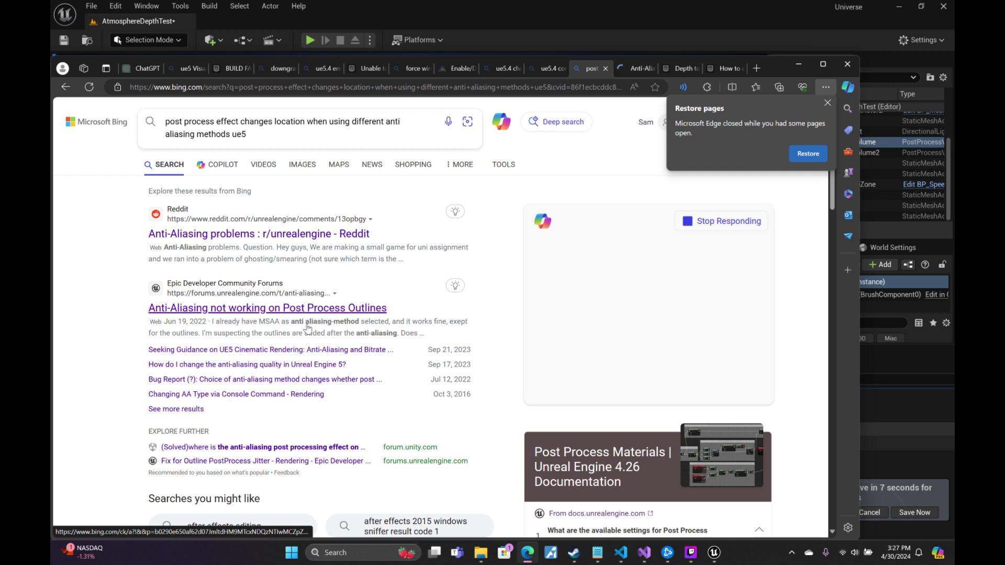
middle_click(328, 308)
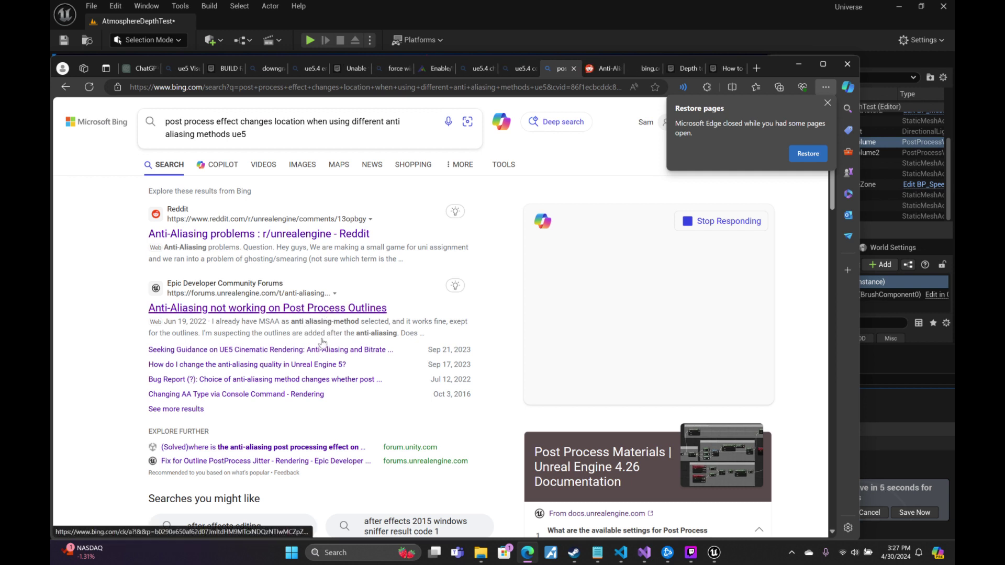
middle_click(319, 381)
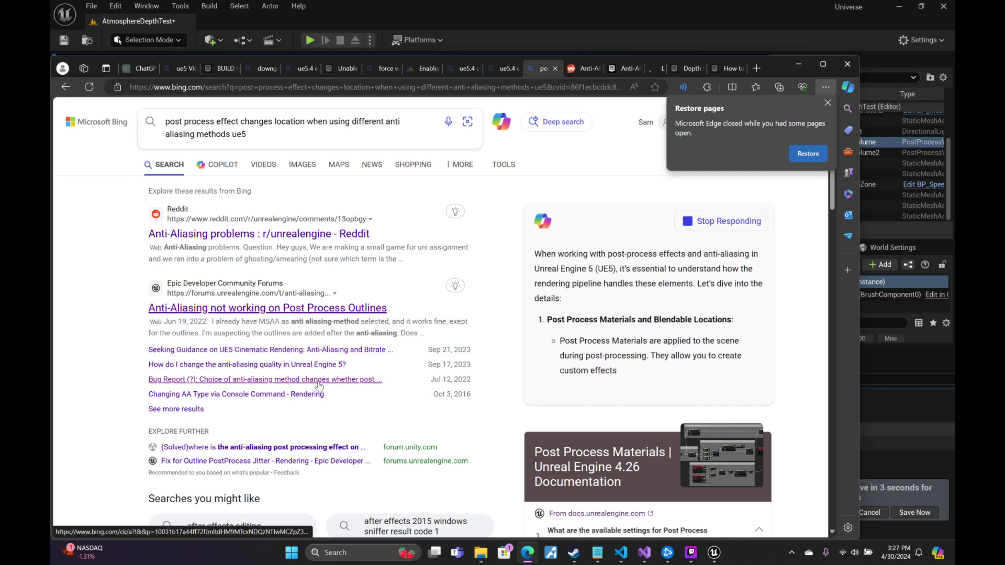
Read through the "Bug Report (?): Choice of anti-aliasing method changes whether post-process materials are reflected" forum thread.
click(651, 69)
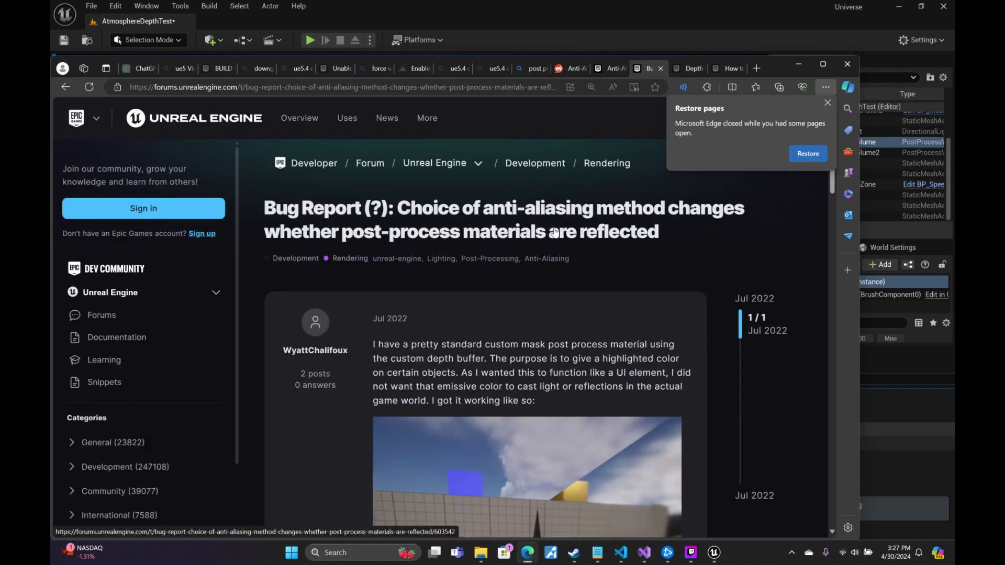
scroll(548, 246, down, 3)
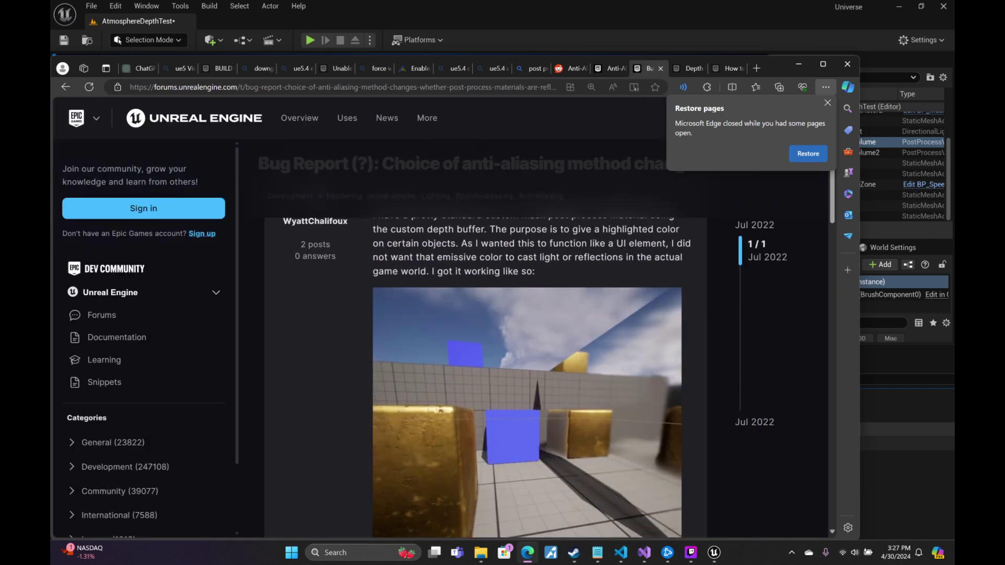
scroll(548, 246, down, 6)
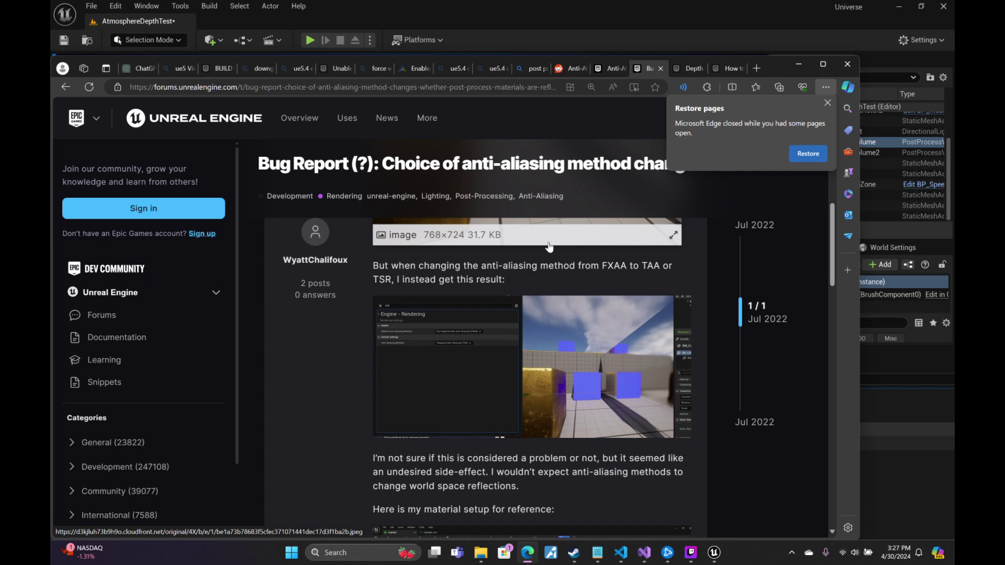
scroll(548, 246, down, 4)
scroll(548, 246, up, 4)
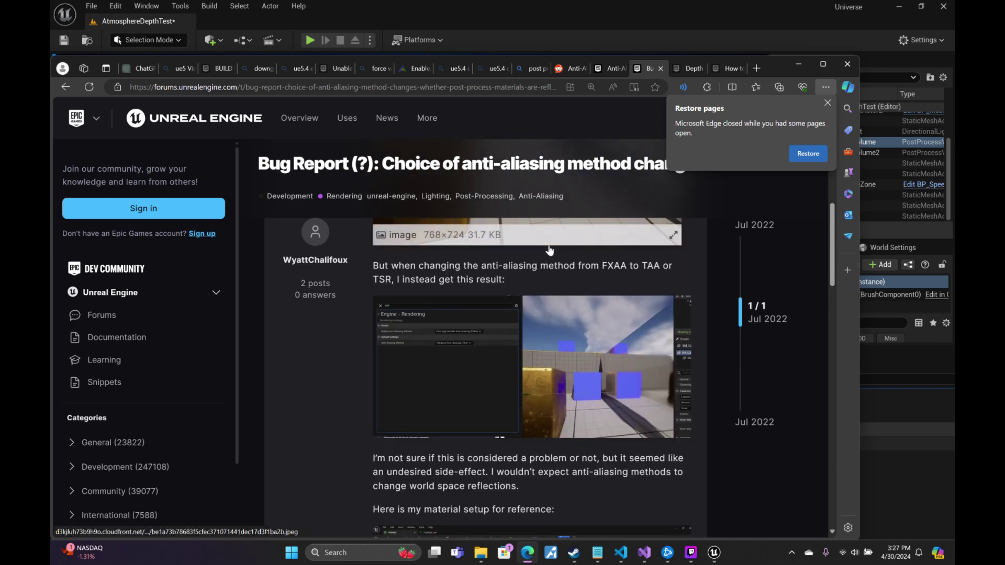
scroll(549, 250, up, 6)
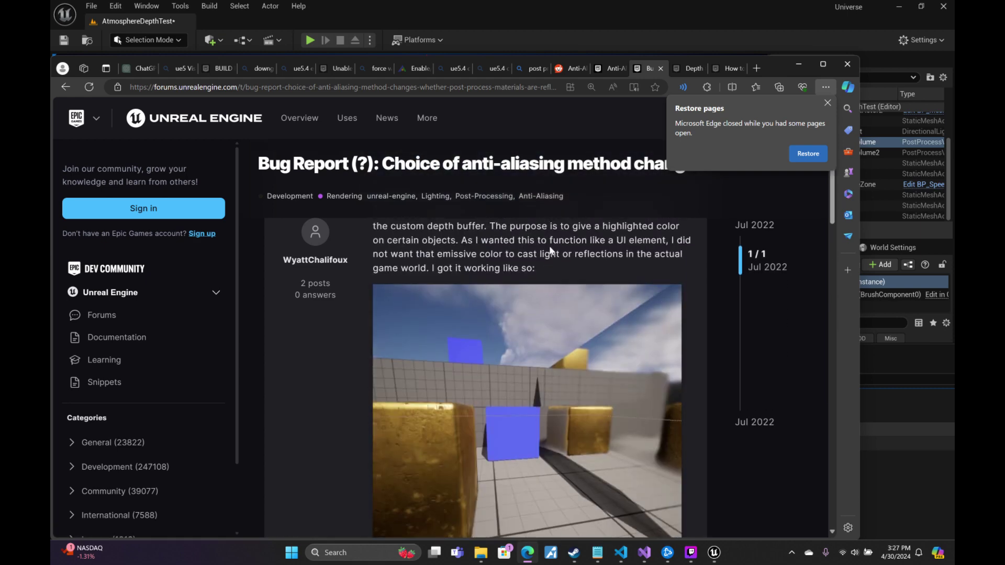
scroll(549, 250, down, 5)
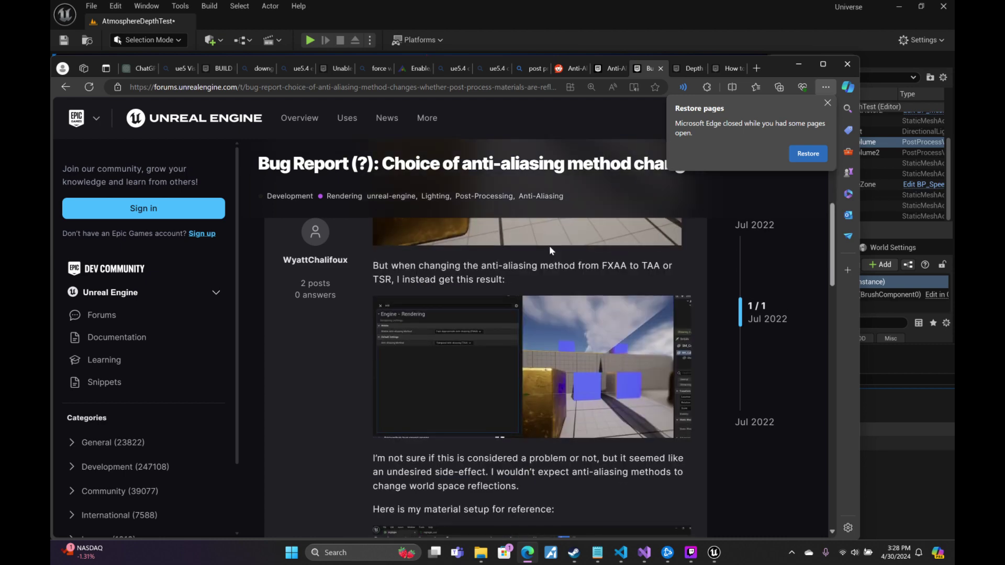
scroll(549, 252, down, 3)
scroll(550, 250, down, 10)
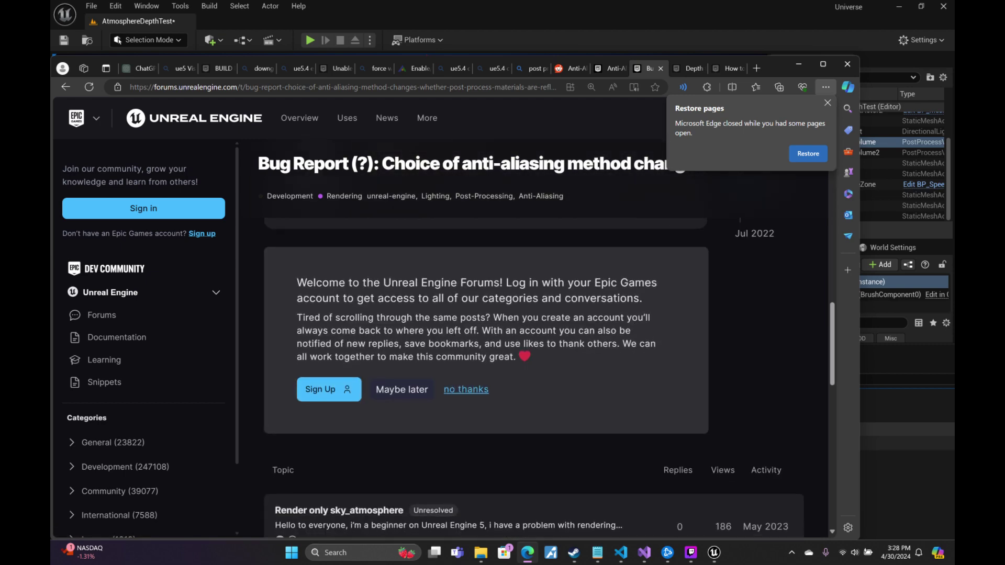
Read the accepted solution in the "Anti-Aliasing not working on Post Process Outlines" forum thread, through its Blendable Location suggestion.
click(660, 68)
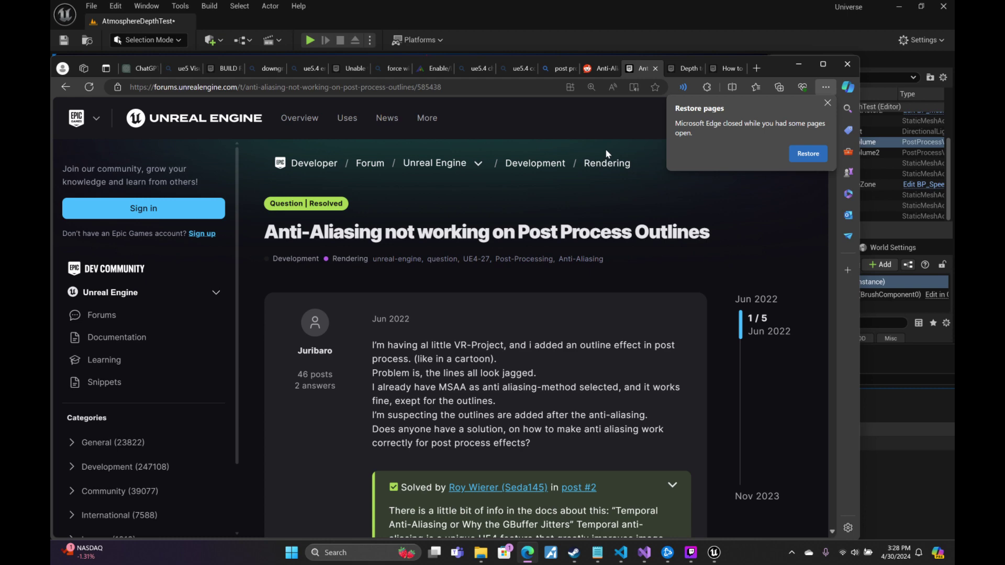
scroll(605, 152, down, 3)
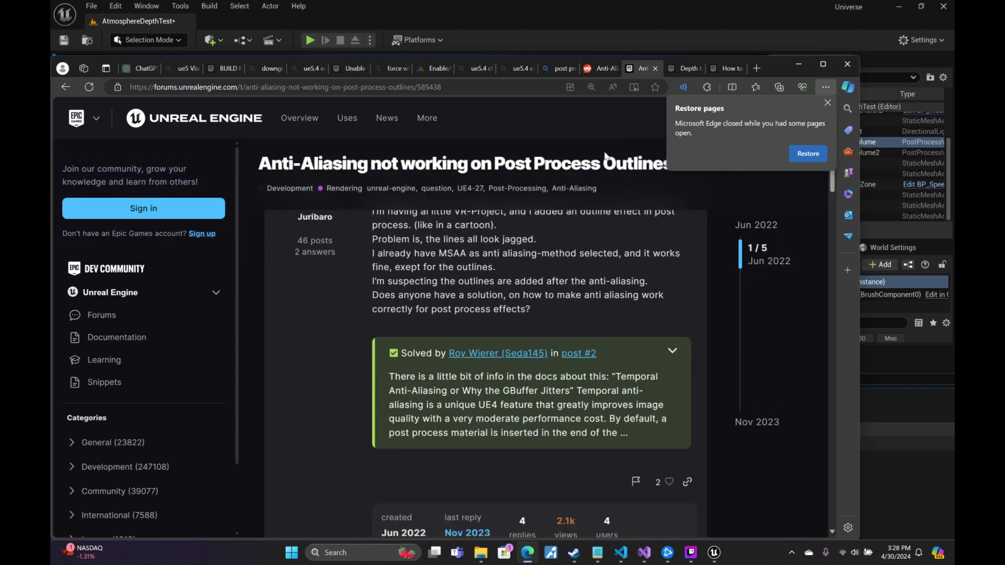
scroll(605, 156, down, 3)
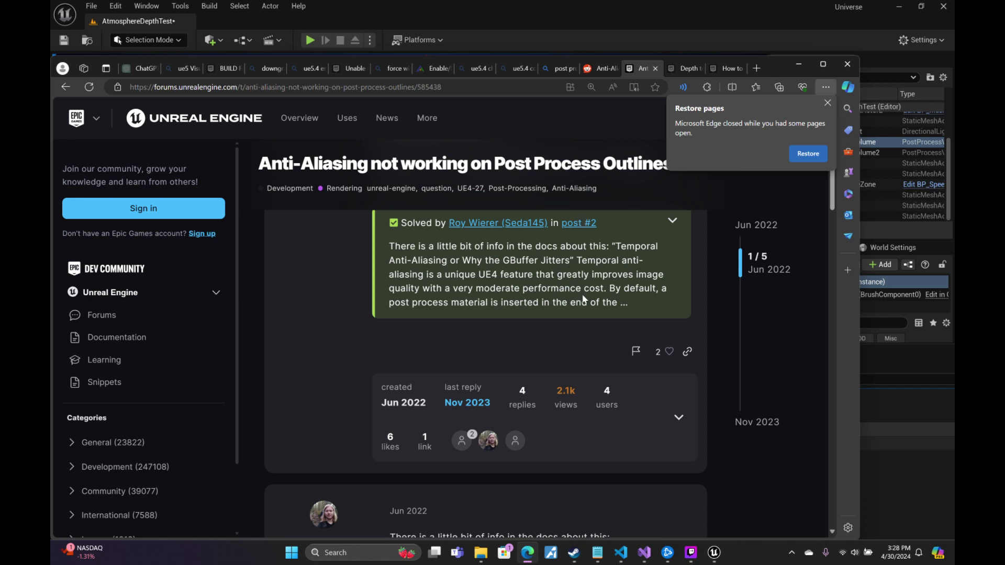
click(672, 220)
scroll(625, 289, down, 4)
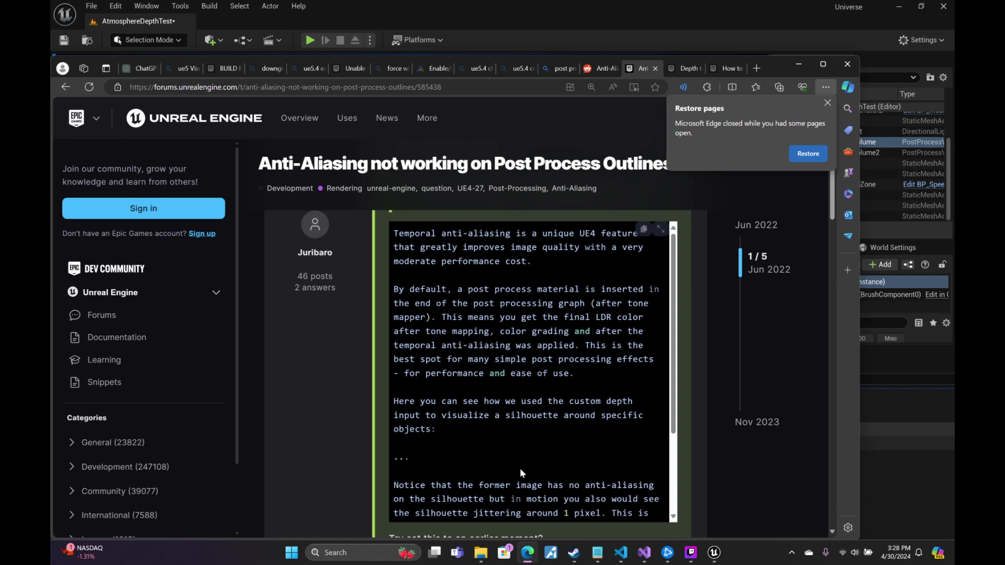
scroll(520, 468, down, 3)
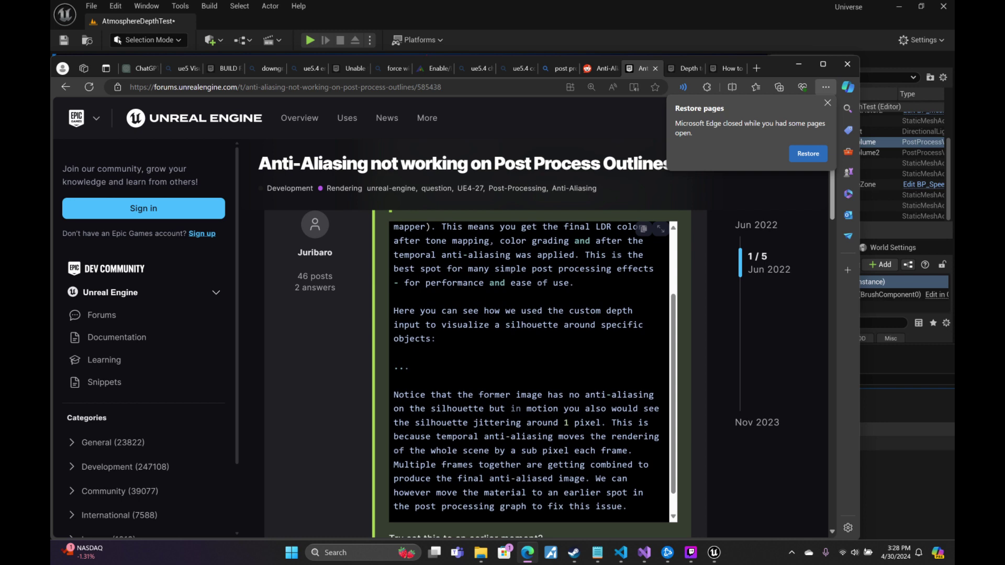
scroll(531, 366, down, 1)
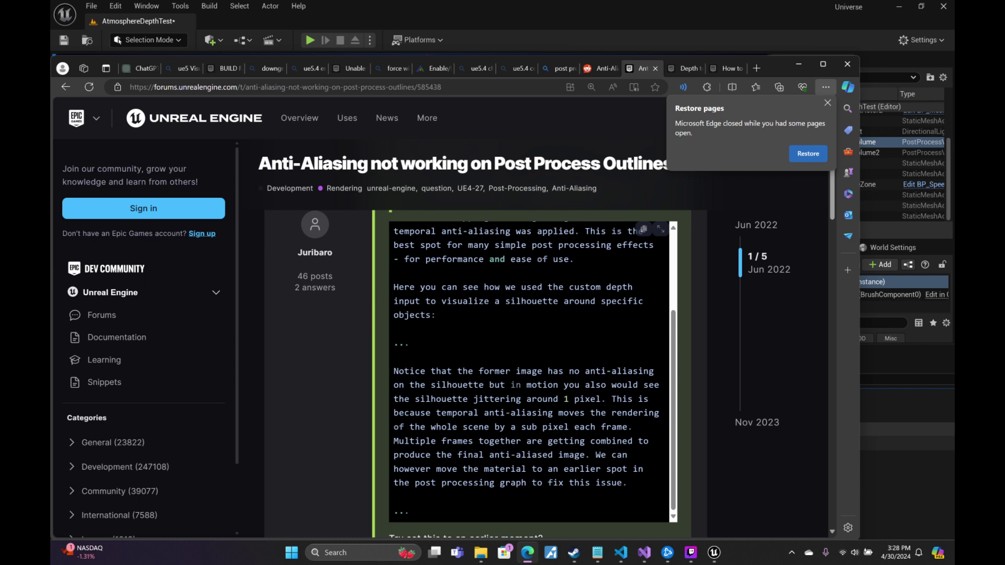
scroll(517, 453, down, 1)
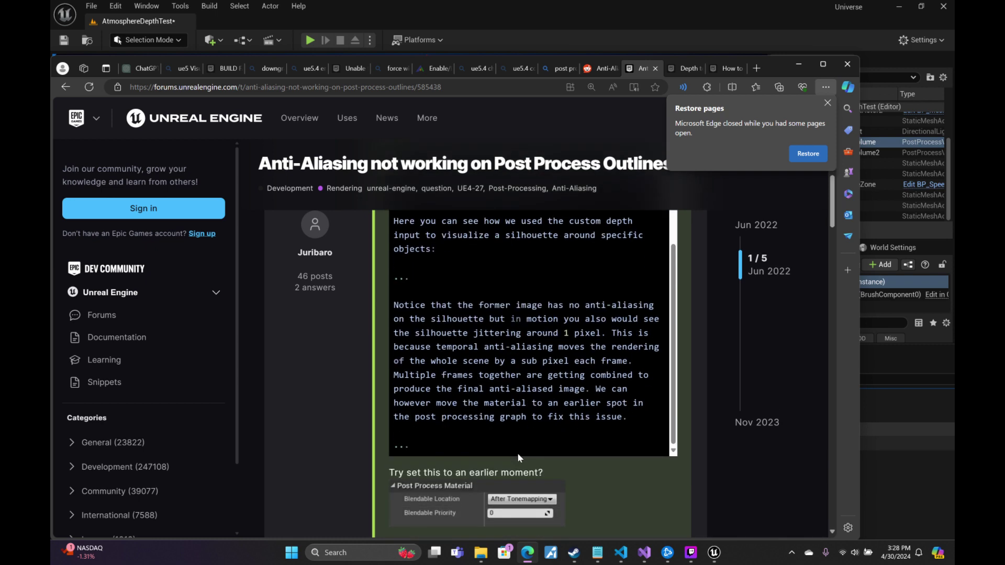
Switch back to Unreal Editor, set the project's Anti-Aliasing Method to Temporal Anti-Aliasing (TAA), and minimize Project Settings.
click(797, 63)
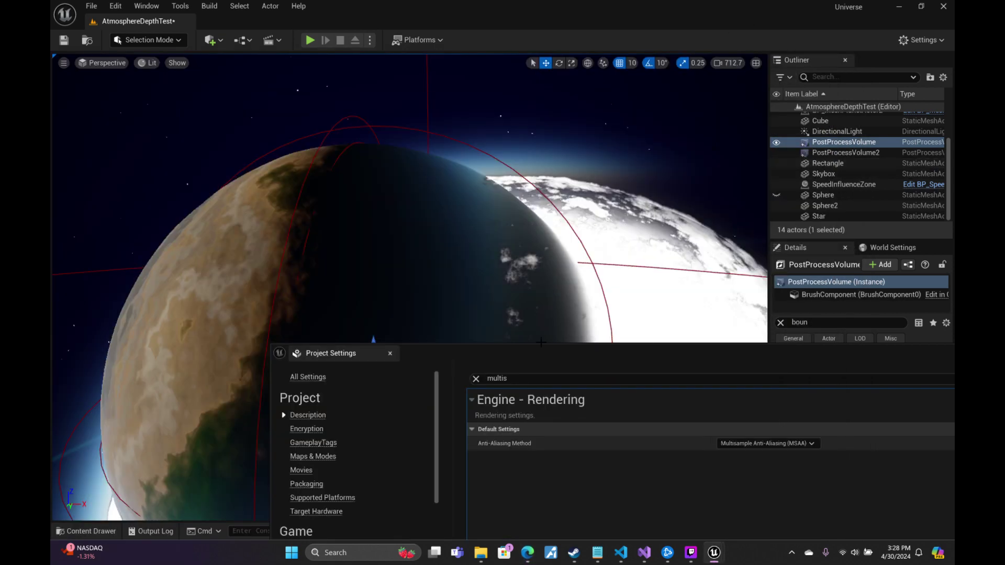
click(778, 474)
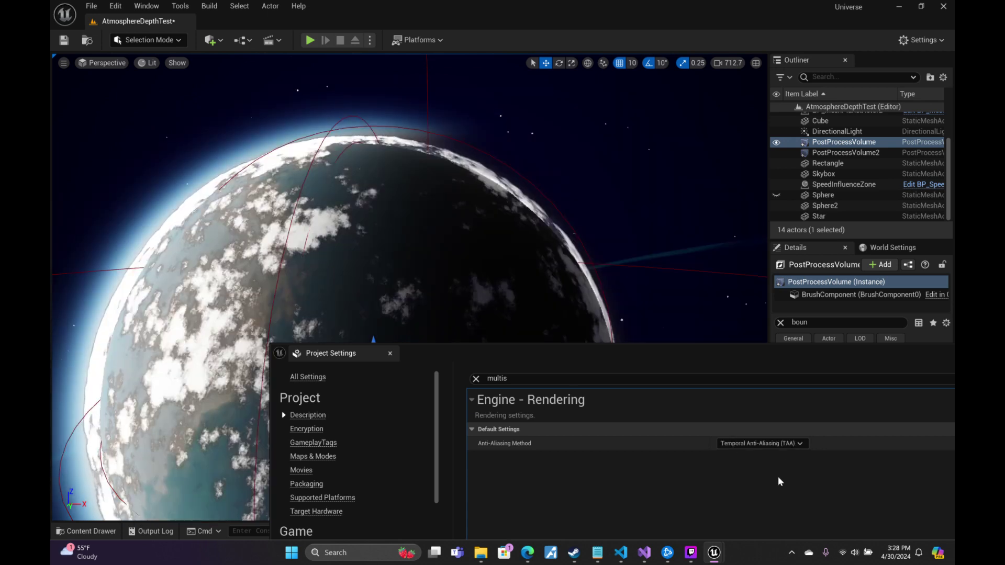
drag(901, 359, 697, 337)
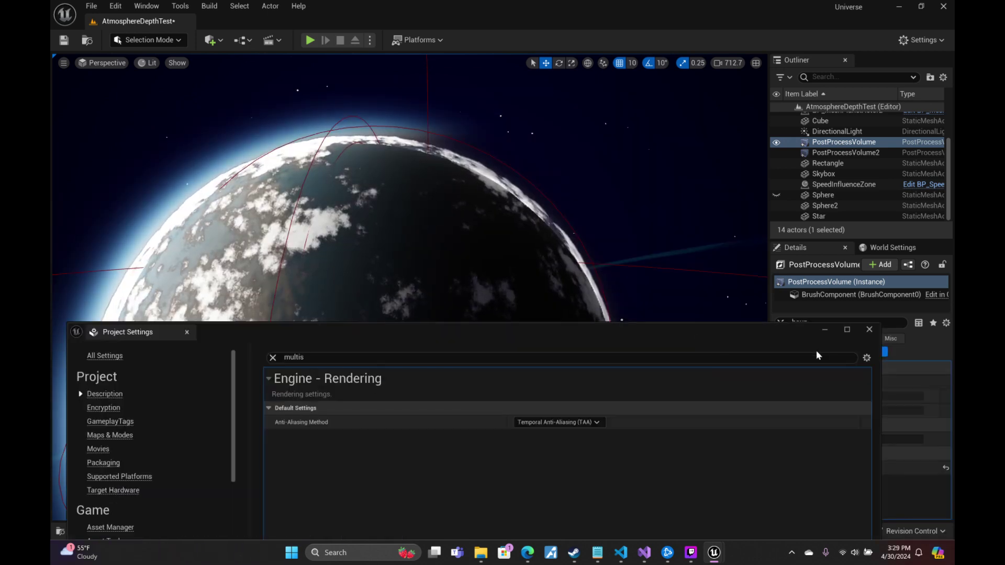
click(824, 330)
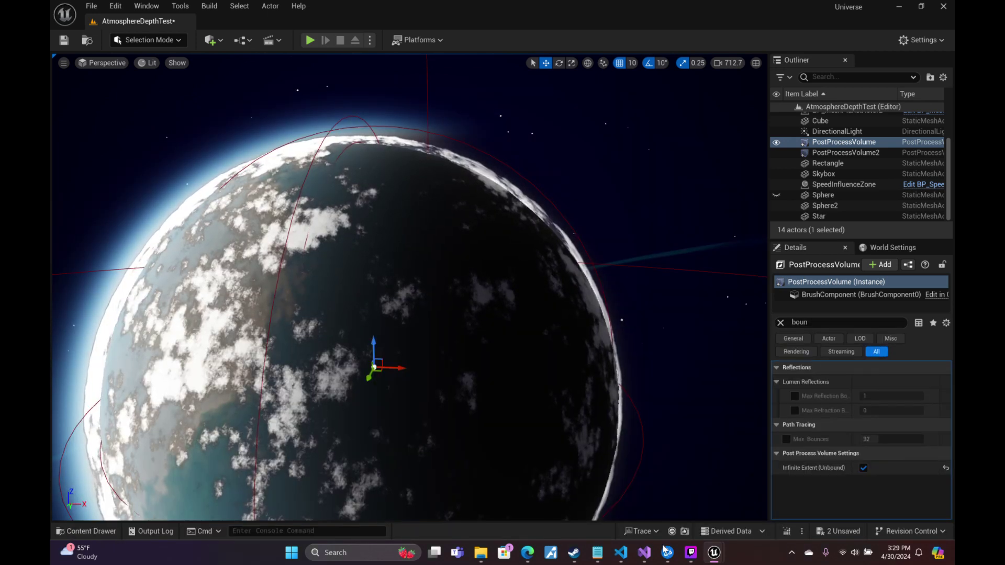
Bring up the MT_MultisampleAtmosphereHLSL2 material graph, maximize its editor, and select the material's final output node.
mouse_move(714, 552)
click(826, 499)
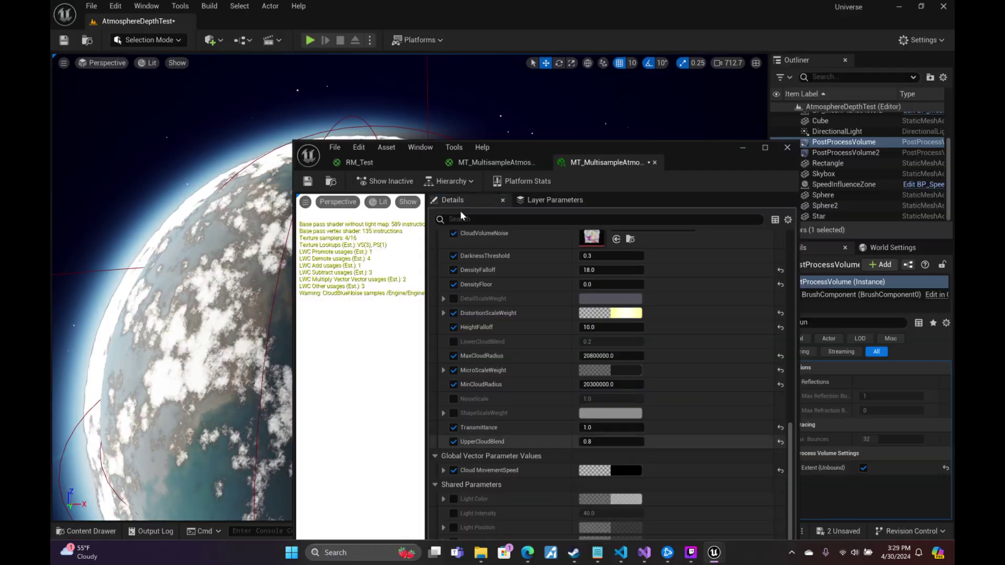
click(492, 163)
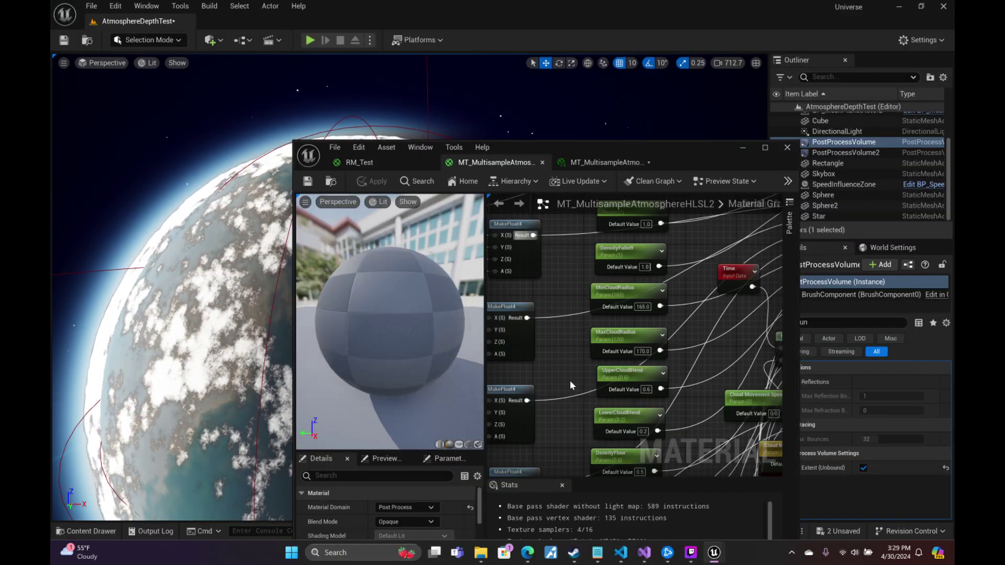
right_drag(720, 284, 724, 261)
scroll(760, 305, down, 4)
right_drag(760, 305, 566, 474)
scroll(601, 335, up, 8)
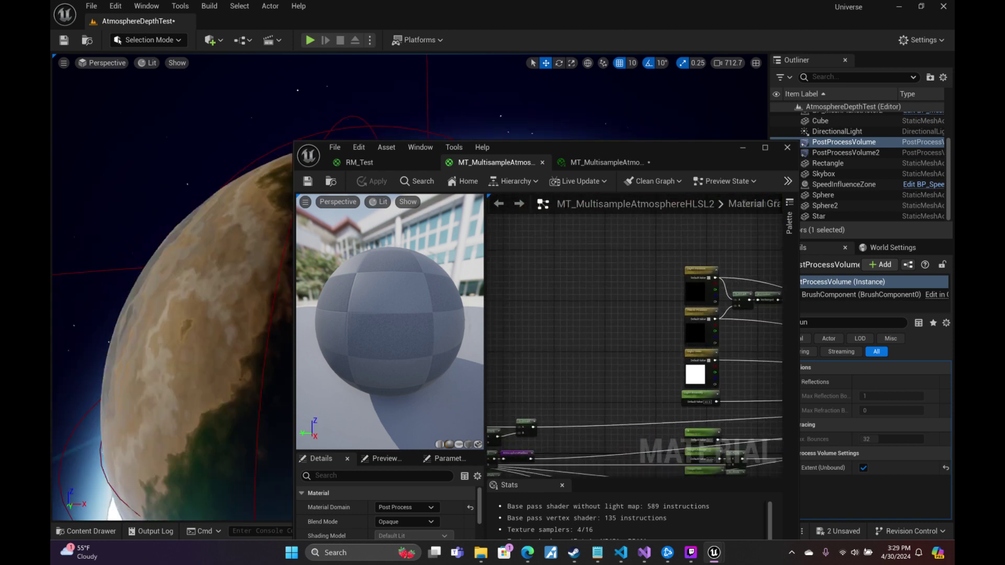
scroll(634, 335, down, 2)
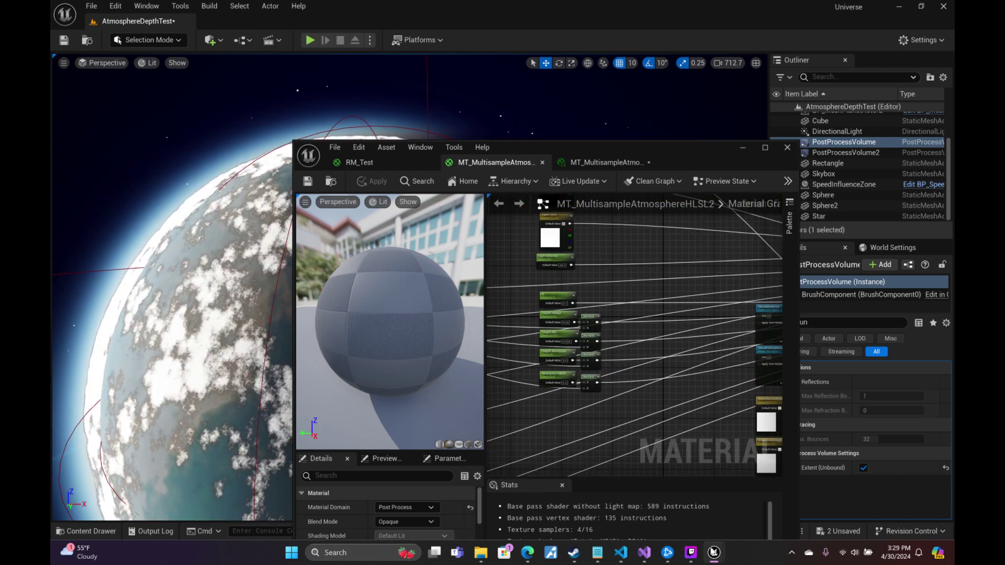
mouse_move(707, 550)
right_drag(497, 273, 670, 288)
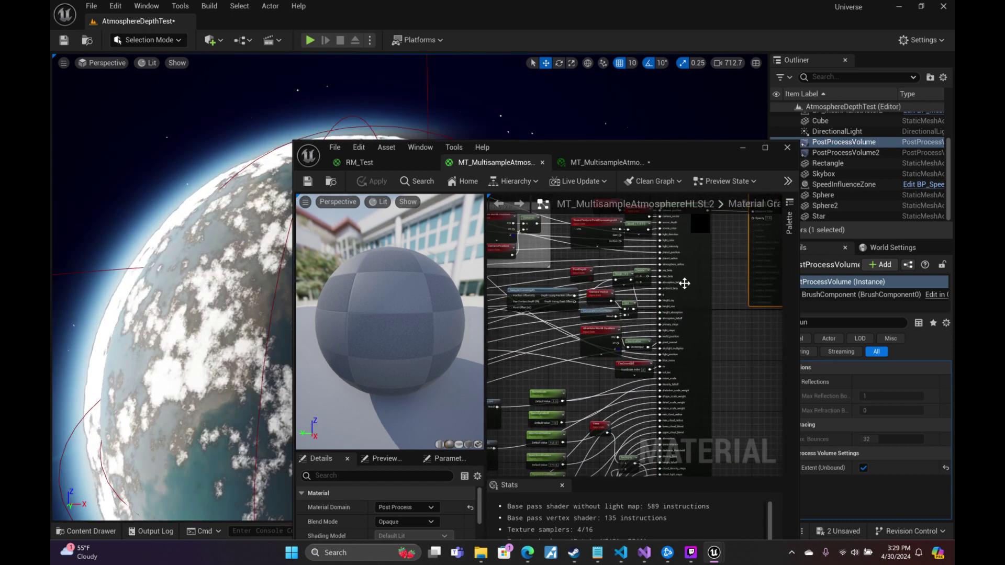
click(682, 283)
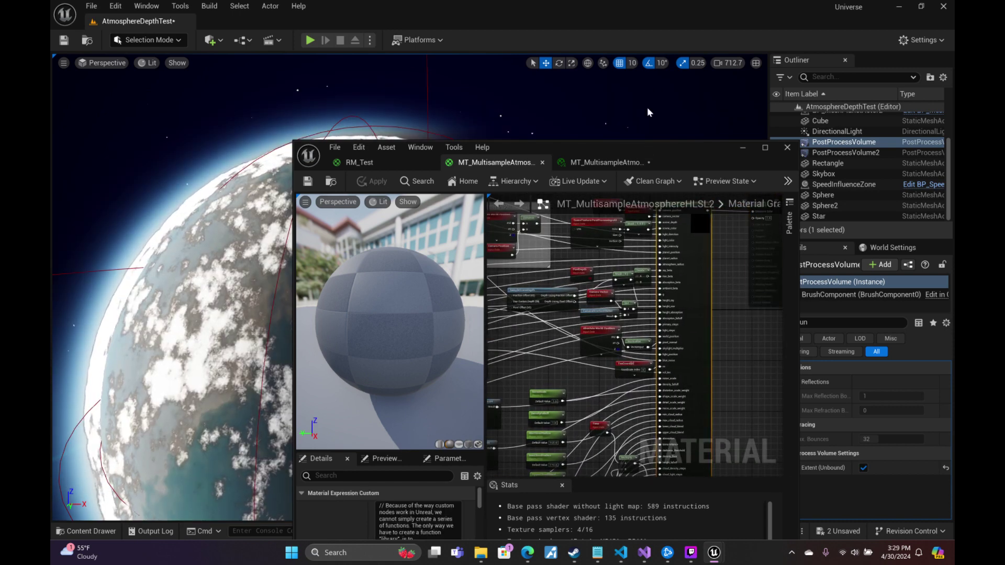
drag(649, 149, 661, 11)
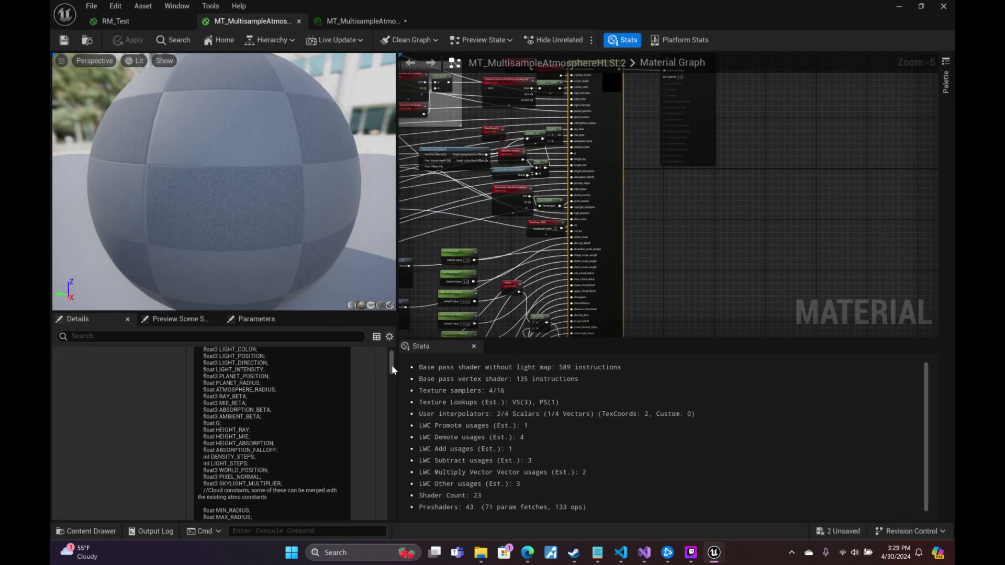
drag(391, 365, 436, 339)
click(702, 145)
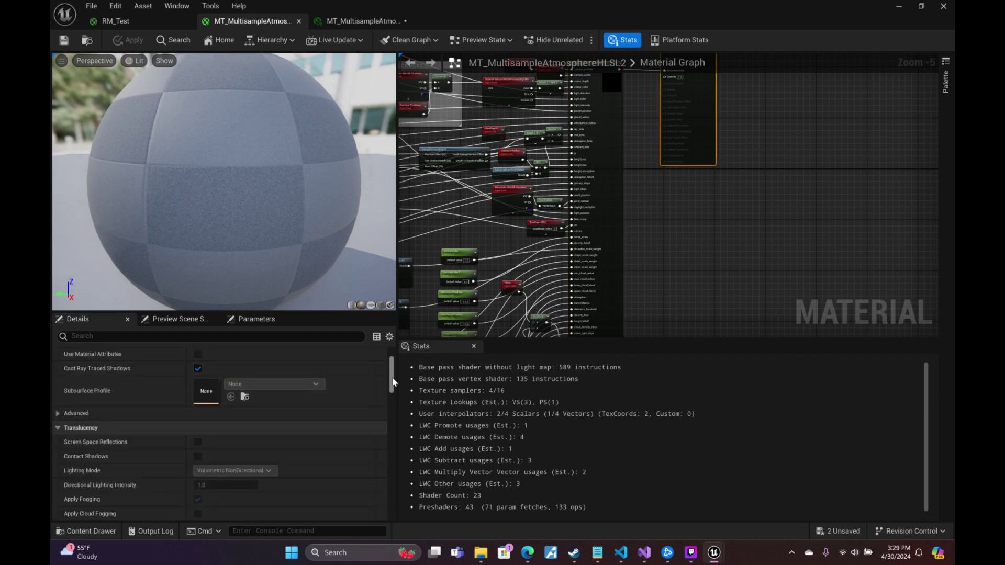
Set the atmosphere material's Blendable Location to Scene Color Before Bloom, save it, and inspect the planet in the viewport.
drag(391, 376, 377, 418)
scroll(377, 419, down, 1)
click(277, 442)
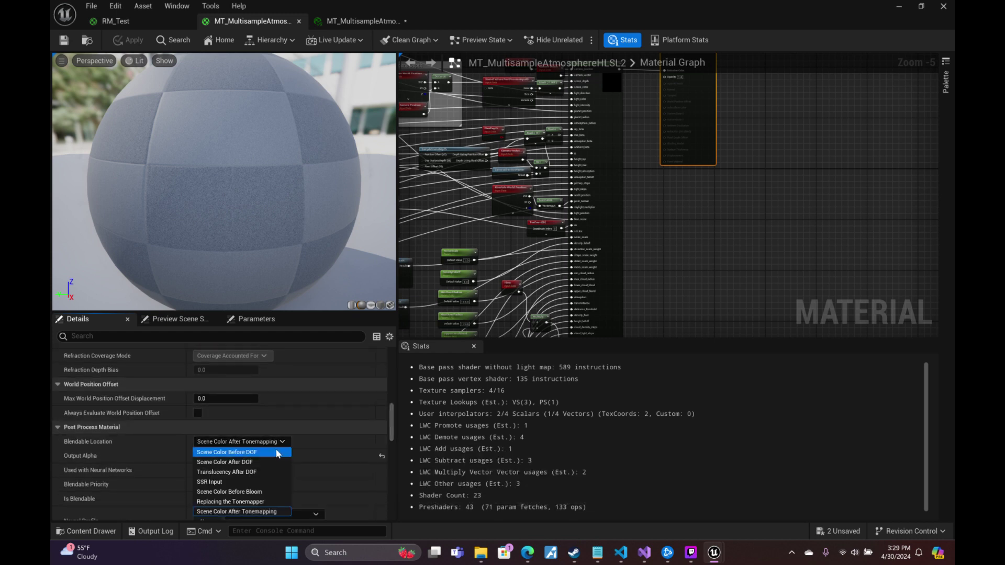
click(262, 492)
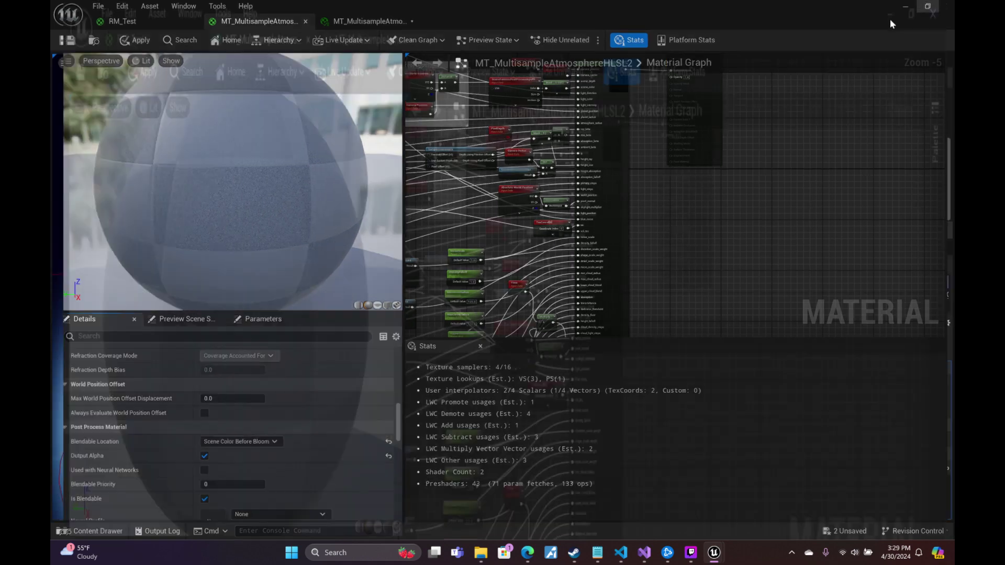
click(921, 7)
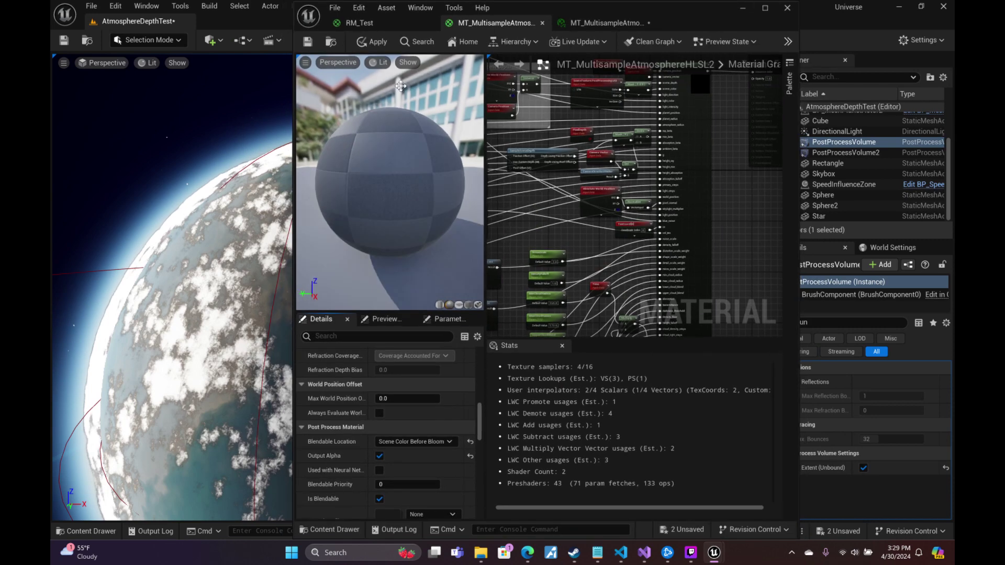
click(309, 43)
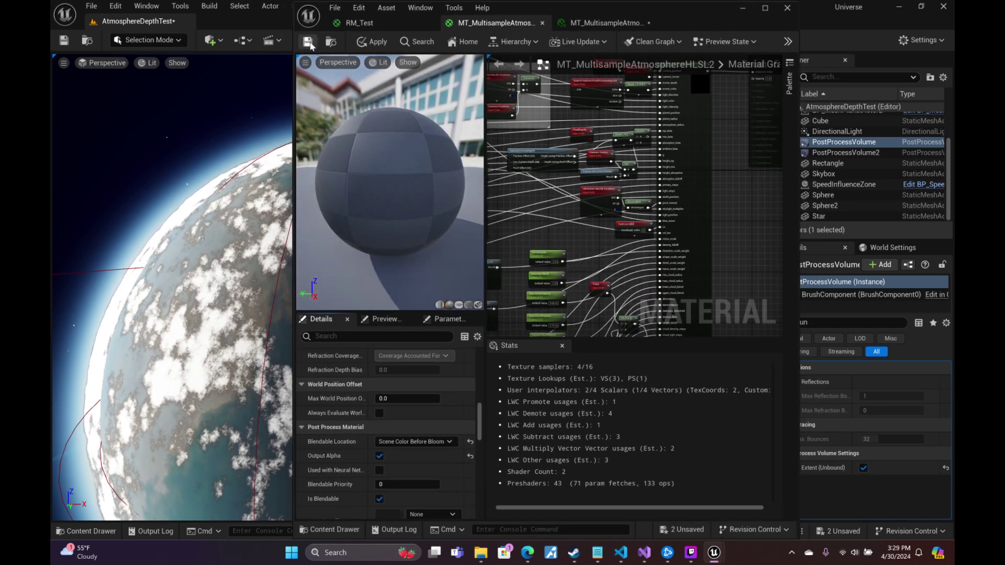
mouse_move(215, 207)
right_down()
mouse_move(285, 192)
mouse_move(230, 225)
mouse_move(215, 208)
right_up()
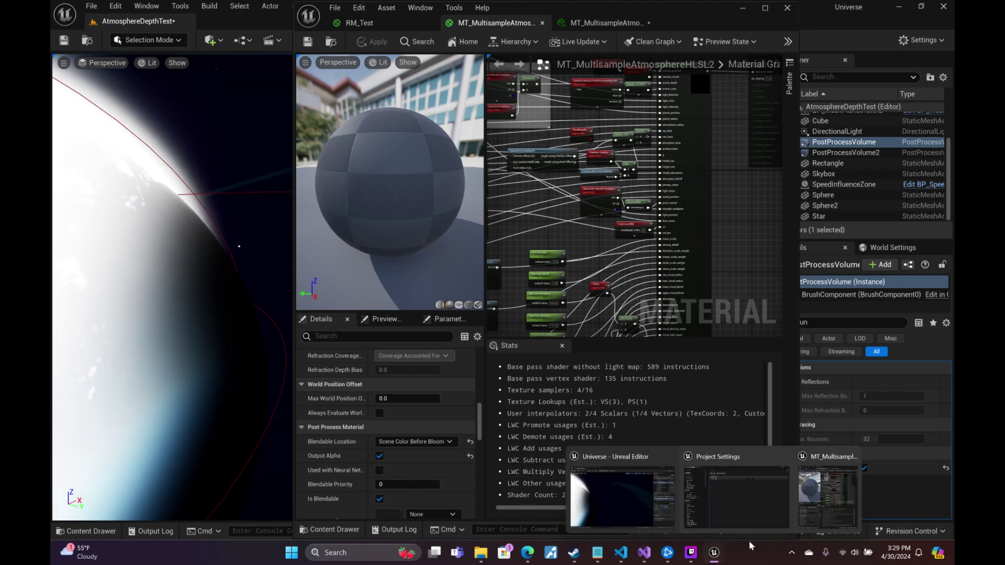
Check the project's Anti-Aliasing Method in Project Settings.
mouse_move(727, 552)
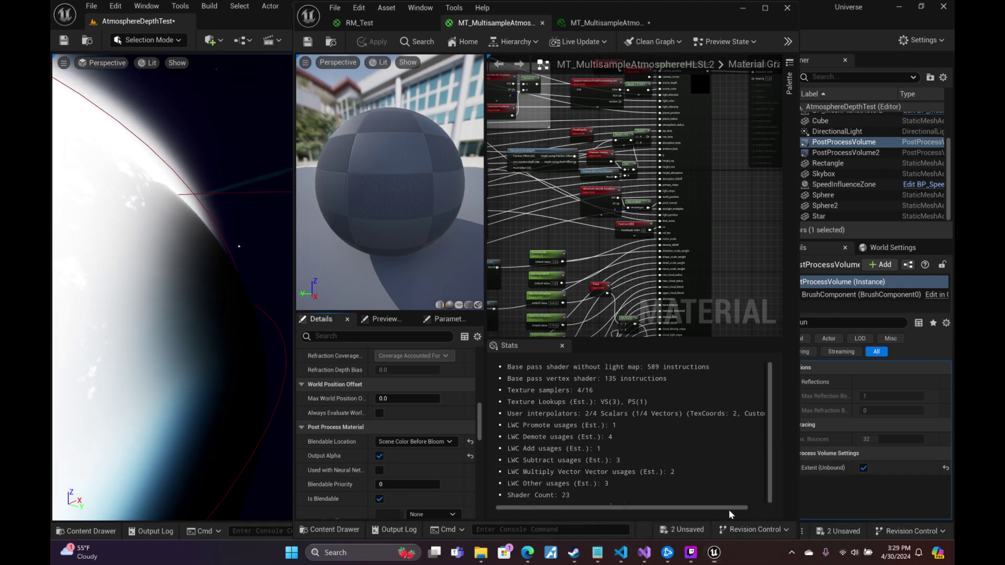
click(728, 509)
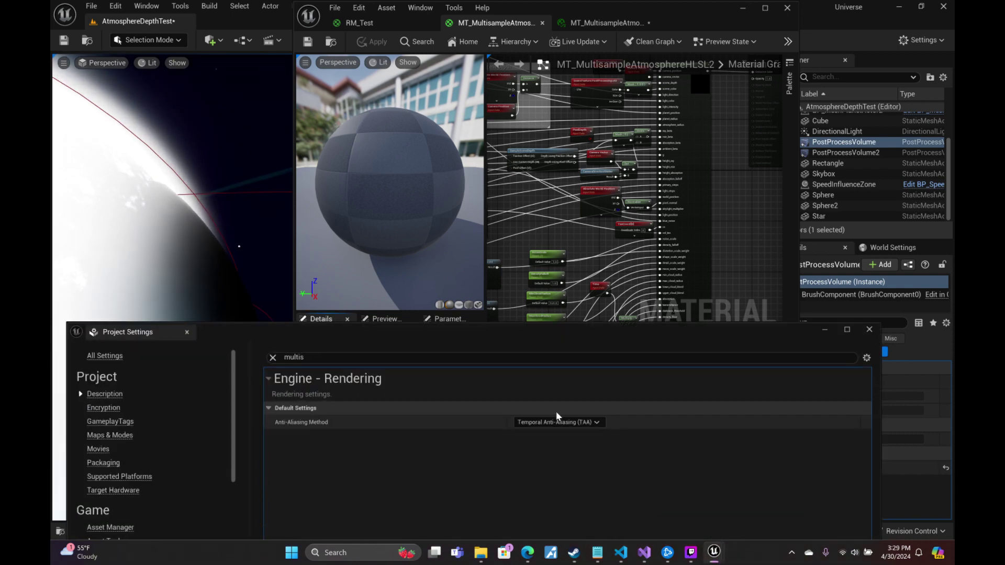
click(826, 330)
Set the atmosphere material's Blendable Location to Scene Color Before DOF, save it, and look at the planet.
click(450, 442)
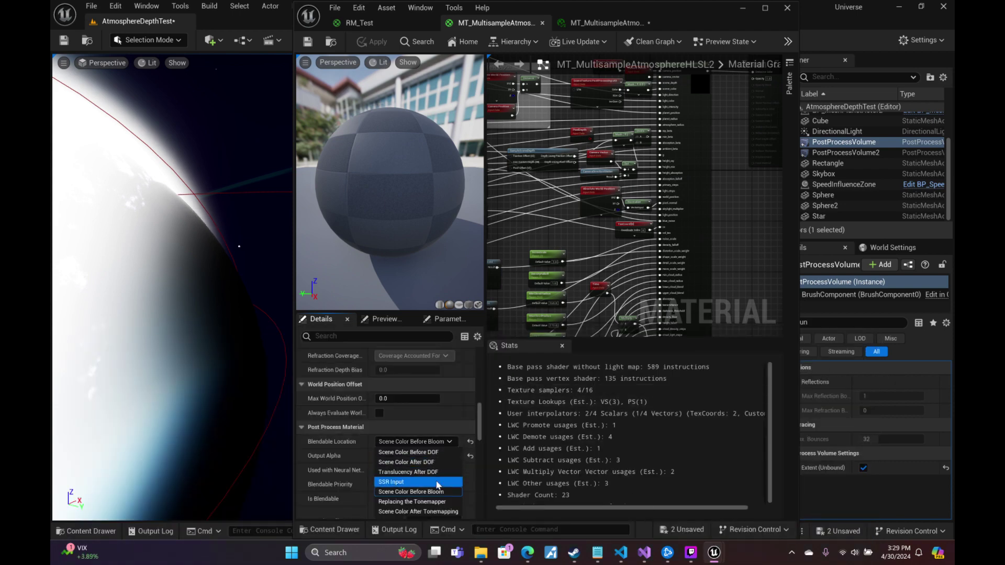
click(413, 452)
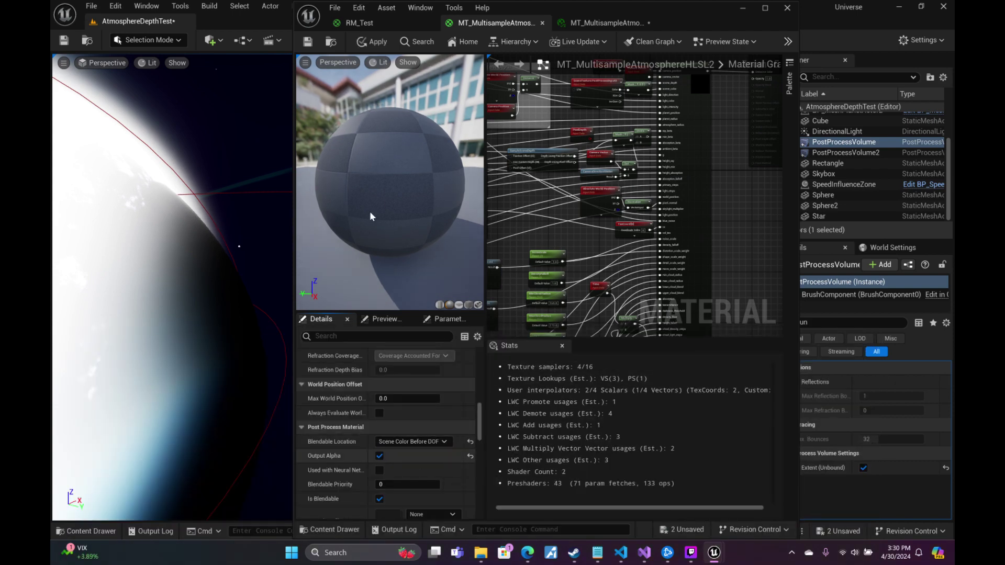
click(307, 42)
right_drag(139, 103, 79, 99)
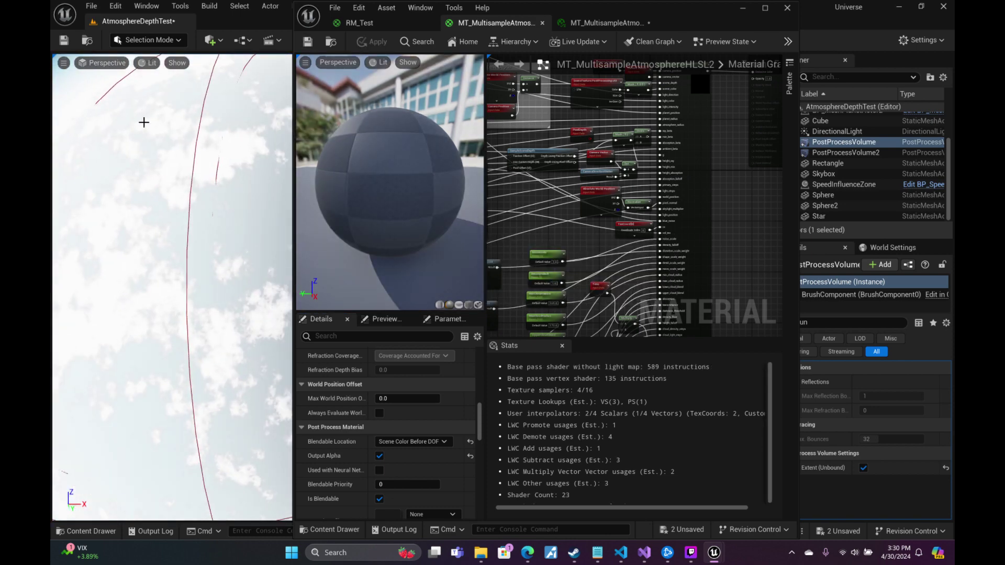
Narrow the material editor window to uncover the level viewport and fly around the planet to inspect its atmosphere and clouds.
drag(293, 121, 542, 136)
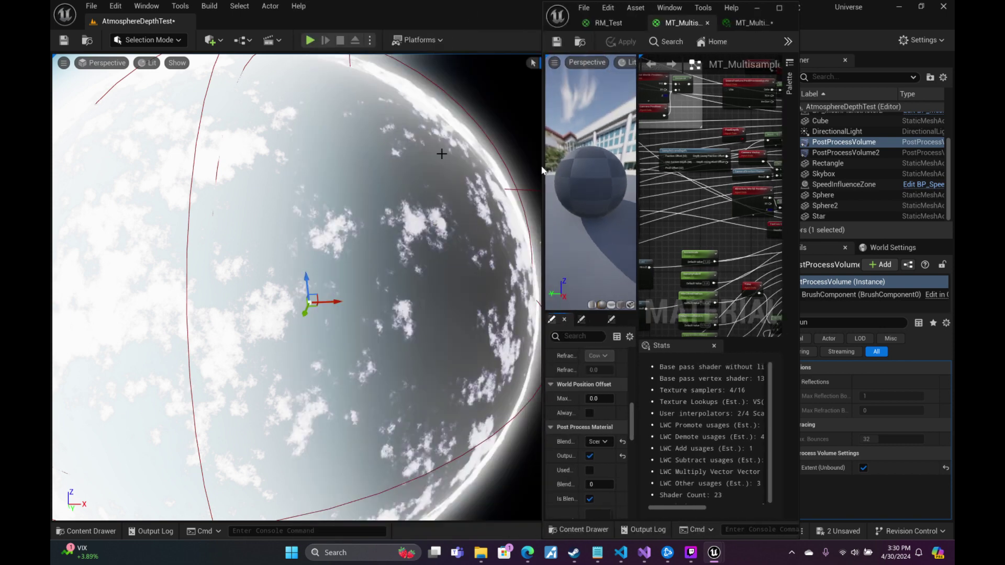
key(s)
right_drag(366, 209, 241, 193)
key(d)
key(w)
right_drag(314, 262, 313, 262)
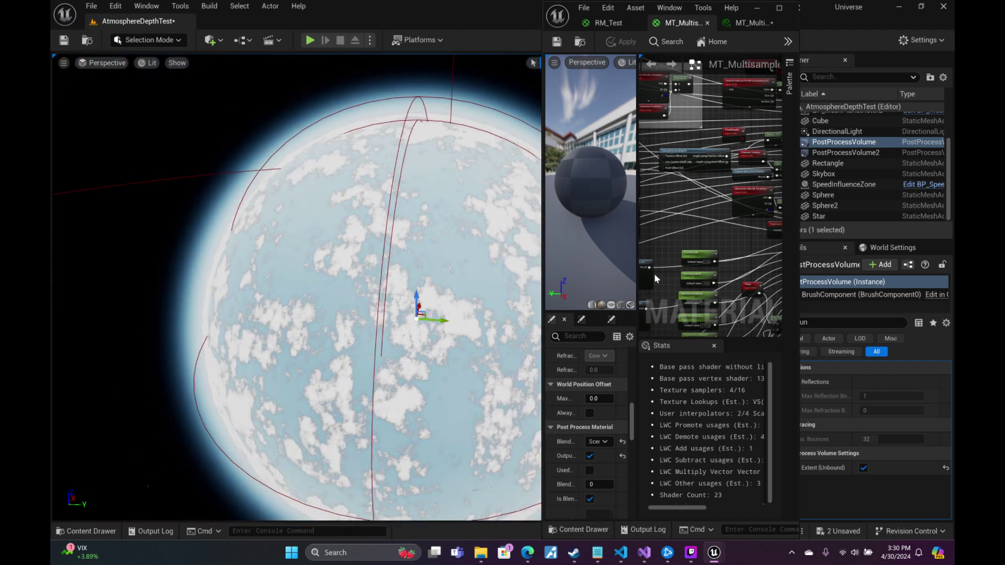
Set the atmosphere material's Blendable Location to Scene Color After DOF, save it, and inspect the planet's edge.
click(605, 442)
click(601, 471)
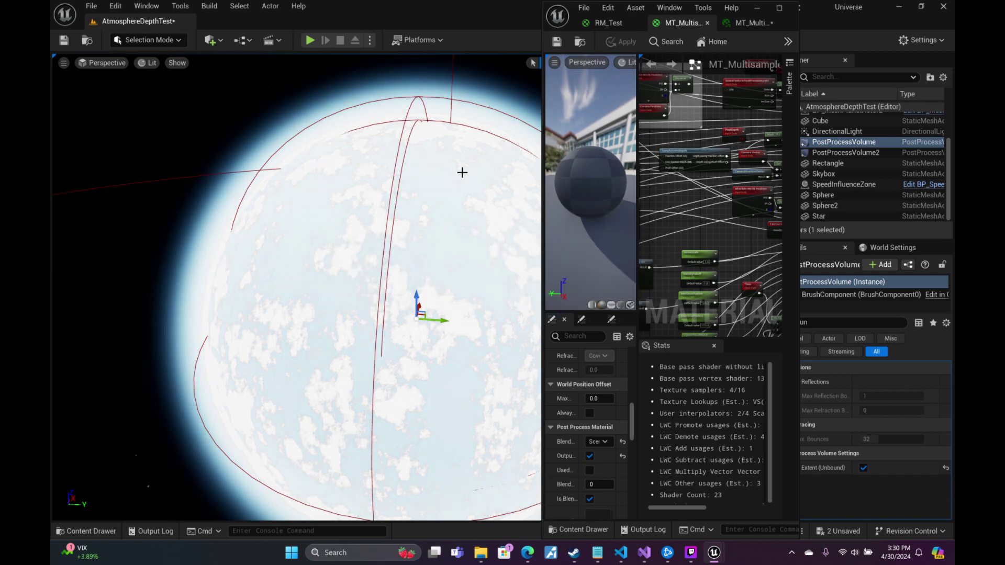
right_drag(296, 286, 314, 262)
Set the atmosphere material's Blendable Location to Translucency After DOF, save it, and view the atmosphere rim.
click(602, 442)
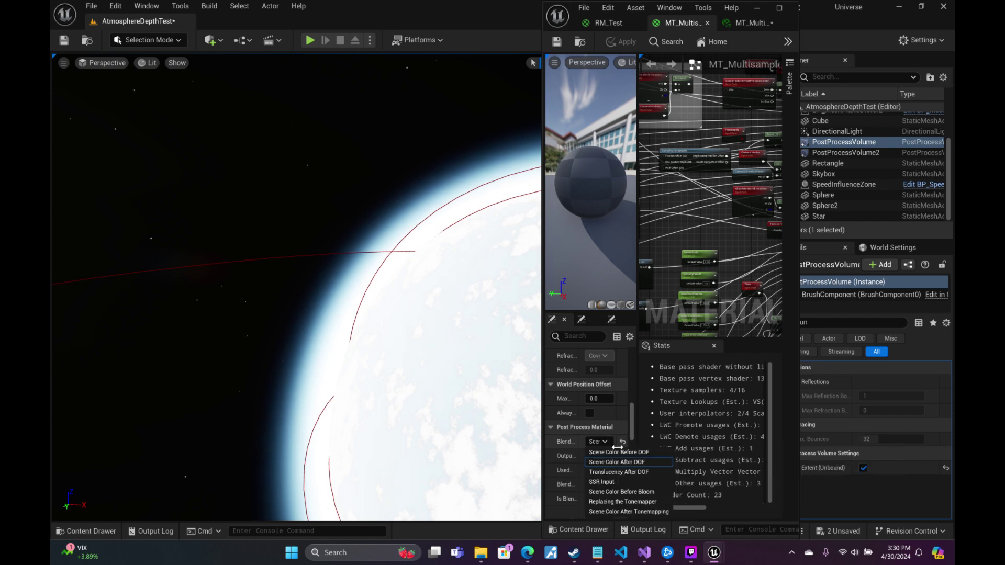
click(634, 473)
right_drag(439, 337, 439, 337)
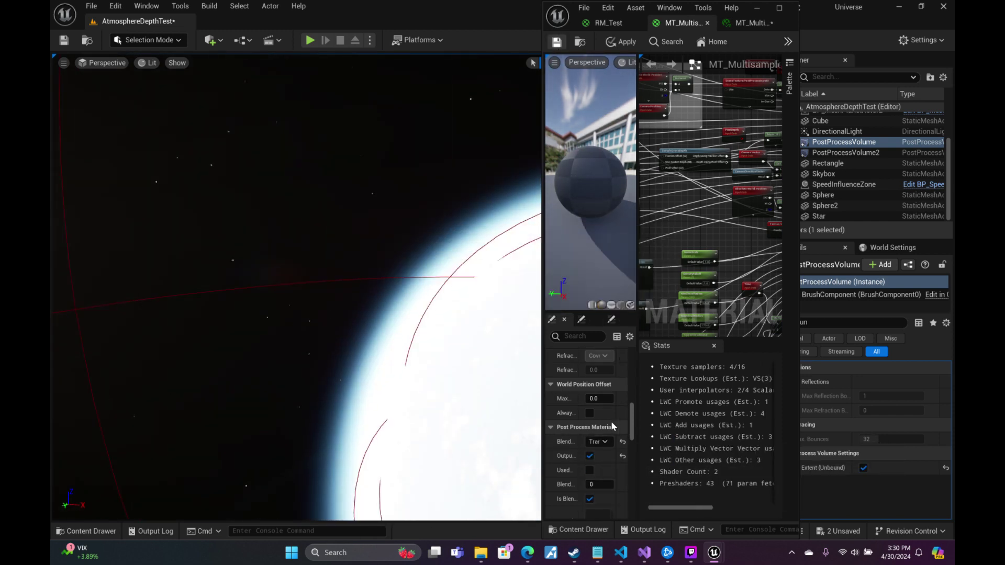
right_drag(503, 377, 466, 373)
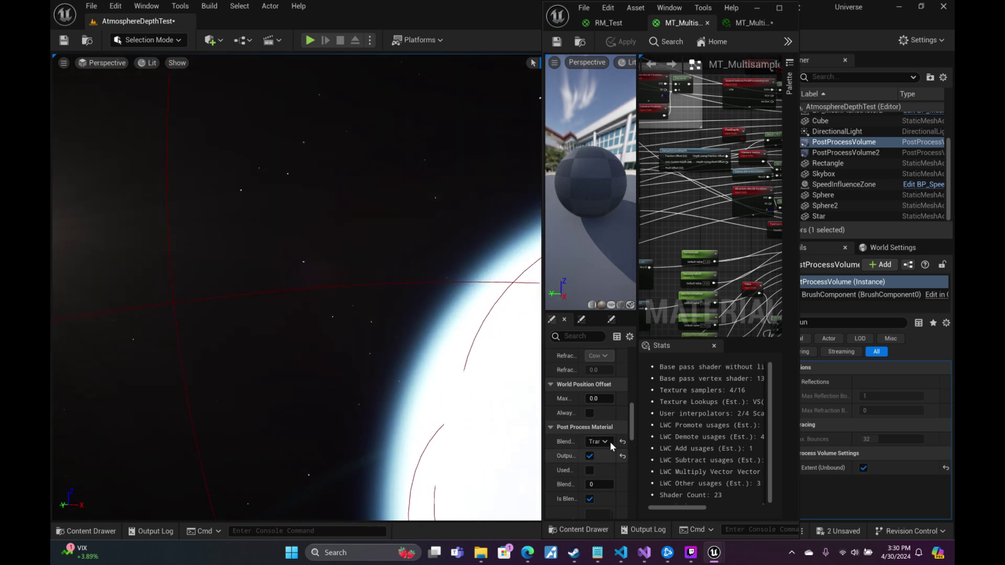
Set the atmosphere material's Blendable Location to SSR Input, save it, and turn toward the planet.
click(632, 482)
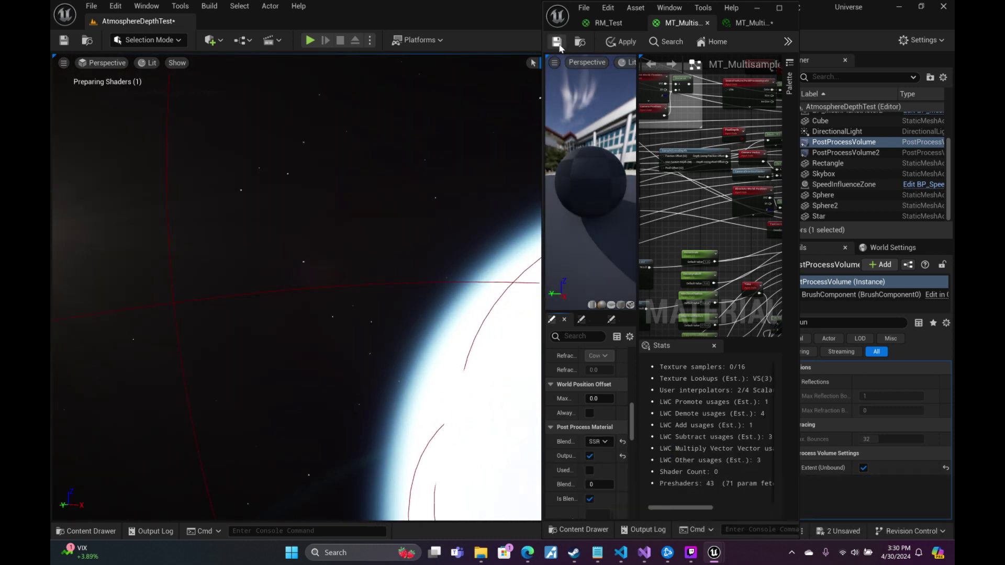
right_drag(444, 367, 523, 408)
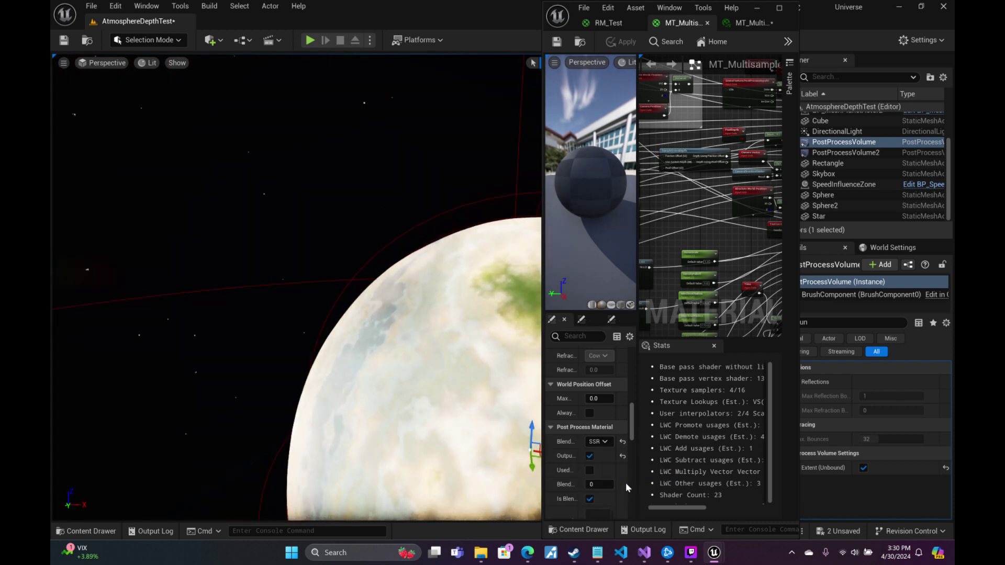
Set the atmosphere material's Blendable Location to Replacing the Tonemapper, save it, and look at the sun and planet.
click(611, 440)
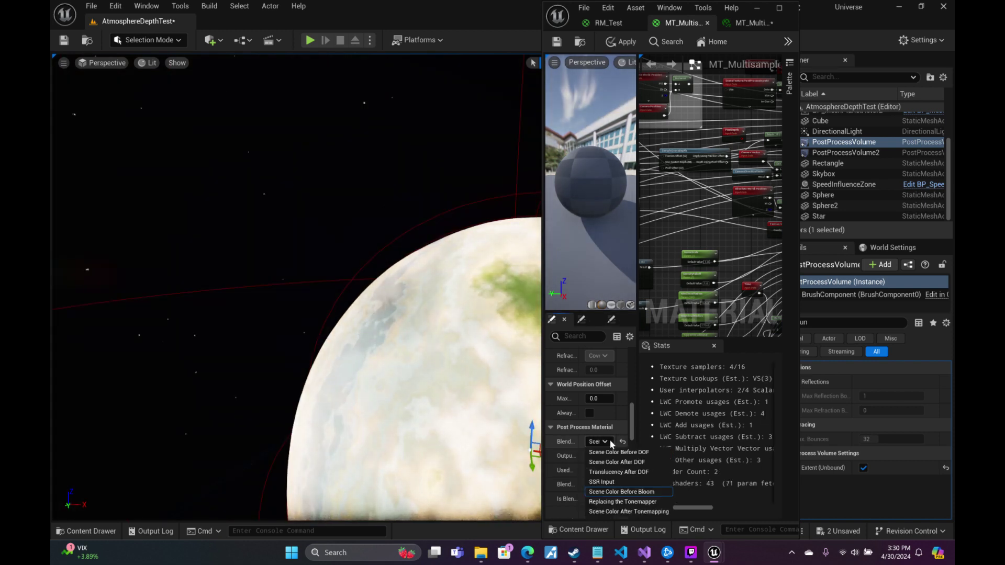
click(630, 502)
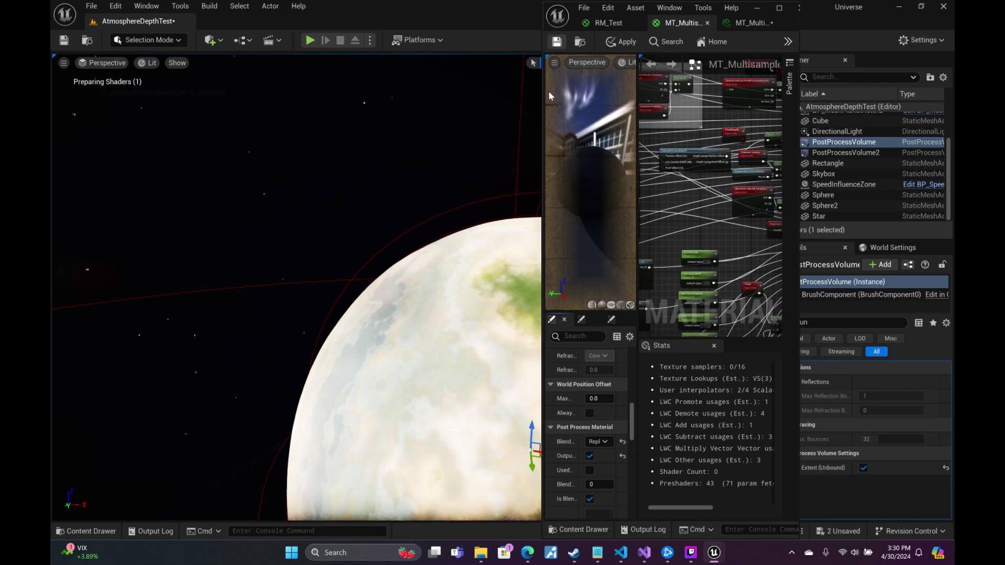
right_drag(516, 130, 366, 104)
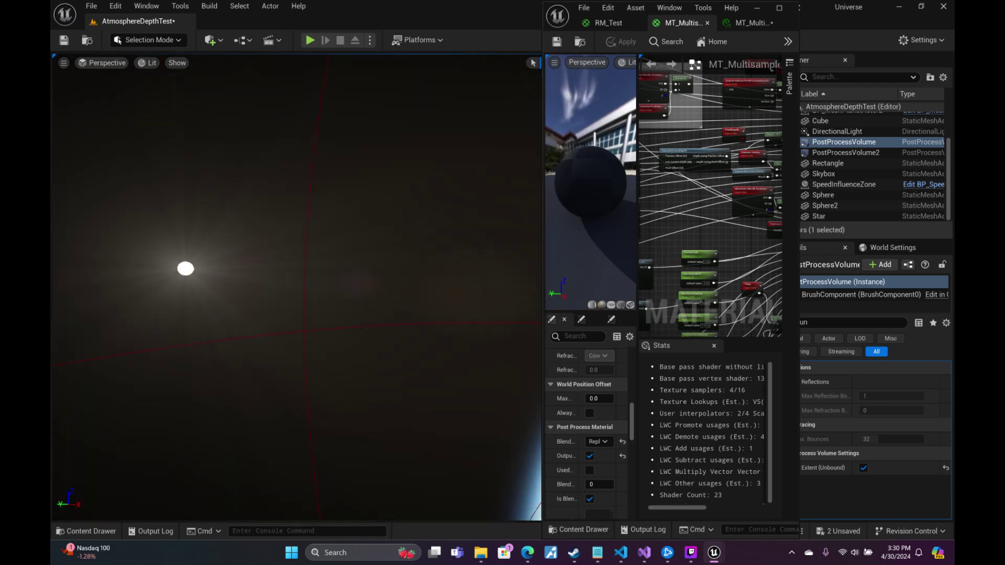
right_drag(366, 261, 515, 314)
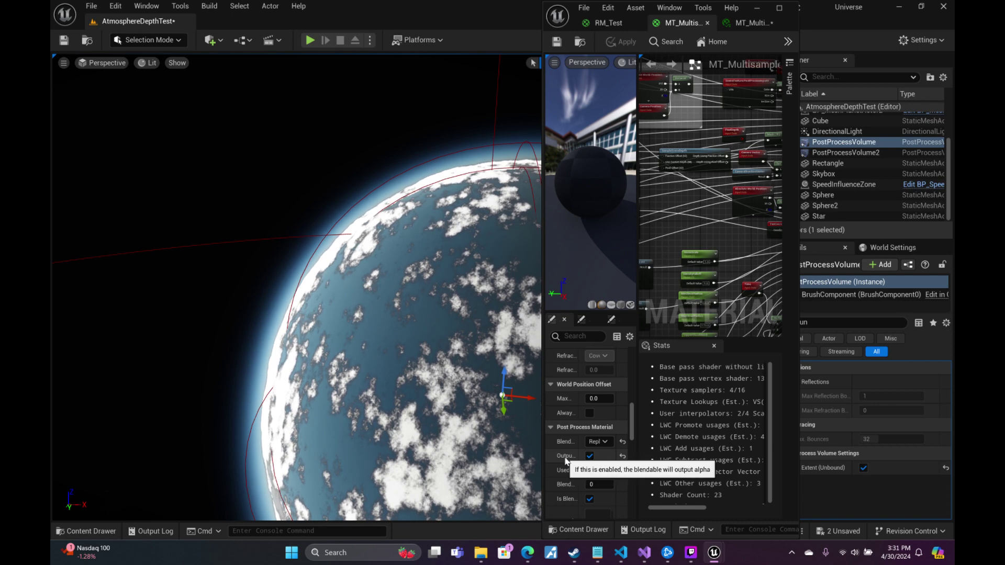
Widen the material editor window, disable Output Alpha for the atmosphere material, and save it.
drag(544, 457, 385, 455)
click(456, 456)
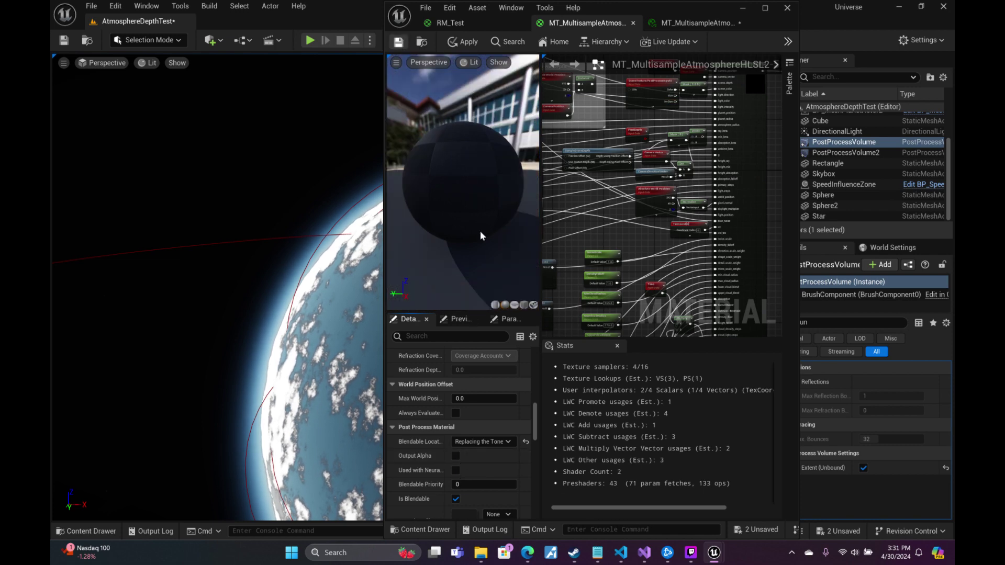
key(ctrl+s)
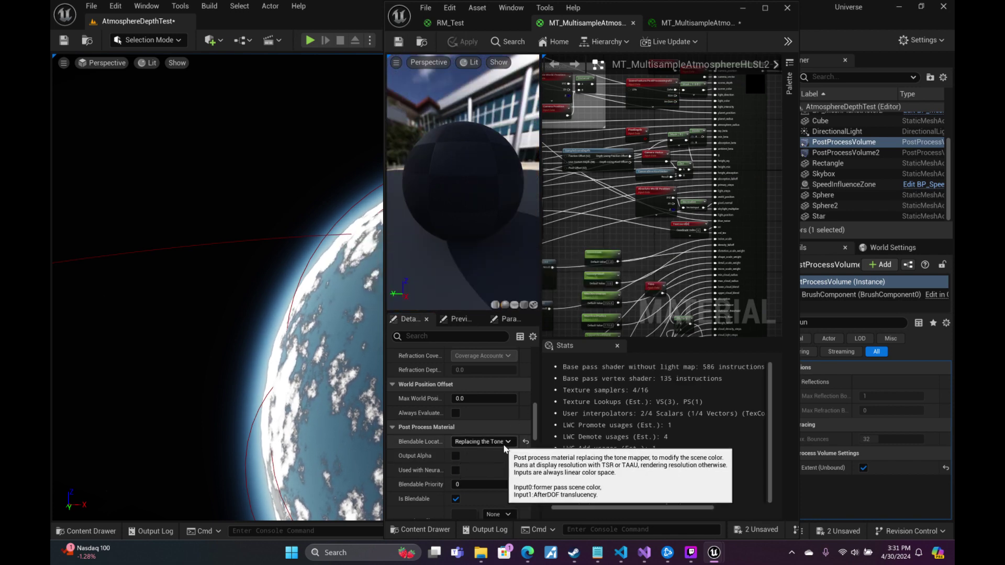
Set the atmosphere material's Blendable Location to Scene Color Before DOF, save it, and fly back to view the whole planet.
click(505, 442)
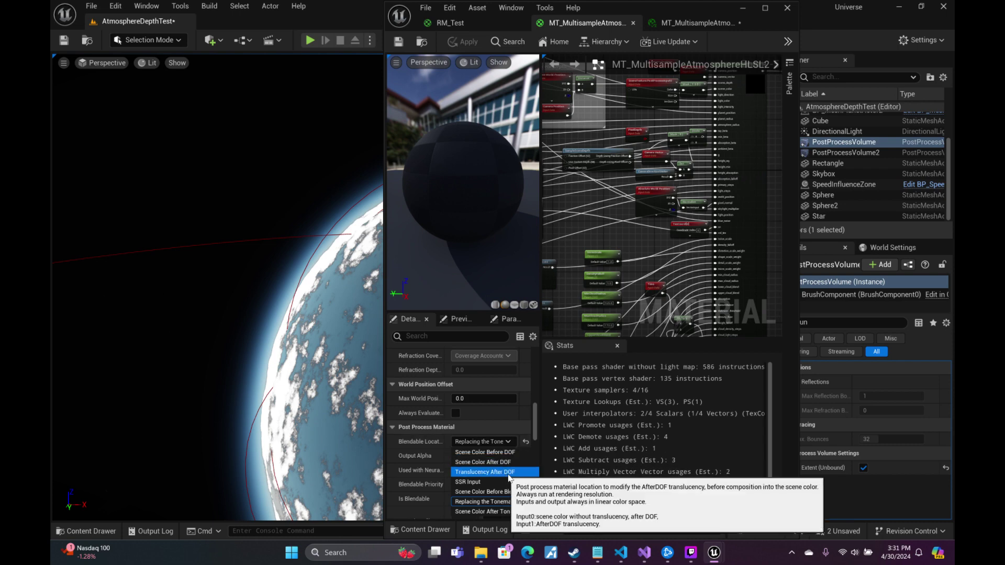
click(485, 452)
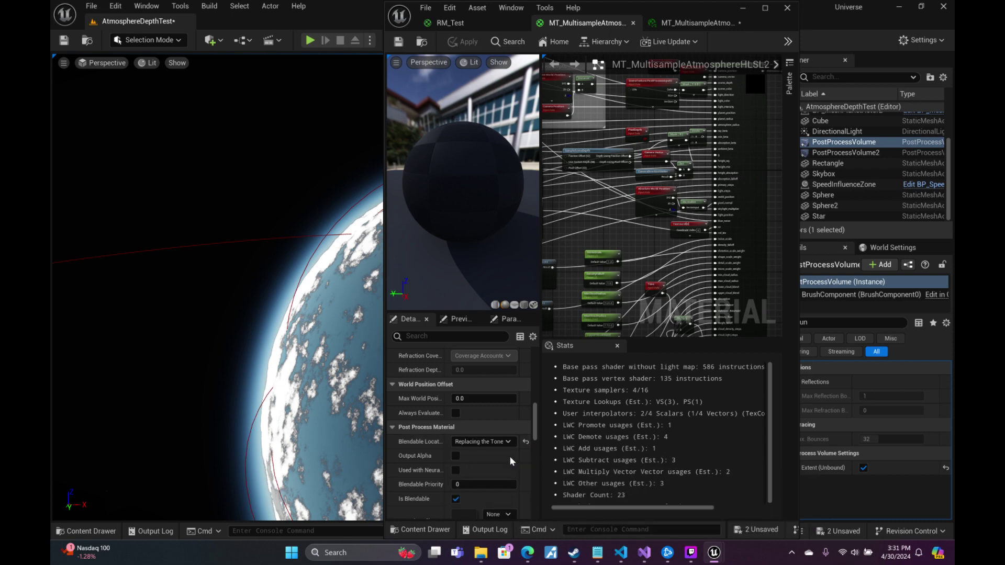
click(401, 42)
click(741, 9)
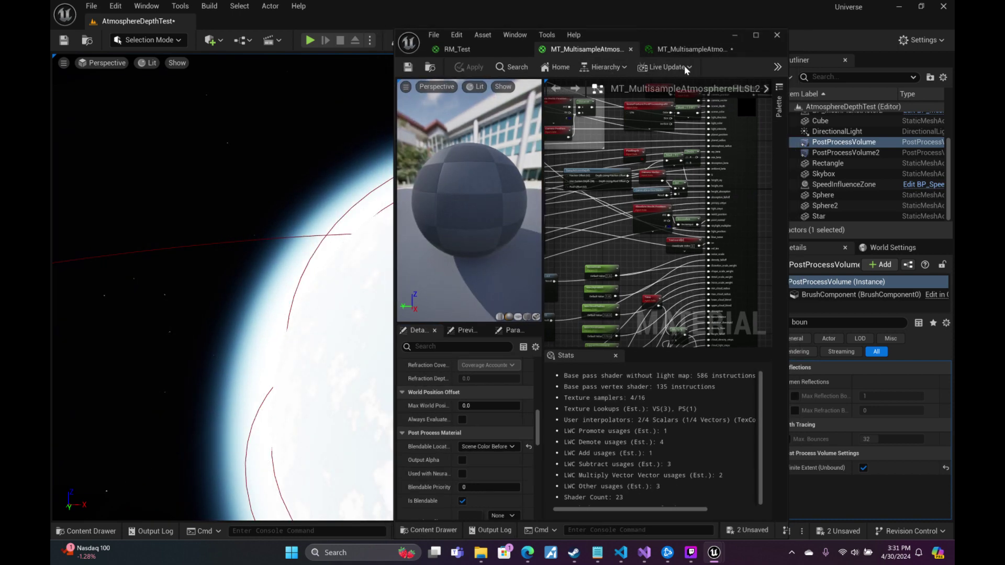
key(s)
right_drag(575, 235, 523, 241)
key(d)
key(w)
key(a)
key(s)
key(a)
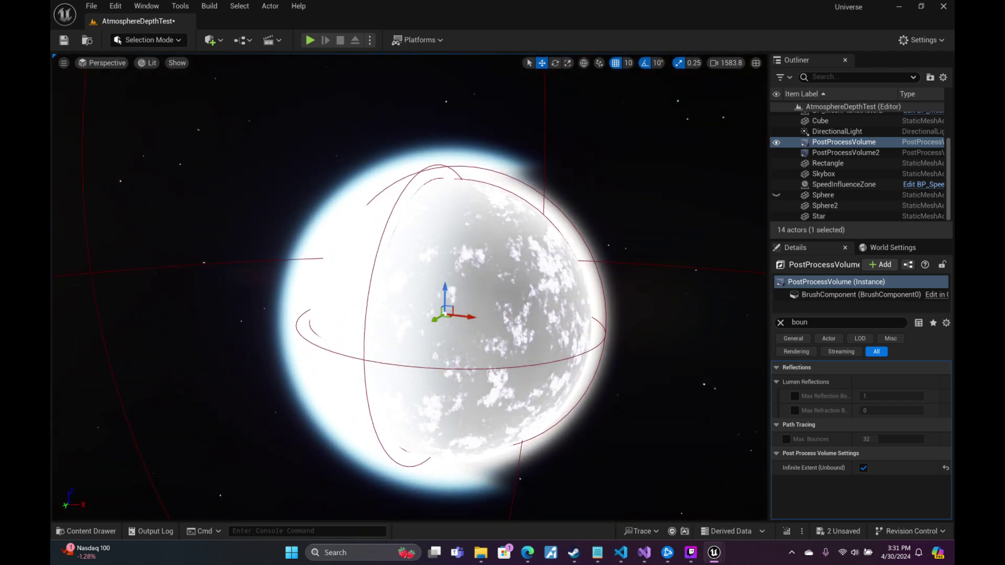
Bring back the material editor, show the atmosphere material instance, and move the window off the planet view.
mouse_move(714, 552)
click(799, 488)
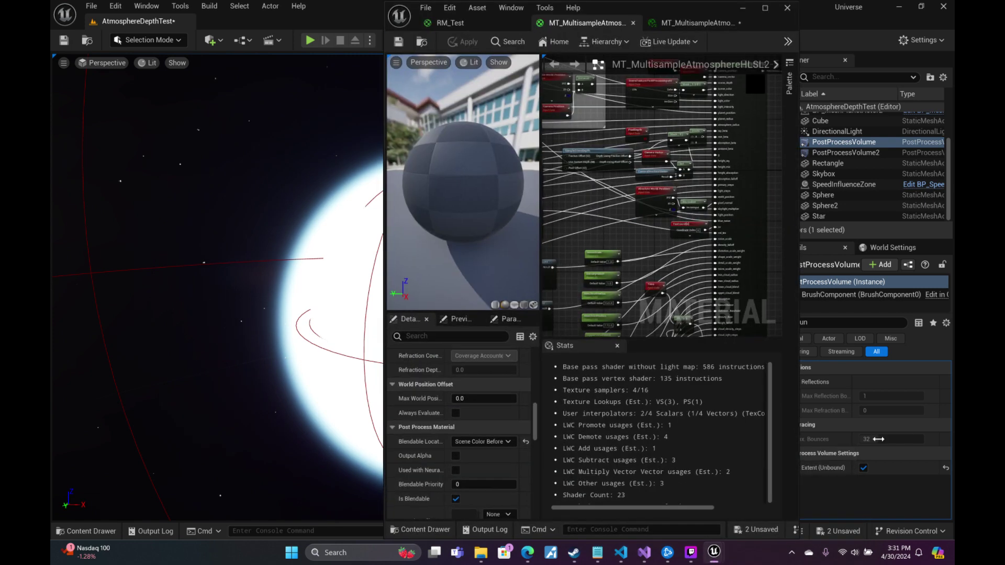
click(698, 24)
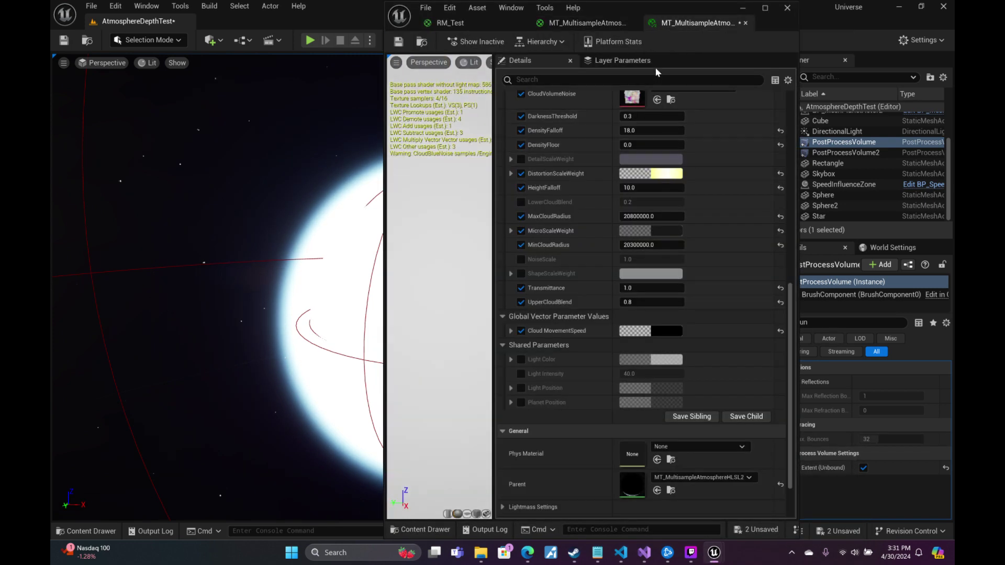
drag(697, 11, 903, 117)
Try a negative Transmittance on the clouds and restore it to 1.0.
drag(871, 389, 816, 394)
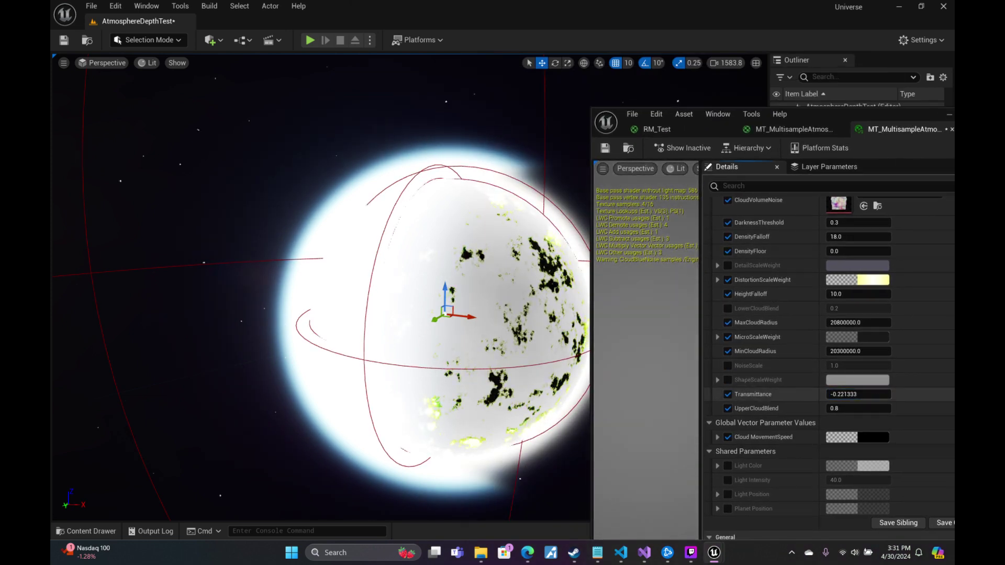
click(879, 397)
text(1)
key(Return)
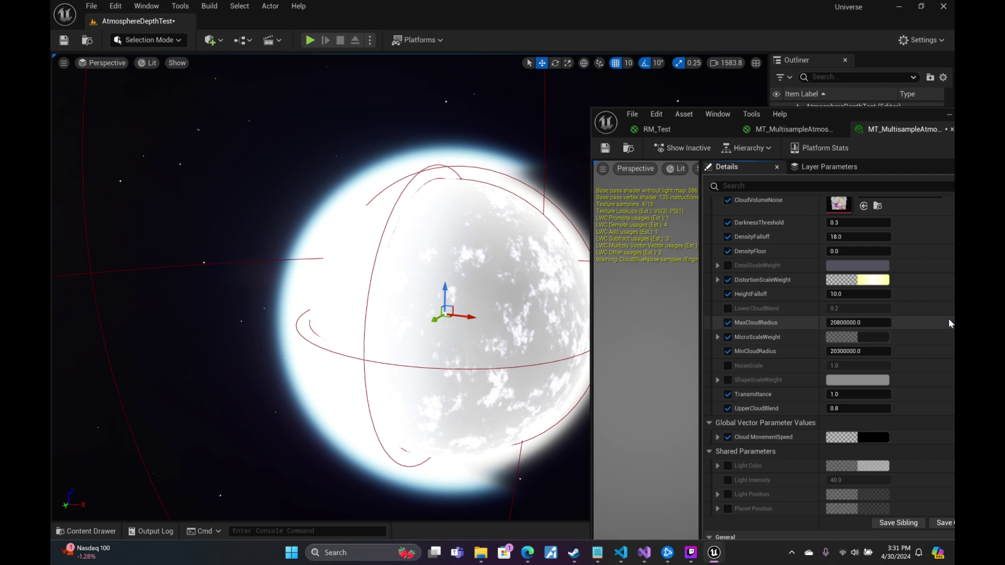
Enable the Light Intensity override in the material instance's Shared Parameters and lower it to about 0.43.
scroll(948, 322, up, 3)
scroll(943, 338, down, 4)
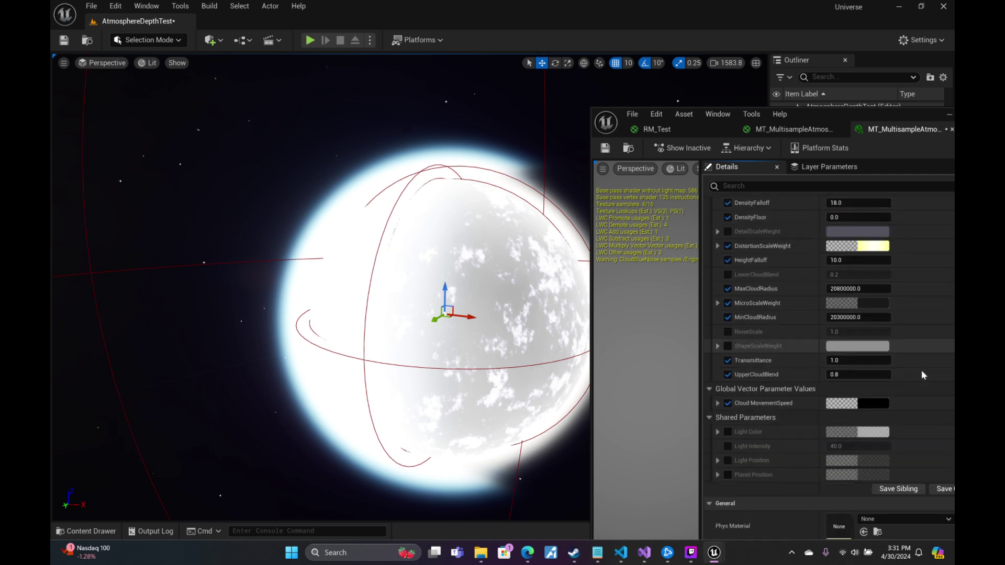
scroll(922, 374, down, 1)
click(728, 409)
drag(855, 408, 750, 409)
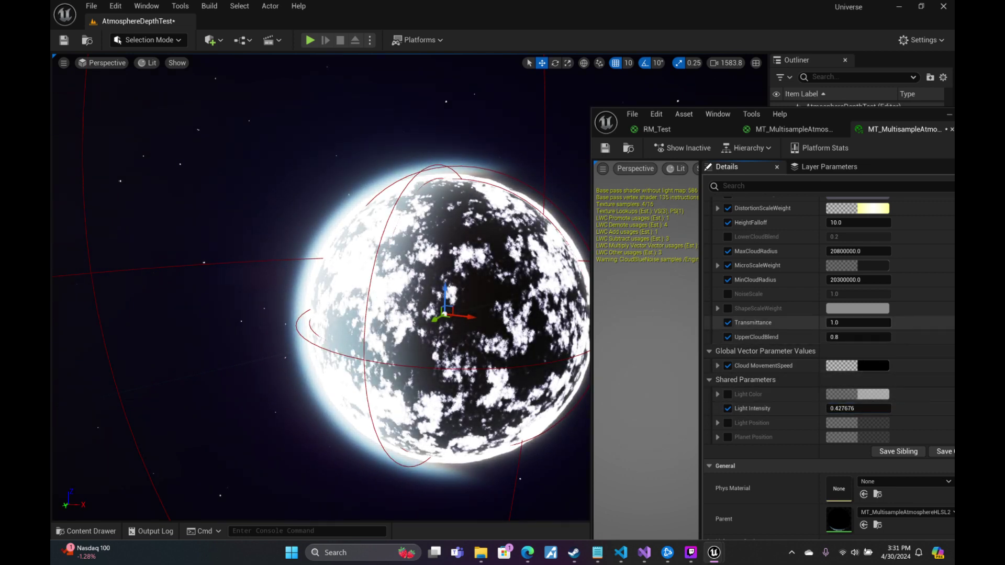
Set the cloud Transmittance to 0.001 and the Light Intensity to 0.2.
drag(858, 322, 826, 322)
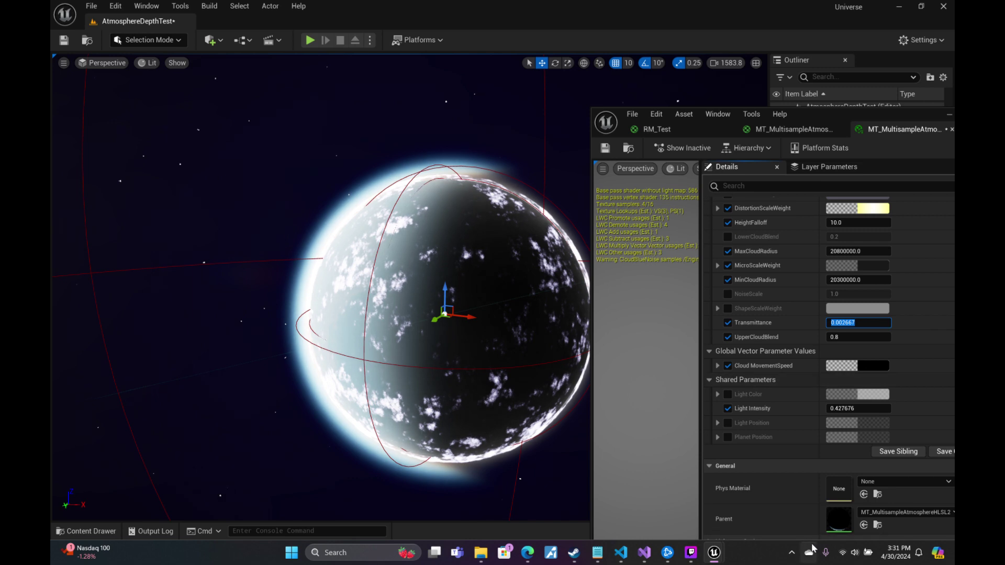
key(Return)
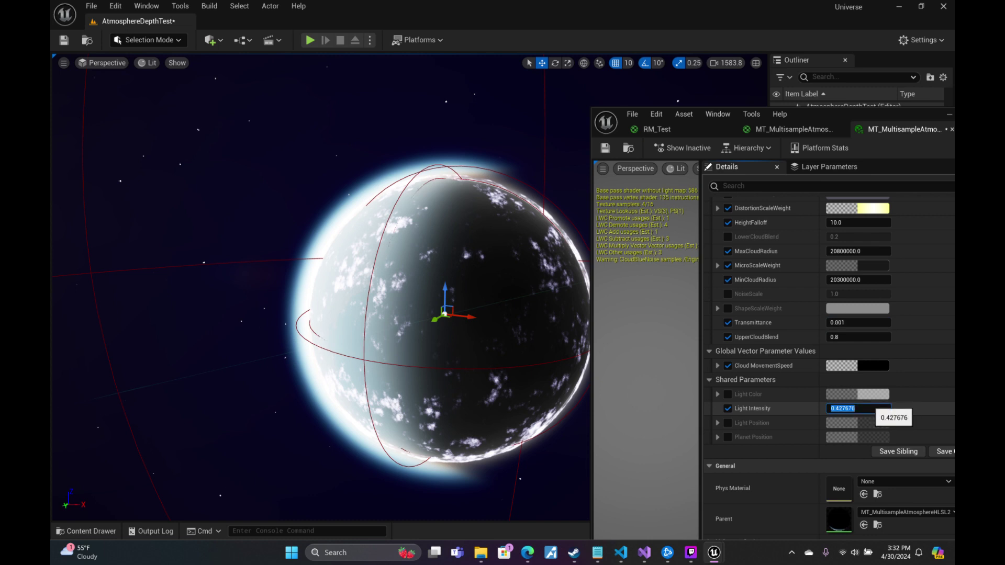
key(Return)
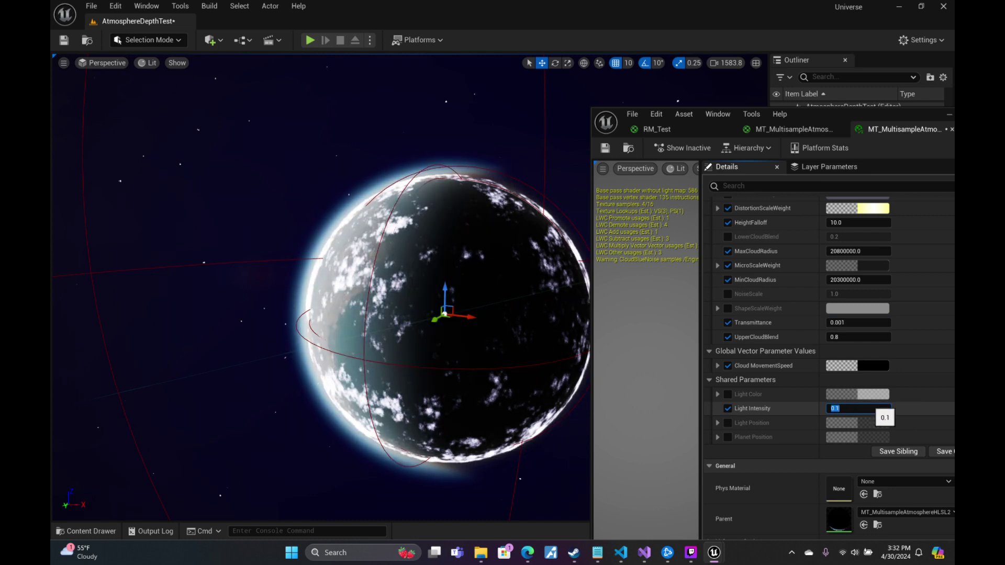
text(0.2)
key(Return)
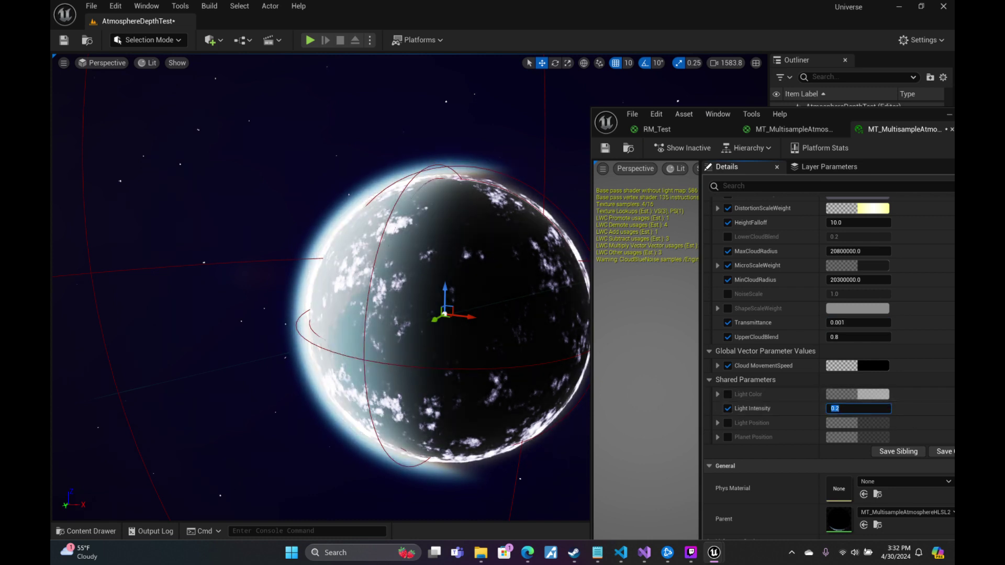
Fly down to the planet's cloud layer and examine the clouds lit by the sun up close.
key(w)
right_drag(367, 288, 63, 155)
scroll(419, 220, down, 10)
key(w)
scroll(398, 245, down, 3)
key(w)
scroll(262, 130, down, 1)
key(w)
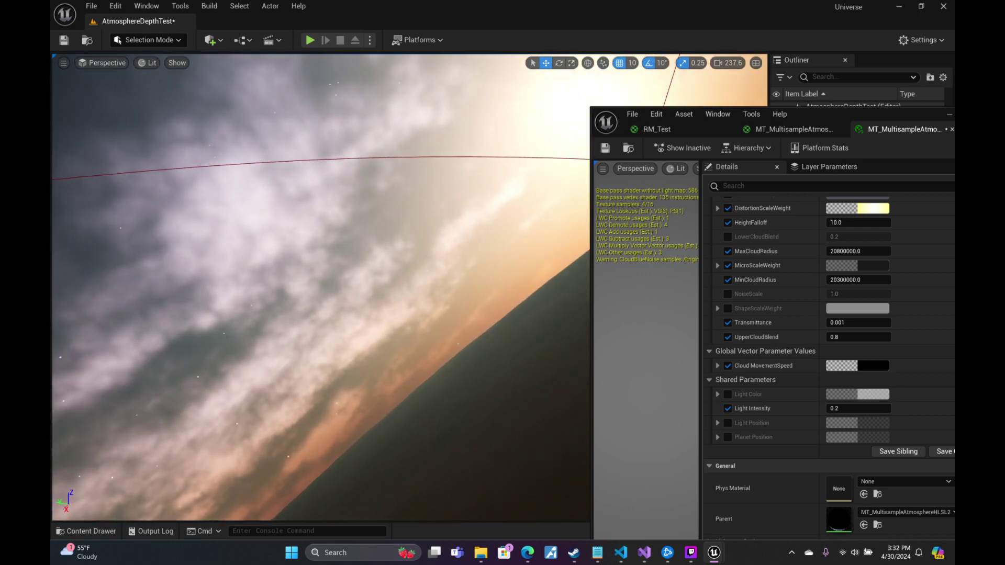
Pull back from the surface and fly around the planet to examine the clouds on its dark and sunlit sides.
right_drag(314, 262, 397, 199)
key(s)
scroll(460, 183, up, 8)
scroll(529, 183, up, 2)
key(d)
key(w)
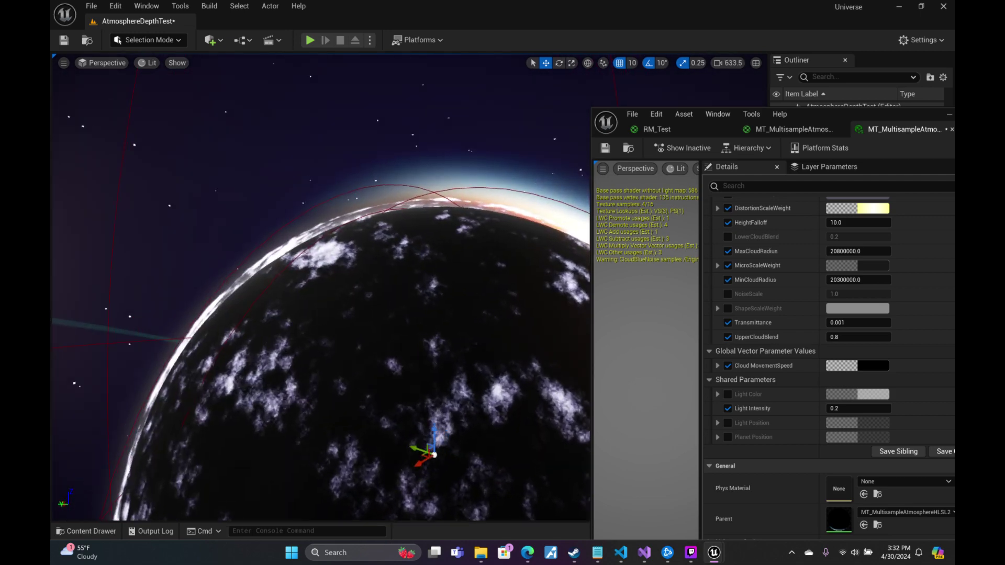
key(w)
scroll(397, 199, down, 1)
right_drag(397, 199, 157, 230)
key(w)
key(w)
key(w)
scroll(272, 151, down, 2)
key(w)
scroll(377, 193, up, 2)
key(w)
scroll(440, 194, down, 1)
key(s)
scroll(283, 210, up, 8)
key(w)
mouse_move(488, 277)
right_down()
mouse_move(544, 277)
mouse_move(488, 276)
right_up()
Lower the clouds' DensityFalloff to about 13.2 and fly in toward the planet to check the cloud cover.
scroll(877, 346, up, 8)
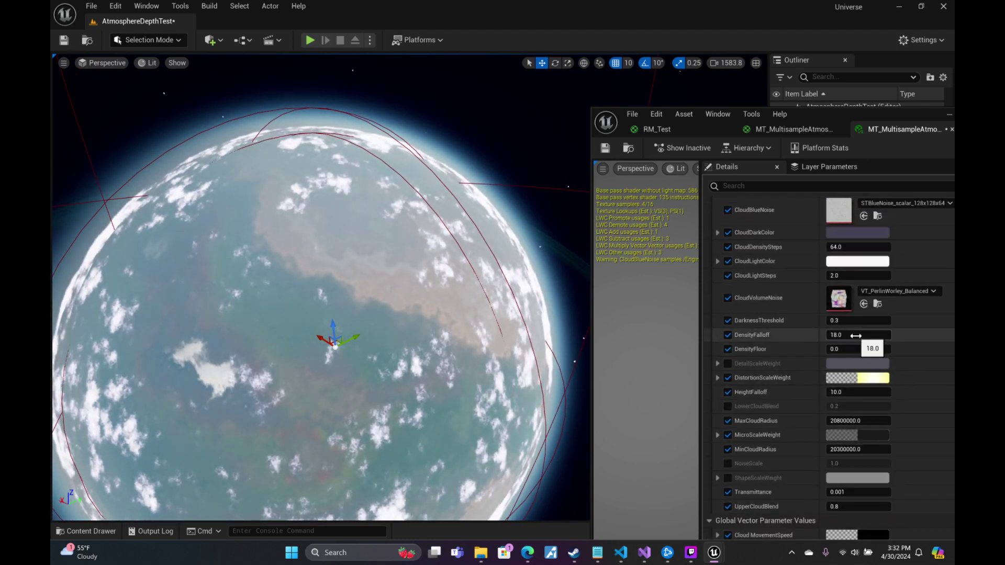
mouse_move(858, 335)
mouse_down()
mouse_move(830, 334)
mouse_move(848, 334)
mouse_up()
key(w)
right_drag(391, 259, 230, 246)
scroll(391, 259, down, 1)
key(w)
key(s)
scroll(392, 259, down, 2)
key(w)
scroll(391, 259, down, 1)
Back away from the planet and approach it again to examine the density and shape of the clouds.
right_drag(434, 314, 351, 298)
scroll(410, 287, up, 3)
scroll(410, 287, up, 4)
scroll(410, 287, up, 3)
key(s)
scroll(355, 351, up, 4)
key(s)
right_drag(416, 267, 560, 275)
key(w)
key(a)
scroll(508, 287, down, 4)
key(w)
right_drag(408, 293, 450, 303)
scroll(445, 302, down, 1)
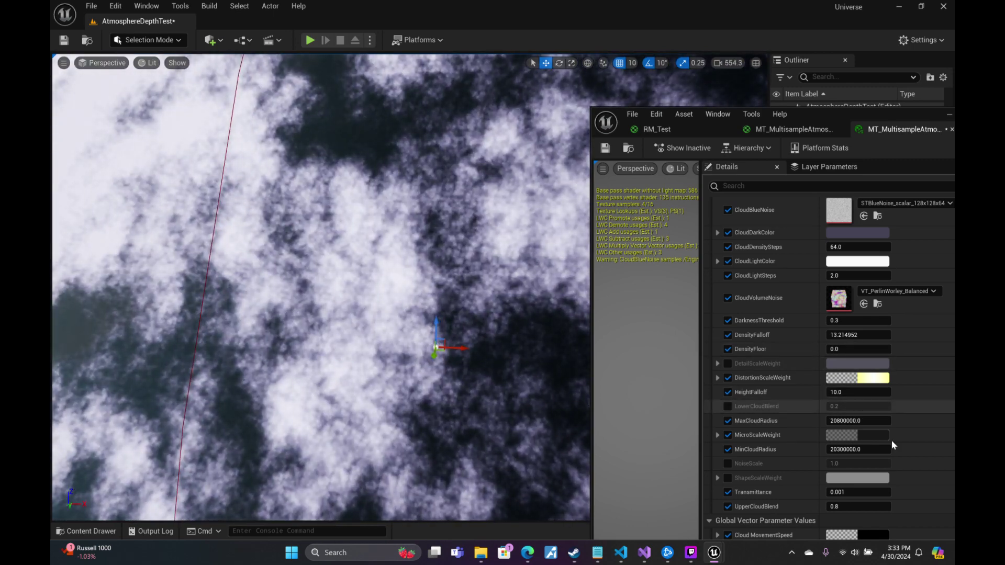
Override ShapeScaleWeight with red 2.0 and green 2.0, and accept the color.
scroll(884, 425, down, 2)
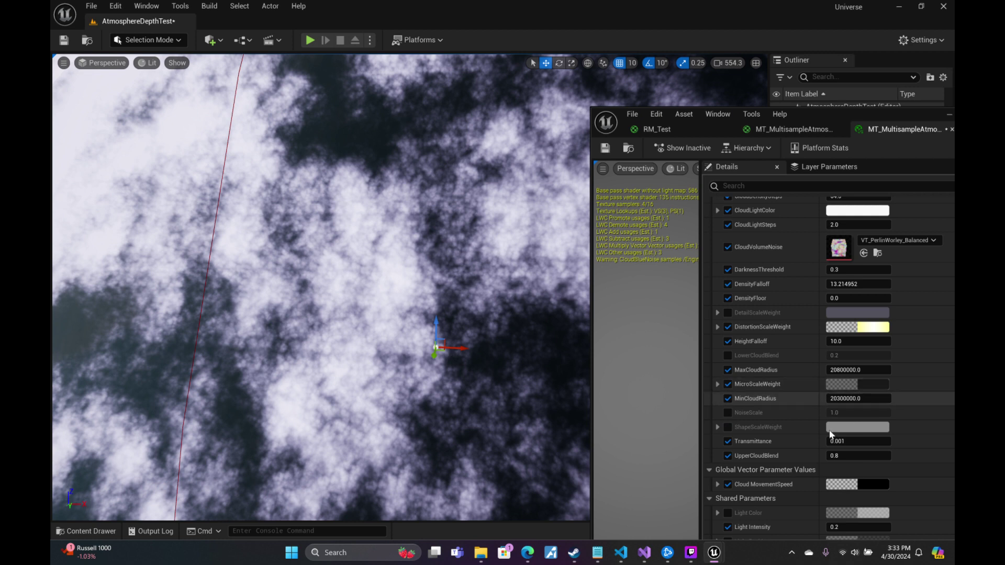
click(869, 428)
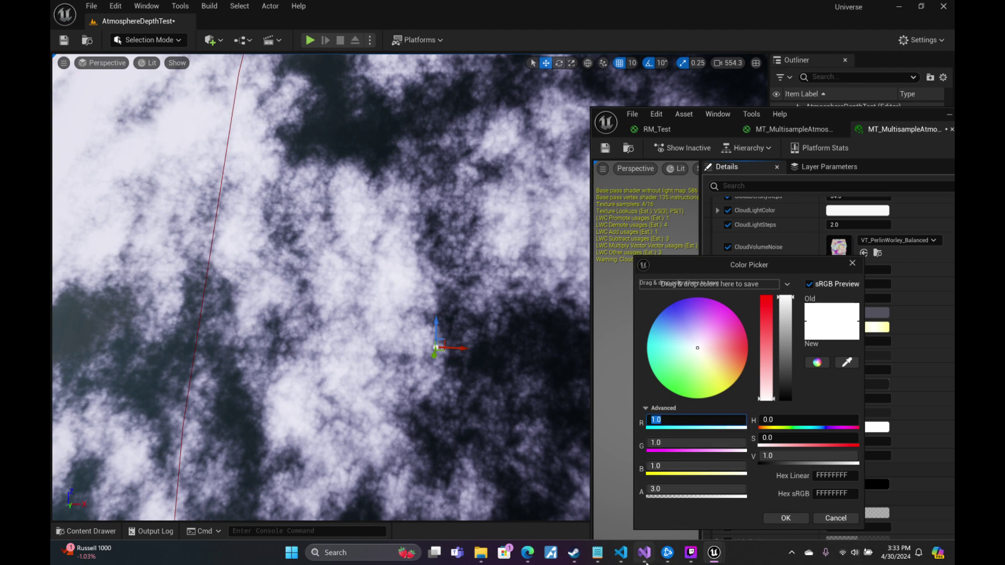
text(2)
key(Tab)
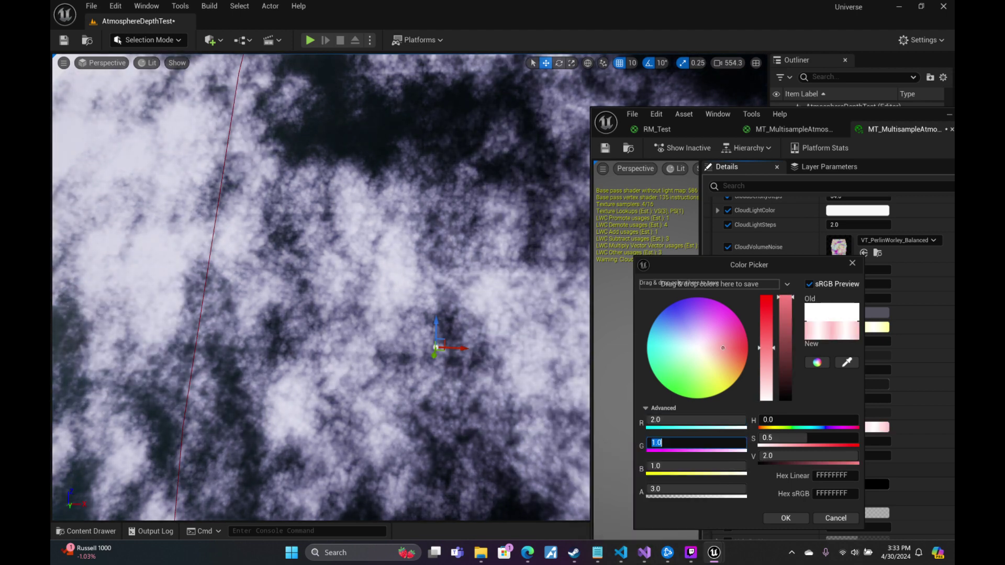
text(2)
key(Return)
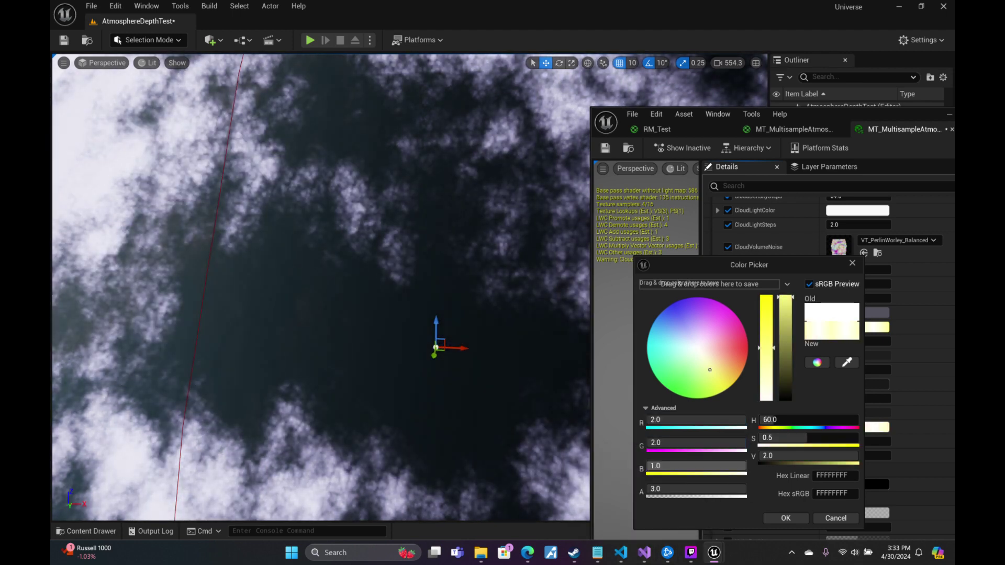
mouse_move(713, 560)
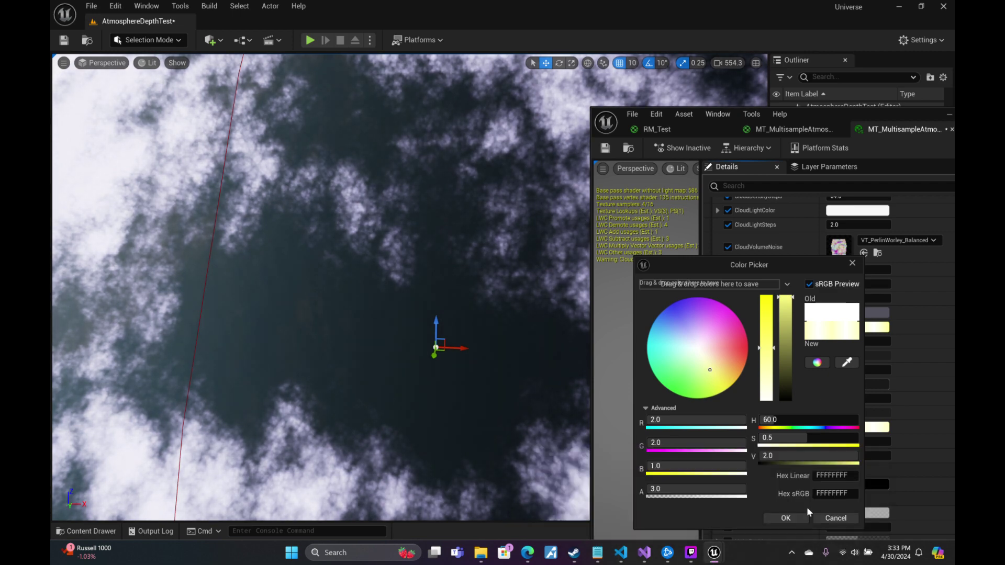
click(796, 513)
Fly back out and around to inspect the cloud pattern across the whole planet.
key(s)
scroll(328, 287, up, 3)
right_drag(328, 286, 528, 277)
key(a)
key(w)
right_drag(491, 322, 492, 321)
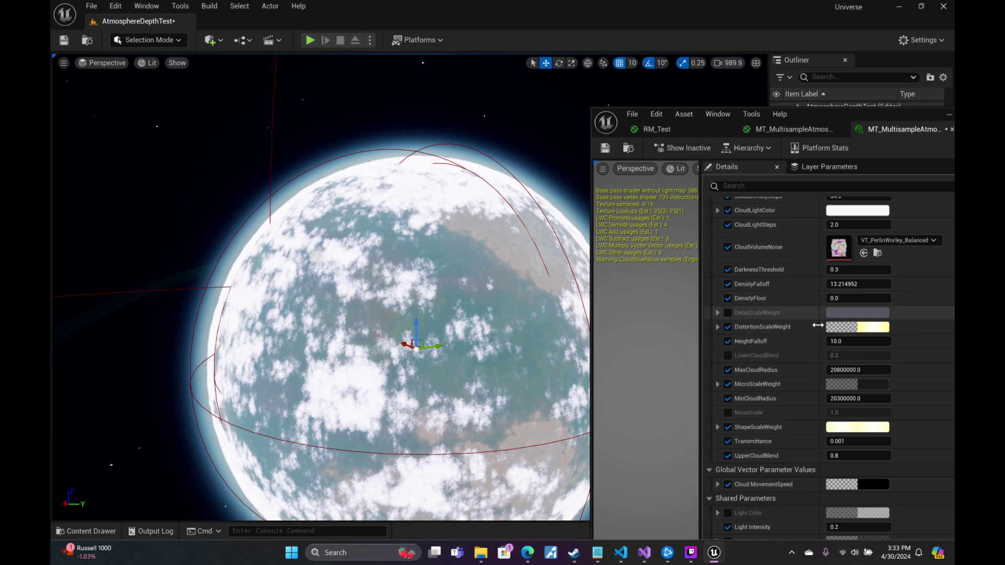
Enable the DetailScaleWeight override, set DistortionScaleWeight's alpha to 0.4, and accept the color.
click(728, 312)
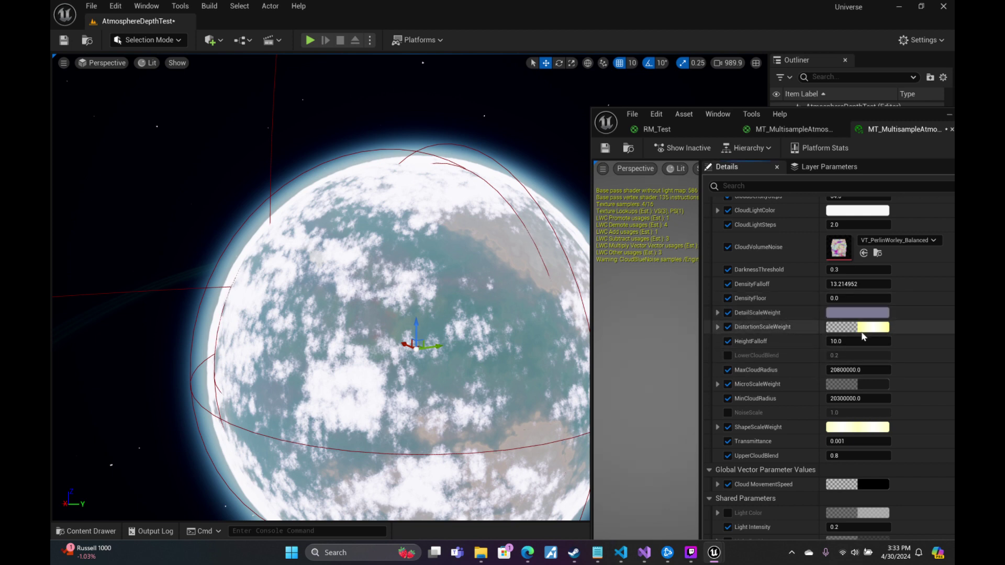
click(874, 329)
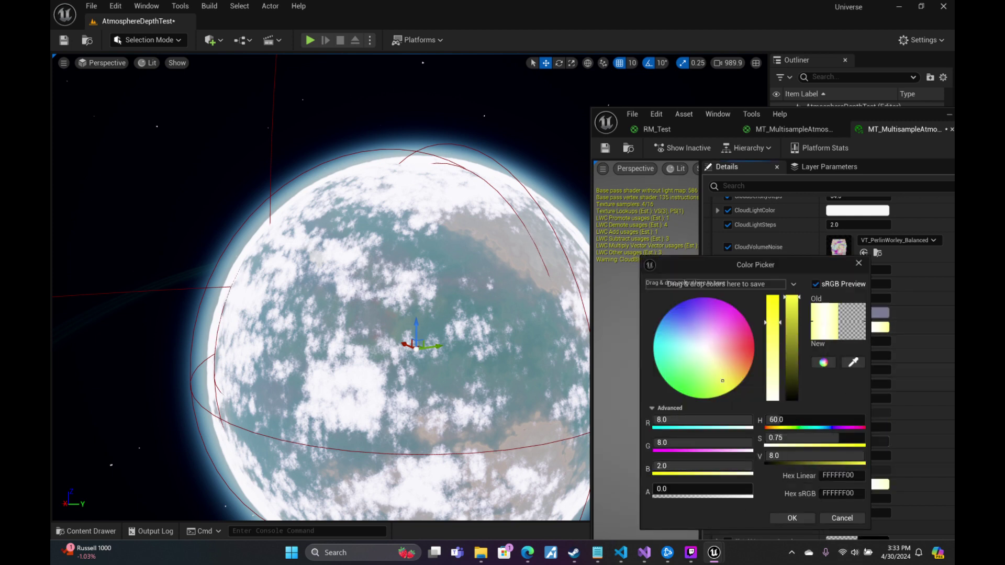
drag(655, 489, 691, 489)
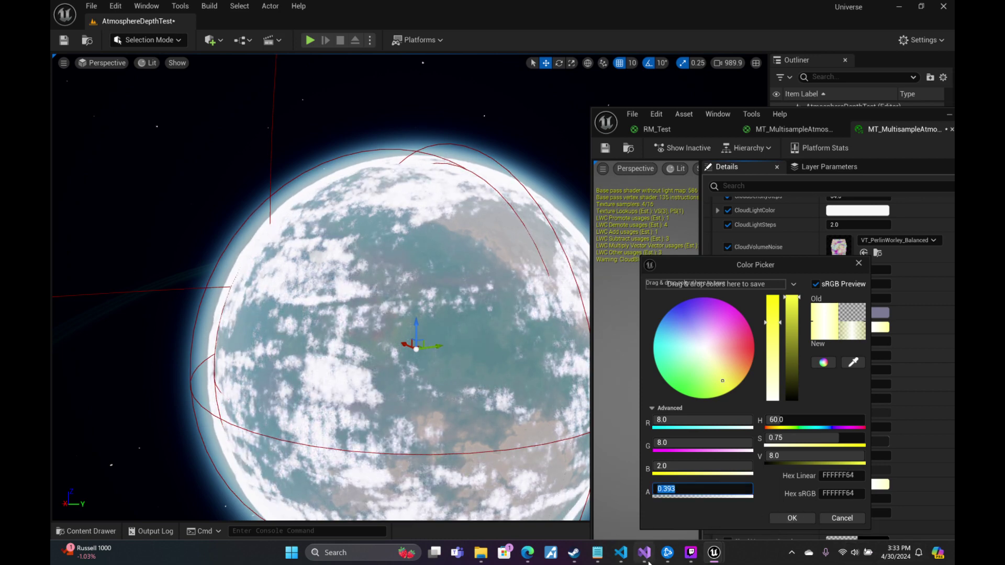
mouse_move(647, 563)
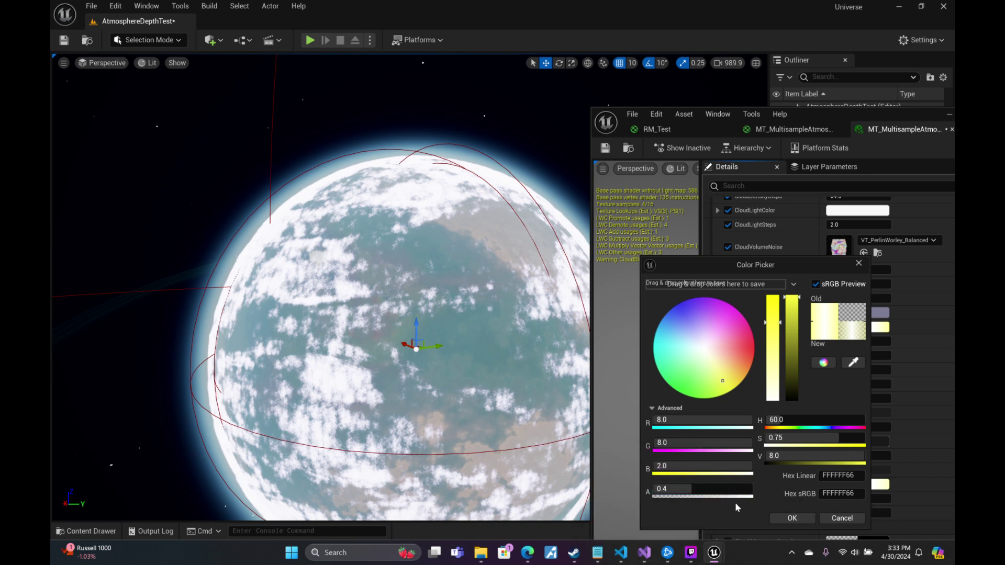
click(791, 518)
Set DetailScaleWeight's blue to 0.2, green to 0.4 and red to 0.4.
click(880, 313)
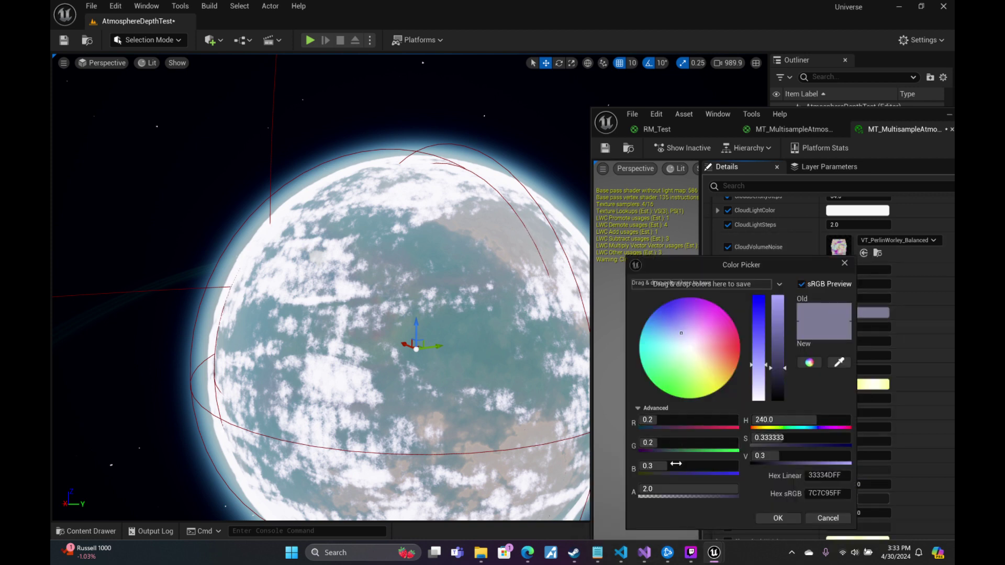
text(0.2)
key(Return)
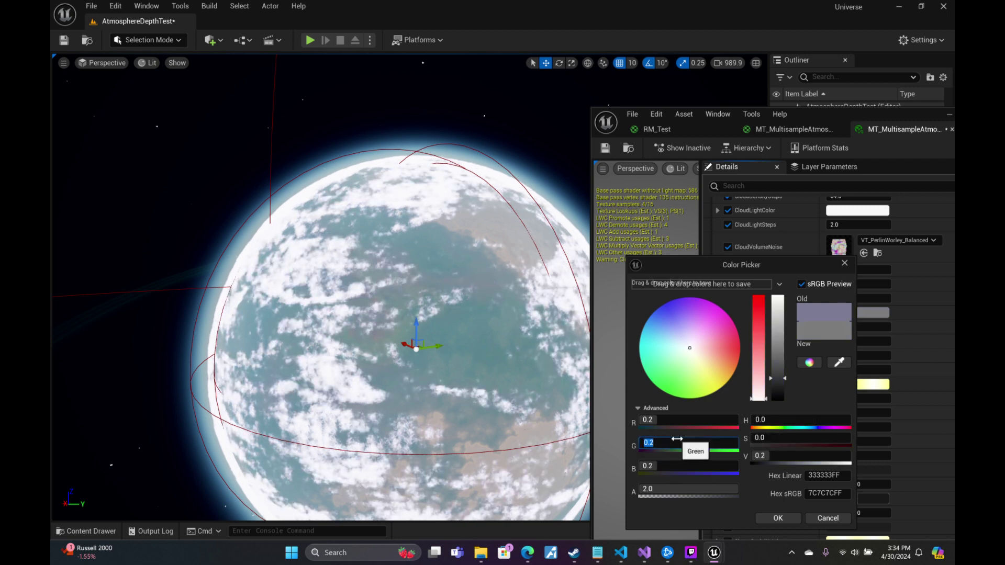
click(677, 438)
text(.4)
key(Return)
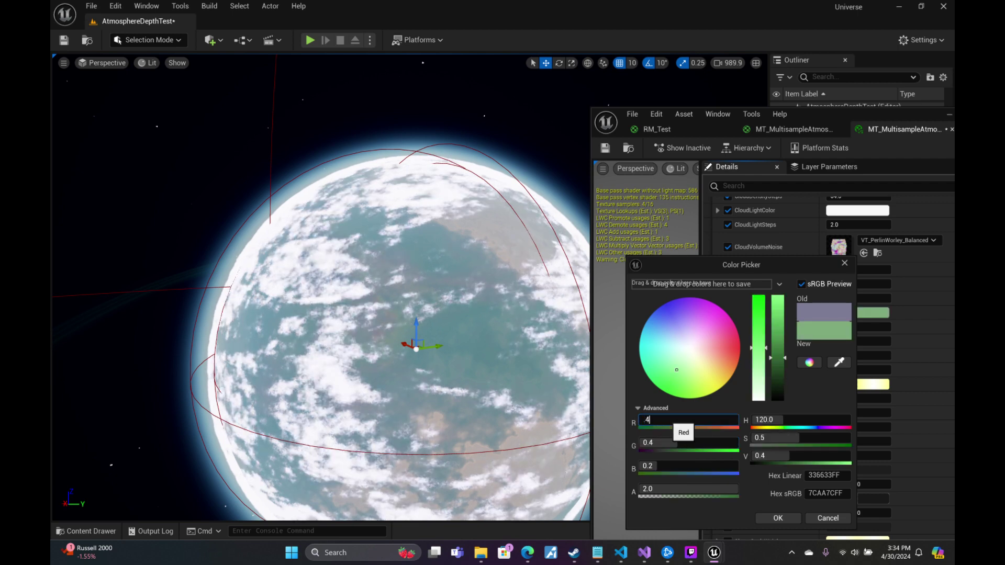
click(680, 422)
text(.4)
key(Return)
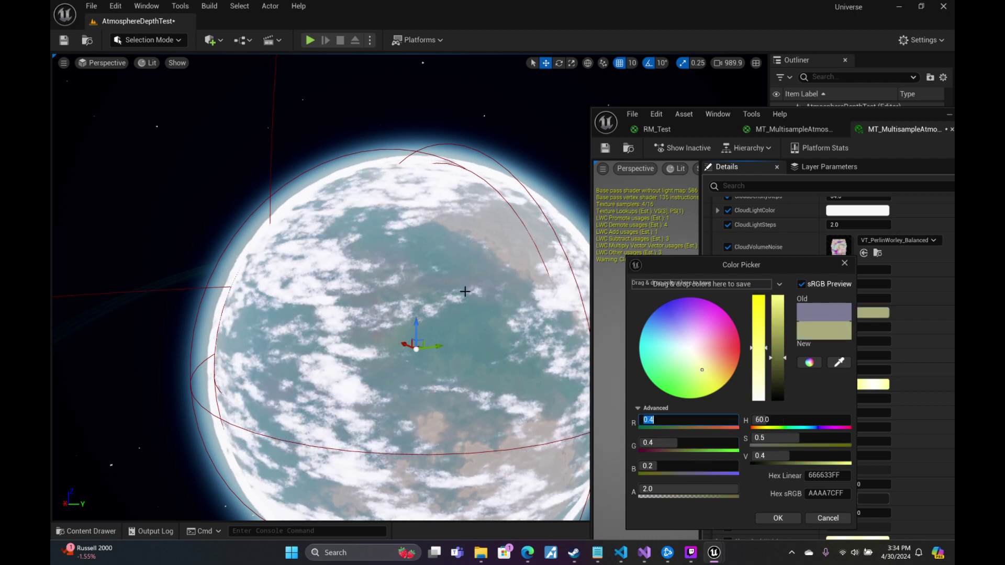
Fly in close to the planet to examine the cloud detail from inside the atmosphere.
mouse_move(465, 292)
right_down()
mouse_move(451, 243)
mouse_move(476, 273)
mouse_move(481, 257)
mouse_move(395, 237)
mouse_move(464, 291)
mouse_move(455, 246)
mouse_move(413, 219)
mouse_move(460, 277)
right_up()
key(w)
scroll(465, 291, down, 6)
key(w)
key(d)
key(w)
scroll(413, 239, down, 8)
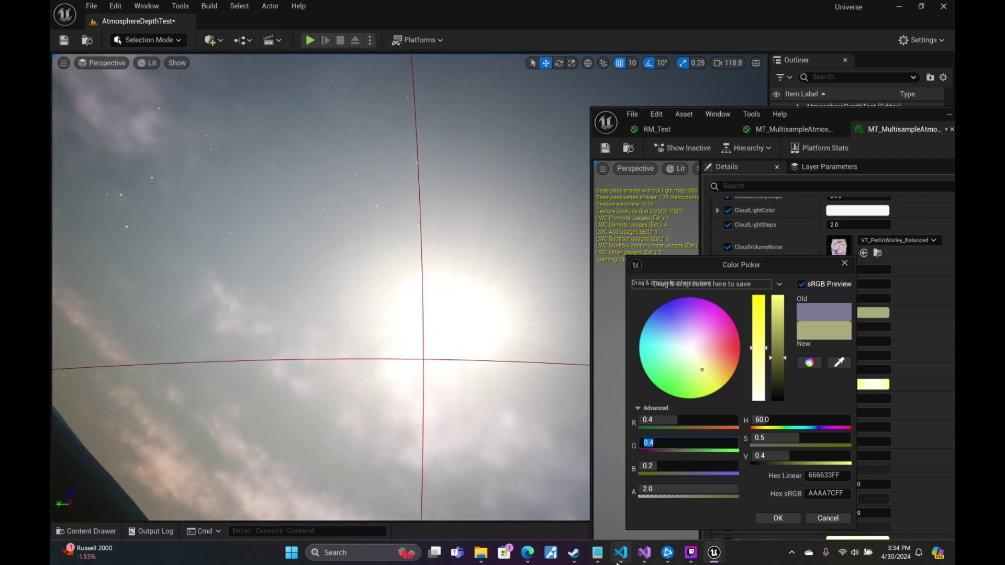
Set DetailScaleWeight's blue to 0.4, accept the color, and back away to view the planet's cloud cover.
key(Tab)
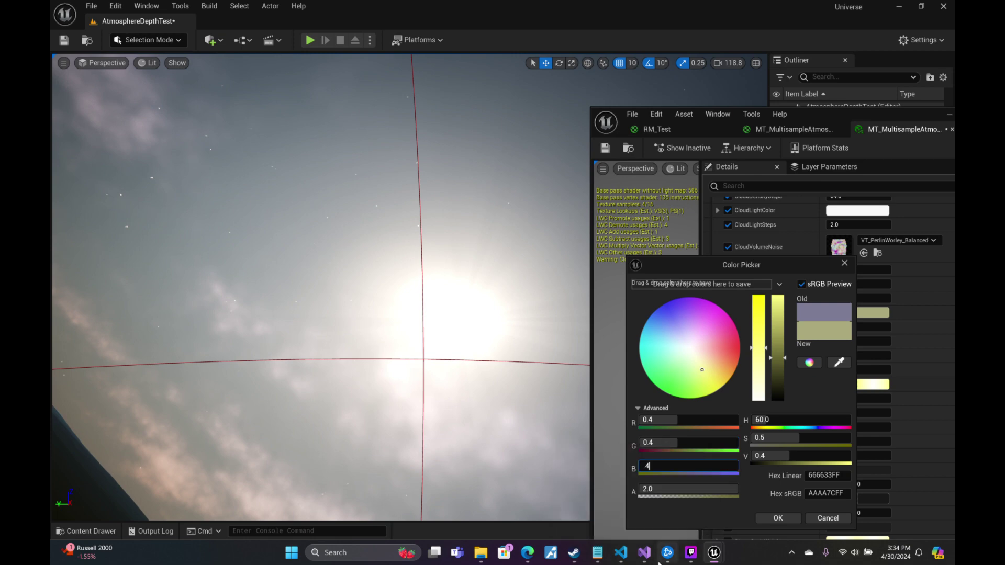
key(Return)
click(766, 517)
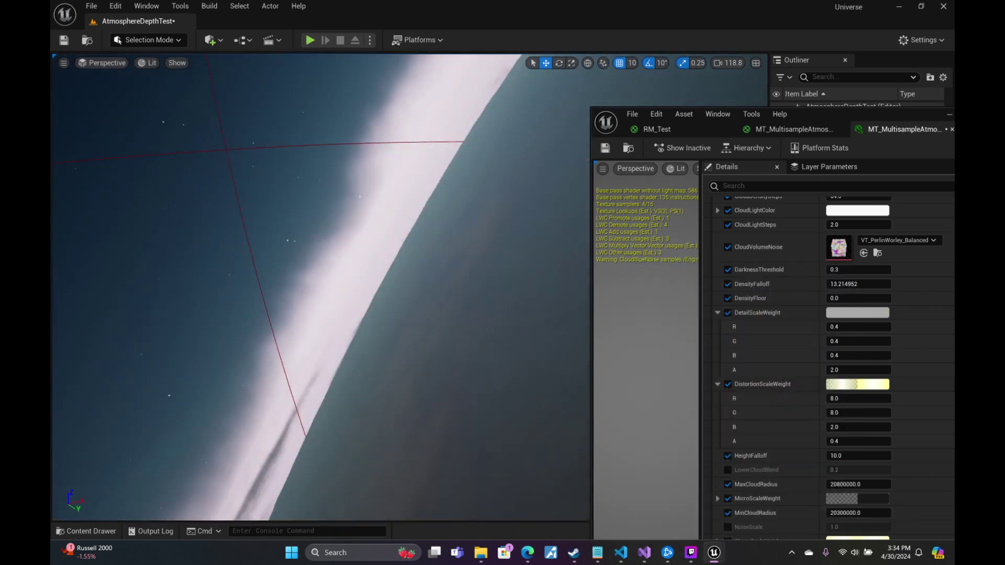
right_drag(320, 287, 442, 317)
scroll(320, 288, up, 1)
key(s)
right_drag(340, 272, 346, 270)
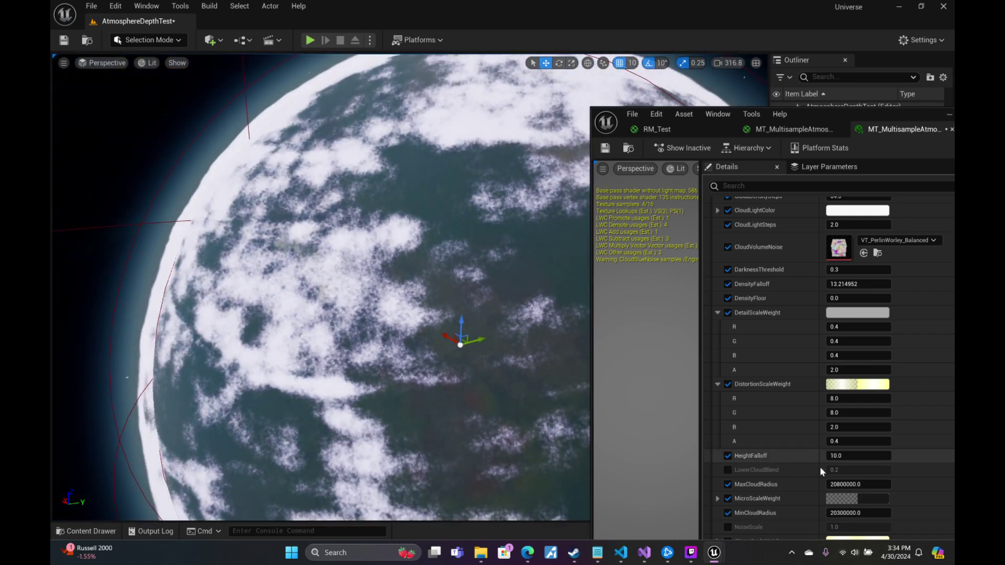
Set MicroScaleWeight's red, green and blue each to 0.03.
click(870, 498)
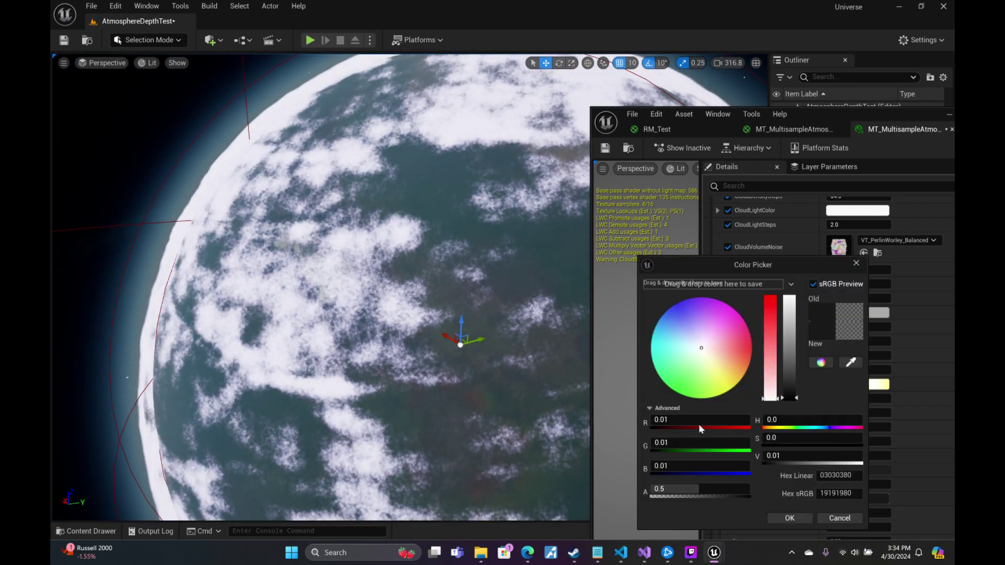
text(0.03)
key(Return)
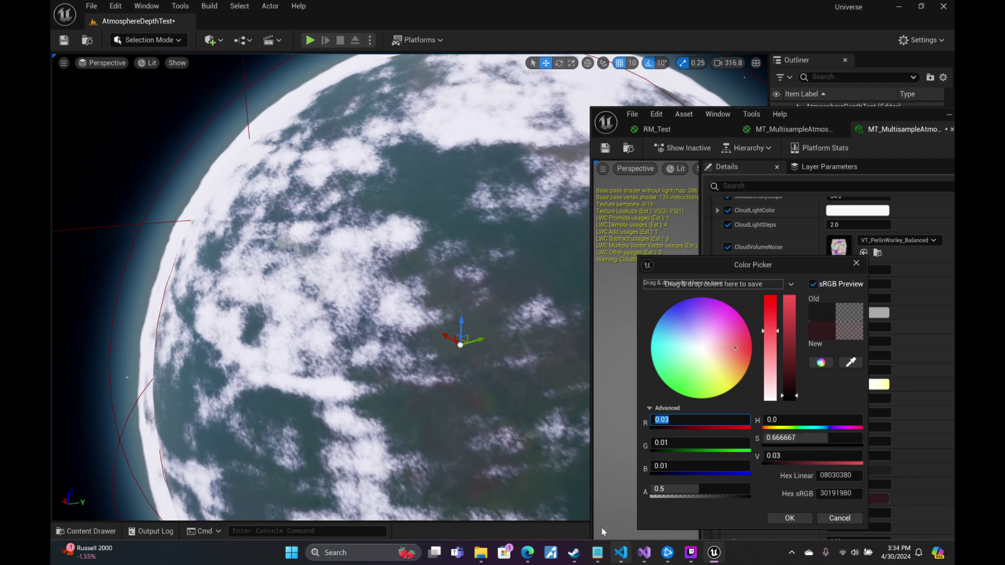
text(0.03)
key(Return)
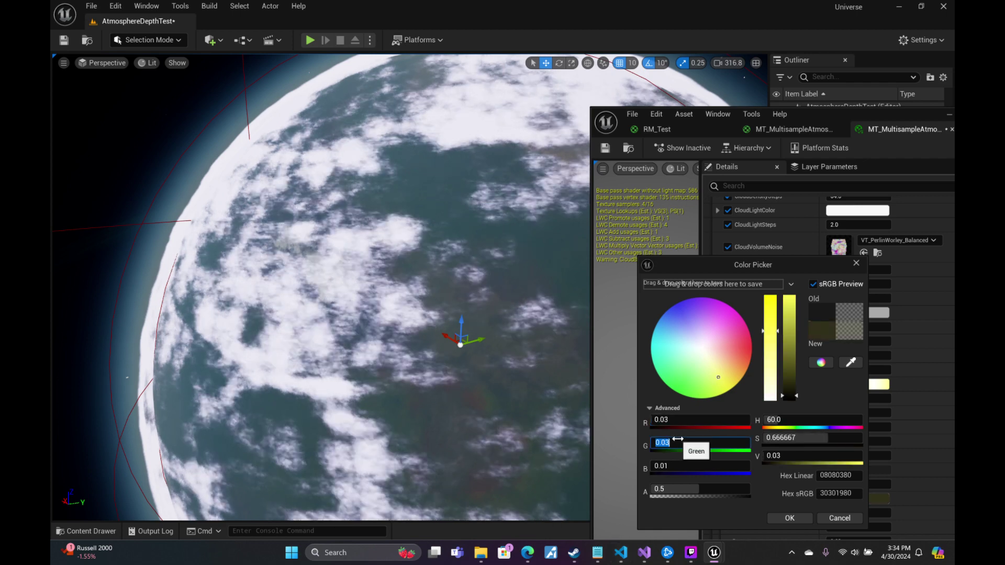
click(679, 460)
text(0)
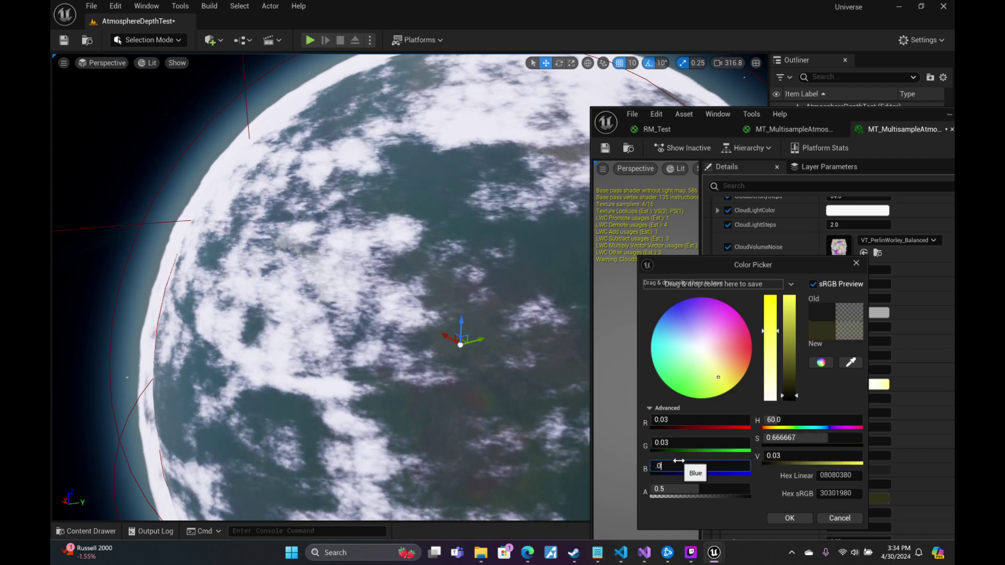
text(.03)
key(Return)
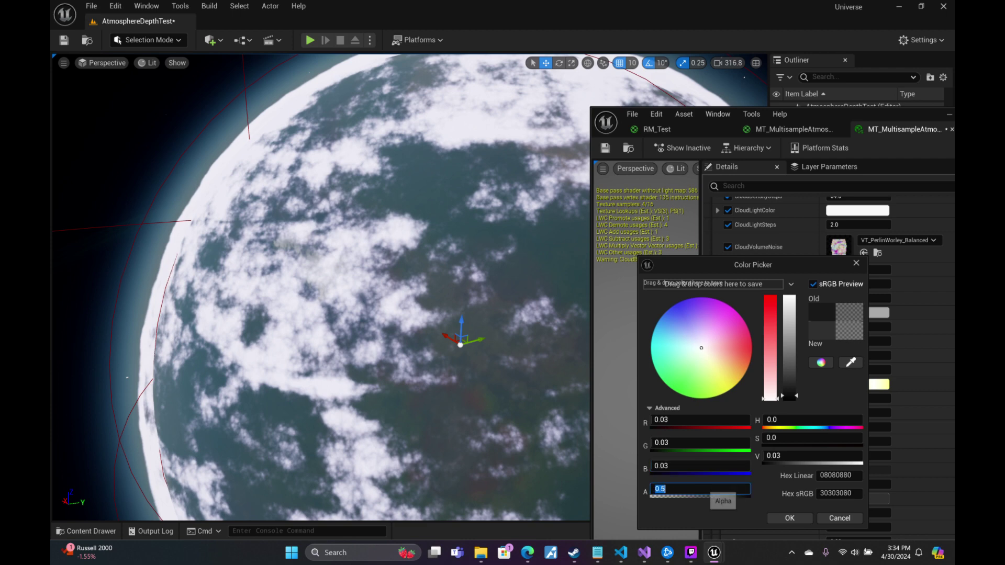
Try an alpha of 2.0 for MicroScaleWeight, return it to 0.5, and accept the color.
mouse_move(707, 563)
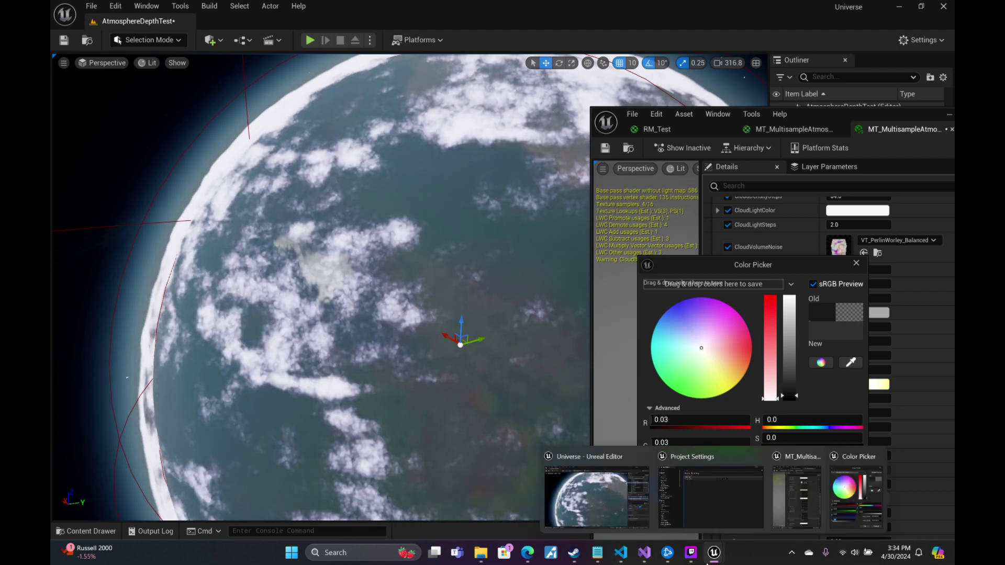
key(Tab)
text(2)
key(Return)
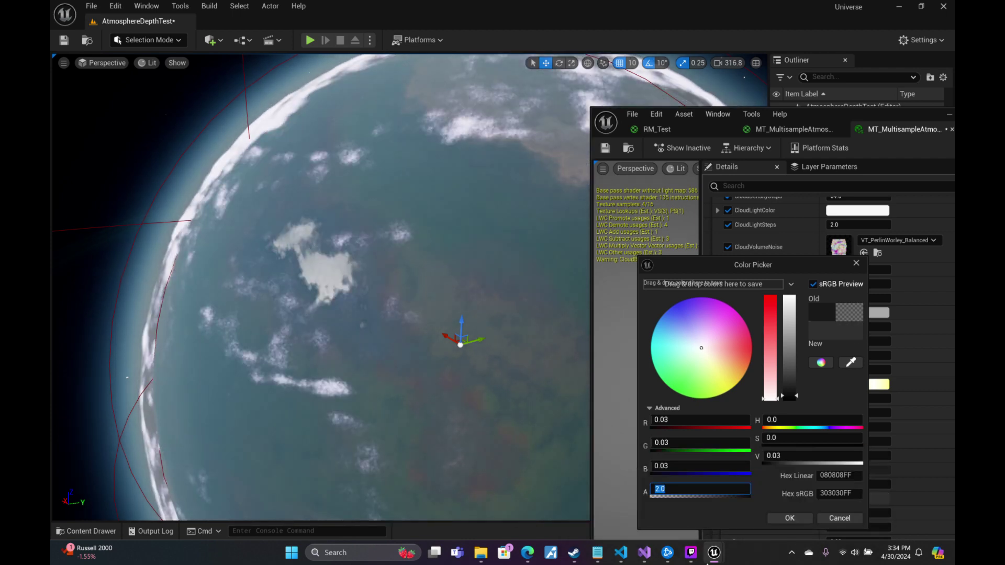
key(Return)
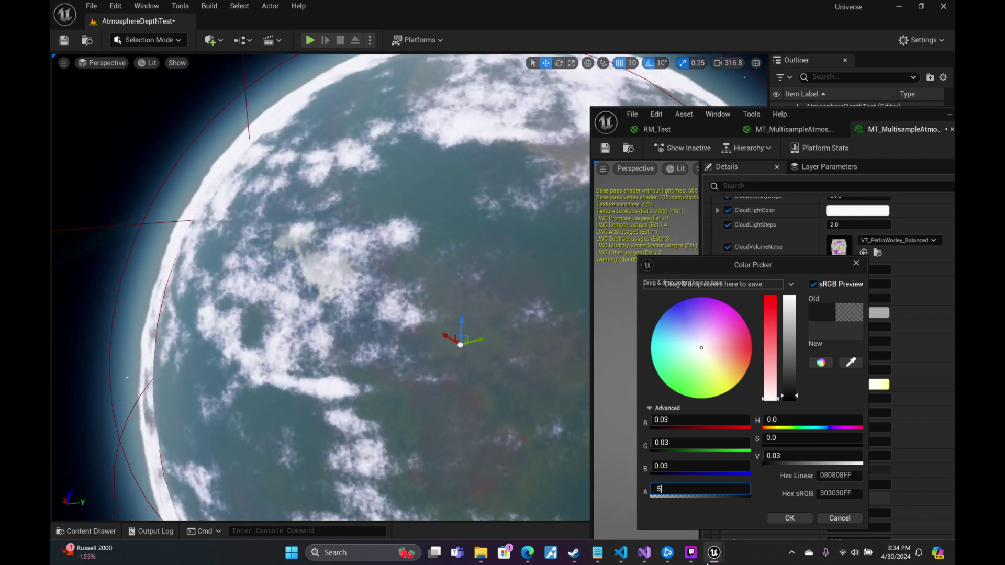
key(Return)
click(814, 518)
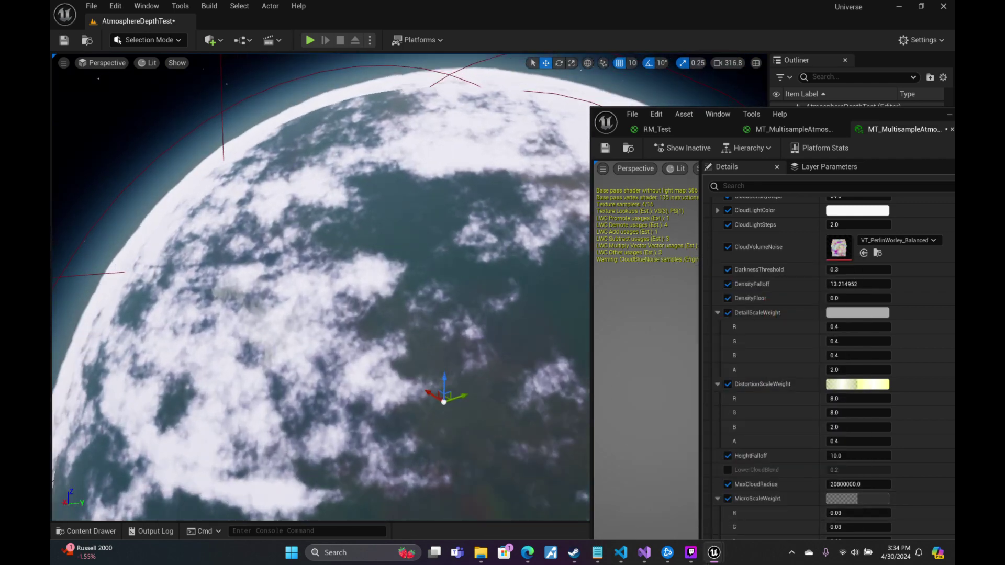
Fly toward the planet to check the clouds with the new micro detail.
key(w)
right_drag(409, 287, 335, 282)
scroll(335, 283, down, 1)
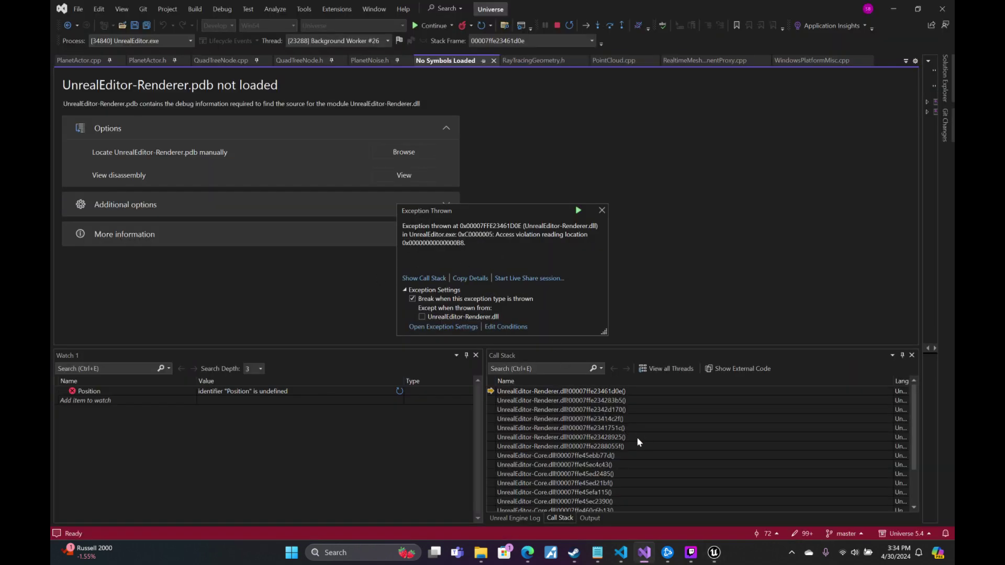
Examine the exception's call stack in Visual Studio, enlarging the stack list and moving the exception notice aside.
scroll(633, 434, down, 2)
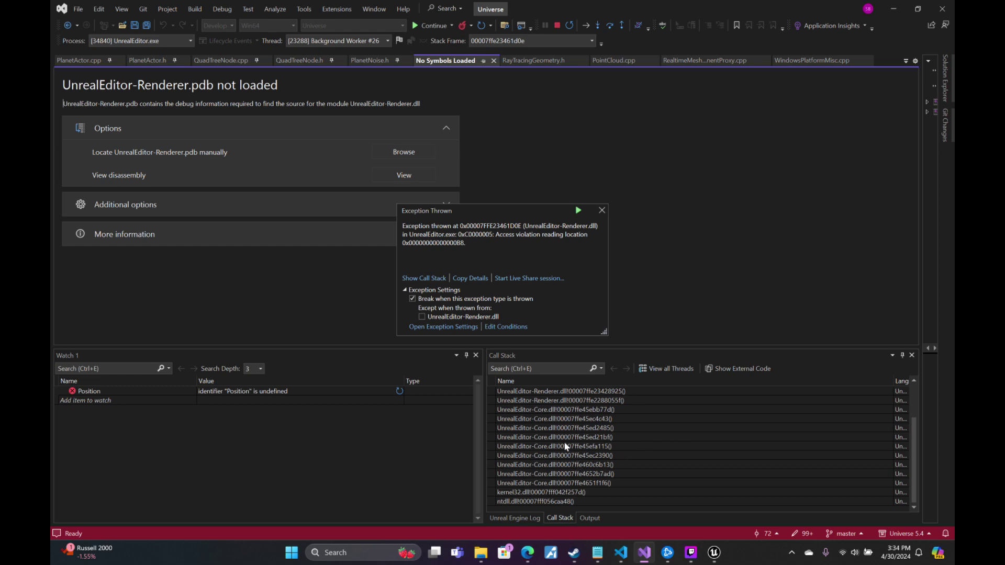
scroll(565, 446, up, 2)
click(439, 279)
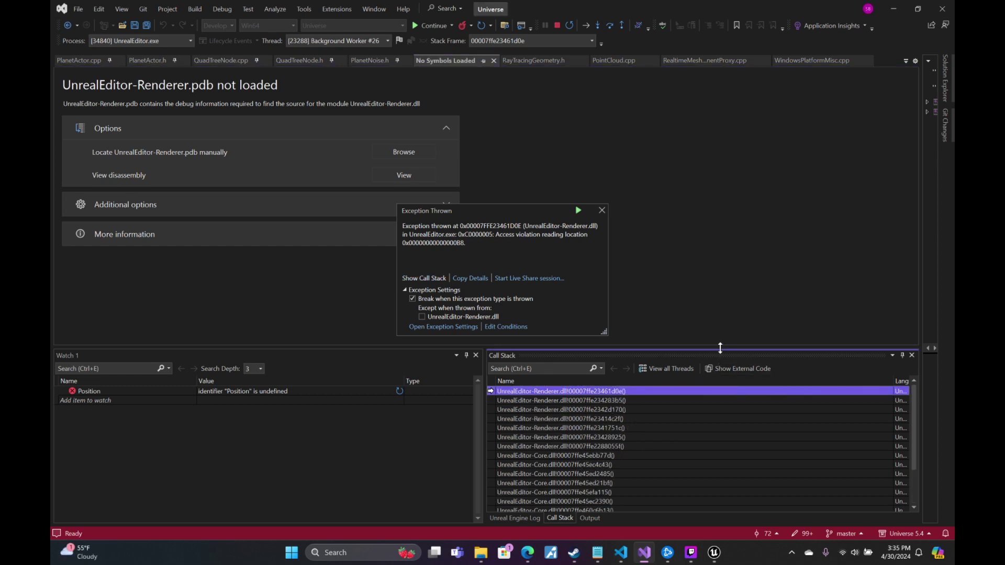
drag(719, 349, 722, 199)
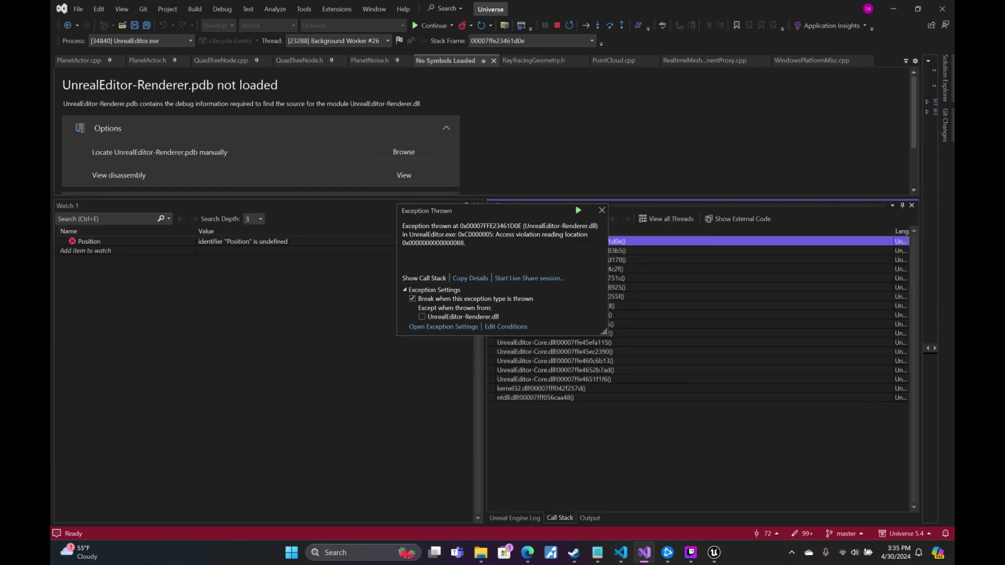
drag(514, 219, 816, 112)
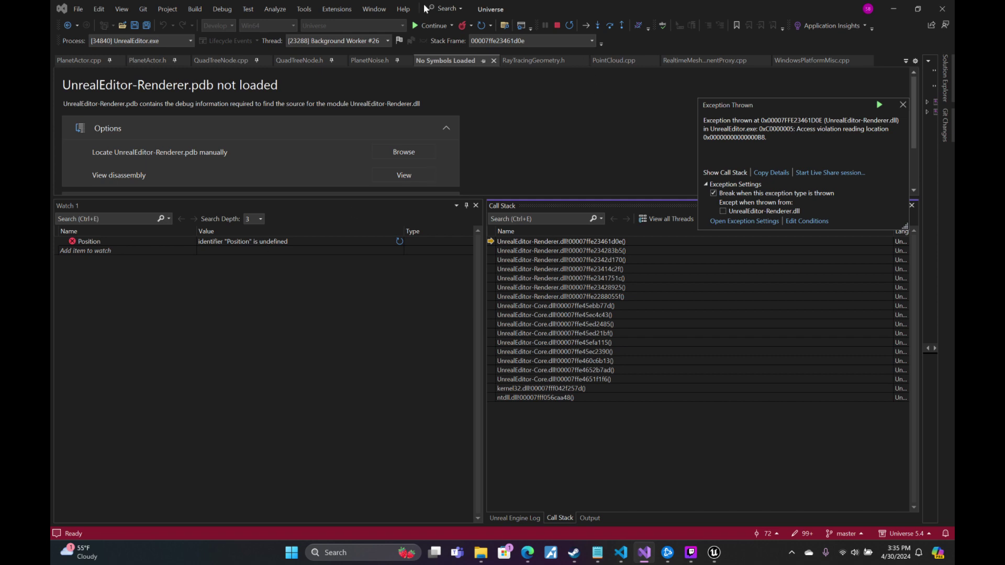
Try to continue past the exception, stop the debug session, and save all files before rebuilding the Universe project.
click(436, 30)
click(436, 30)
click(437, 30)
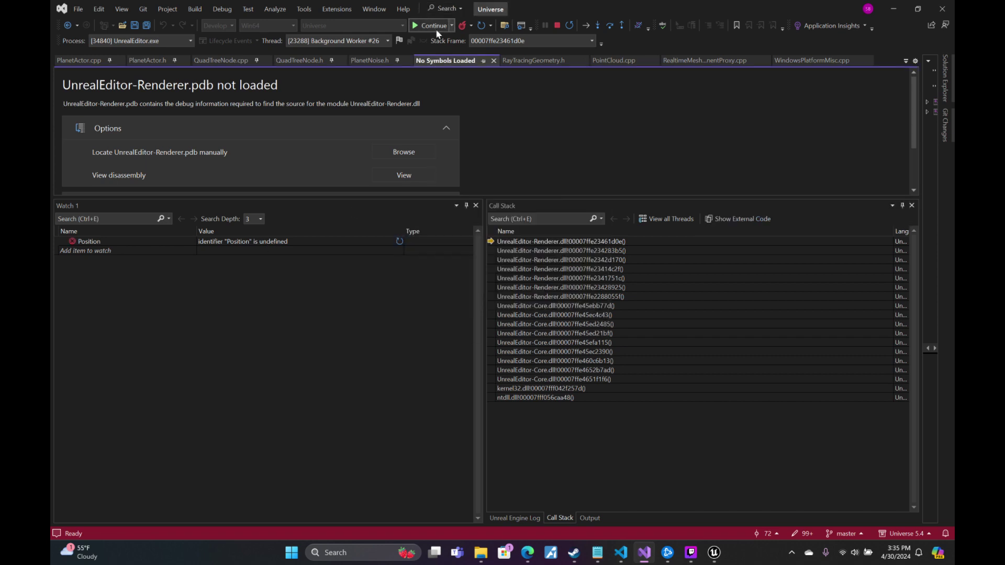
click(436, 29)
click(558, 24)
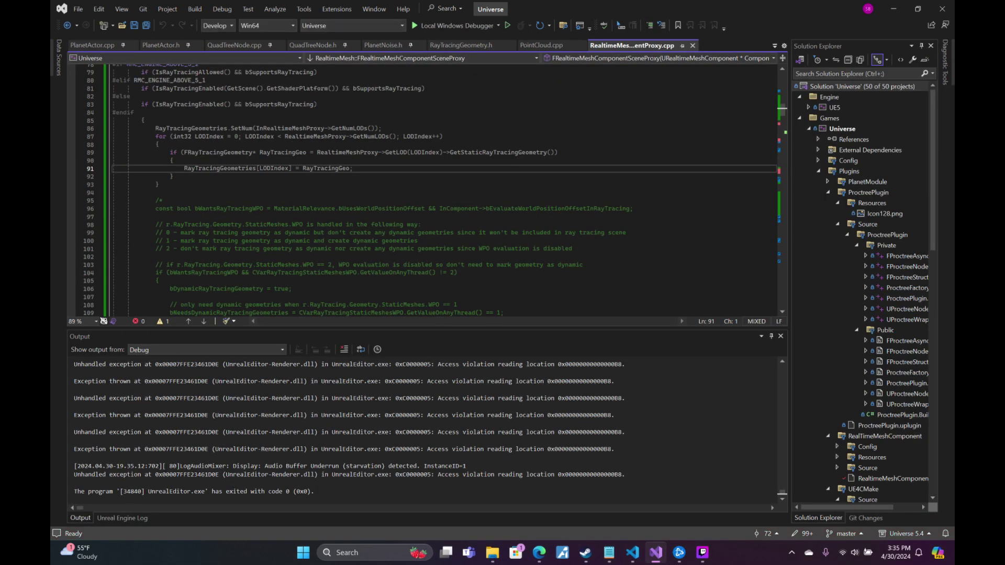
click(149, 26)
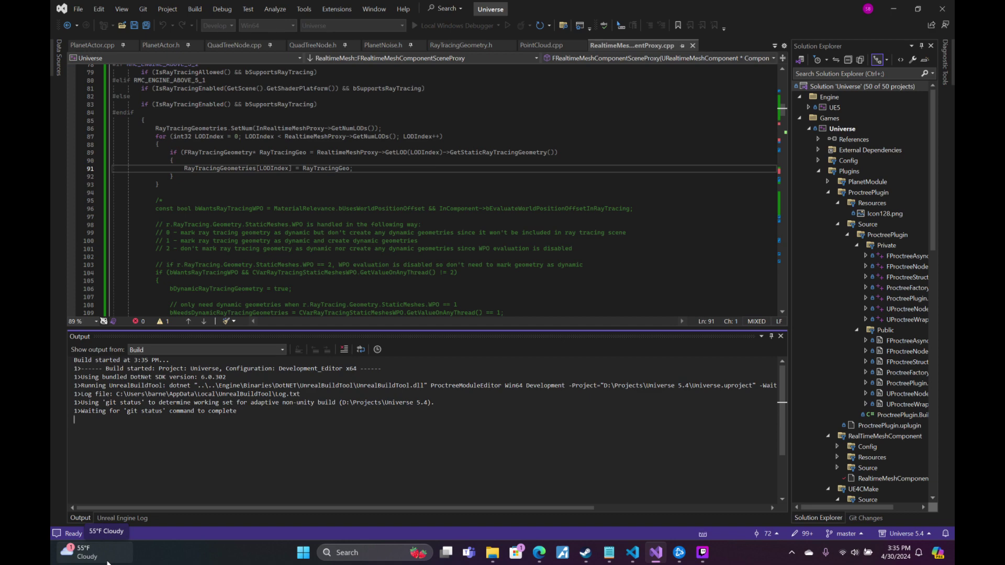
Switch to Twitch Studio and read the stream chat while the project builds.
click(702, 552)
scroll(780, 408, up, 1)
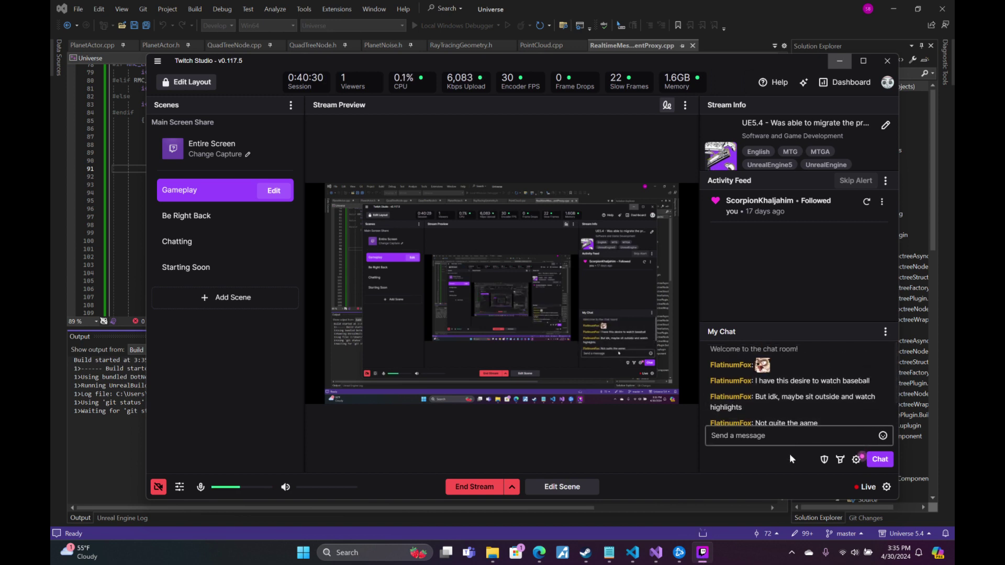
scroll(840, 413, down, 2)
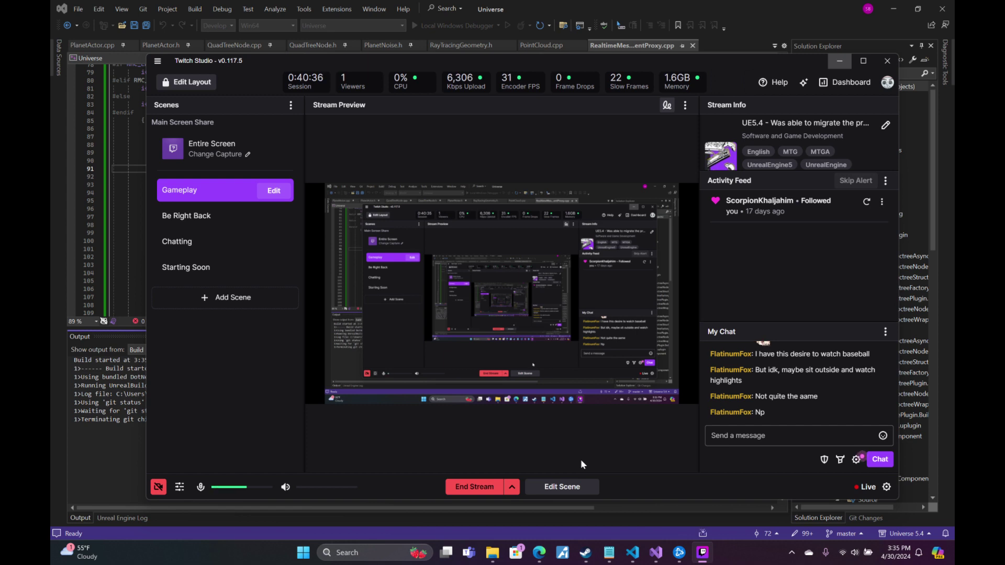
Open the plugin manager from the new-plugins notice in the relaunched editor and browse the full plugin list.
mouse_move(609, 552)
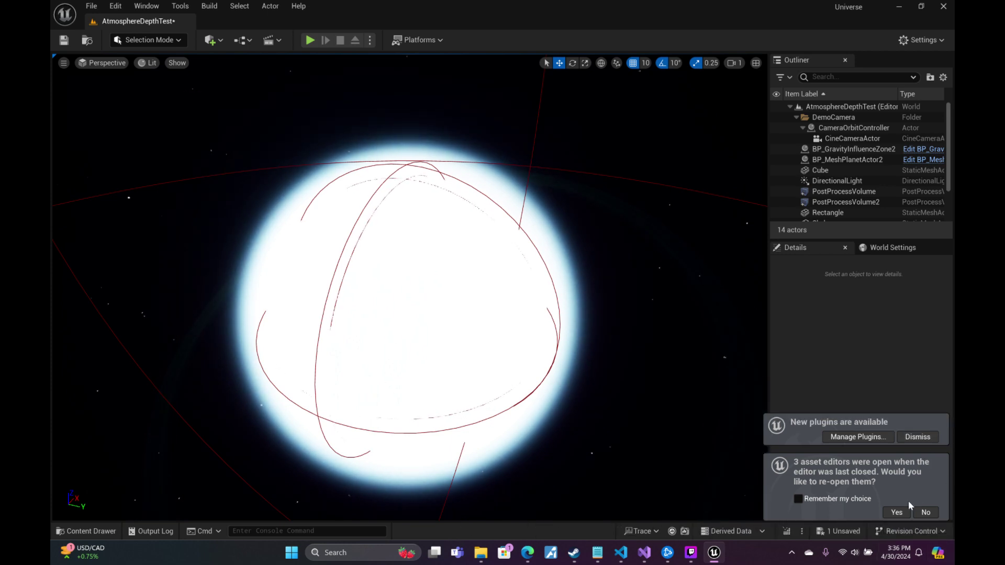
click(867, 437)
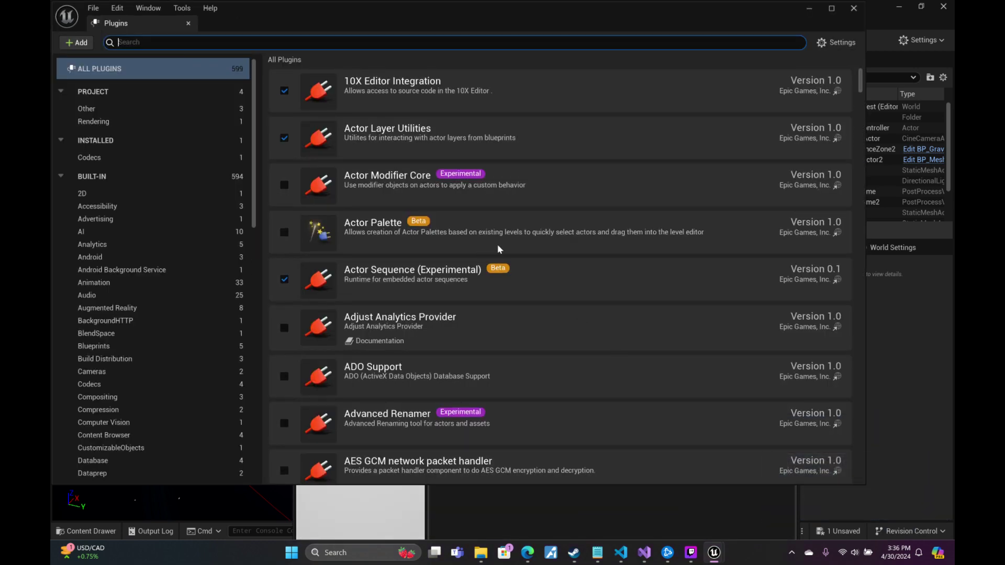
scroll(497, 249, down, 2)
scroll(499, 250, up, 1)
scroll(509, 251, down, 3)
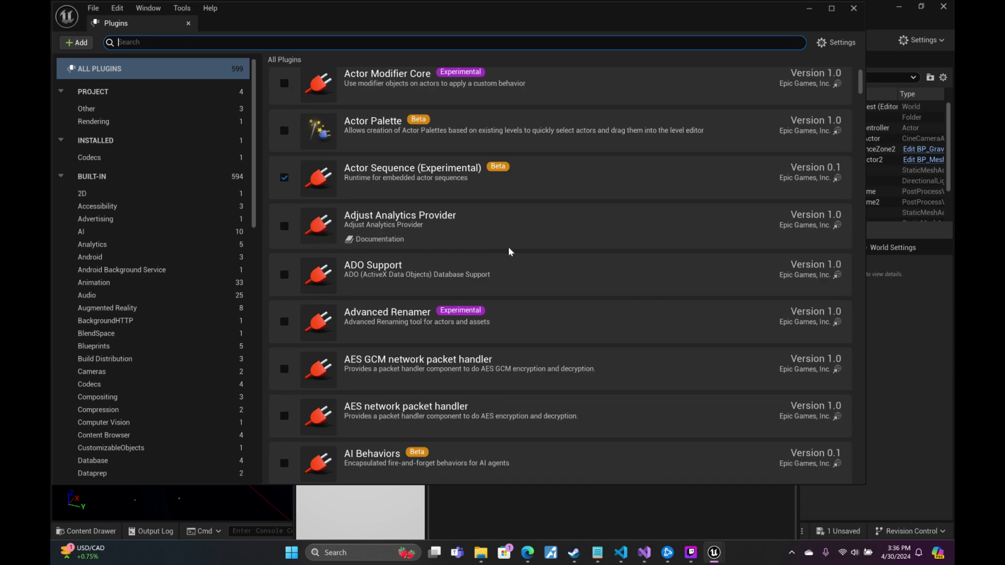
scroll(509, 252, down, 4)
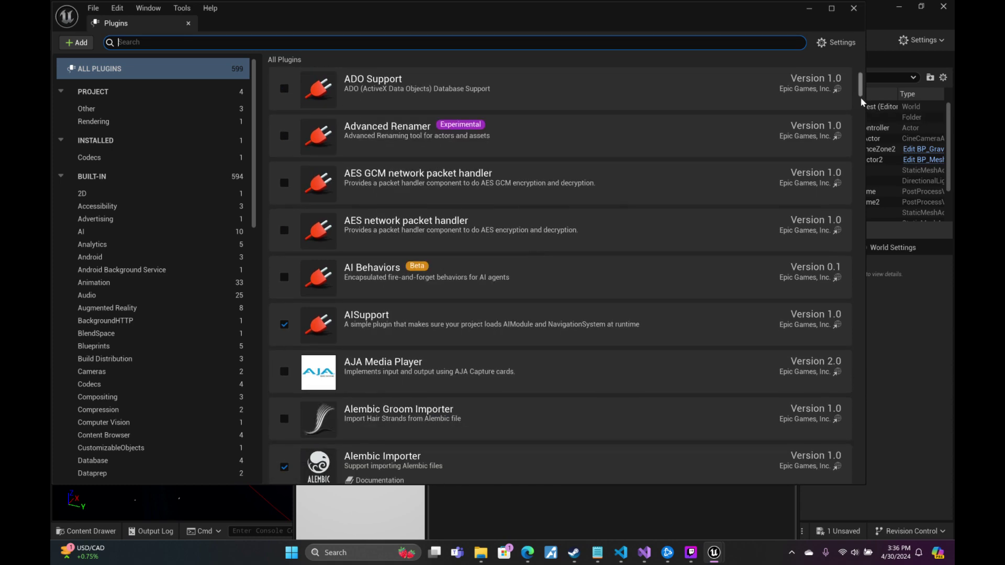
drag(860, 92, 869, 376)
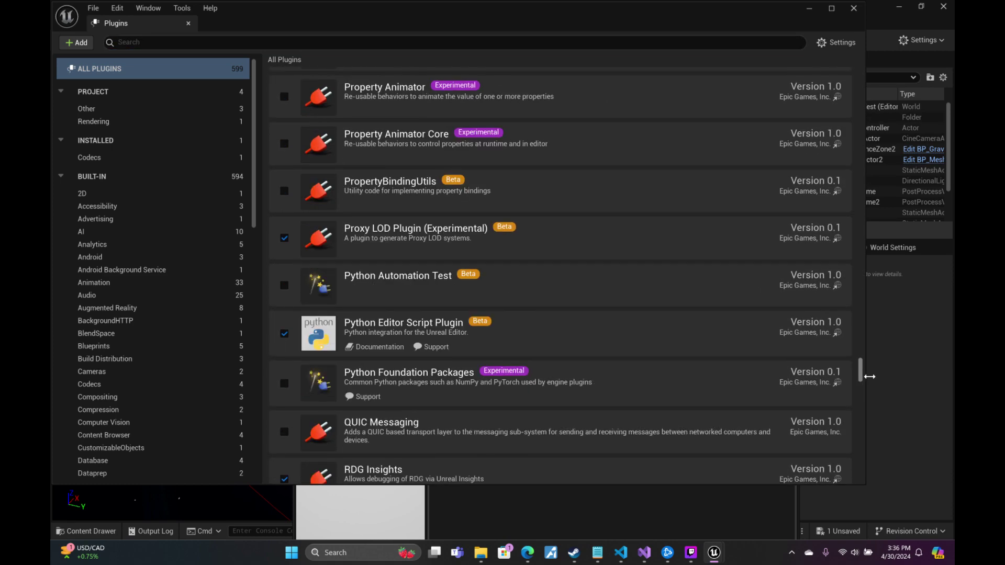
click(807, 9)
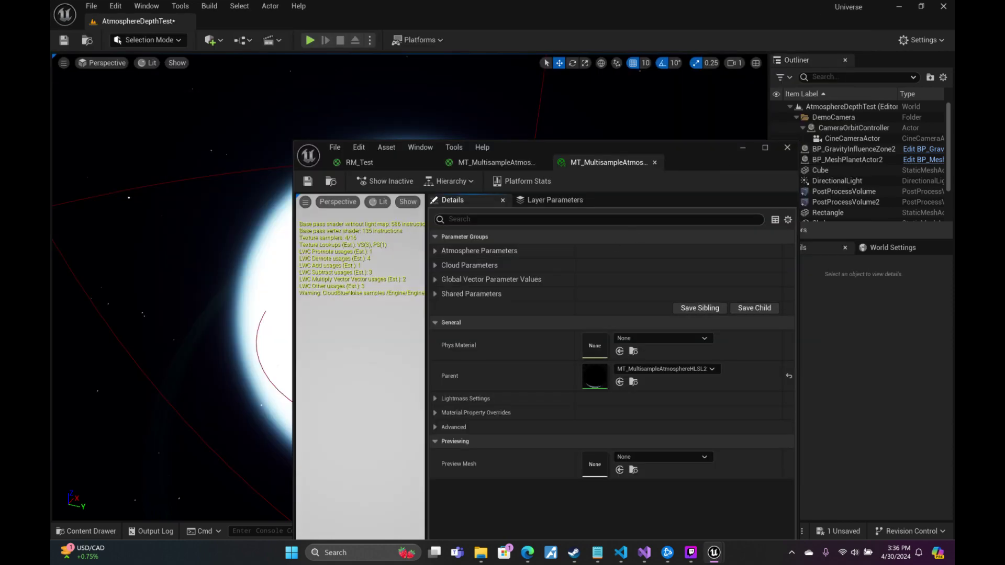
Clear the material editor away from the level viewport and look at the planet.
click(742, 149)
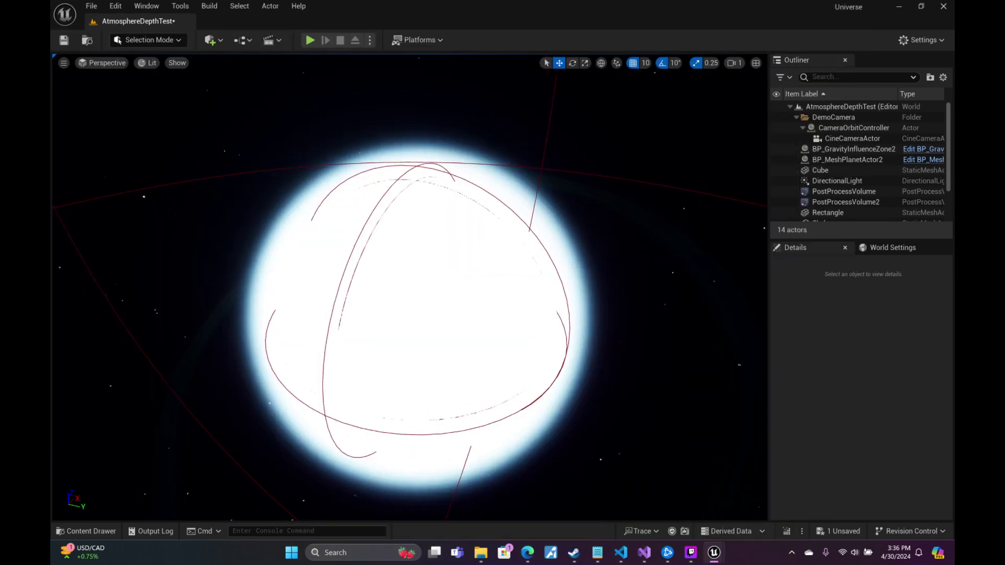
right_drag(410, 287, 452, 302)
scroll(415, 289, up, 5)
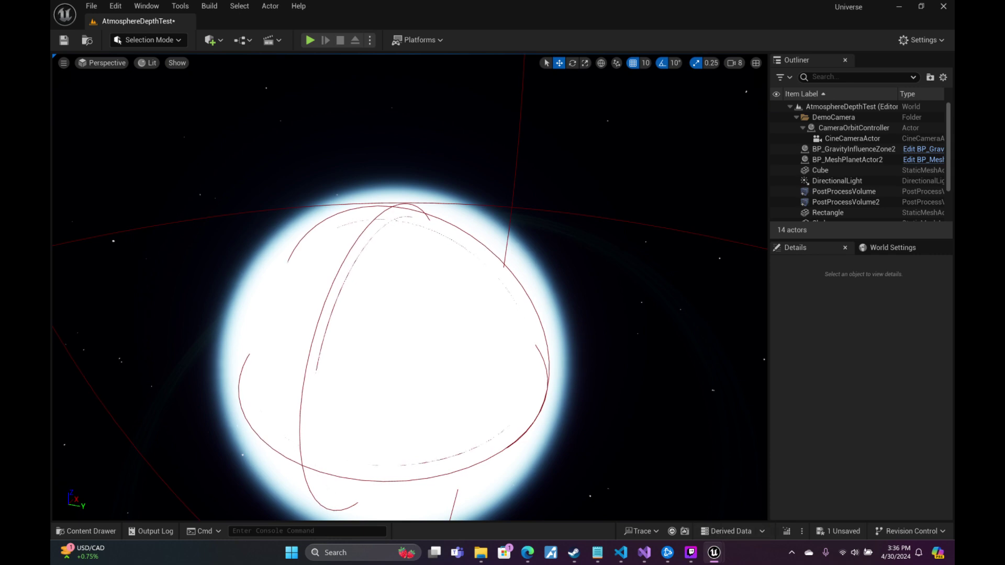
Bring back the material editor in place of the Plugins window and show the atmosphere material instance's parameters.
mouse_move(714, 550)
click(780, 475)
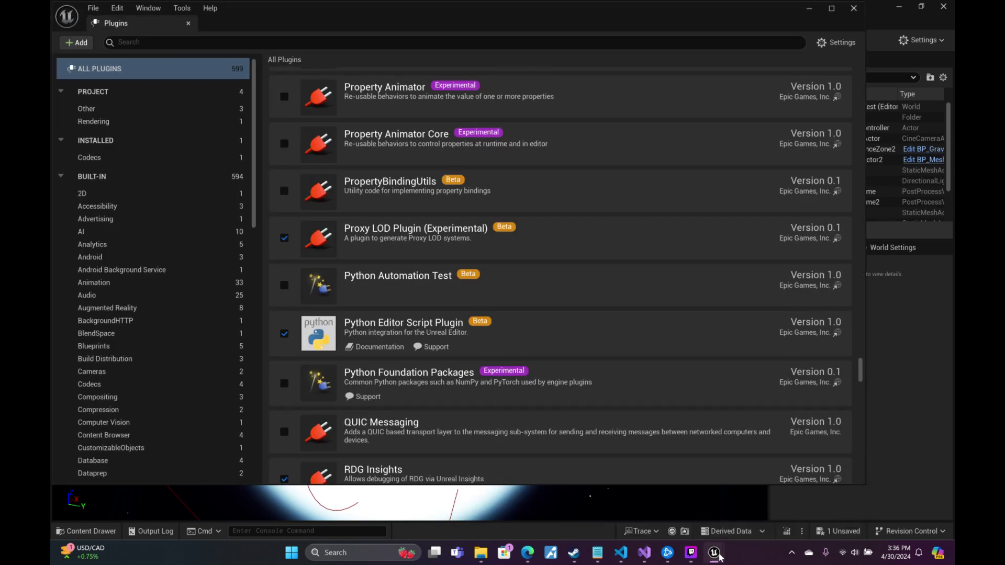
click(714, 497)
click(809, 9)
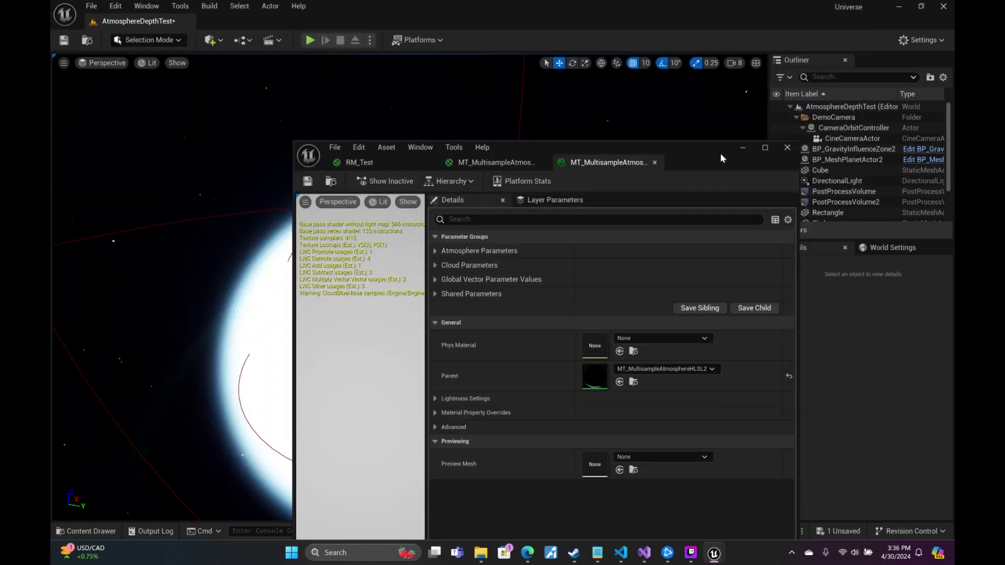
click(498, 165)
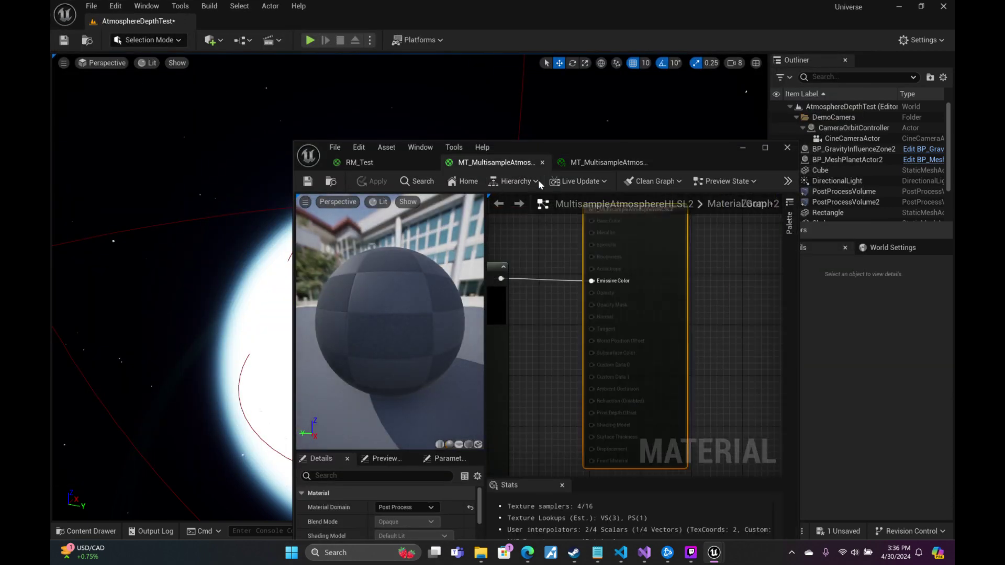
click(597, 163)
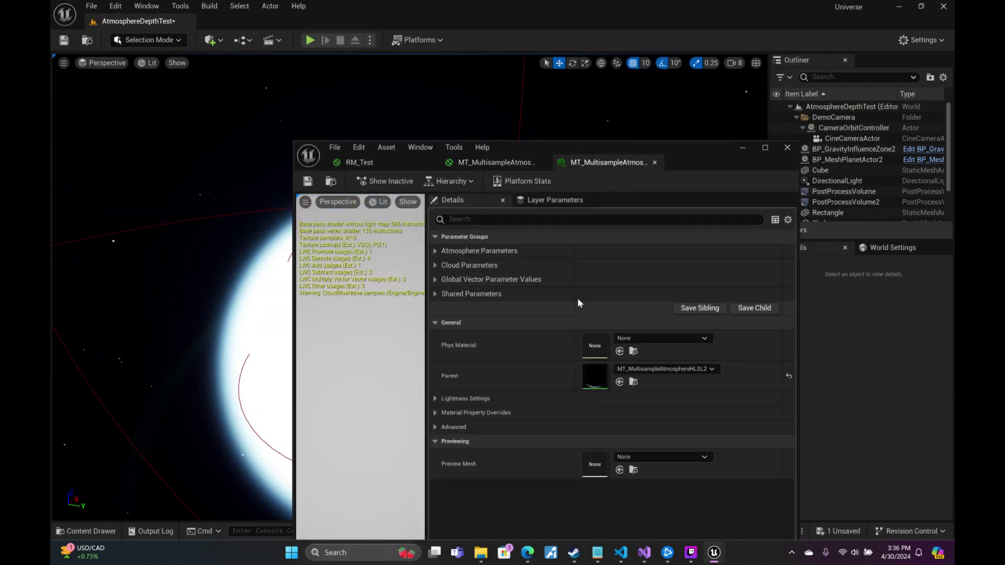
Enable the Light Intensity override among the instance's Shared Parameters and set it to 0.5.
click(437, 252)
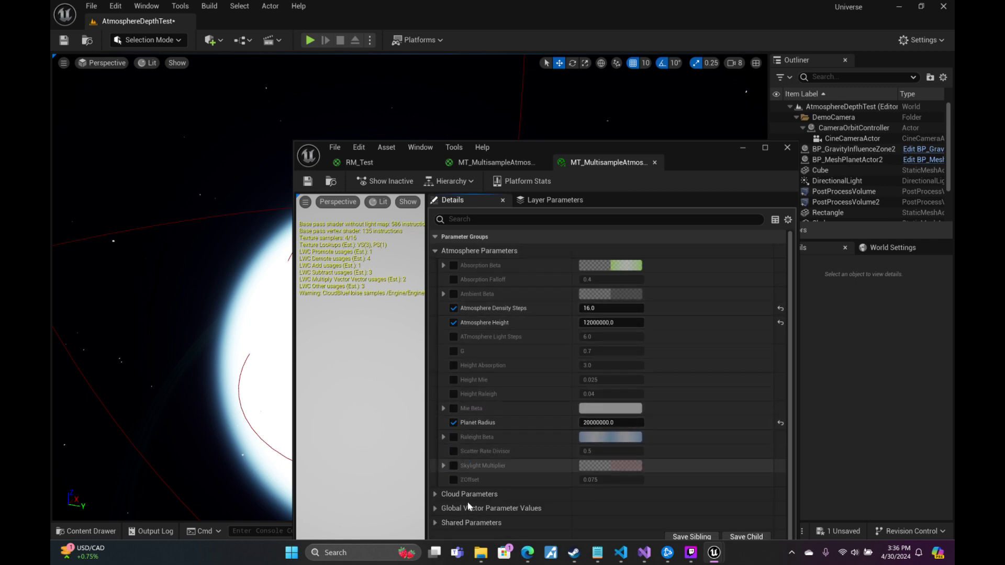
scroll(466, 502, down, 2)
click(435, 474)
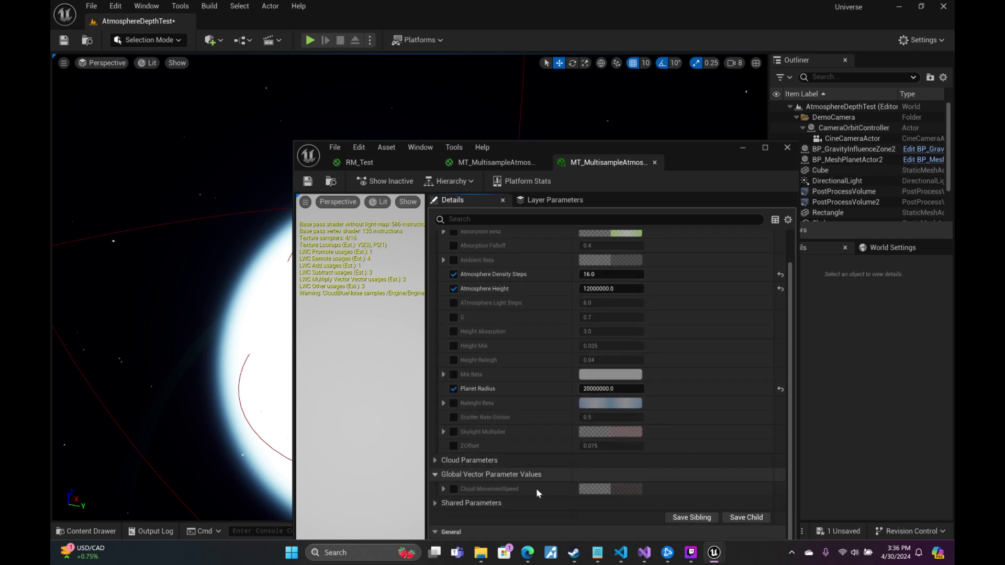
click(442, 503)
scroll(593, 488, down, 3)
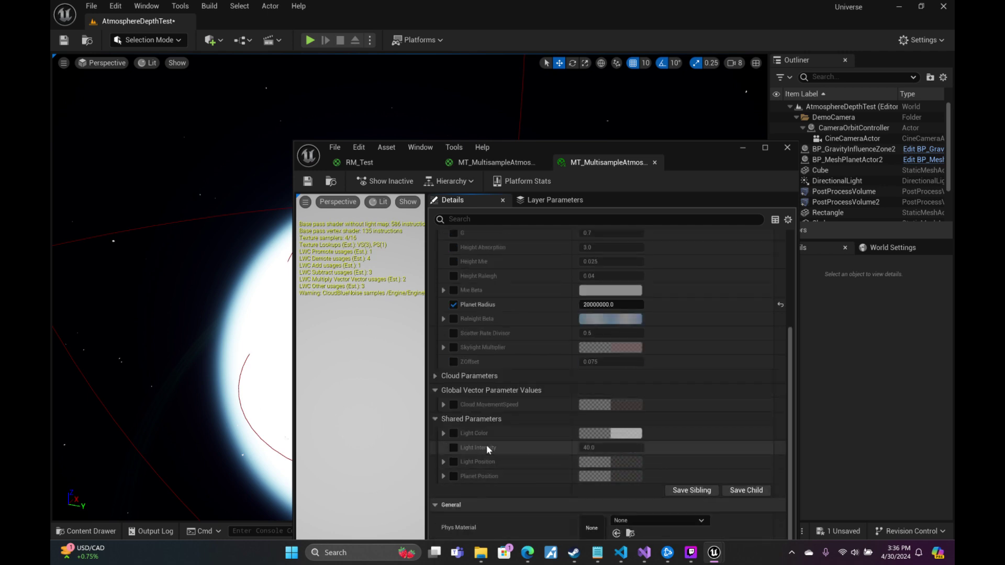
click(453, 448)
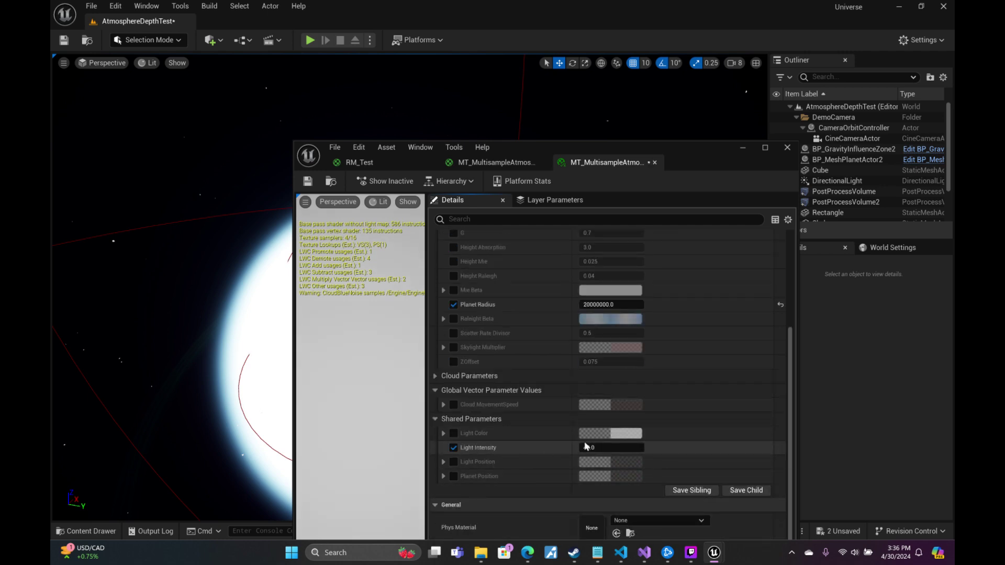
text(0.5)
key(Return)
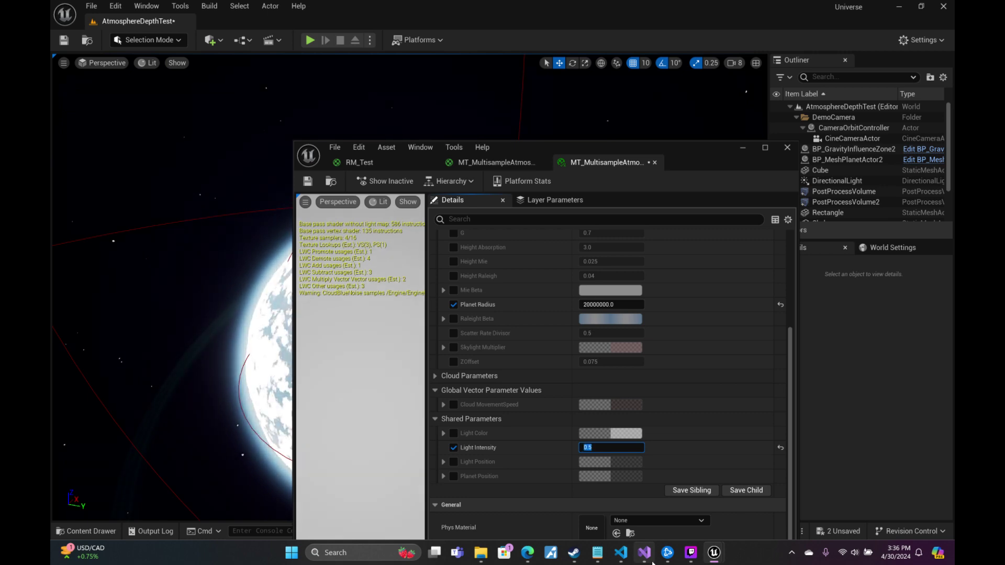
Move the material editor off the planet and lower Light Intensity to 0.2.
drag(658, 145, 817, 122)
key(BackSpace)
text(.)
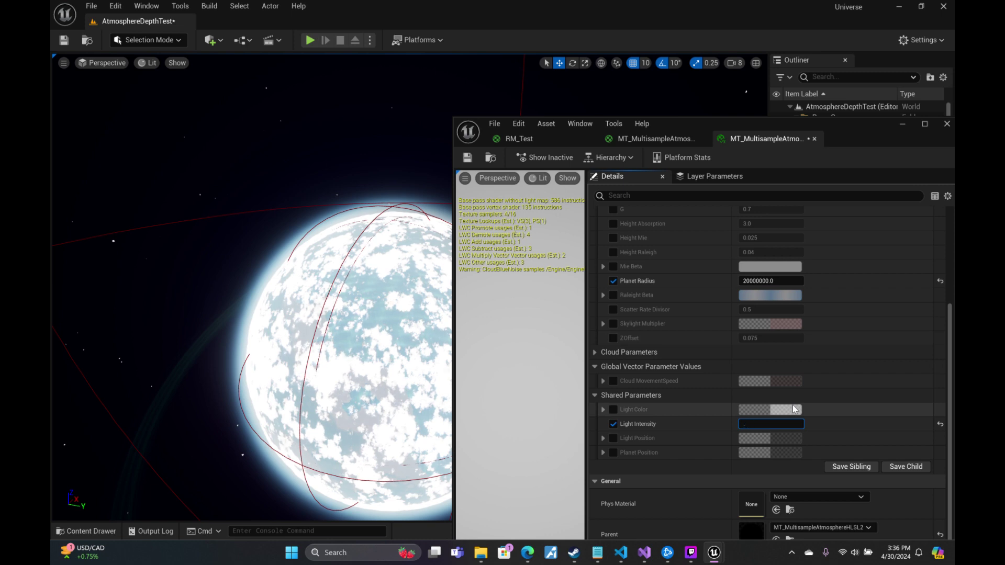
text(2)
key(Return)
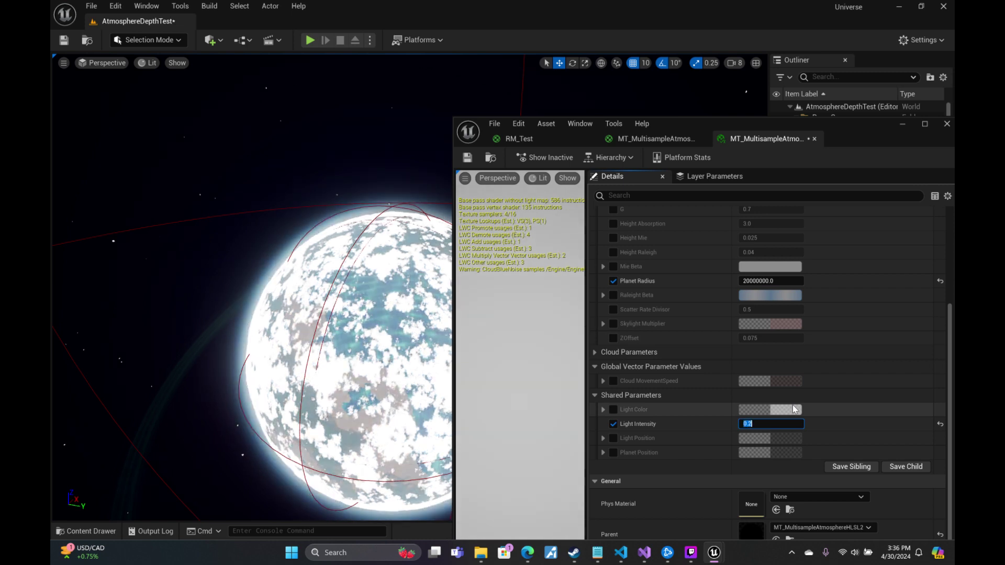
Expand the Cloud Parameters and raise the DensityFloor value by eye.
click(843, 301)
scroll(842, 304, up, 3)
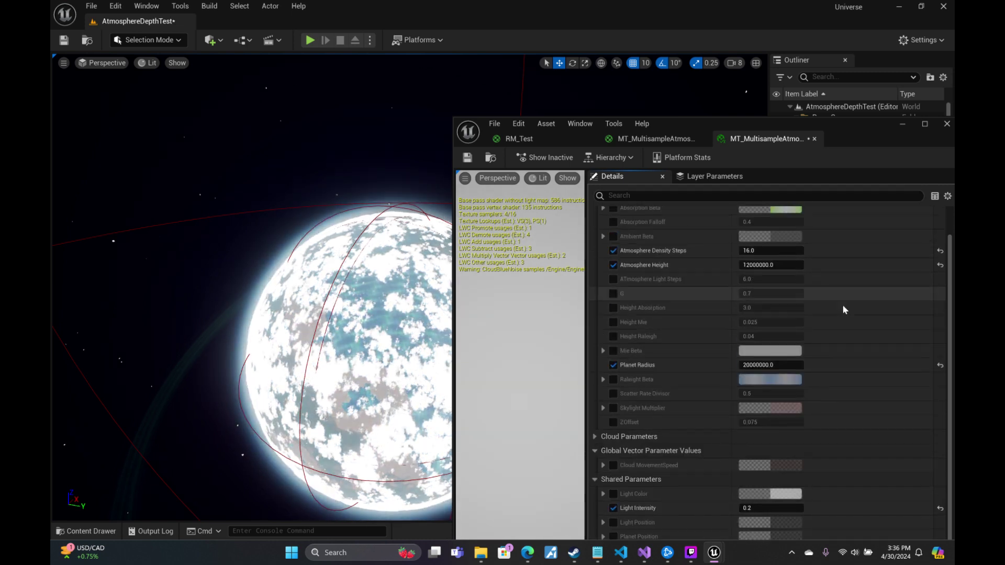
scroll(843, 303, up, 1)
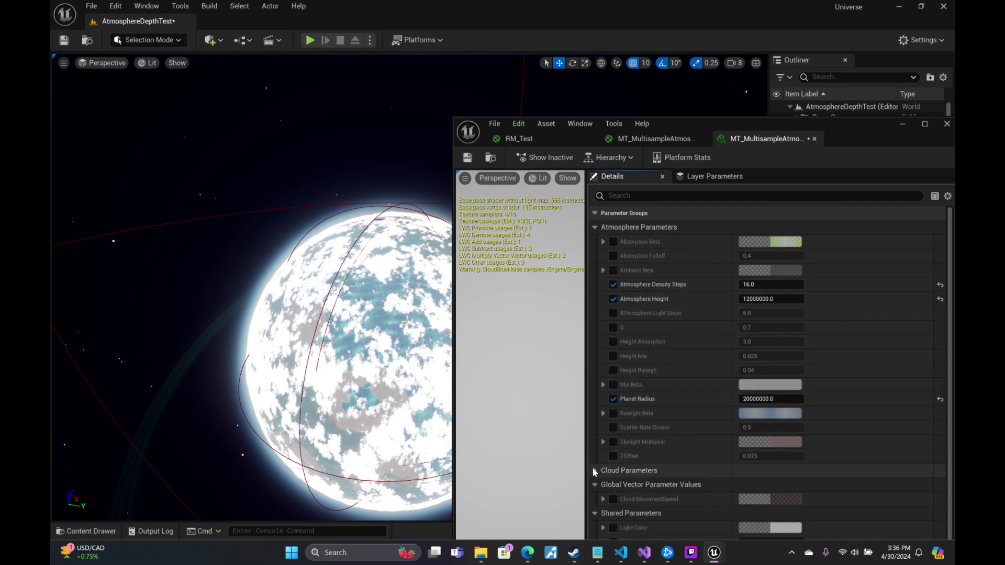
click(595, 471)
scroll(774, 429, down, 3)
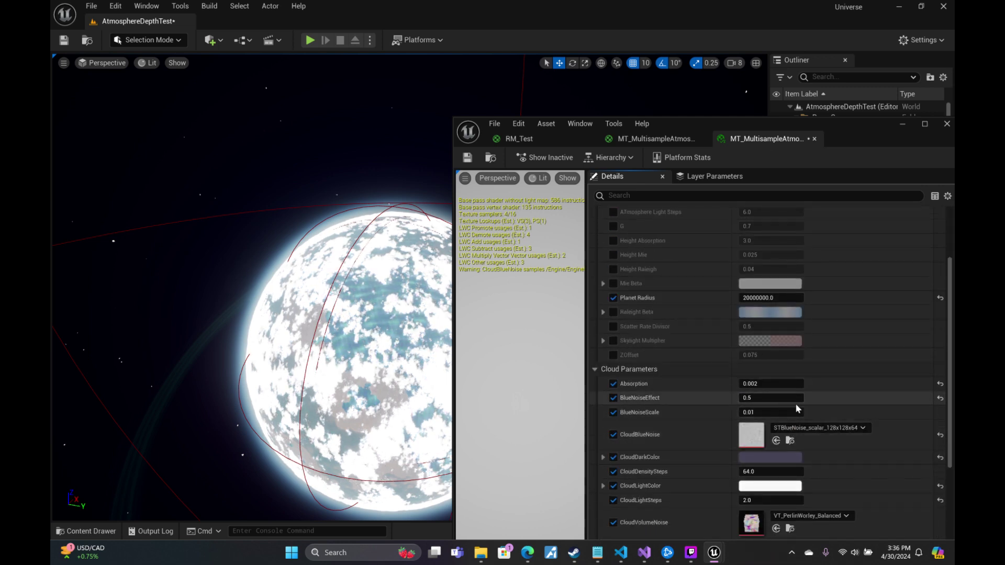
scroll(795, 403, down, 1)
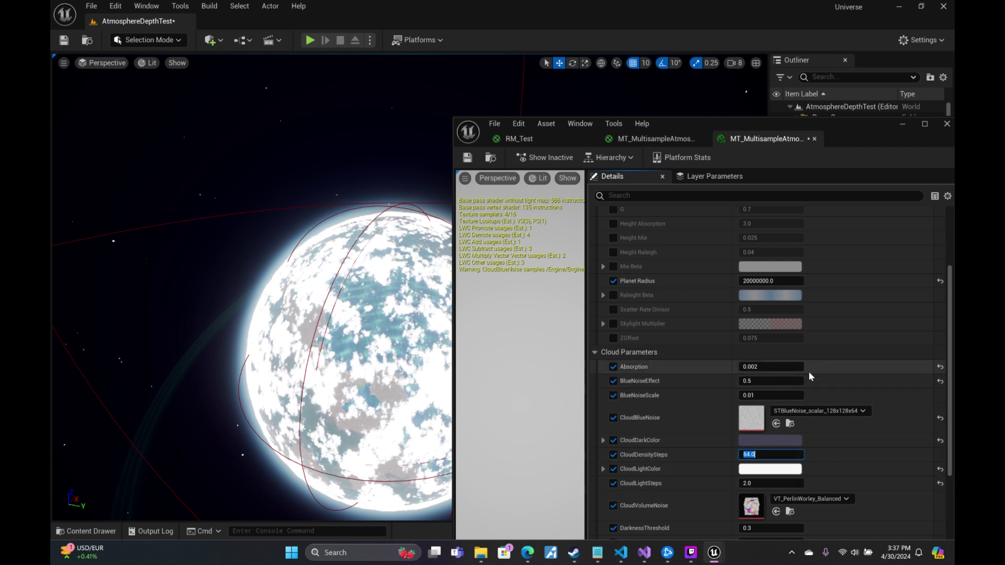
scroll(821, 379, down, 4)
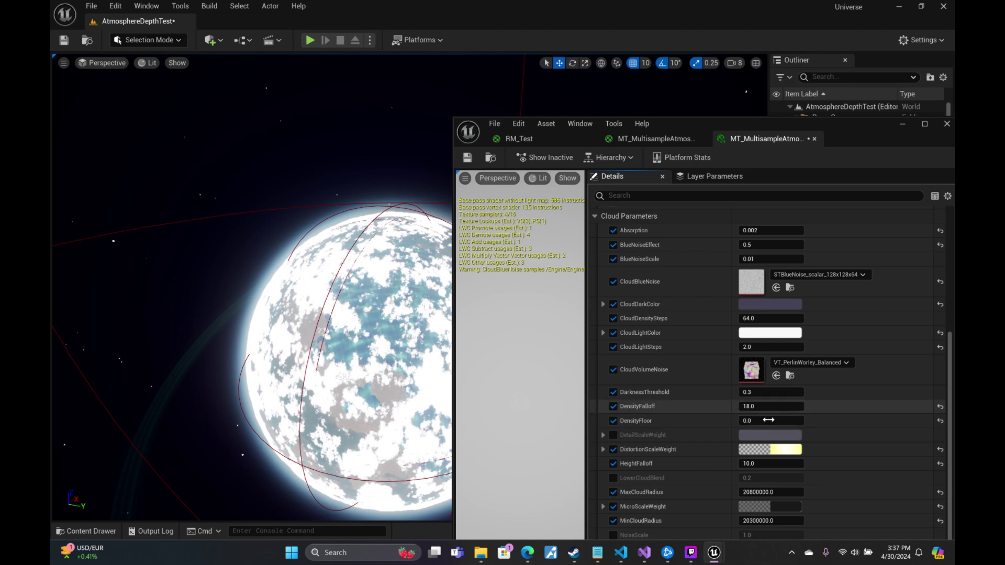
drag(769, 420, 780, 420)
Clear the material editor from the viewport and raise the Camera Speed Scalar for faster flight around the planet.
right_drag(438, 434, 393, 382)
scroll(439, 435, up, 1)
click(946, 124)
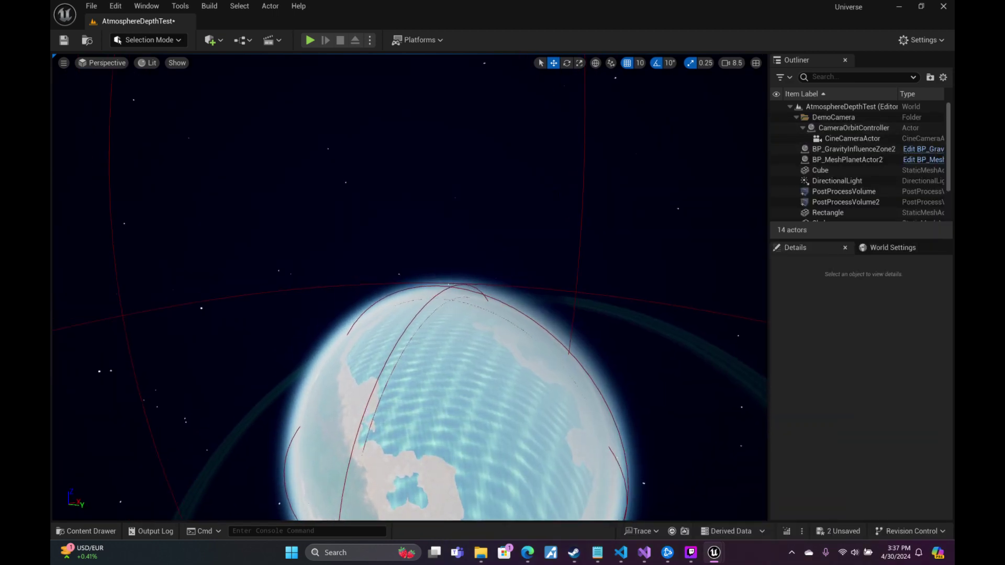
right_drag(410, 287, 435, 300)
click(730, 63)
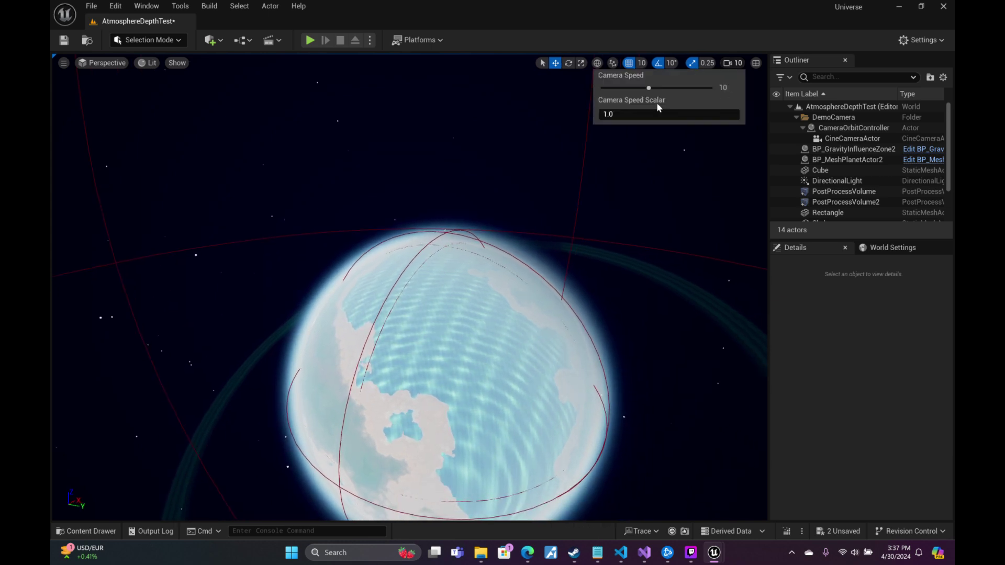
drag(608, 114, 664, 114)
Fly in close and around to the planet's shadowed side to inspect the clouds and atmosphere.
key(w)
right_drag(409, 288, 55, 314)
key(s)
key(w)
scroll(388, 294, down, 6)
key(w)
scroll(220, 301, down, 3)
key(d)
scroll(157, 316, up, 3)
key(d)
key(d)
right_drag(413, 264, 408, 261)
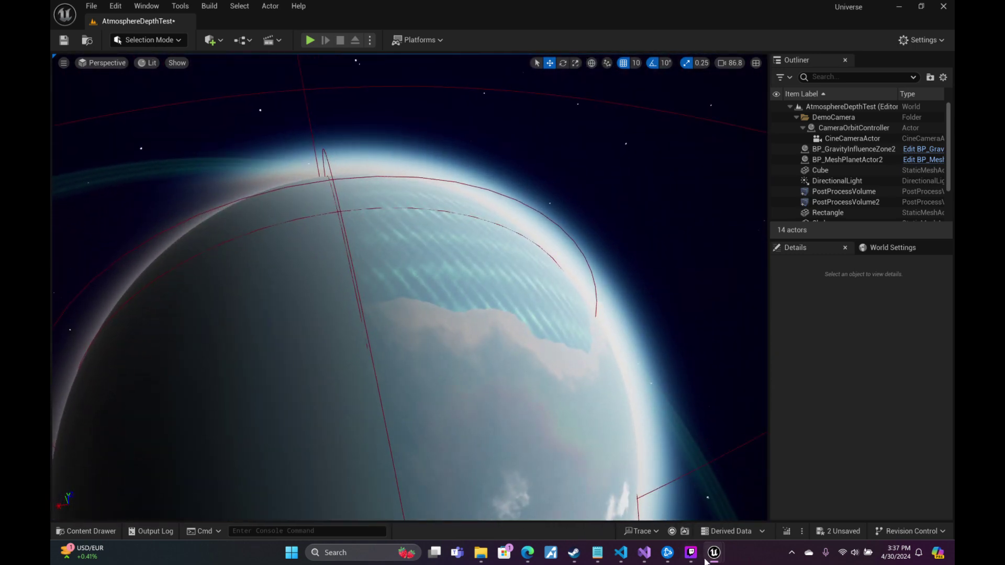
Close the Plugins window and bring up the graph of the parent material MT_MultisampleAtmosphereHLSL2.
mouse_move(712, 554)
click(808, 505)
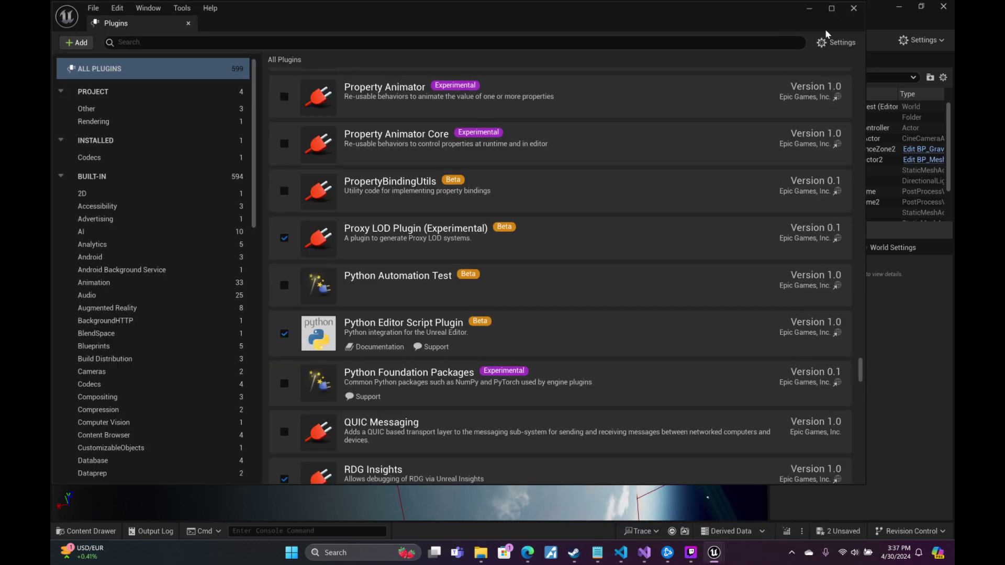
click(853, 10)
mouse_move(714, 552)
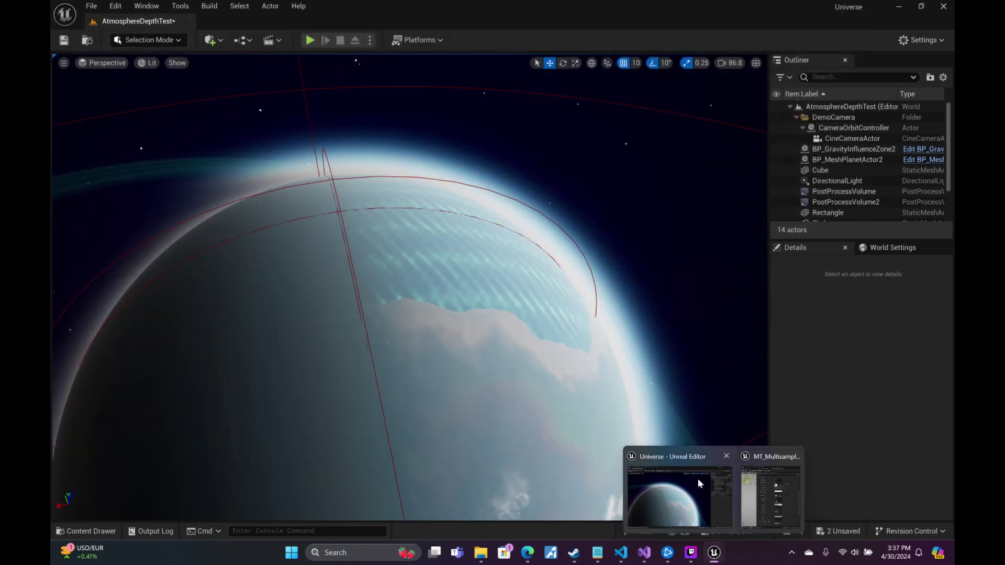
click(763, 501)
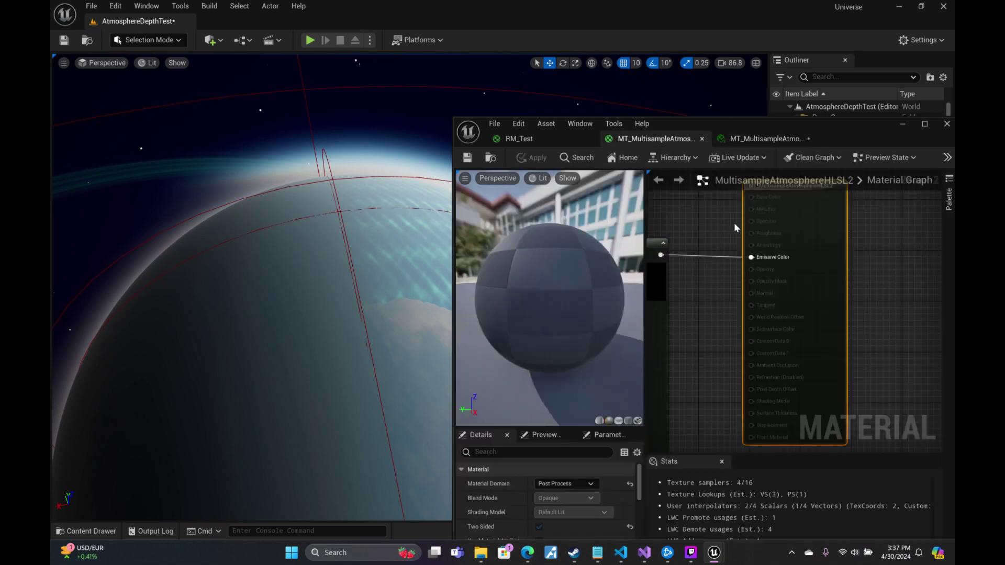
Examine the Custom node and its connected inputs in the parent material's graph.
right_drag(685, 314, 874, 309)
click(829, 317)
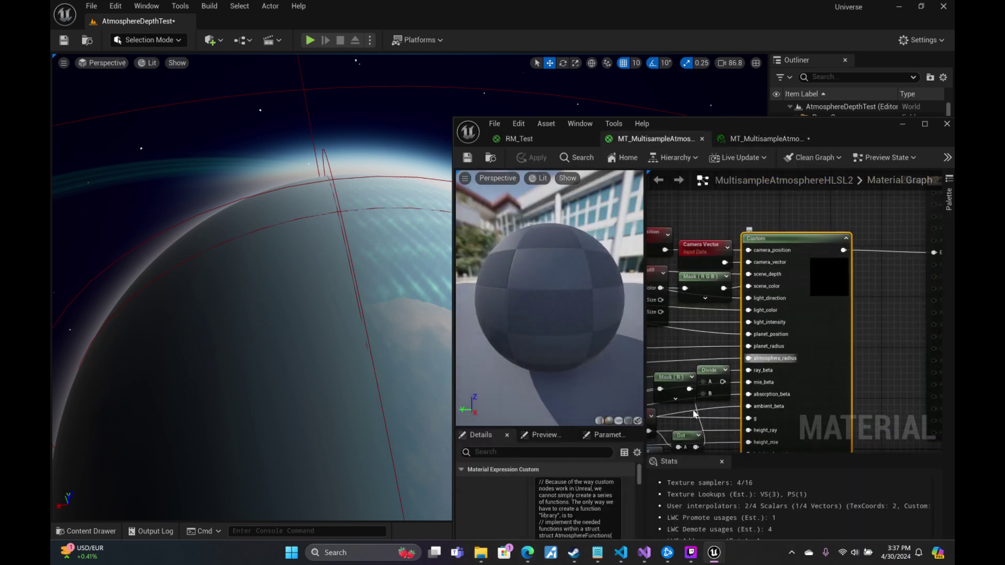
right_drag(711, 342, 822, 190)
right_drag(889, 223, 777, 288)
Filter the main material node's details by "blenda" and enlarge the details area to check the Post Process Material blend settings.
click(754, 297)
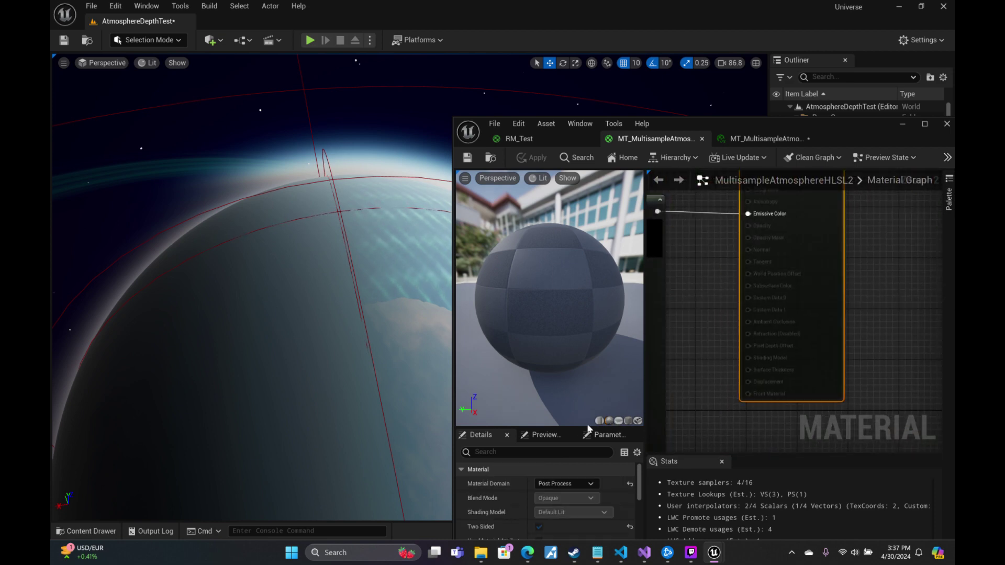
click(539, 451)
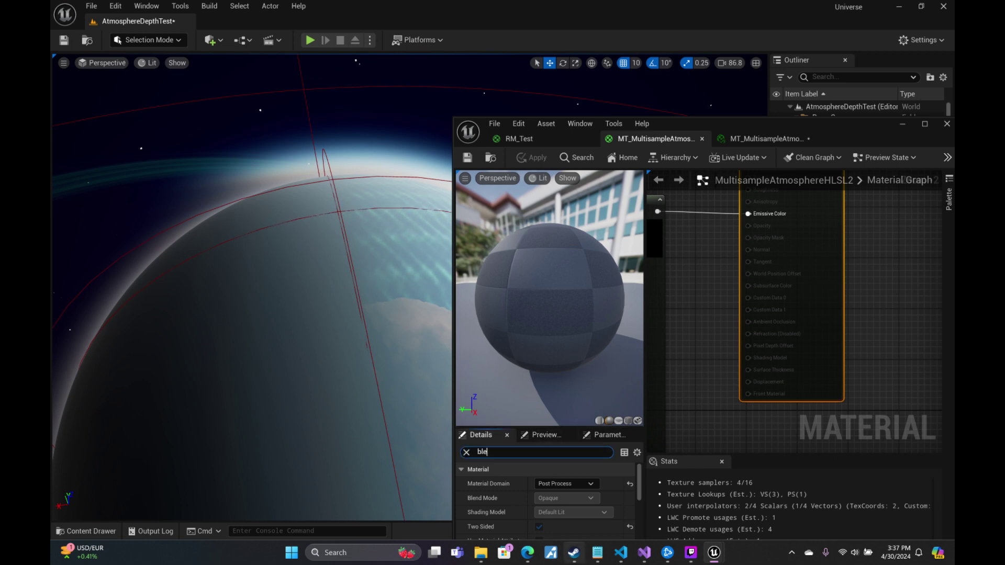
click(571, 427)
drag(575, 365, 575, 338)
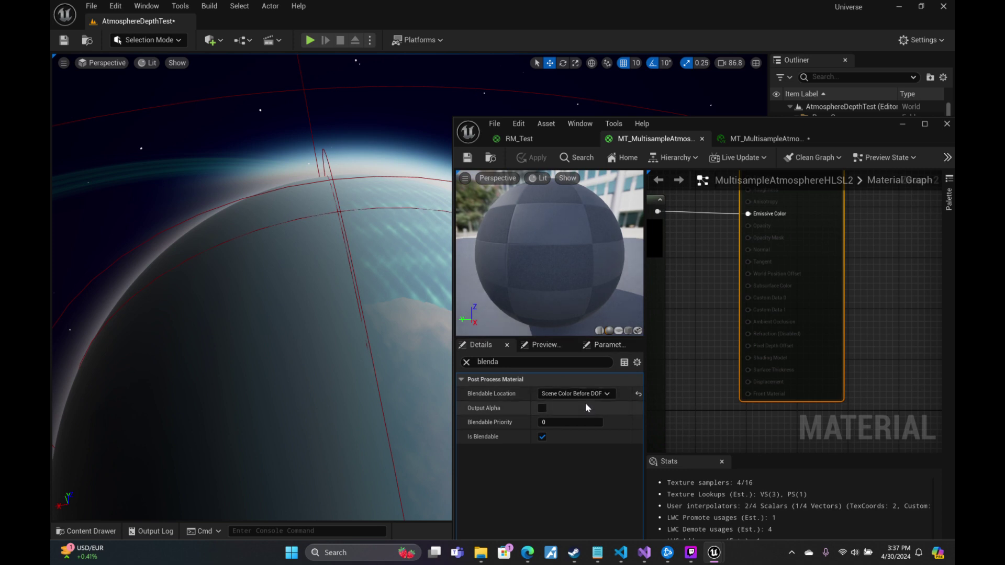
click(582, 422)
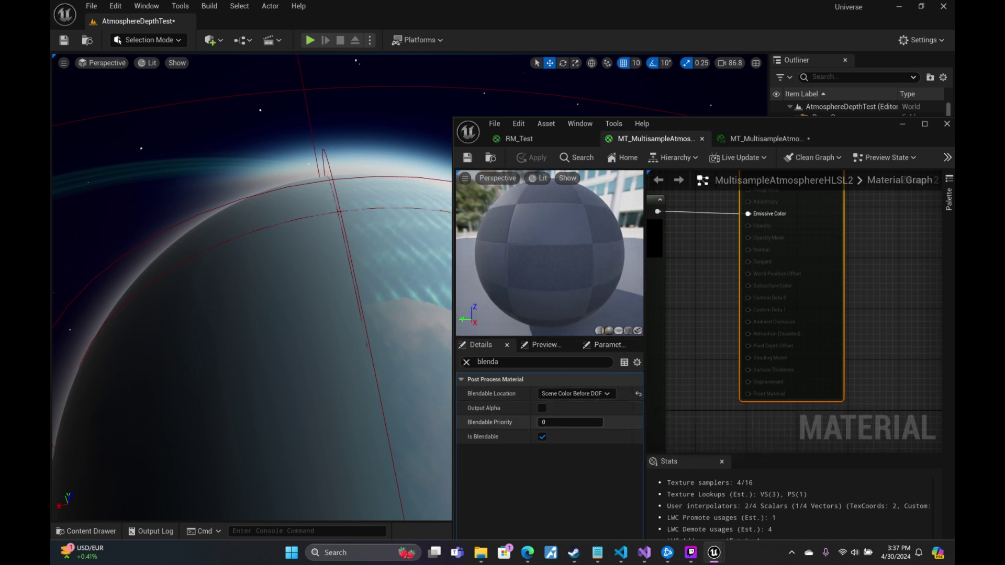
Try Blendable Priority values of -1, 1 and 1000 on the parent material, saving the material after each.
text(-1)
key(Return)
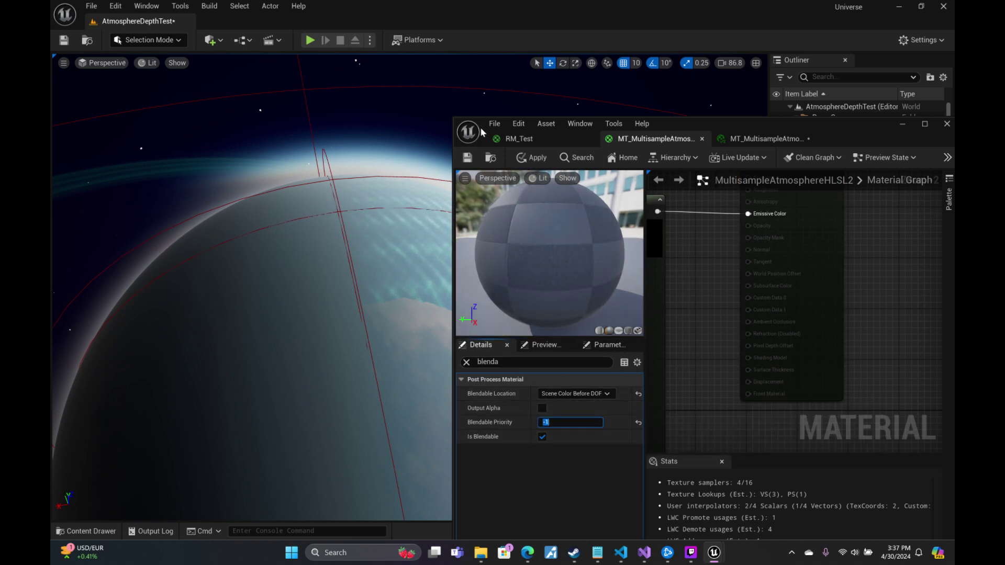
click(468, 157)
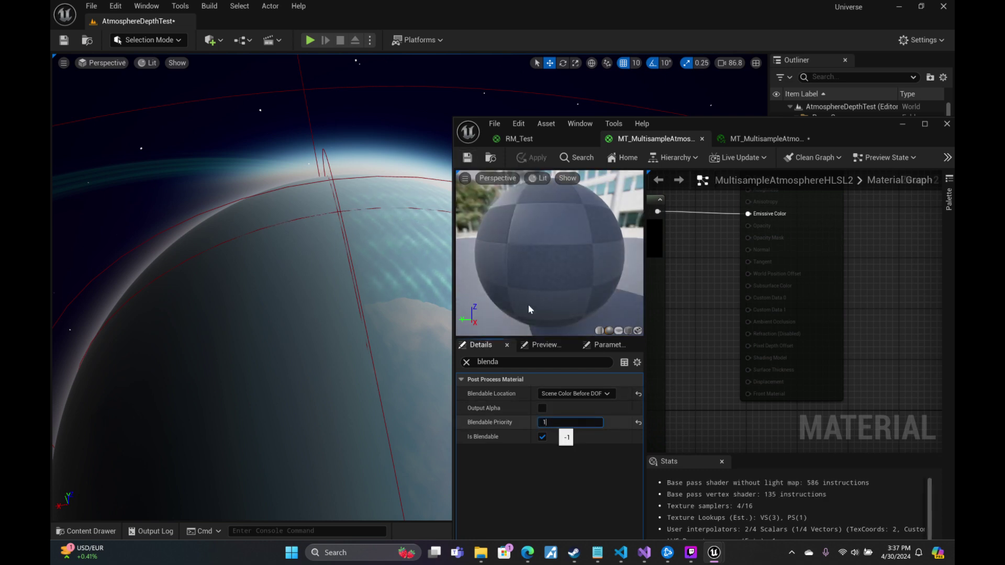
key(Return)
key(ctrl+s)
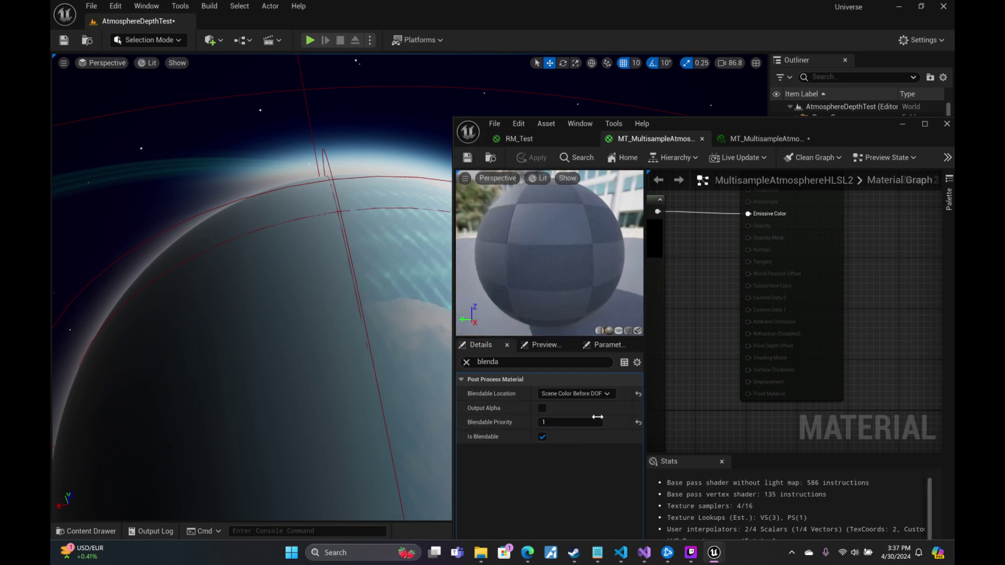
click(575, 421)
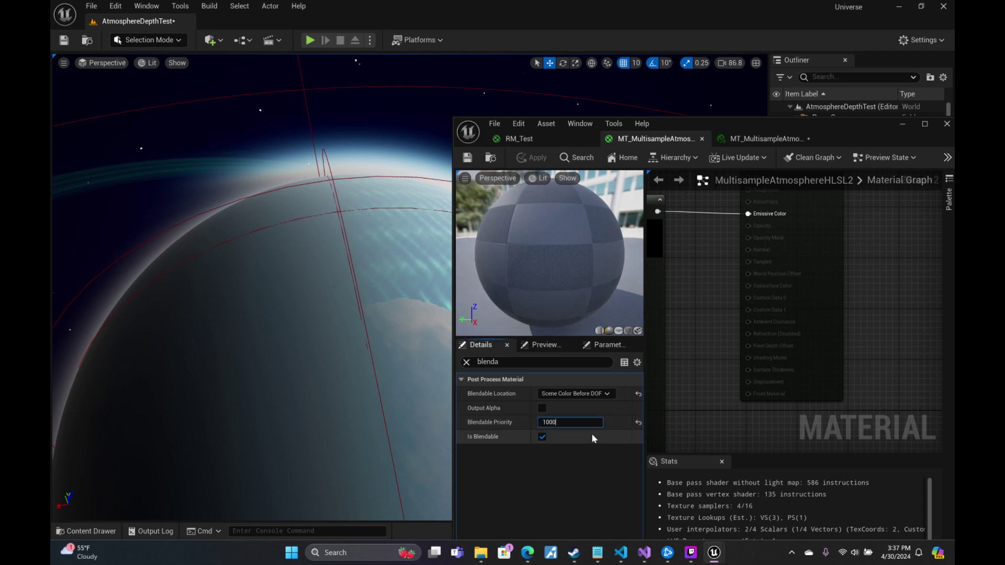
text(1000)
key(Return)
click(468, 159)
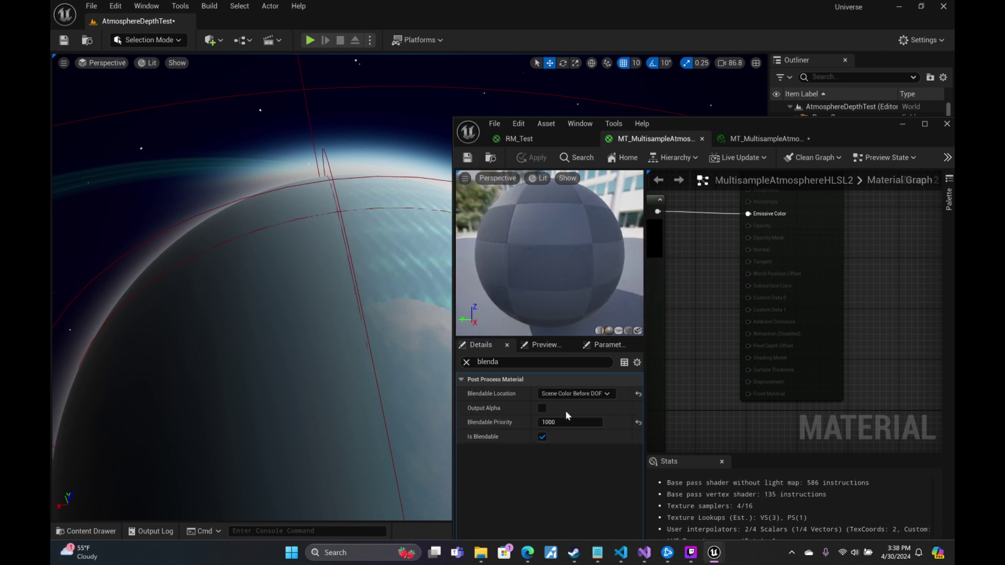
Turn off Is Blendable, set the Blendable Location to Scene Color After DOF, and save the material.
click(543, 437)
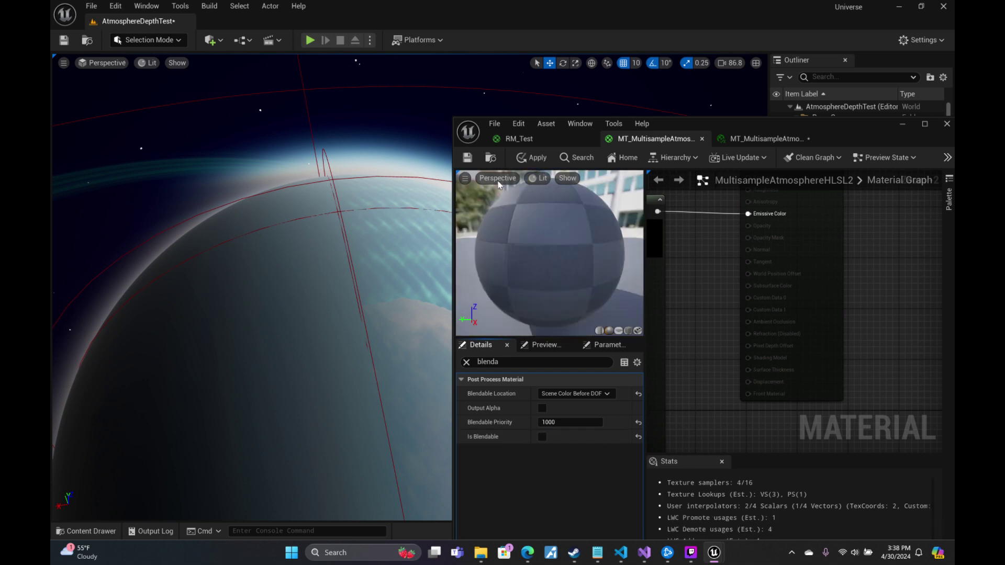
click(467, 157)
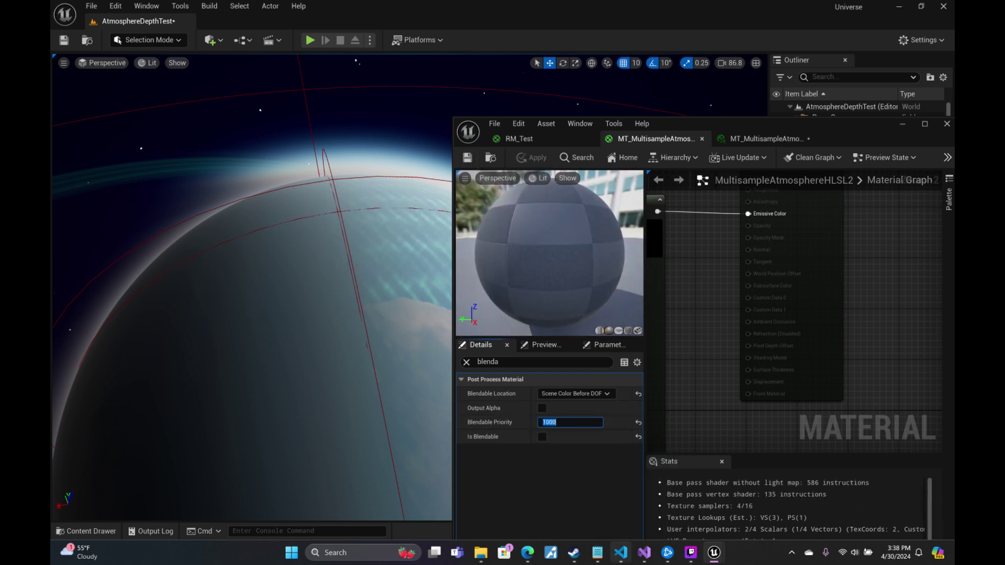
click(593, 393)
click(580, 413)
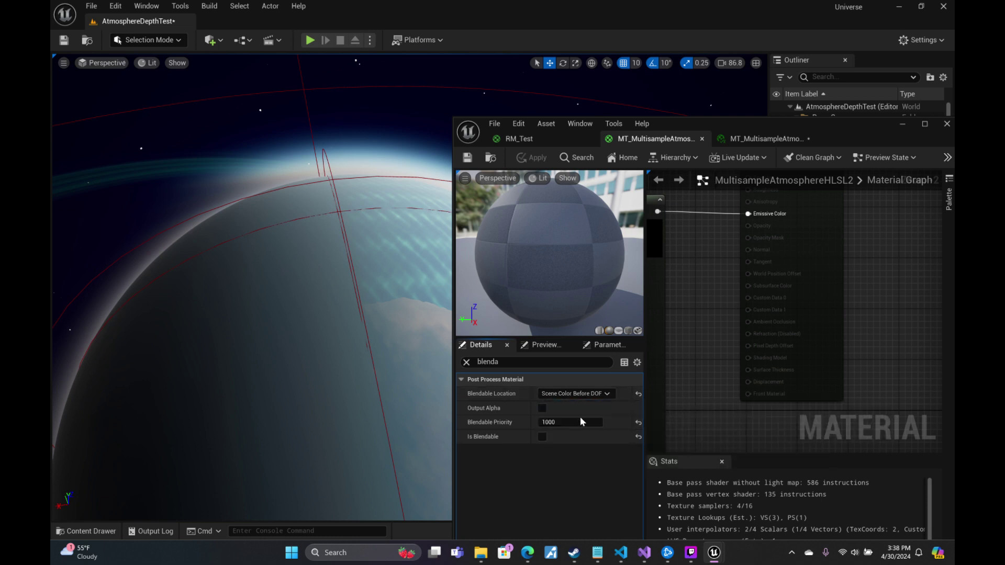
click(468, 158)
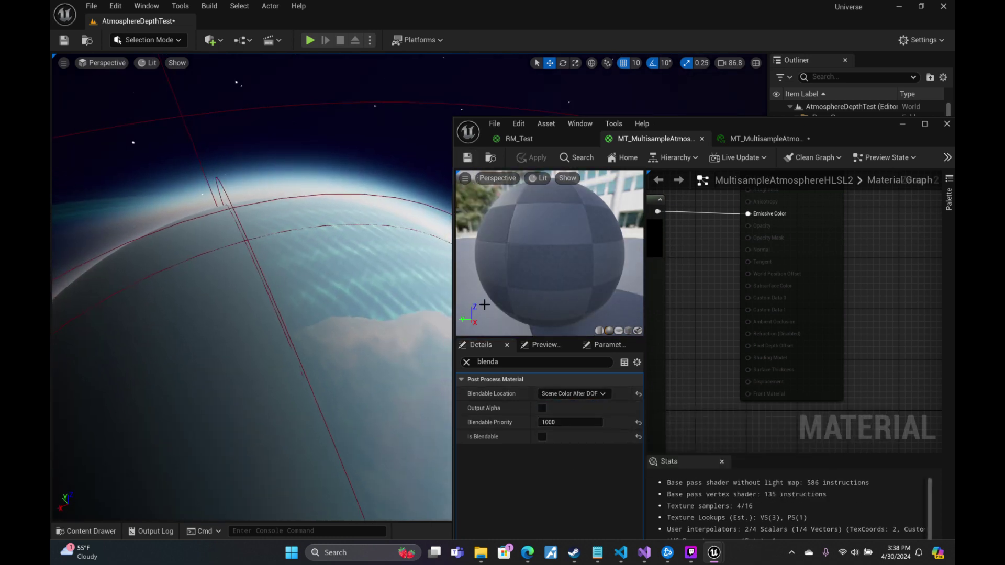
Try Translucency After DOF as the Blendable Location, save the material, and check the planet's clouds in the level.
click(596, 393)
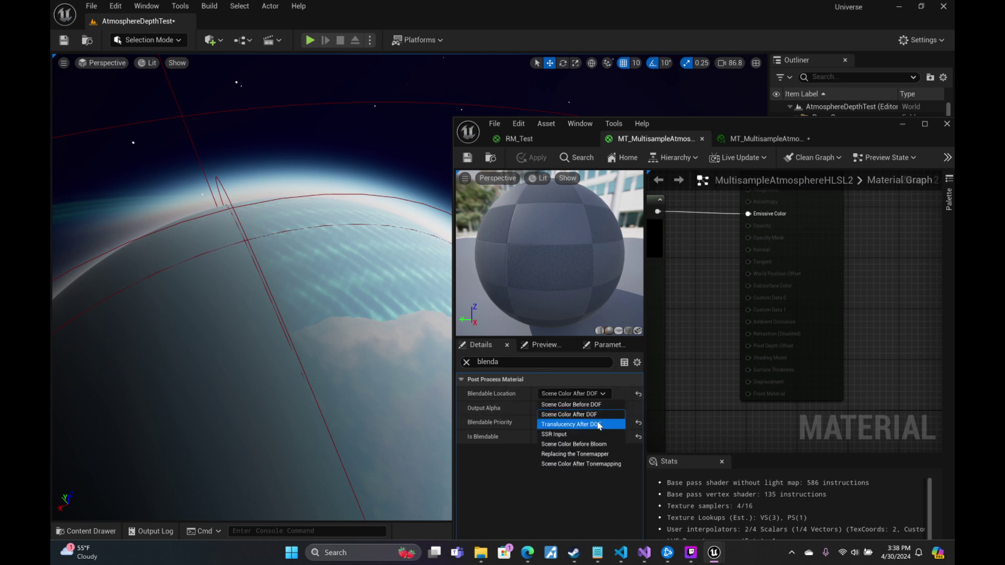
click(607, 418)
right_drag(413, 139, 418, 168)
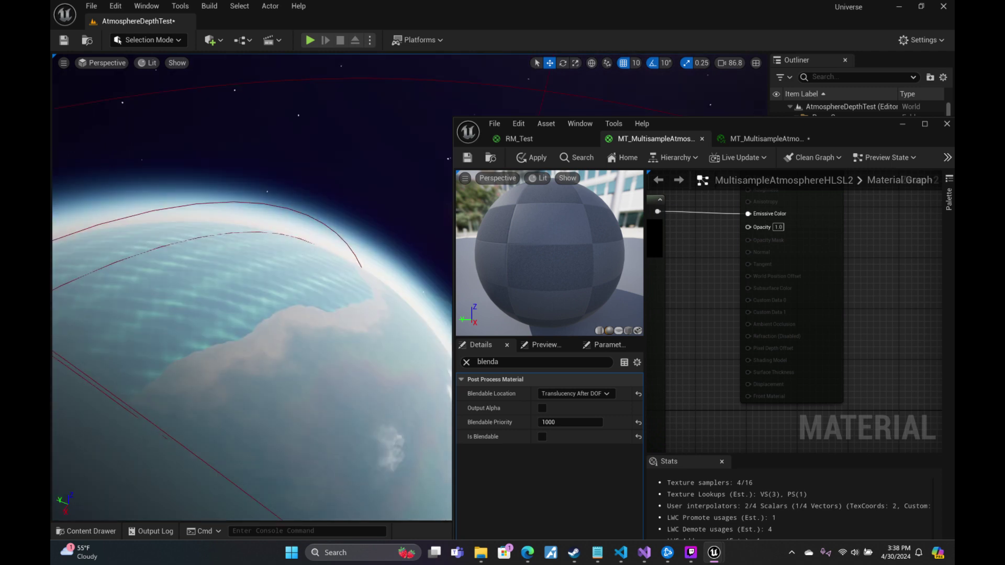
click(468, 157)
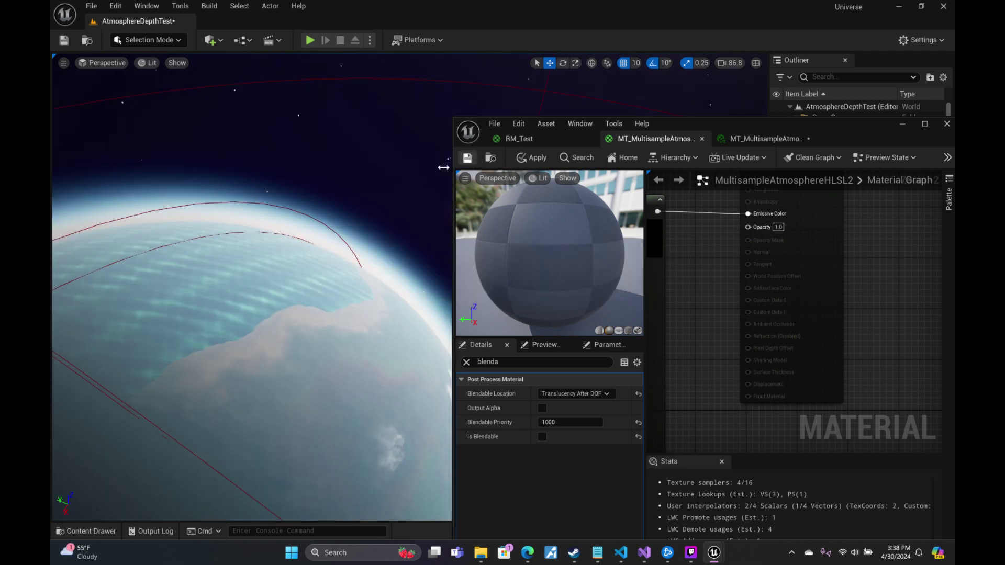
right_drag(440, 163, 439, 210)
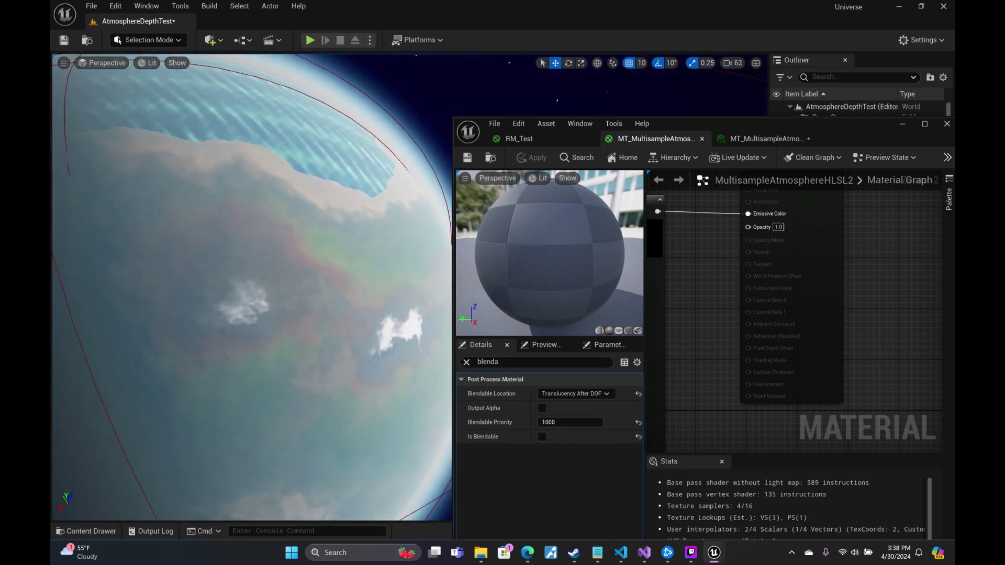
Set the Blendable Priority to -1 and save the material.
click(569, 423)
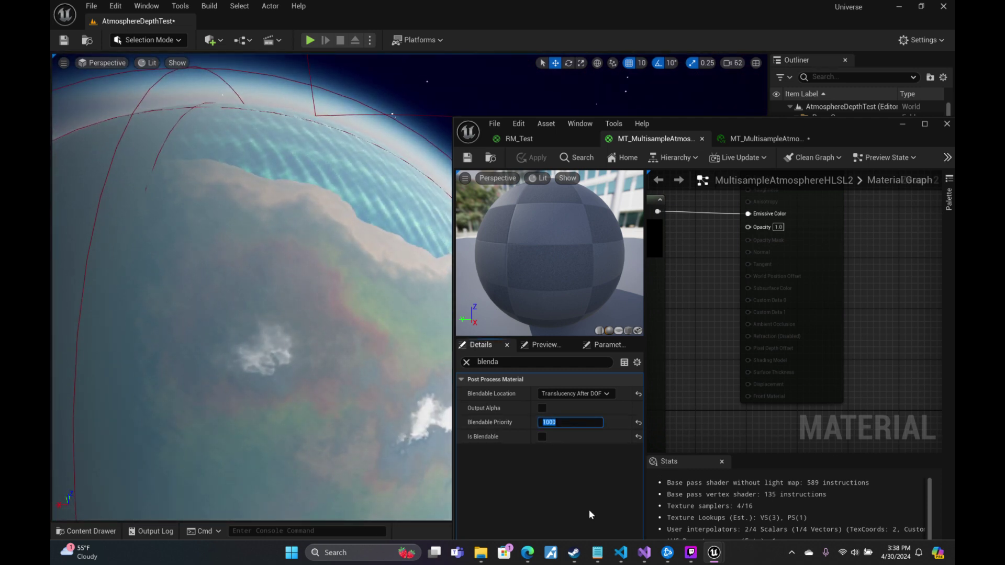
text(-1)
key(Return)
click(469, 158)
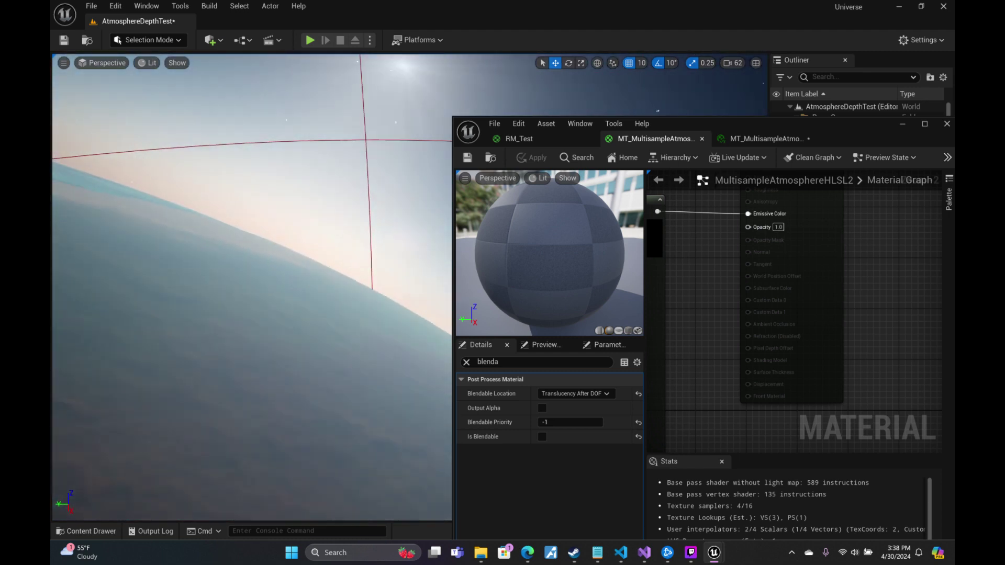
Set the Blendable Location back to Scene Color After DOF, save the material, and check the atmosphere from near the surface.
scroll(252, 287, down, 3)
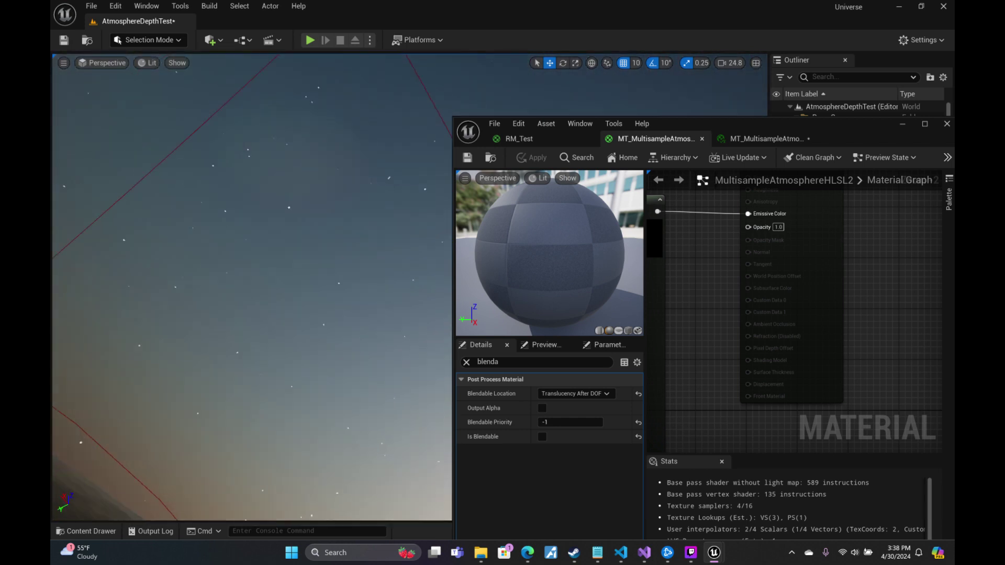
right_drag(697, 79, 697, 79)
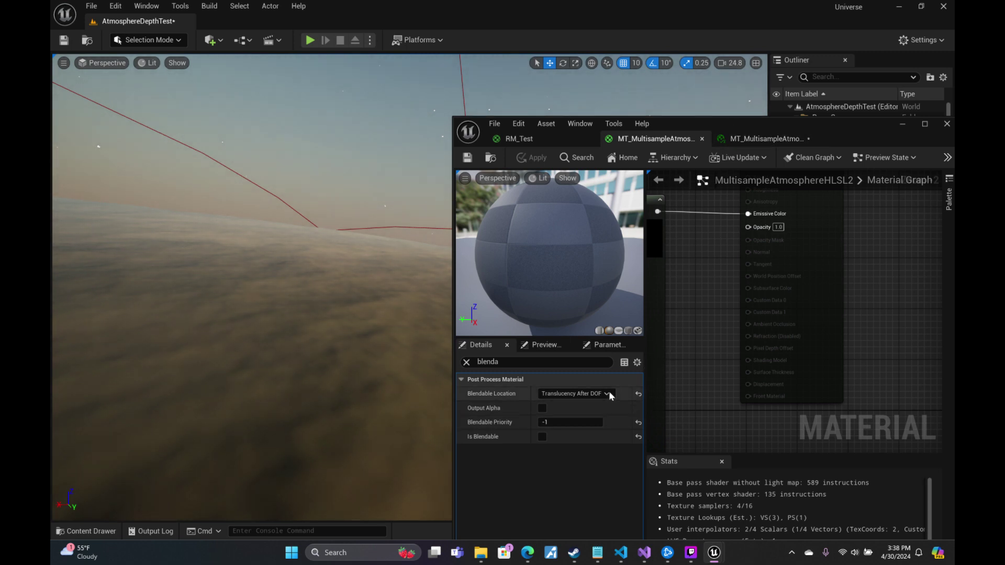
click(607, 394)
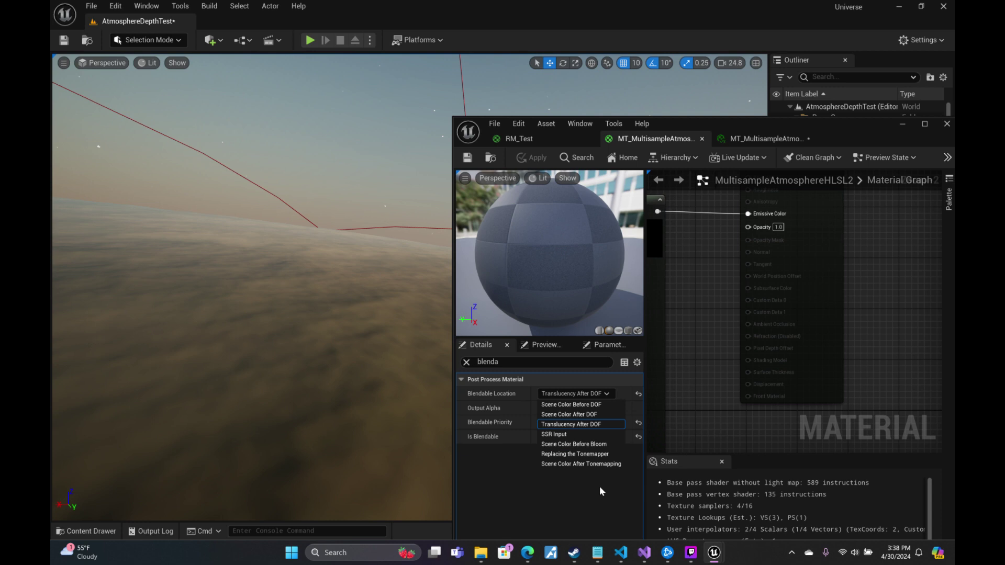
click(599, 415)
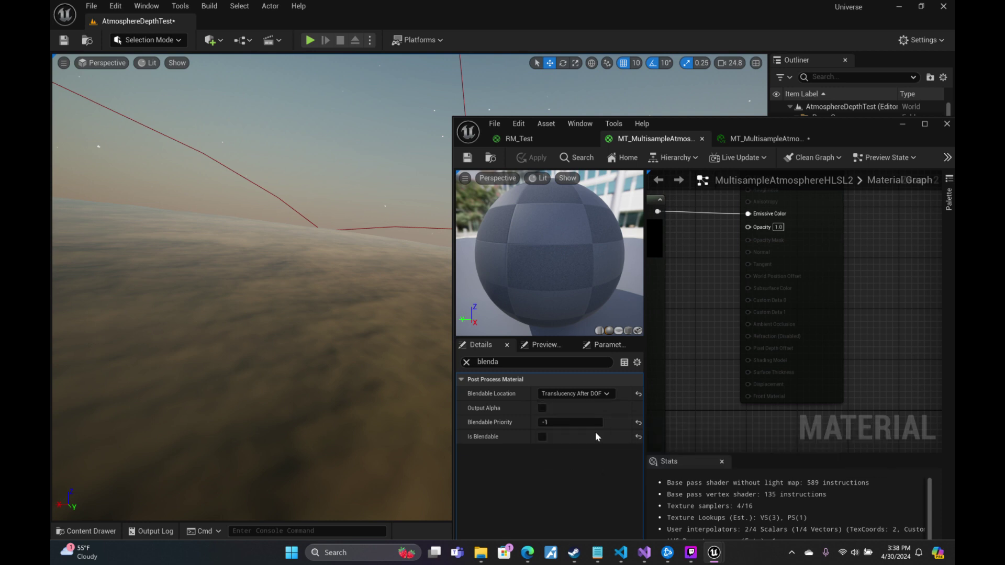
click(470, 159)
right_drag(392, 195, 523, 199)
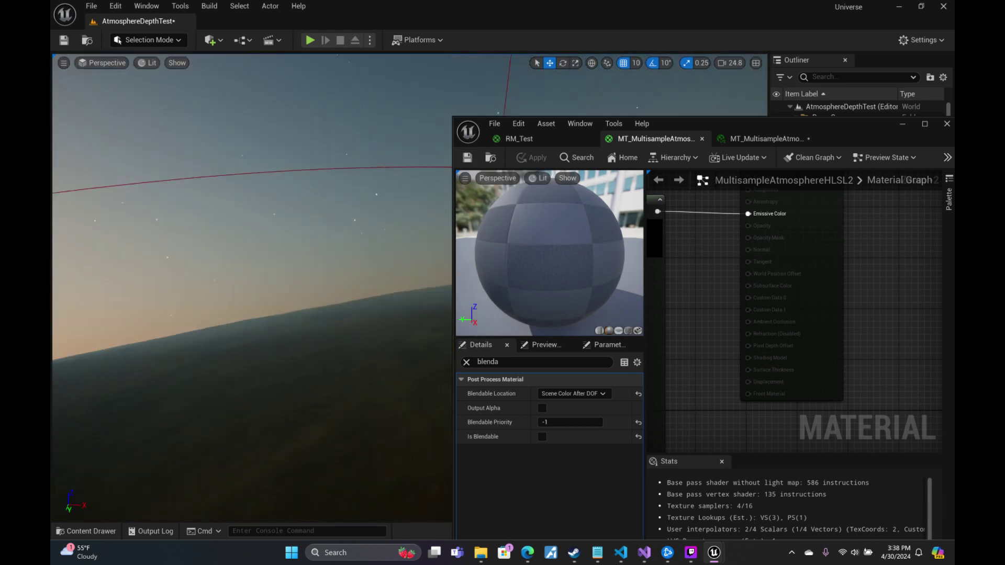
Minimize the material editor and hide the Sphere actor that forms the planet's ocean.
right_drag(251, 288, 308, 340)
scroll(303, 298, up, 5)
key(s)
scroll(309, 308, up, 8)
click(902, 124)
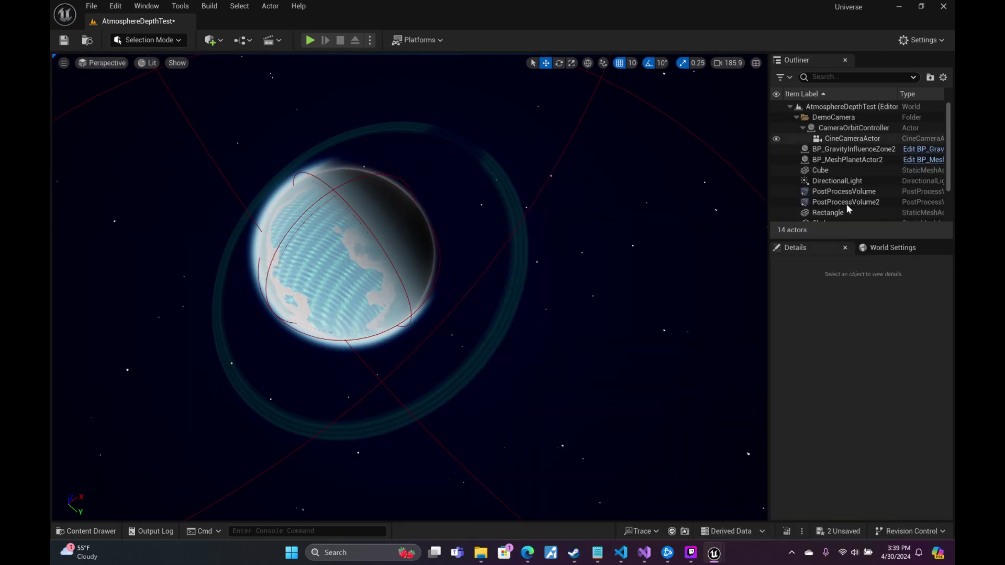
scroll(846, 192, down, 2)
click(809, 195)
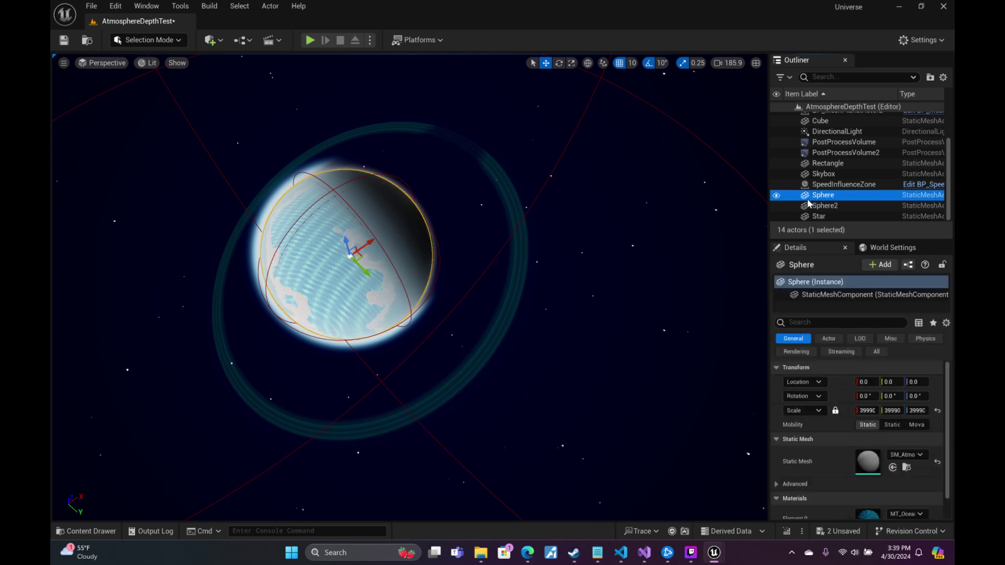
click(776, 195)
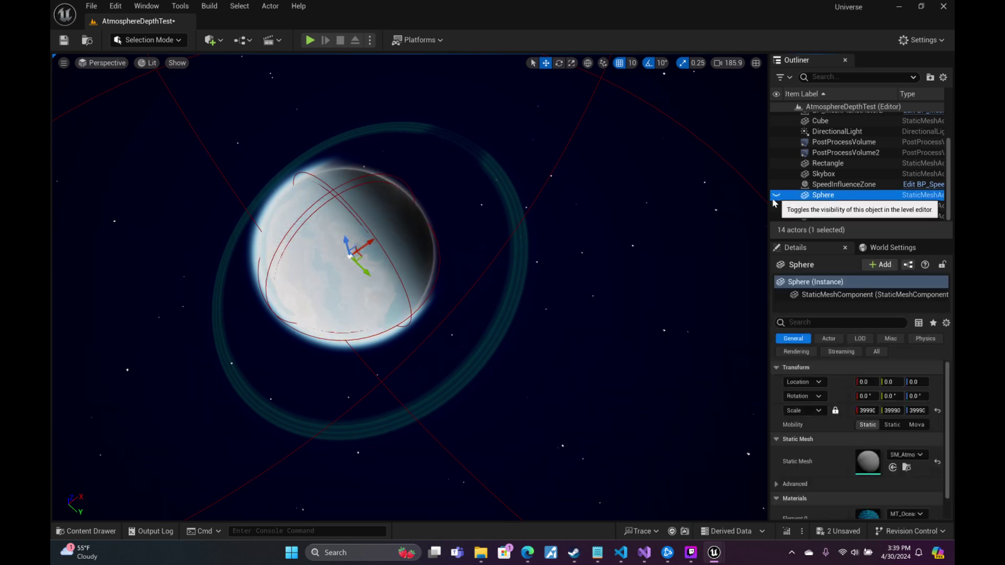
Fly in toward the planet to inspect its surface without the ocean sphere.
key(w)
right_drag(409, 288, 246, 152)
key(w)
scroll(382, 199, down, 5)
key(w)
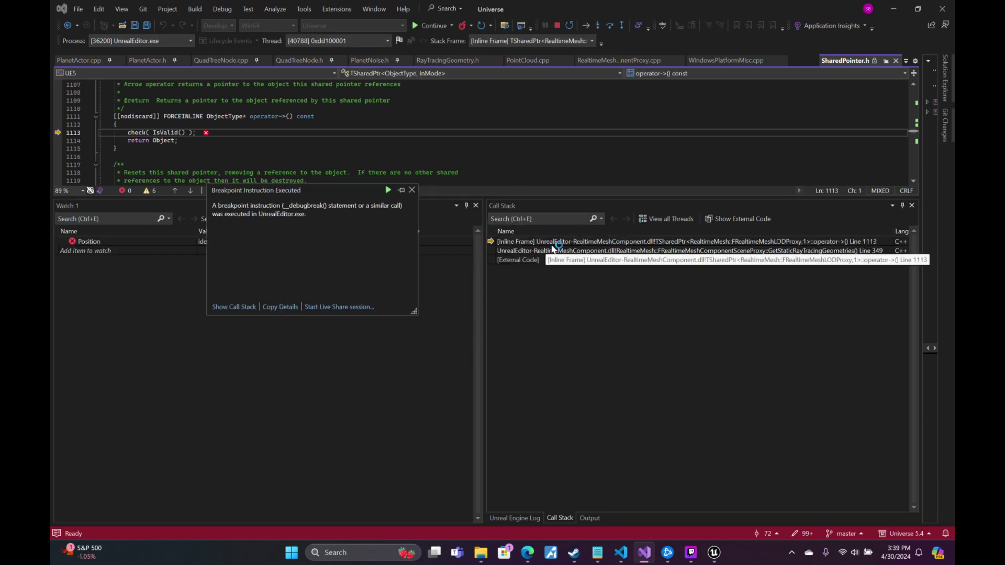
In Visual Studio, examine the call stack frame for GetStaticRayTracingGeometries at line 349 and its source code.
click(544, 242)
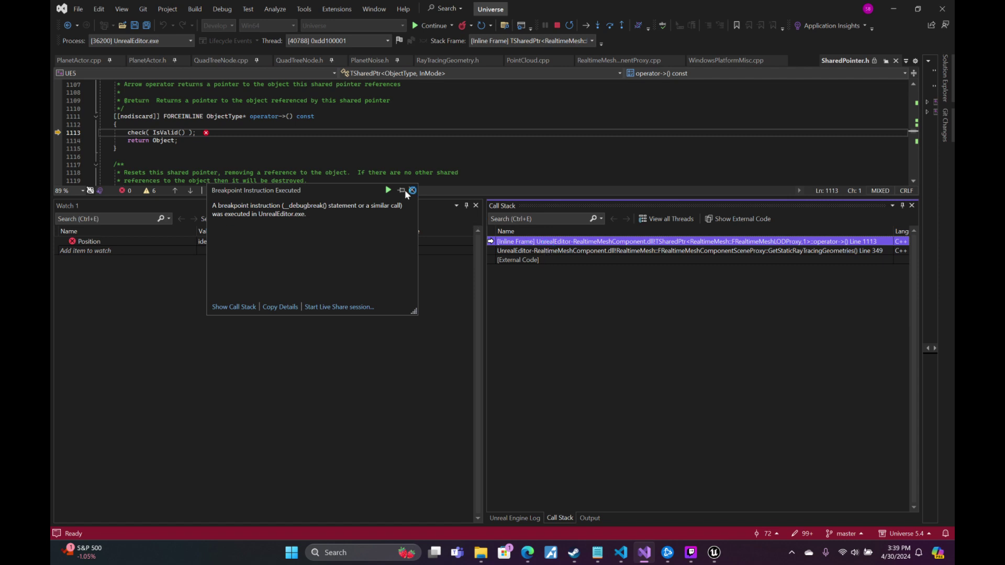
double_click(569, 252)
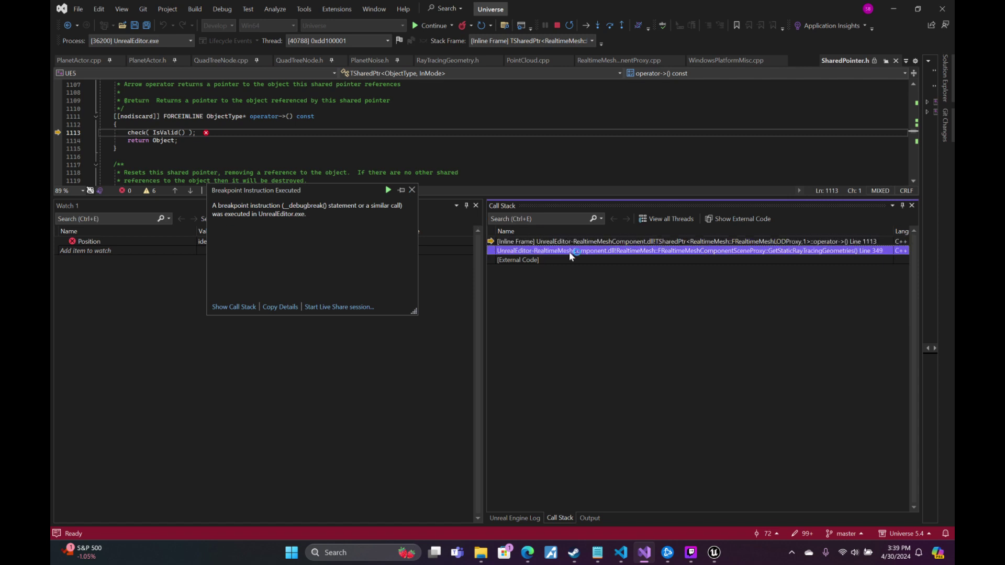
click(308, 132)
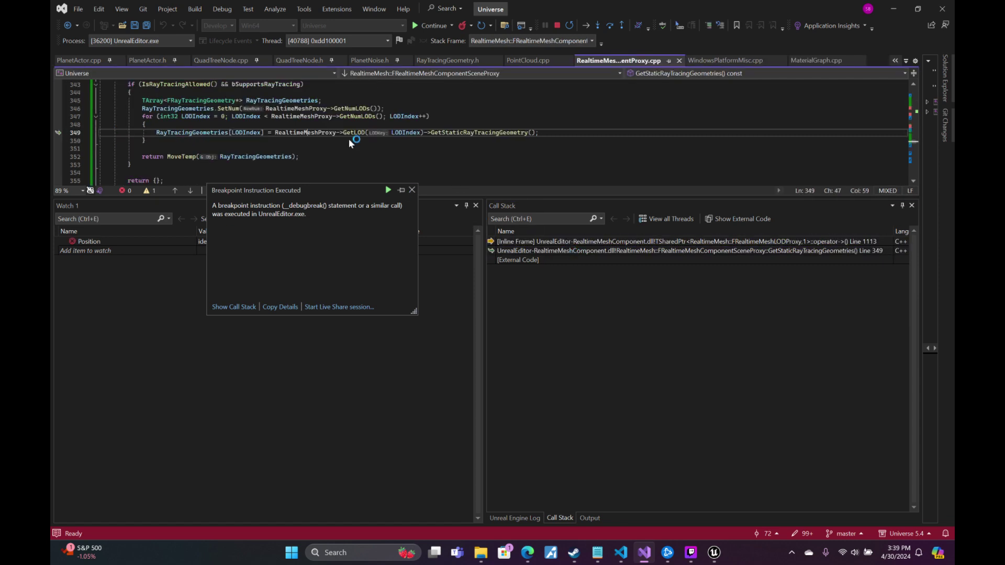
mouse_move(348, 136)
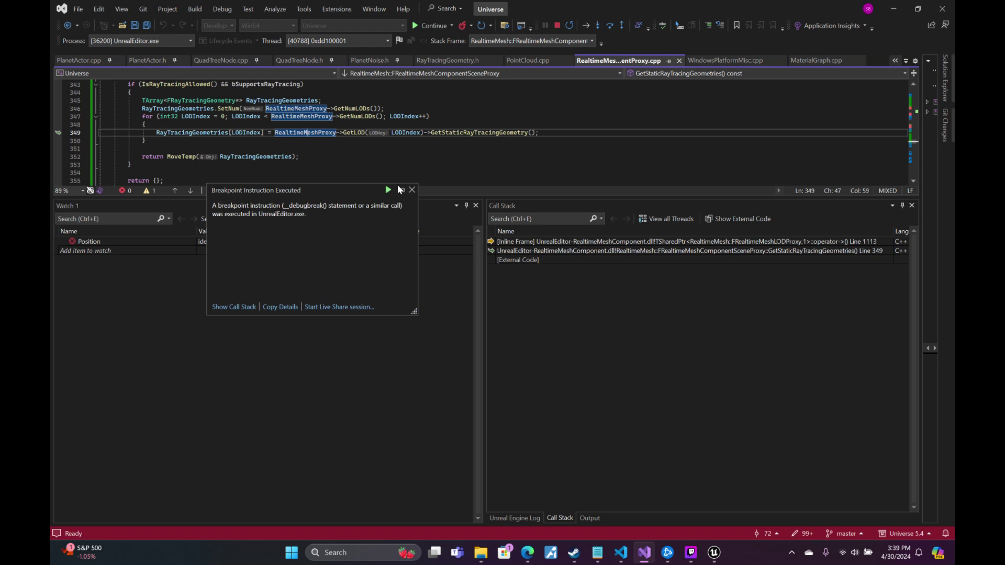
scroll(481, 132, up, 1)
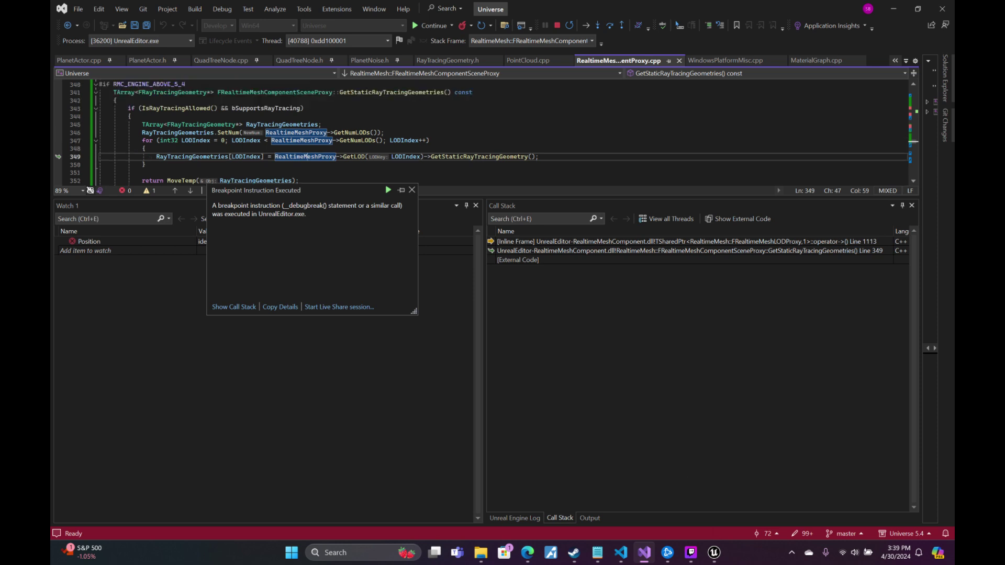
Try to bring up the Unreal Editor window, and continue execution of the halted debug session.
click(714, 552)
click(707, 509)
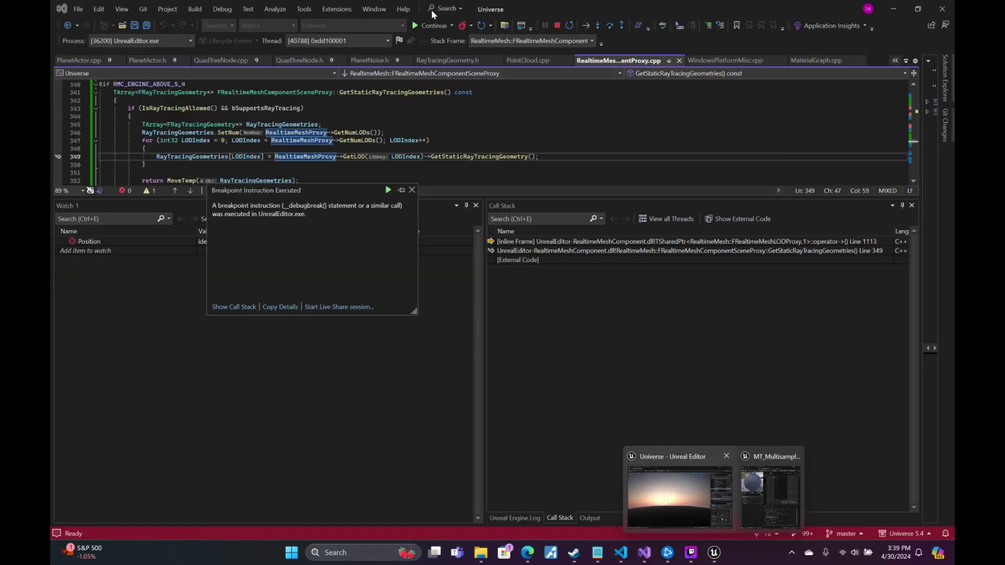
click(423, 26)
click(423, 26)
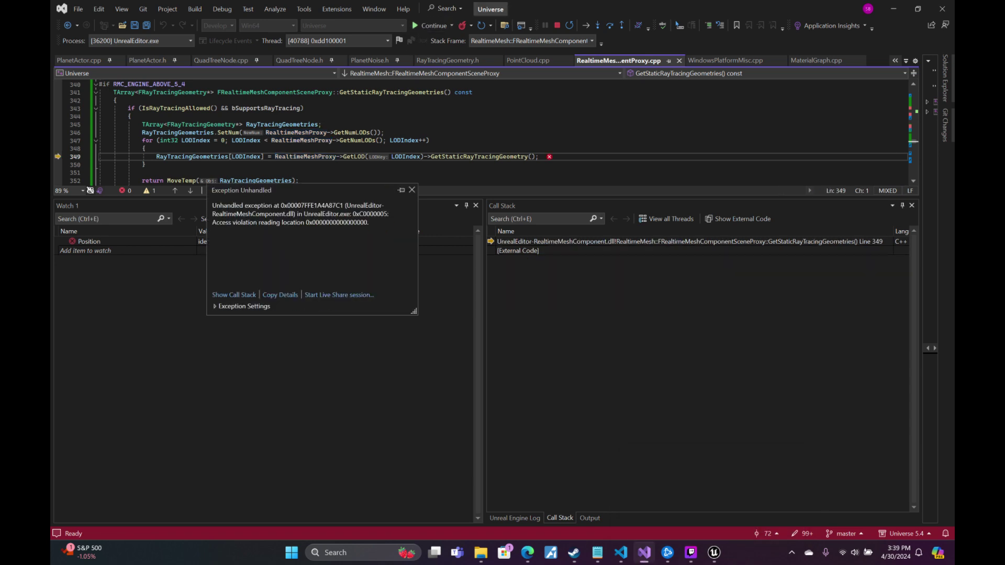
Examine the uses of RayTracingGeometries and RealtimeMeshProxy on lines 345 to 349 of GetStaticRayTracingGeometries.
click(267, 124)
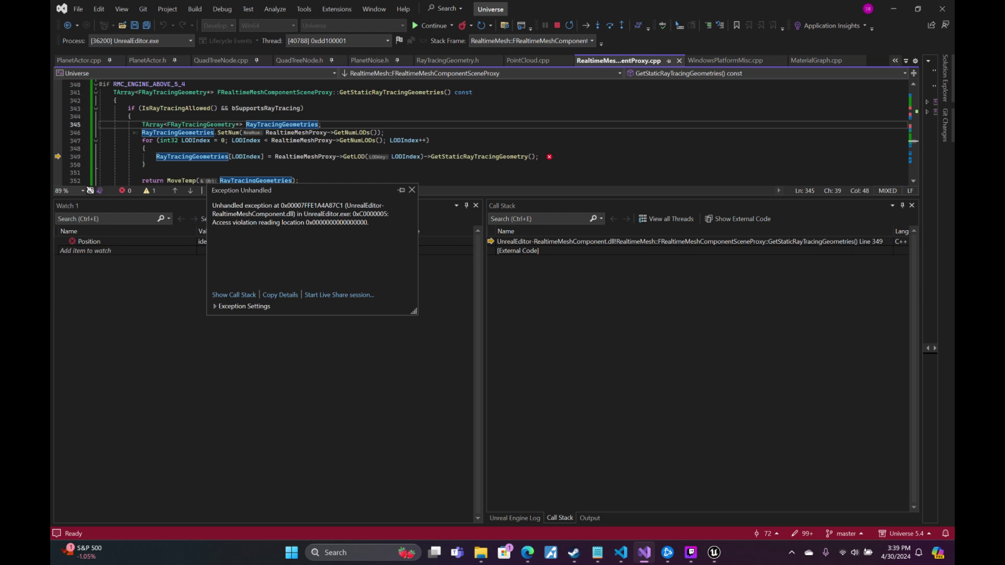
click(210, 132)
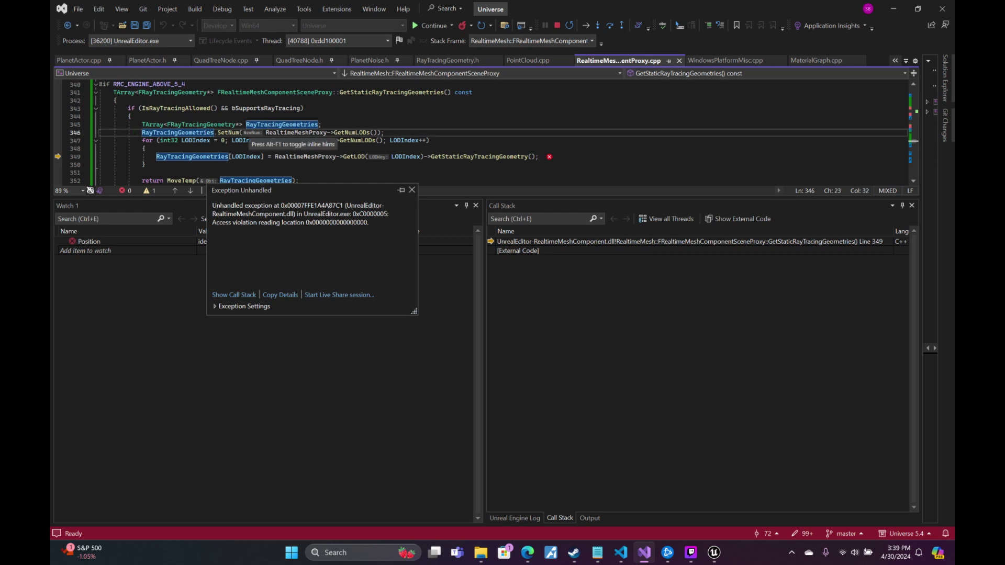
click(297, 140)
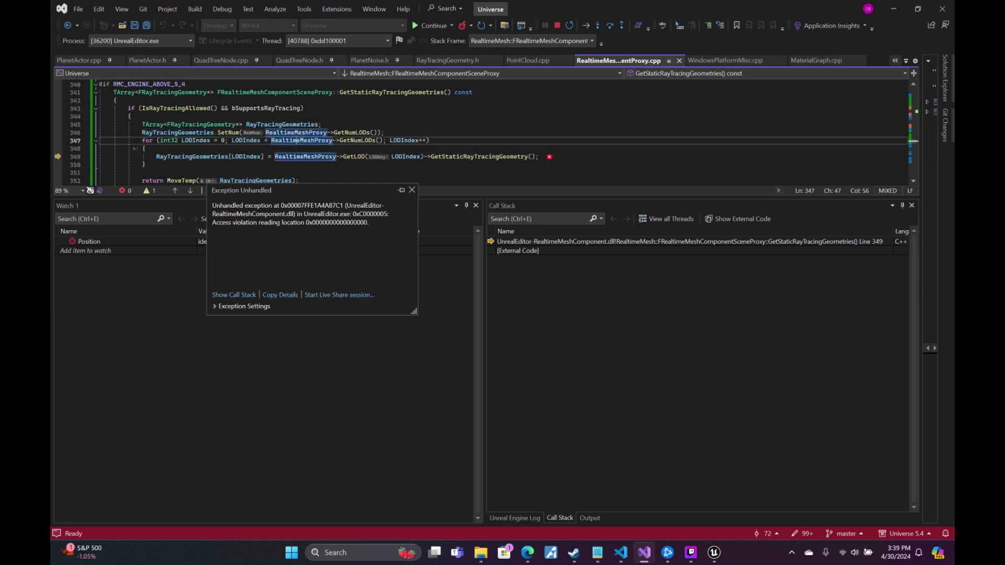
click(311, 157)
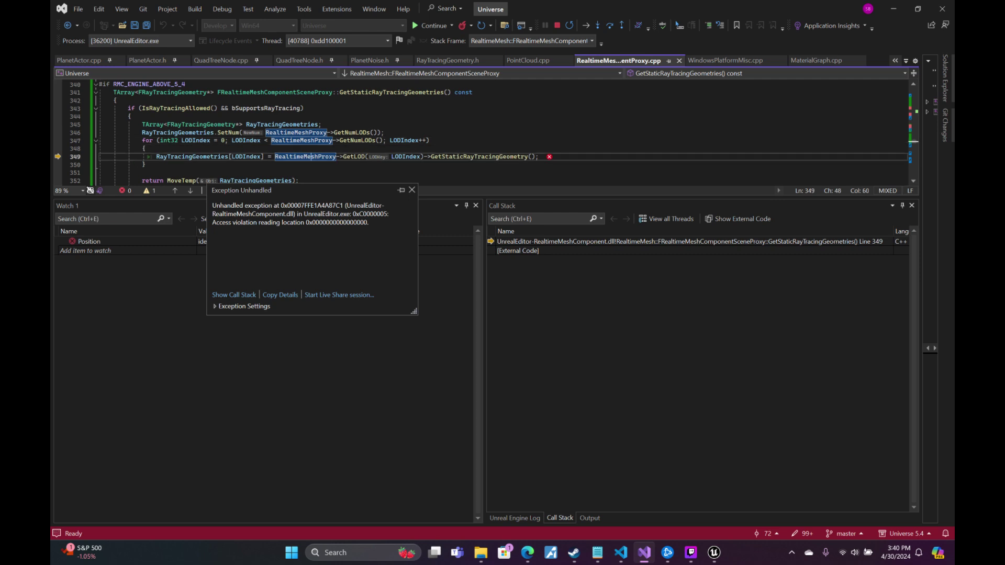
Above the crashing assignment in the GetStaticRayTracingGeometries loop, add the line "auto lod = RealtimeMeshProxy->GetLOD(LODIndex);".
key(Up)
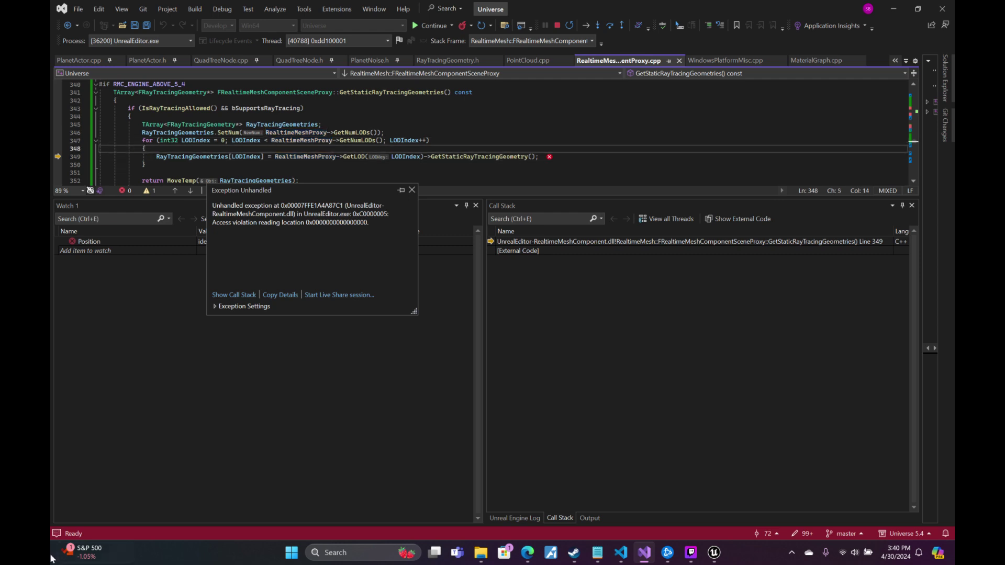
key(Return)
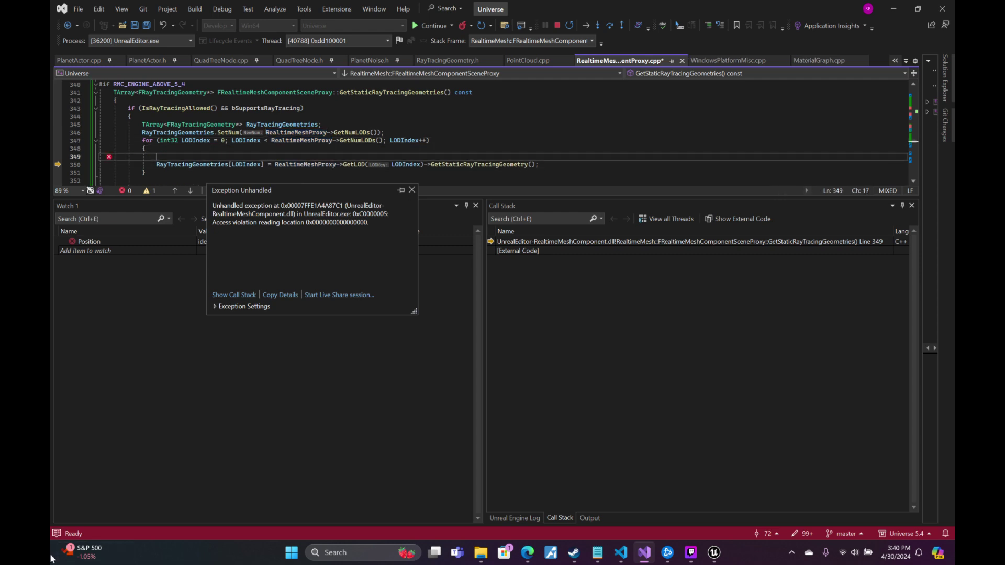
text(auto )
text(lof)
text( =)
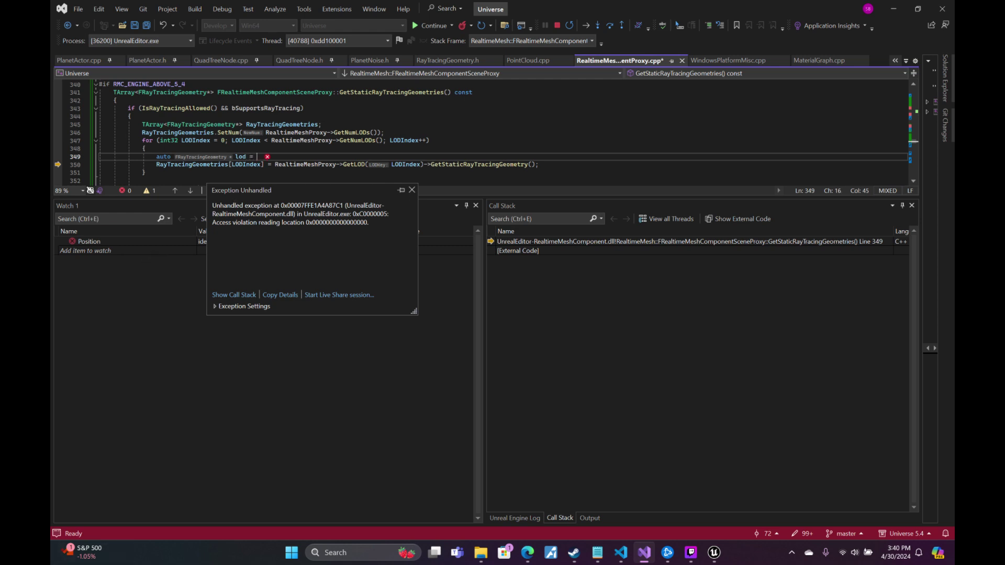
drag(275, 165, 424, 164)
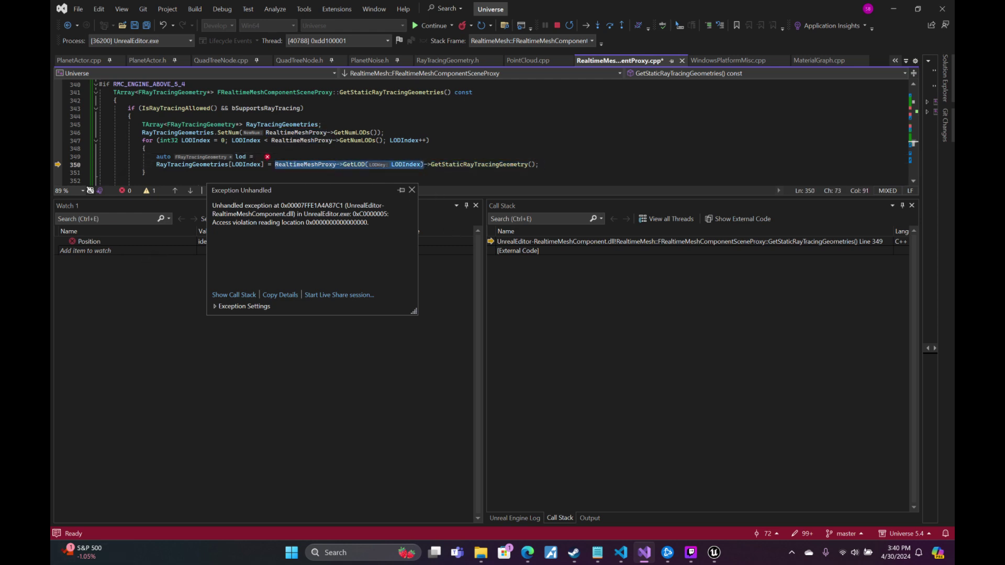
key(ctrl+c)
click(255, 157)
key(ctrl+v)
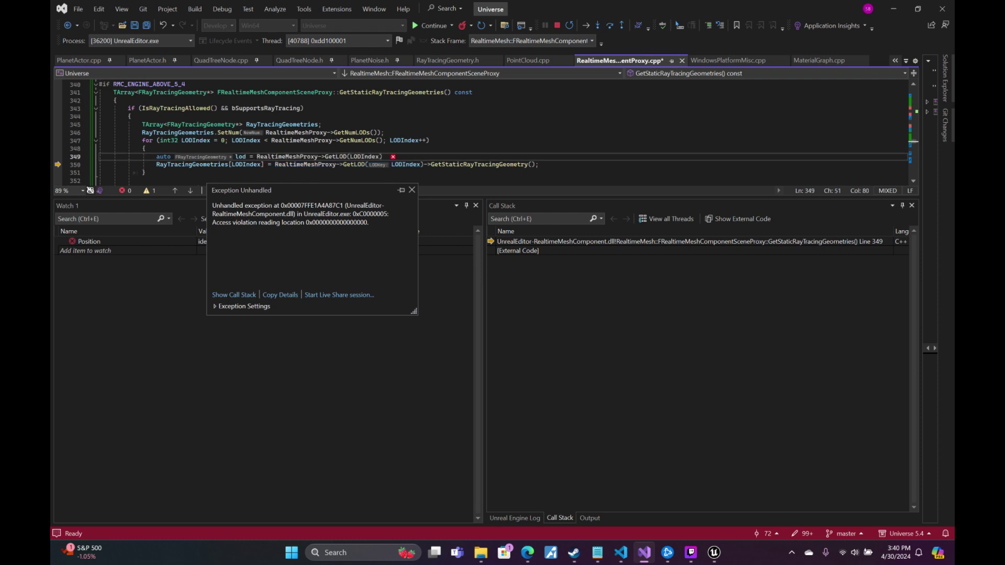
text(;)
Add an empty "if (lod) { }" block directly below the new lod declaration.
key(Return)
text(if(lo)
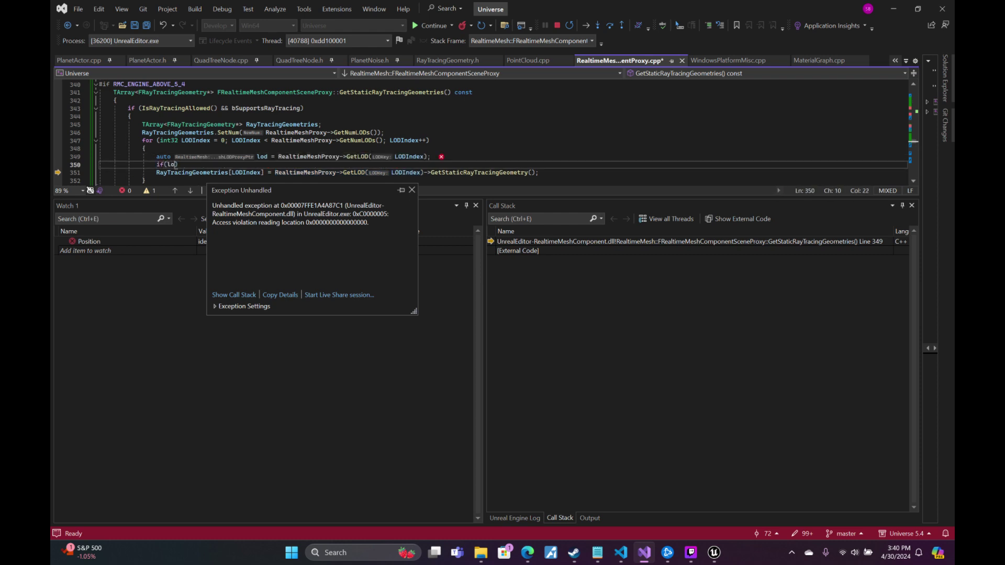
text(d){)
key(Return)
click(170, 173)
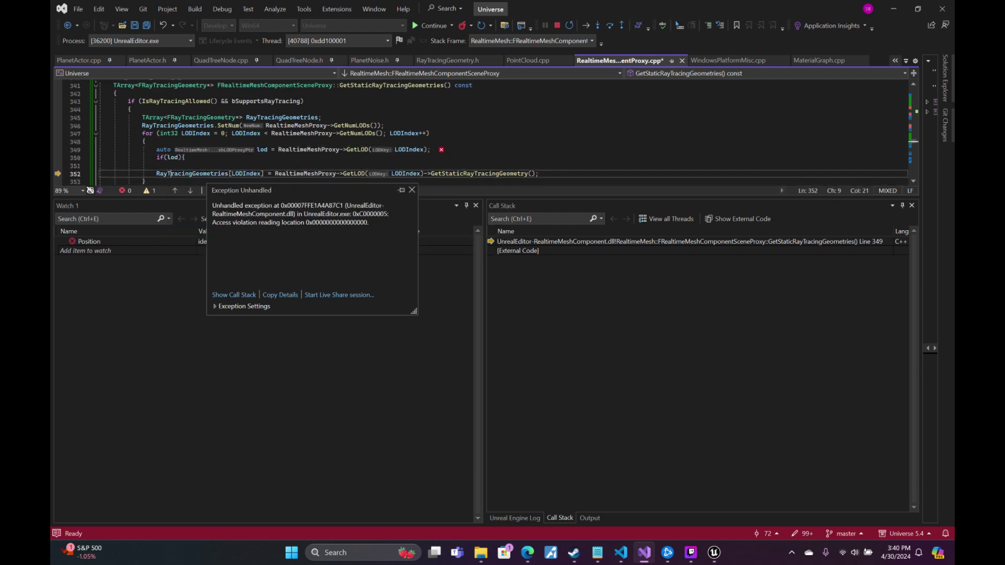
key(Up)
text(})
key(Down)
key(Down)
key(Down)
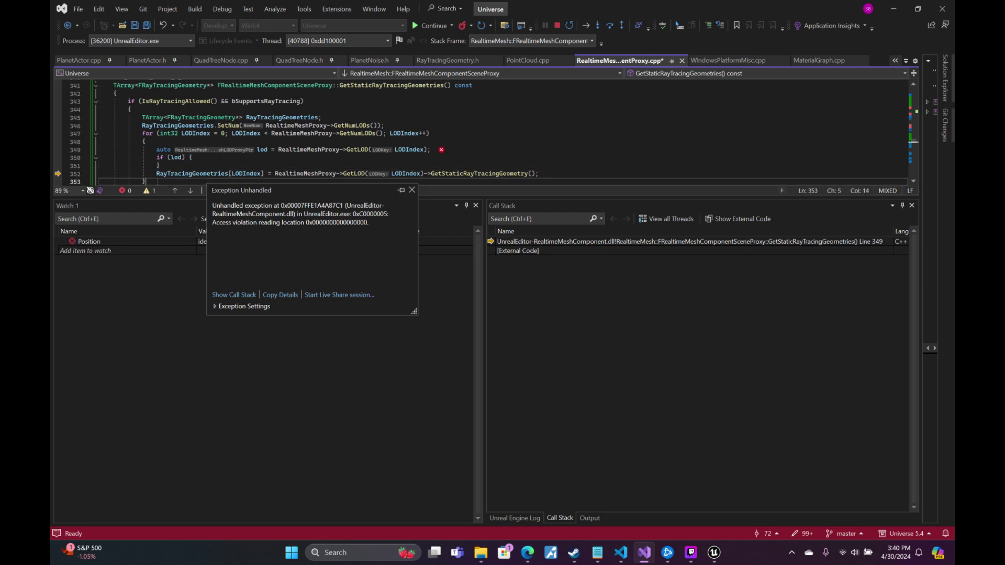
Move the RayTracingGeometries[LODIndex] assignment inside the if (lod) block and remove the blank line it leaves.
key(Up)
key(Up)
key(End)
key(shift+Home)
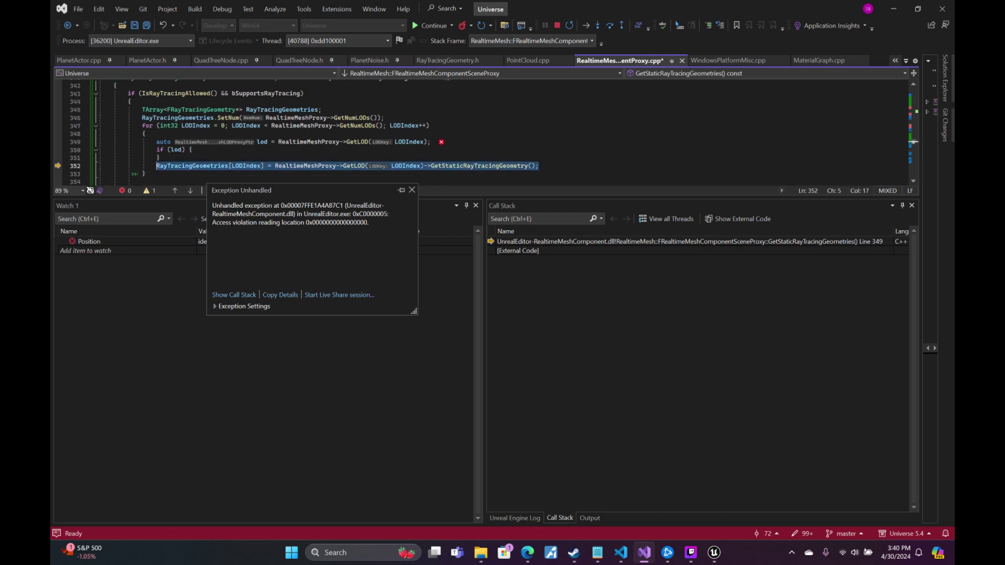
key(ctrl+x)
key(Up)
key(Down)
key(BackSpace)
key(BackSpace)
key(BackSpace)
key(BackSpace)
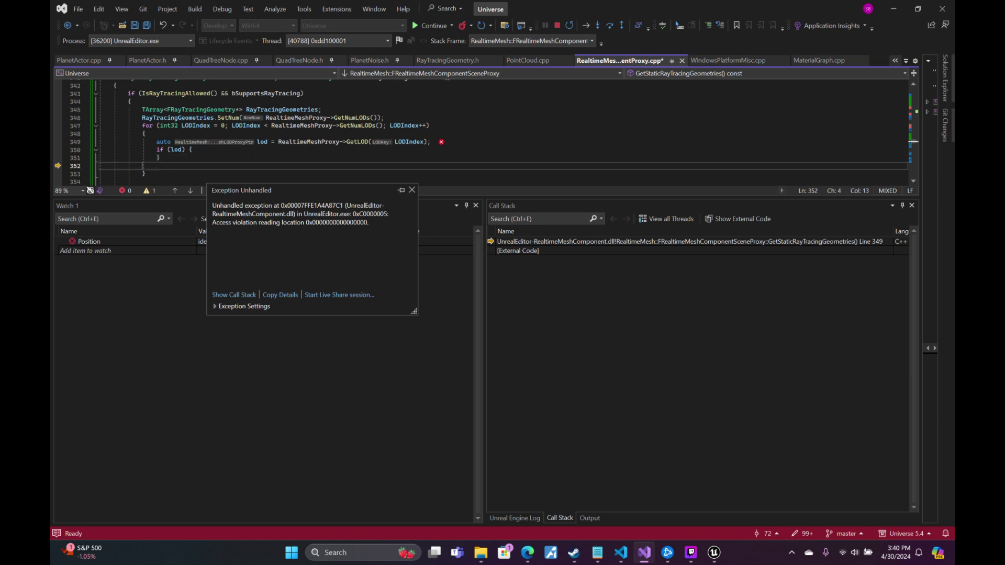
key(BackSpace)
key(Up)
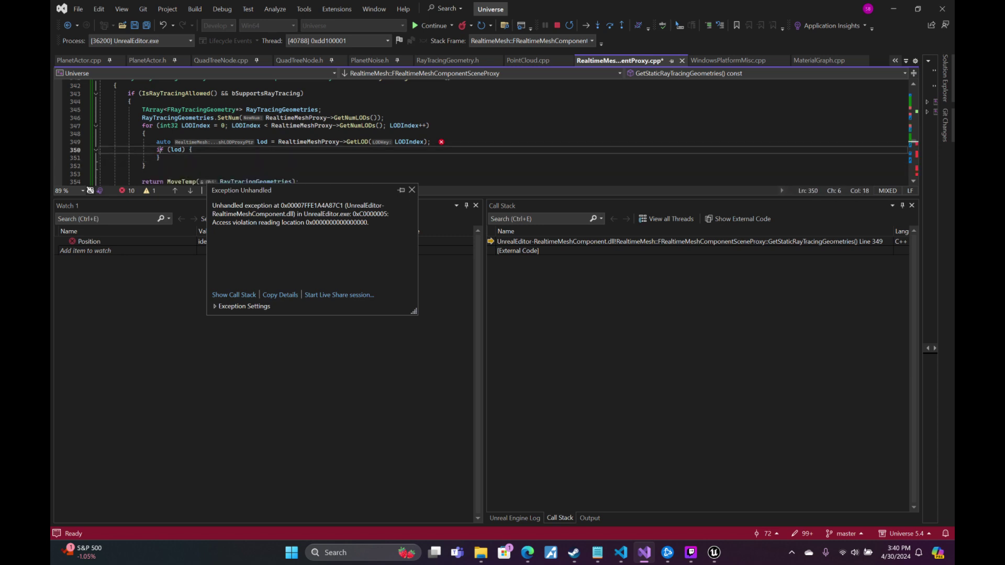
key(End)
key(Return)
key(ctrl+v)
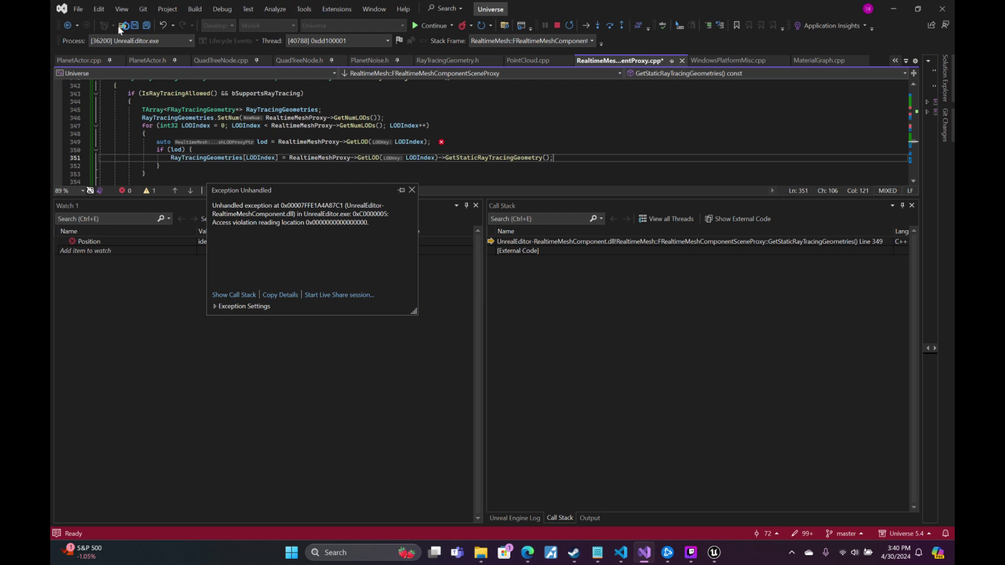
Save the source file, stop the halted debug session, and rebuild and launch the project with the local Windows debugger.
click(556, 25)
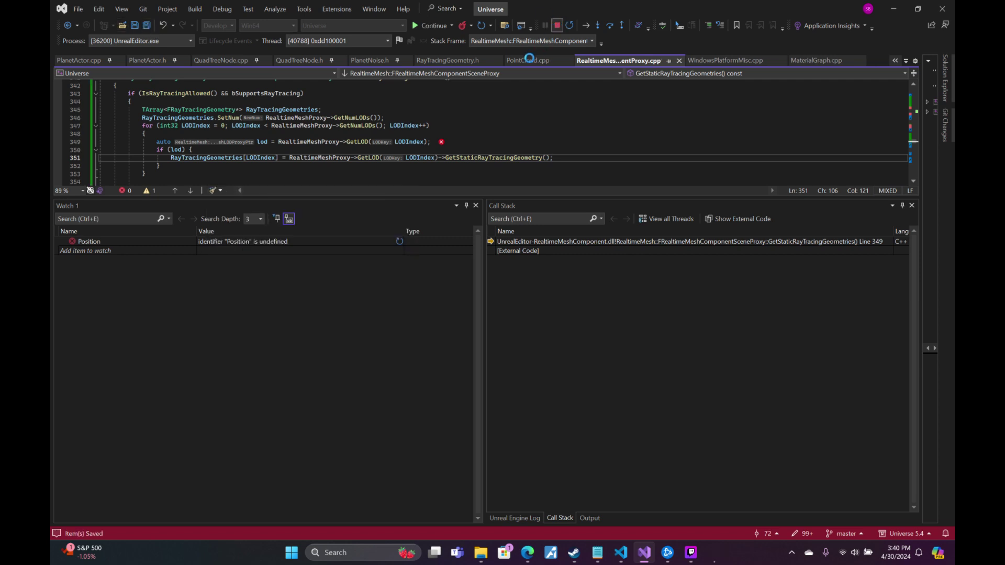
click(449, 26)
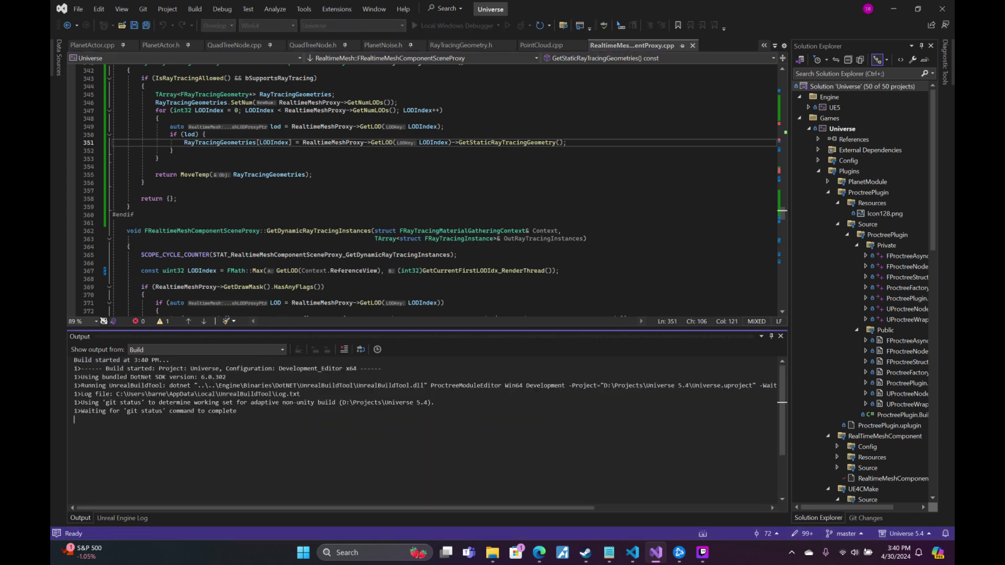
Check the live stream's status and chat in Twitch Studio, and minimize its window.
mouse_move(539, 552)
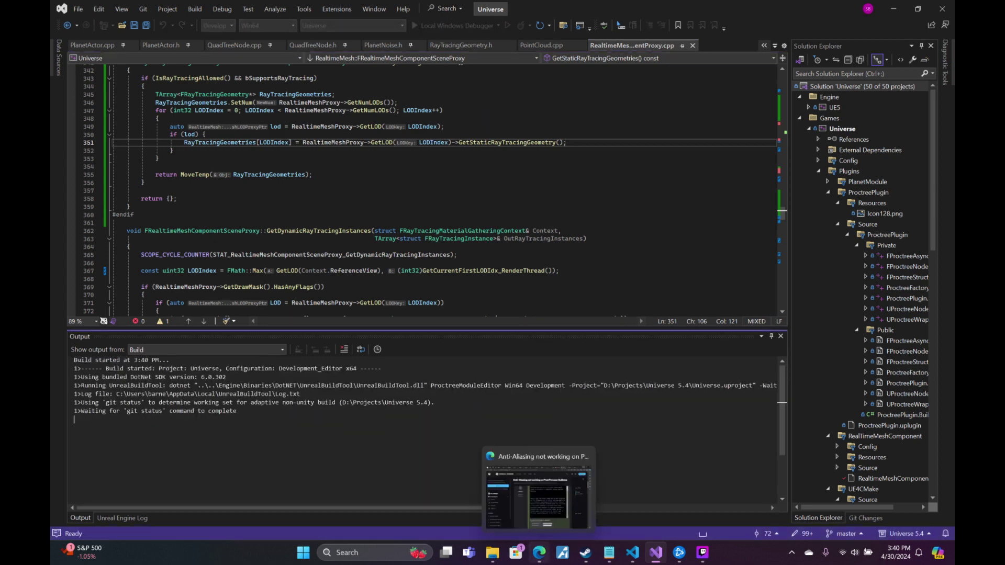
click(702, 552)
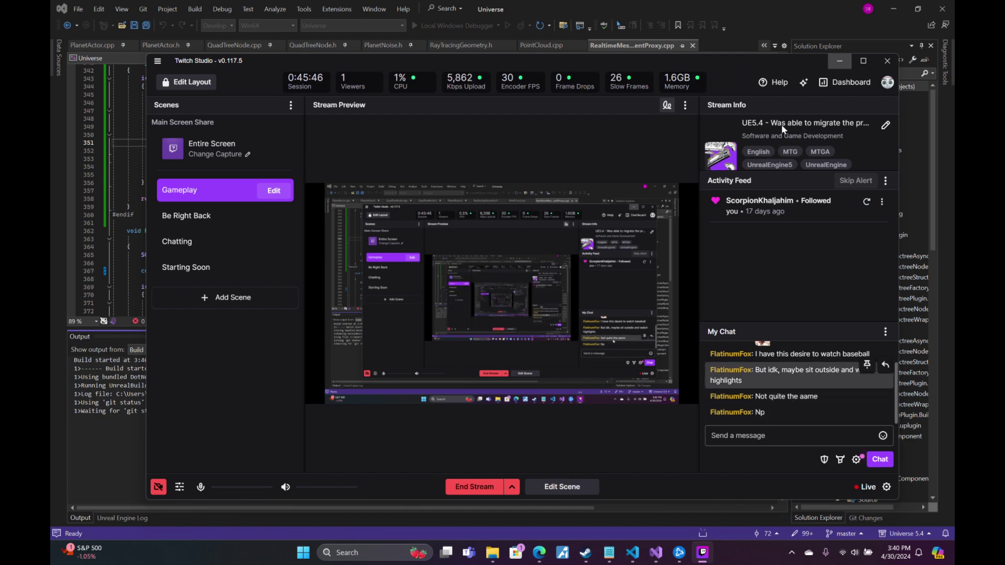
click(840, 61)
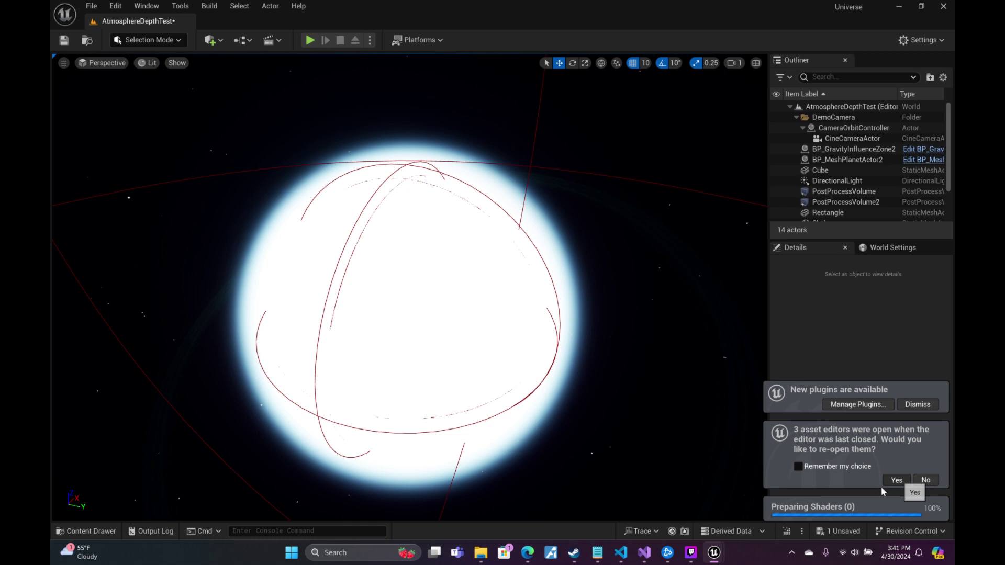
Re-open the previous asset editors in Unreal Editor, and override Light Intensity with 0.3 in the multisample atmosphere material instance.
click(892, 481)
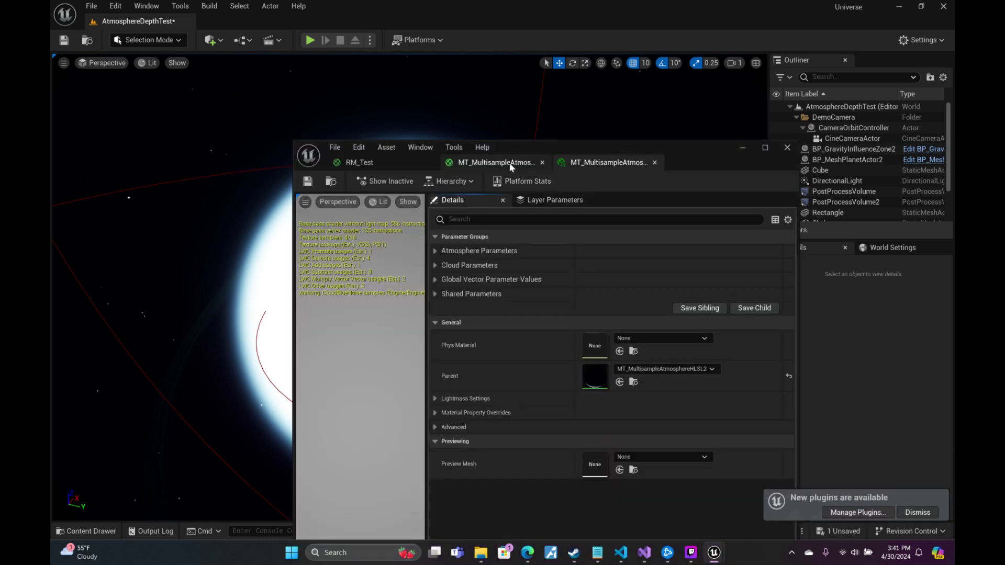
click(510, 163)
click(609, 164)
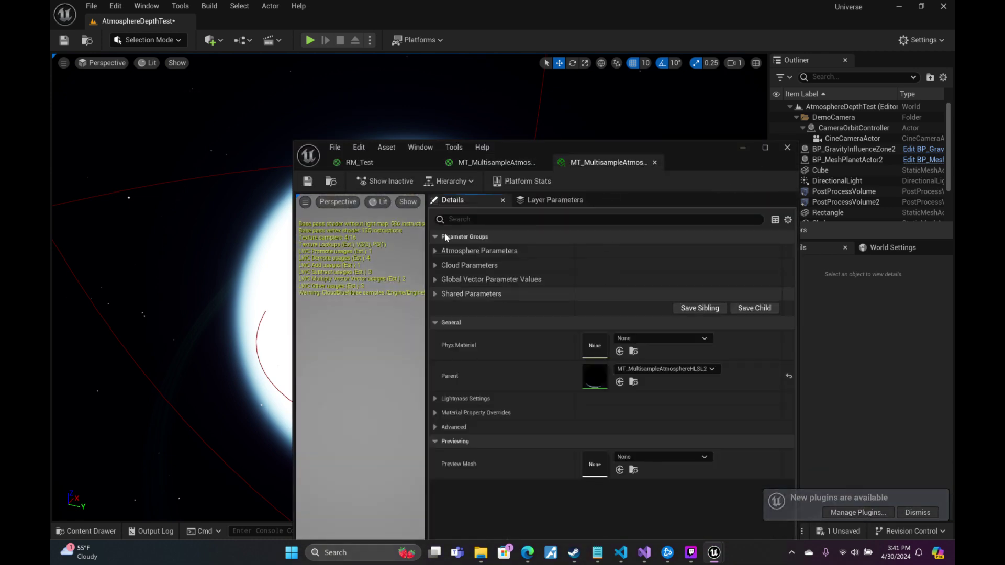
click(433, 294)
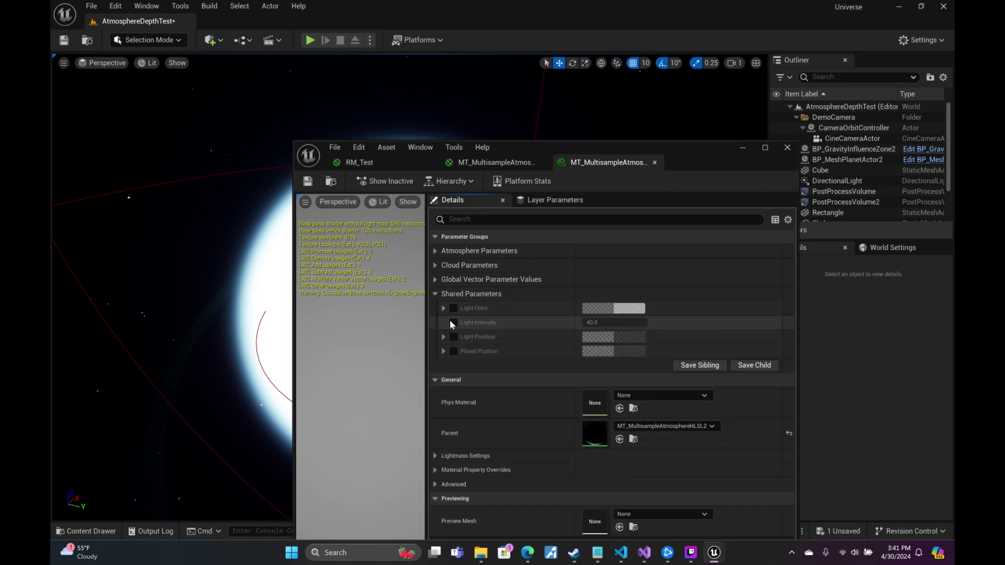
text(0.3)
key(Return)
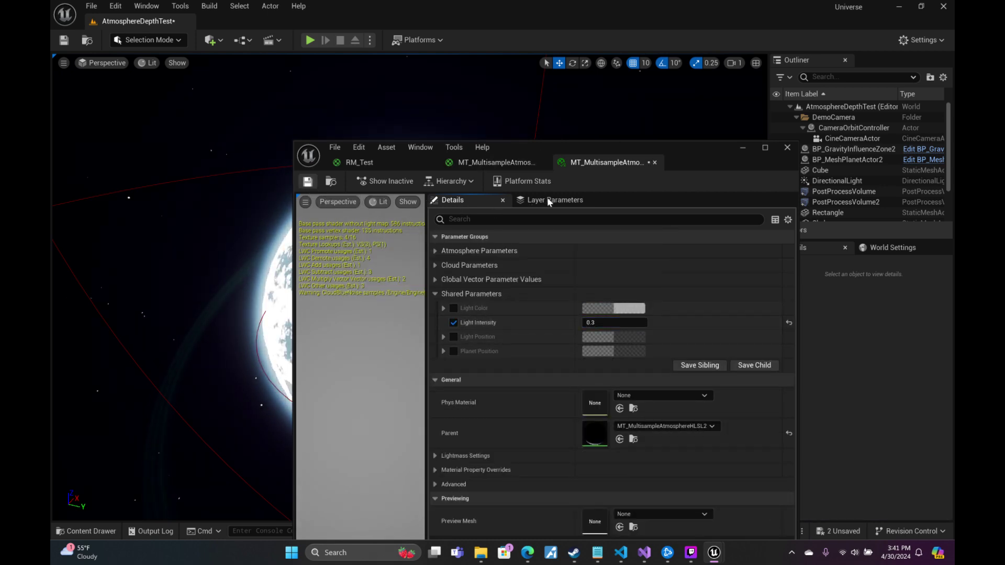
In the material instance's cloud parameters, set DensityFloor to 0.1 and lower DensityFalloff to about 4.2, and minimize the editor.
click(439, 266)
scroll(621, 413, down, 1)
scroll(621, 414, down, 1)
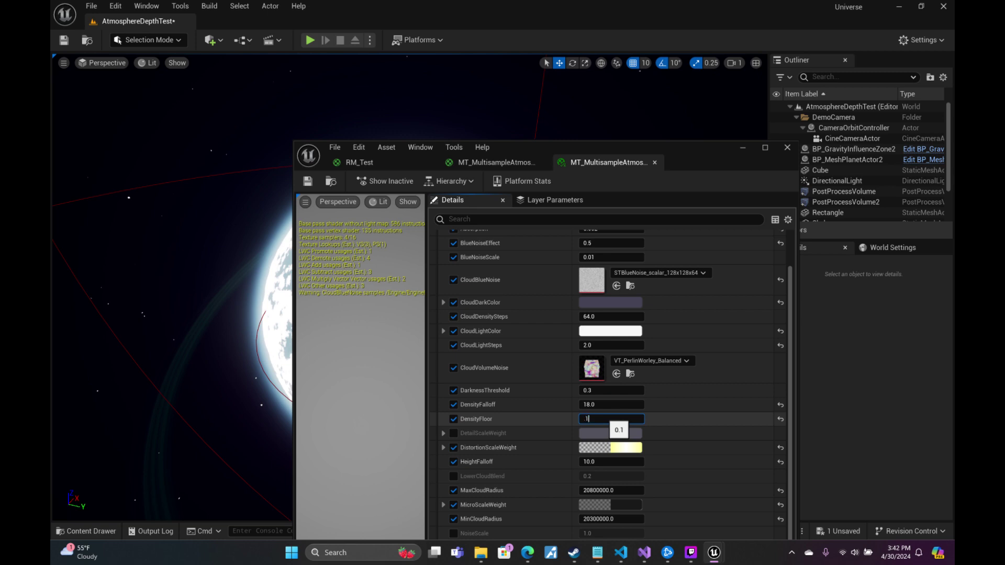
key(Return)
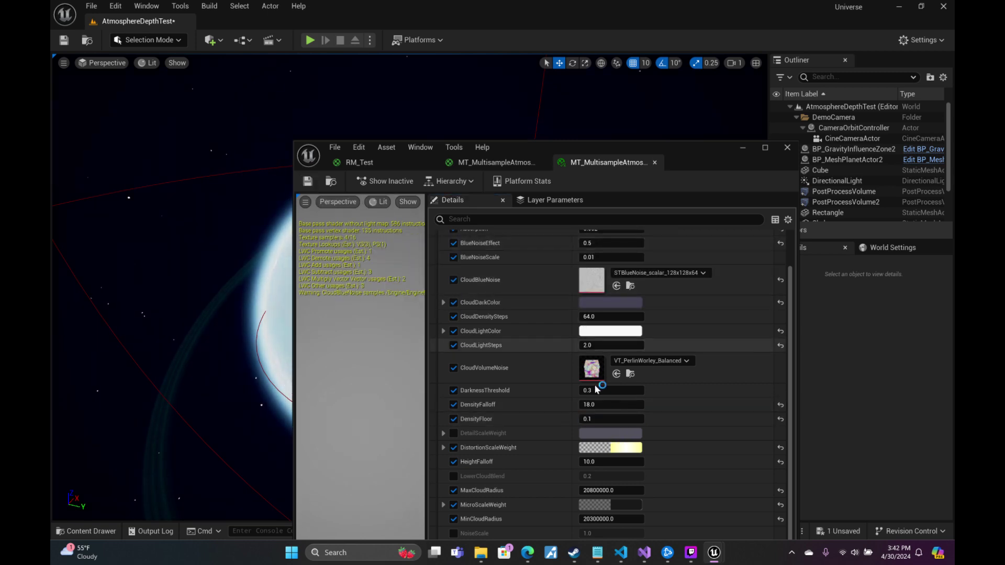
drag(611, 405, 597, 405)
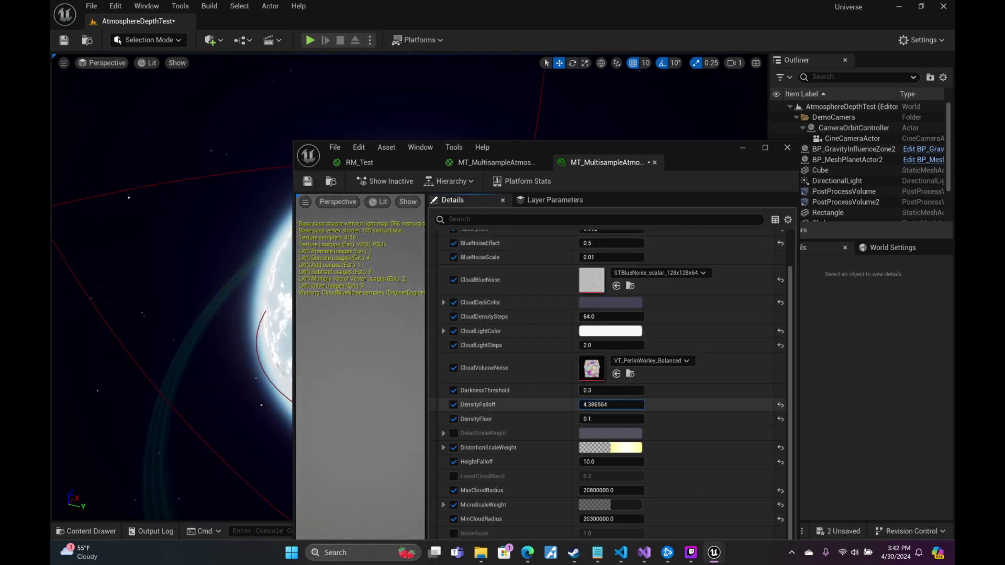
click(742, 148)
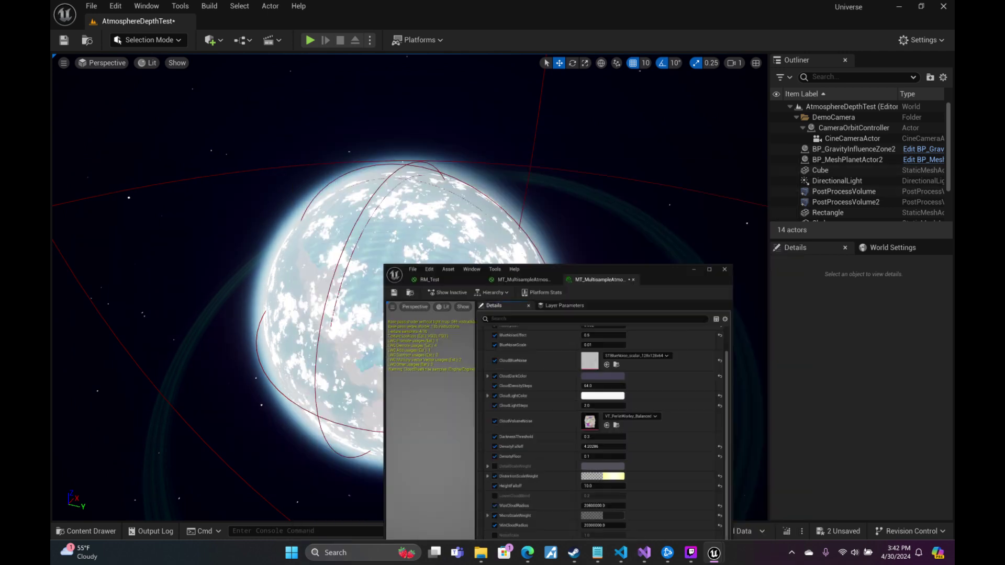
Reframe the planet, select the Sphere actor, and save all modified levels and assets.
right_drag(409, 287, 421, 313)
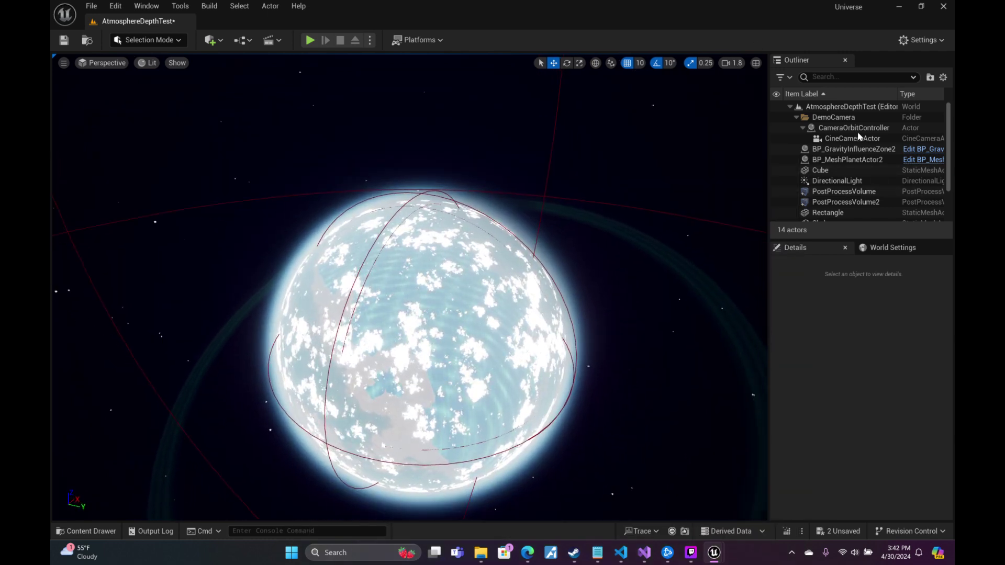
scroll(877, 184, down, 2)
click(826, 195)
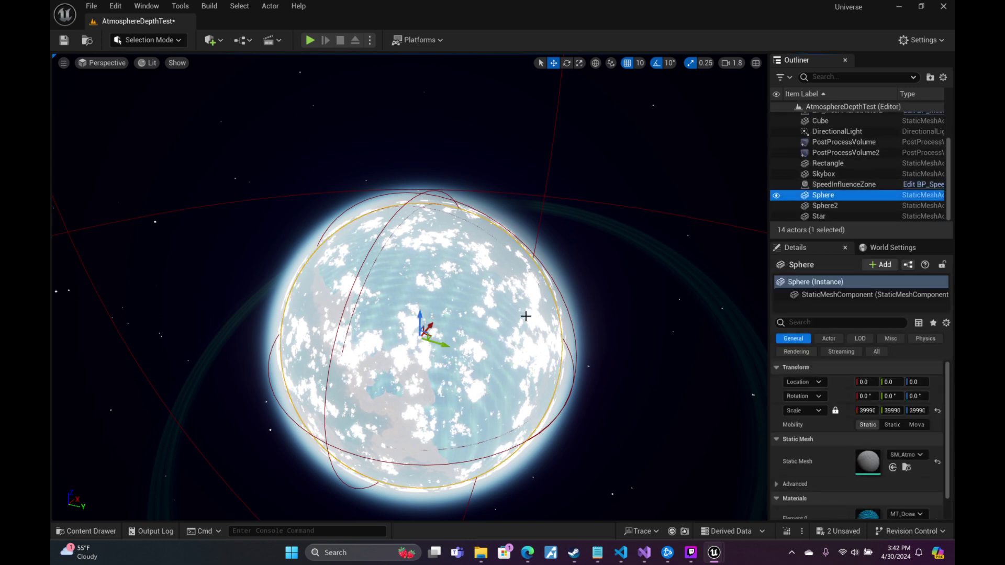
click(97, 7)
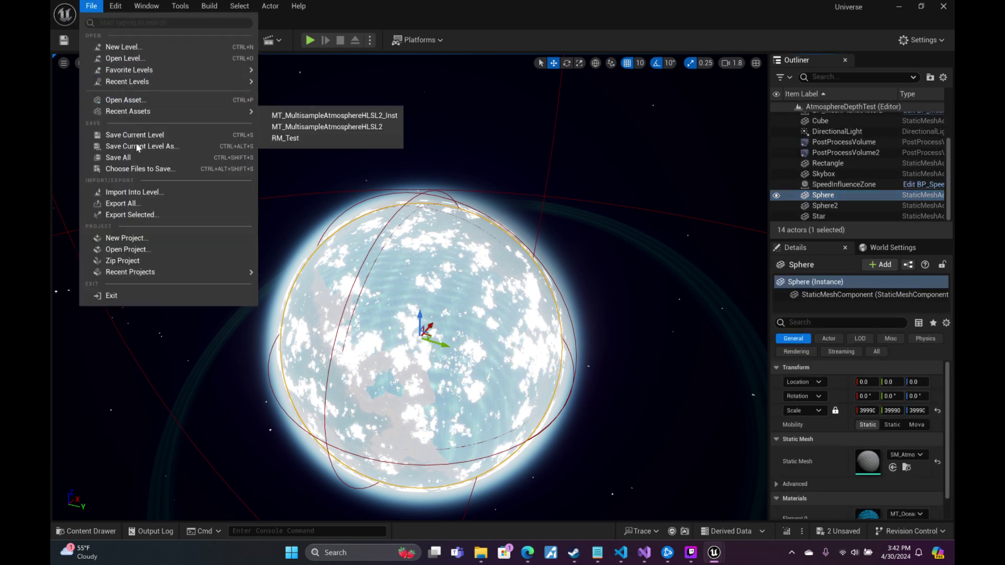
click(140, 159)
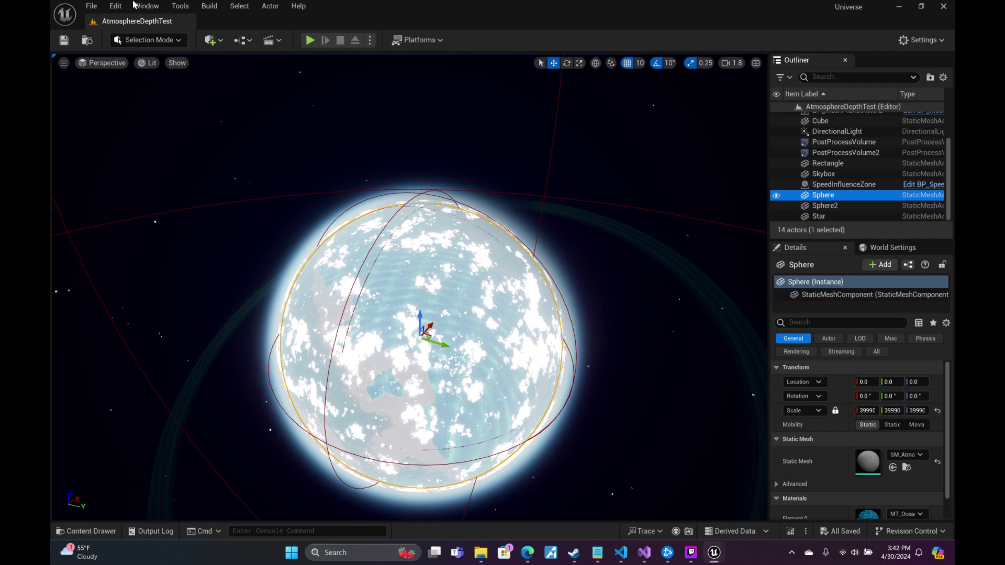
Open the Project Settings of the Universe project.
click(92, 6)
mouse_move(115, 6)
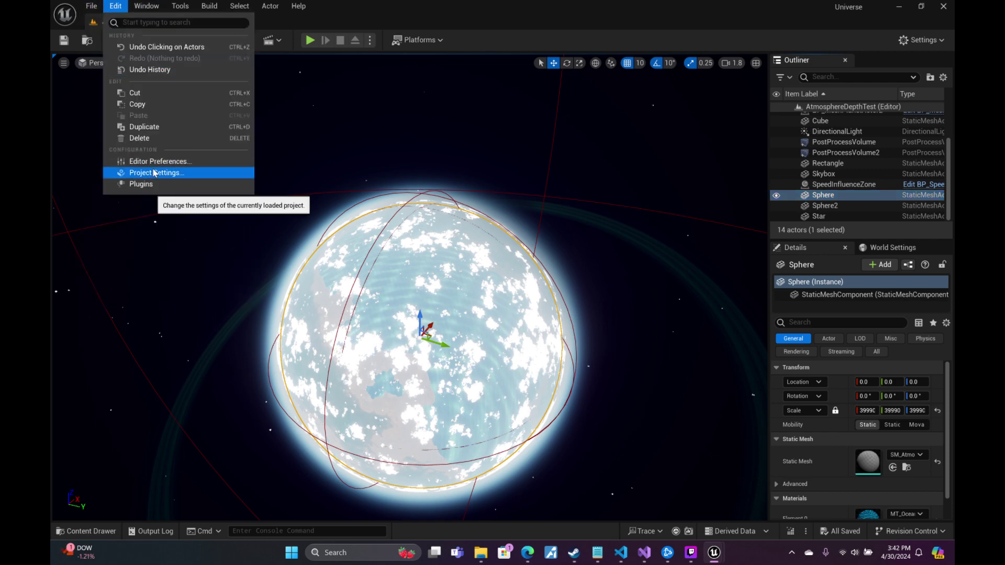
click(154, 174)
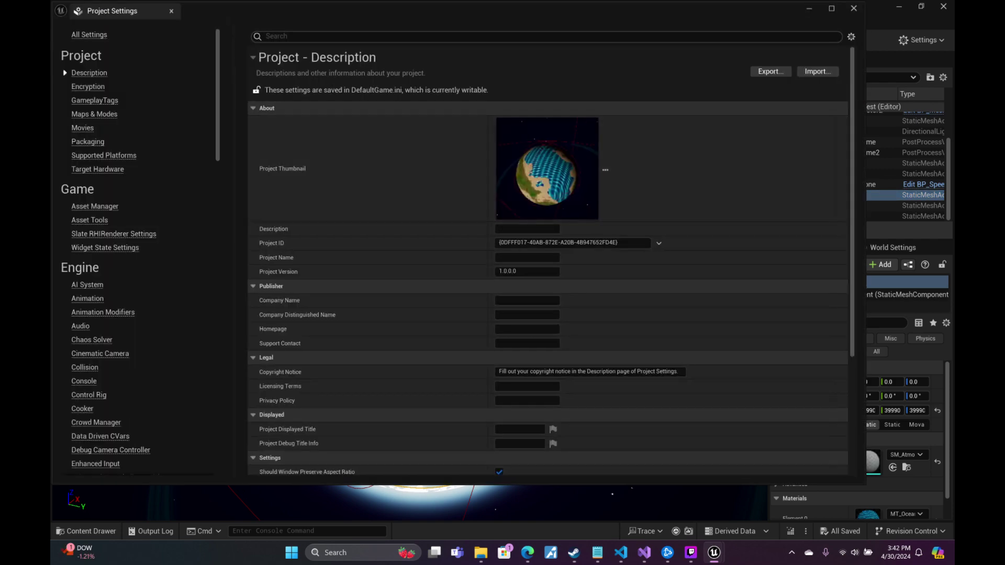
Search the project settings for "raytr" and review the rendering ray tracing options, collapsing the Modeling Mode Tools section.
text(raytr)
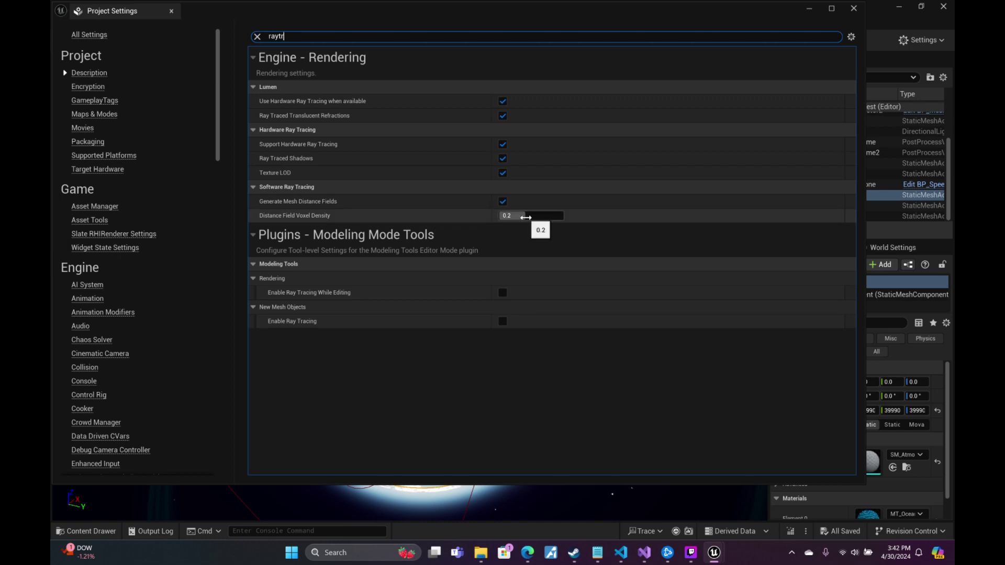
click(544, 240)
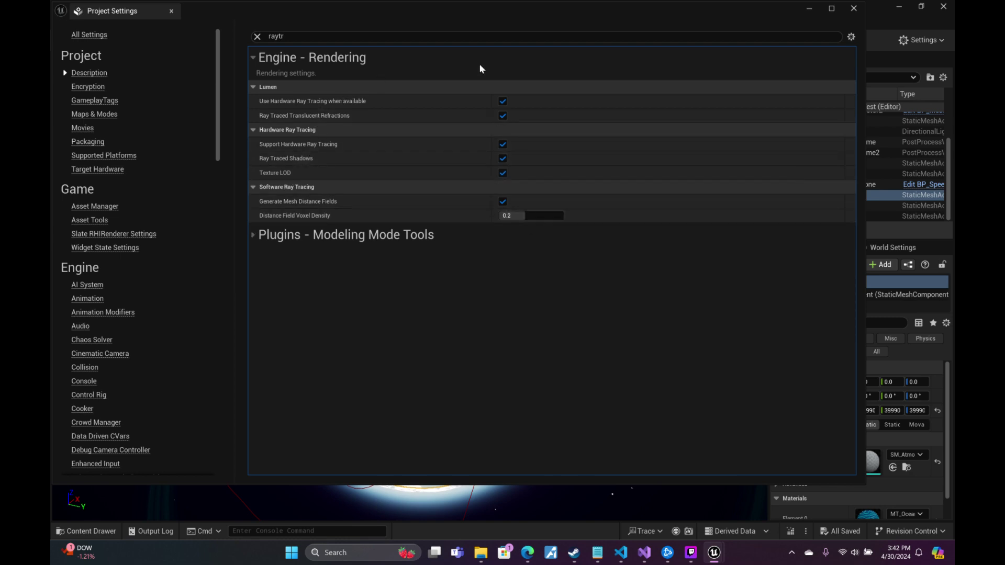
click(815, 11)
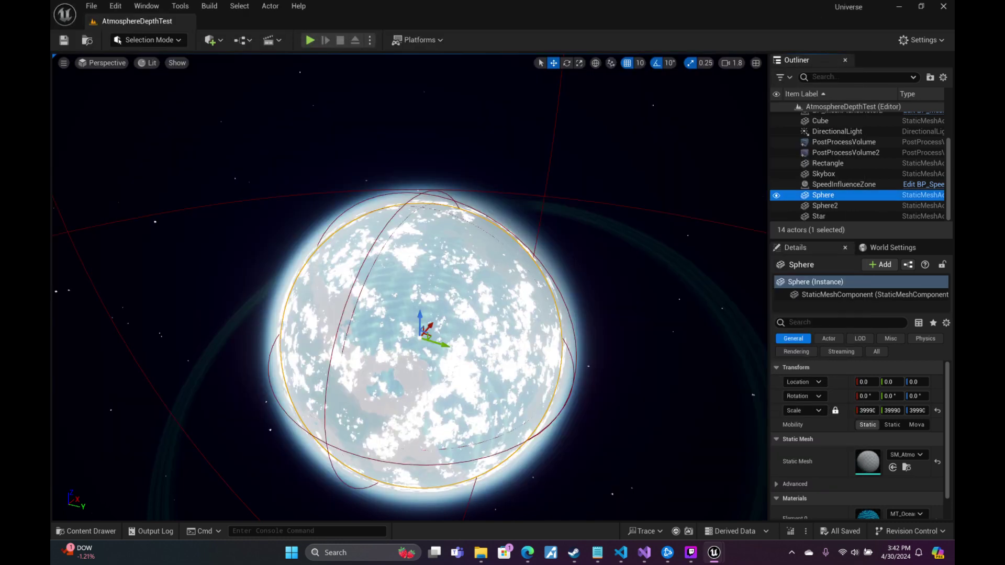
Raise the viewport camera speed and examine the clouds around the planet from orbit and from inside the atmosphere.
right_drag(499, 168, 487, 175)
click(733, 63)
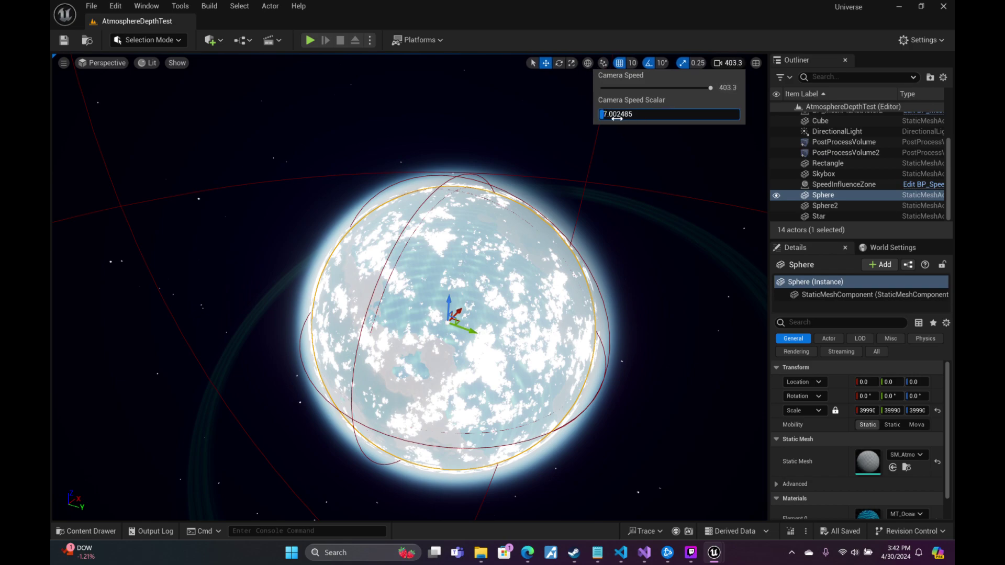
right_drag(502, 225, 350, 163)
key(w)
key(d)
scroll(488, 226, up, 3)
key(w)
scroll(476, 226, down, 3)
key(w)
scroll(373, 171, down, 6)
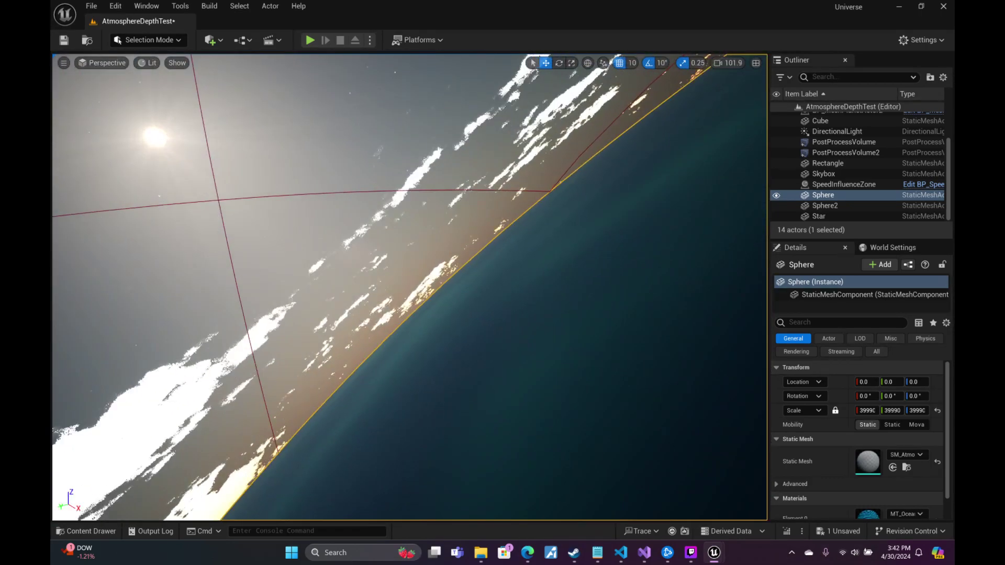
right_drag(617, 131, 617, 131)
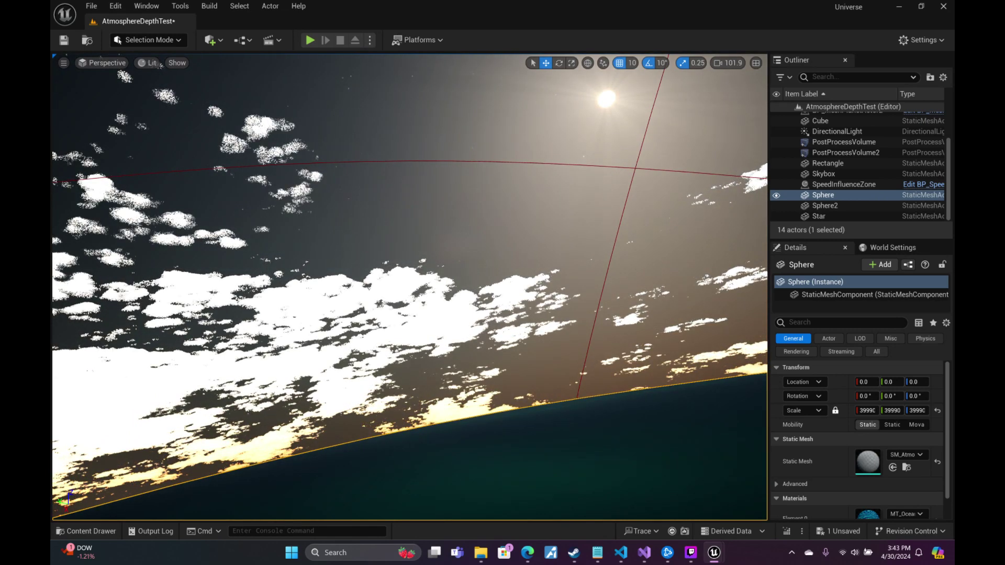
right_drag(619, 200, 620, 200)
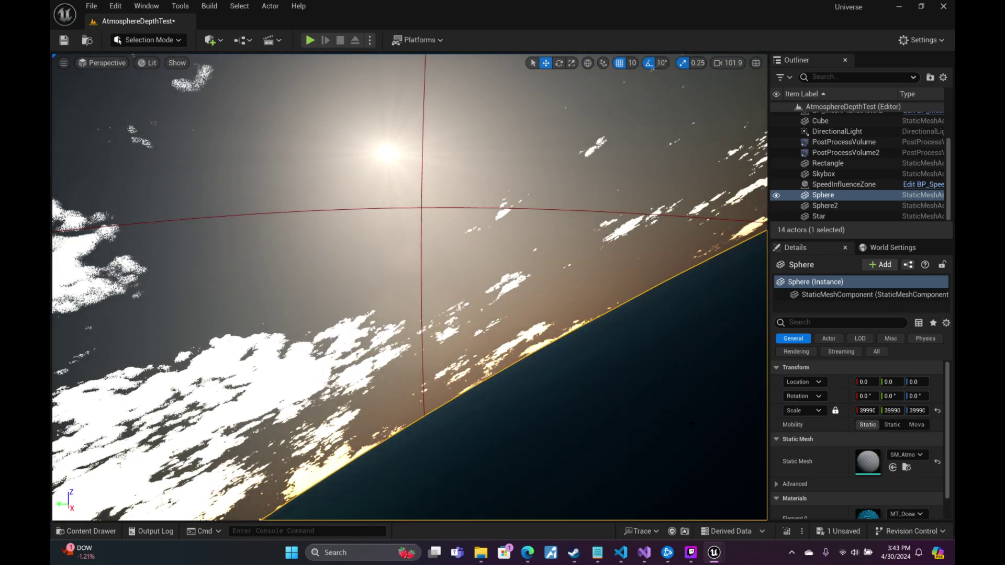
In the multisample atmosphere material instance, set DensityFloor to 0 and DensityFalloff to about 48.13.
mouse_move(719, 563)
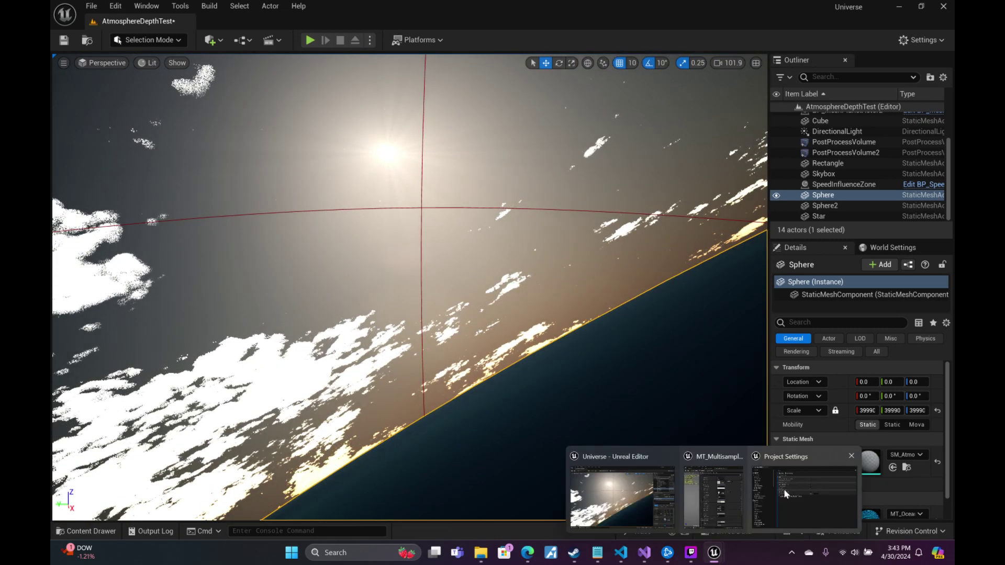
click(704, 485)
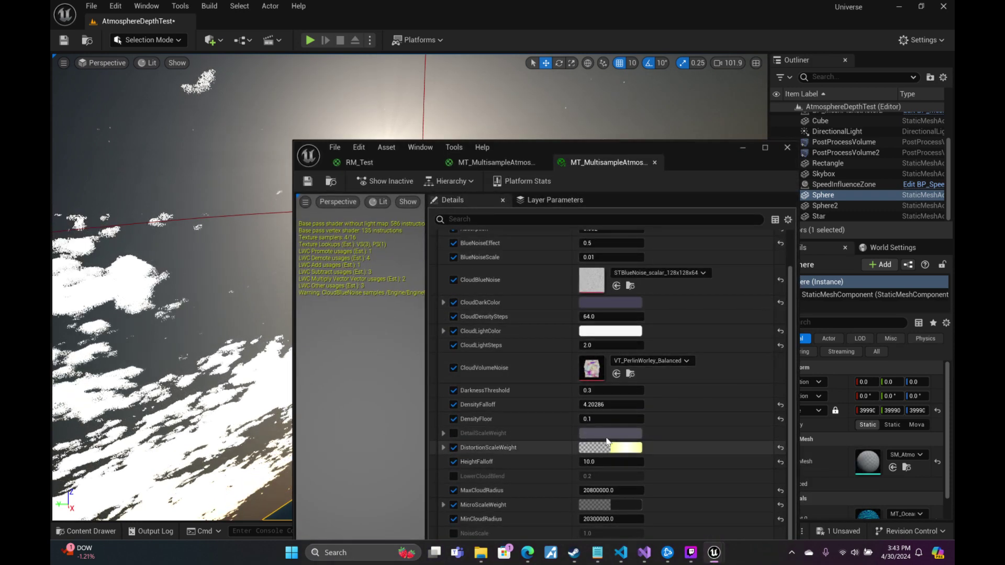
click(608, 419)
text(0)
key(Return)
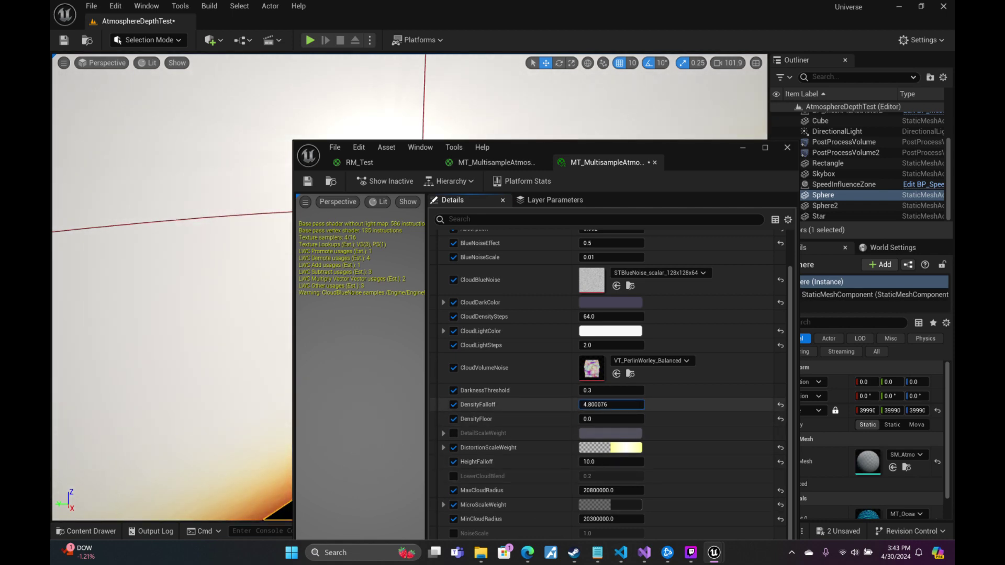
mouse_move(610, 405)
mouse_down()
mouse_move(649, 405)
mouse_move(597, 404)
mouse_up()
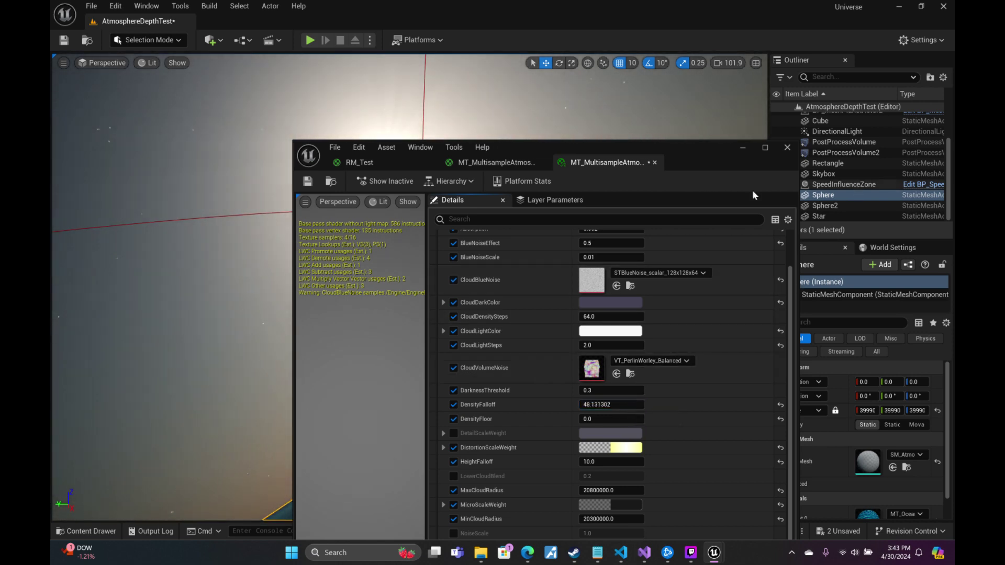
click(742, 147)
Hide the Sphere actor in the level and save all unsaved changes.
right_drag(497, 226, 497, 226)
scroll(498, 226, up, 7)
key(s)
scroll(497, 226, down, 1)
scroll(498, 226, down, 1)
scroll(497, 226, up, 10)
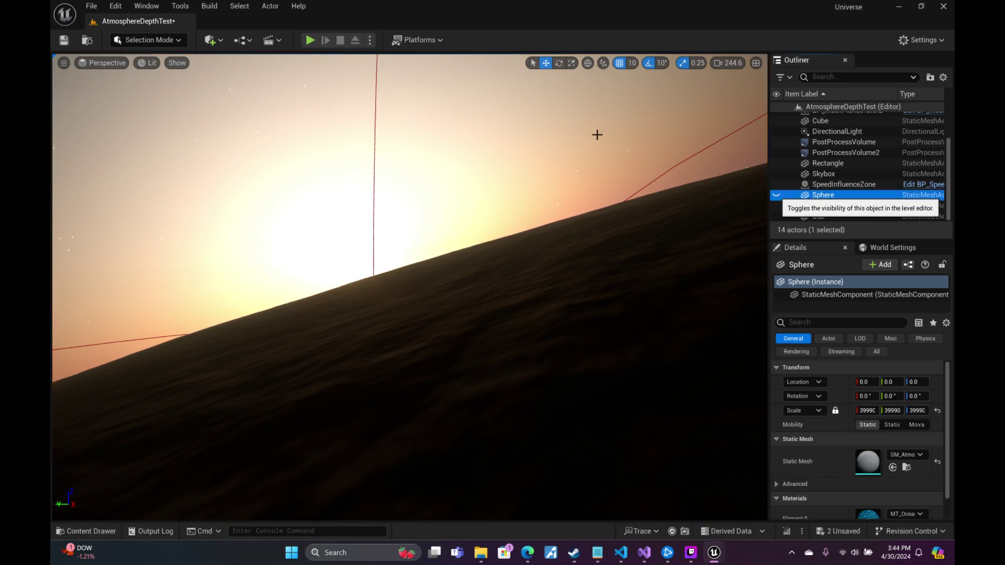
click(92, 6)
click(152, 168)
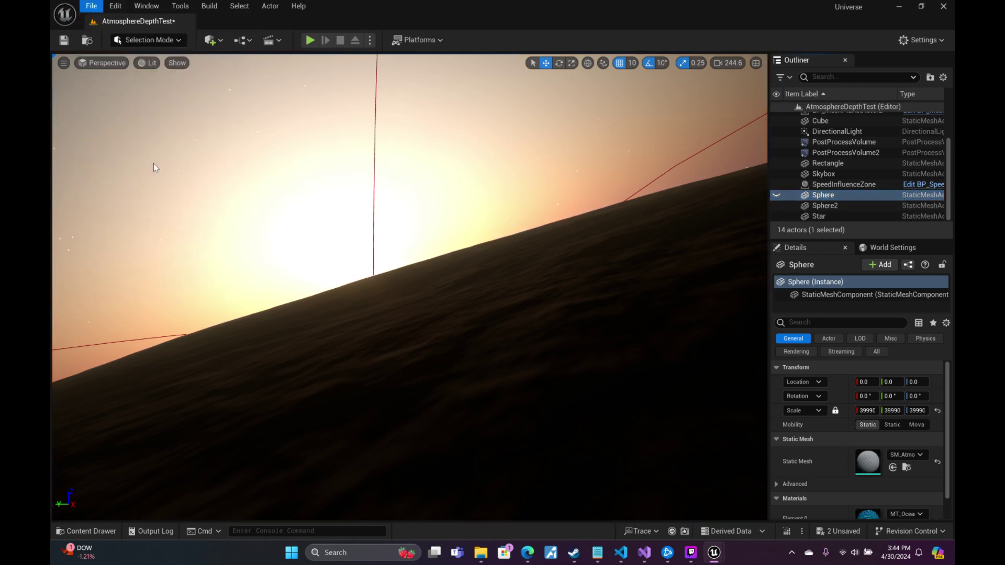
Examine the planet's lit and dark sides from orbit and the sunset sky from near the surface.
right_drag(451, 196, 136, 196)
scroll(451, 196, down, 1)
scroll(451, 197, down, 1)
scroll(450, 196, up, 2)
scroll(451, 196, up, 4)
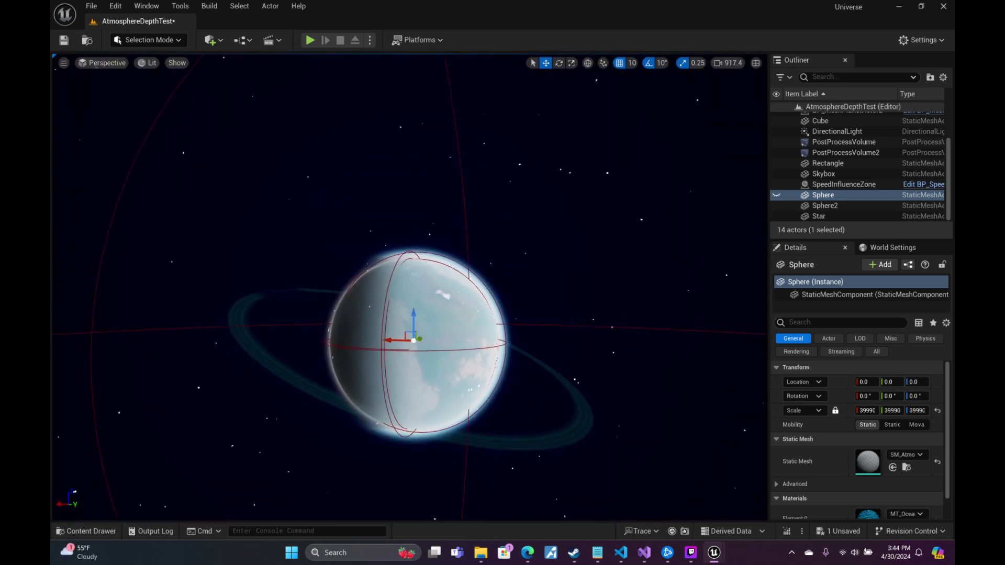
right_drag(450, 196, 765, 196)
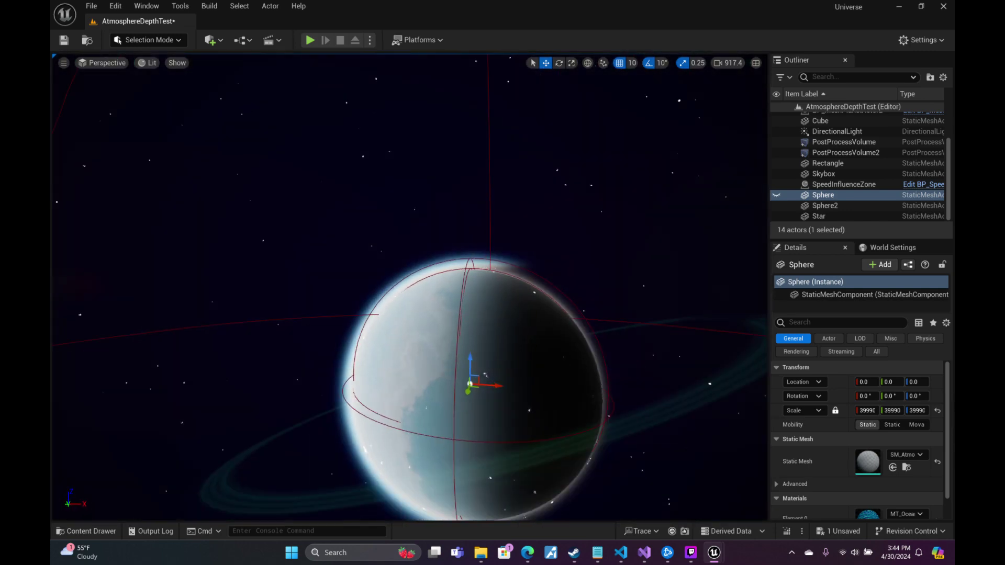
right_drag(450, 197, 137, 196)
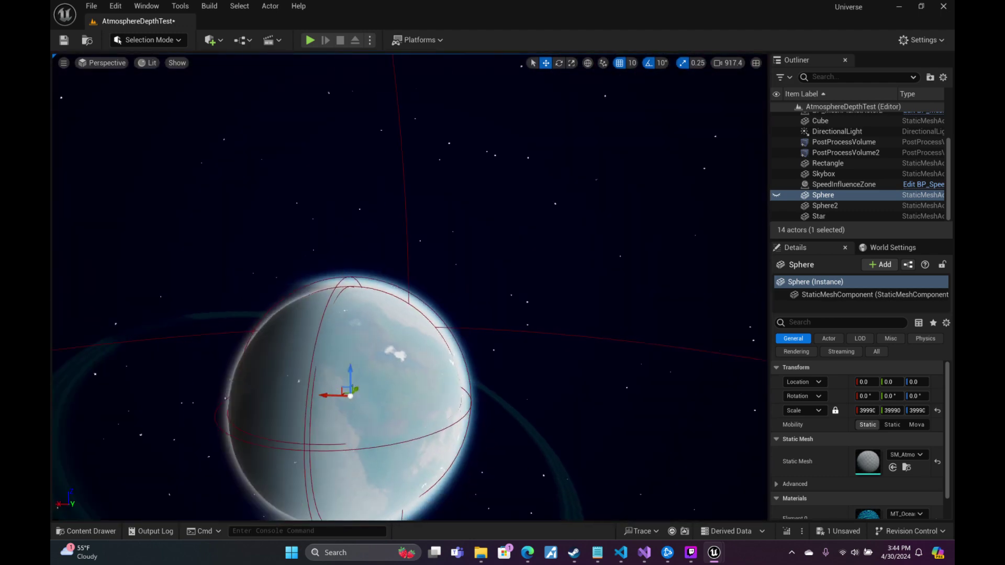
right_drag(409, 287, 542, 243)
key(w)
scroll(409, 288, down, 2)
right_drag(451, 196, 450, 196)
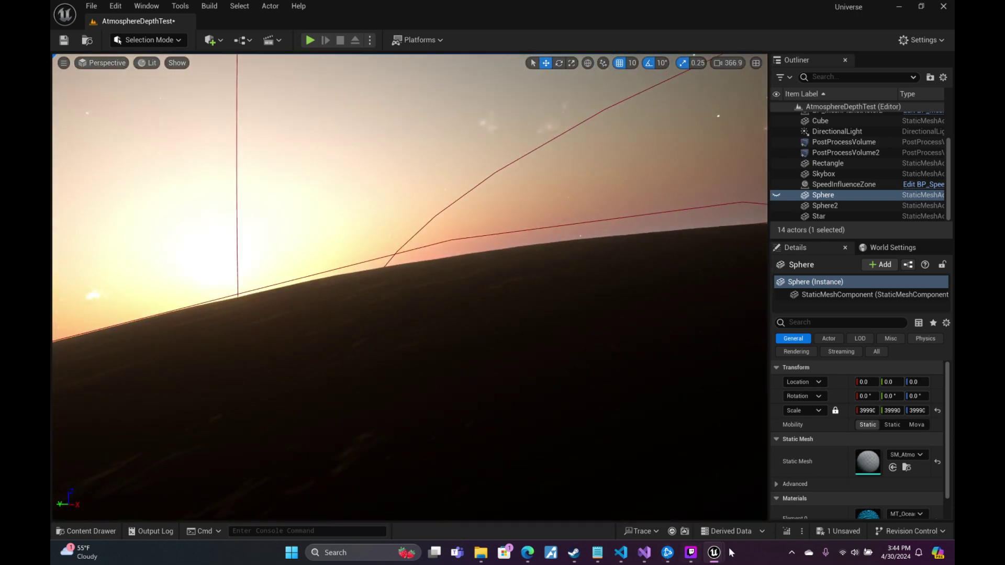
Return to the project settings, clear the "raytr" search filter and minimize the window.
mouse_move(714, 553)
click(780, 499)
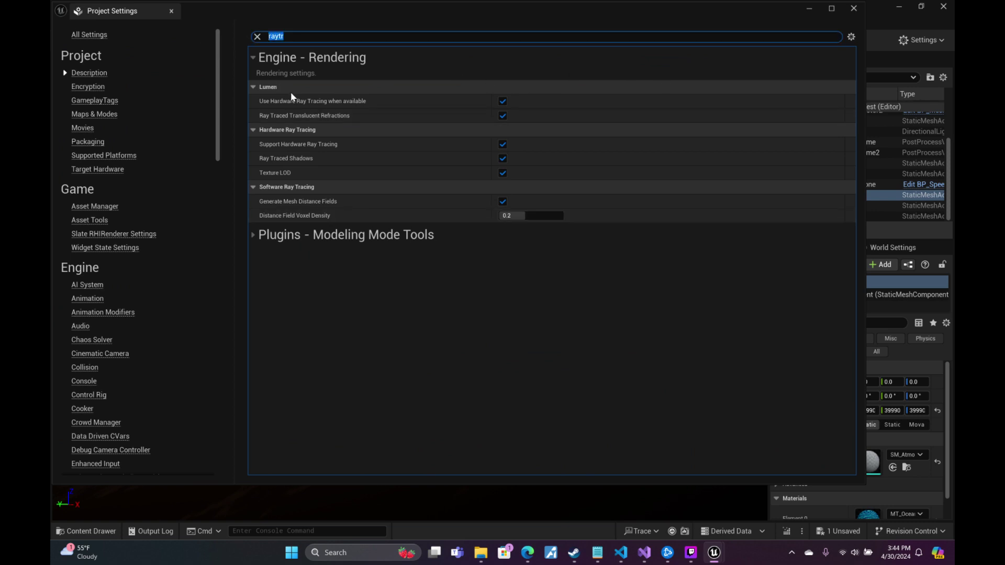
key(BackSpace)
click(809, 9)
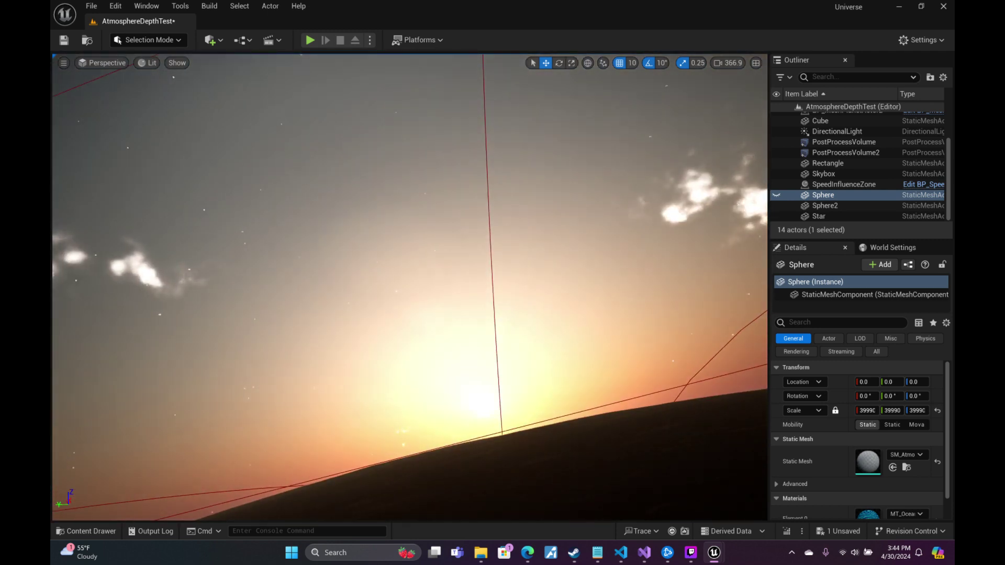
Examine the planet's cloud cover and surface while descending from orbit toward the ground.
mouse_move(685, 555)
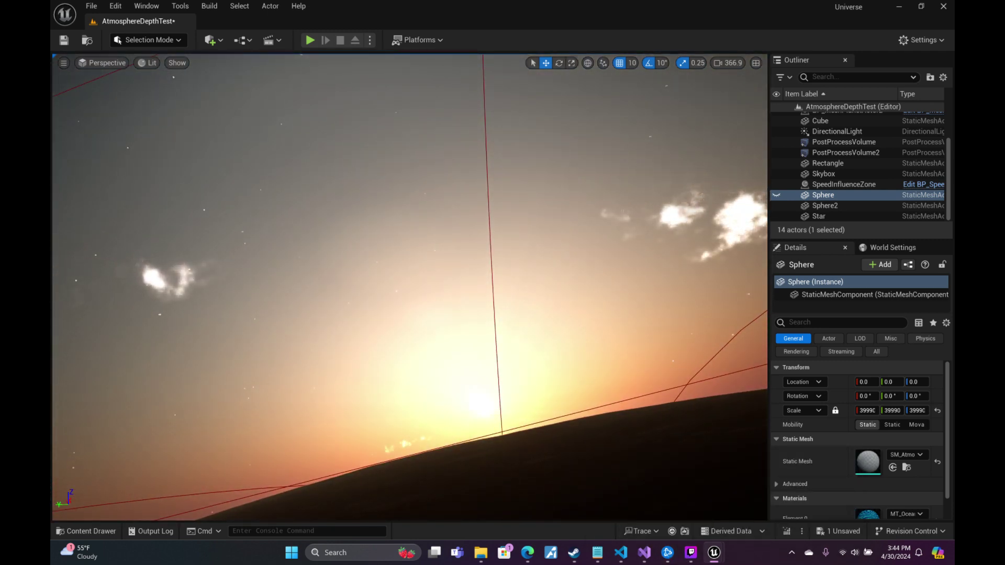
right_drag(615, 436, 690, 390)
key(f)
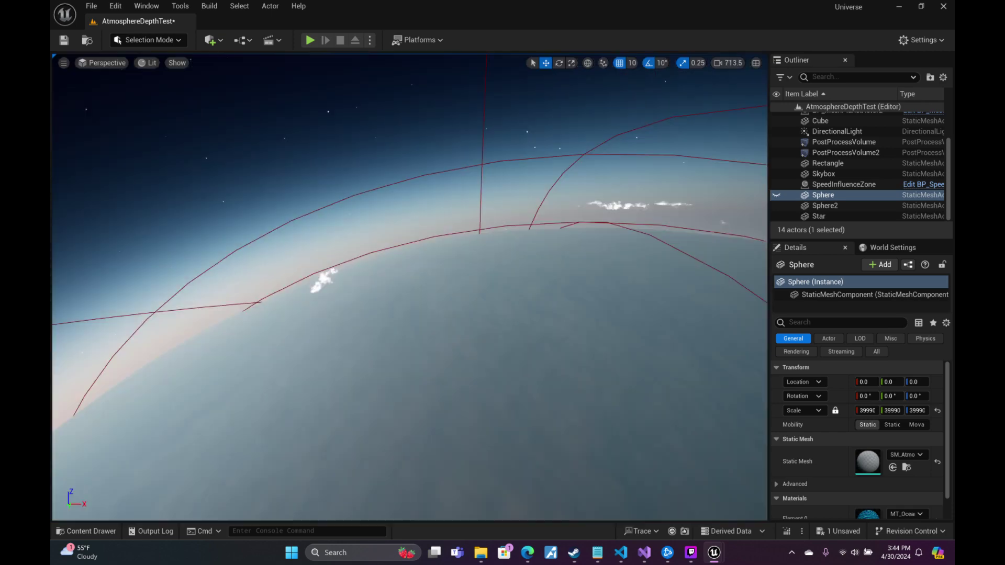
key(w)
key(d)
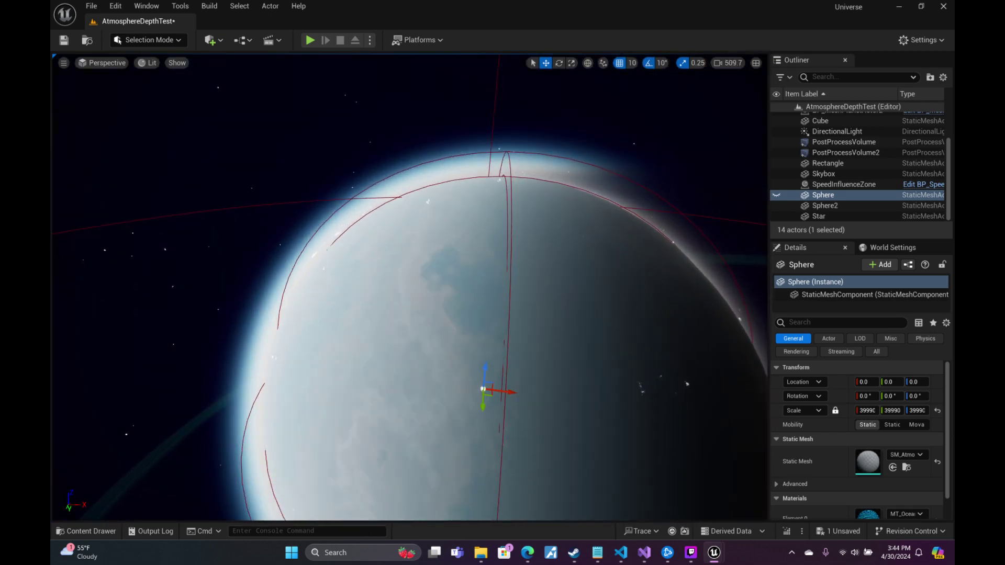
scroll(410, 287, down, 4)
key(w)
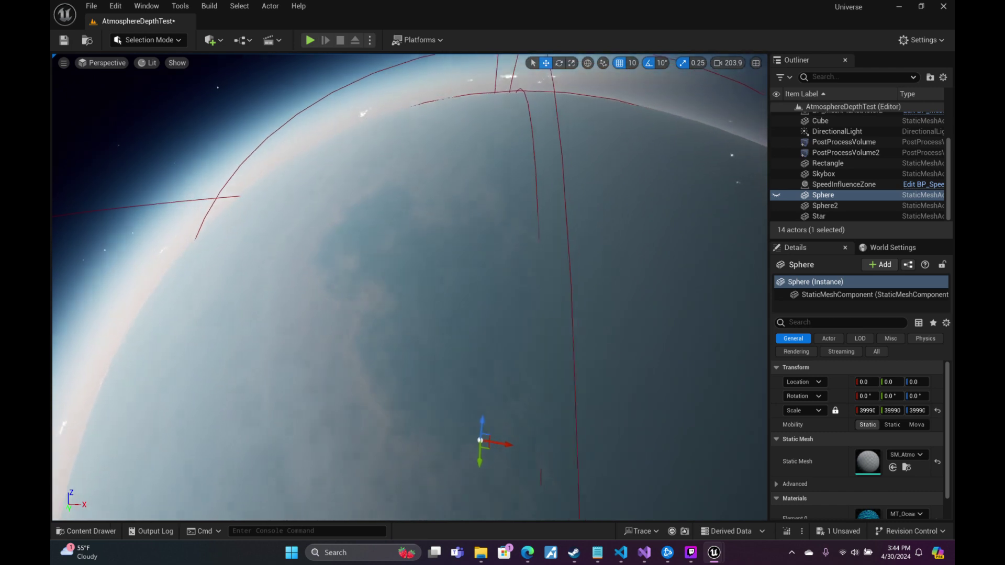
key(w)
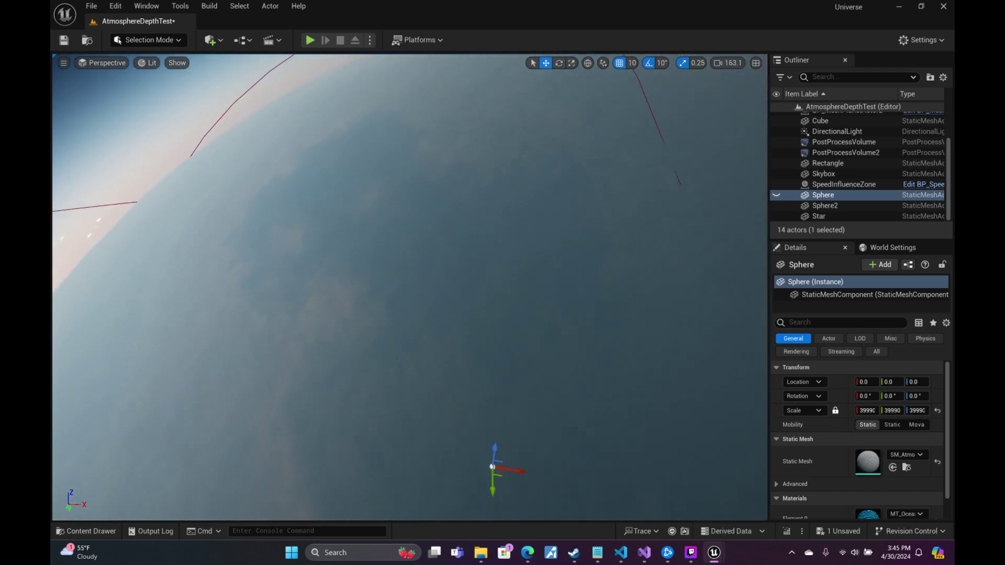
scroll(409, 287, down, 1)
right_drag(410, 288, 367, 256)
scroll(410, 288, up, 5)
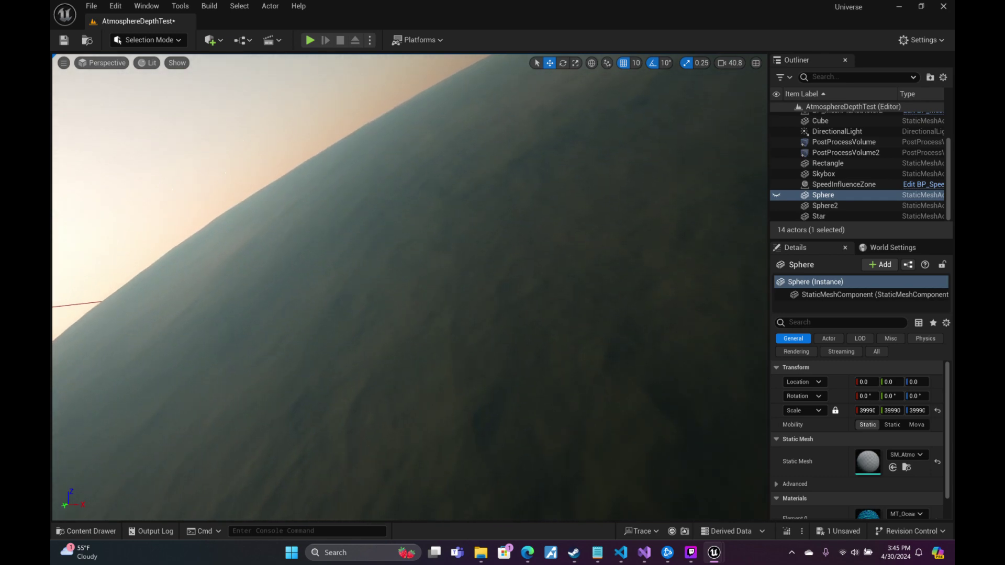
Examine the planet's night side and glowing atmosphere rim from a distant orbit.
key(d)
right_drag(410, 287, 586, 285)
scroll(409, 287, up, 15)
key(s)
scroll(409, 287, up, 2)
key(w)
key(a)
scroll(410, 288, up, 2)
key(w)
key(a)
right_drag(528, 361, 581, 361)
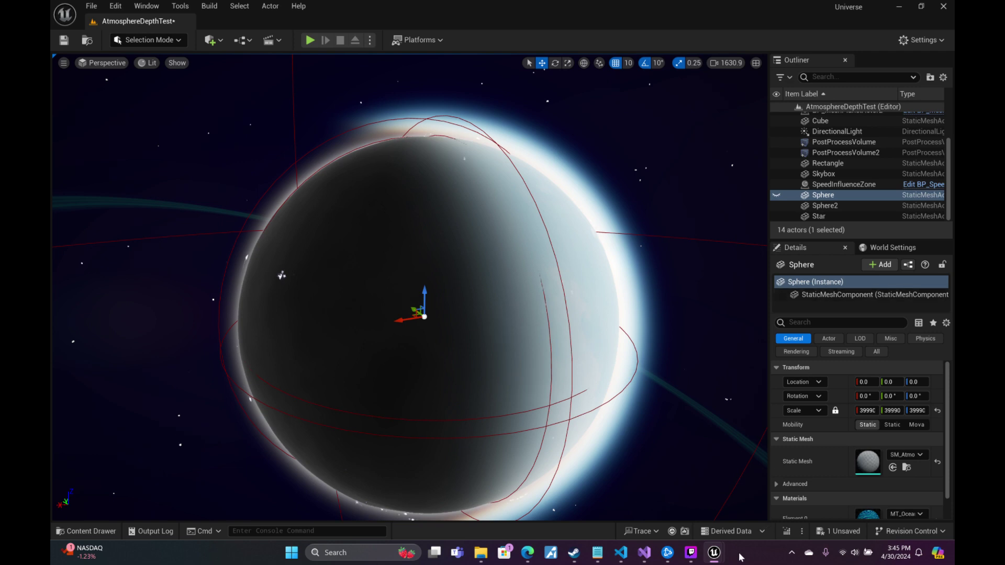
Bring the Project Settings window forward and close it.
click(718, 556)
click(805, 492)
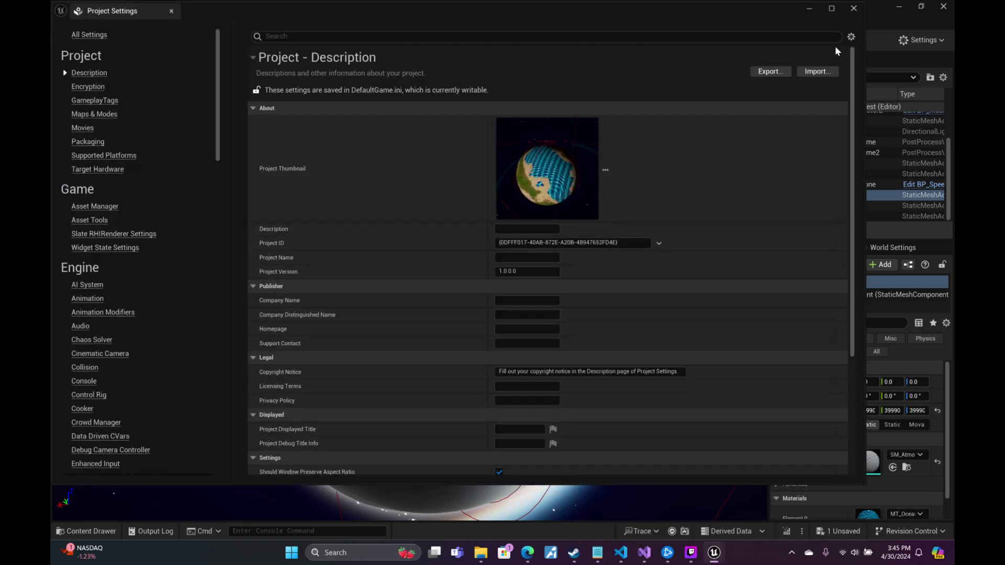
click(854, 9)
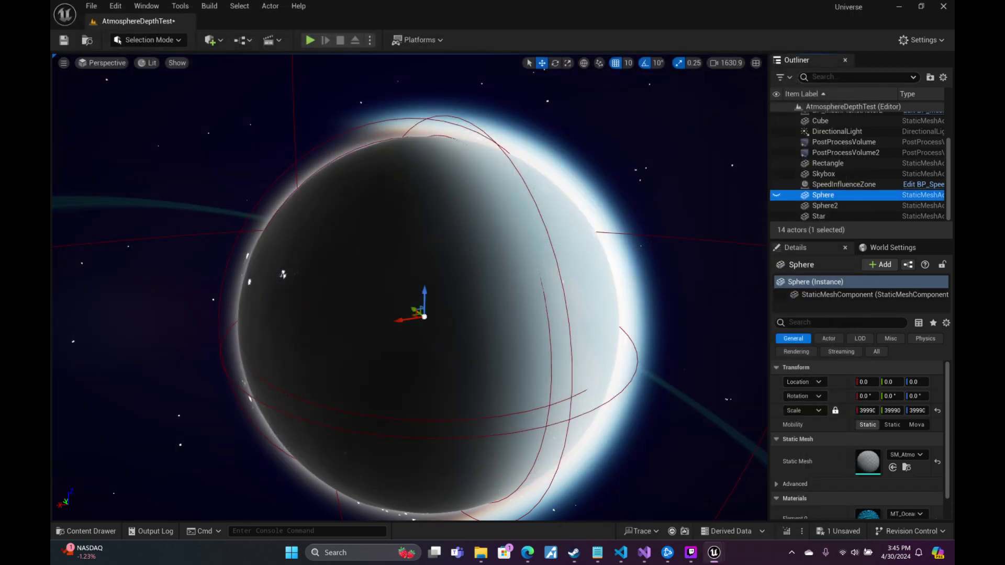
Enable the Ambient Beta override in the Atmosphere Parameters of the multisample atmosphere material instance.
mouse_move(713, 552)
click(770, 495)
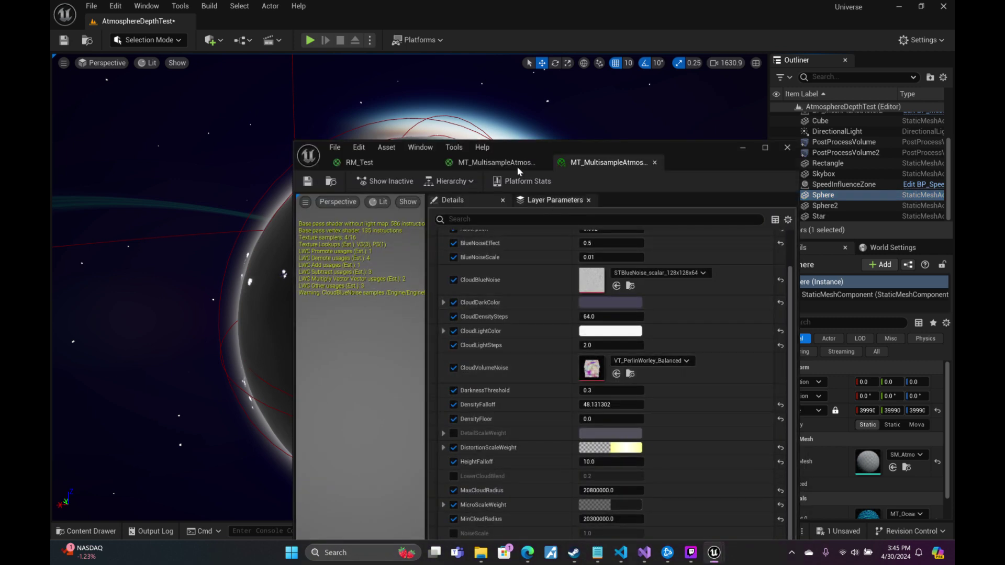
click(607, 162)
scroll(617, 343, down, 3)
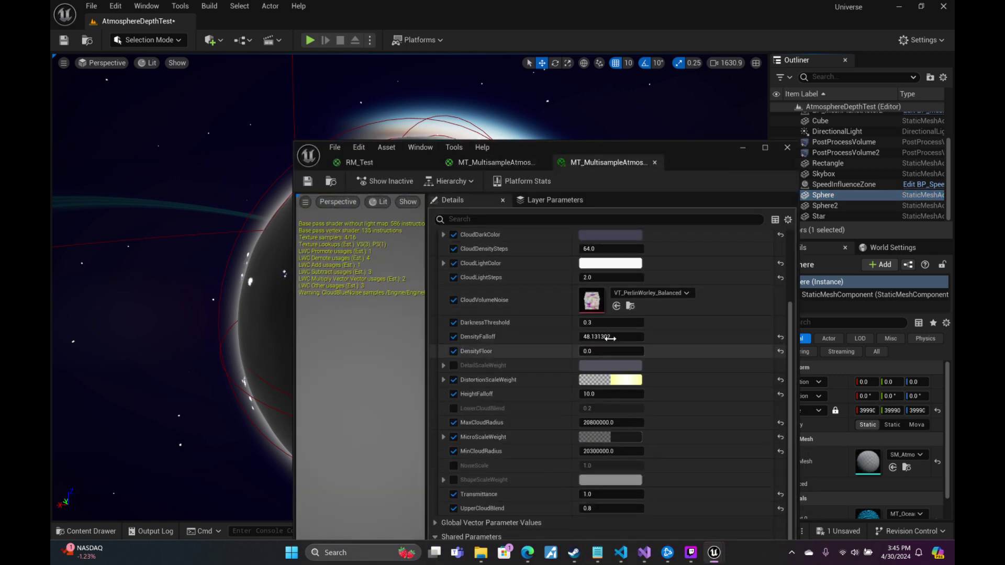
scroll(619, 348, up, 3)
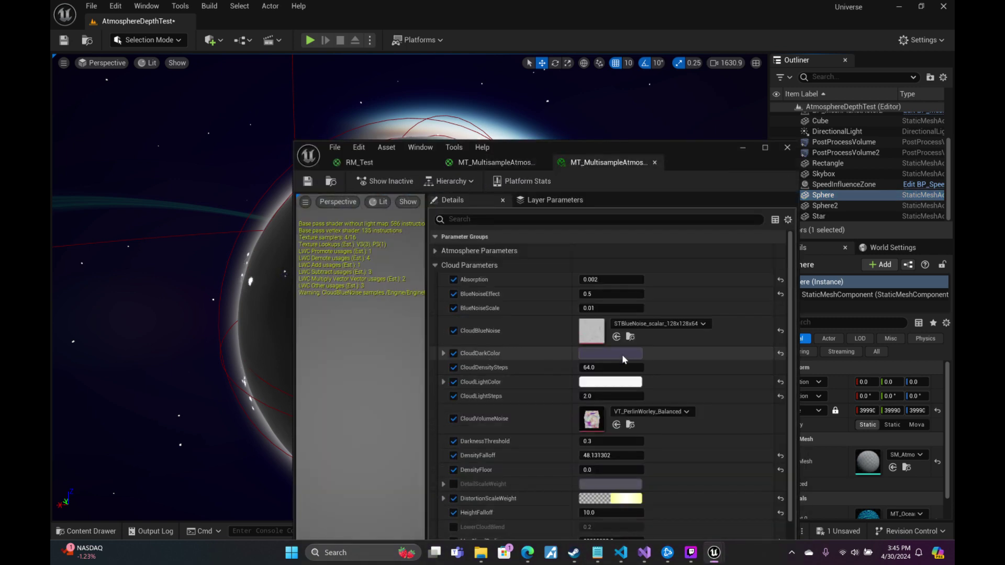
click(435, 251)
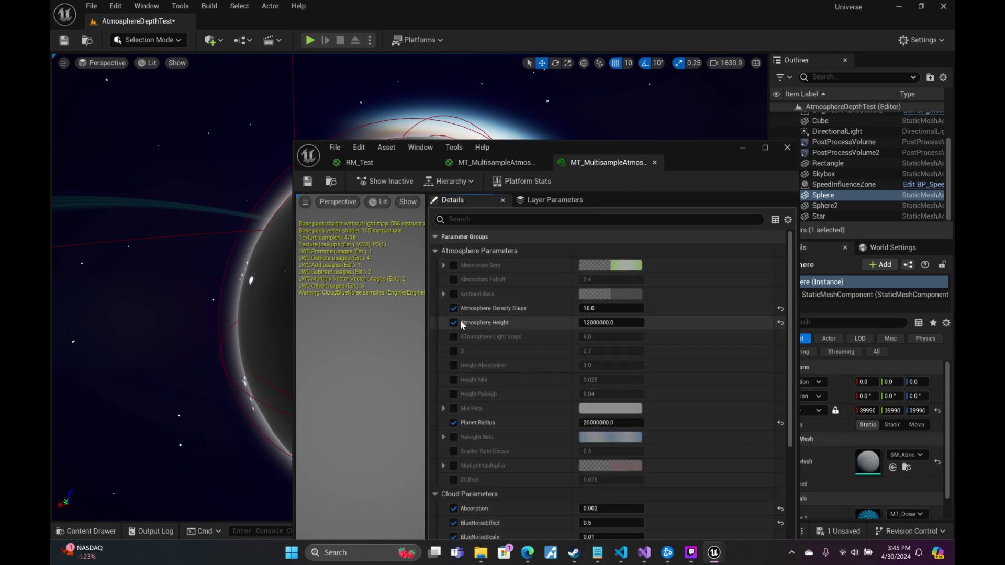
click(453, 294)
Set the Ambient Beta color to 0.002 for red, green and blue and accept it.
click(630, 295)
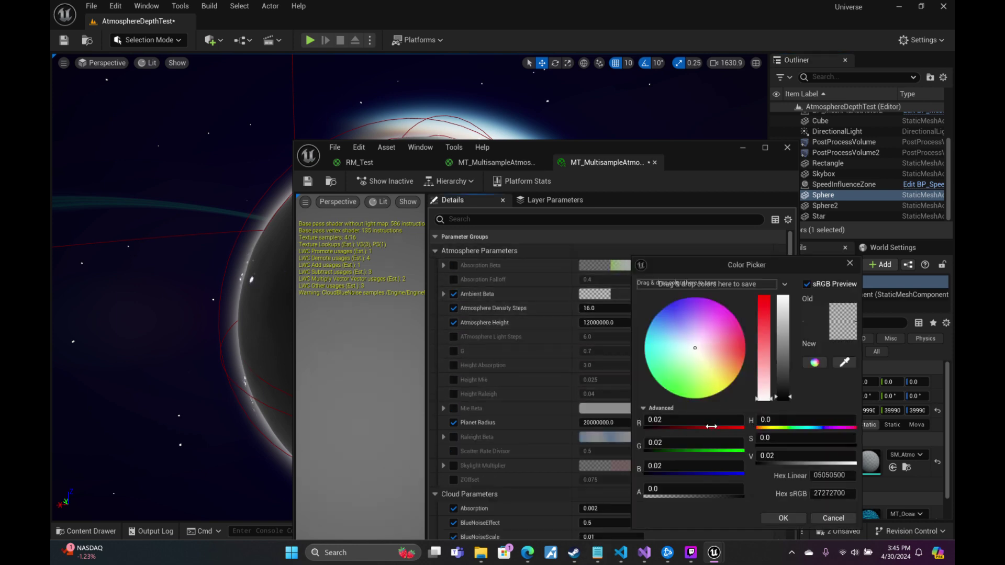
click(676, 424)
text(0.002)
click(675, 444)
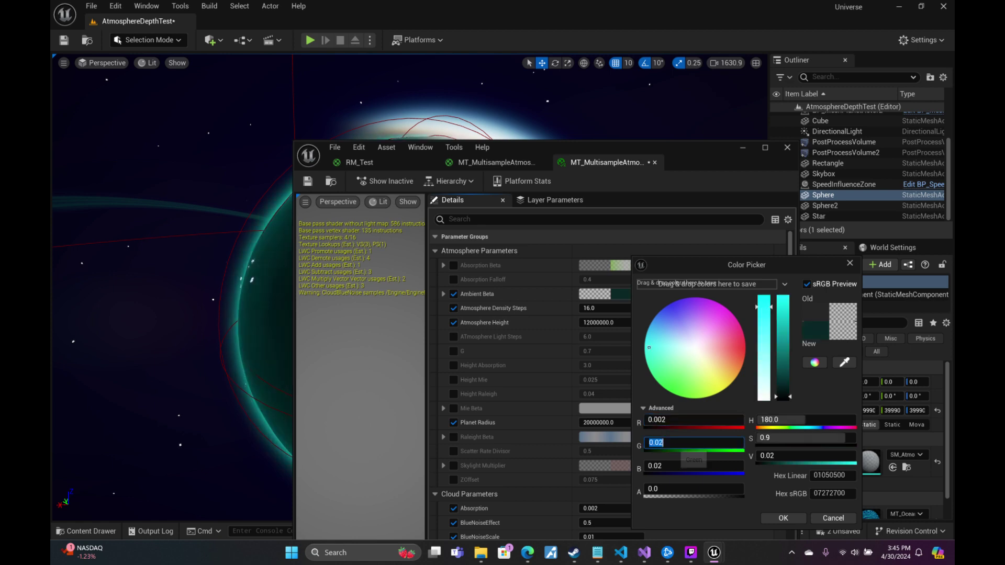
click(662, 442)
drag(658, 442, 663, 440)
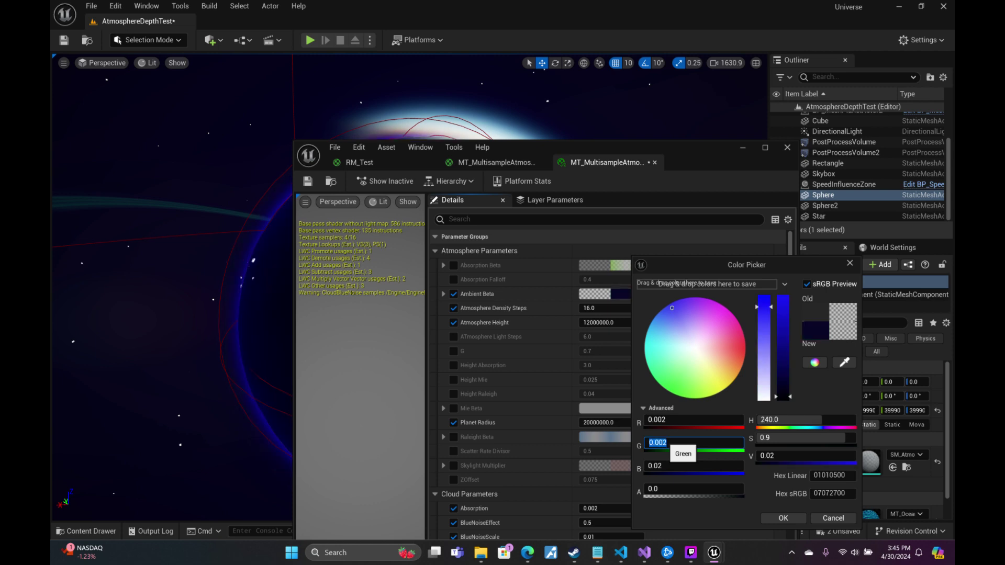
click(660, 466)
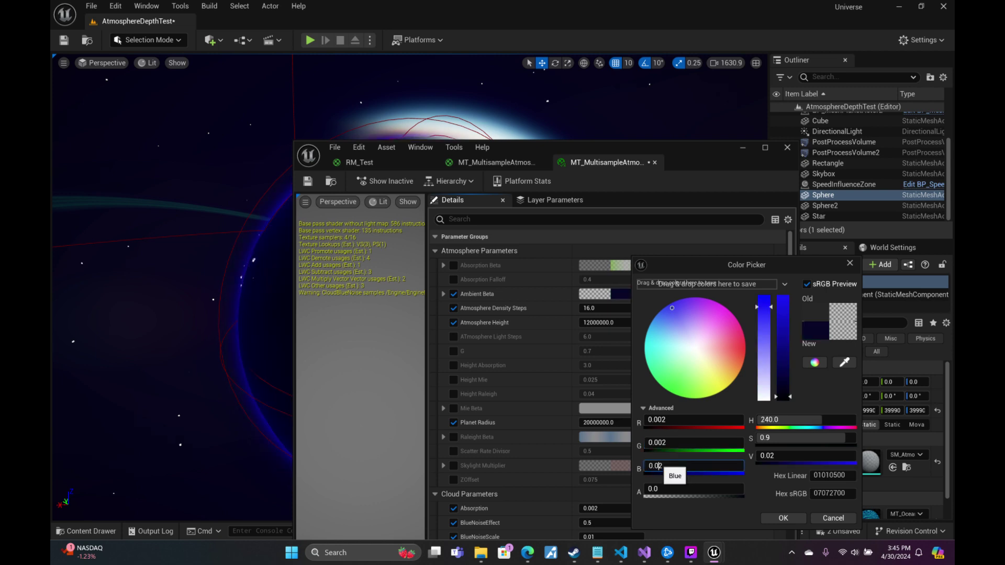
text(0)
key(Return)
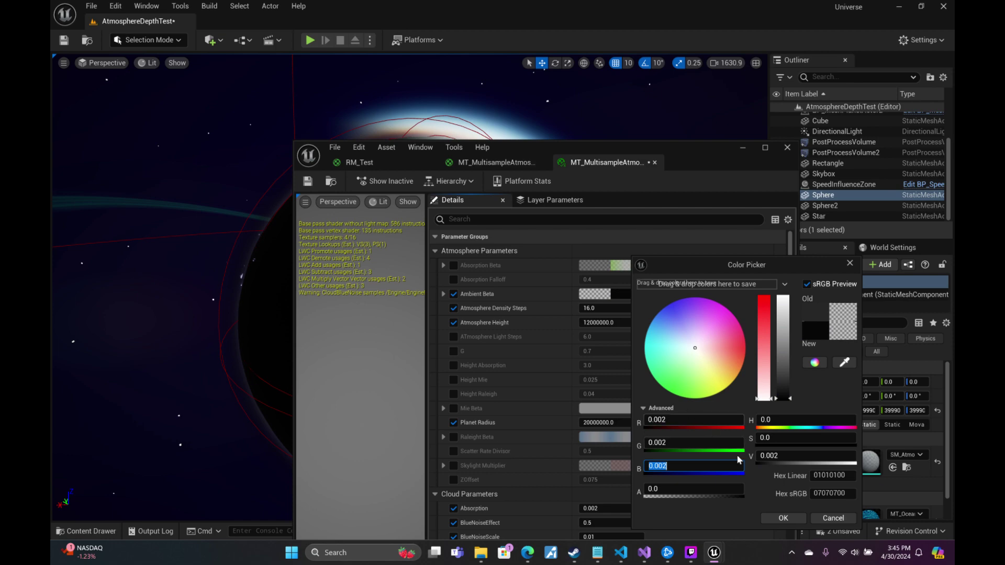
click(781, 518)
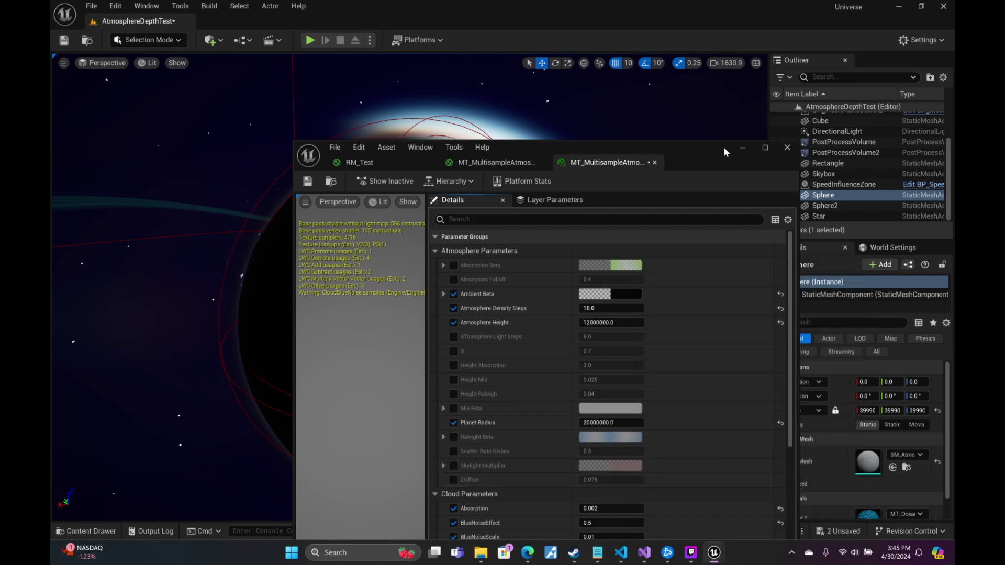
Move the material window off the planet and examine its night side and atmosphere rim beside the star.
drag(724, 152, 894, 304)
key(a)
right_drag(579, 175, 652, 159)
key(a)
key(w)
key(d)
key(d)
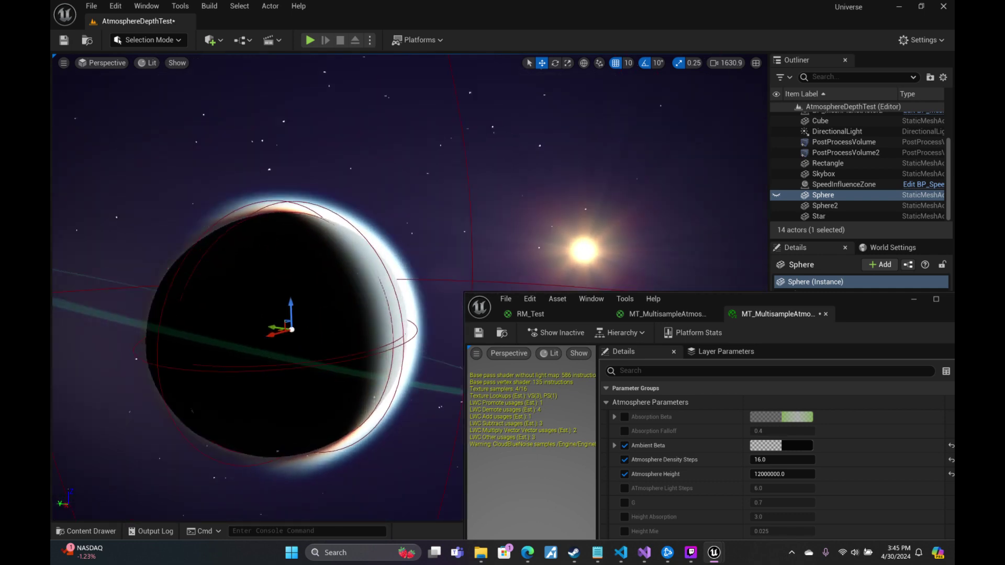
Try Light Intensity values of 0.1 and 0.01 in the material's Shared Parameters, settling on 0.05.
scroll(828, 442, down, 3)
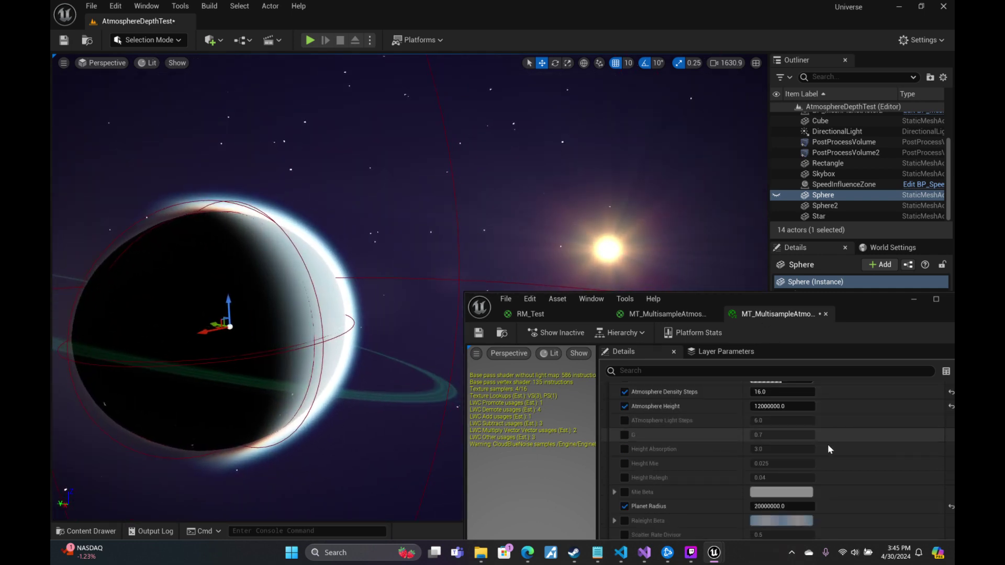
scroll(827, 444, down, 2)
scroll(792, 457, down, 2)
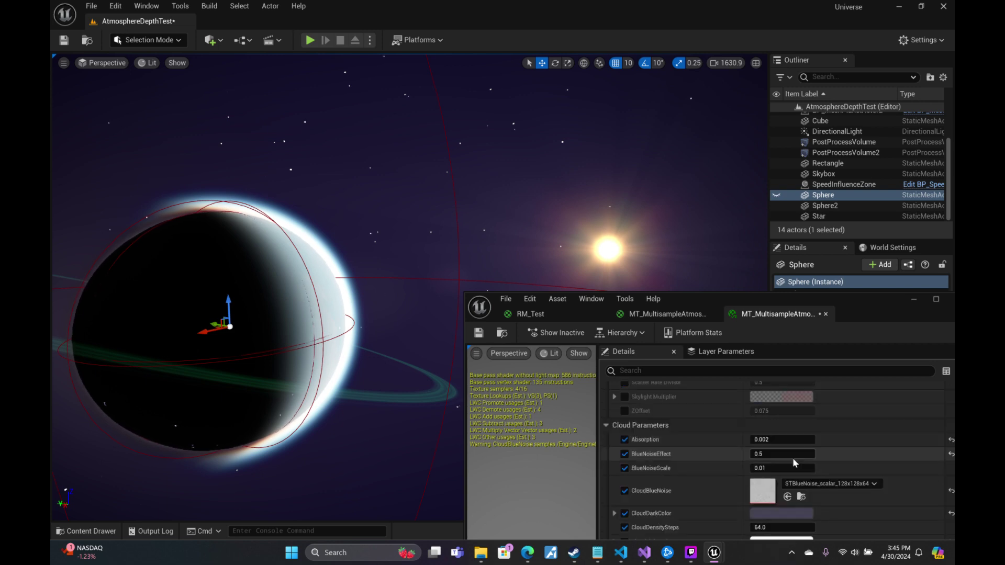
scroll(793, 457, down, 5)
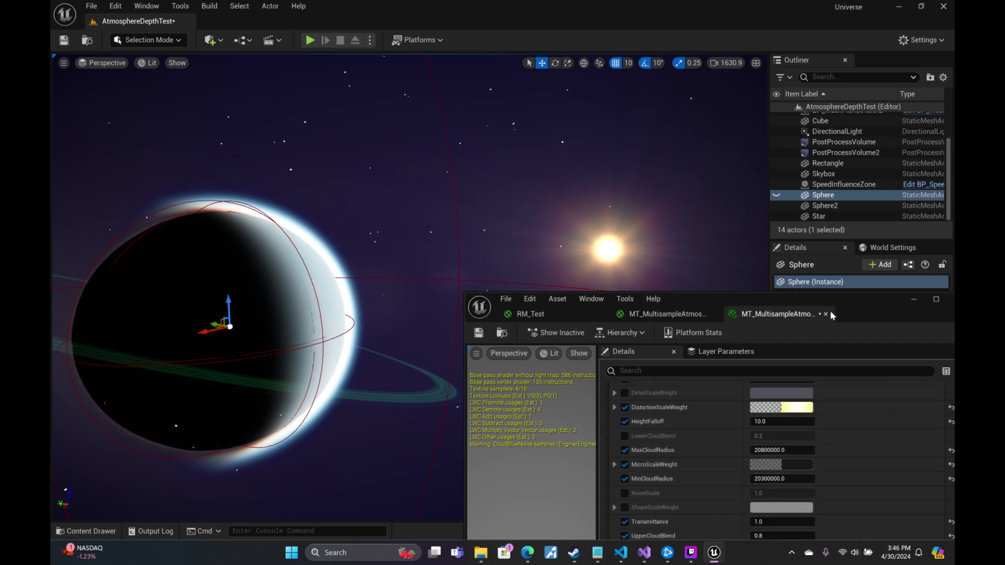
drag(853, 306, 802, 112)
click(721, 397)
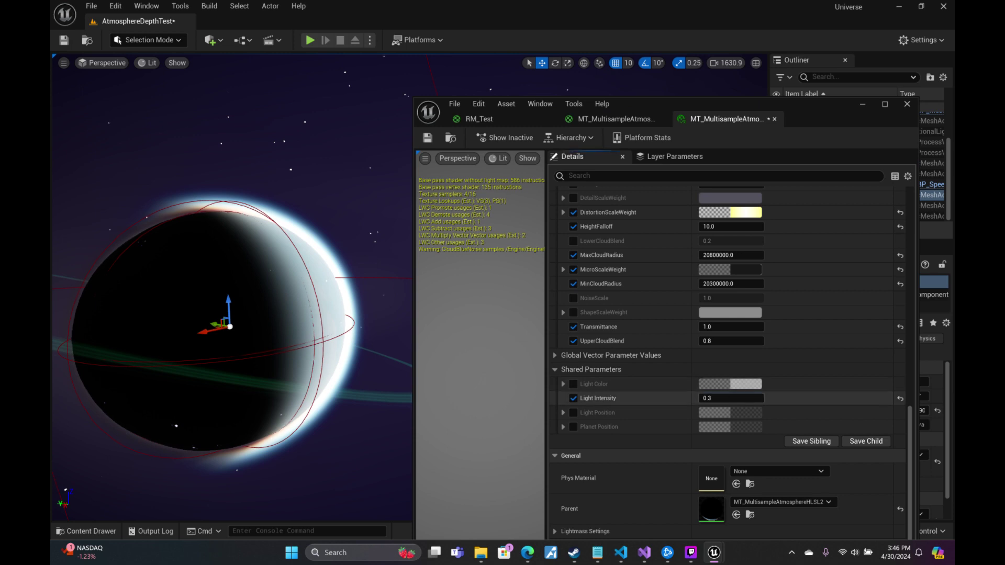
text(0.1)
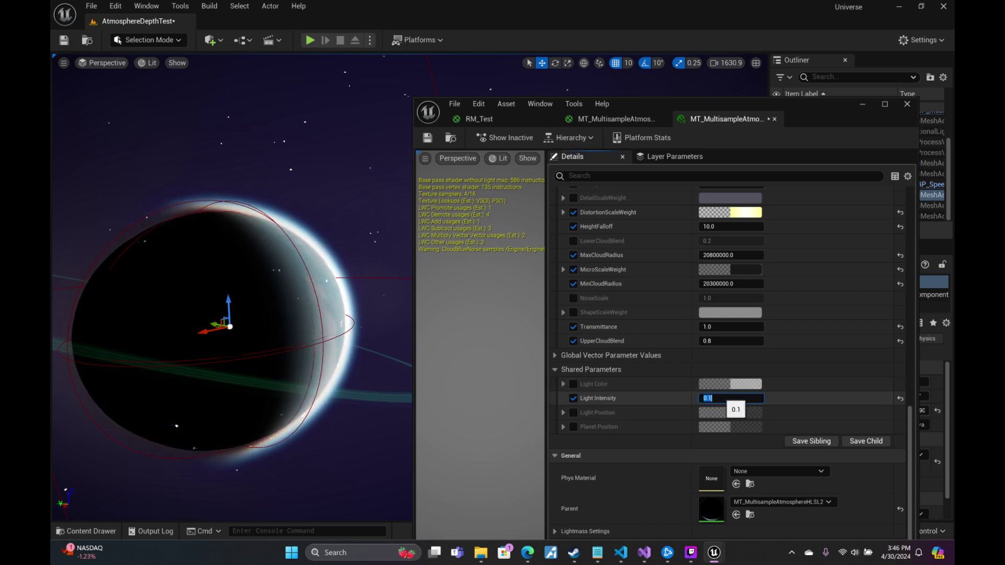
right_drag(222, 327, 170, 276)
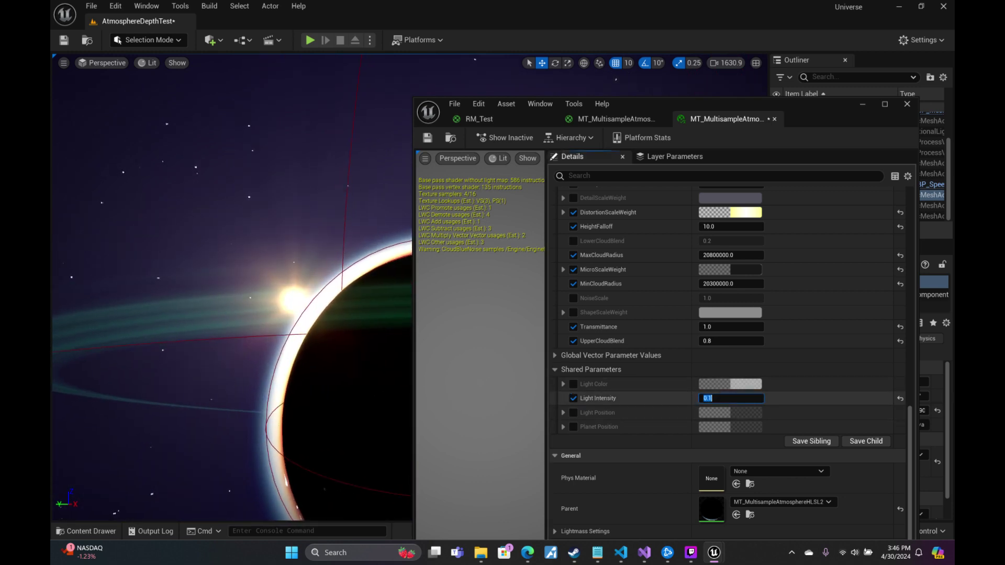
text(0.01)
key(Return)
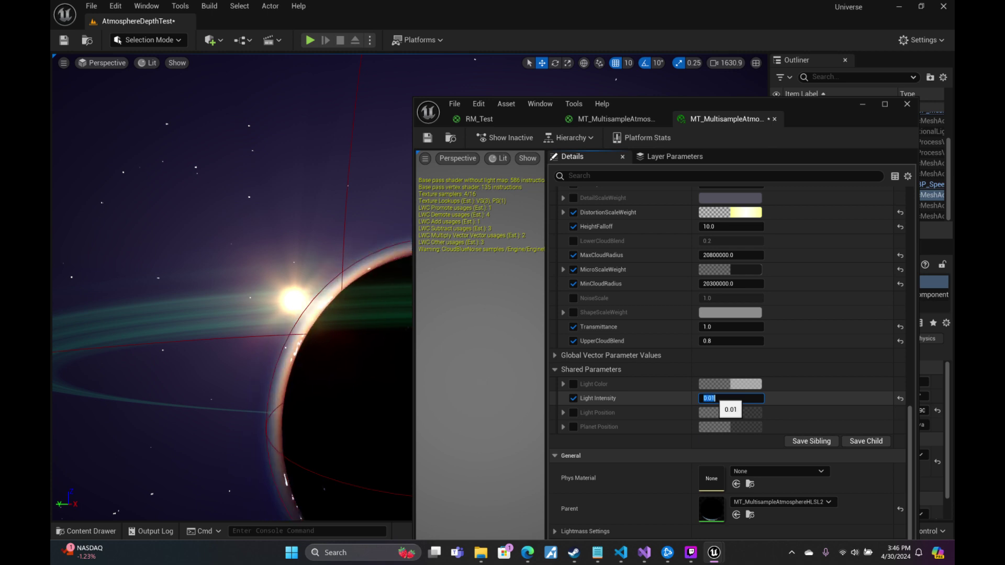
key(Return)
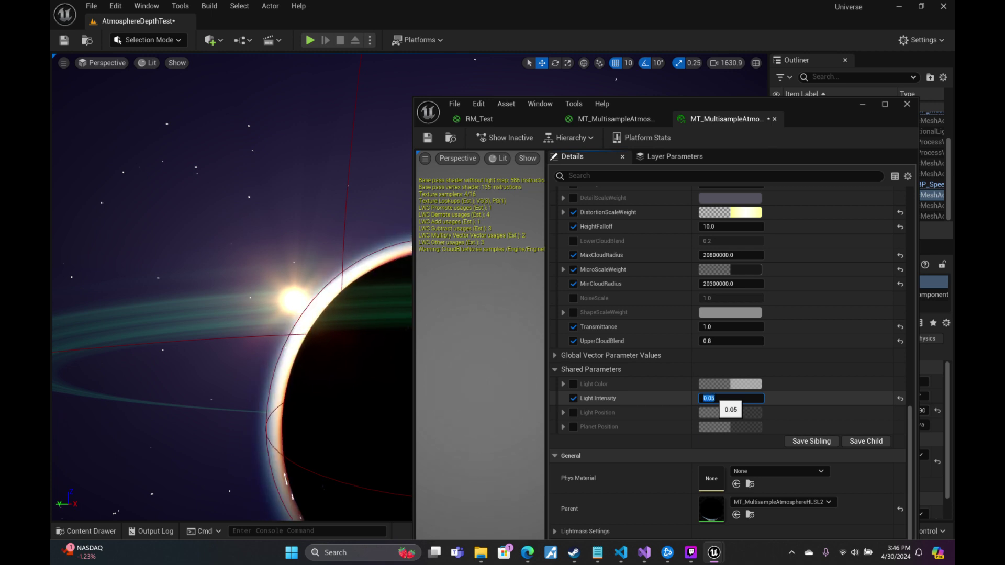
Minimize the material window and examine the atmosphere and clouds while descending from orbit to the planet's surface.
click(863, 107)
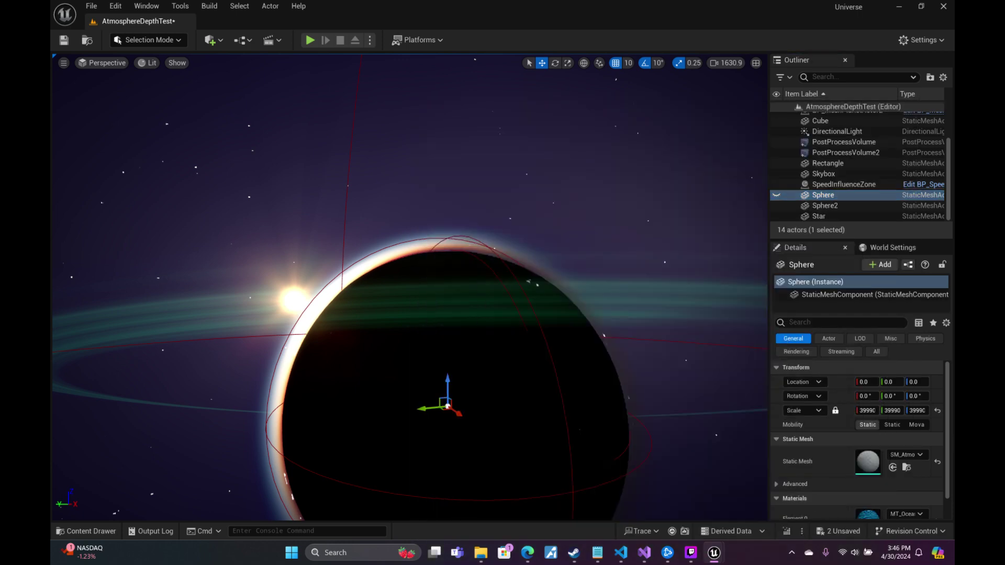
right_drag(502, 286, 345, 282)
right_drag(409, 287, 230, 272)
scroll(230, 272, down, 4)
key(w)
scroll(409, 287, down, 4)
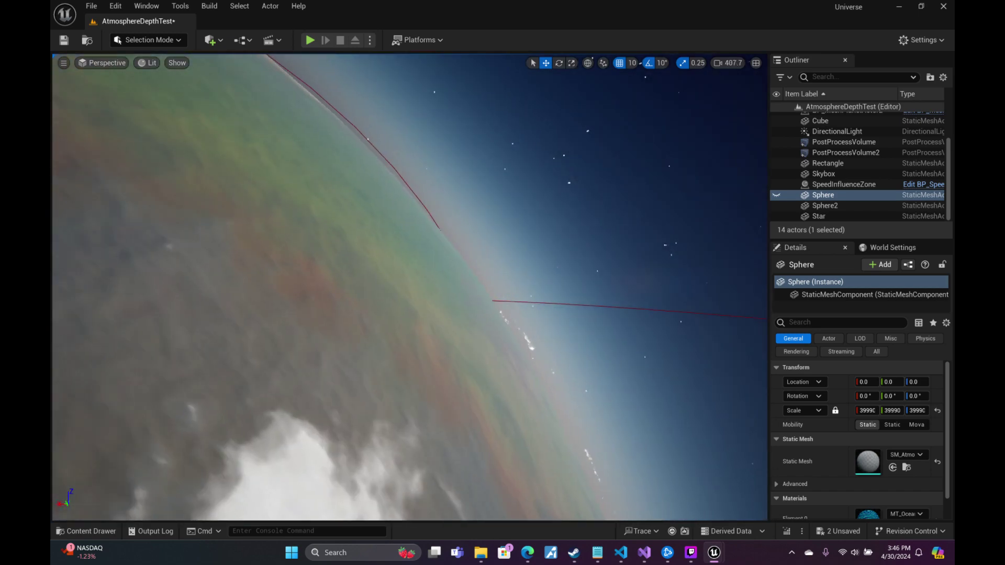
key(w)
scroll(409, 287, down, 5)
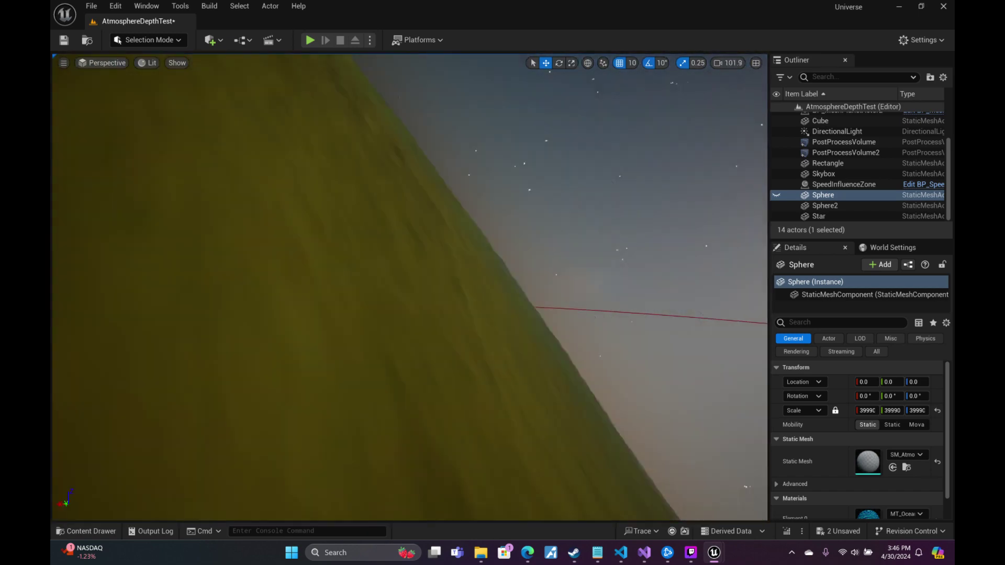
key(w)
right_drag(409, 287, 283, 393)
scroll(409, 287, down, 1)
scroll(409, 287, up, 8)
Frame the selected Sphere from afar and examine the planet's lit side while flying back toward it.
key(s)
key(f)
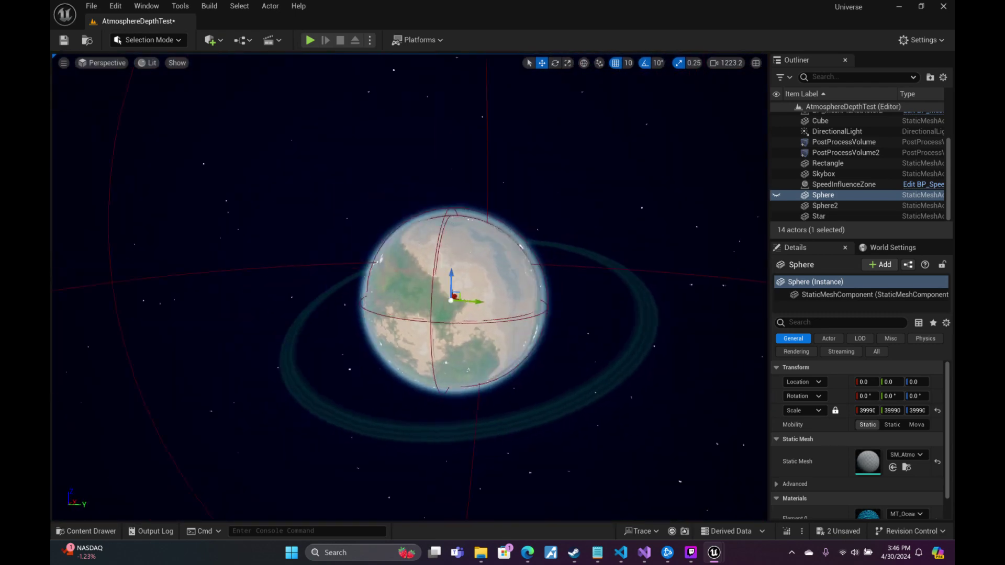
key(w)
key(d)
right_drag(451, 300, 230, 201)
key(w)
key(d)
scroll(409, 286, down, 1)
key(w)
scroll(409, 287, down, 1)
right_drag(463, 235, 319, 241)
key(w)
scroll(409, 286, down, 1)
key(w)
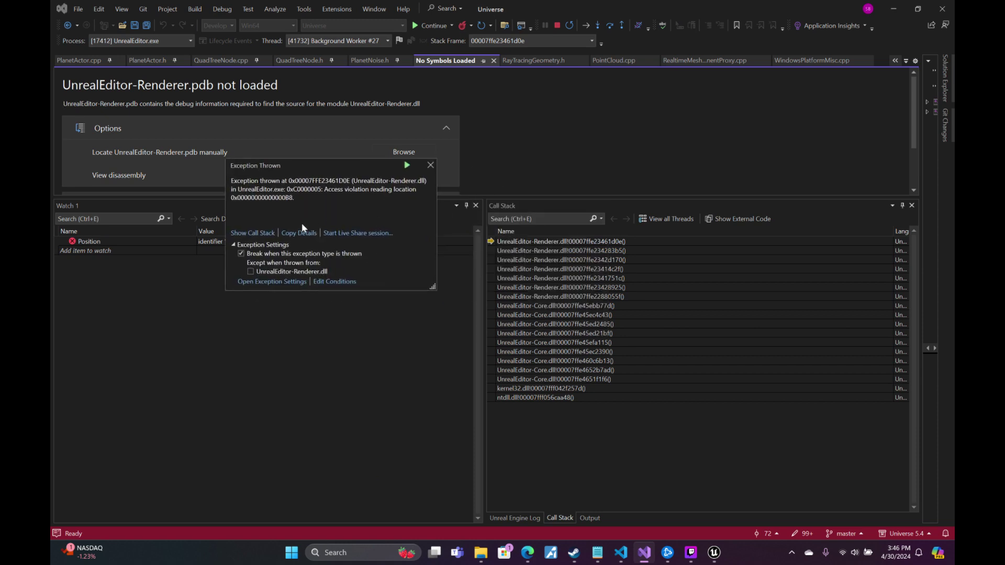
Show the exception's call stack in Visual Studio, inspect its UnrealEditor-Renderer frames and copy the exception details.
click(267, 235)
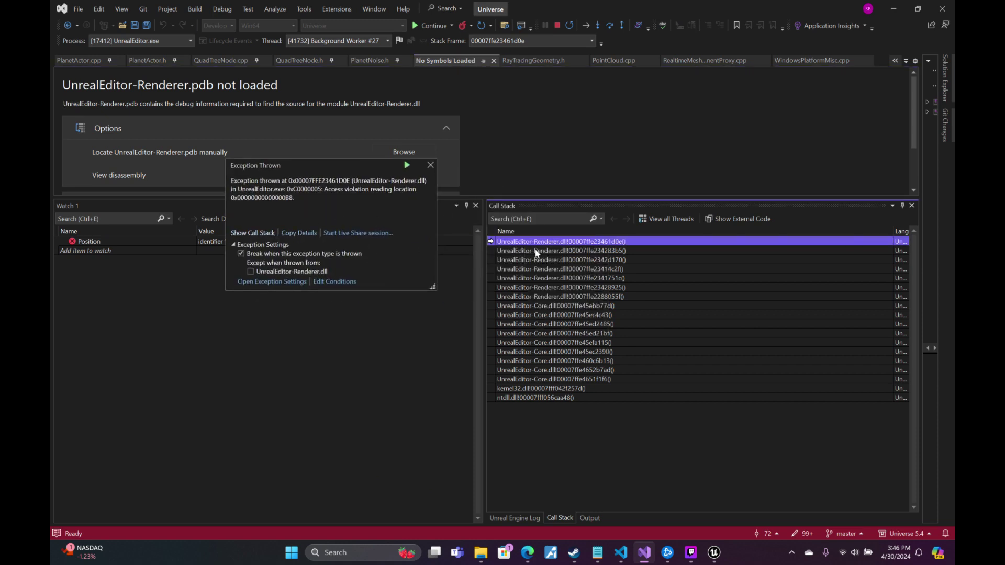
double_click(563, 250)
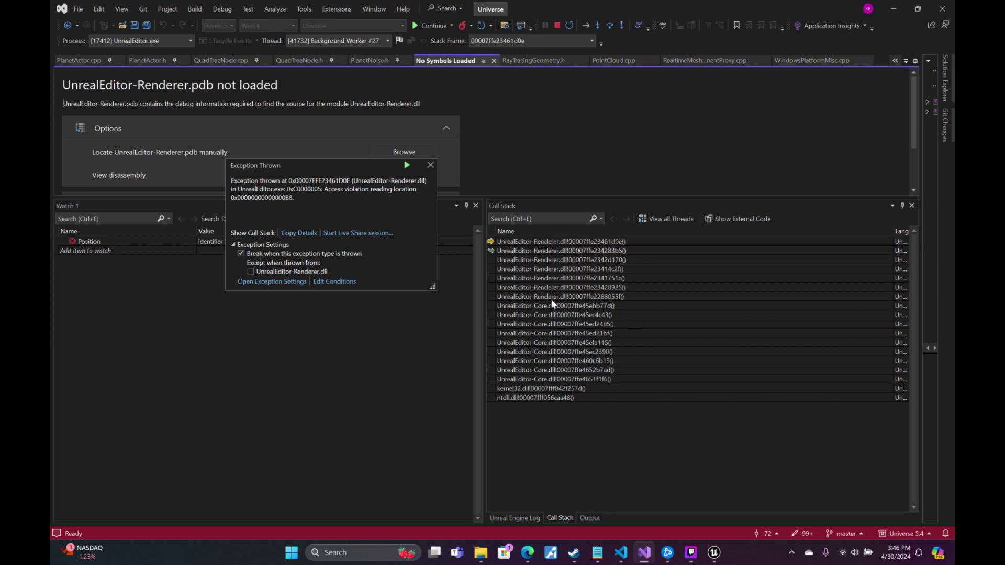
double_click(553, 296)
click(555, 388)
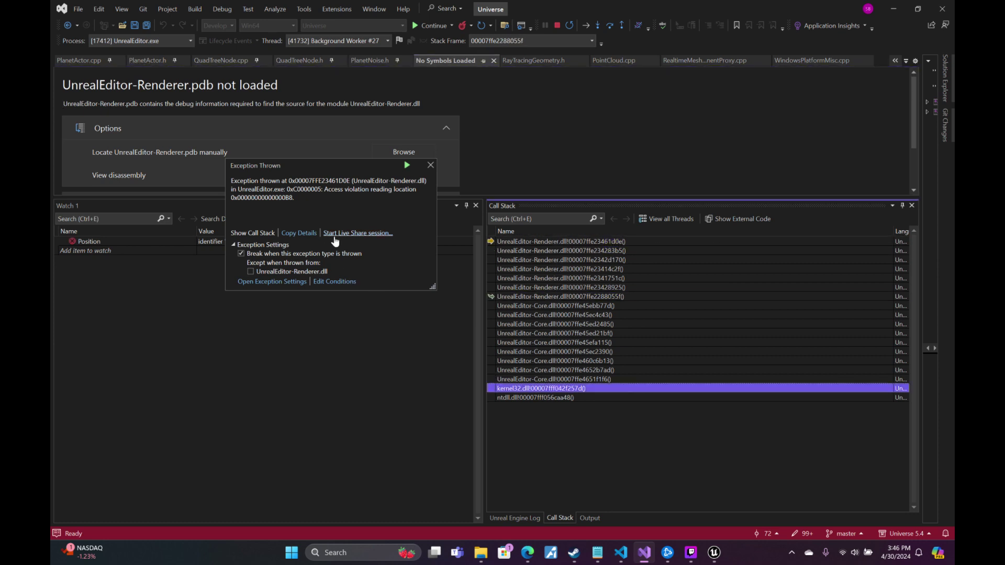
click(299, 235)
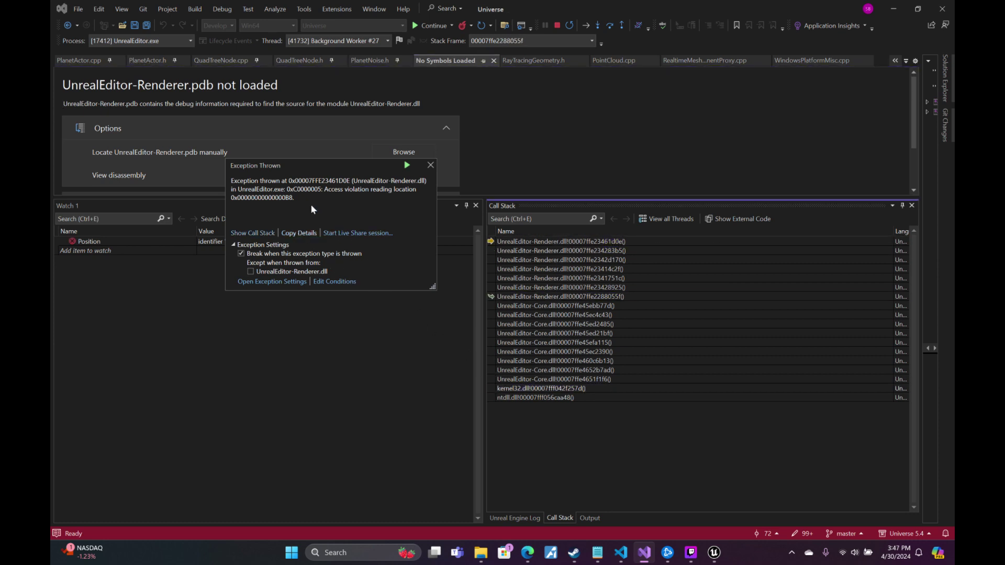
Move the exception popup aside, re-evaluate the Position watch and continue execution of the debugged process.
double_click(136, 242)
drag(325, 169, 541, 225)
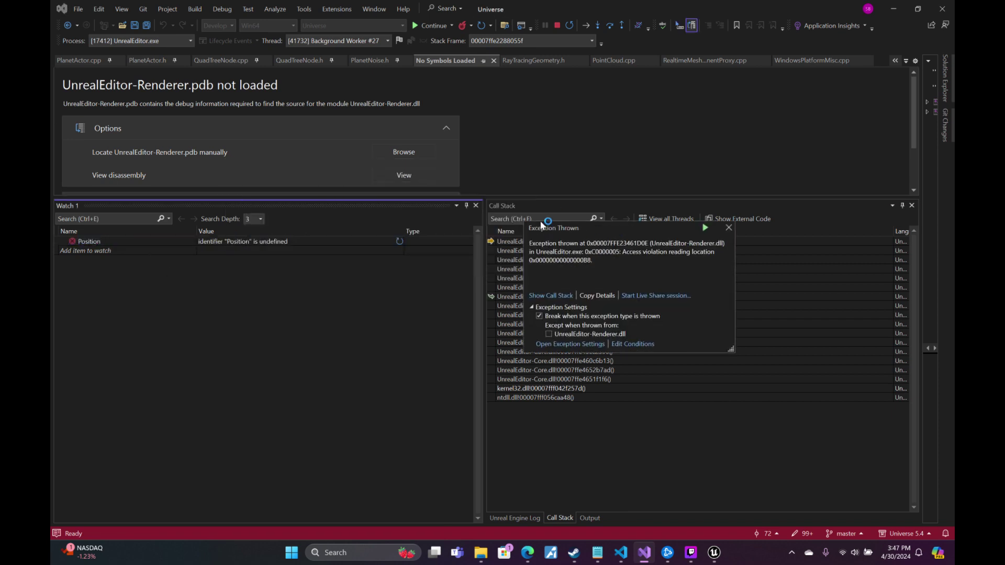
mouse_move(251, 246)
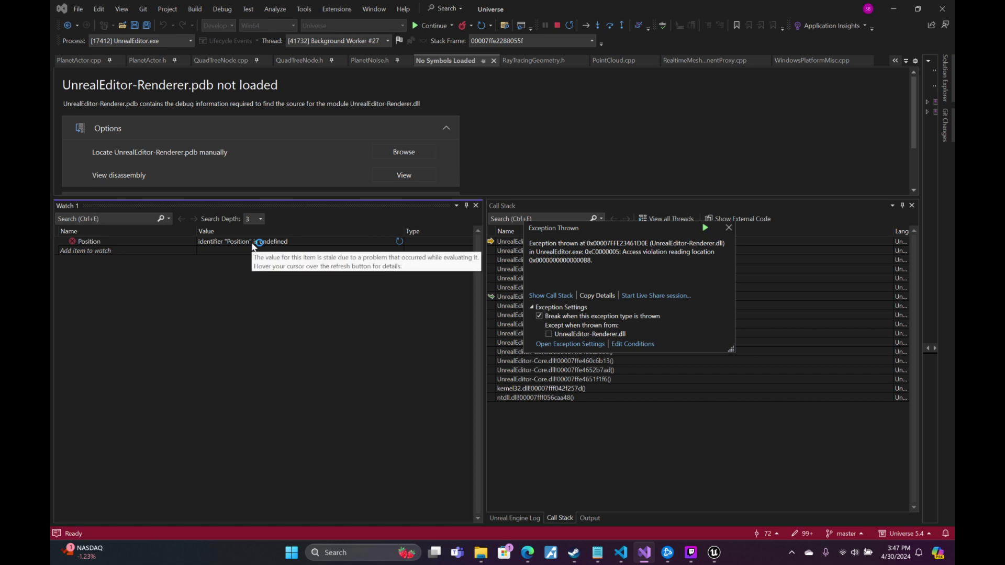
click(398, 241)
click(442, 25)
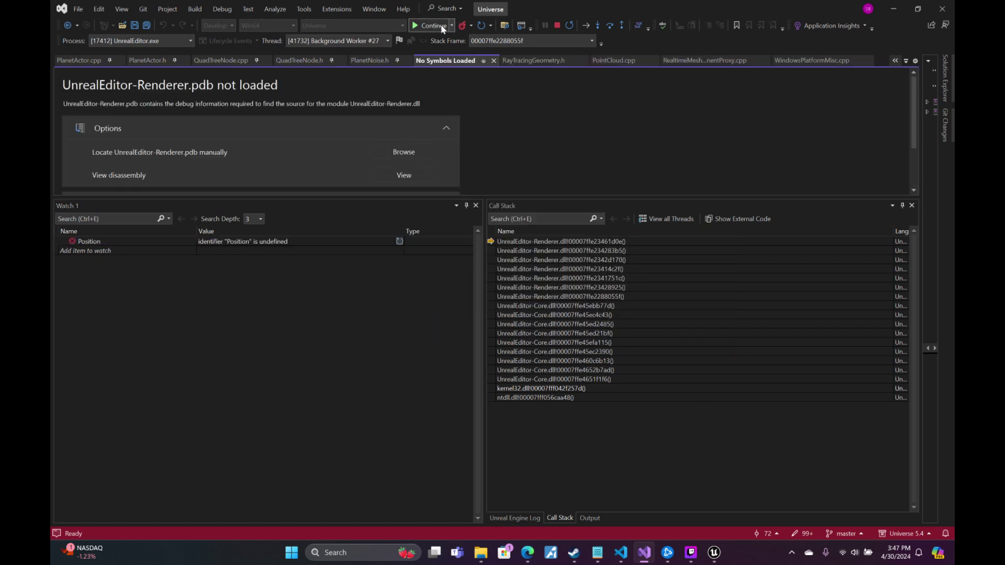
click(442, 25)
Enlarge the document area and view the disassembly at the exception location, closing it when finished.
drag(337, 197, 345, 340)
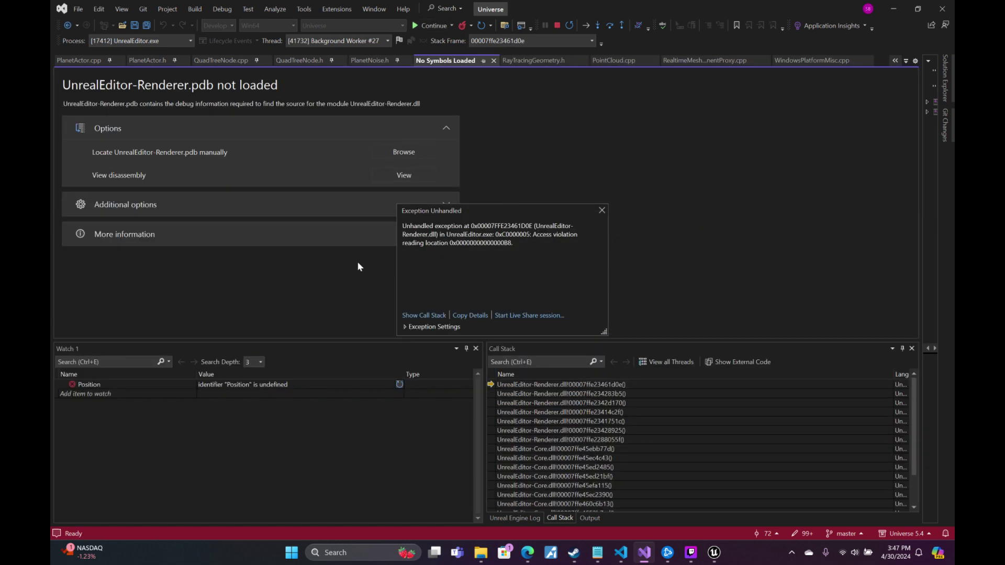
click(404, 175)
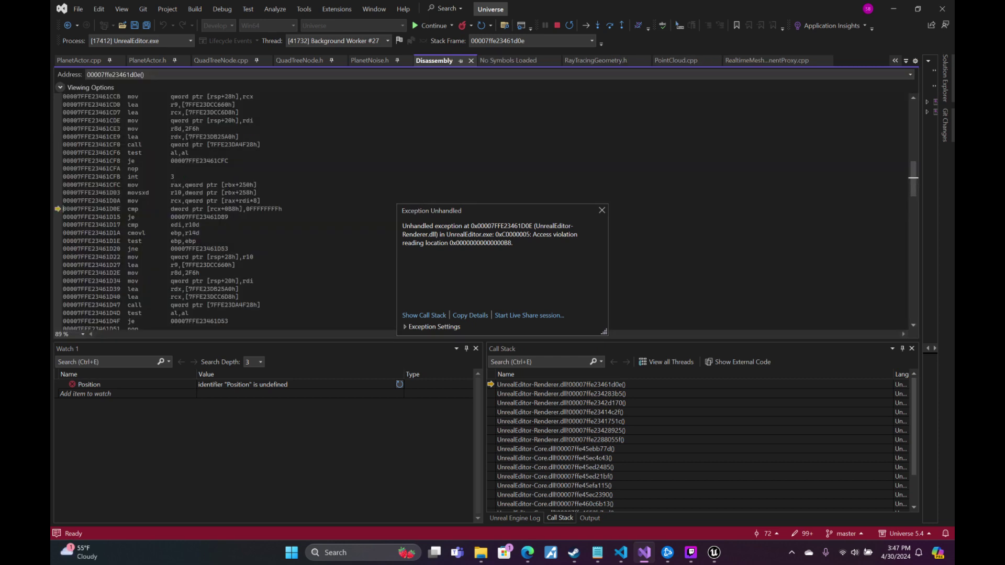
scroll(220, 209, down, 10)
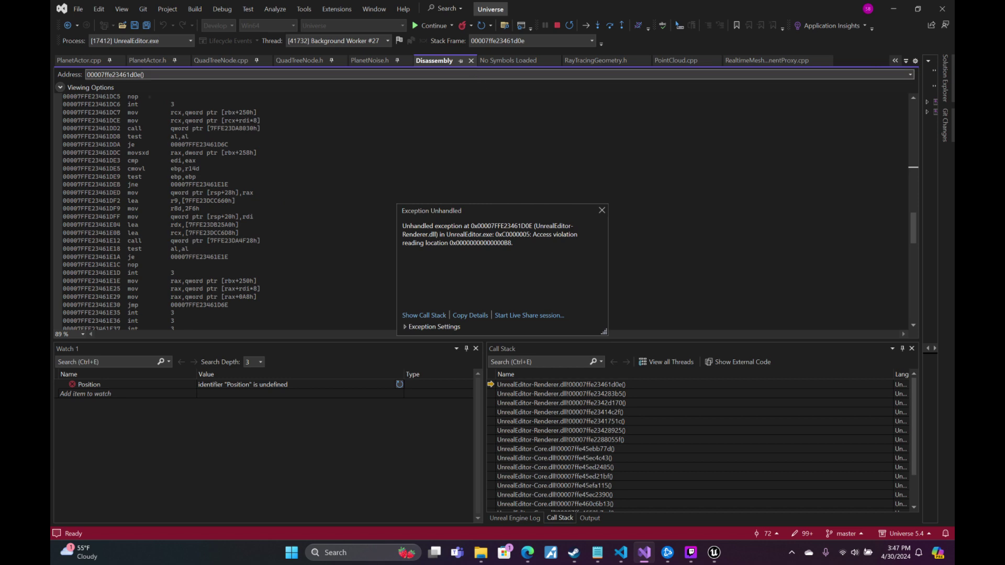
click(471, 60)
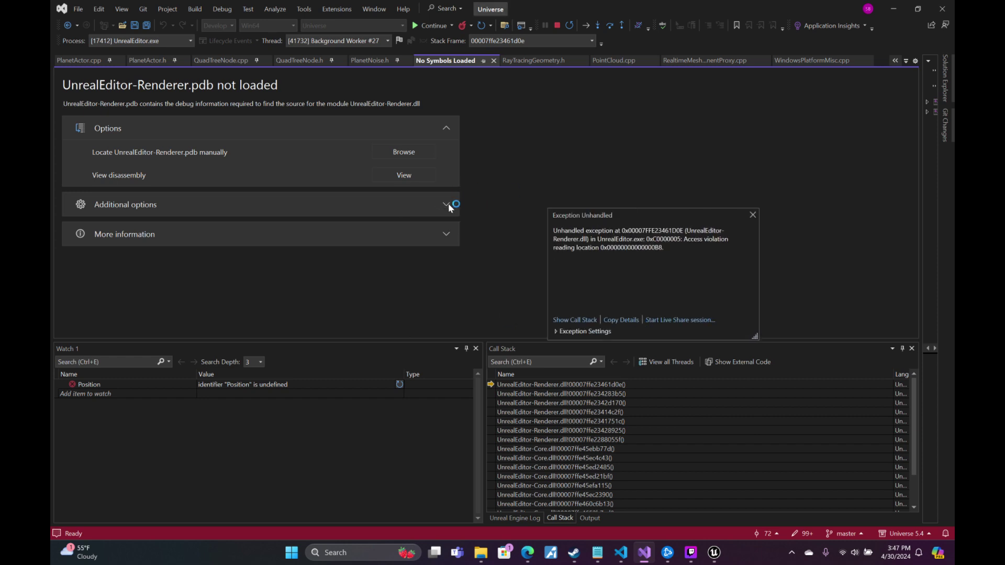
Check the additional options and examine the symbol load information for the missing UnrealEditor-Renderer.pdb.
click(446, 204)
click(446, 204)
click(446, 202)
click(446, 205)
click(445, 234)
scroll(439, 237, down, 3)
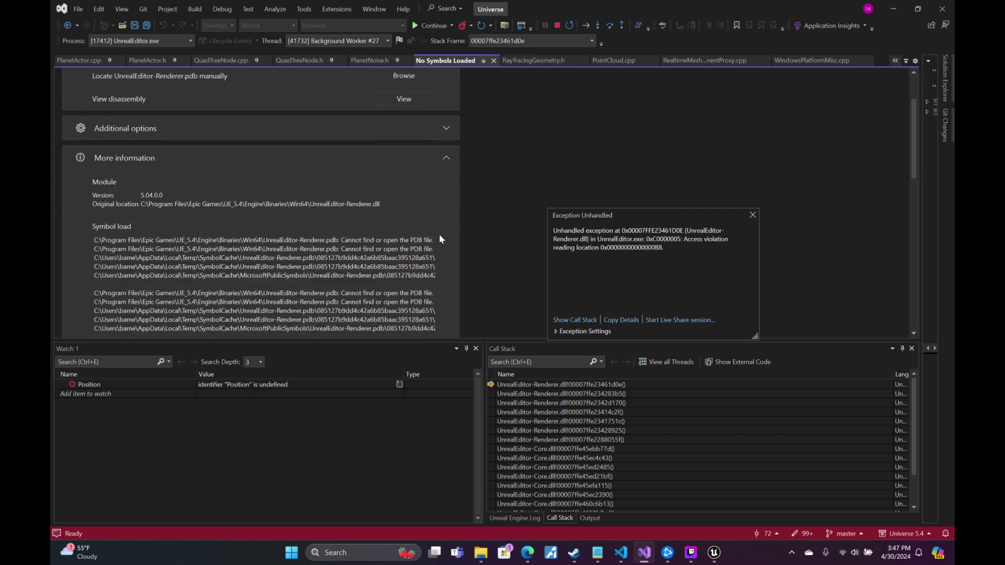
scroll(391, 202, down, 2)
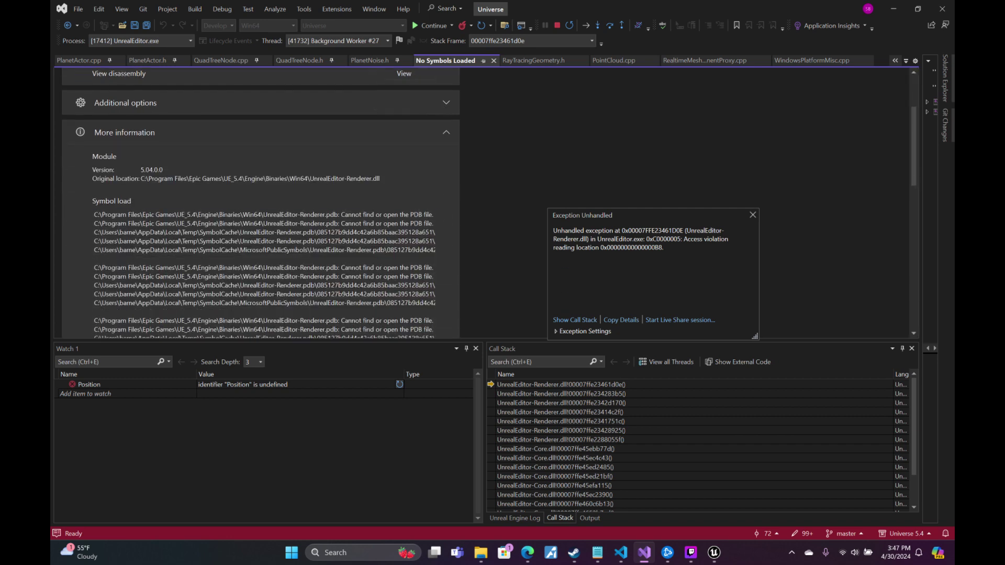
scroll(261, 202, down, 8)
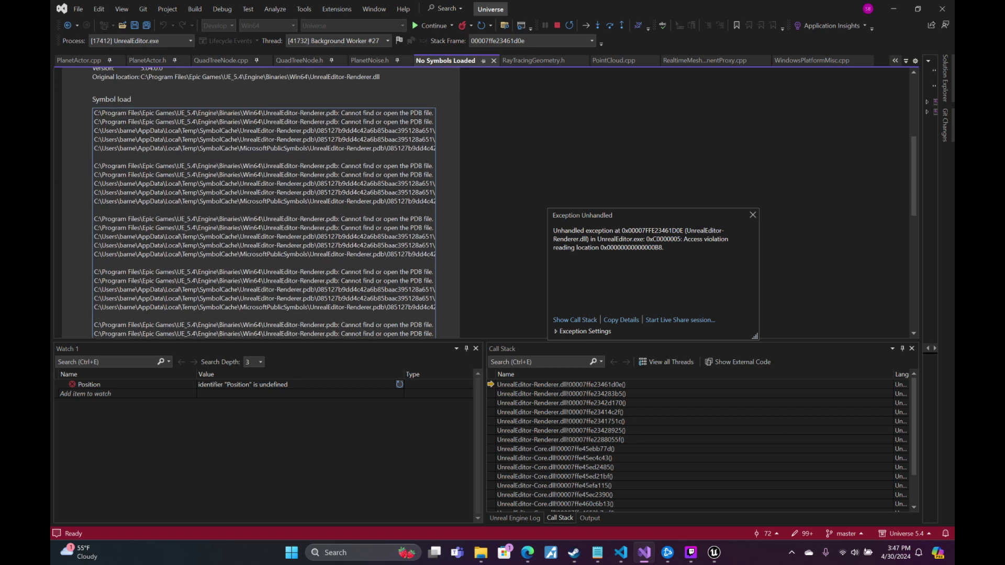
scroll(261, 202, down, 1)
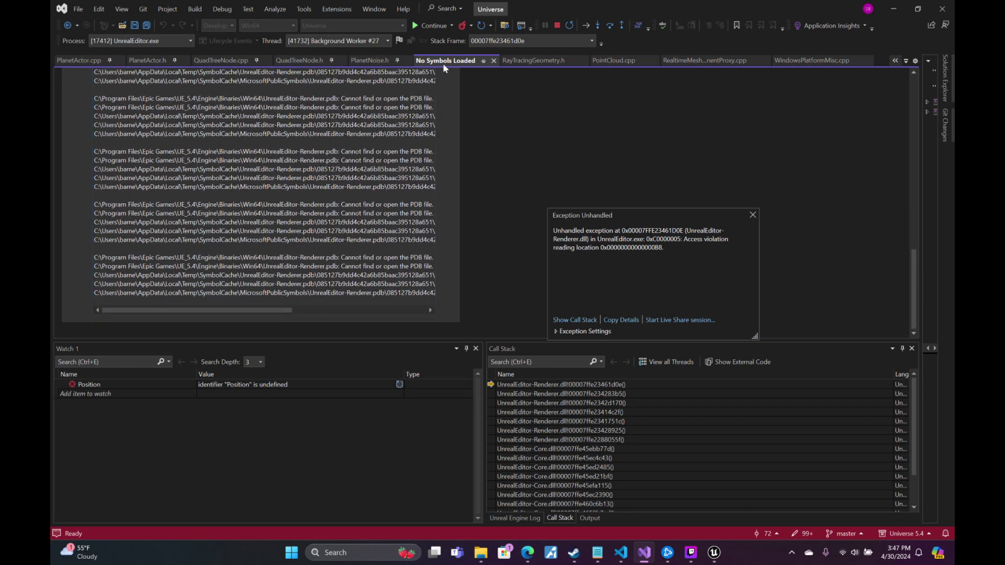
Dismiss the renderer exception, continue execution until the crashed process ends, and relaunch the Universe project with the local Windows debugger.
click(752, 214)
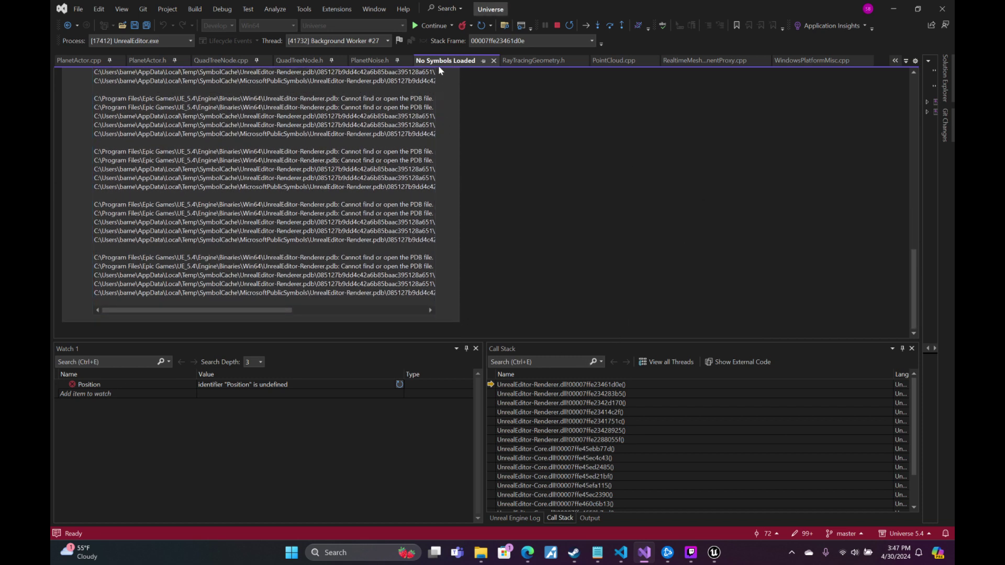
click(430, 25)
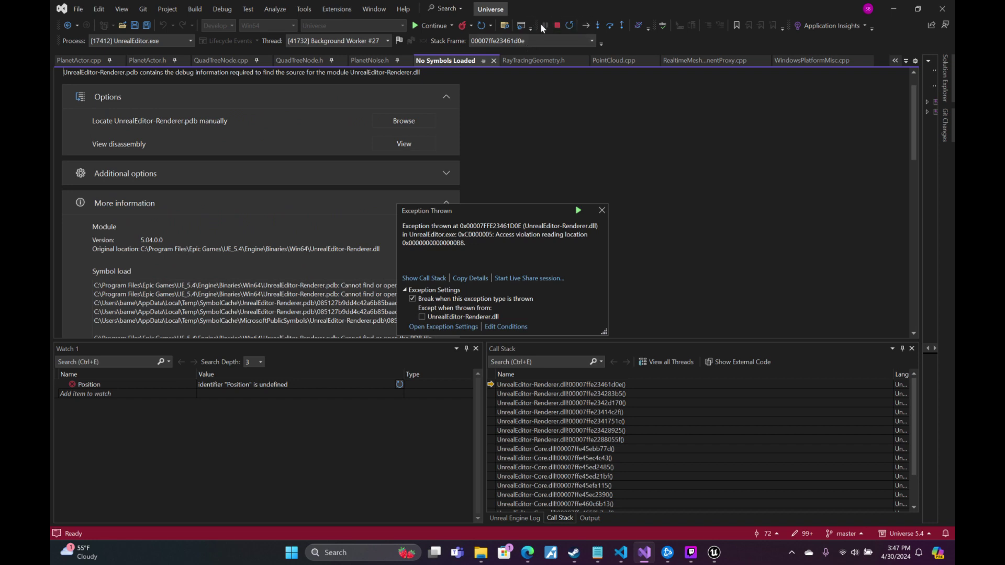
key(F5)
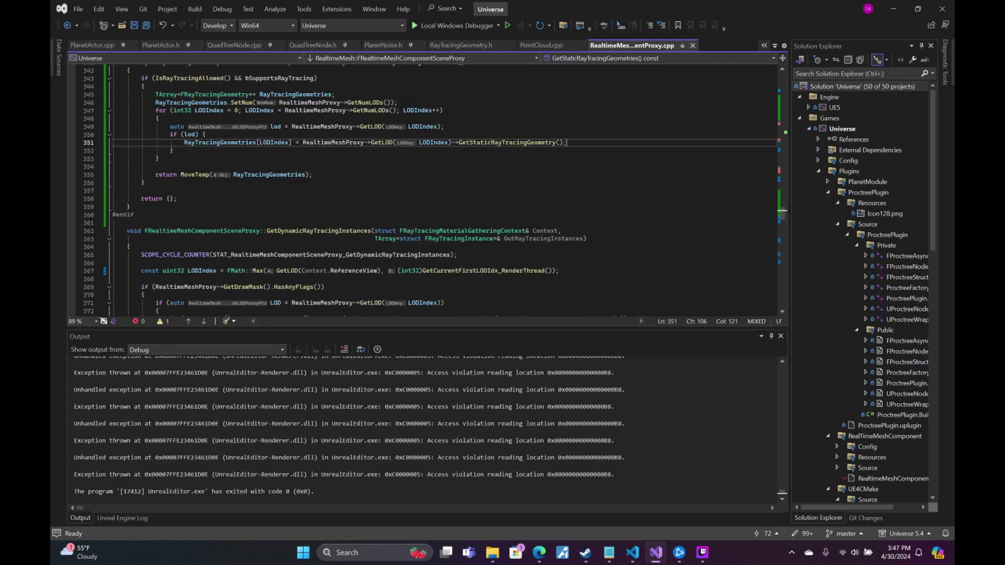
click(441, 24)
Check the live session in Twitch Studio and return to Visual Studio.
mouse_move(689, 556)
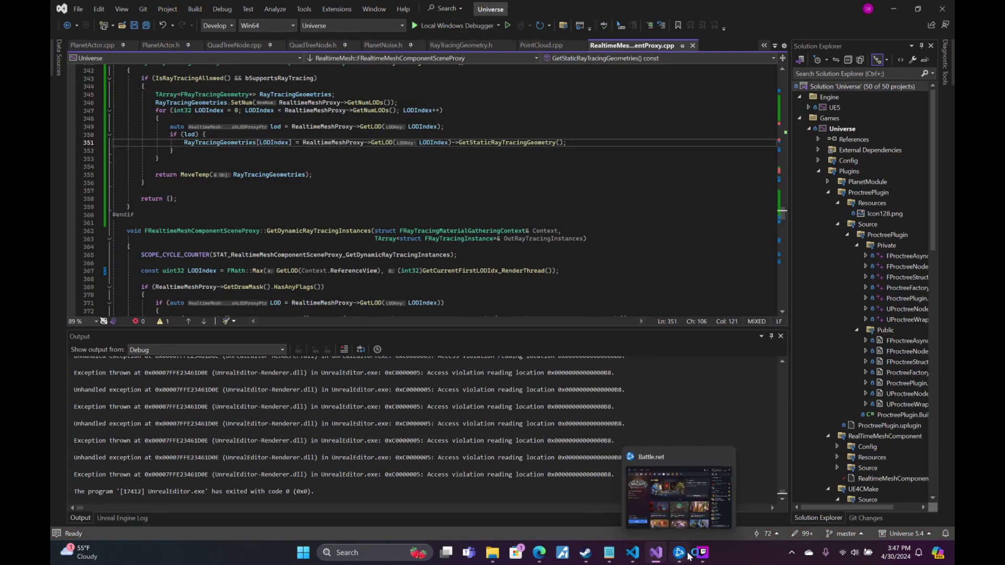
click(699, 552)
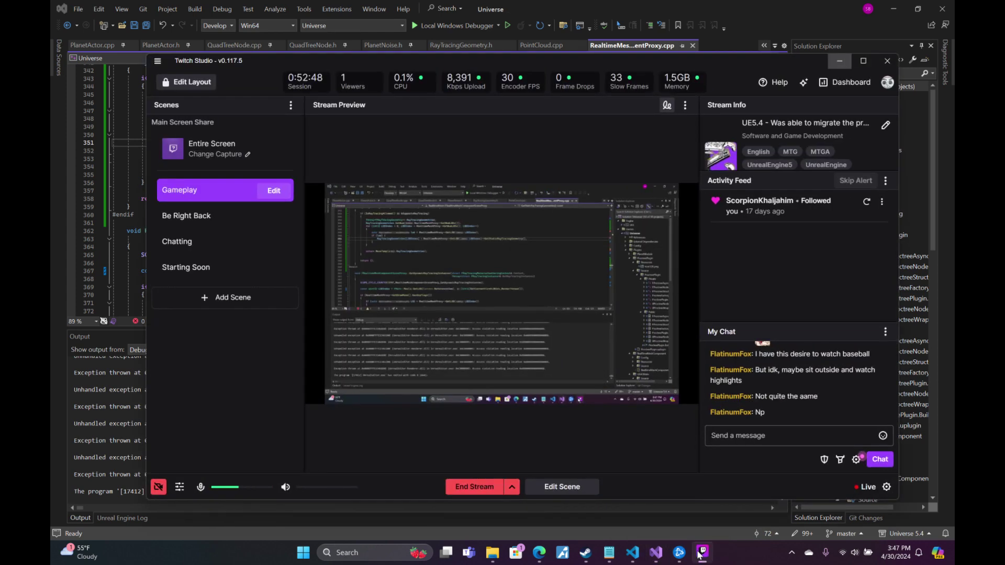
click(699, 552)
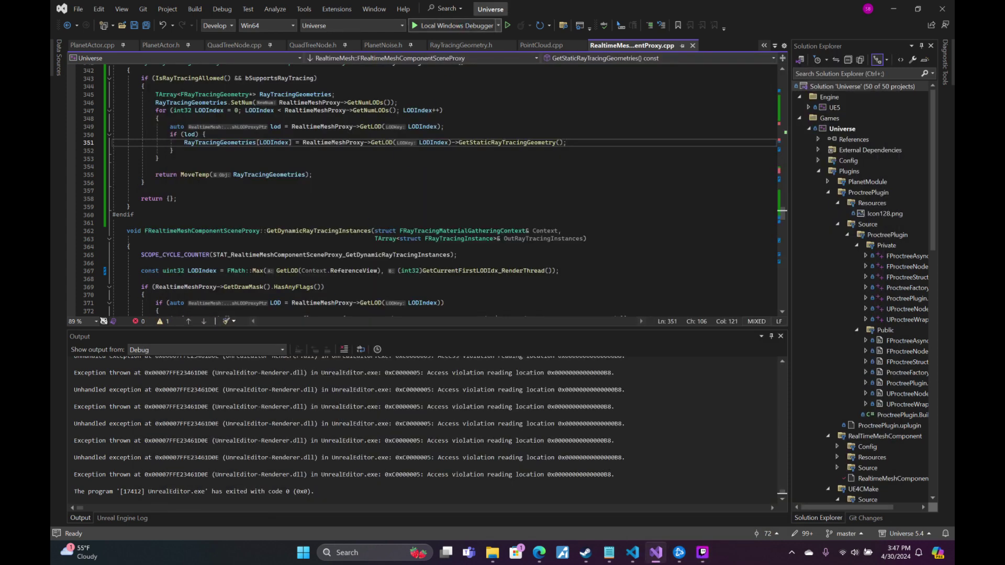
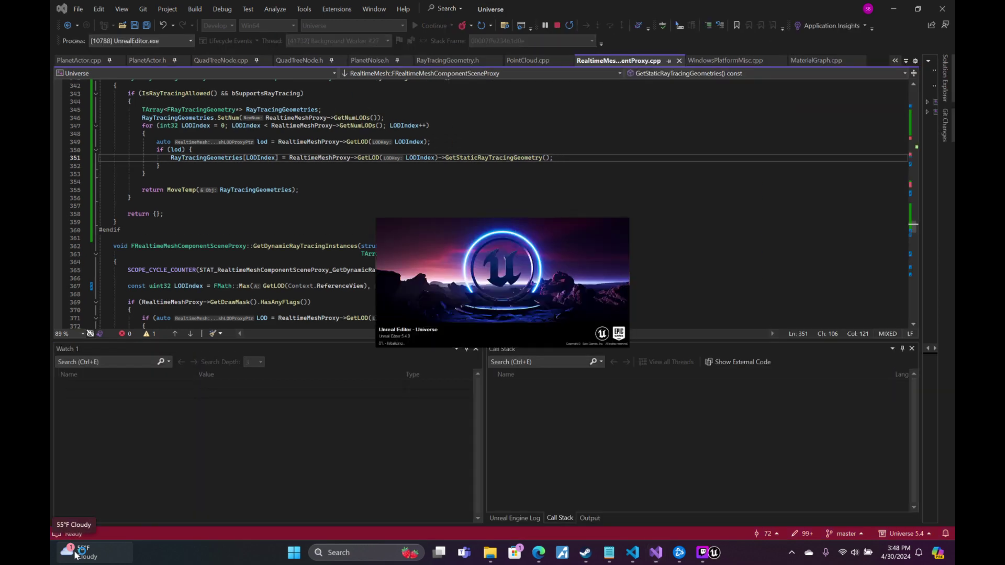
Switch to Microsoft Edge and search the web for "ue5.4 directional gravity".
click(527, 553)
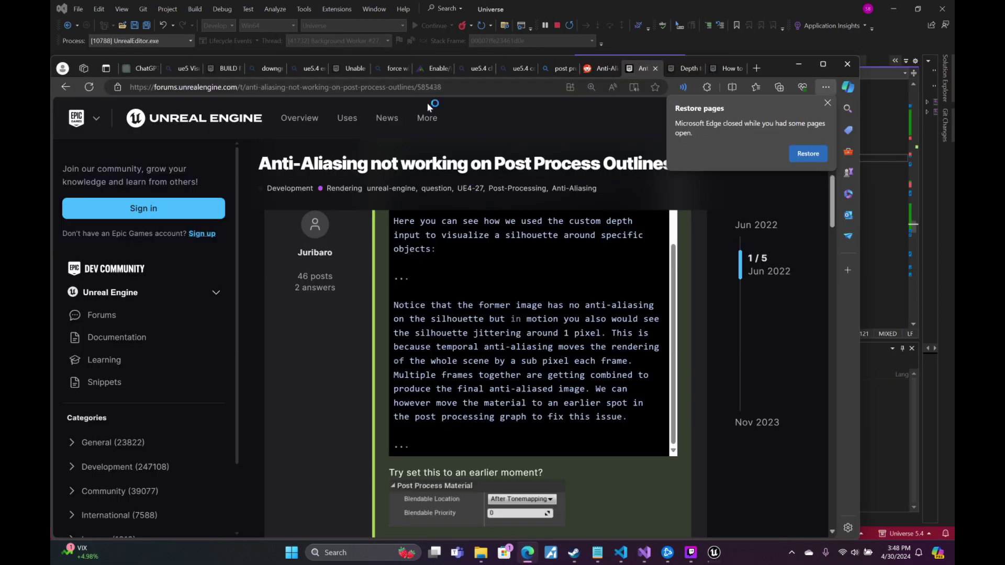
key(ctrl+l)
text(u)
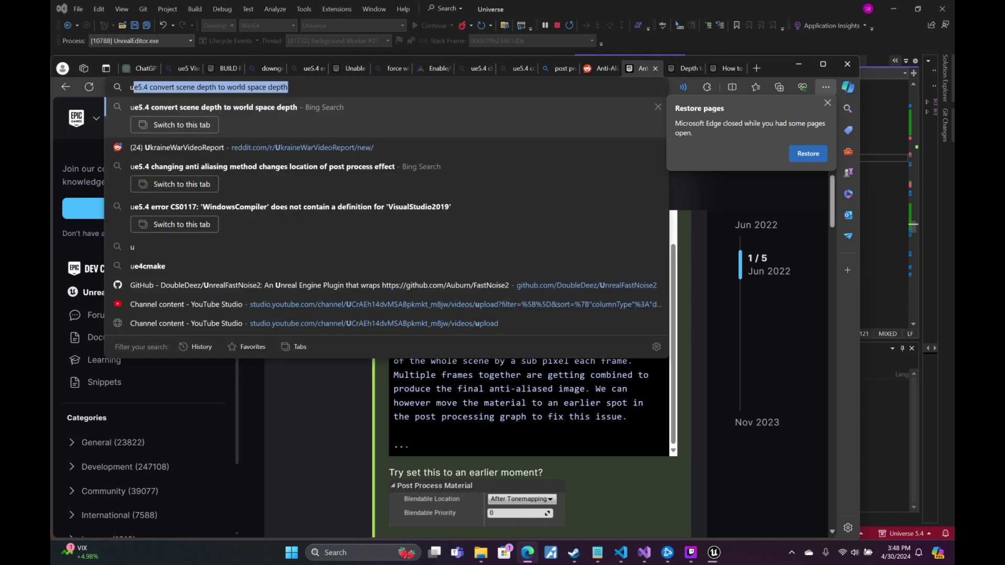
text(e5.4 directional g)
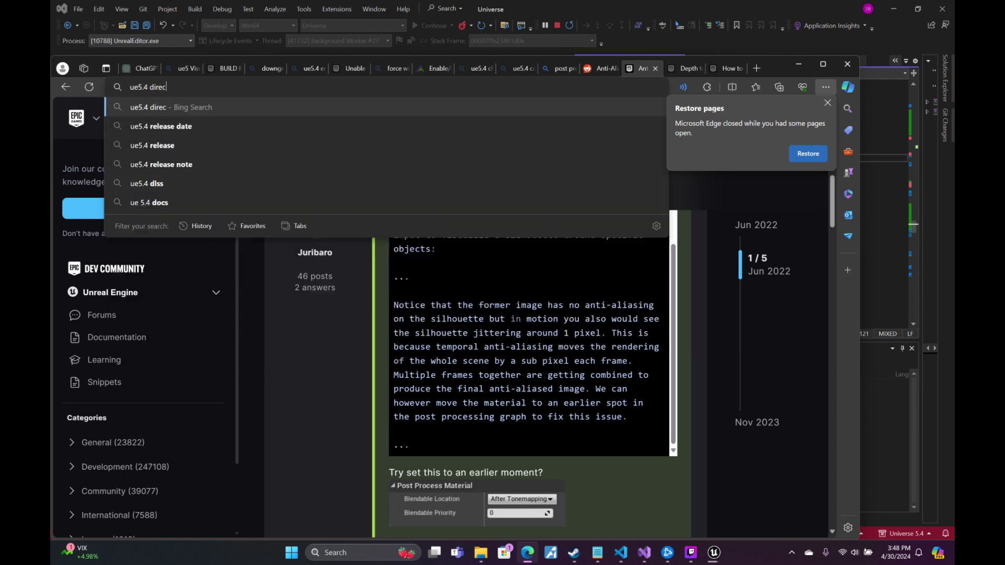
text(ty)
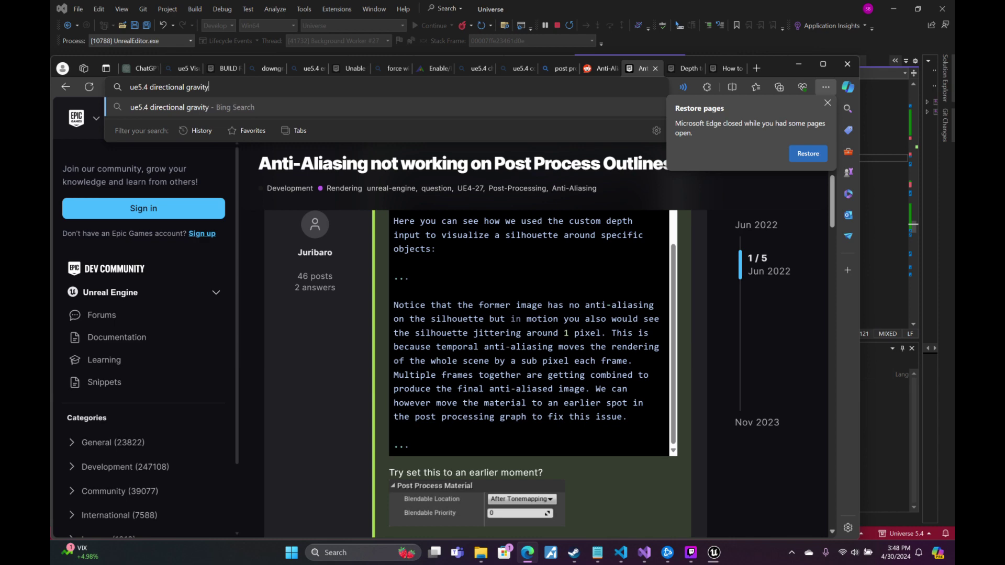
key(Return)
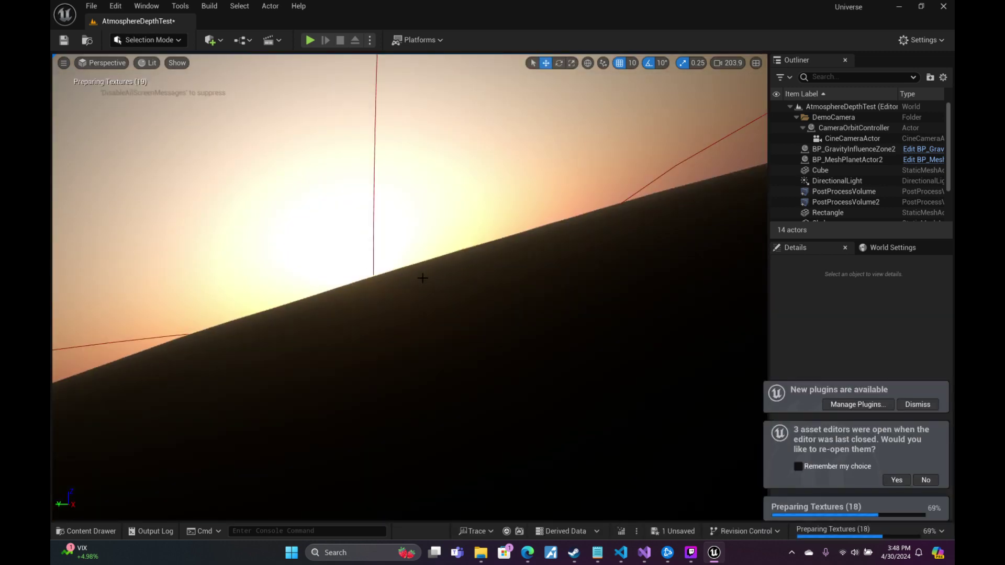
In Unreal Editor, open the material instance parented to MT_MultisampleAtmosphereHLSL2 and enable its Ambient Beta override among the atmosphere parameters.
right_drag(409, 287, 198, 280)
key(s)
scroll(398, 288, up, 2)
key(s)
key(d)
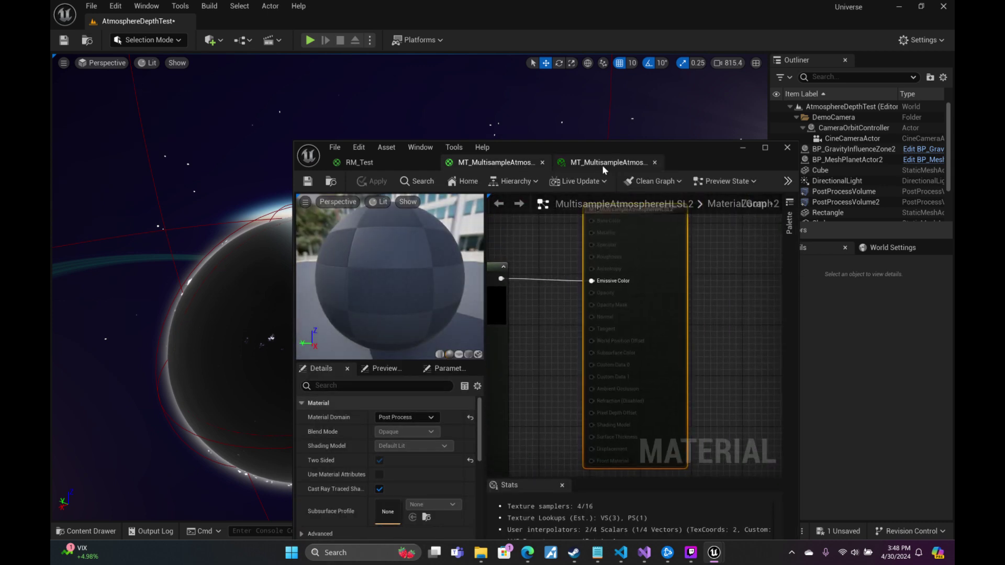
click(602, 163)
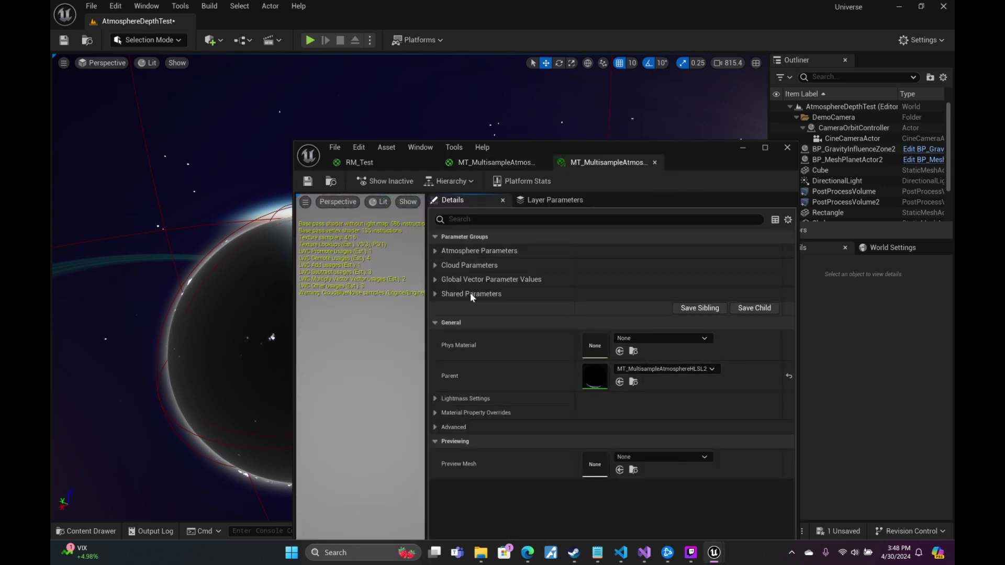
click(435, 251)
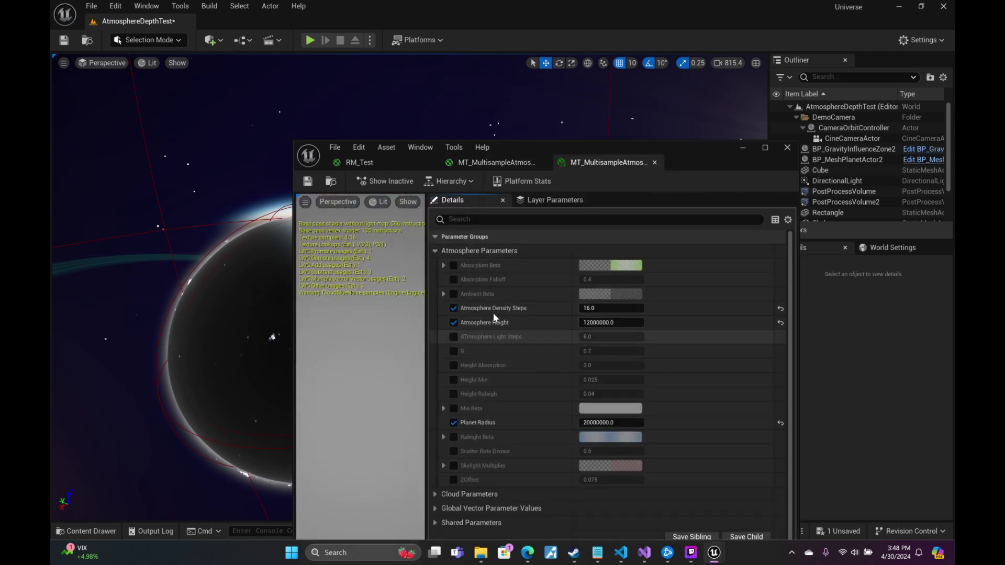
click(454, 294)
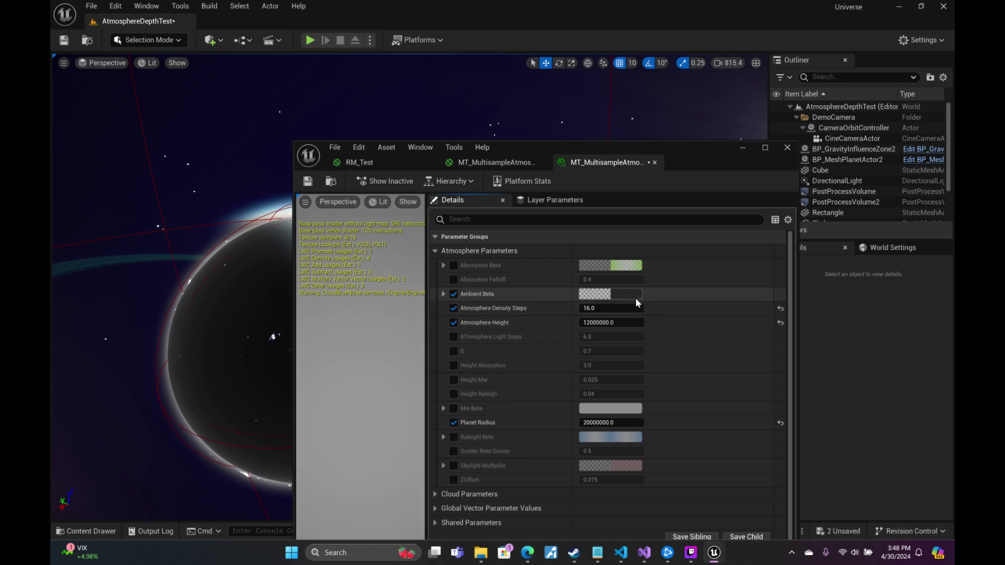
Set the red, green and blue components of the Ambient Beta colour to 0.001 each.
click(636, 297)
click(680, 420)
drag(662, 418, 668, 418)
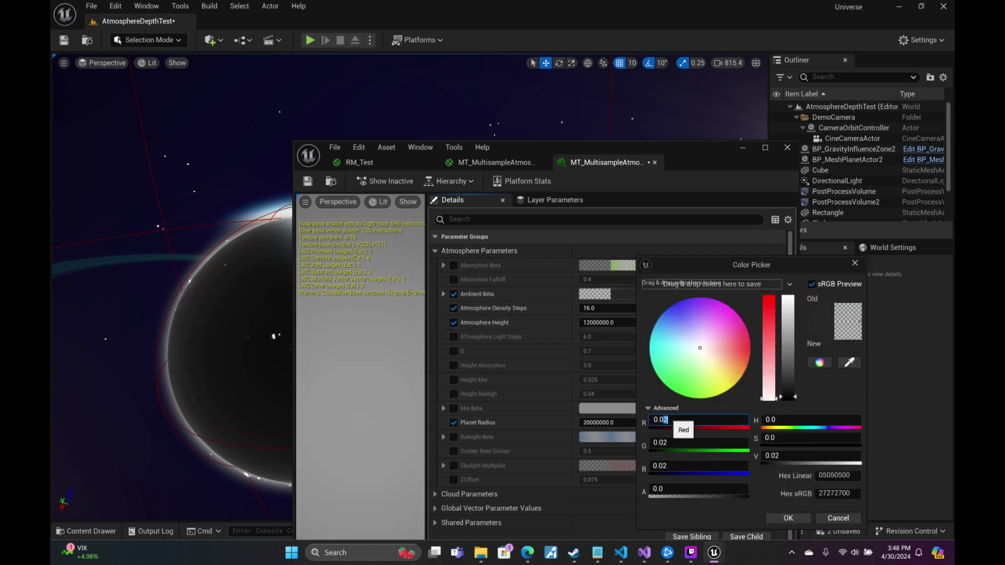
text(01)
key(Return)
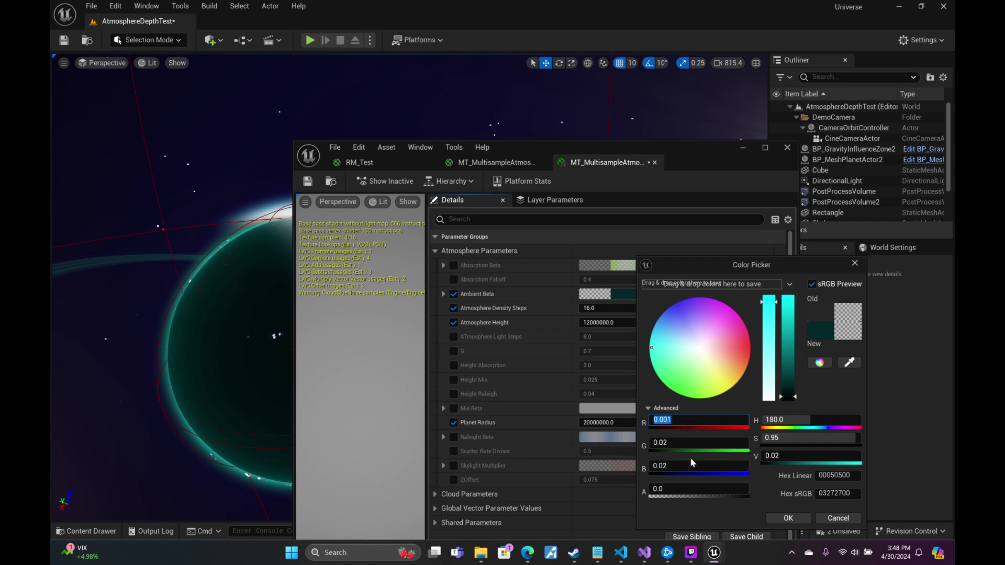
click(665, 441)
drag(663, 441, 676, 441)
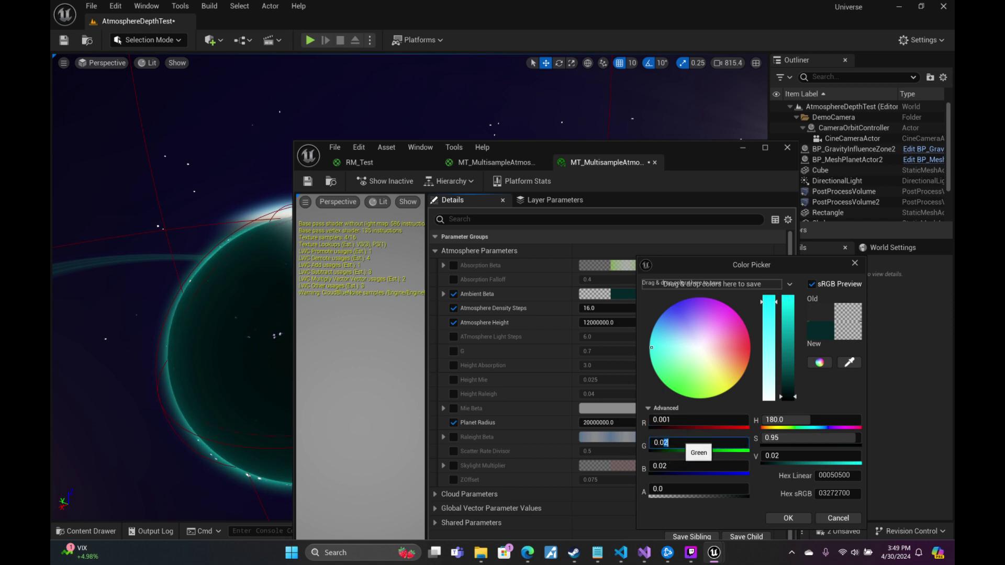
text(01)
key(Return)
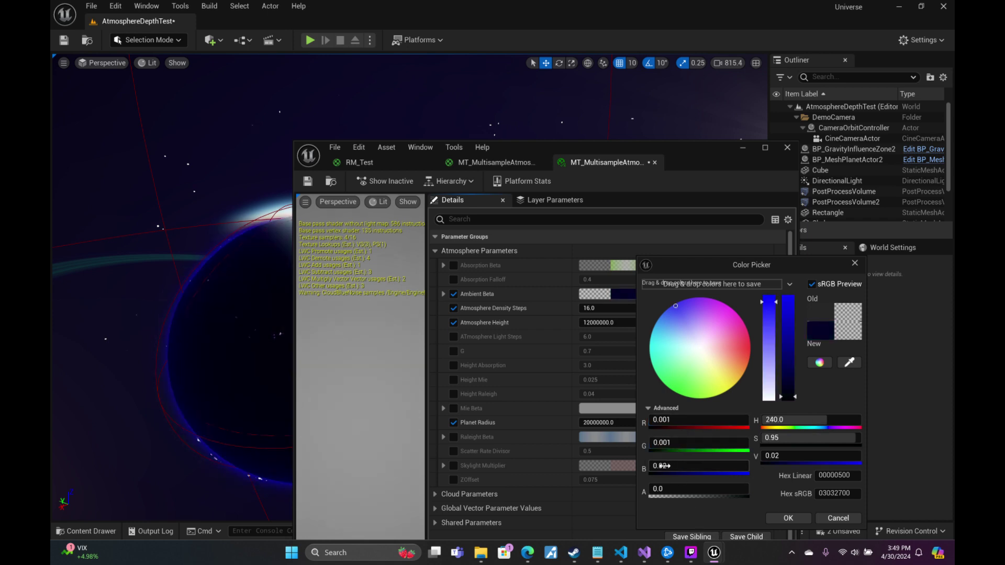
click(662, 466)
text(0.001)
key(Return)
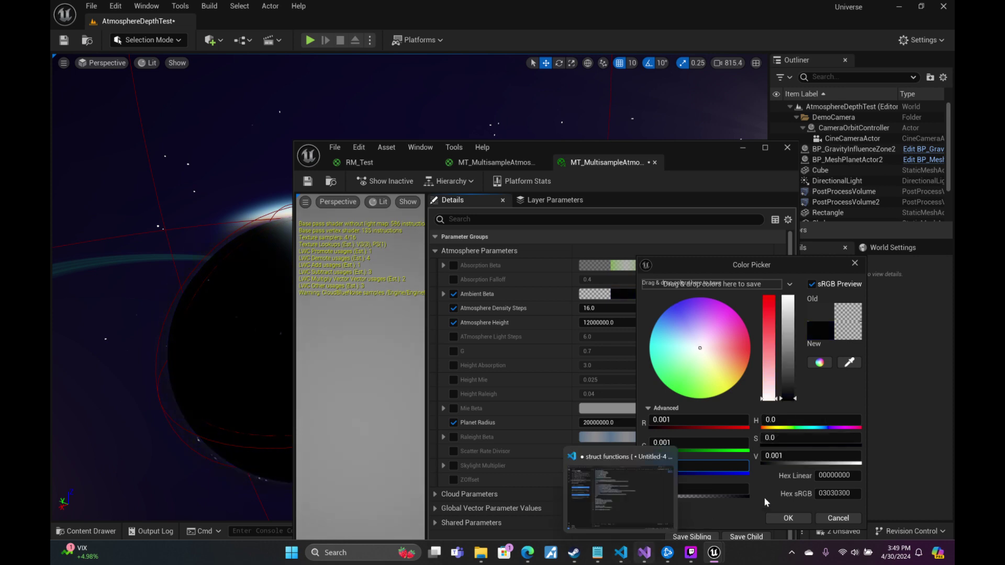
click(787, 518)
Set the shared Light Intensity parameter to 0.05, save the material instance, put its editor away and save the level.
scroll(686, 366, down, 2)
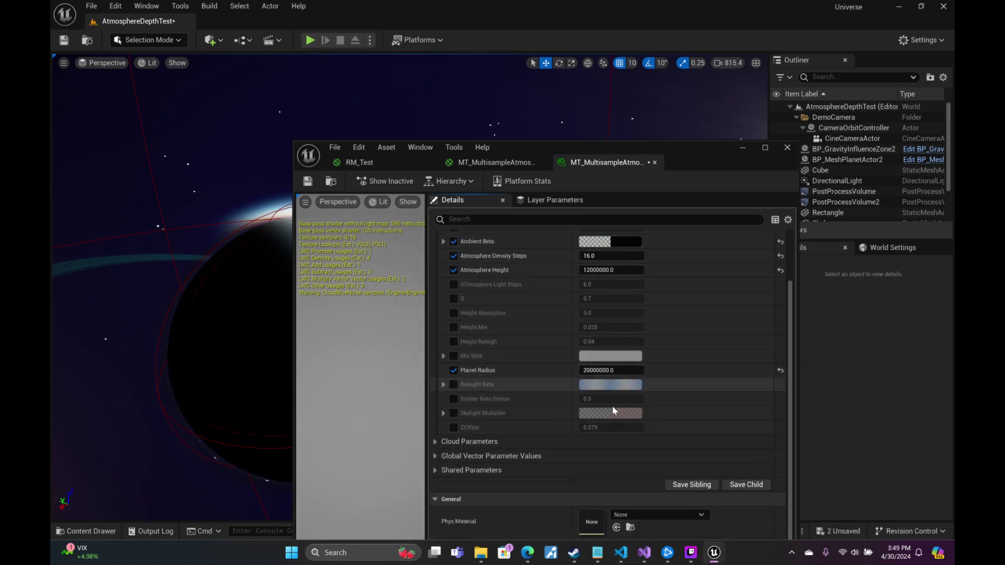
click(435, 470)
scroll(588, 486, down, 2)
click(588, 441)
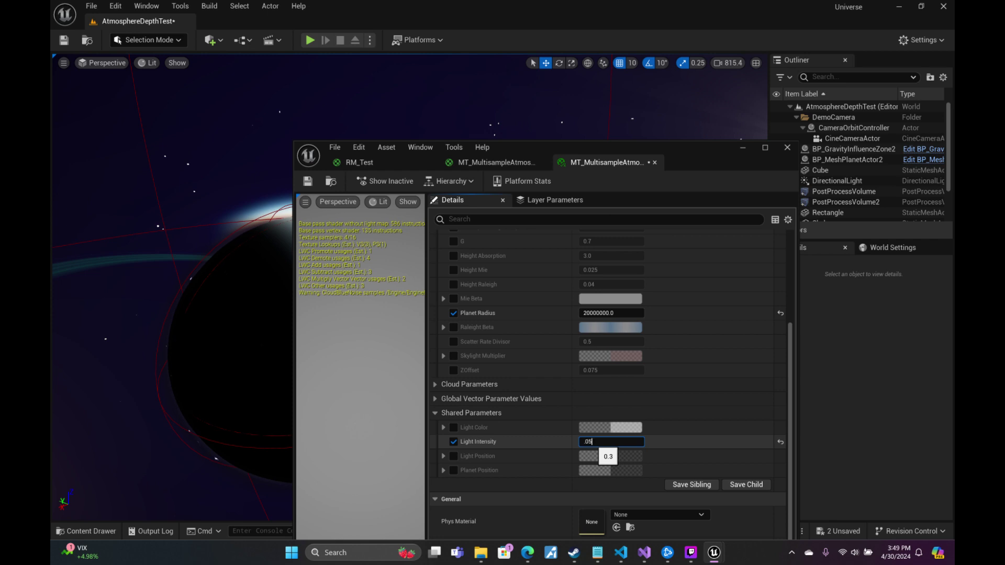
key(Return)
key(ctrl+s)
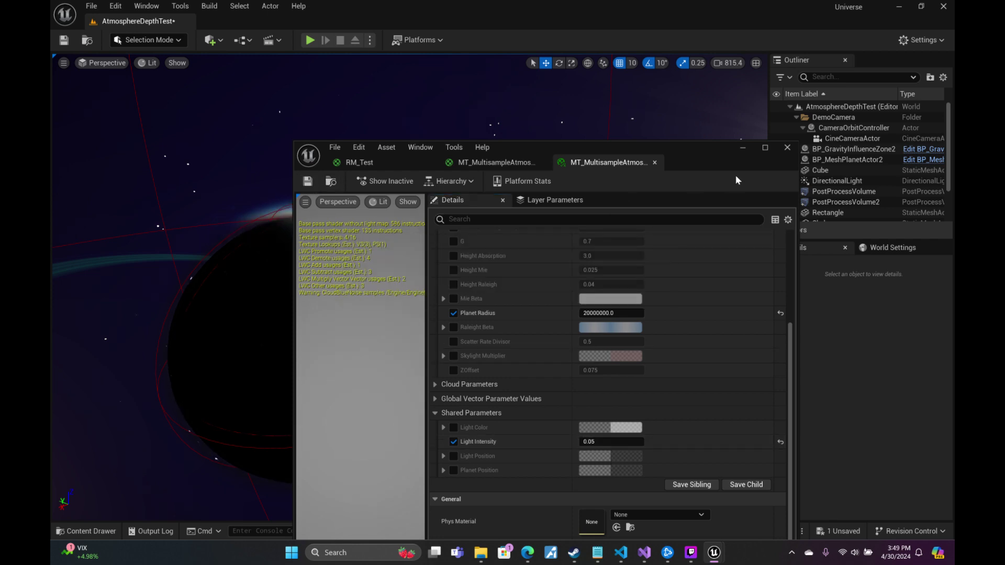
click(740, 149)
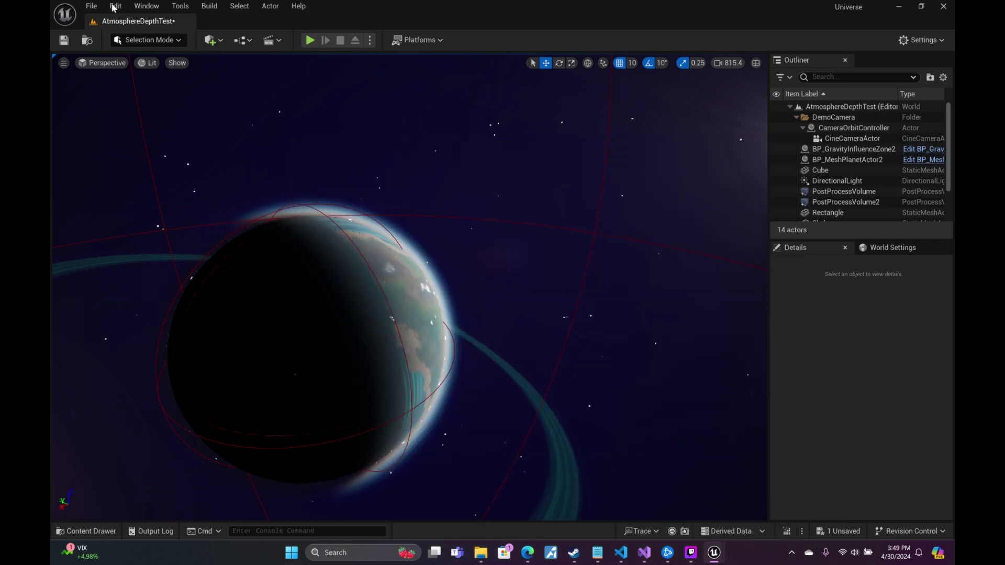
click(92, 6)
click(119, 158)
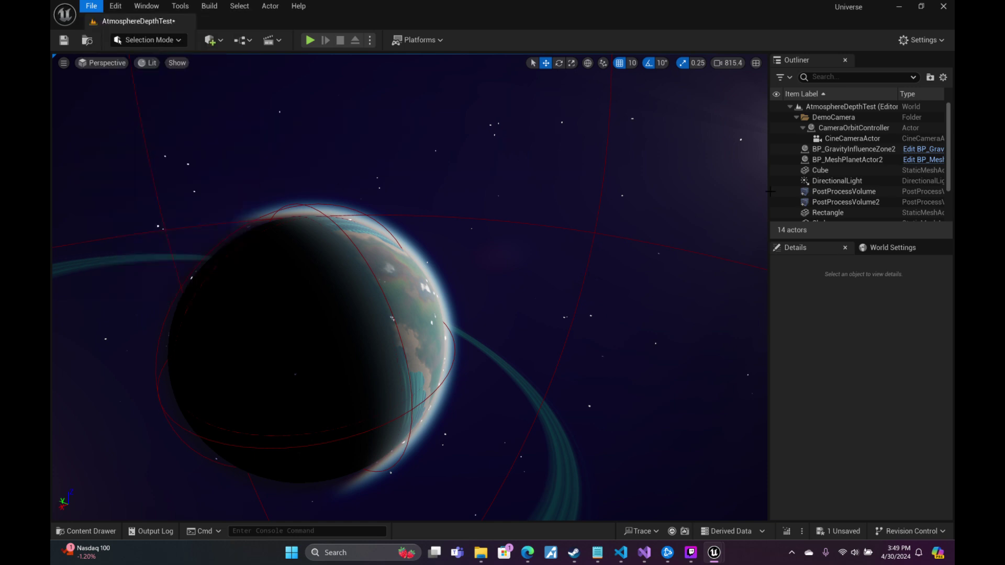
Hide the Sphere actor in the level and save the changes again.
scroll(825, 196, down, 2)
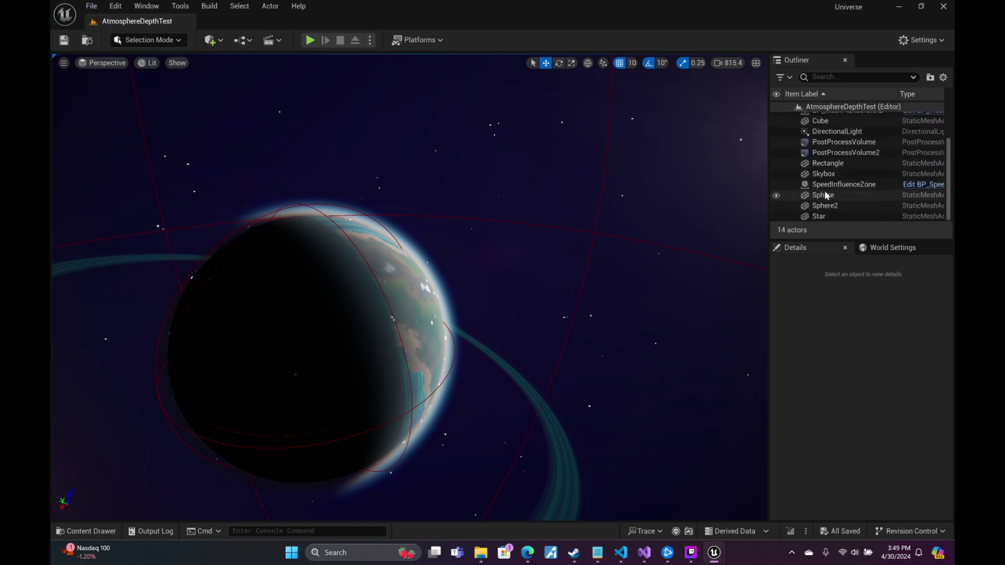
click(777, 196)
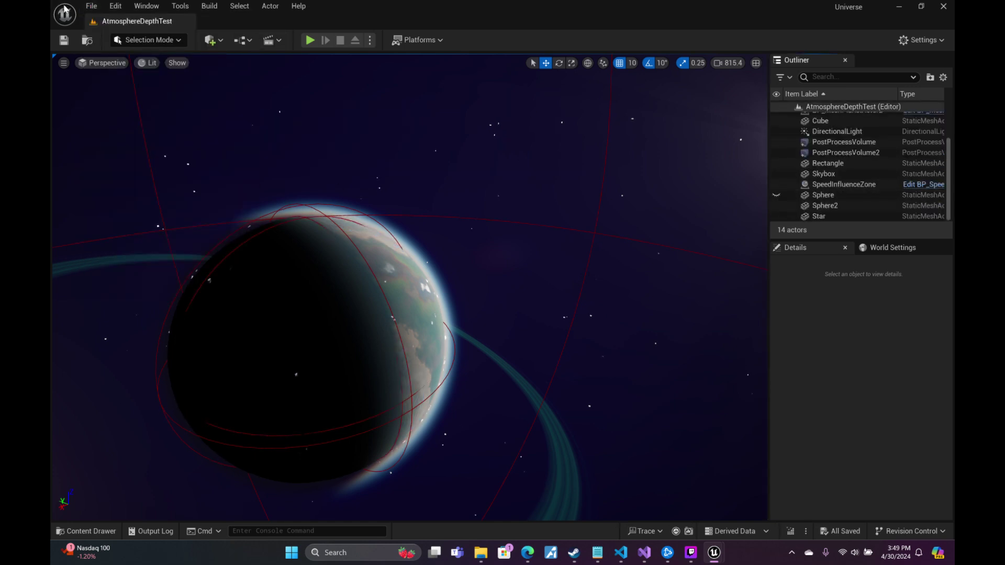
click(92, 6)
click(135, 157)
Examine the planet's atmosphere glow and cloud cover from orbit around its sunlit side.
right_drag(409, 287, 660, 277)
key(a)
key(a)
key(d)
key(w)
scroll(409, 286, down, 1)
right_drag(600, 407, 55, 450)
key(d)
right_drag(410, 287, 310, 261)
key(d)
key(d)
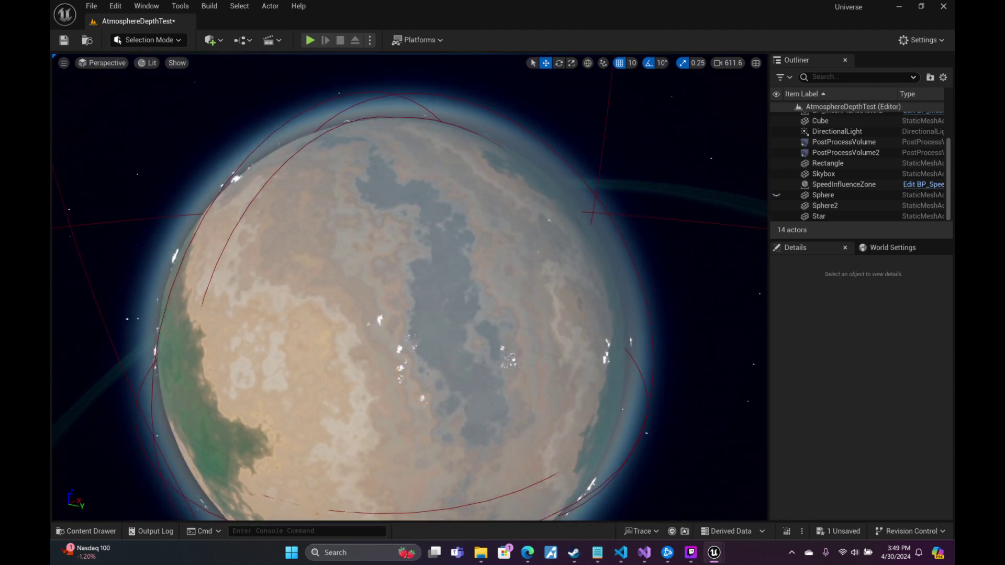
key(a)
right_drag(410, 286, 520, 307)
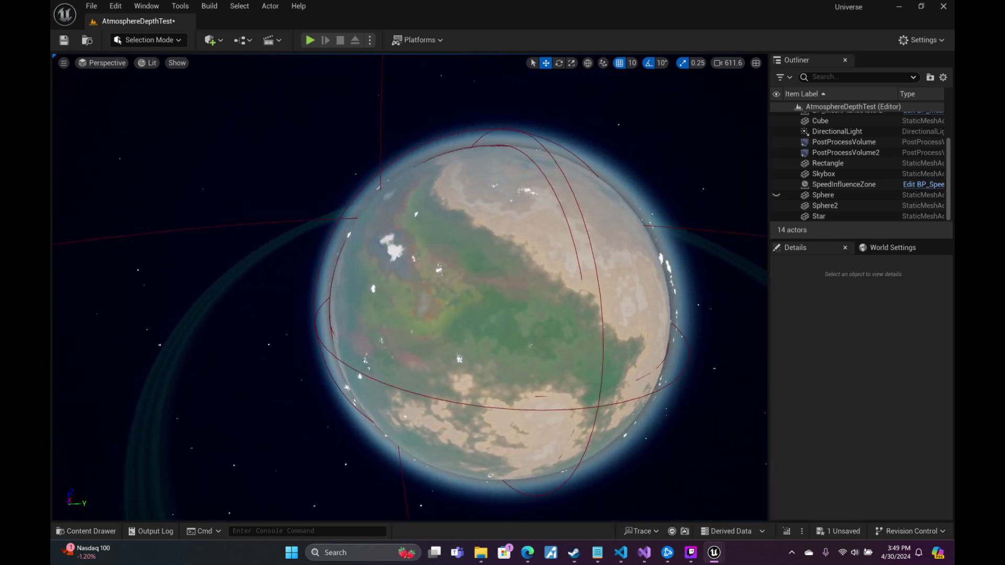
Descend from orbit towards the planet's surface to examine the clouds and atmospheric haze up close.
key(w)
key(d)
right_drag(455, 193, 358, 193)
key(w)
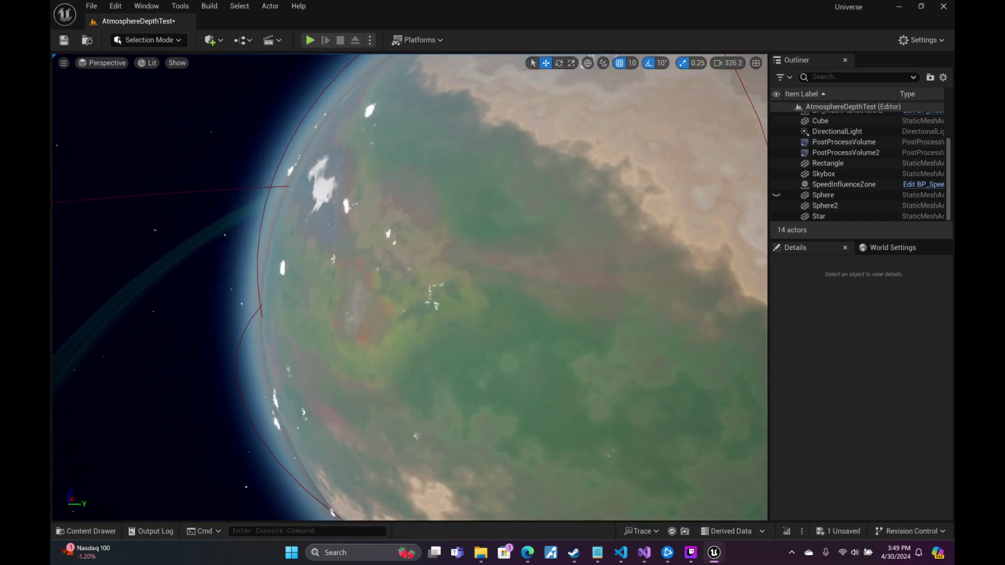
key(w)
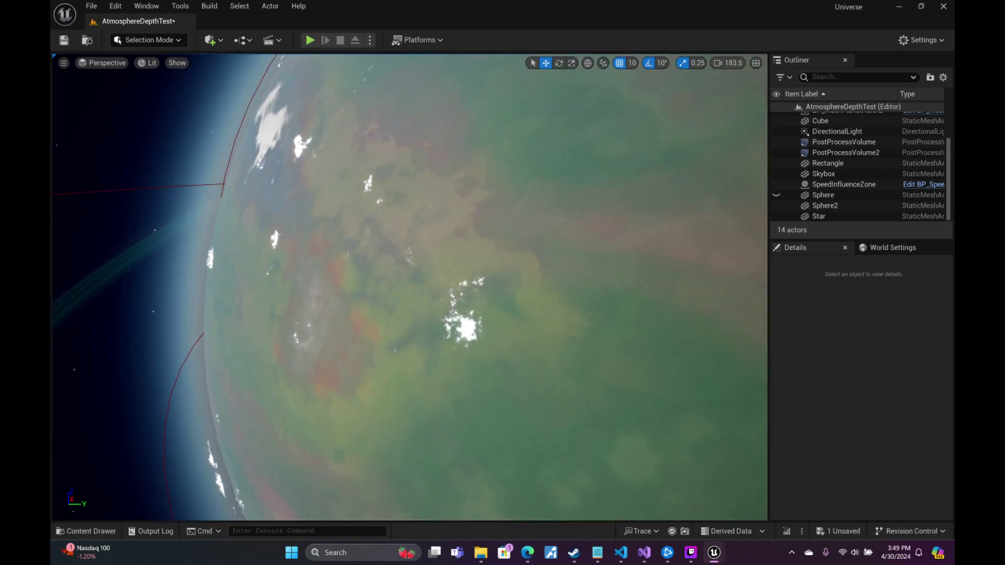
key(w)
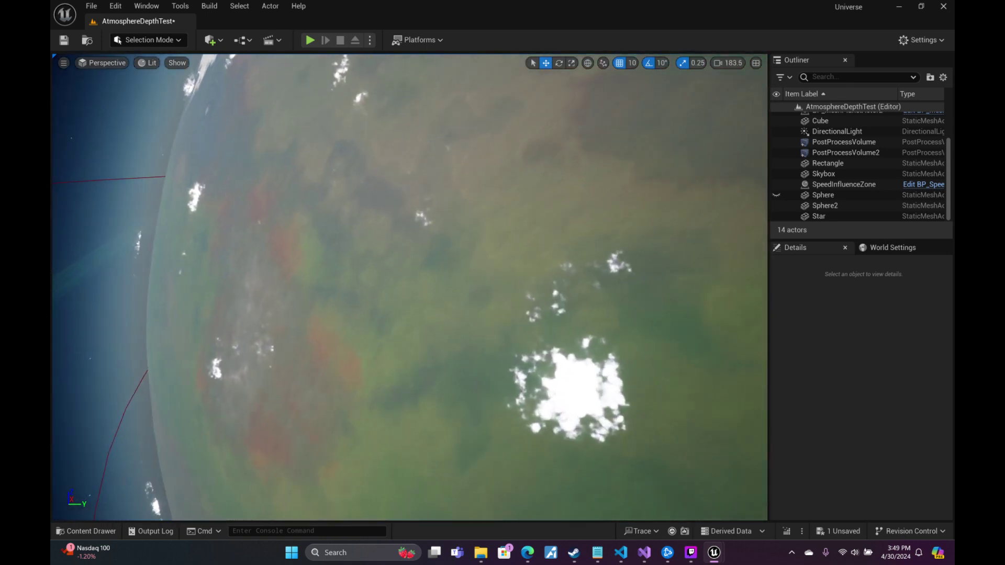
key(w)
right_drag(409, 287, 332, 286)
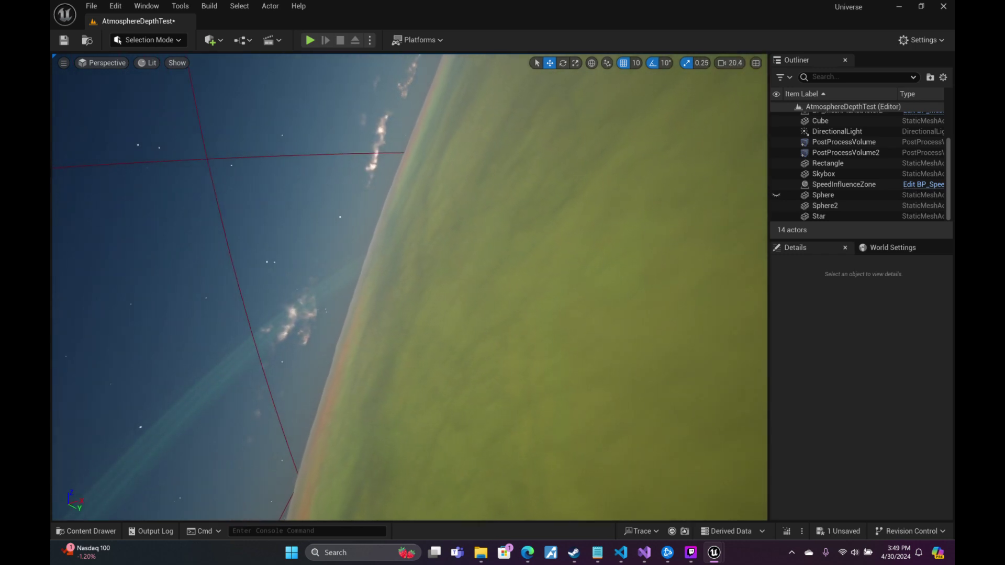
Examine the sky and the star's glow from low altitude inside the planet's atmosphere.
key(w)
right_drag(409, 287, 326, 287)
scroll(410, 287, up, 1)
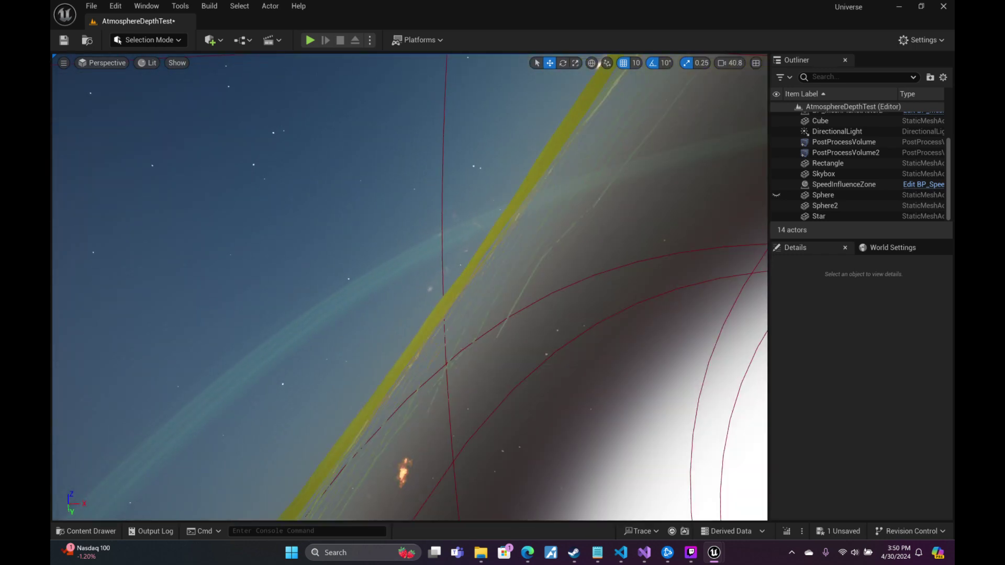
right_drag(410, 287, 190, 201)
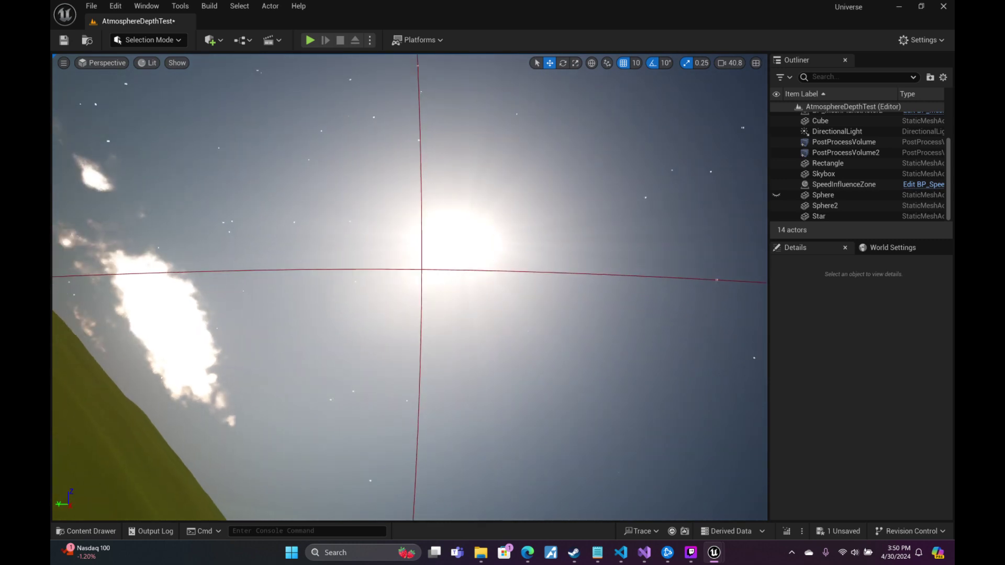
right_drag(491, 269, 522, 254)
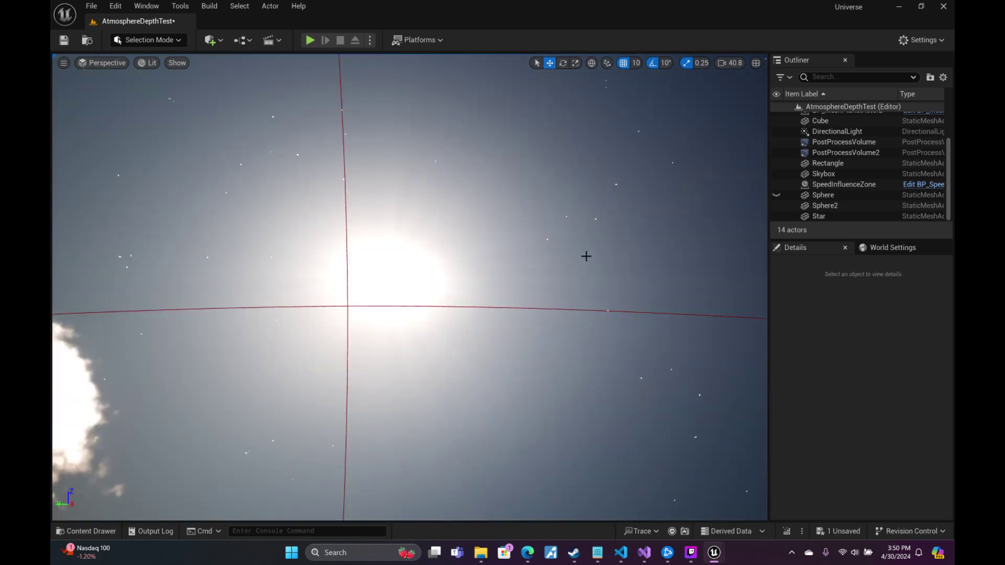
Switch to Microsoft Edge and open Epic's Custom Gravity in UE 5.4 tutorial through its forum topic in the directional gravity search results.
click(527, 552)
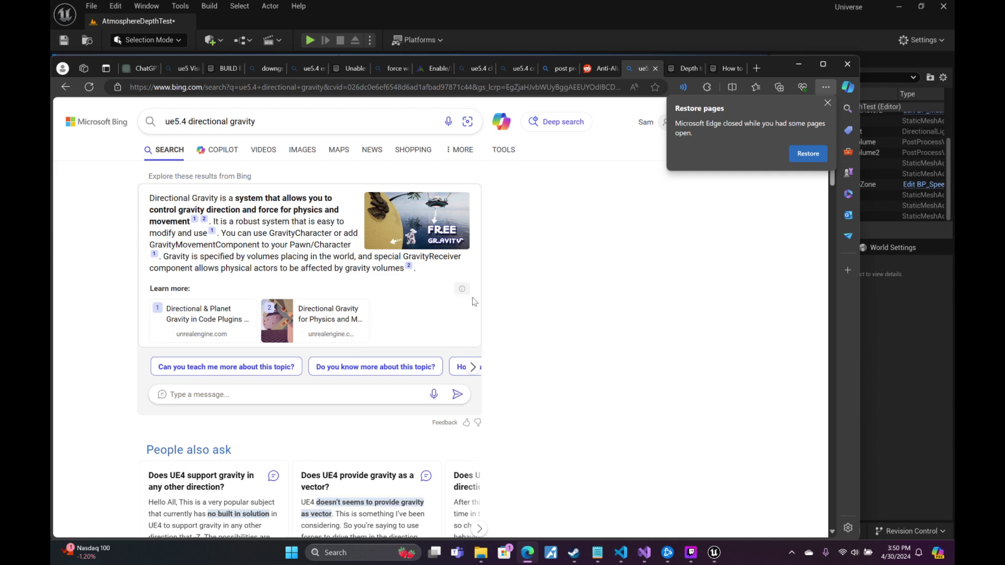
scroll(474, 301, down, 7)
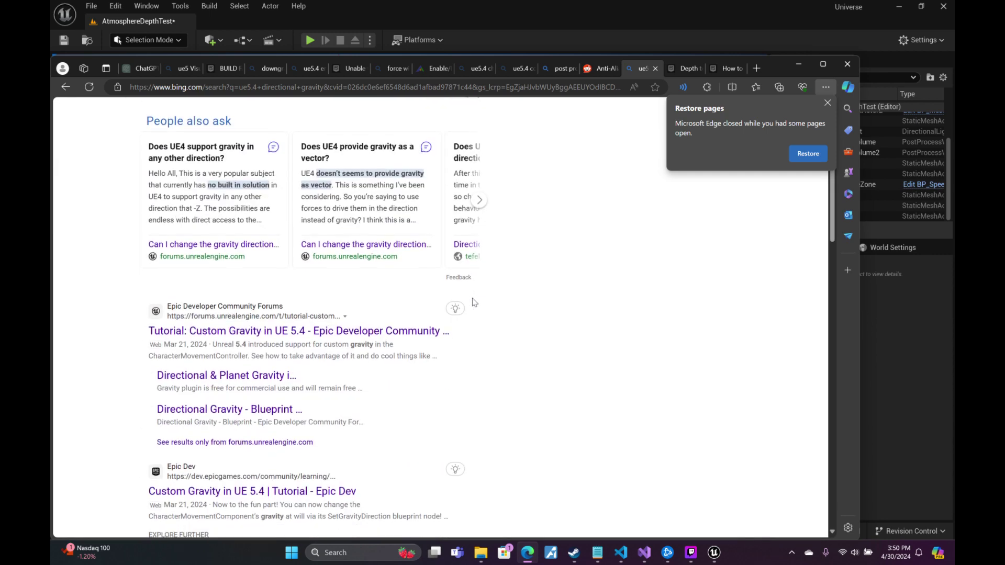
click(369, 268)
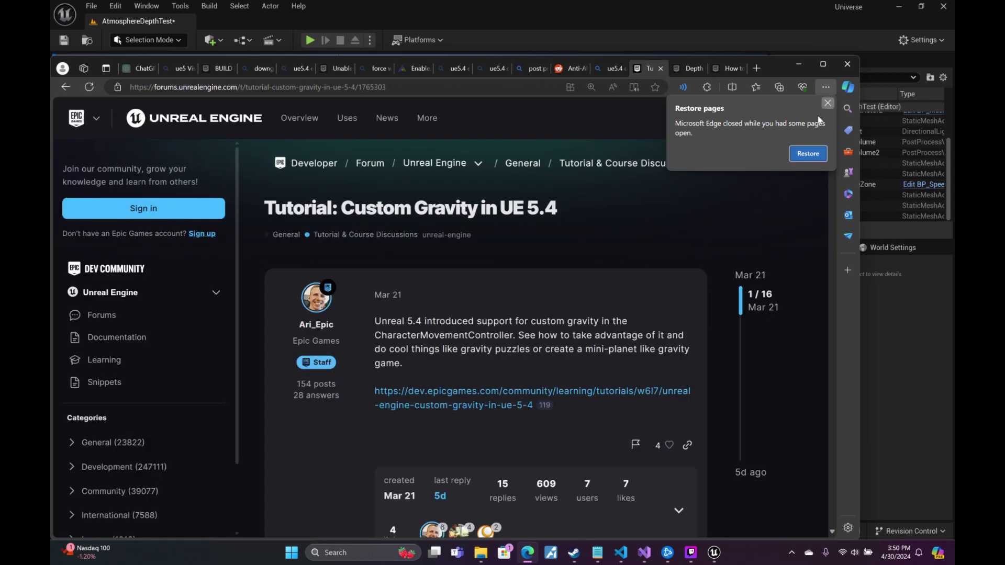
scroll(605, 273, down, 1)
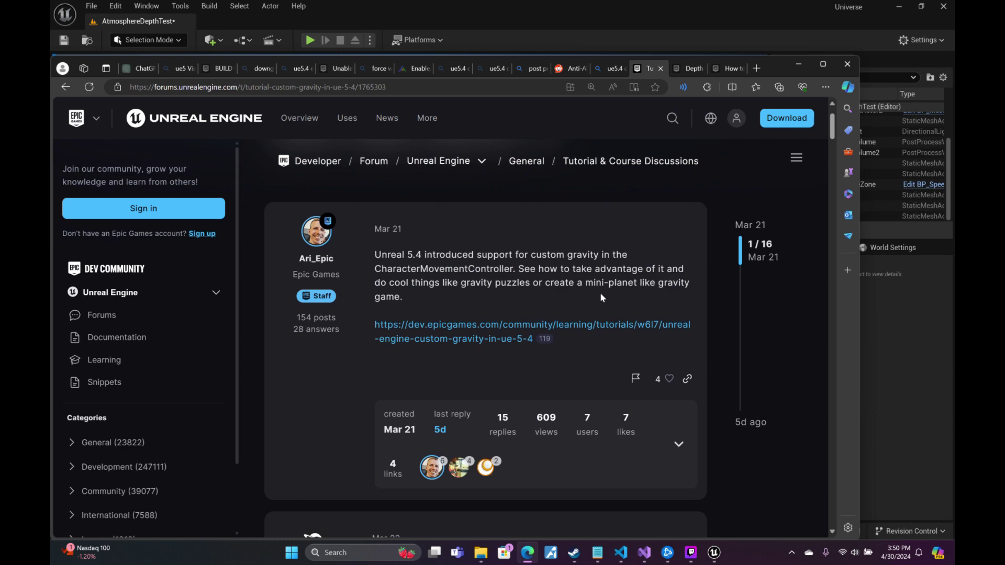
click(575, 329)
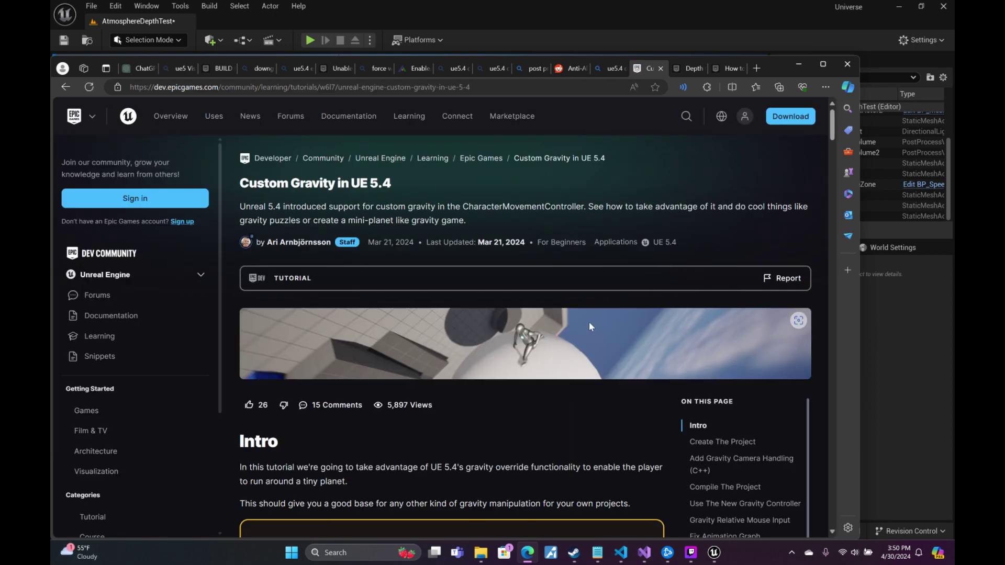
Read the tutorial's introduction, play its tiny-planet demo video and look over the Create The Project section.
scroll(595, 323, down, 3)
scroll(598, 326, down, 3)
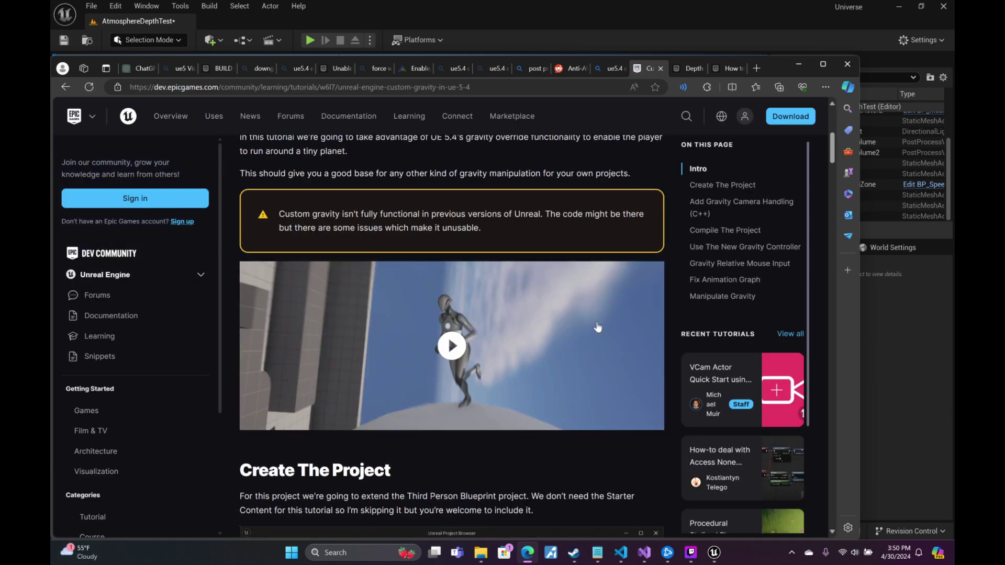
scroll(596, 324, up, 1)
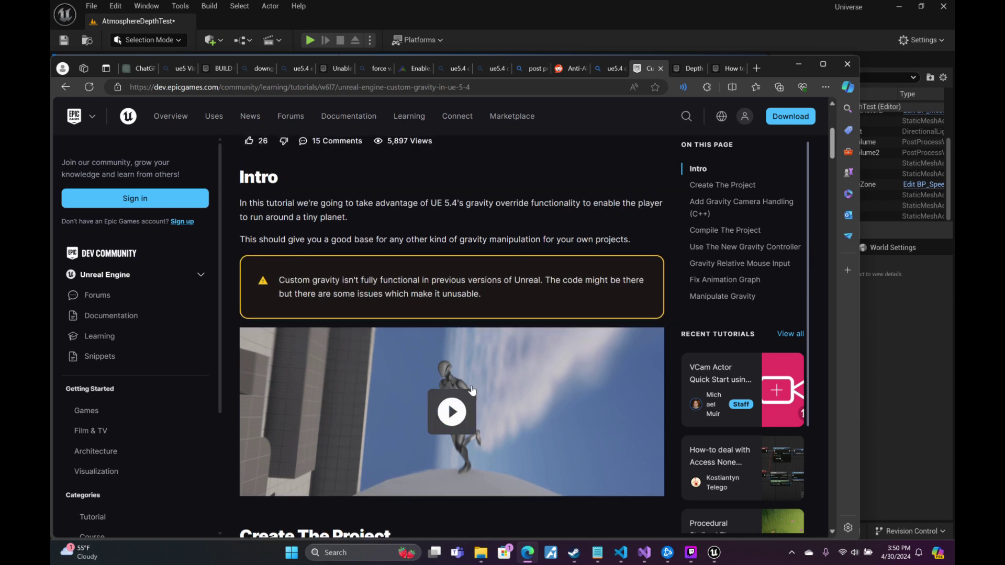
click(466, 413)
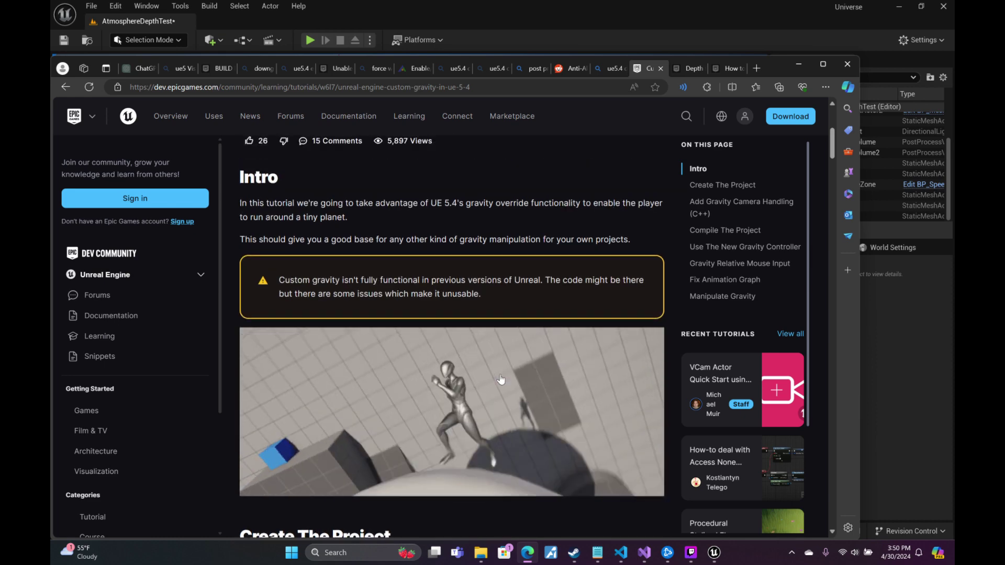
scroll(500, 383, down, 4)
scroll(500, 379, down, 2)
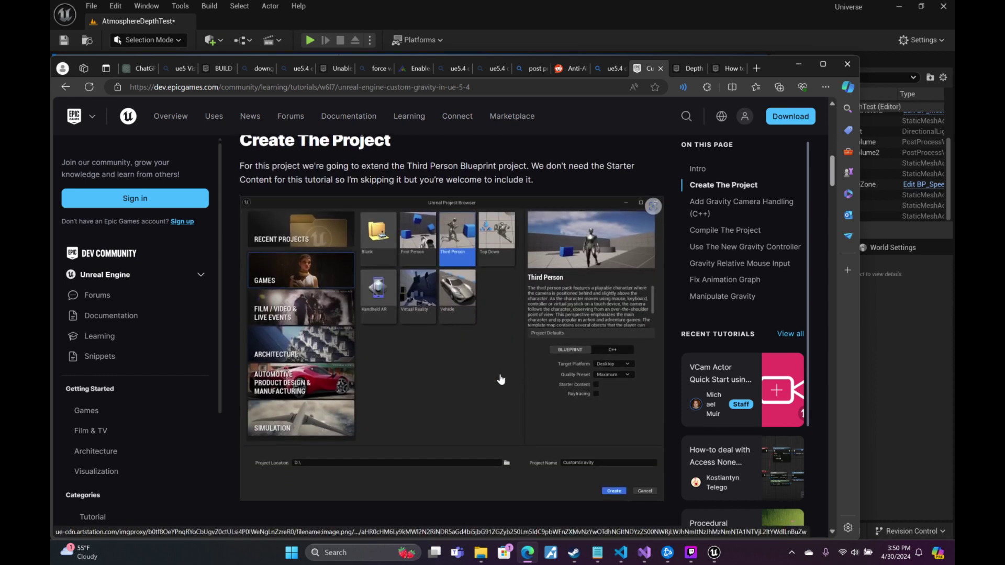
Read the Add Gravity Camera Handling section on creating the GravityController C++ class and locating its source files.
scroll(500, 379, down, 5)
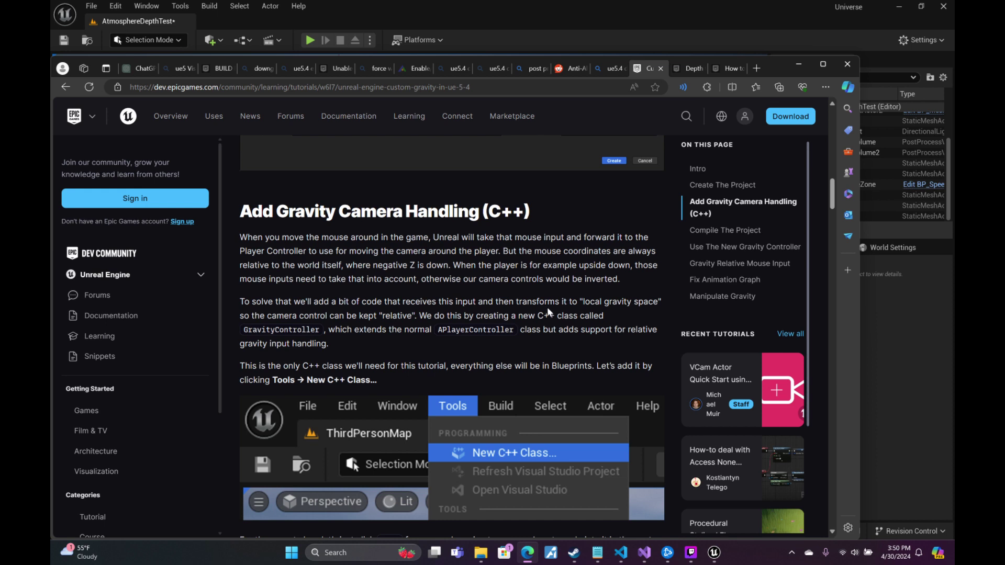
scroll(548, 311, down, 1)
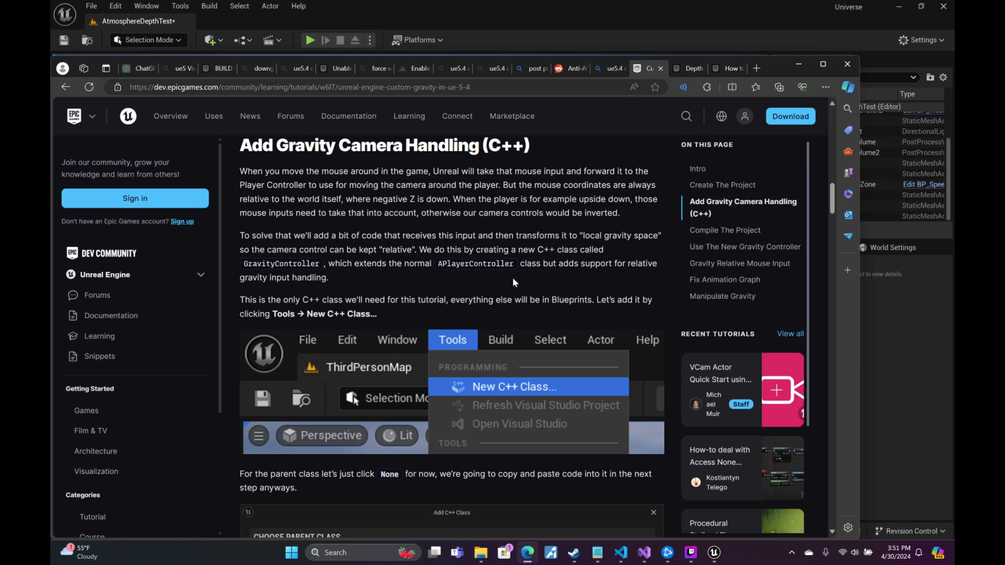
scroll(513, 280, down, 2)
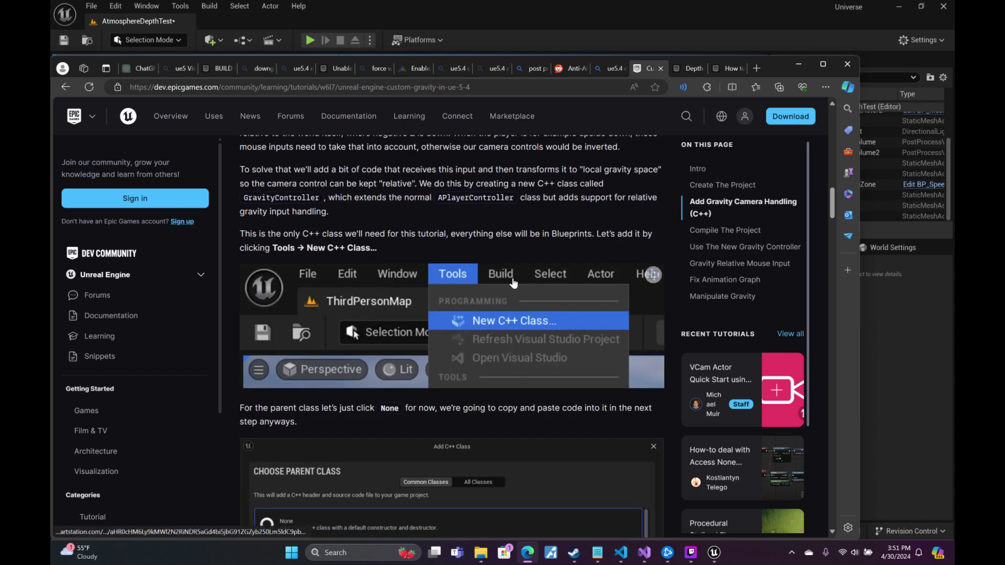
scroll(513, 283, down, 10)
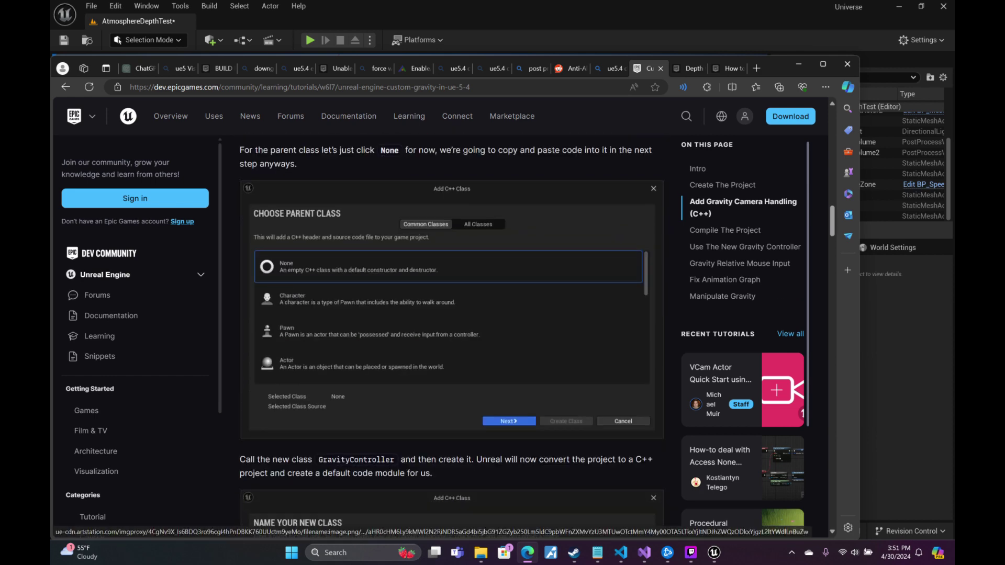
scroll(513, 283, down, 2)
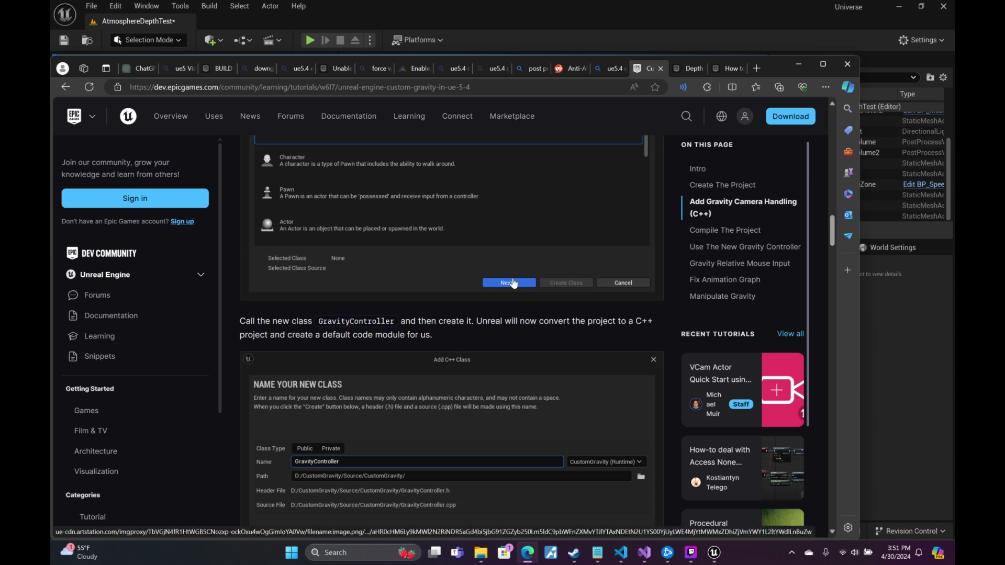
scroll(512, 283, down, 15)
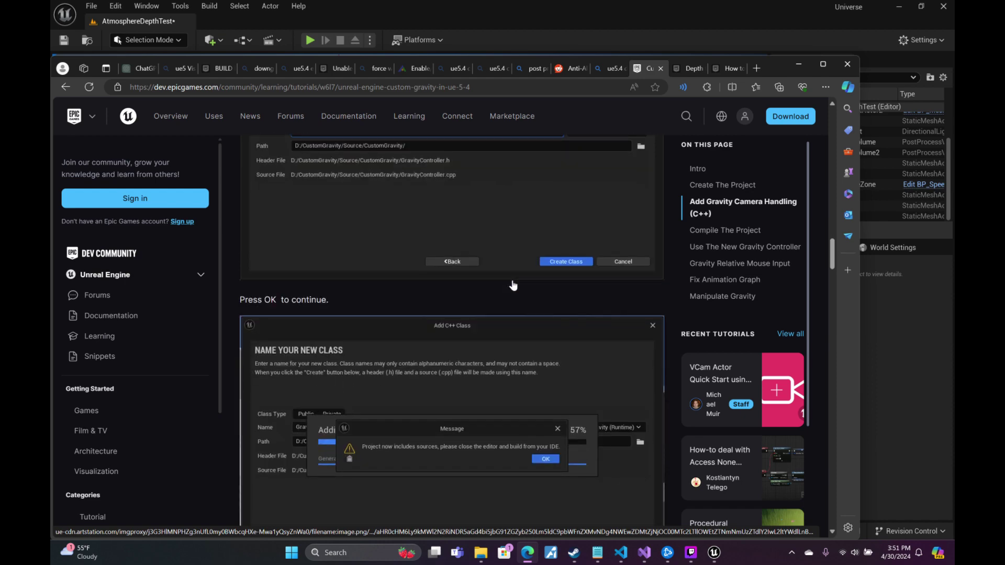
scroll(513, 285, down, 14)
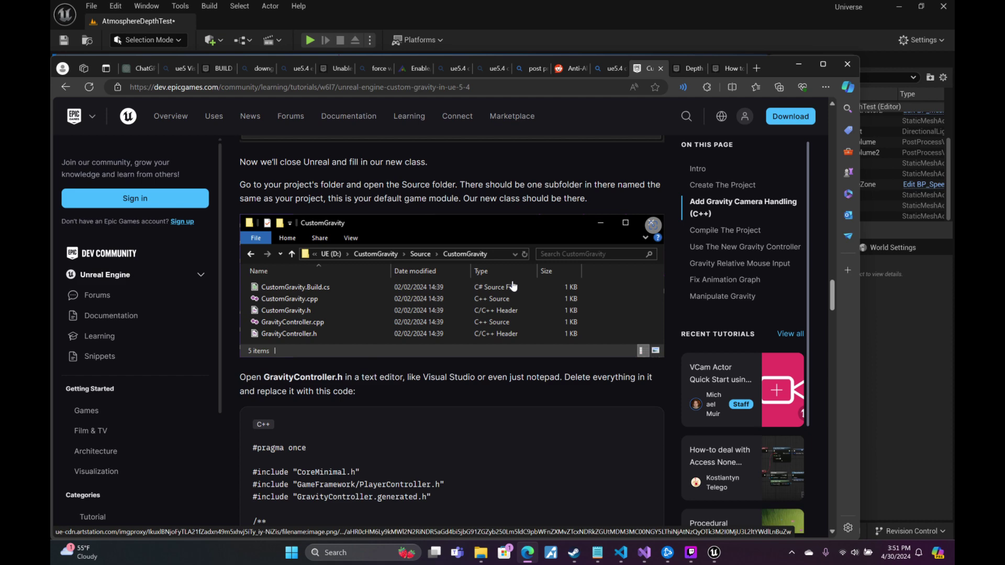
scroll(512, 285, down, 2)
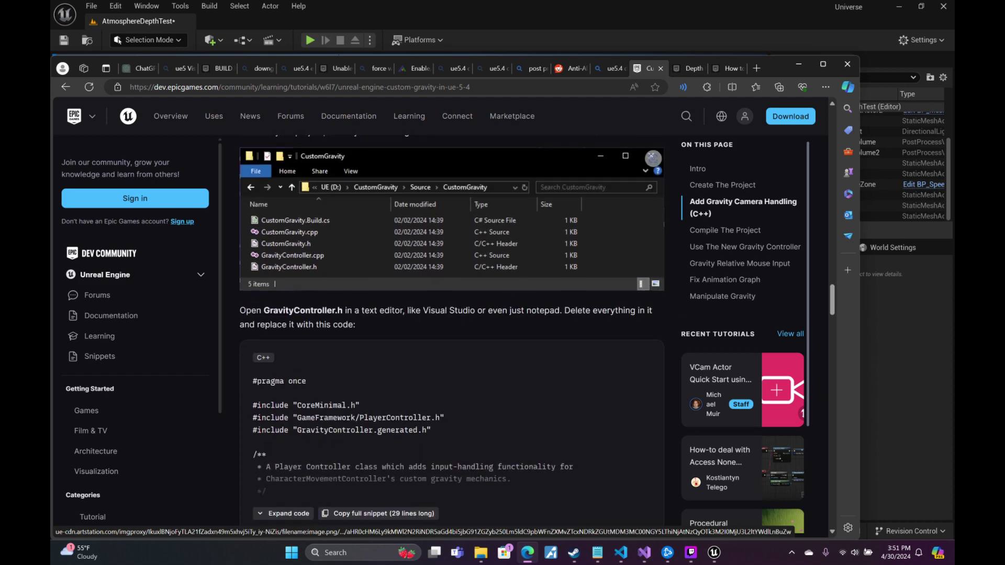
Expand the GravityController.cpp code snippet and read through its gravity rotation functions.
scroll(512, 285, down, 5)
scroll(512, 281, down, 4)
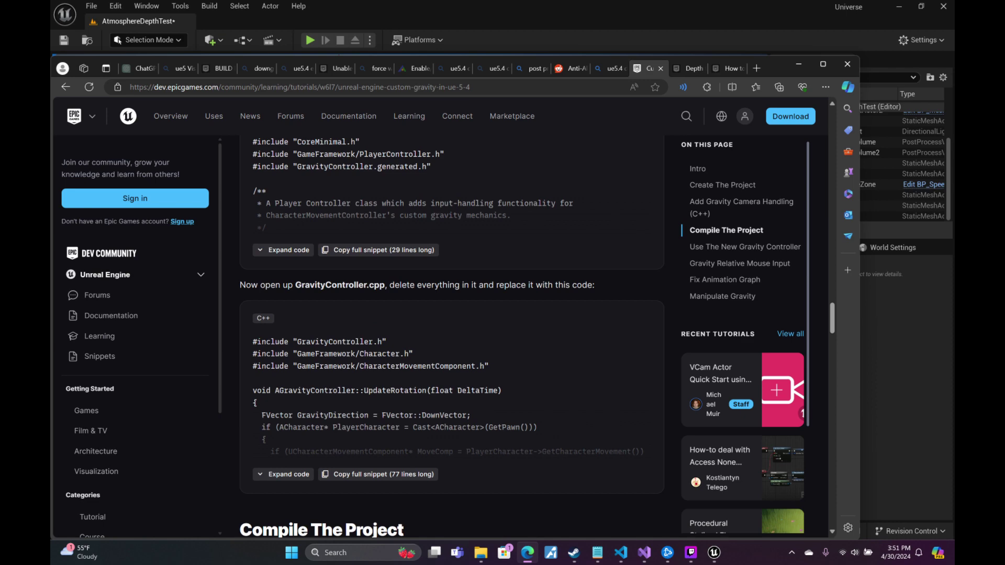
scroll(451, 335, down, 2)
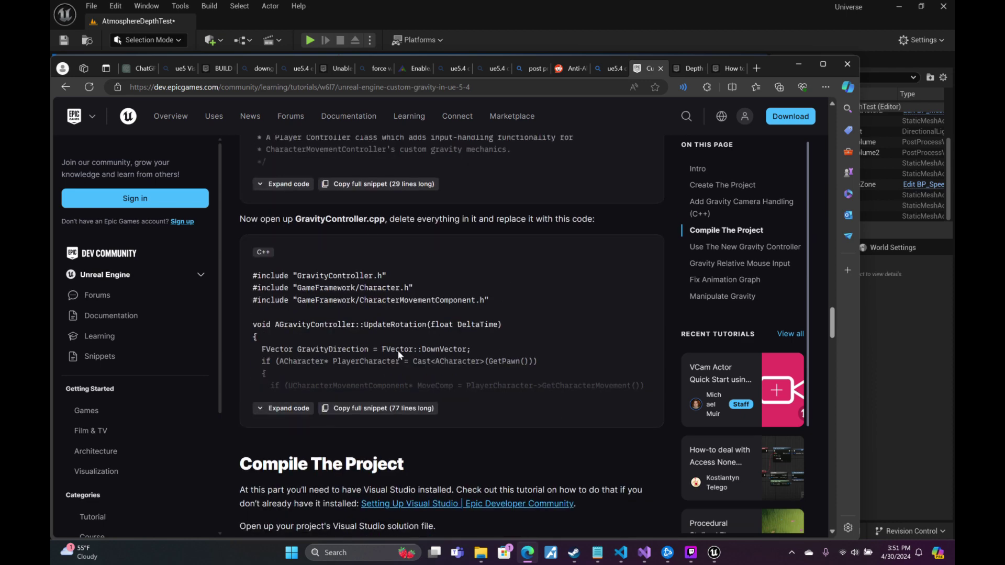
click(284, 408)
scroll(477, 343, down, 20)
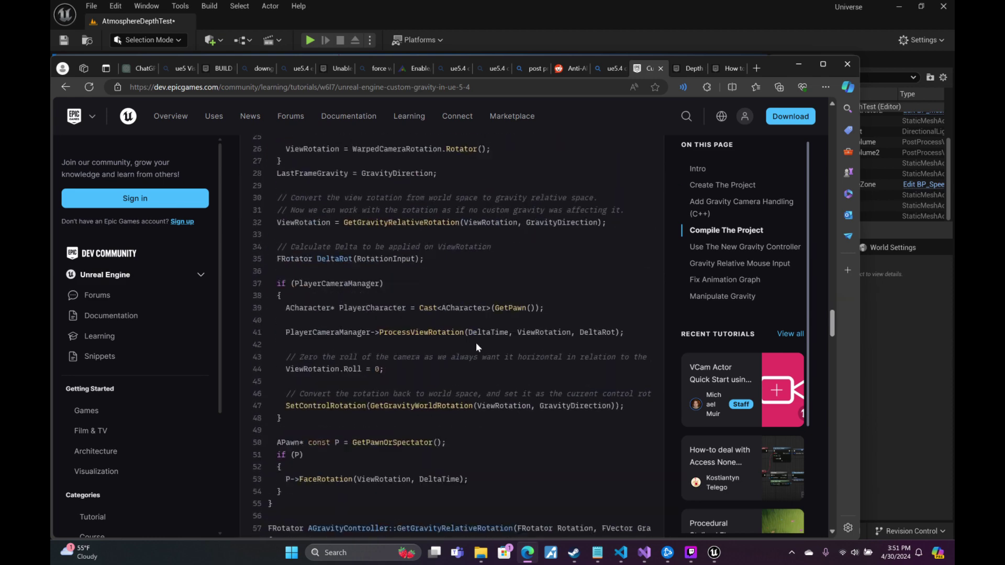
scroll(480, 345, up, 5)
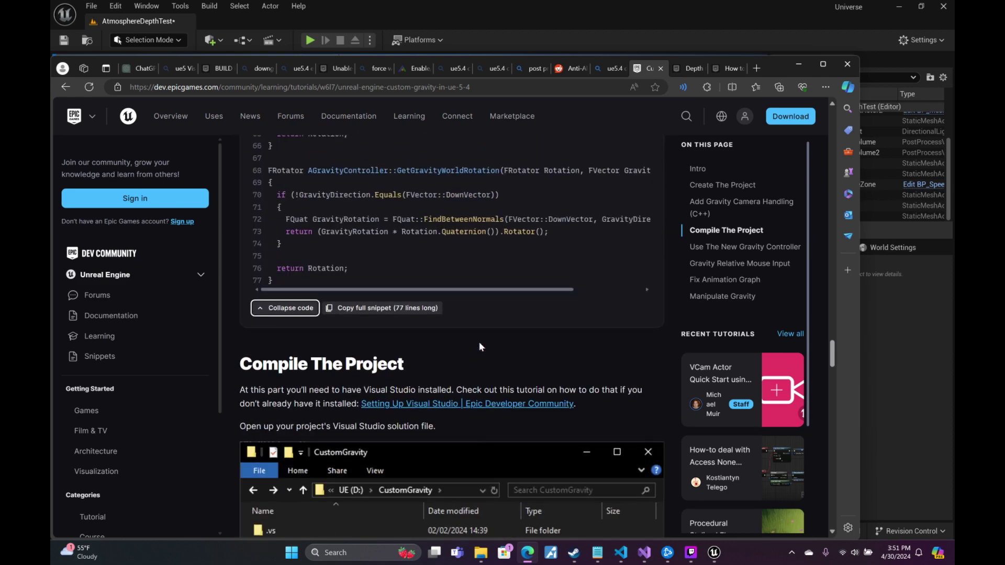
Read how to compile the project and assign GravityController as the player controller class in BP_ThirdPersonGameMode.
scroll(479, 346, down, 12)
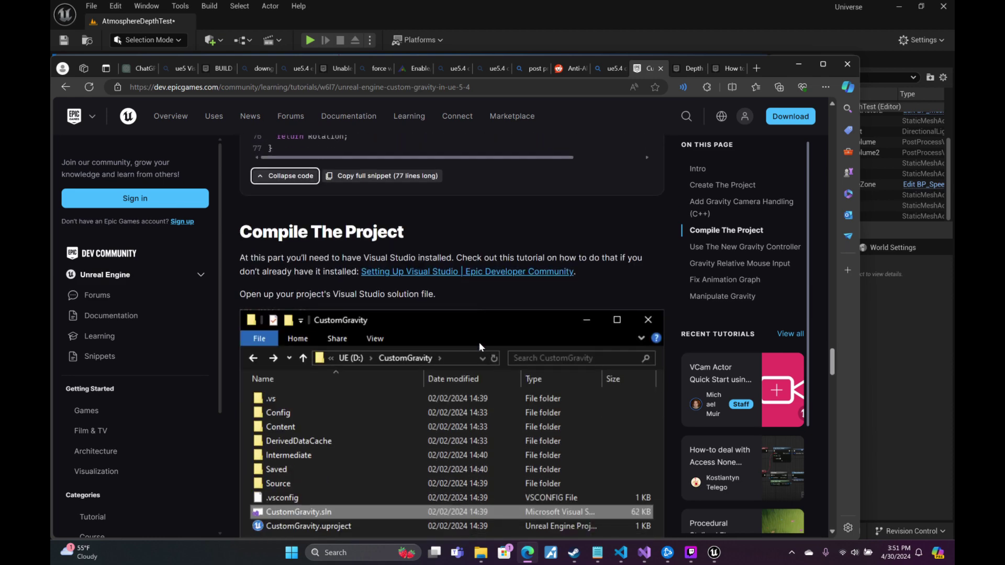
scroll(478, 343, down, 4)
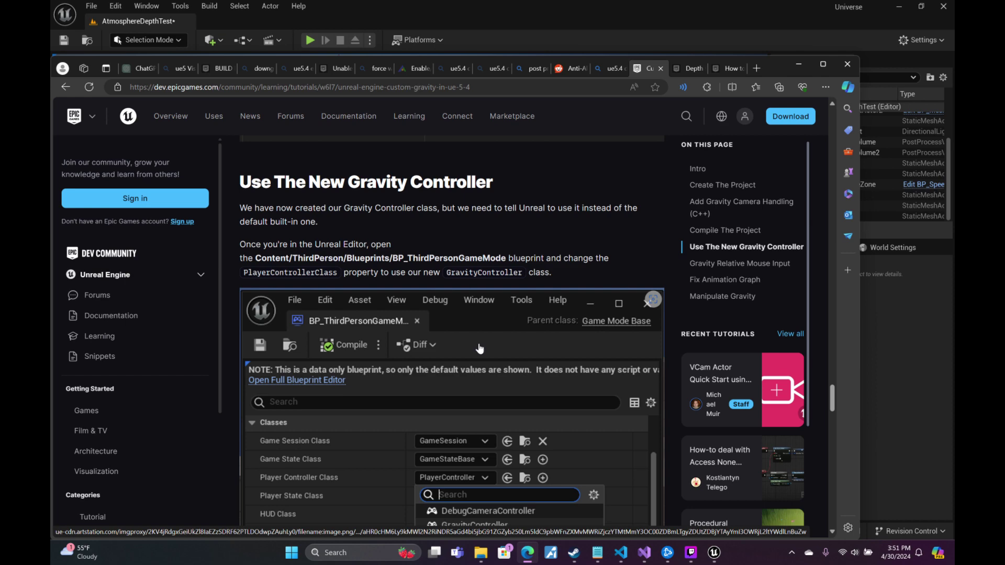
scroll(479, 348, down, 3)
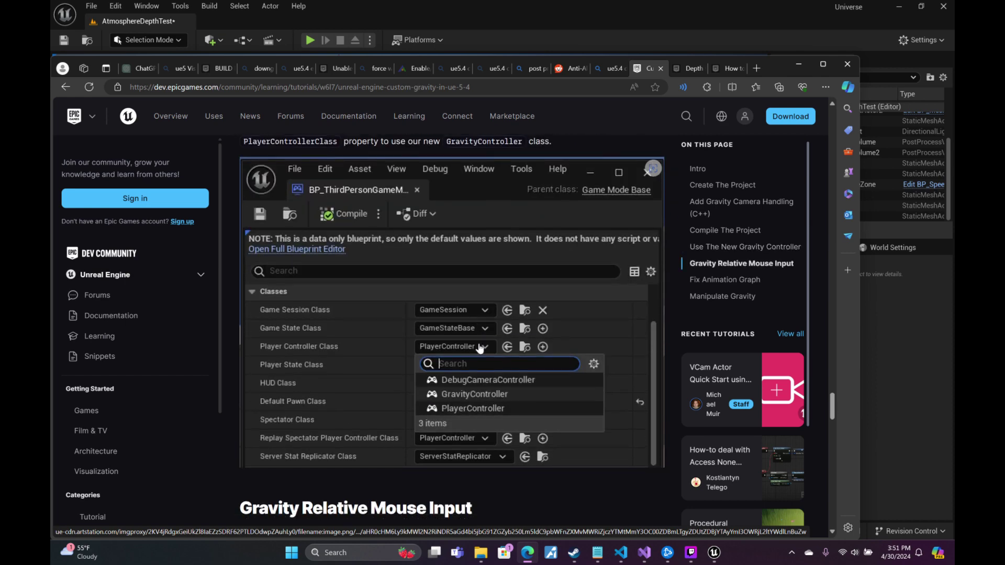
Read the Gravity Relative Mouse Input section and continue to the Fix Animation Graph instructions.
scroll(480, 348, down, 4)
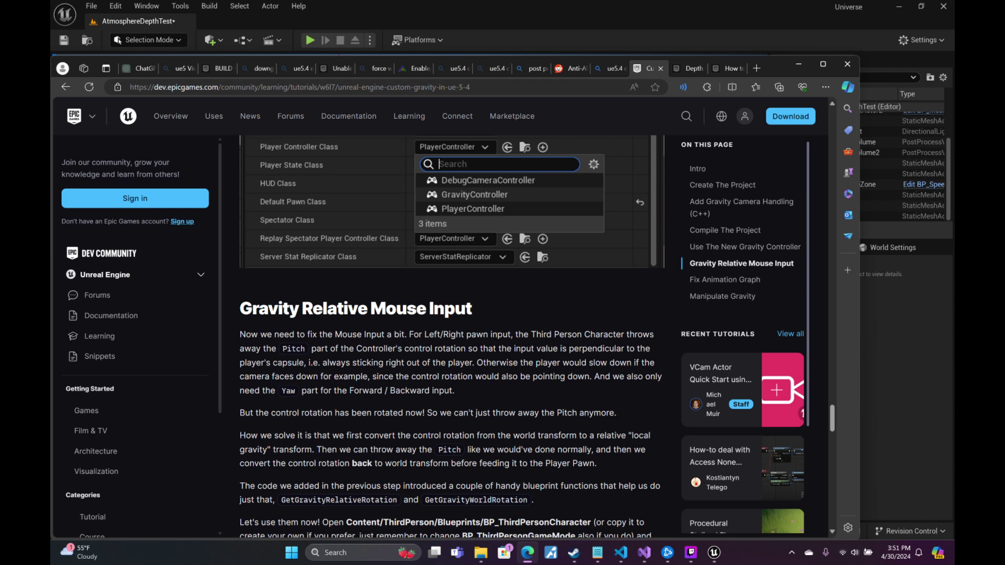
scroll(451, 335, down, 3)
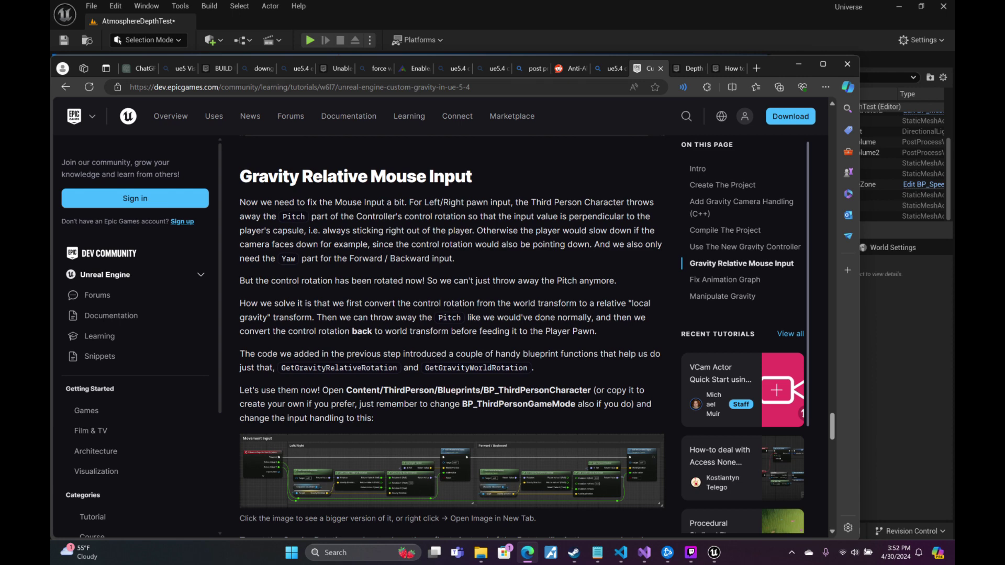
scroll(507, 367, down, 8)
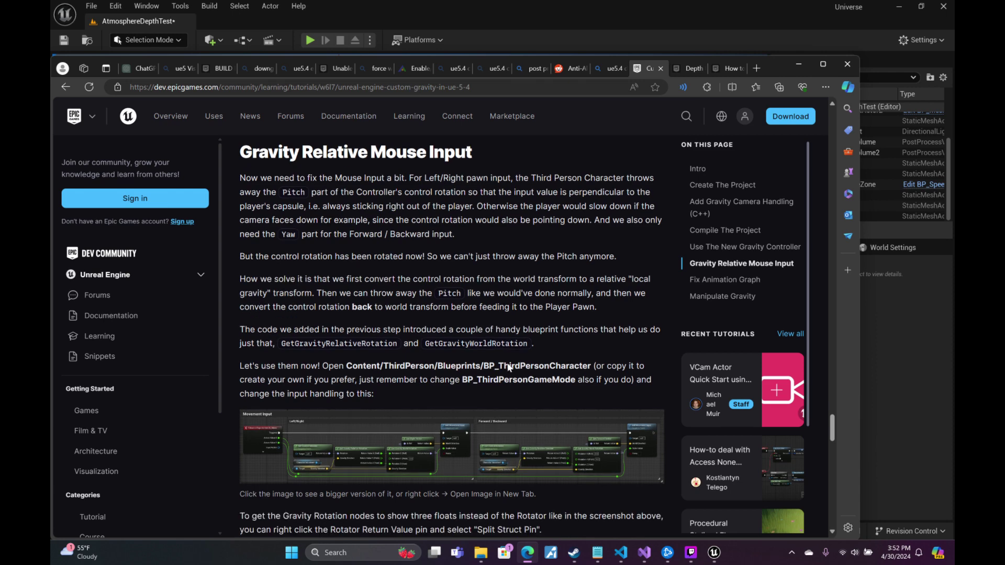
scroll(507, 367, down, 3)
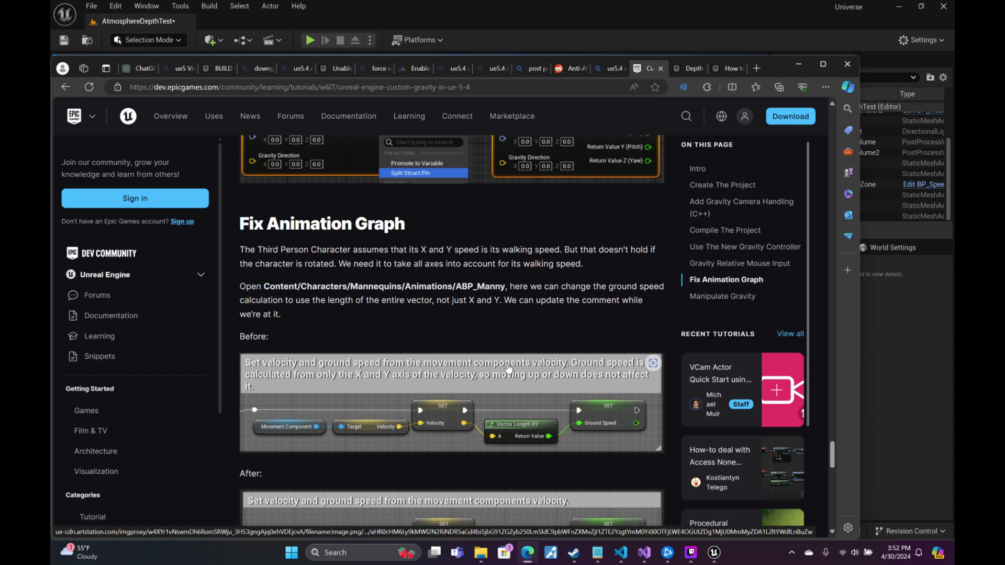
Read the Manipulate Gravity section, covering the Gravity Switcher and Planet Gravity blueprint examples.
scroll(507, 367, down, 10)
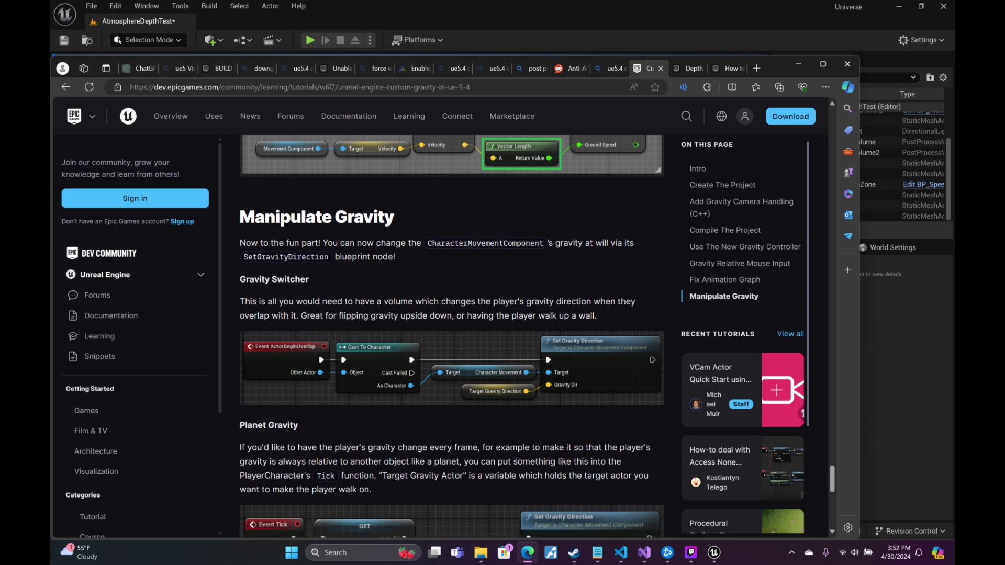
scroll(442, 319, down, 5)
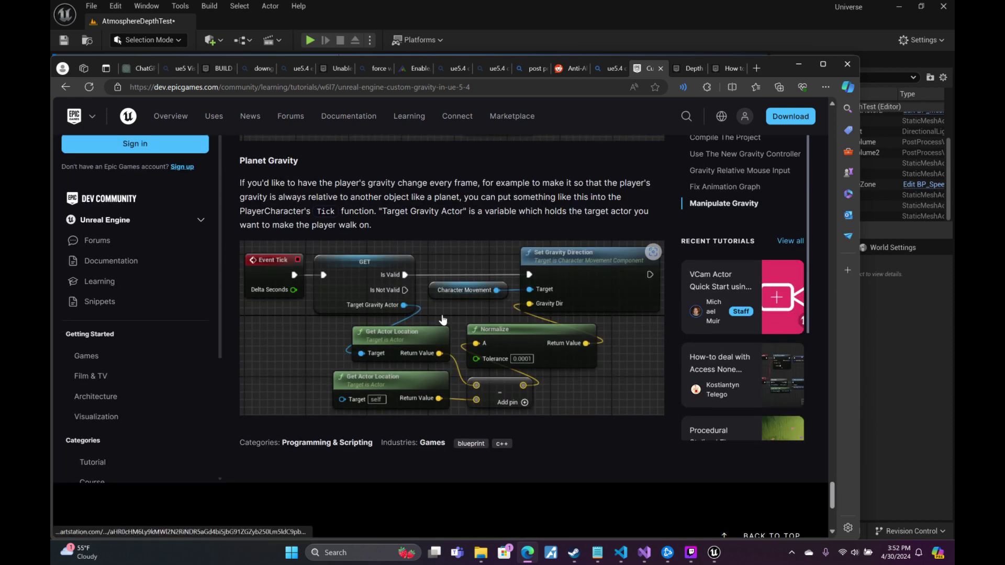
scroll(443, 317, down, 3)
scroll(444, 293, up, 6)
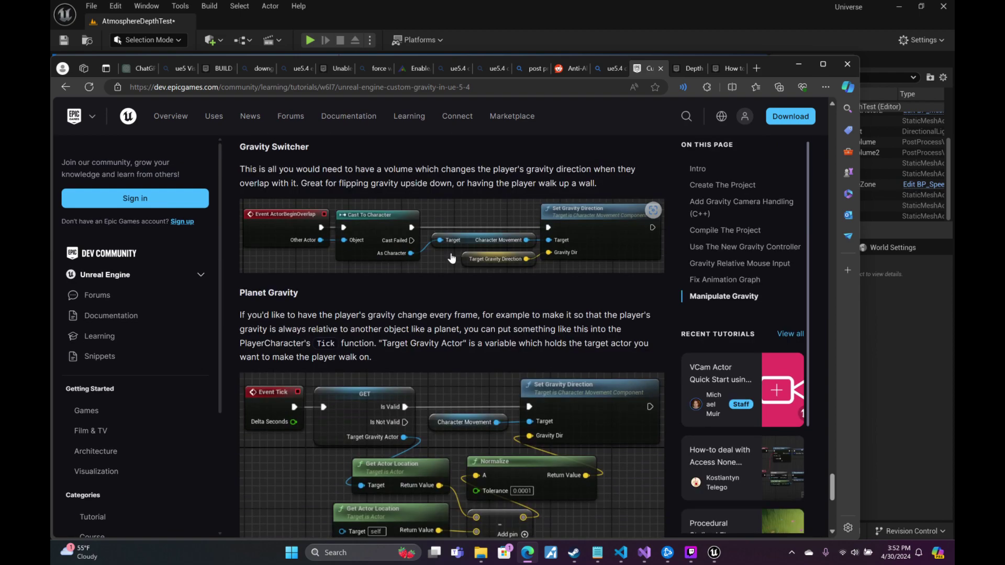
Return to the beginning of the custom gravity tutorial, skimming its sections on the way back to the Intro.
scroll(455, 262, up, 15)
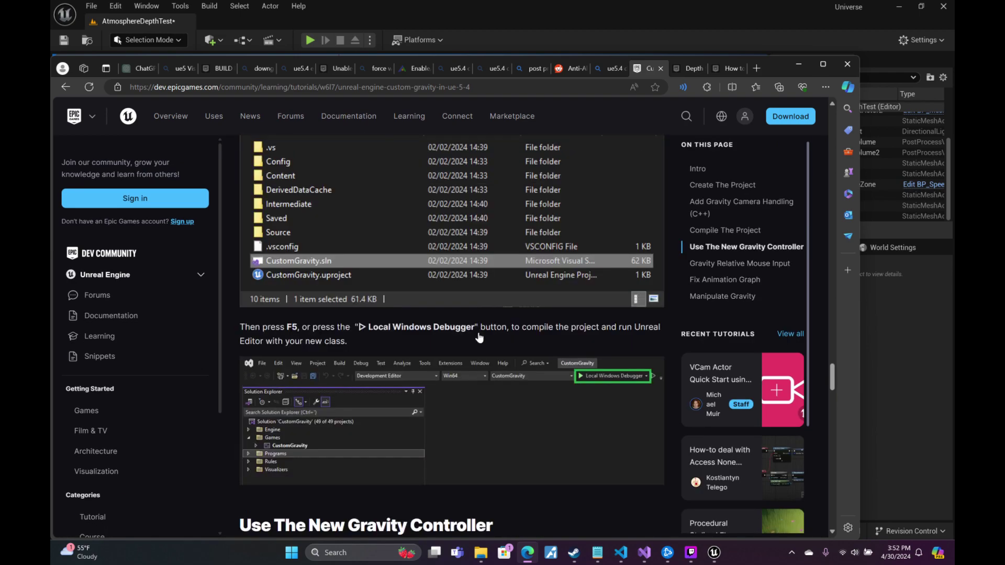
scroll(466, 335, up, 15)
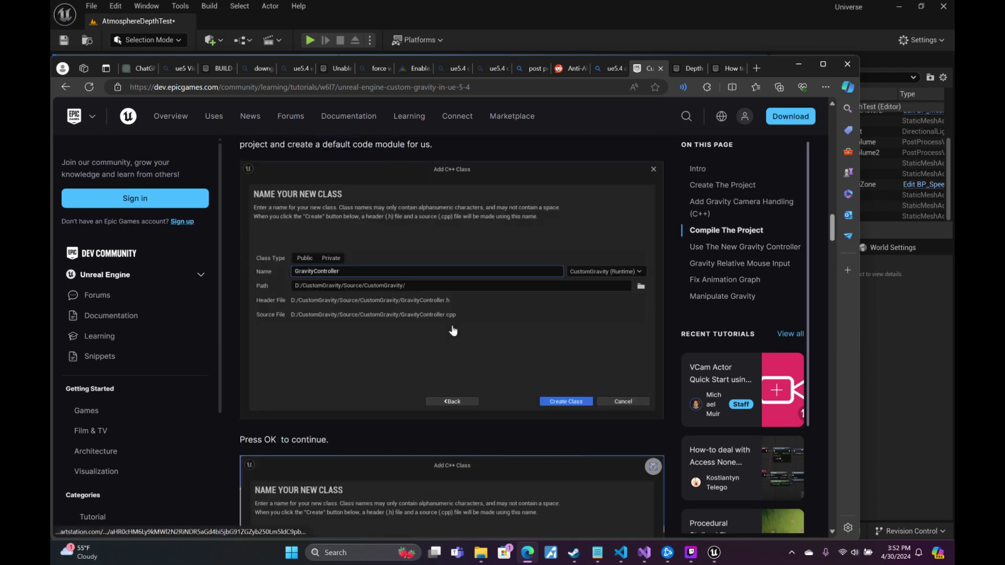
scroll(455, 333, up, 15)
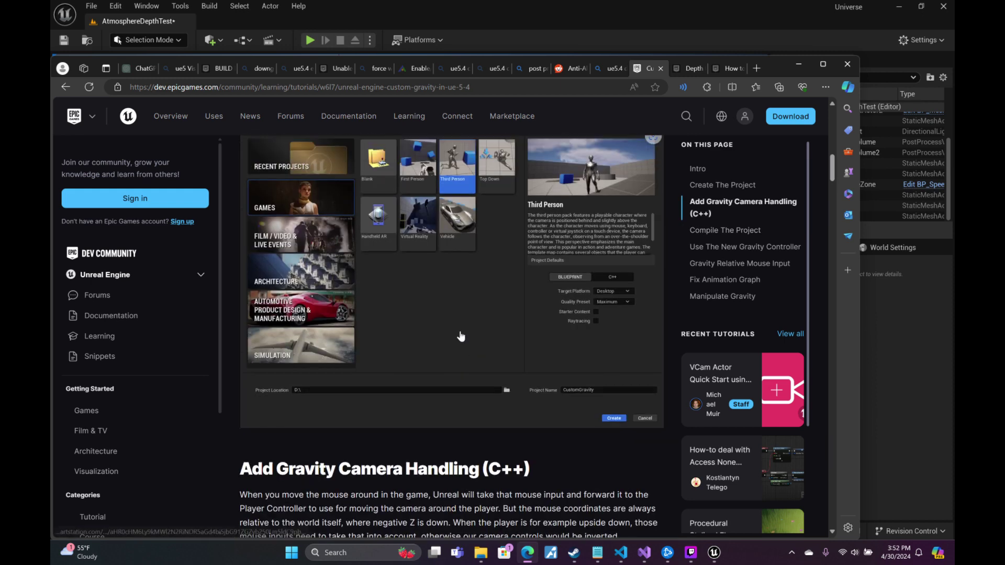
scroll(461, 336, up, 6)
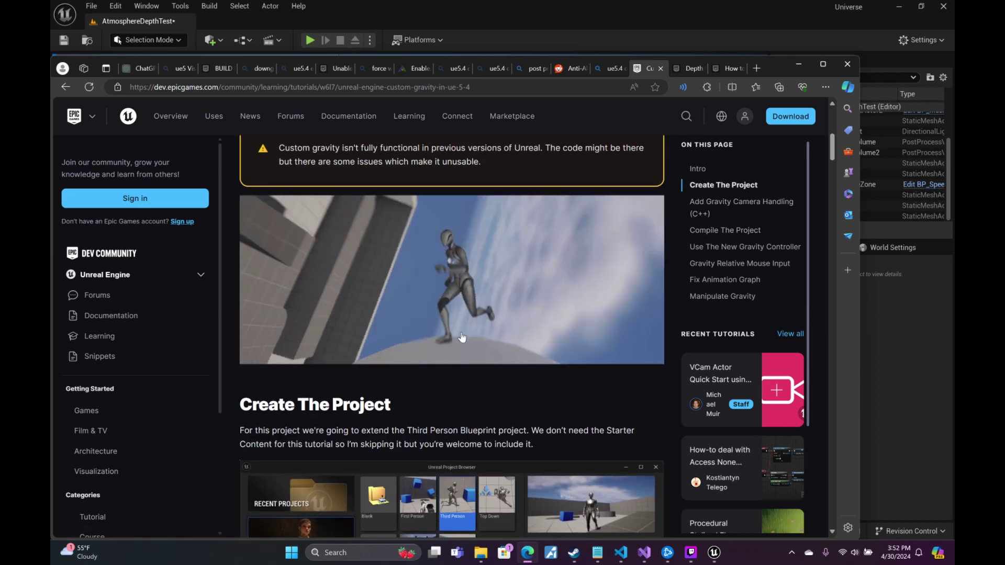
scroll(462, 337, up, 7)
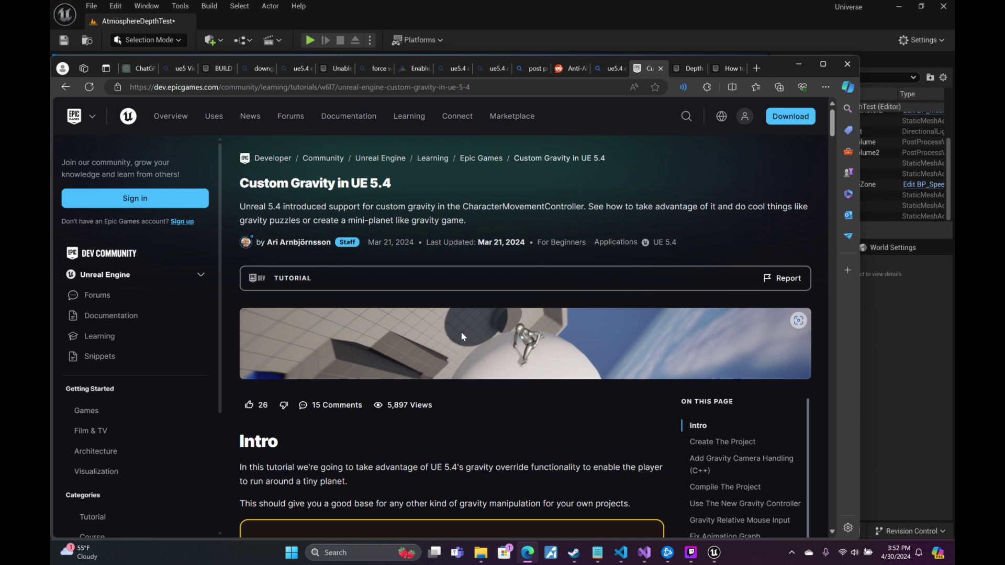
scroll(462, 331, down, 3)
scroll(465, 328, up, 3)
Minimize the browser and play-test the AtmosphereDepthTest level in Unreal Editor.
click(691, 553)
click(692, 554)
click(798, 64)
right_drag(663, 343, 380, 367)
key(s)
click(312, 39)
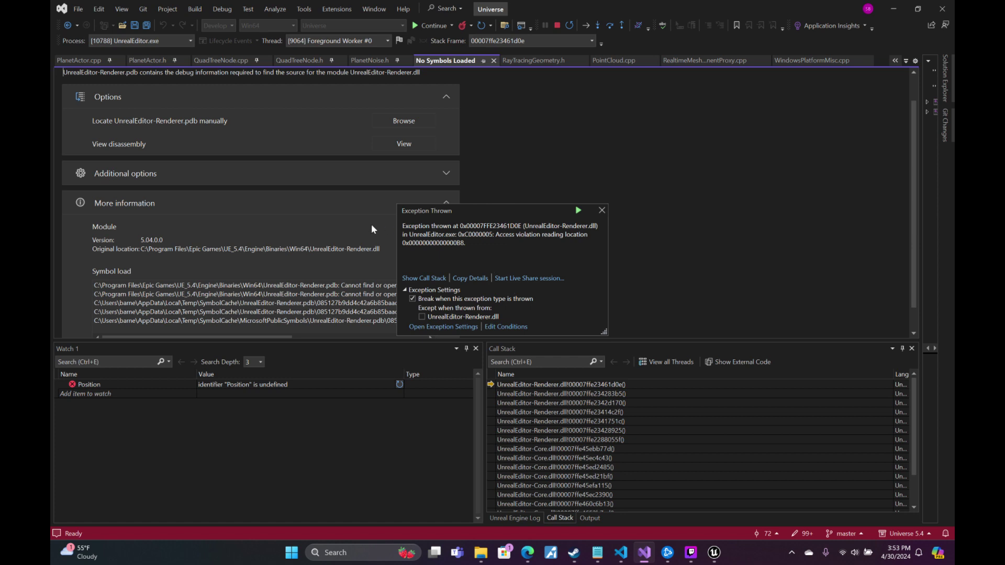
Review the renderer exception details in Visual Studio and enable breaking on GPU Memory Access Exceptions in the exception settings.
scroll(368, 228, down, 2)
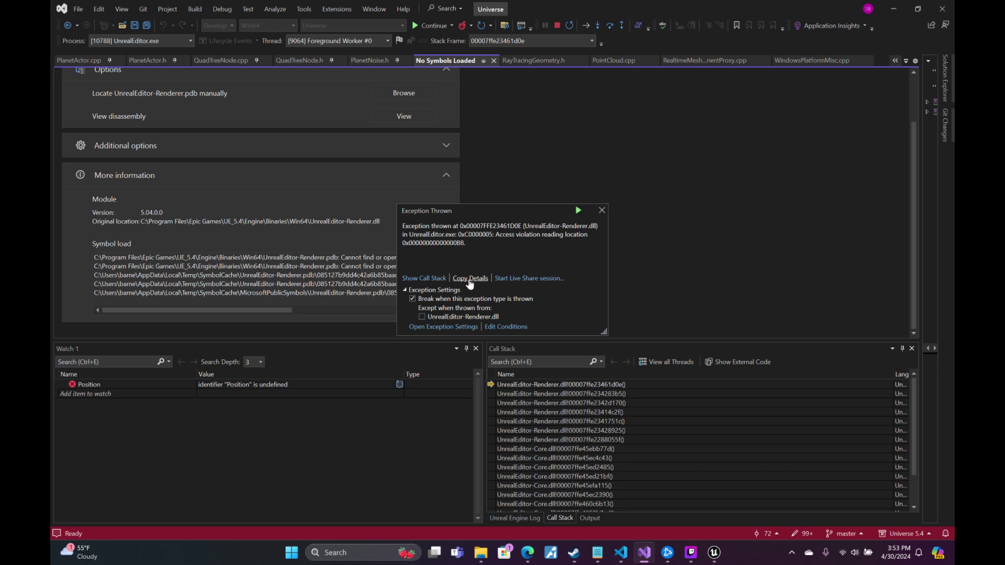
click(461, 328)
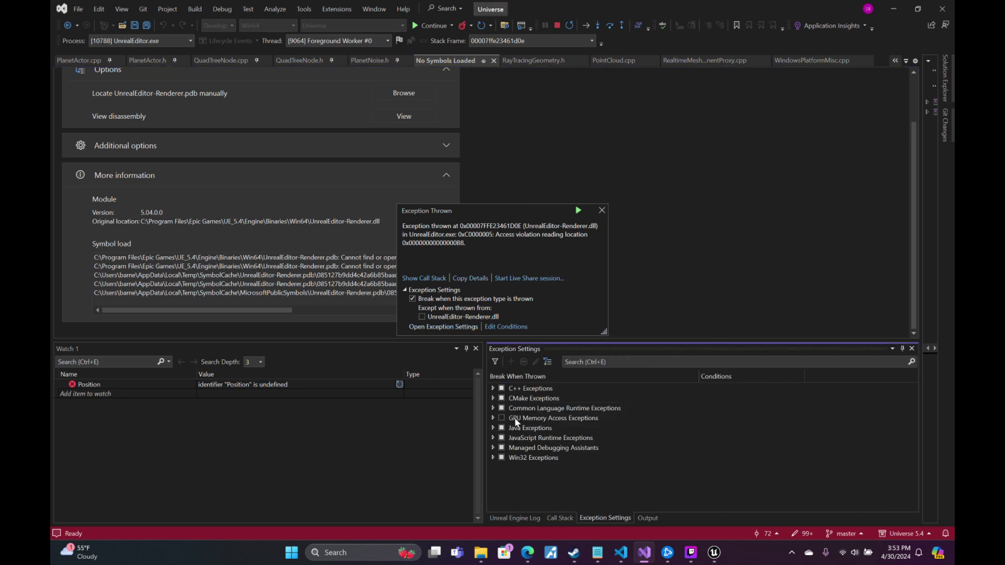
click(501, 418)
scroll(660, 300, up, 2)
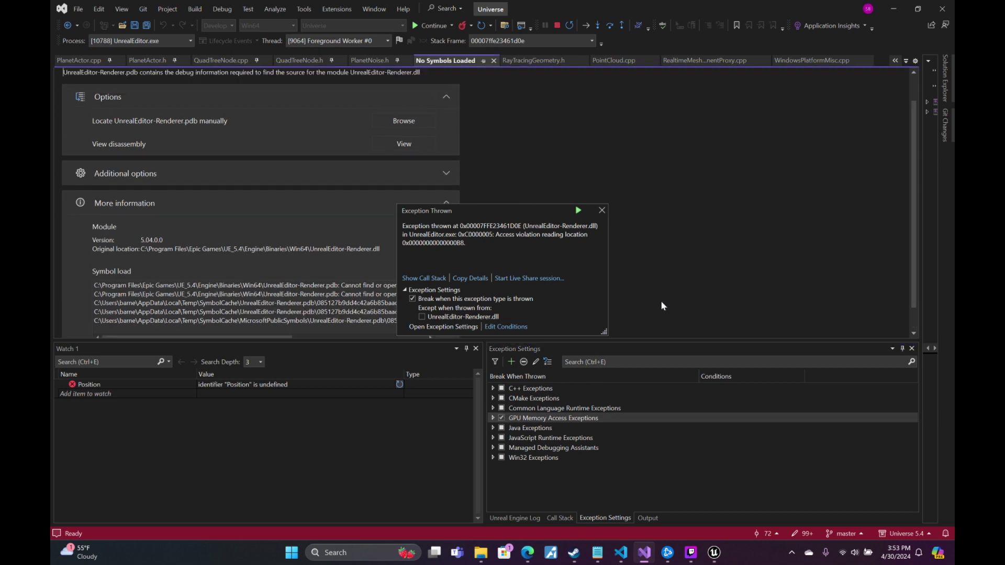
scroll(343, 194, down, 2)
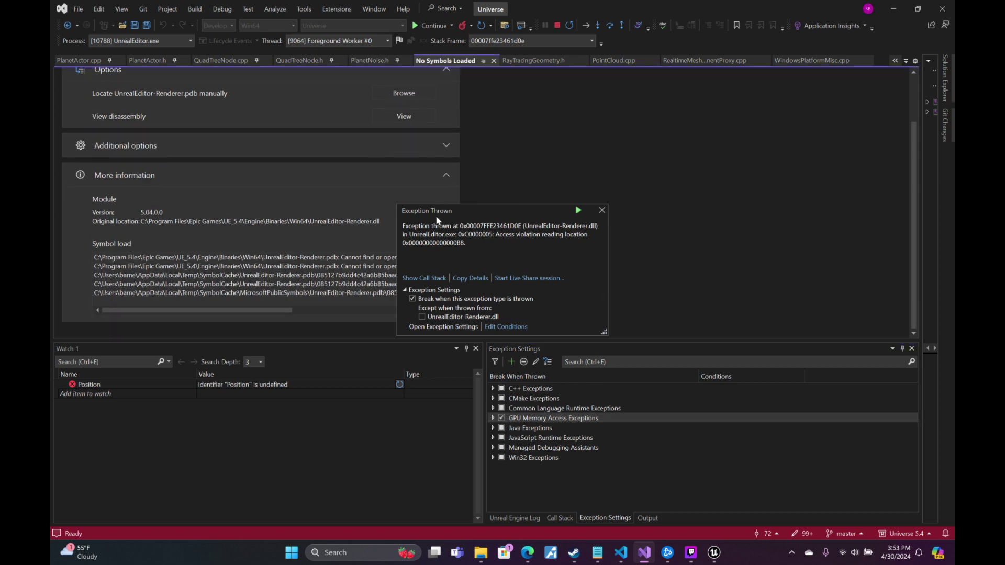
Try to continue execution past the UnrealEditor-Renderer.dll access violation and review the symbol load information.
click(582, 210)
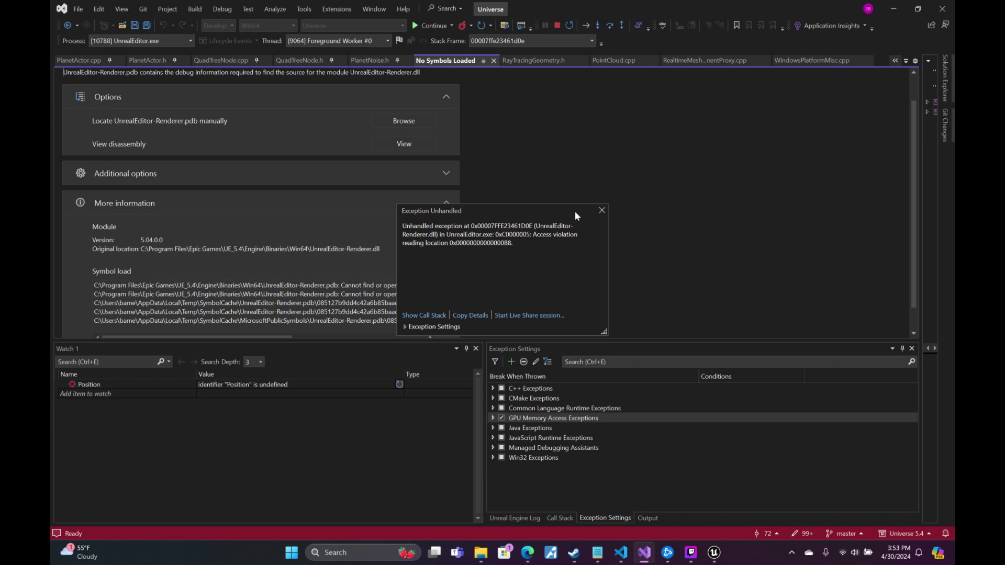
click(601, 210)
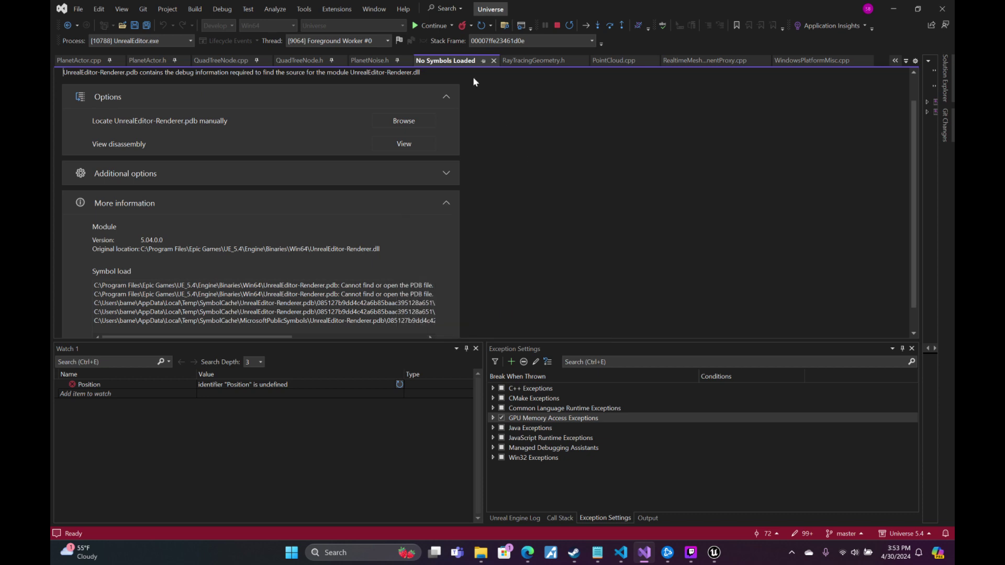
click(430, 26)
click(430, 26)
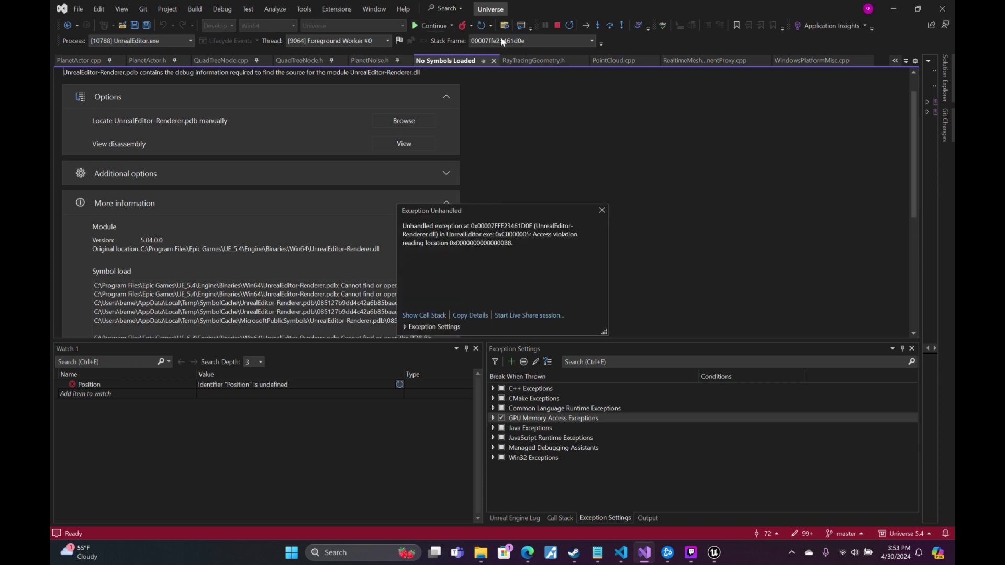
scroll(350, 161, down, 10)
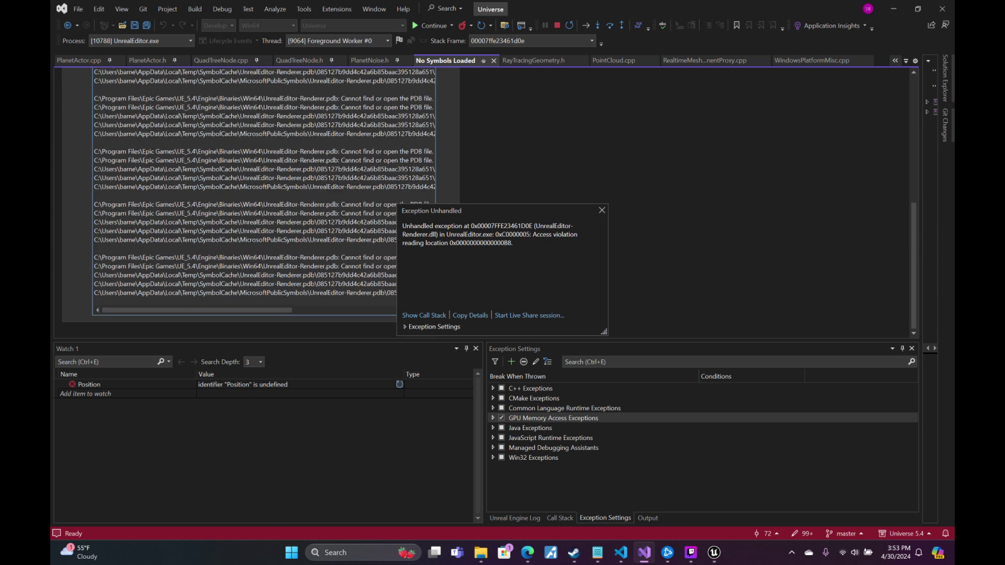
Stop the debugging session, check the debug output, save all files and relaunch Universe with Local Windows Debugger.
click(557, 25)
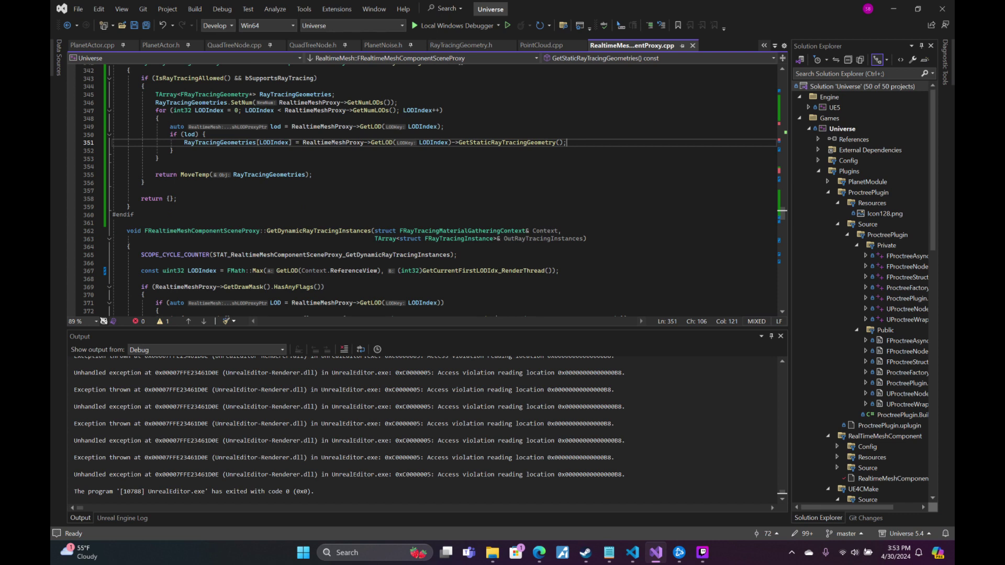
scroll(345, 429, up, 5)
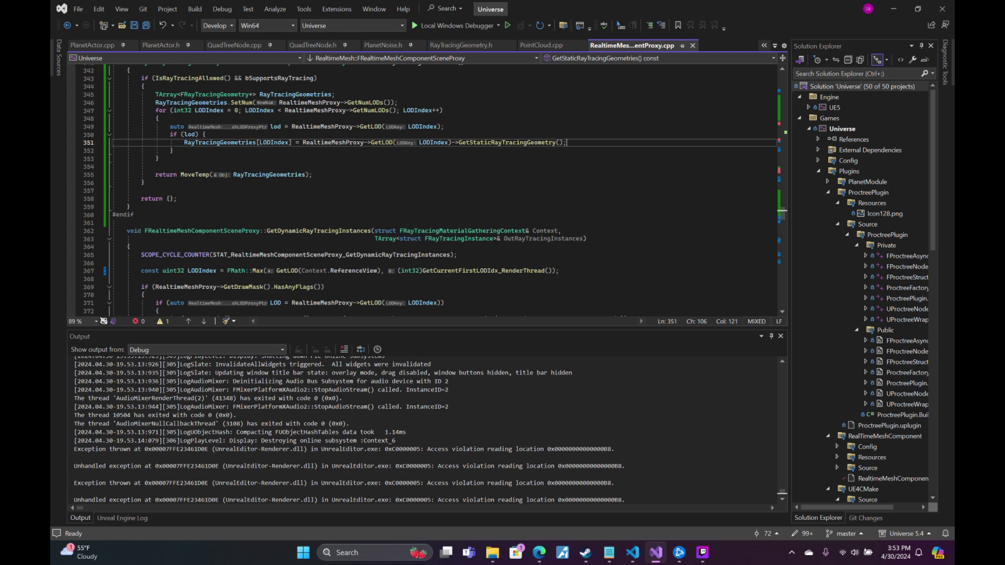
scroll(345, 429, down, 10)
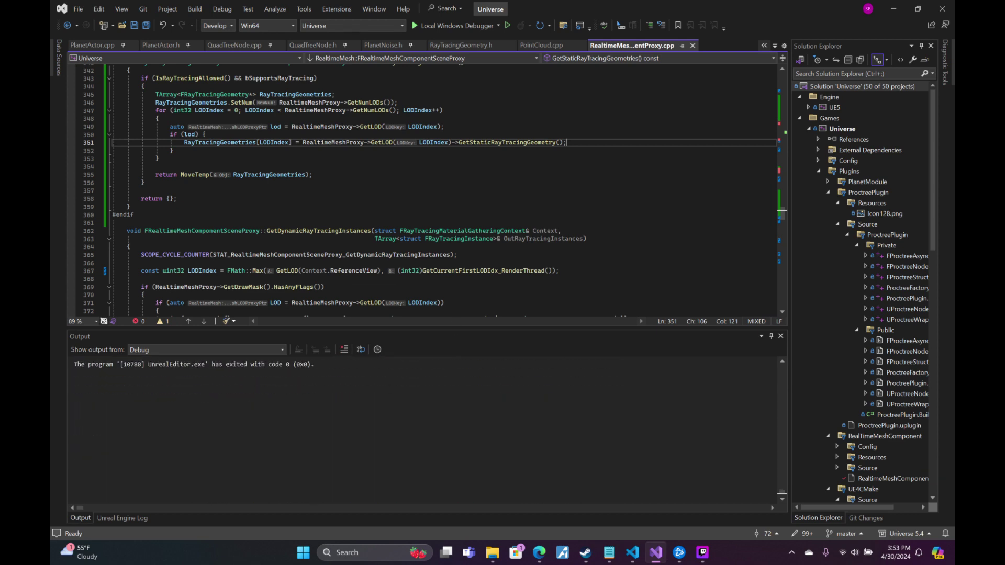
click(146, 25)
click(427, 26)
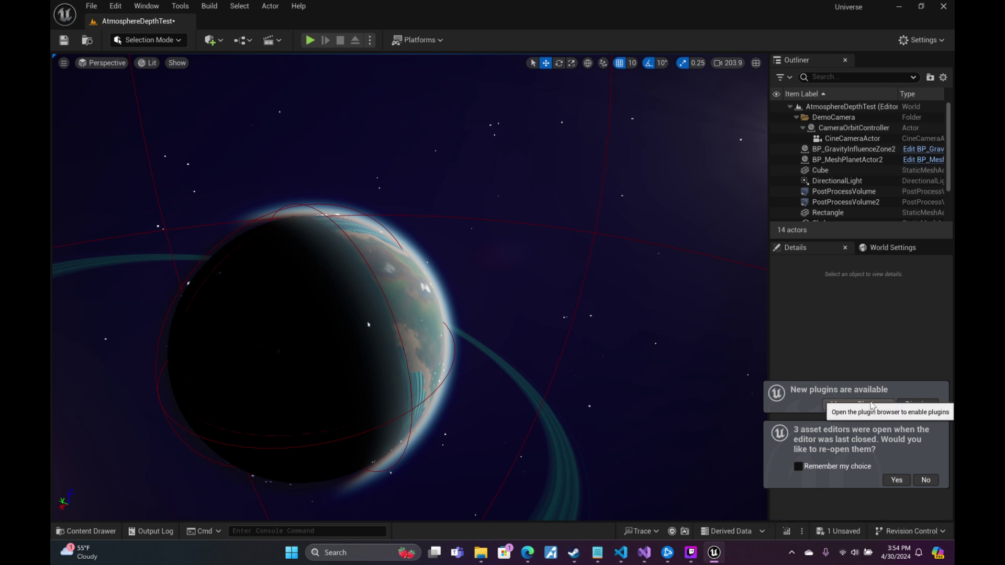
Browse the full plugin list from the new plugins notification and reopen the three previously open asset editors.
click(858, 437)
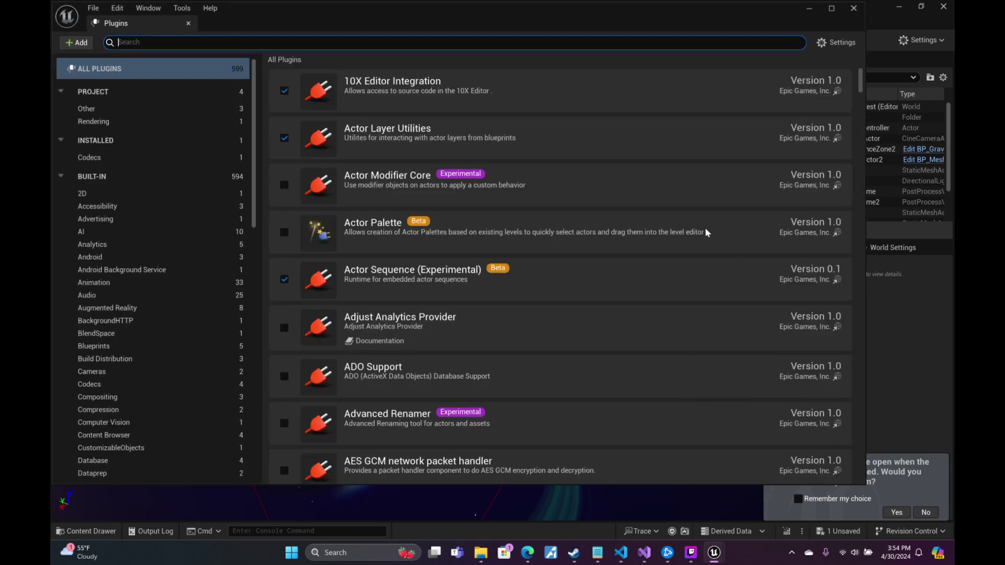
click(427, 86)
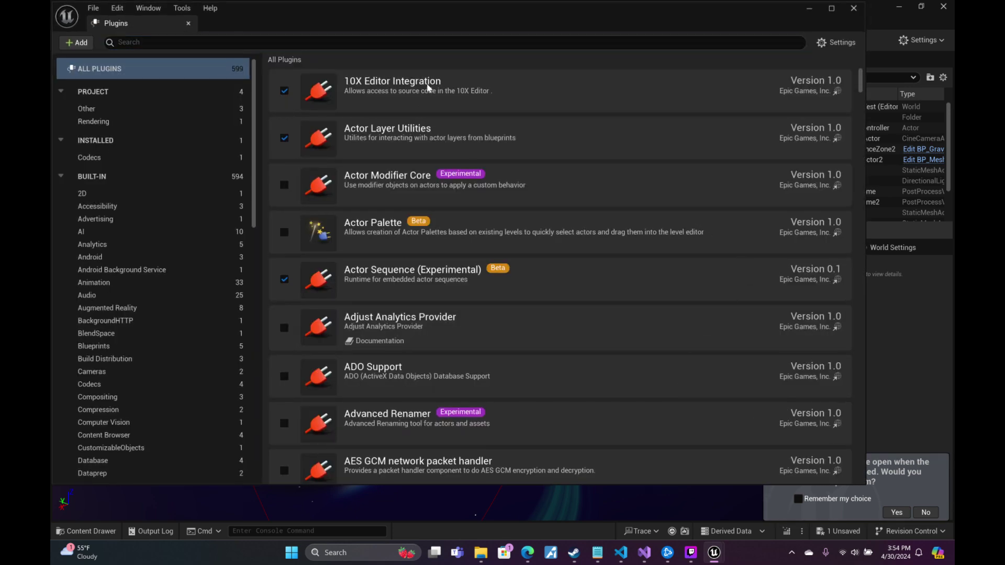
scroll(451, 108, down, 1)
scroll(450, 220, down, 2)
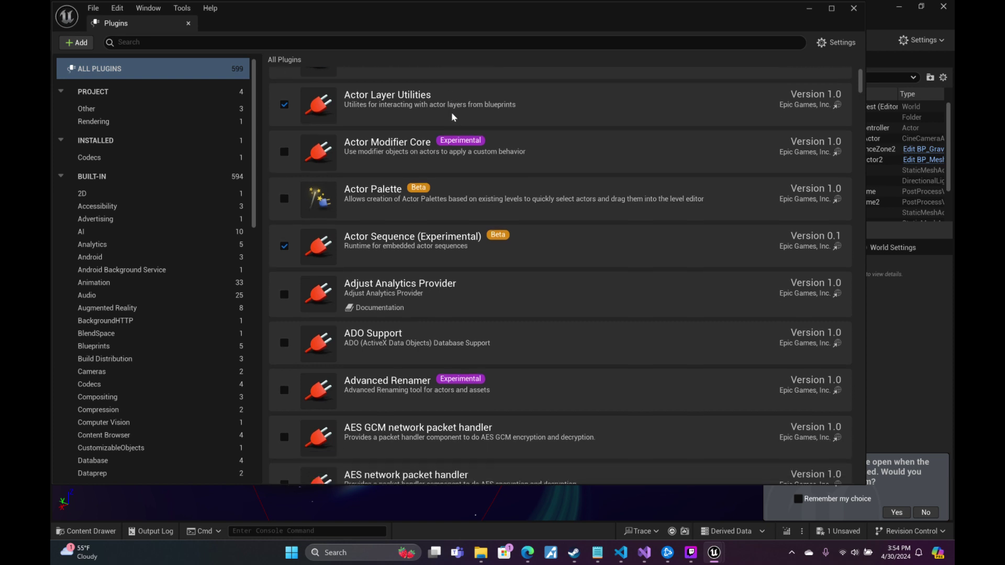
scroll(544, 234, down, 3)
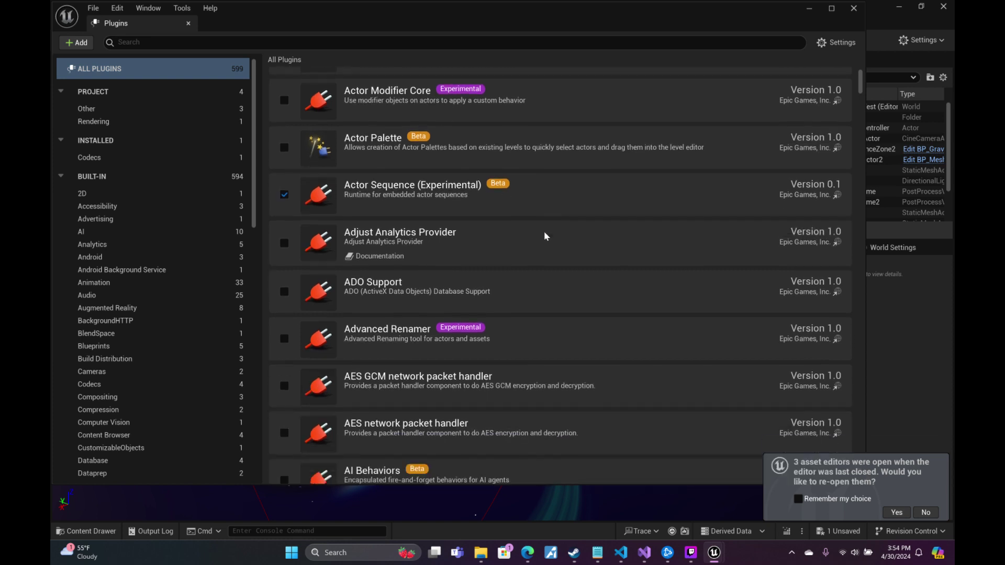
drag(859, 92, 861, 180)
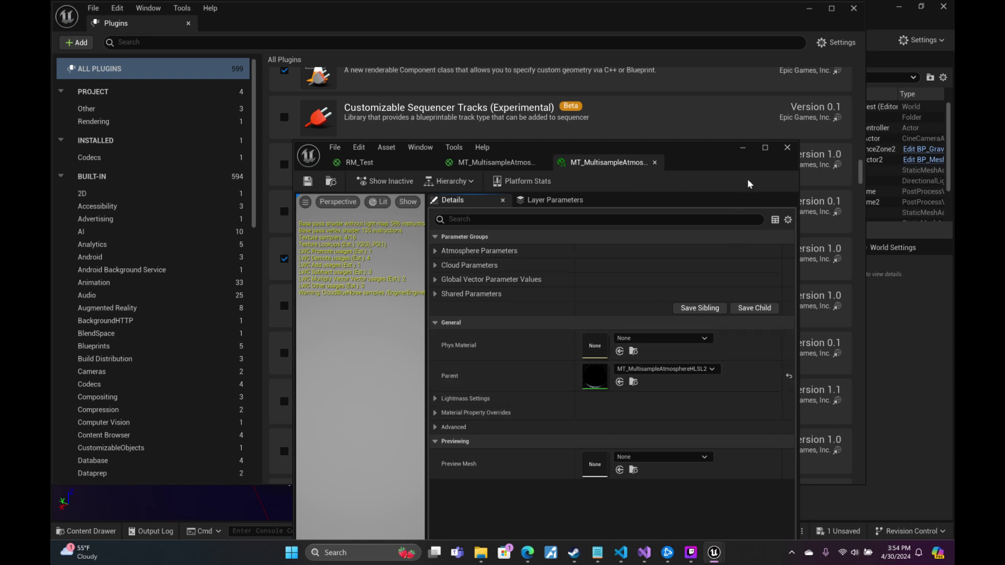
Minimize the asset editor and Plugins windows, and fly down to inspect the planet's clouds and surface up close.
click(740, 151)
click(809, 9)
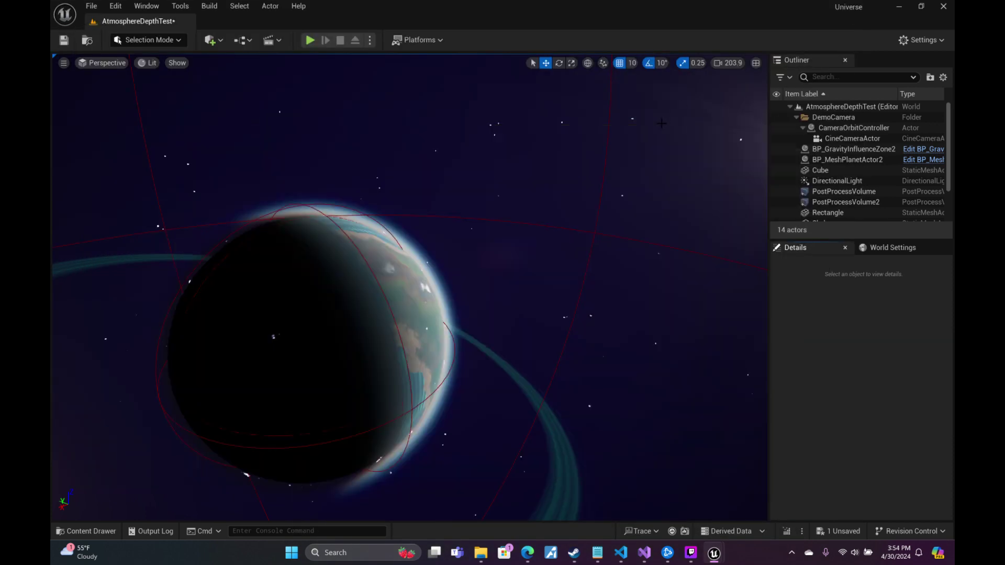
right_drag(658, 122, 350, 105)
key(w)
scroll(655, 76, up, 12)
key(w)
key(d)
scroll(637, 129, down, 7)
key(w)
scroll(471, 117, down, 10)
key(w)
scroll(393, 146, down, 4)
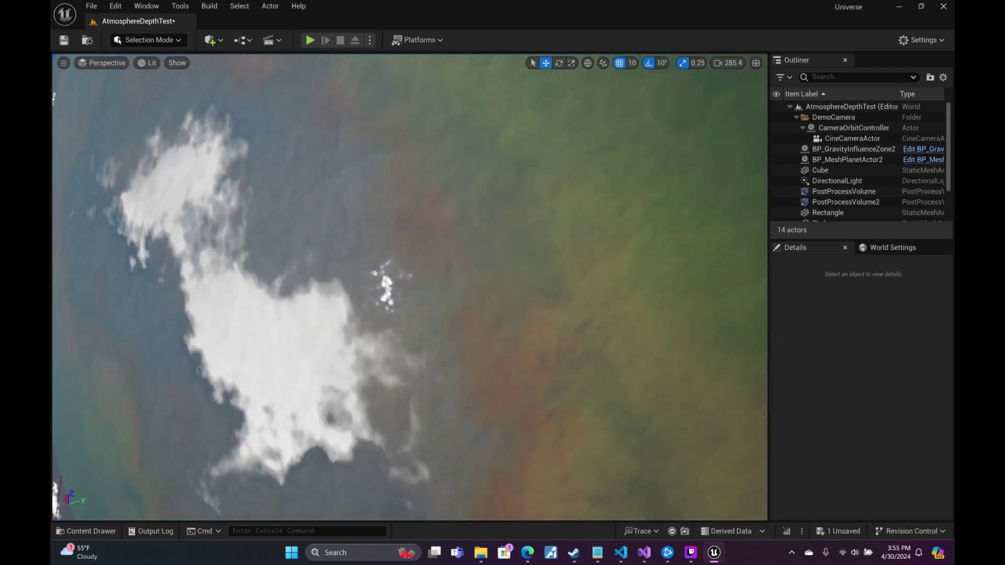
key(w)
right_drag(410, 287, 311, 228)
scroll(410, 287, down, 4)
key(w)
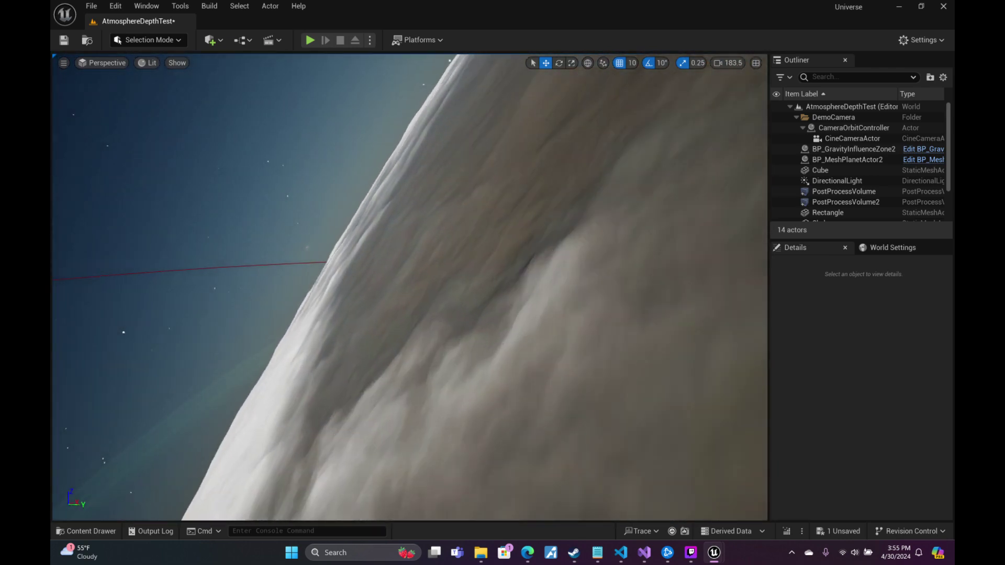
Fly back out from the surface to view the whole planet with its ring and ocean.
right_drag(376, 288, 333, 291)
key(s)
scroll(387, 282, up, 4)
key(w)
scroll(335, 291, down, 1)
key(s)
scroll(318, 286, up, 6)
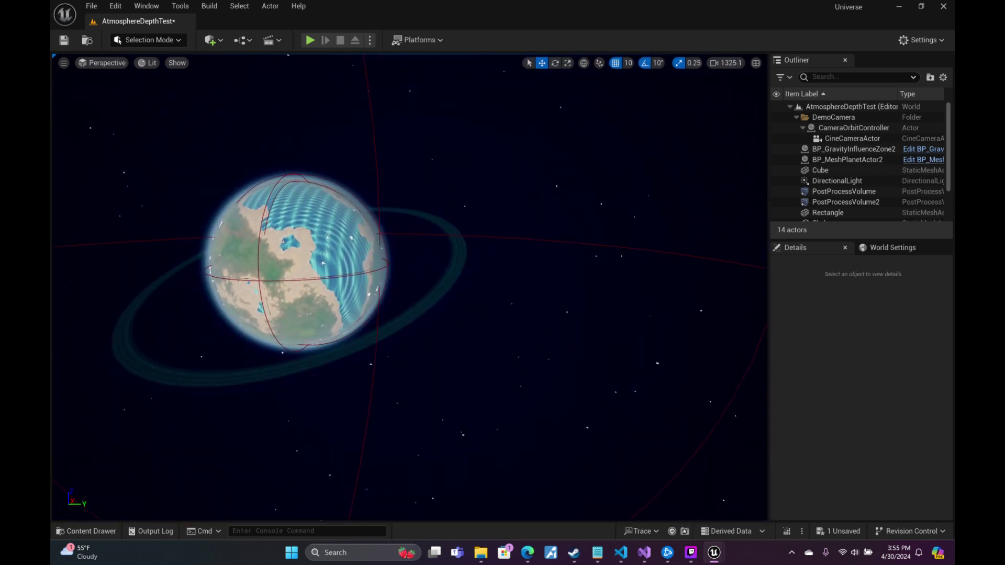
Hide the ocean Sphere actor in the level and inspect the planet's atmosphere from the day-night boundary.
scroll(872, 204, down, 2)
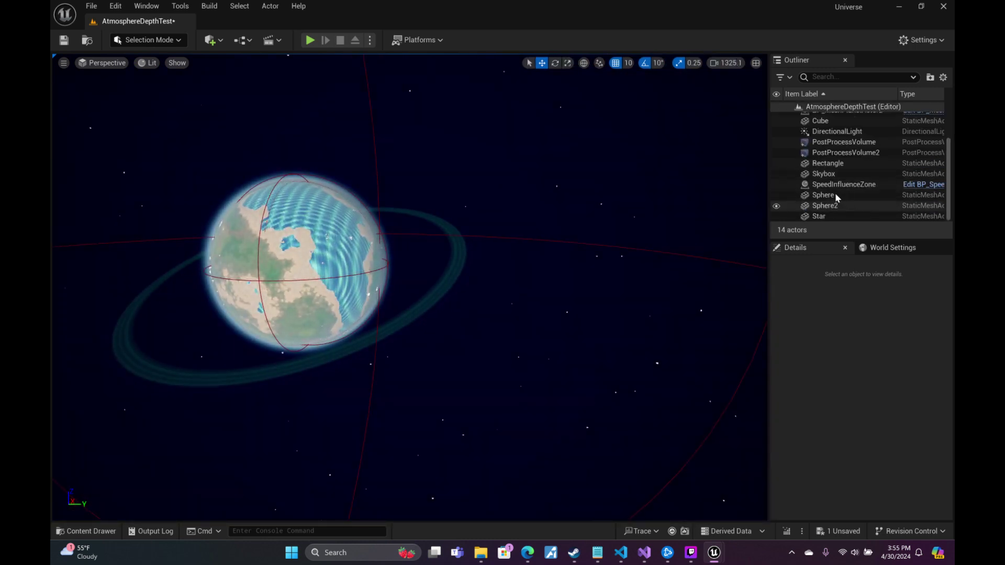
click(831, 194)
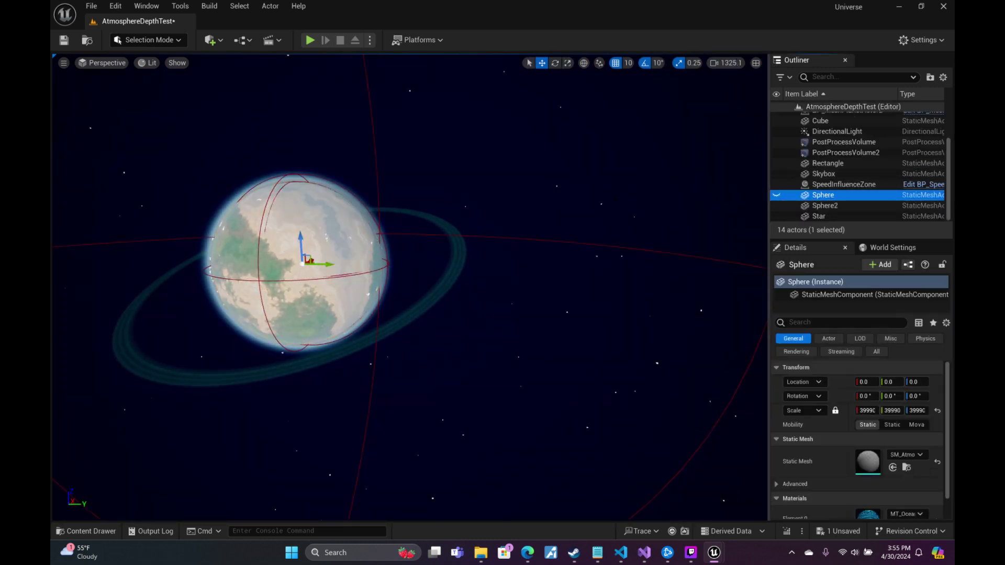
right_drag(733, 209, 707, 203)
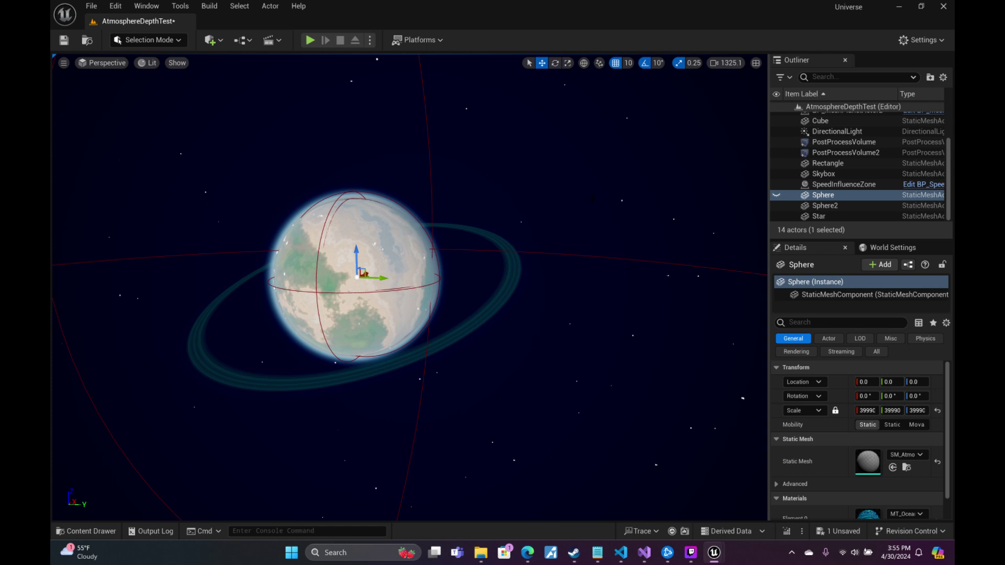
key(d)
right_drag(707, 203, 497, 195)
key(w)
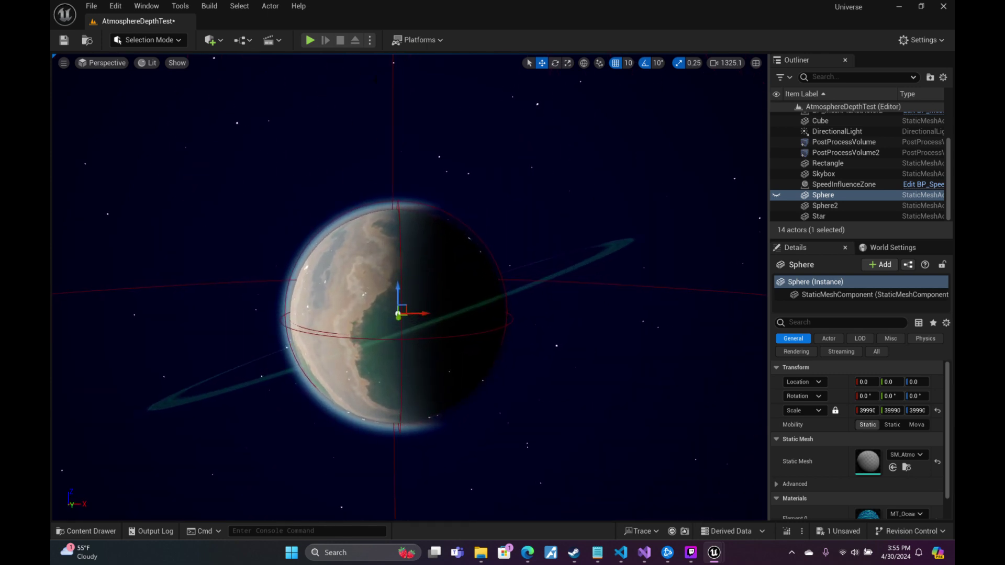
Bring the asset editor window back and show the Cloud Parameters of the multisample atmosphere material instance.
mouse_move(713, 552)
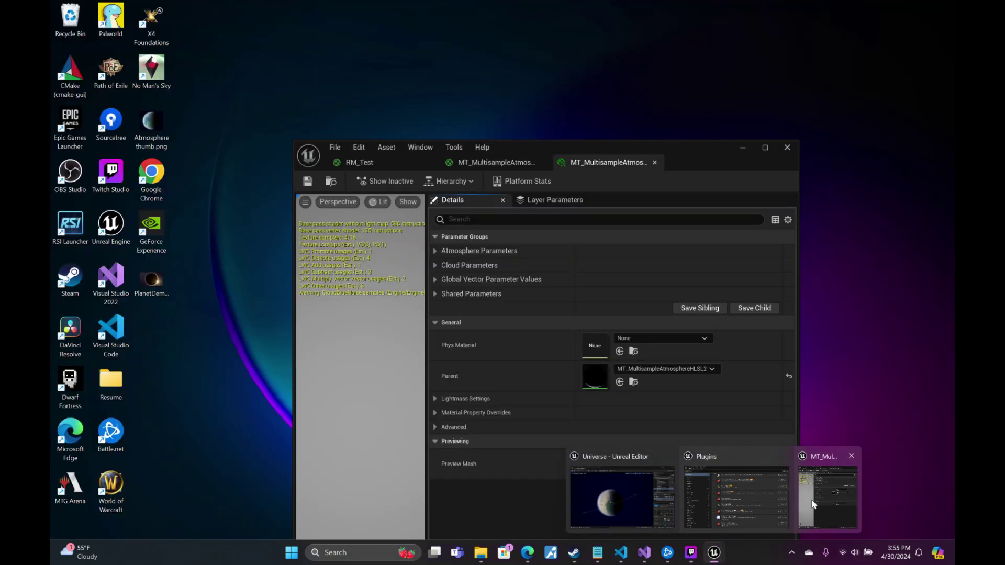
click(816, 494)
click(512, 162)
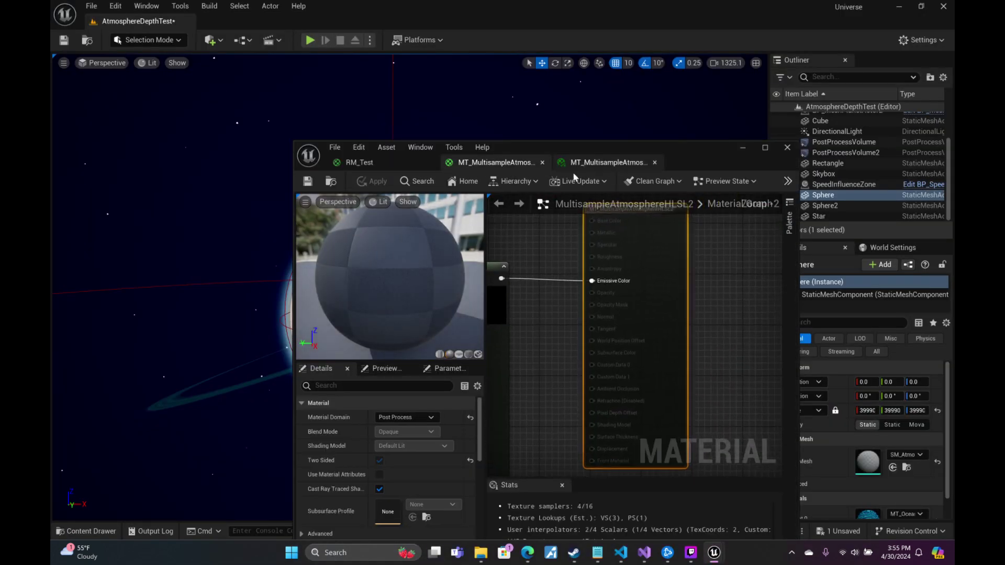
click(607, 162)
click(435, 266)
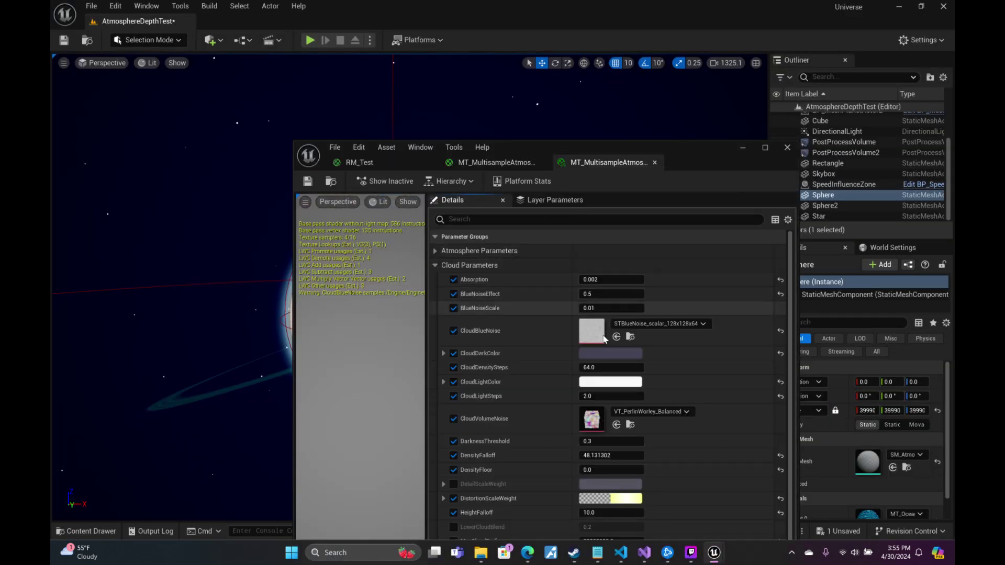
scroll(634, 371, down, 2)
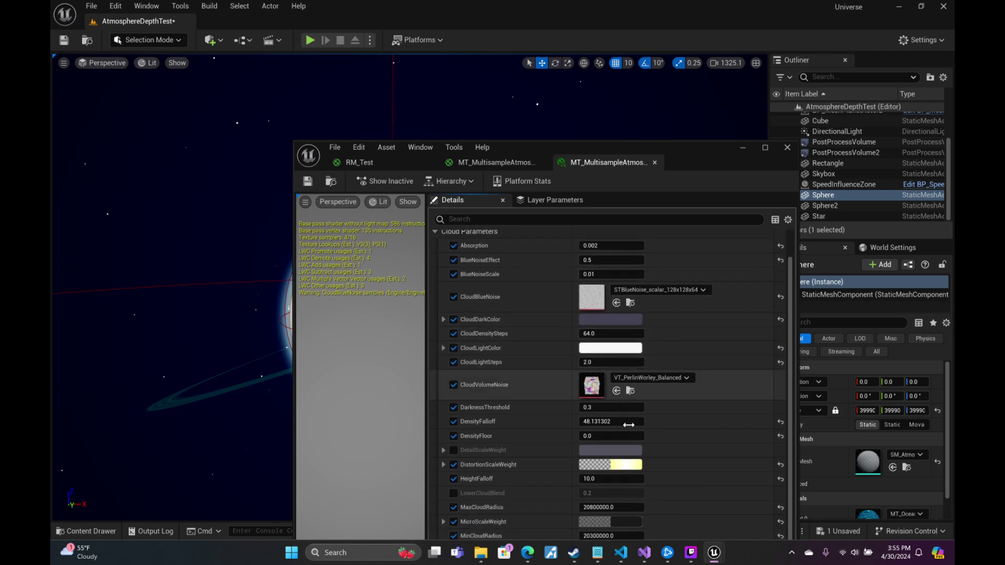
Move the editor window aside to uncover the planet and set the cloud DensityFalloff to 25.
mouse_move(626, 421)
mouse_down()
mouse_move(607, 421)
mouse_move(624, 418)
mouse_up()
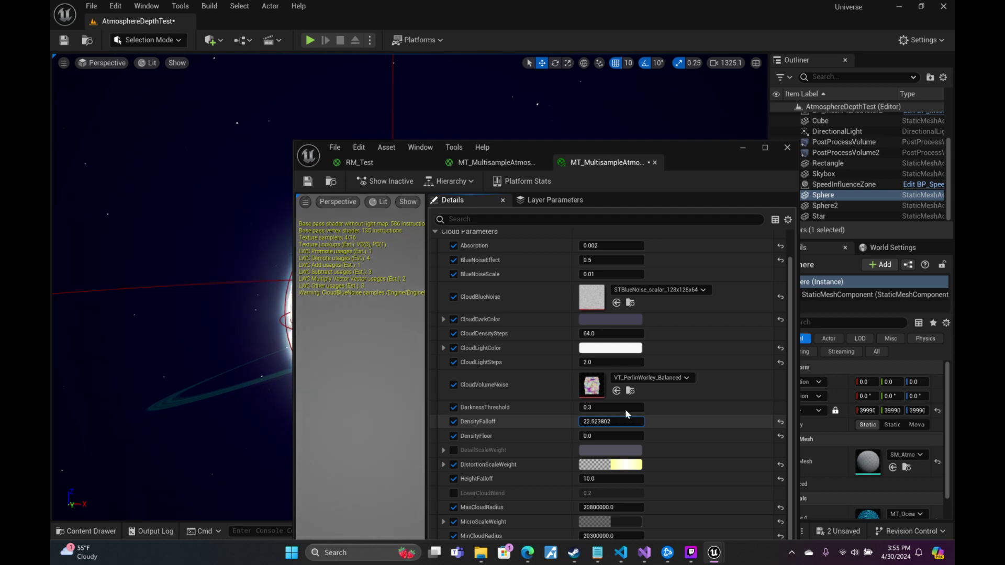
drag(715, 156, 899, 160)
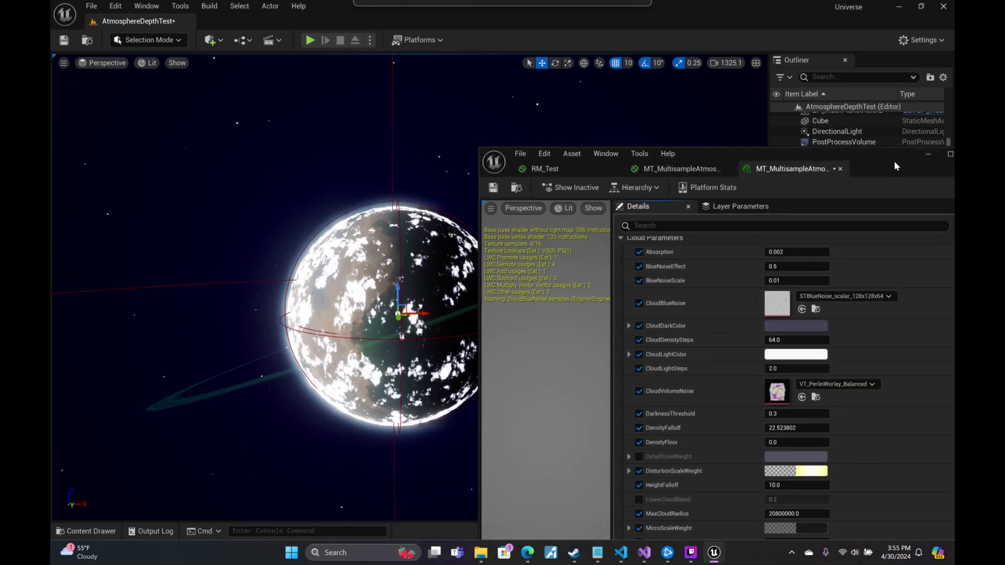
mouse_move(799, 428)
mouse_down()
mouse_move(810, 428)
mouse_move(797, 428)
mouse_up()
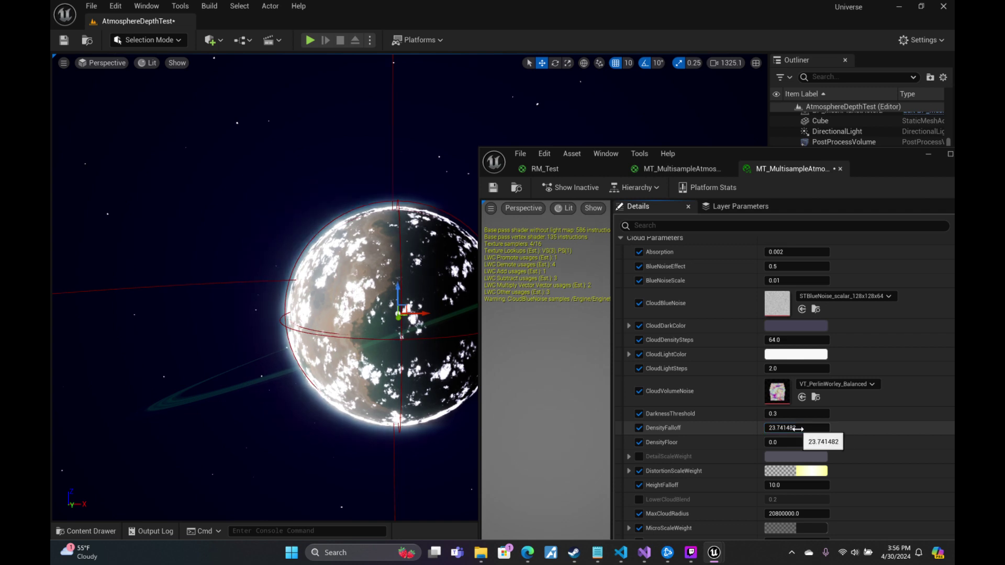
text(25)
key(Return)
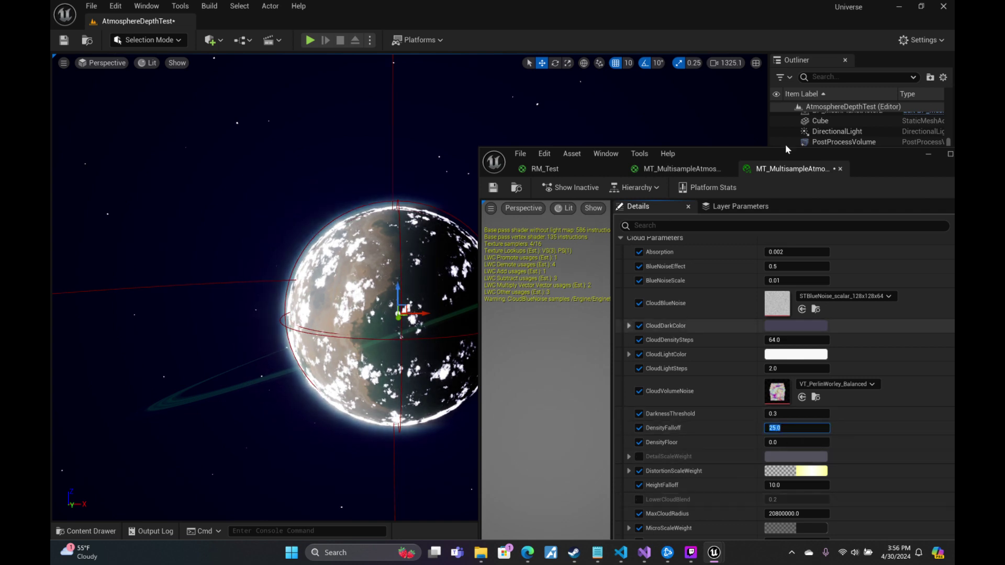
Try a range of DarknessThreshold values for the clouds and set it to 0.5.
drag(797, 413, 817, 414)
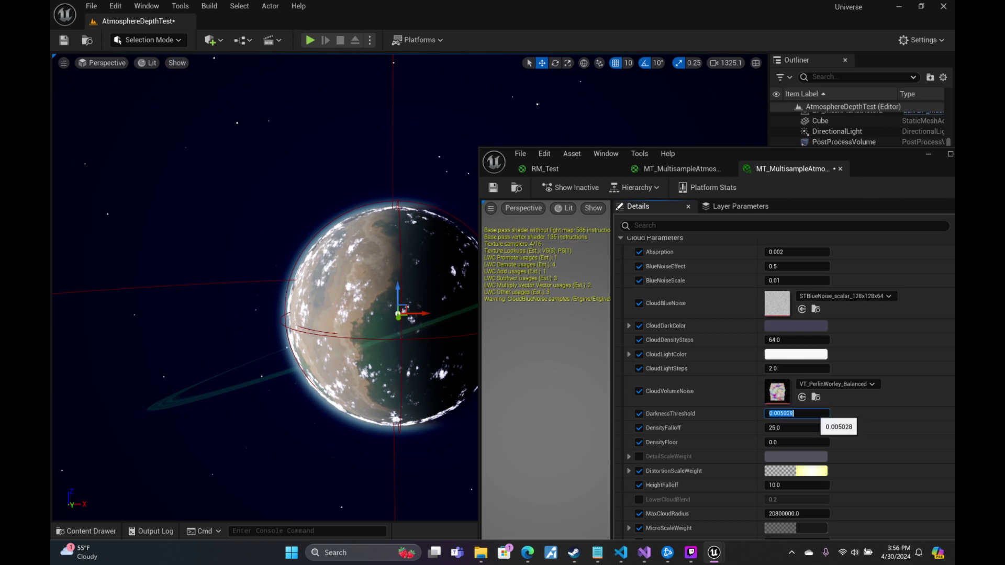
text(0.5)
key(Return)
click(849, 412)
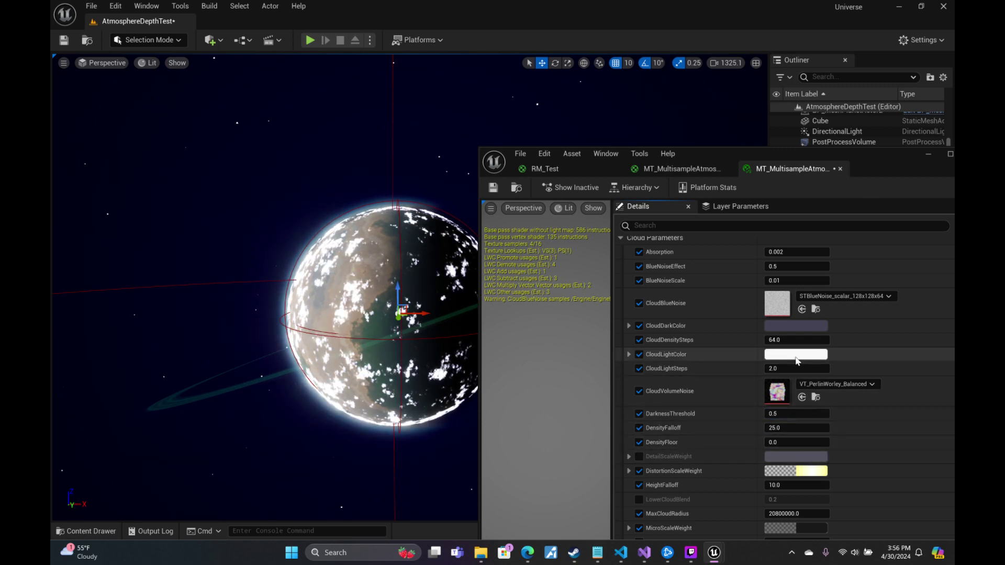
click(801, 325)
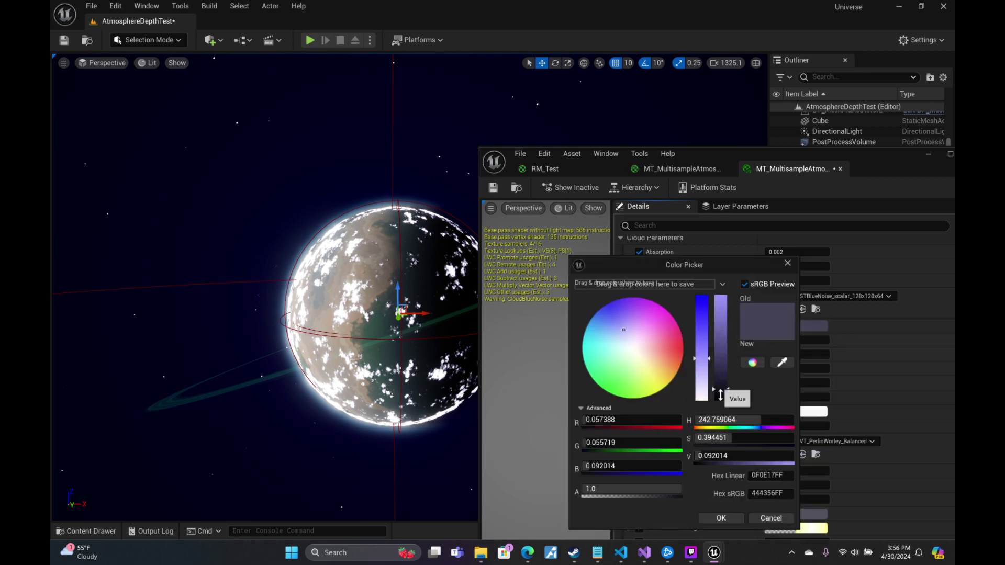
drag(720, 395, 723, 424)
drag(723, 382, 724, 421)
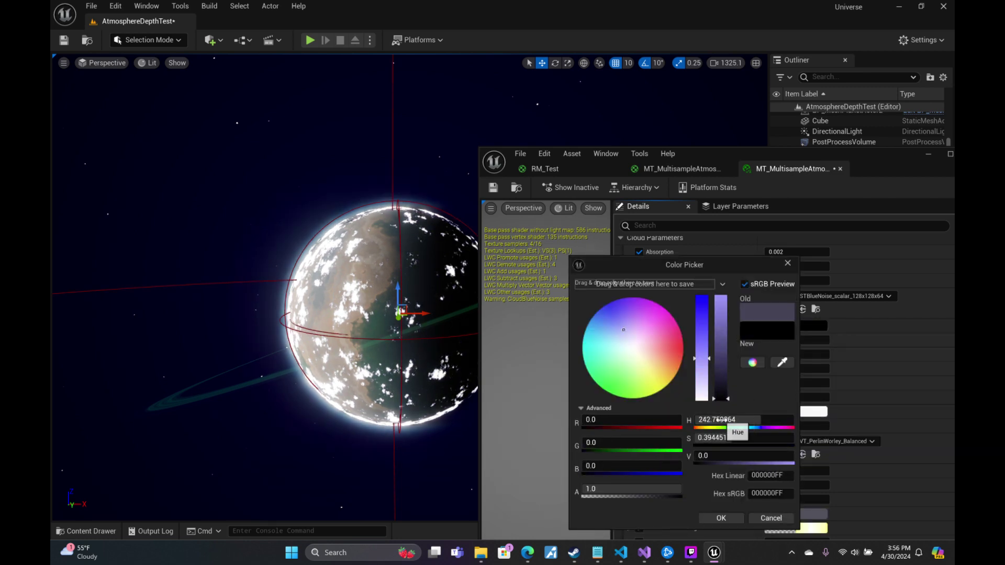
drag(703, 386, 707, 422)
drag(709, 318, 709, 392)
click(784, 517)
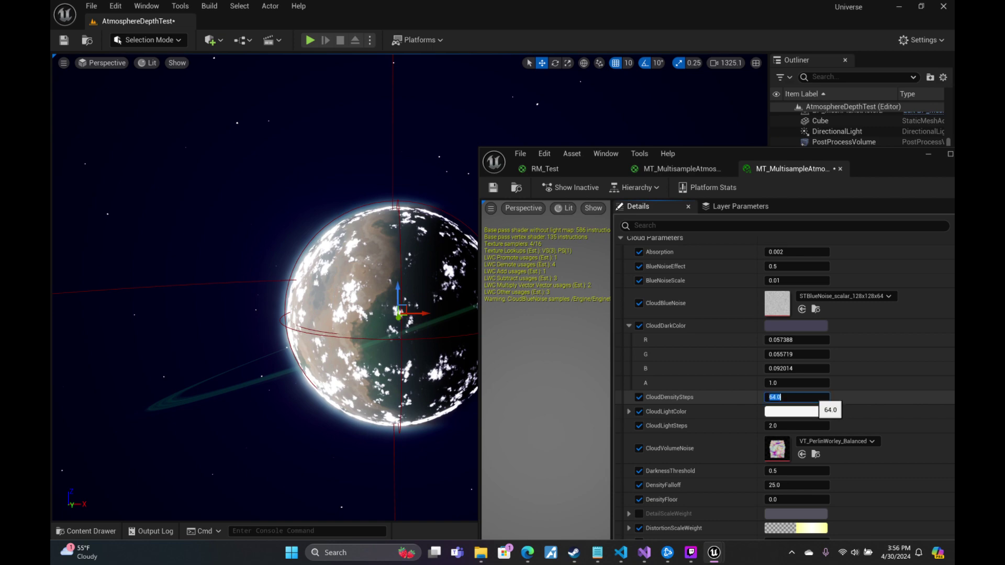
Fly down to the planet and into its cloud layer to inspect the cloud shading up close.
key(w)
right_drag(426, 175, 405, 165)
scroll(308, 172, down, 6)
key(w)
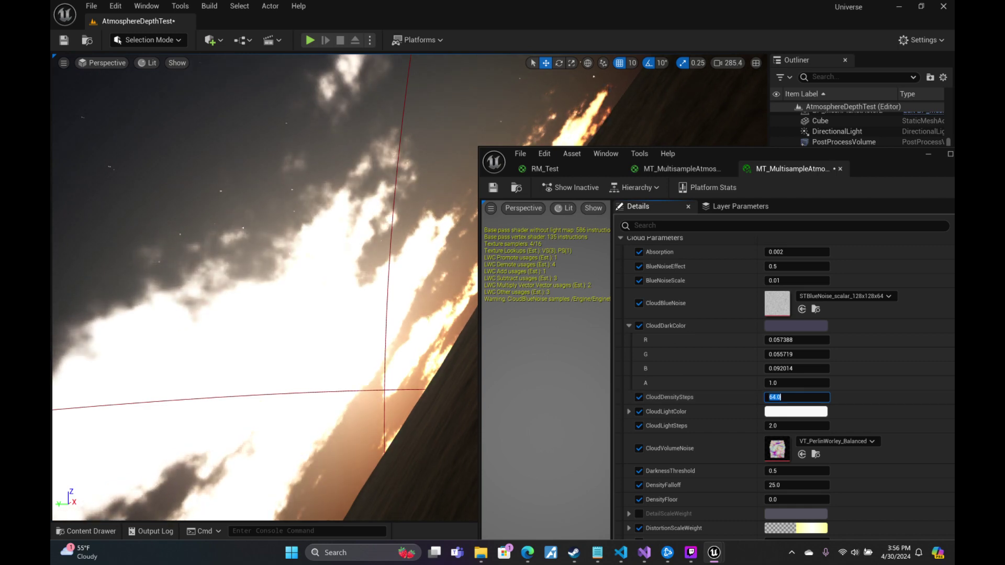
right_drag(454, 213, 476, 215)
key(w)
scroll(430, 196, down, 8)
right_drag(272, 252, 261, 250)
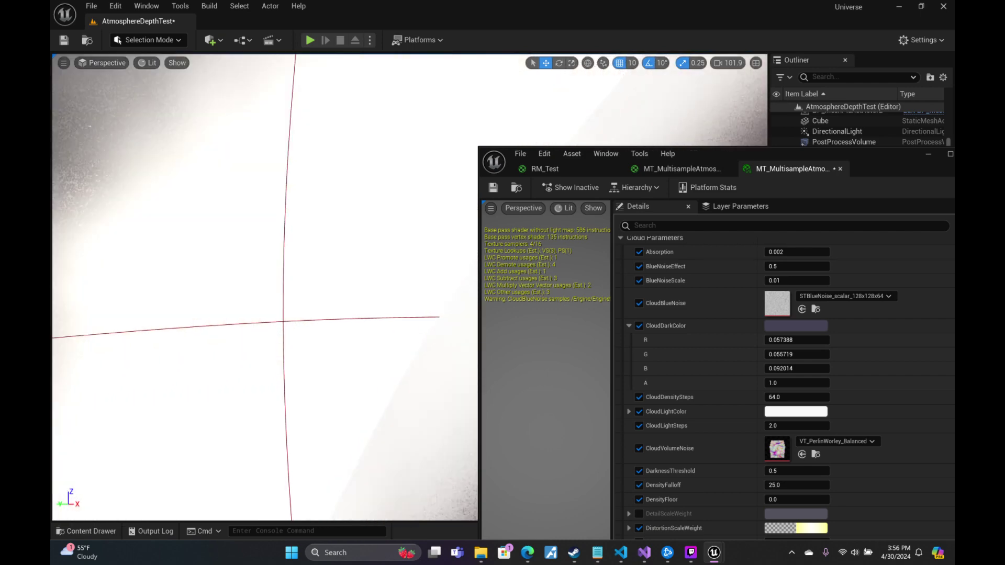
key(w)
right_drag(261, 250, 408, 235)
key(w)
key(w)
key(w)
Fly back out and turn the view to examine the clouds across the planet's day-night boundary.
scroll(319, 238, up, 7)
key(s)
scroll(366, 232, up, 6)
right_drag(251, 248, 251, 245)
key(w)
key(d)
right_drag(454, 270, 454, 270)
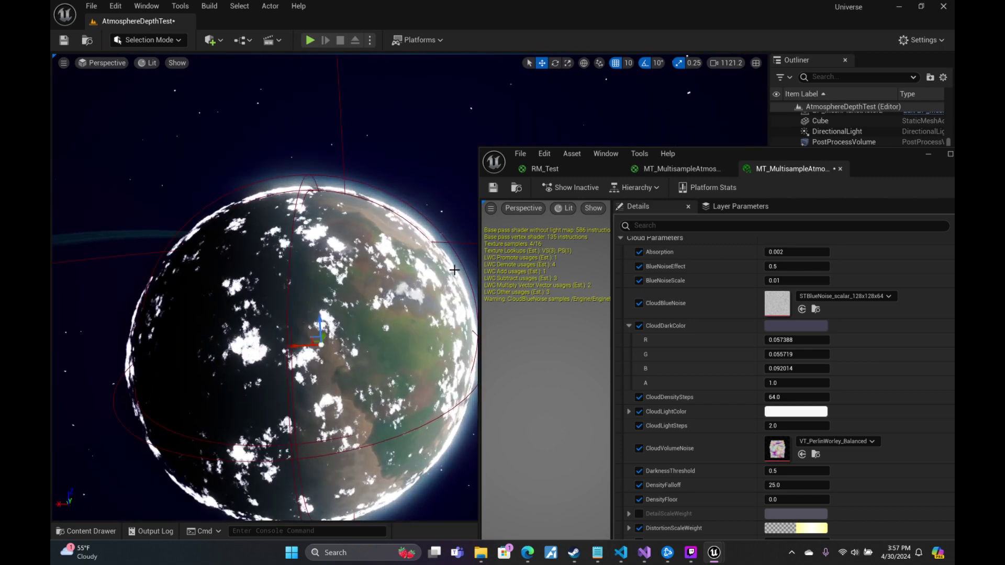
Open the parent MT_MultisampleAtmosphereHLSL2 graph in a maximized window and expand the code of its large Custom node.
click(666, 170)
drag(914, 157, 815, 137)
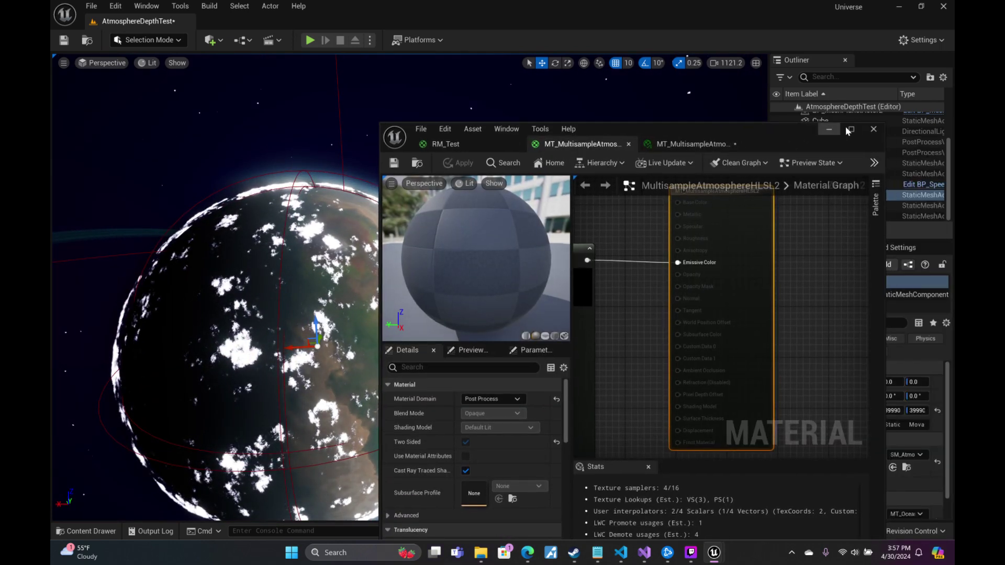
click(848, 130)
right_drag(740, 178, 936, 112)
right_drag(788, 175, 802, 169)
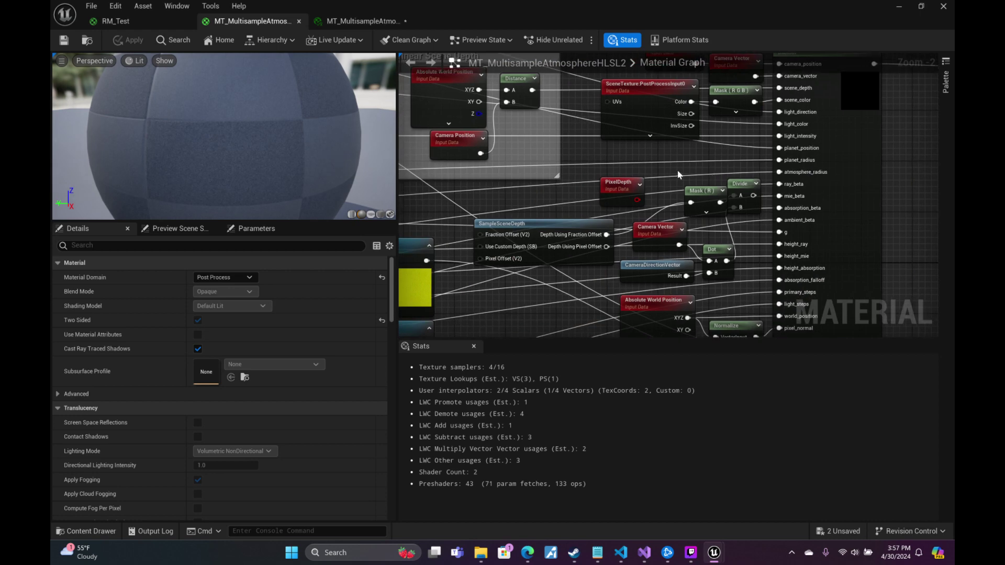
scroll(586, 239, down, 5)
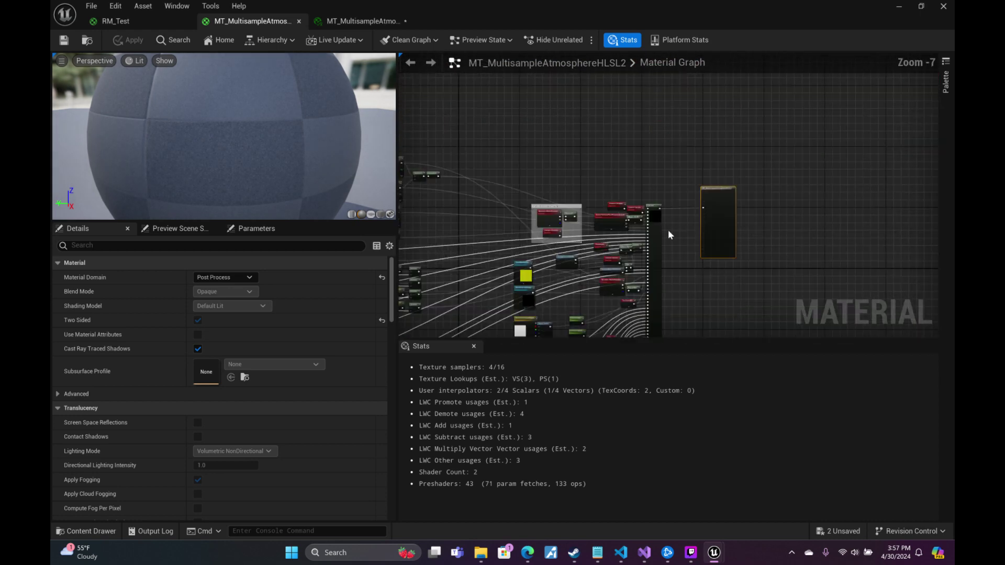
click(657, 246)
right_drag(684, 265, 656, 99)
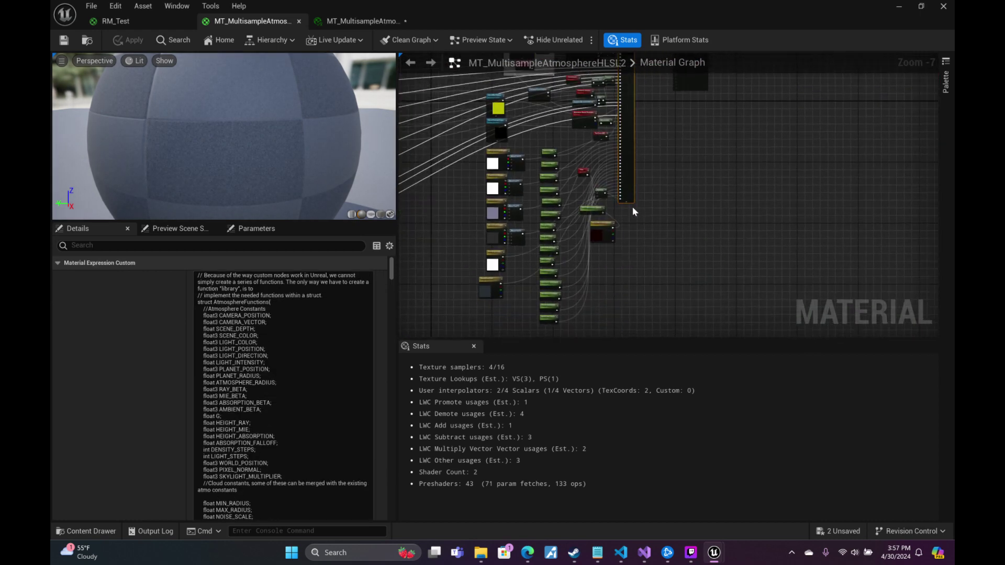
click(625, 201)
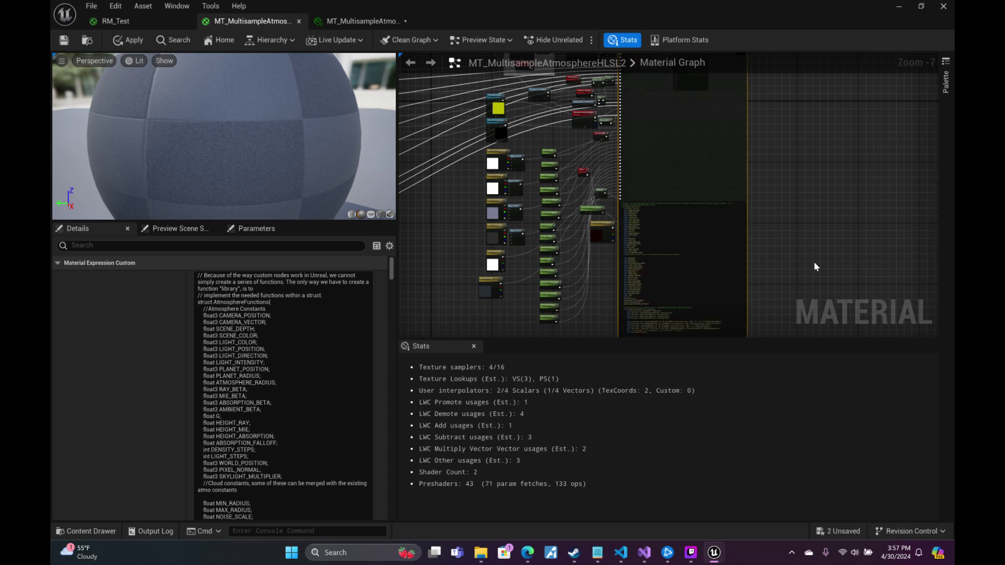
In the Custom node's light_density line, multiply atmosphere_light.z by .2, save the material, and restore the smaller editor window.
right_drag(815, 267, 635, 132)
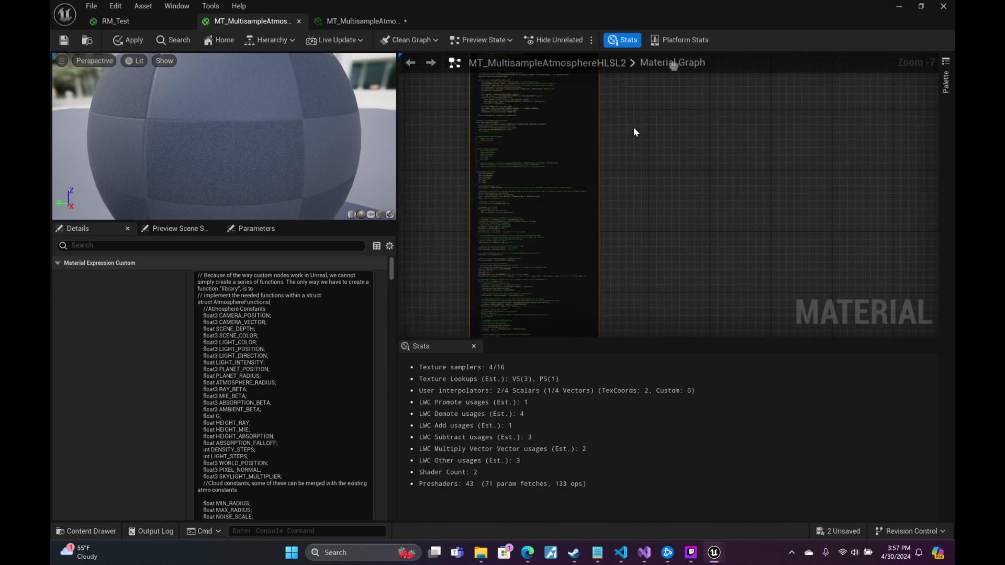
scroll(635, 132, up, 8)
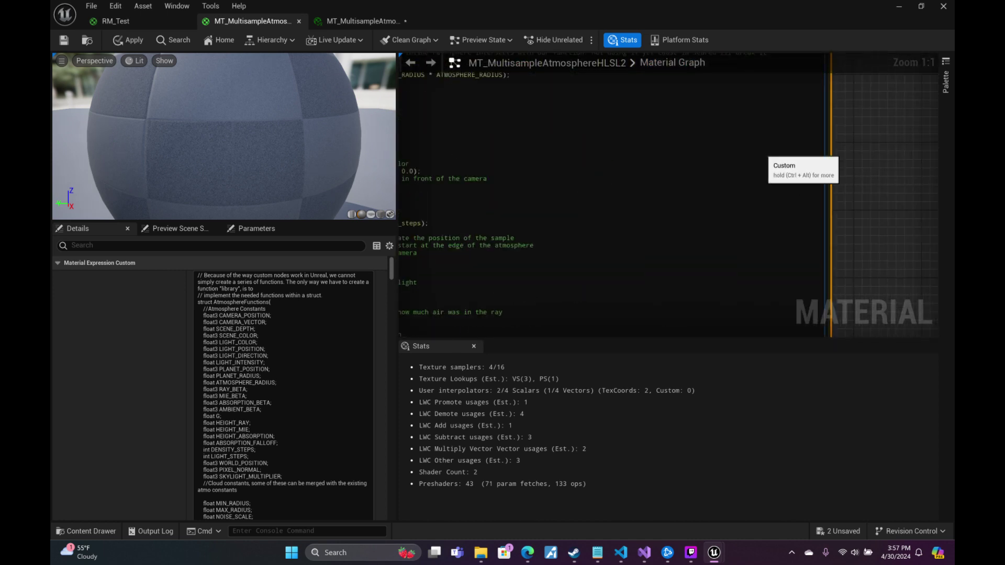
right_click(783, 149)
right_drag(919, 185, 937, 58)
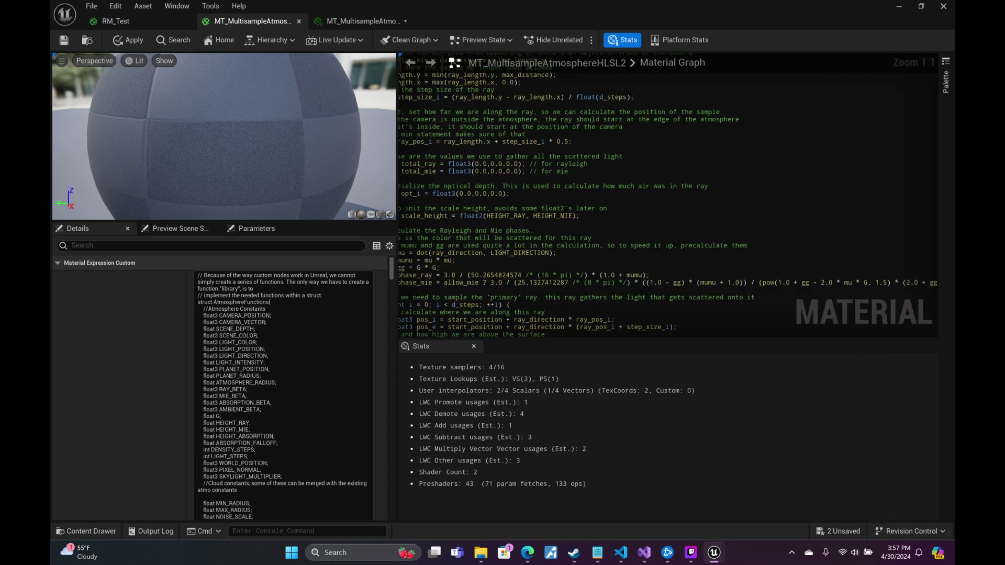
scroll(680, 151, down, 3)
right_drag(916, 233, 903, 88)
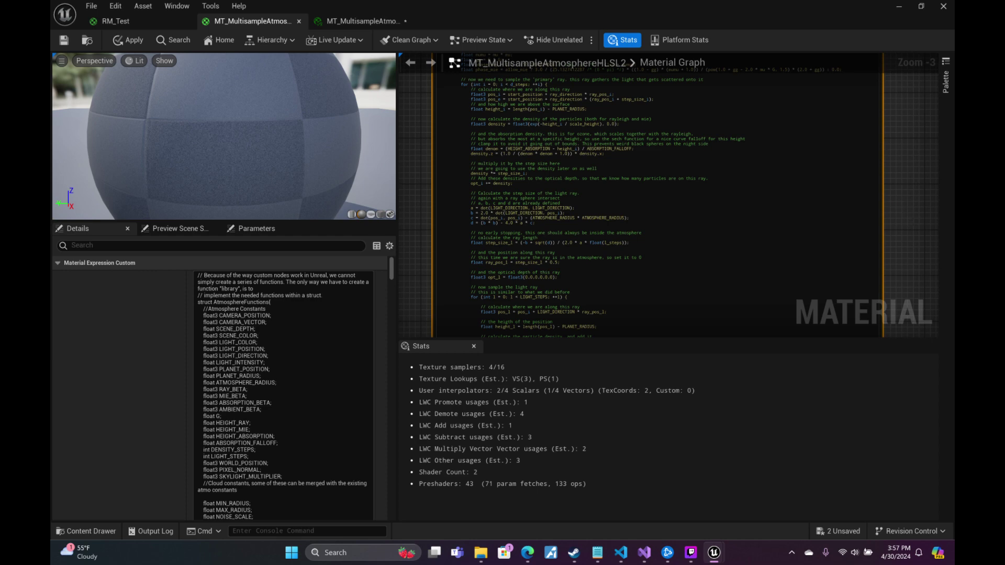
right_drag(919, 314, 938, 57)
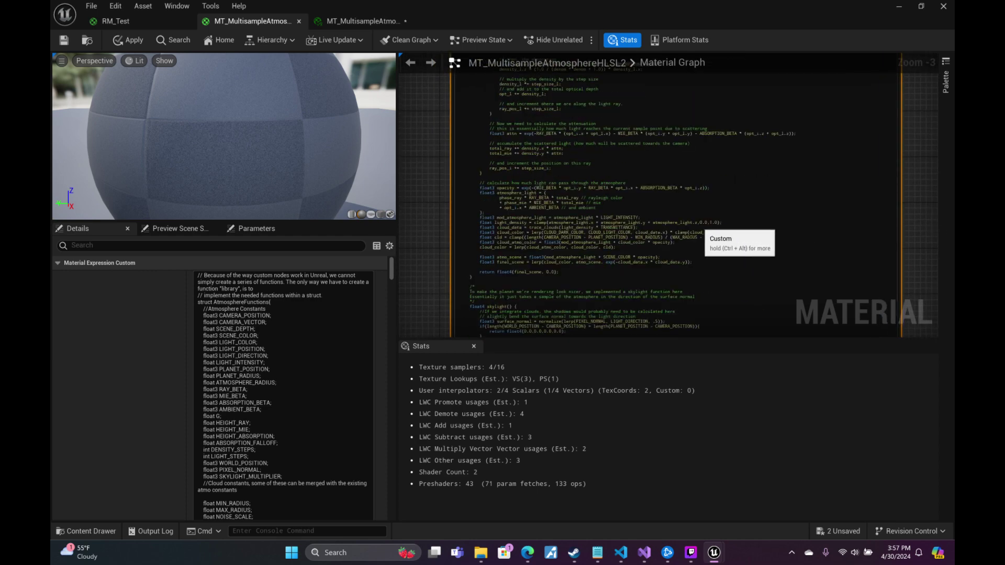
scroll(701, 230, up, 2)
scroll(724, 259, down, 1)
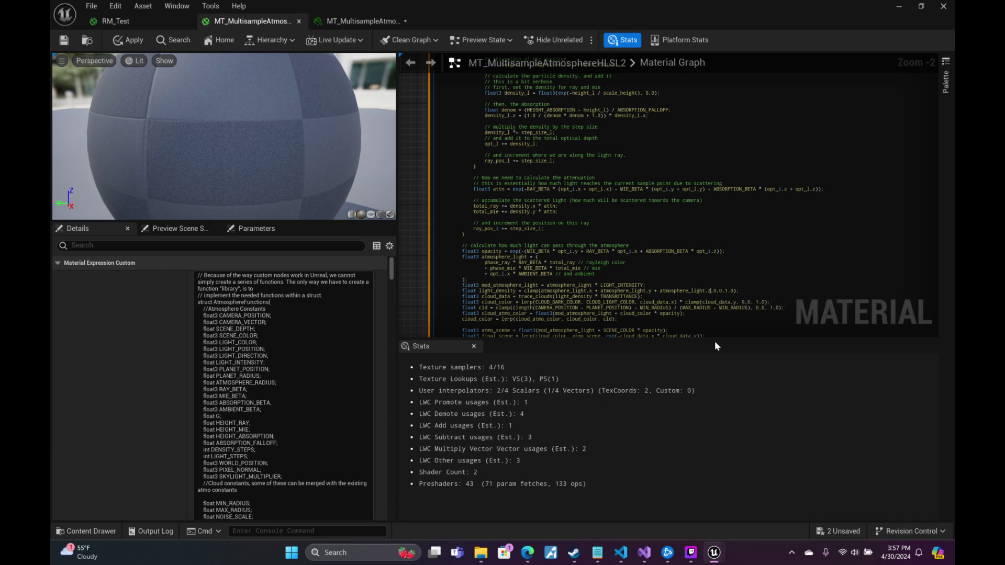
text(* .2)
click(417, 135)
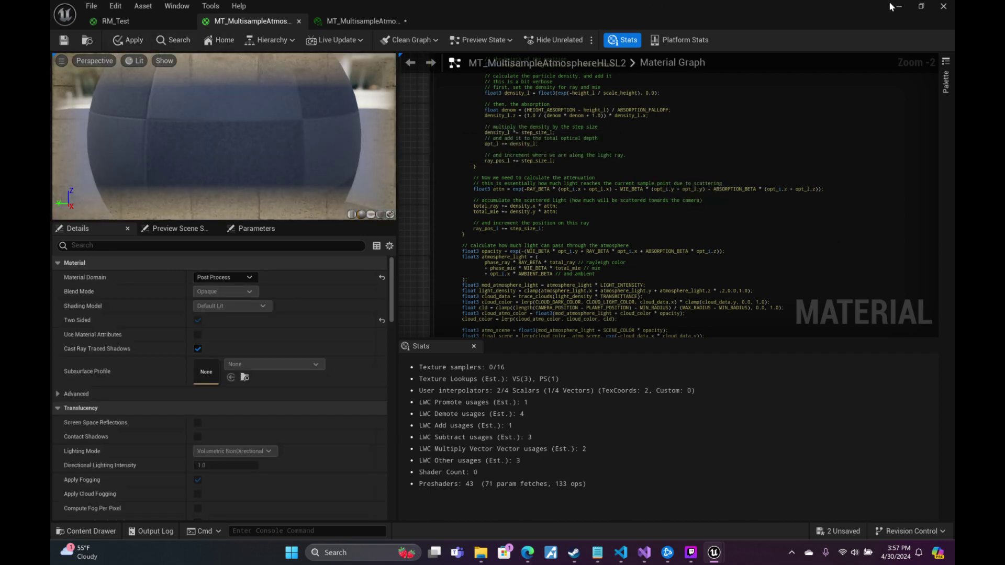
click(921, 6)
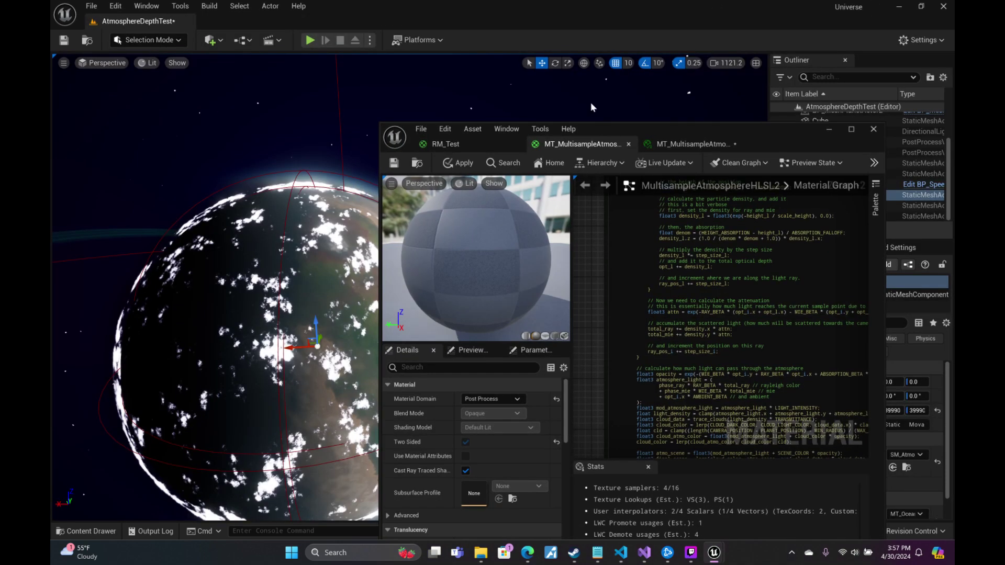
click(402, 159)
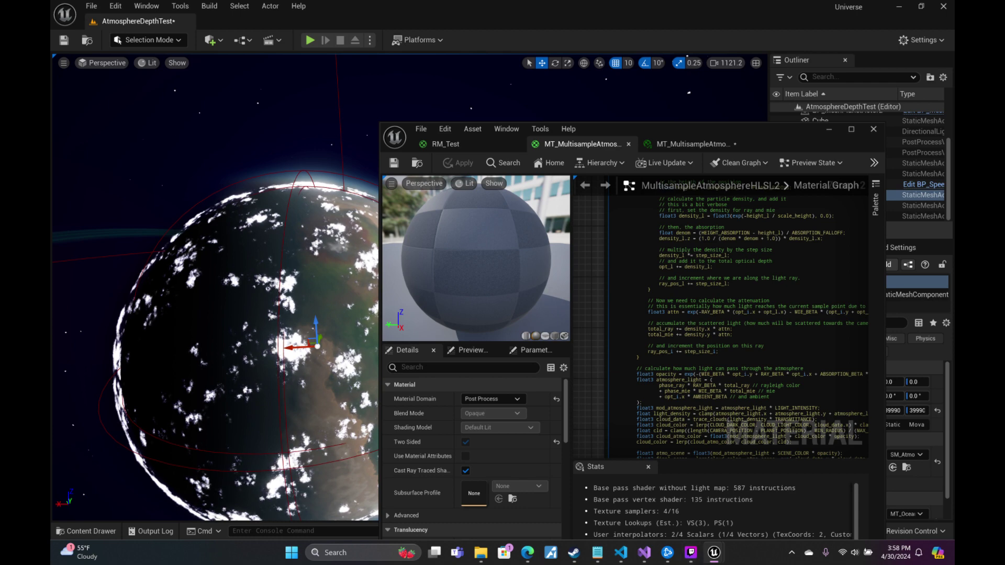
Lower the atmosphere_light.z multiplier in the light_density line to .02 and finally to .0002, saving the material after each change.
drag(585, 360, 816, 359)
right_drag(817, 362, 763, 361)
click(732, 362)
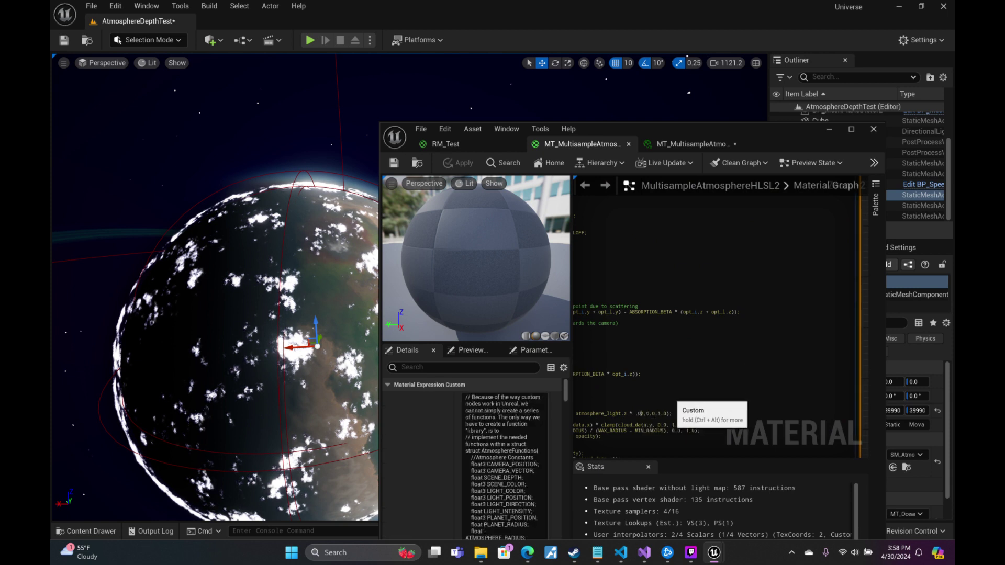
click(865, 351)
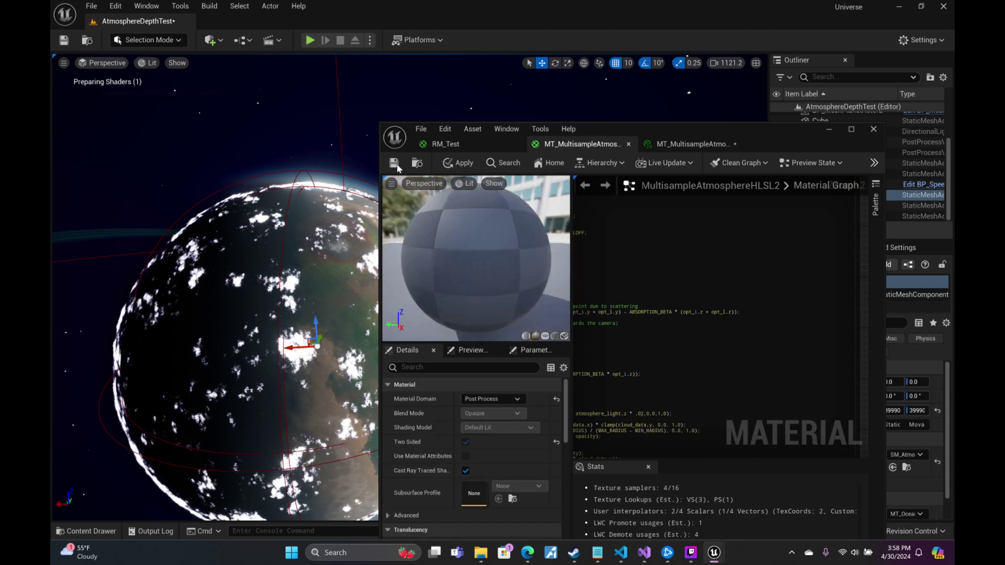
key(ctrl+s)
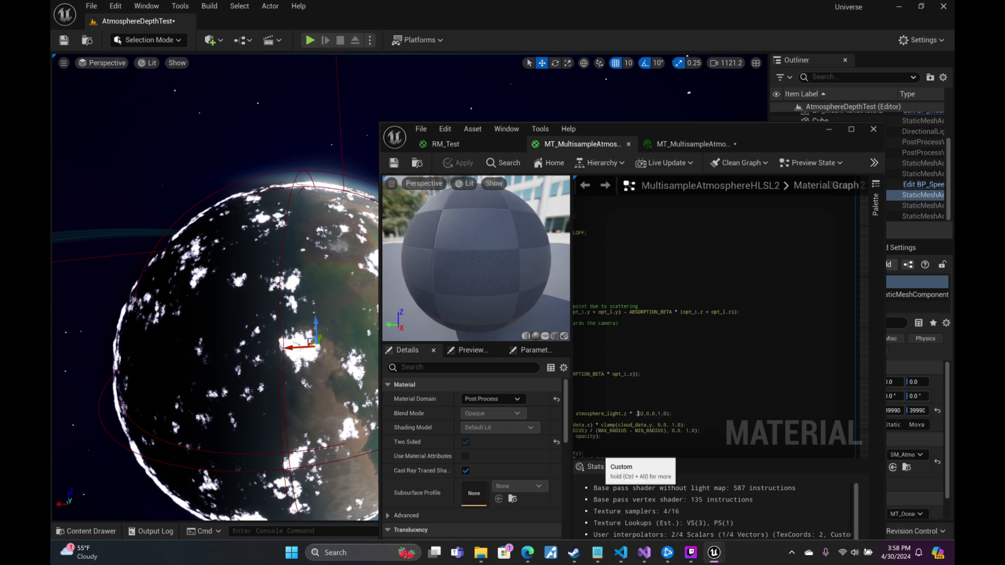
click(864, 331)
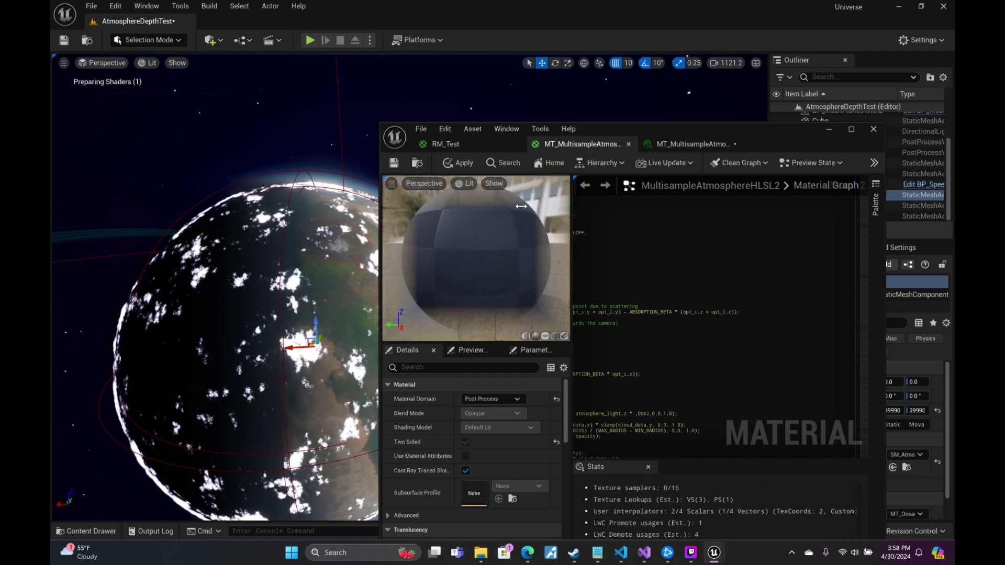
click(394, 163)
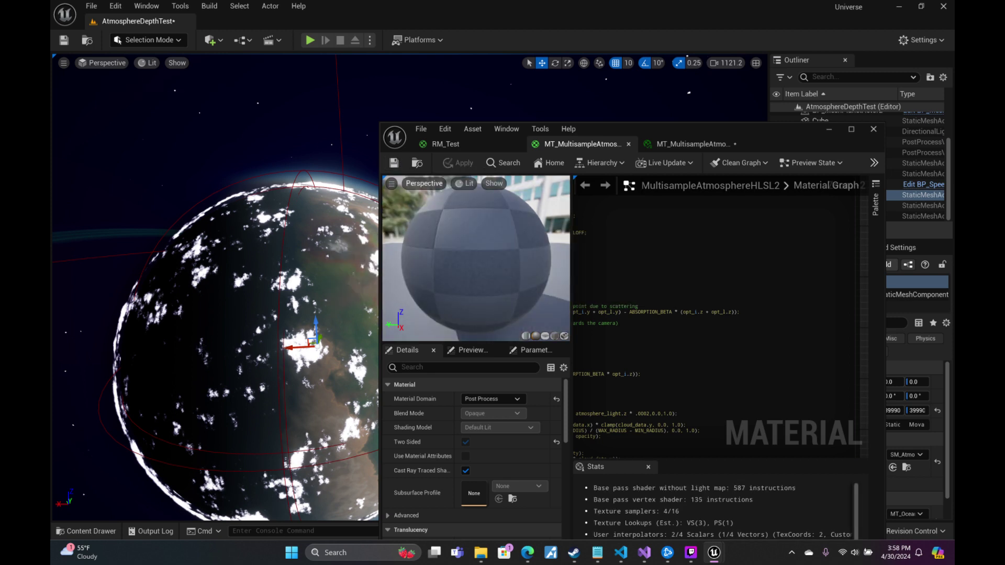
Parenthesize the sum of atmosphere_light x, y and z in the light_density line so .0002 multiplies all three, widen the graph area, and save the material.
drag(601, 413, 573, 414)
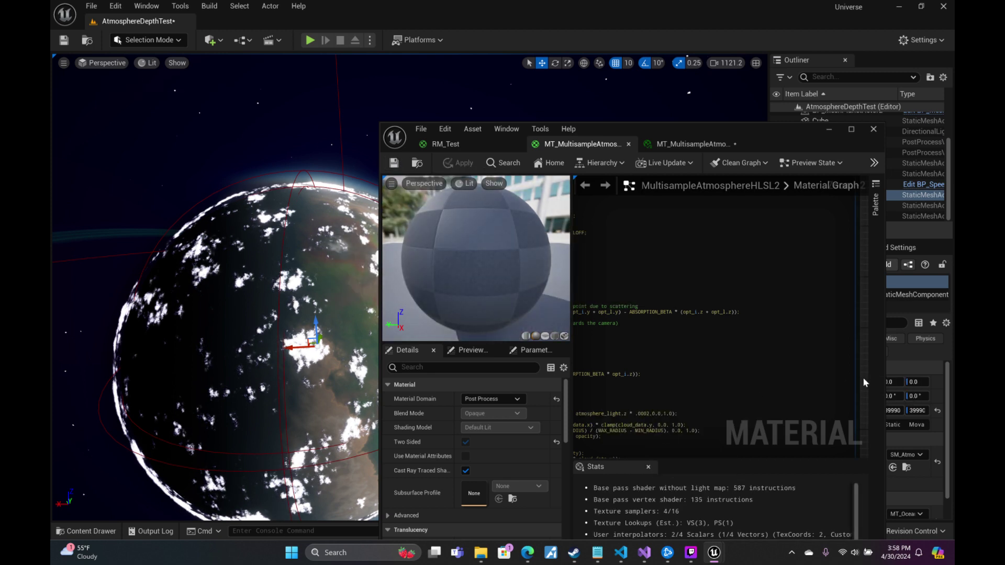
drag(863, 378, 837, 347)
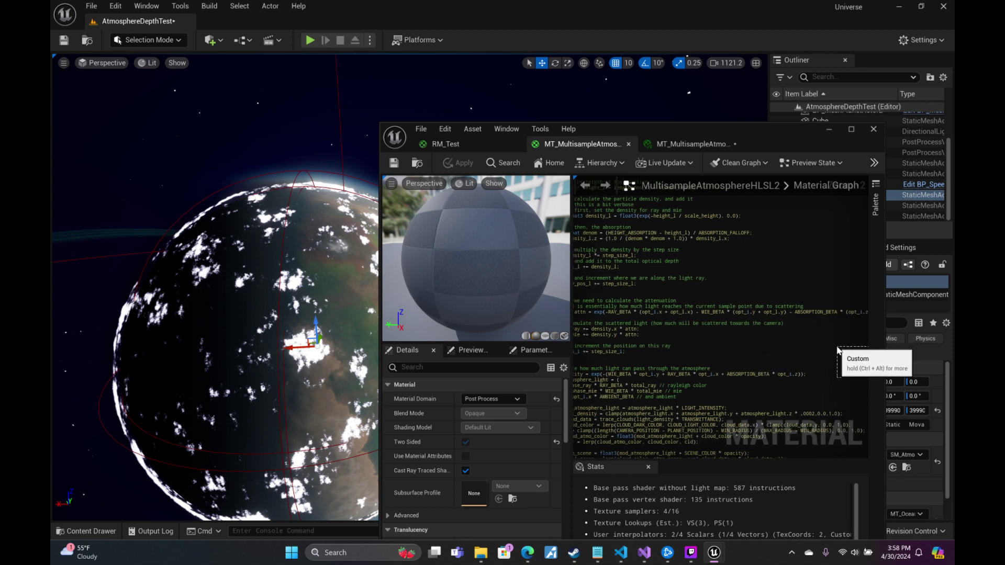
click(838, 350)
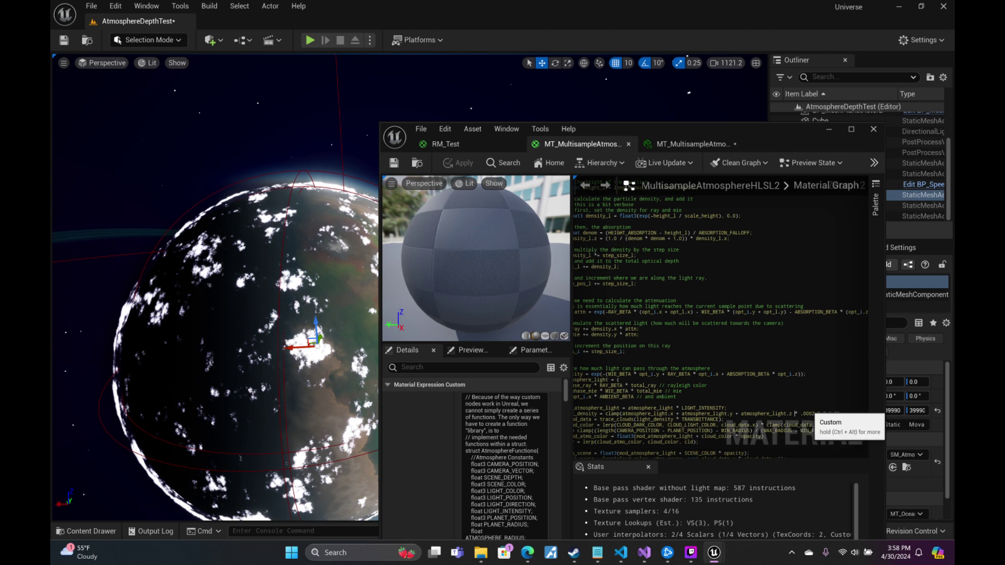
text())
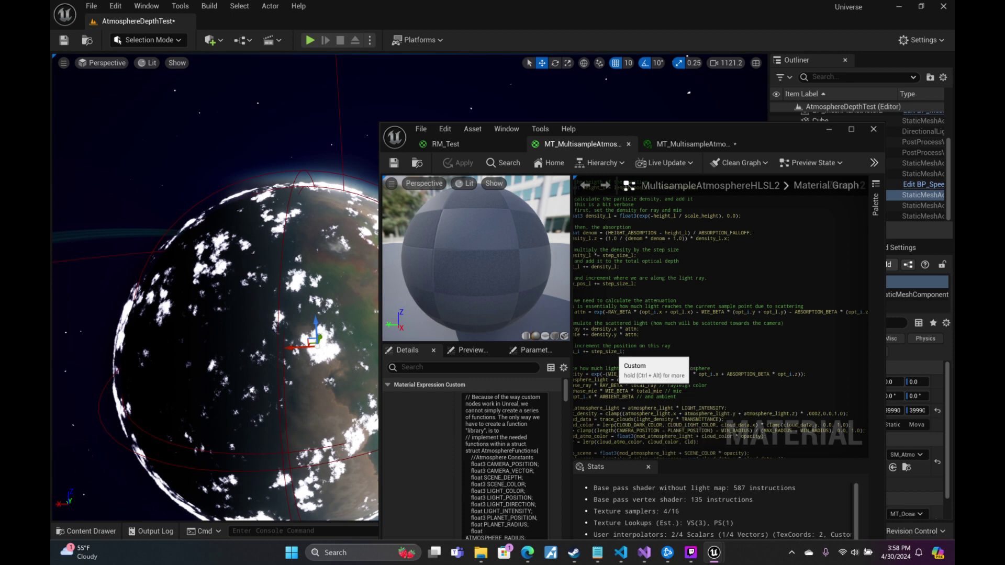
drag(564, 330, 474, 330)
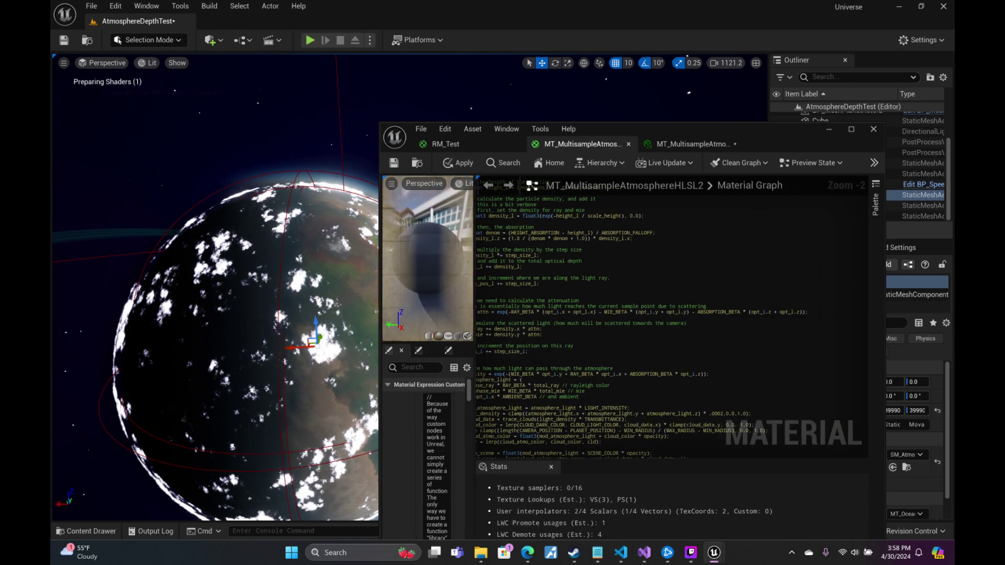
scroll(675, 346, down, 2)
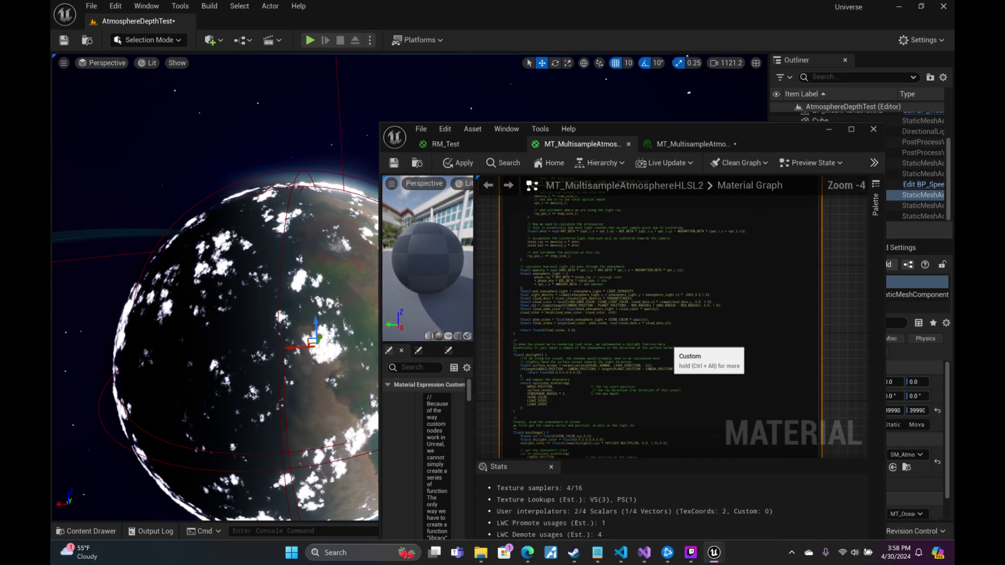
click(496, 322)
click(393, 164)
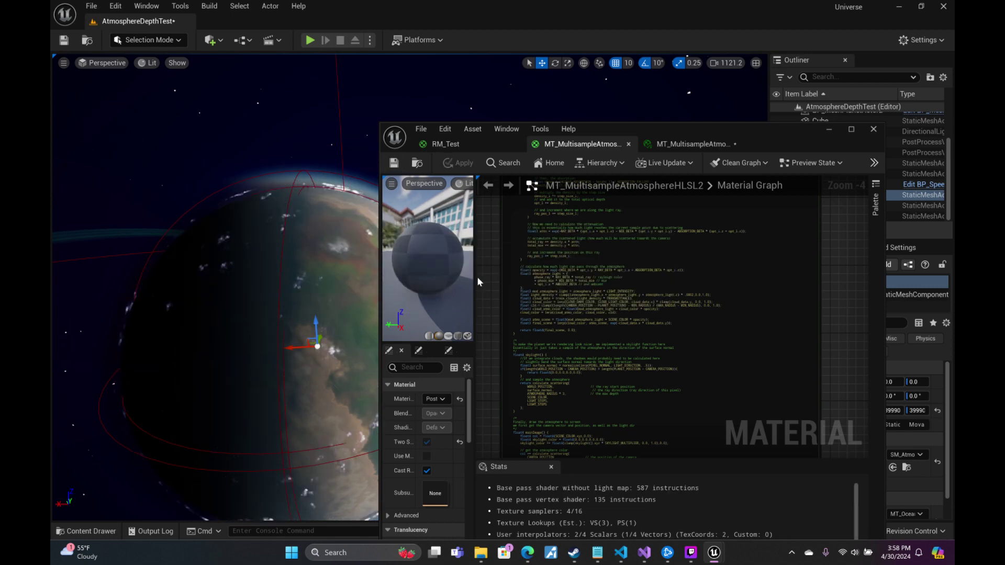
Examine the Custom node's scattering, skylight and mainImage code around the light_density calculation.
scroll(668, 382, up, 3)
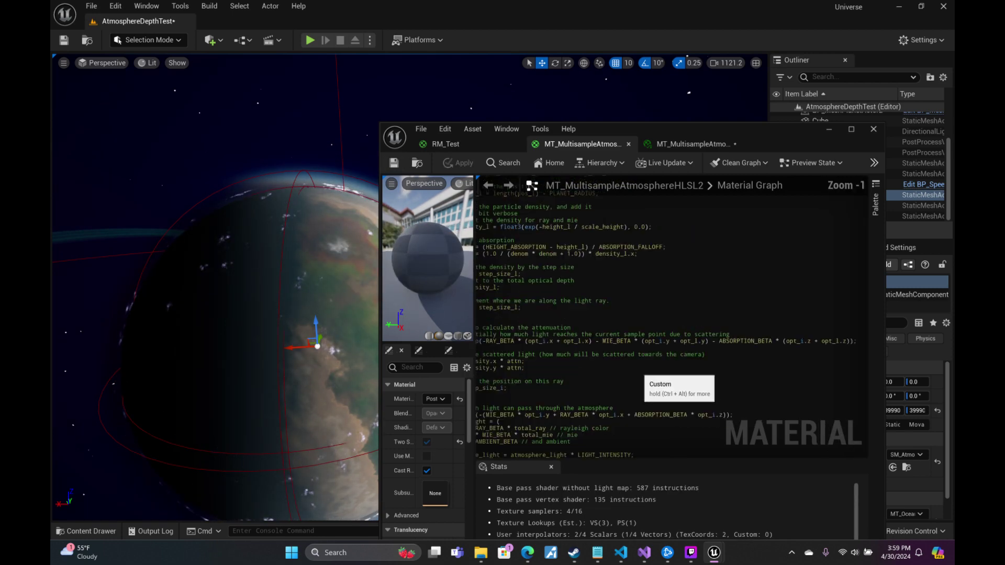
right_click(668, 382)
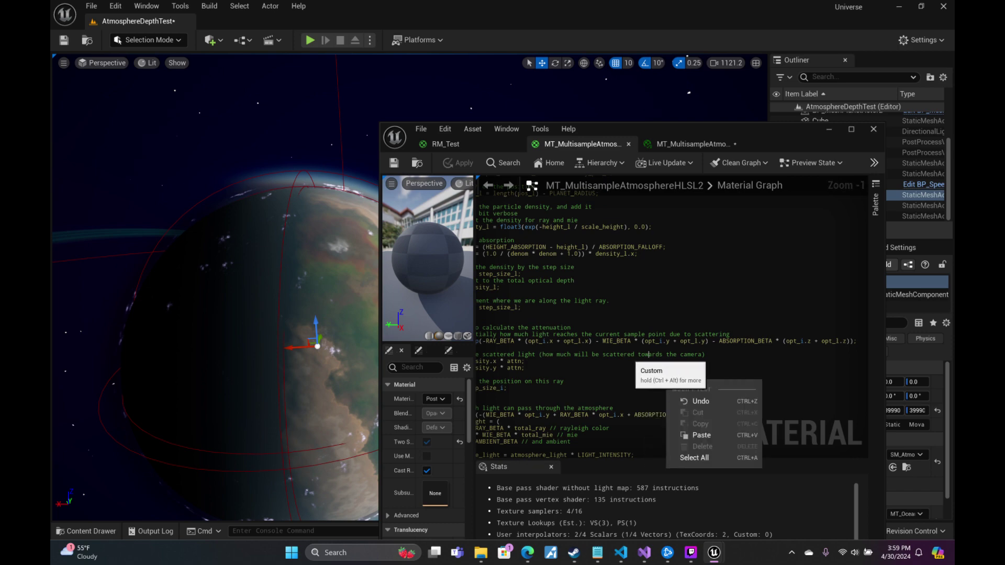
scroll(629, 357, down, 3)
click(621, 430)
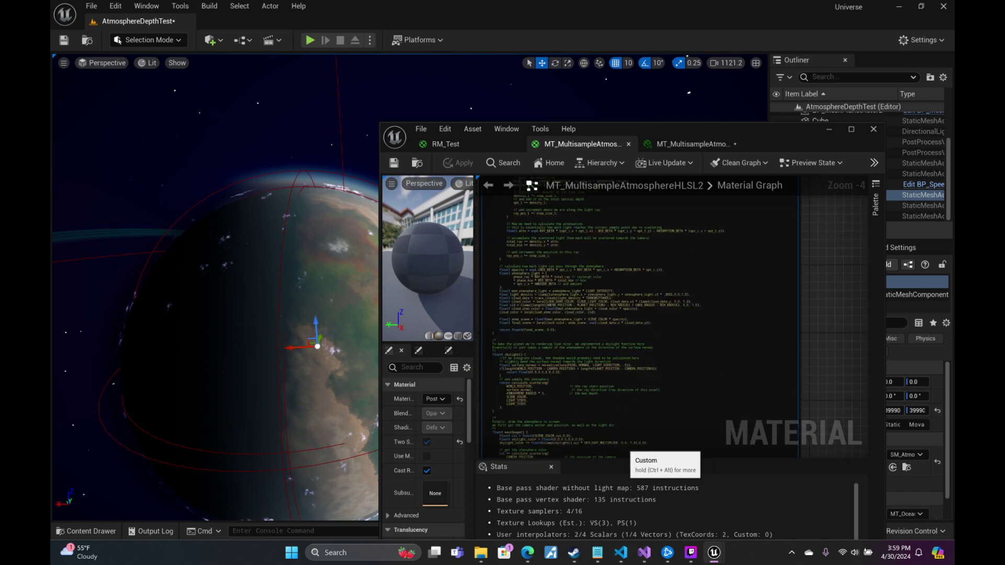
scroll(622, 427, up, 1)
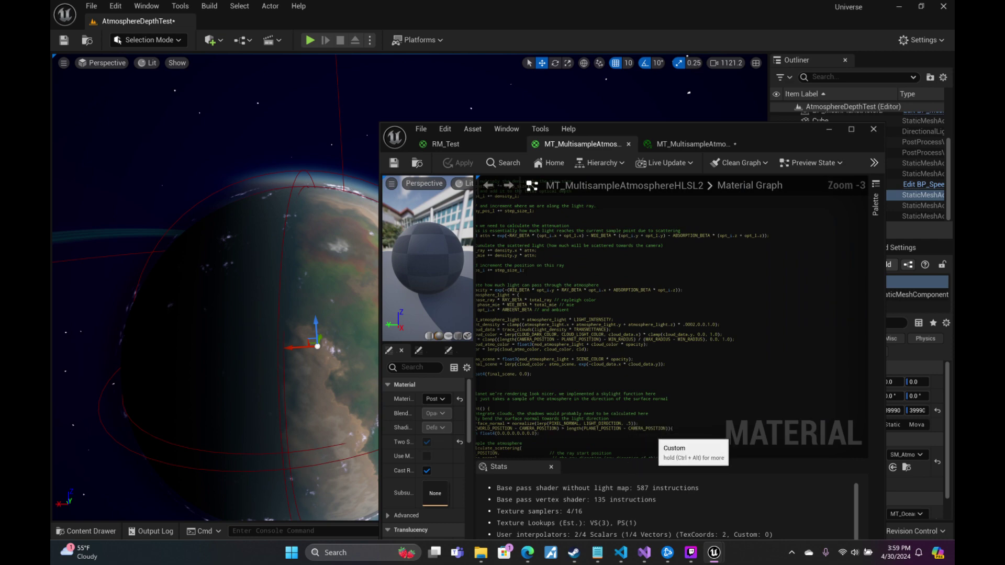
shift+click(710, 394)
drag(710, 457, 724, 394)
scroll(725, 344, down, 3)
right_drag(866, 408, 829, 343)
right_drag(826, 392, 765, 181)
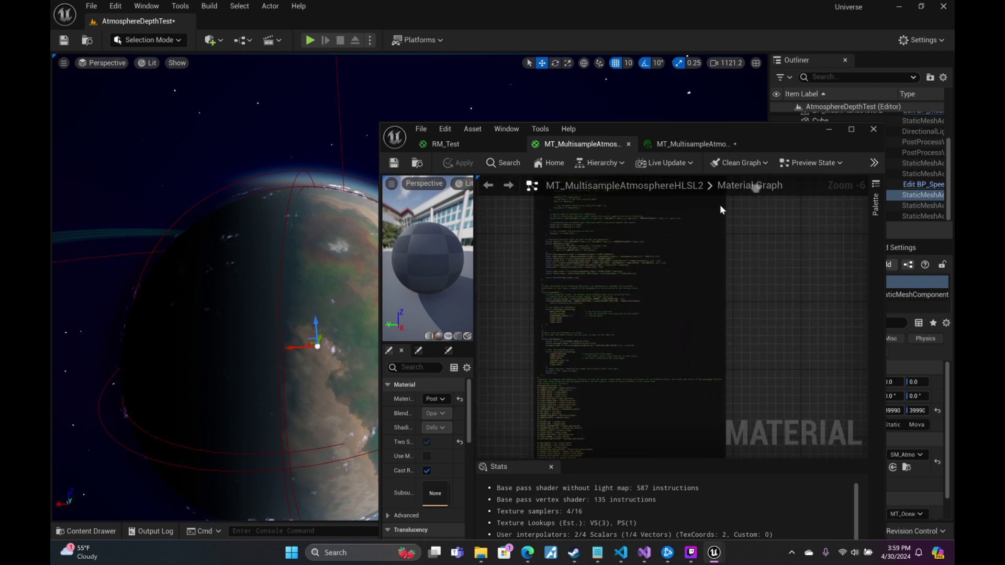
scroll(855, 304, up, 4)
right_drag(853, 304, 1002, 362)
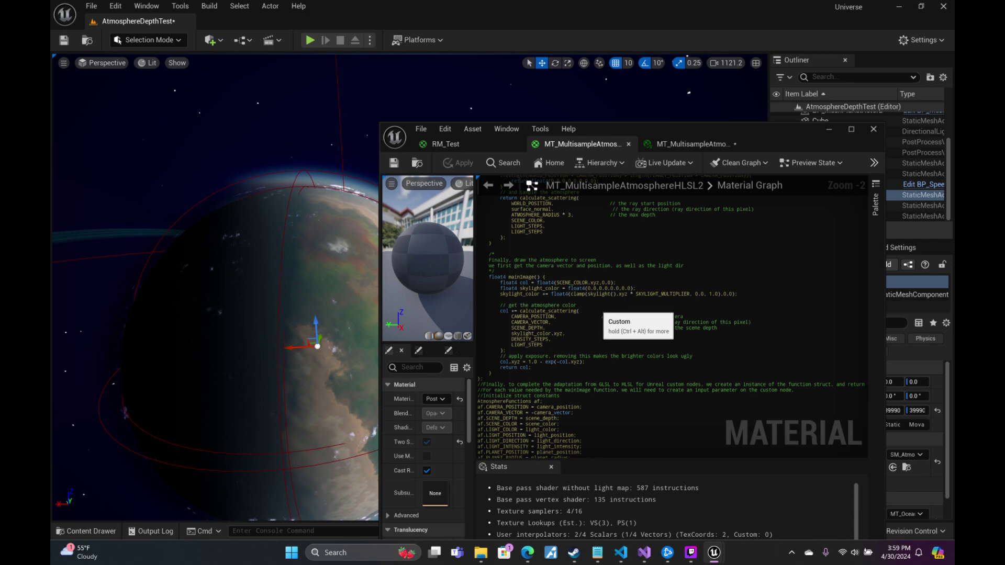
scroll(602, 304, up, 1)
scroll(553, 294, down, 1)
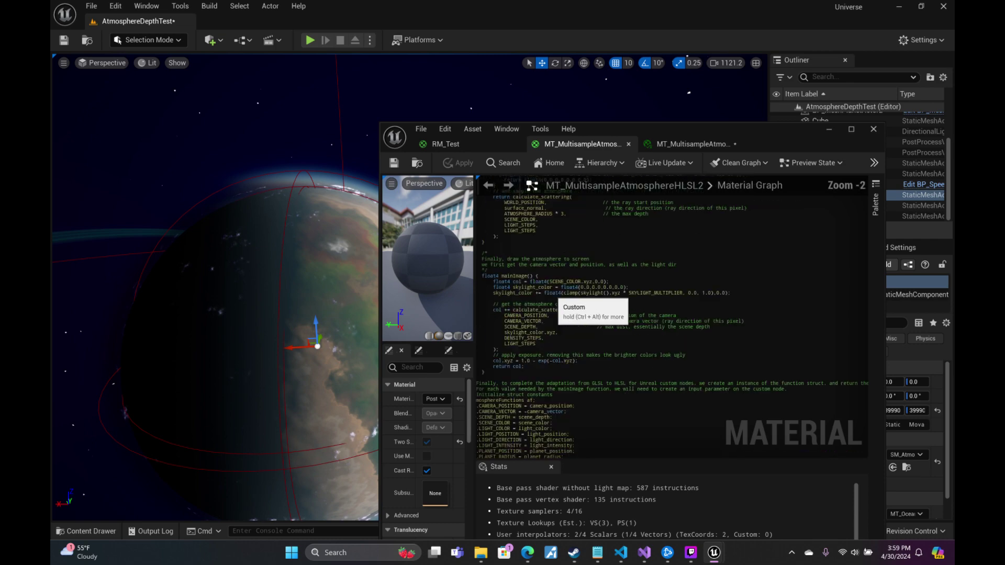
scroll(557, 291, down, 3)
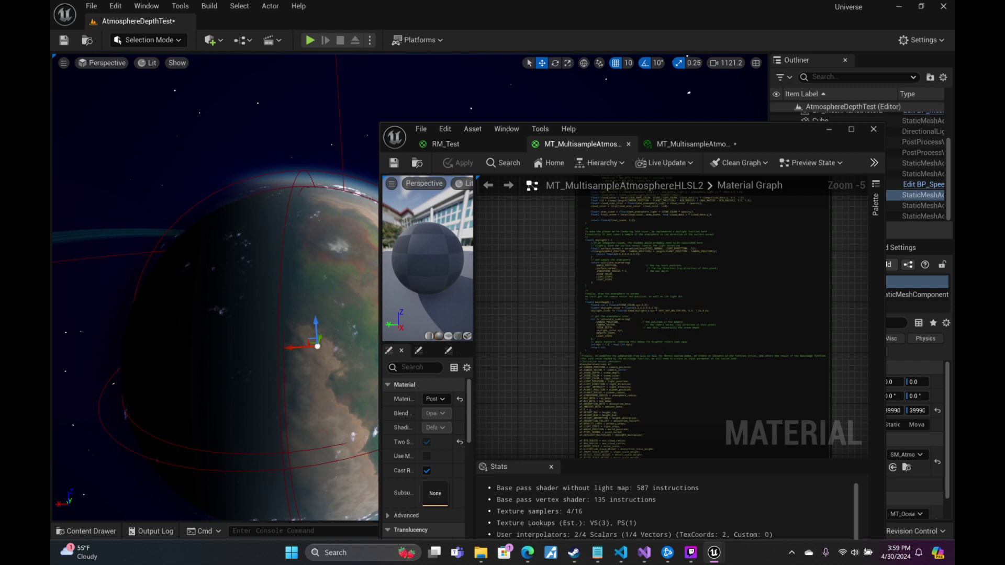
scroll(545, 397, up, 2)
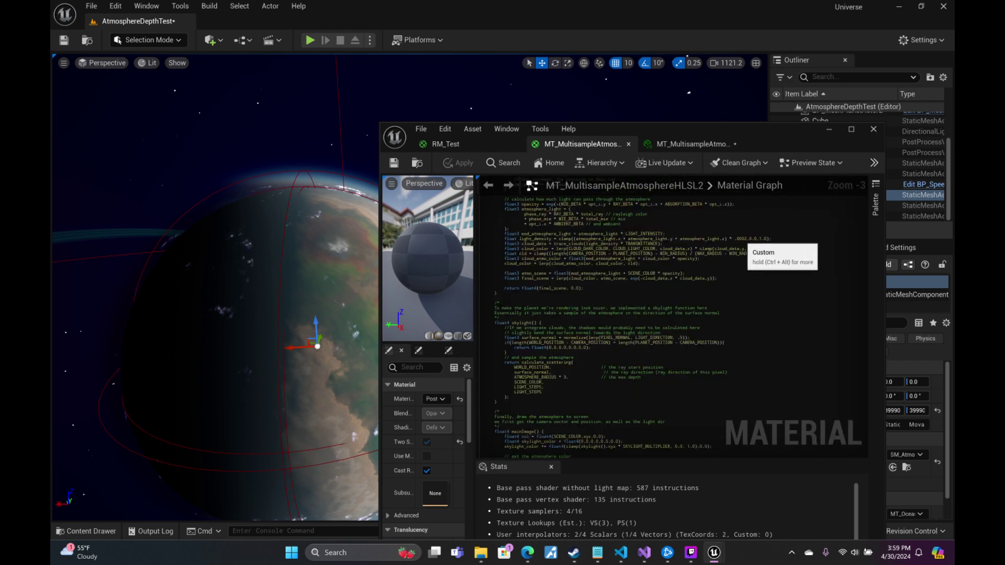
Set the multiplier of the summed atmosphere_light components in the light_density line to .01 and save the material.
drag(739, 239, 747, 238)
text(01)
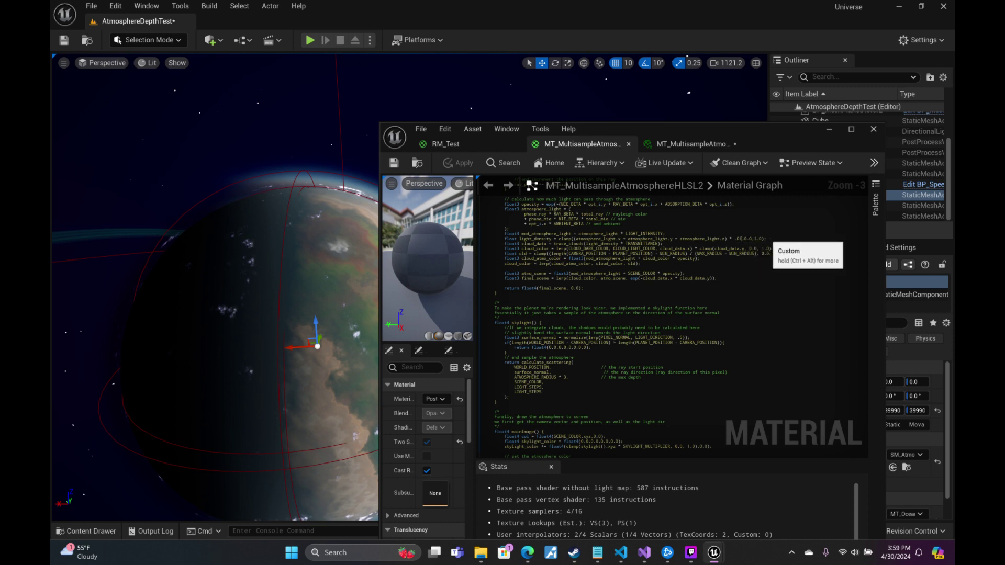
scroll(735, 297, down, 1)
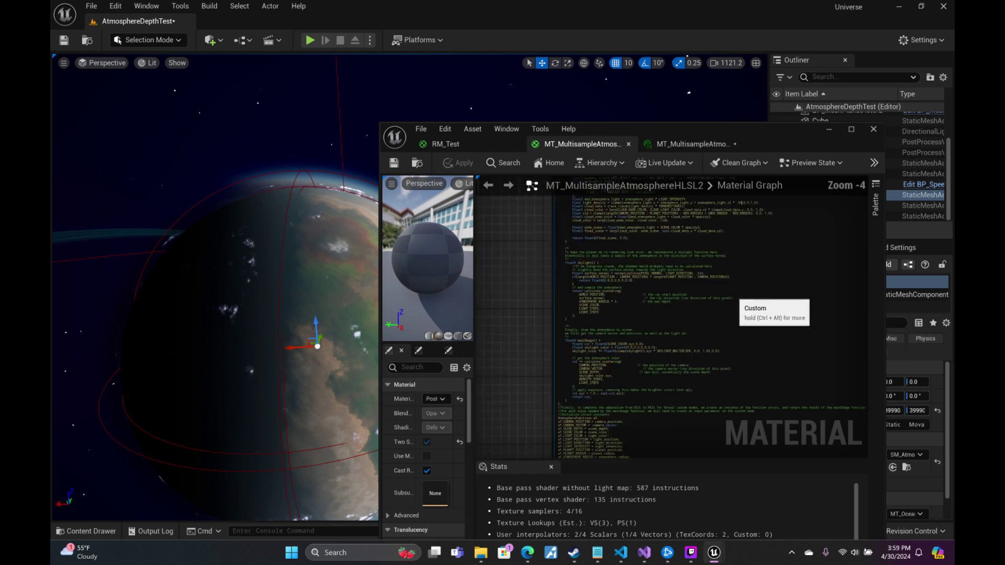
click(393, 164)
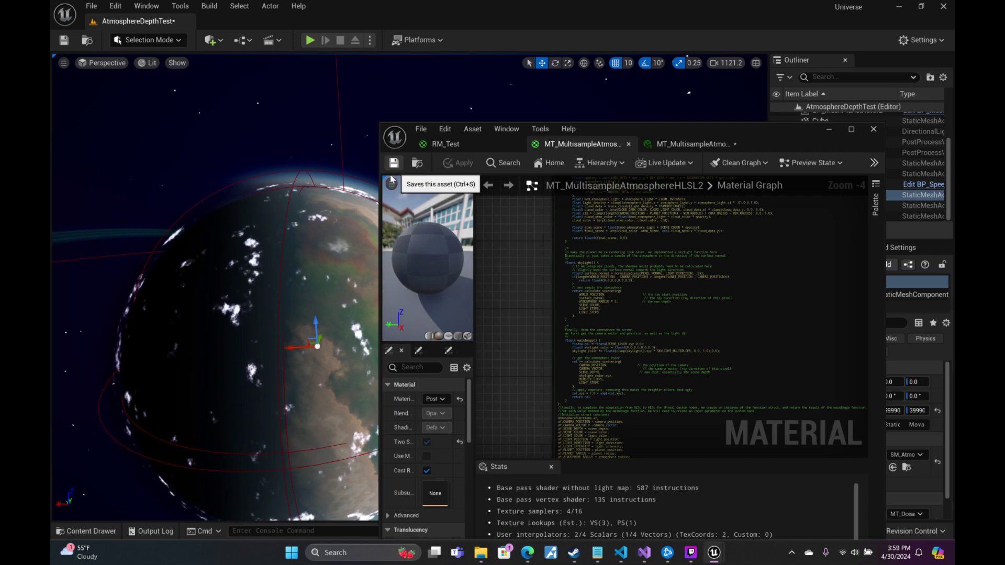
Fly around to the planet's day side to view the clouds and save the level.
right_drag(215, 288, 72, 60)
scroll(214, 288, up, 2)
key(s)
scroll(214, 288, up, 2)
click(63, 40)
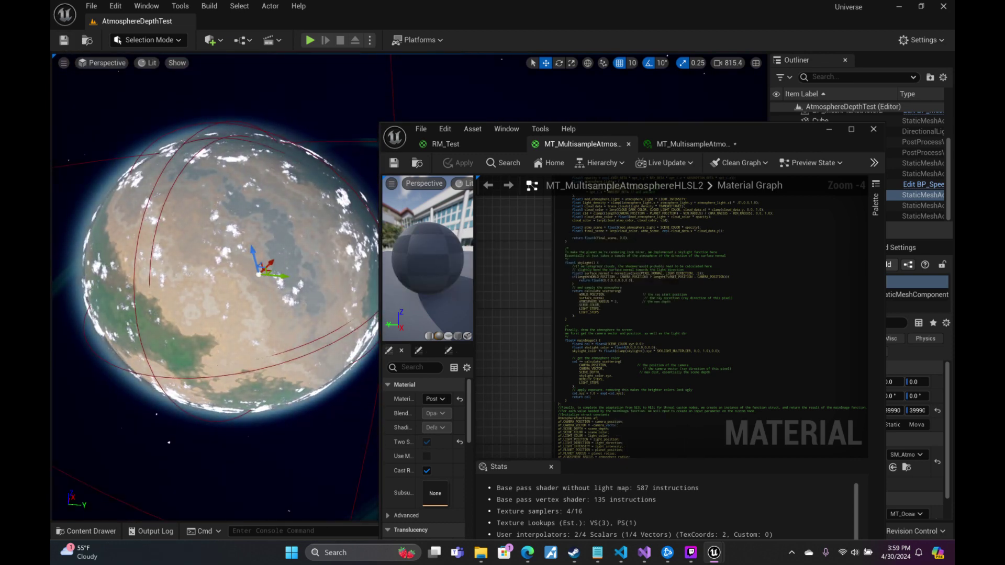
scroll(717, 369, down, 5)
right_drag(830, 397, 775, 207)
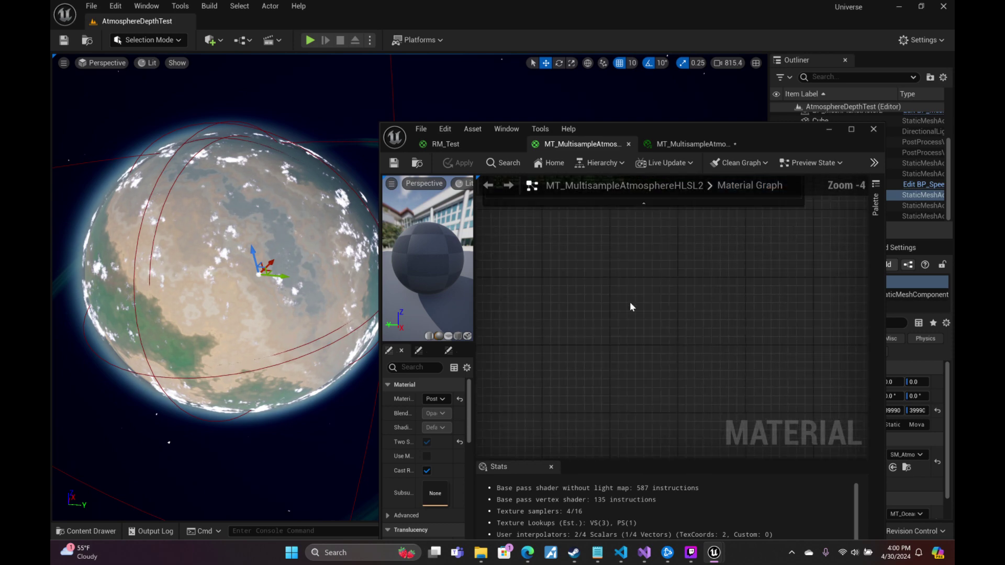
scroll(634, 309, up, 3)
right_drag(787, 298, 791, 362)
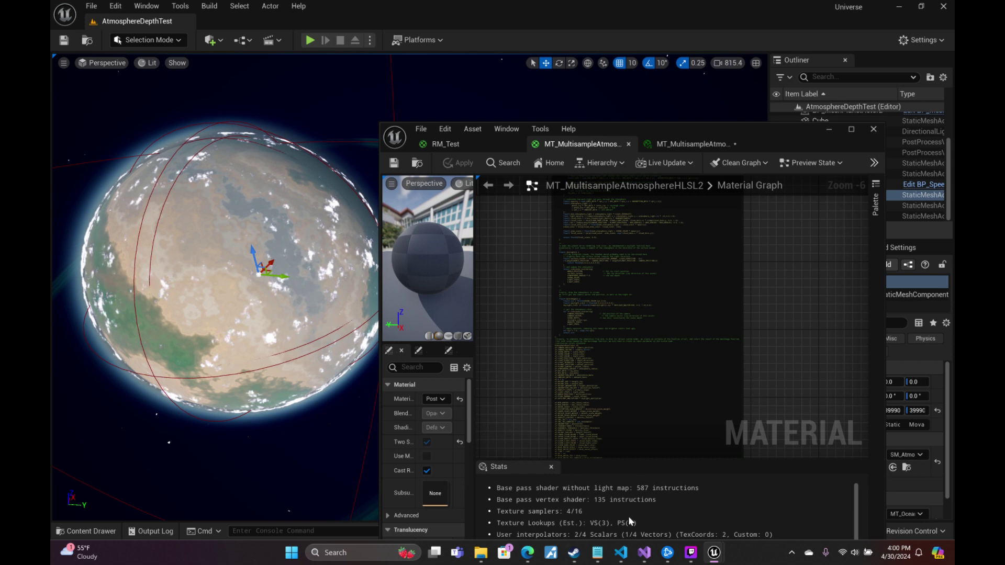
Switch to Twitch Studio to check the stream status and chat, and return to the material editor.
mouse_move(628, 560)
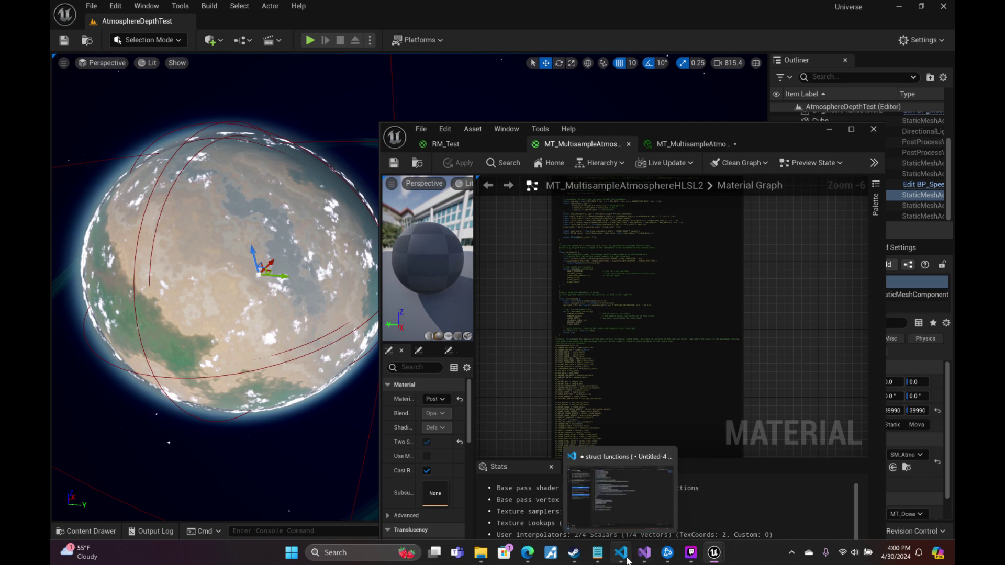
click(691, 559)
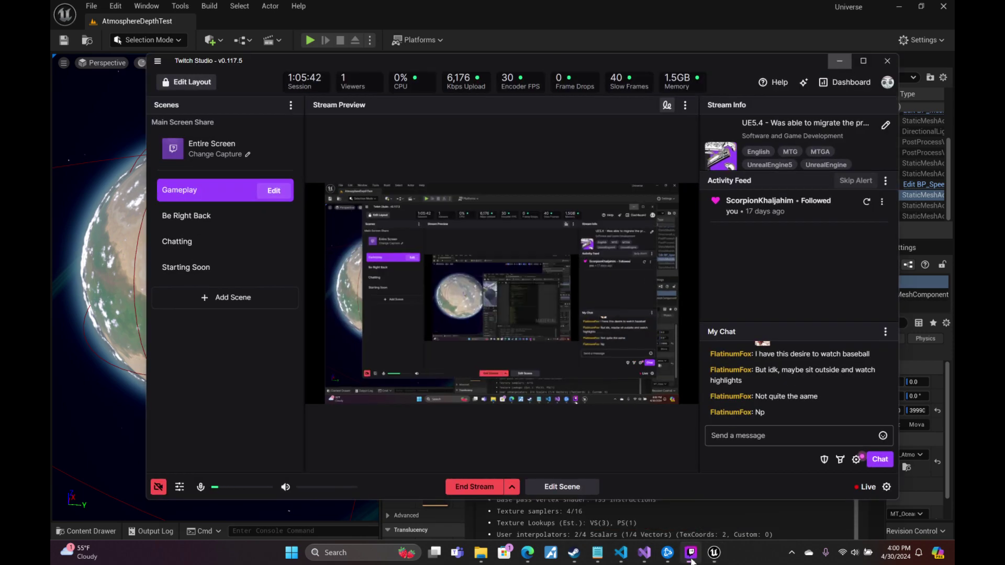
click(691, 559)
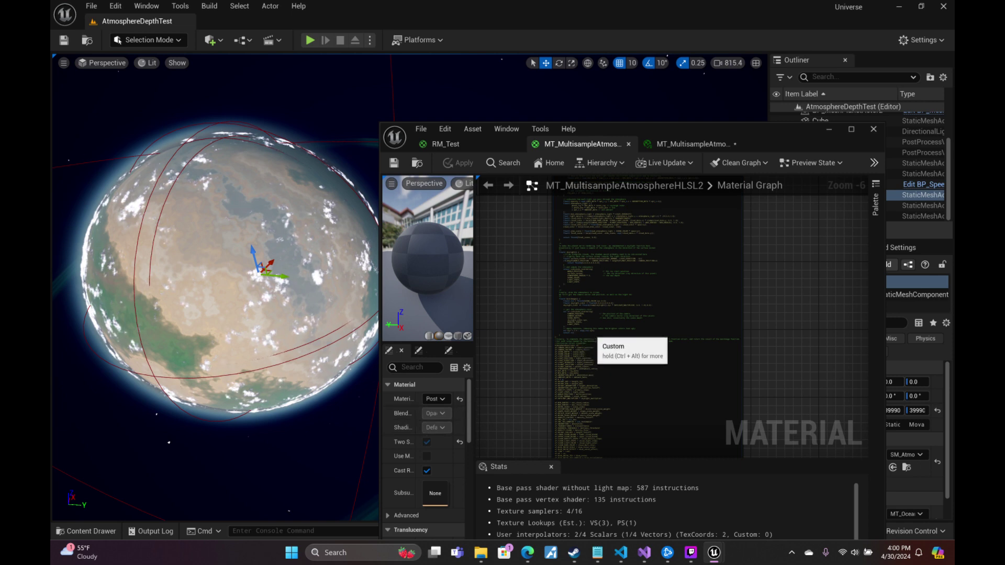
Look over the start of the Custom node's code, including its input pins and the struct's constant declarations.
scroll(716, 262, up, 1)
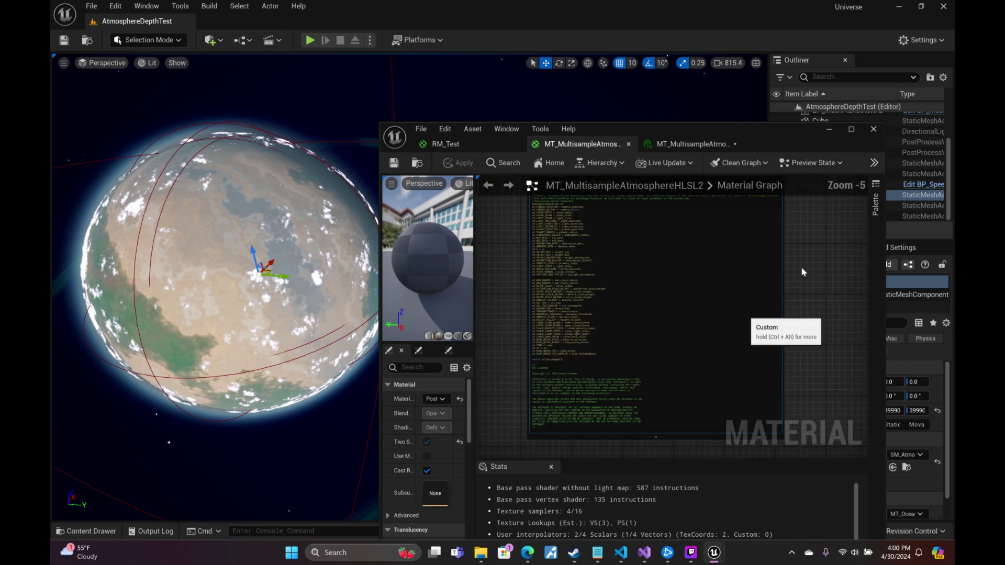
right_drag(813, 247, 852, 459)
right_drag(847, 320, 837, 418)
mouse_move(823, 332)
right_down()
mouse_move(808, 428)
mouse_move(797, 325)
mouse_move(827, 366)
mouse_move(794, 366)
mouse_move(813, 328)
right_up()
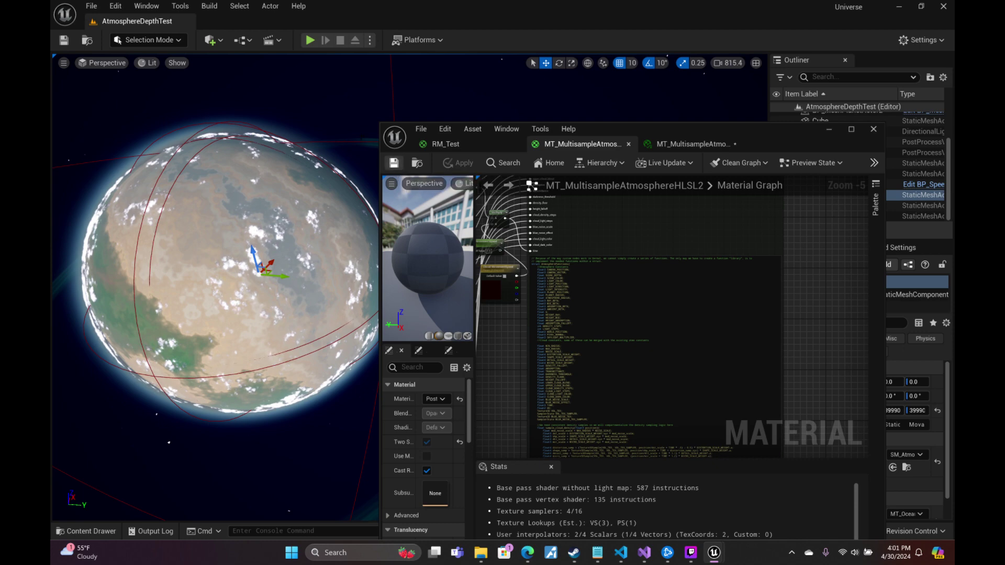
Fly down beneath the cloud layer and examine how the clouds look against the sun.
right_drag(215, 287, 282, 215)
key(d)
scroll(146, 288, up, 1)
key(w)
scroll(105, 261, down, 3)
scroll(147, 198, down, 2)
key(s)
scroll(178, 236, up, 5)
key(s)
key(a)
key(w)
key(w)
scroll(293, 215, down, 5)
key(w)
right_drag(214, 288, 131, 287)
scroll(173, 287, down, 1)
right_drag(328, 178, 328, 177)
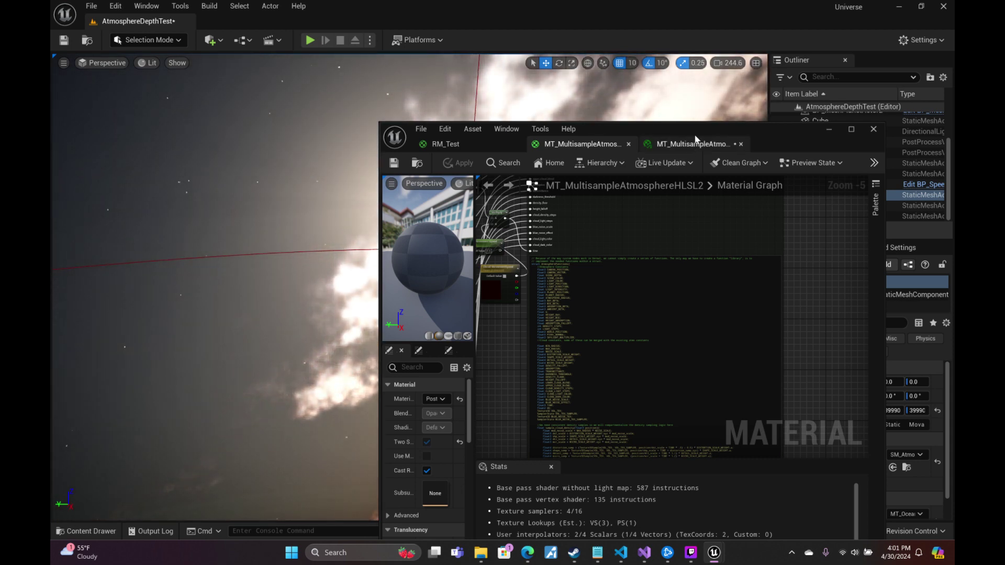
Move and narrow the material editor window to uncover the level viewport, and turn the view toward the clouds near the sun.
drag(695, 138, 719, 116)
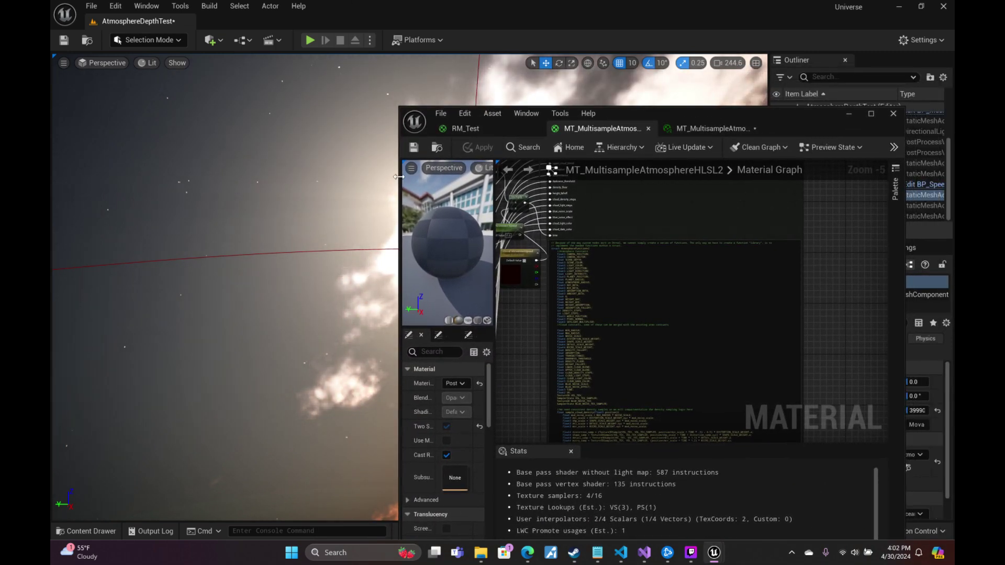
drag(406, 178, 654, 204)
right_drag(607, 206, 701, 202)
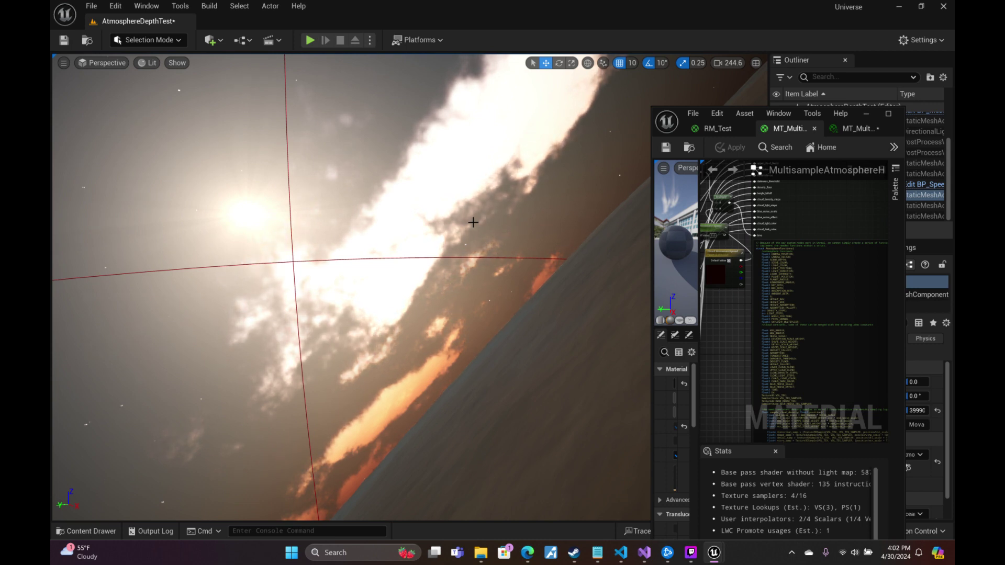
Fly back out to space and look over the clouds on the planet's lit side.
right_drag(352, 286, 304, 500)
right_drag(352, 286, 460, 220)
scroll(343, 319, down, 1)
scroll(427, 233, up, 5)
right_drag(608, 206, 608, 206)
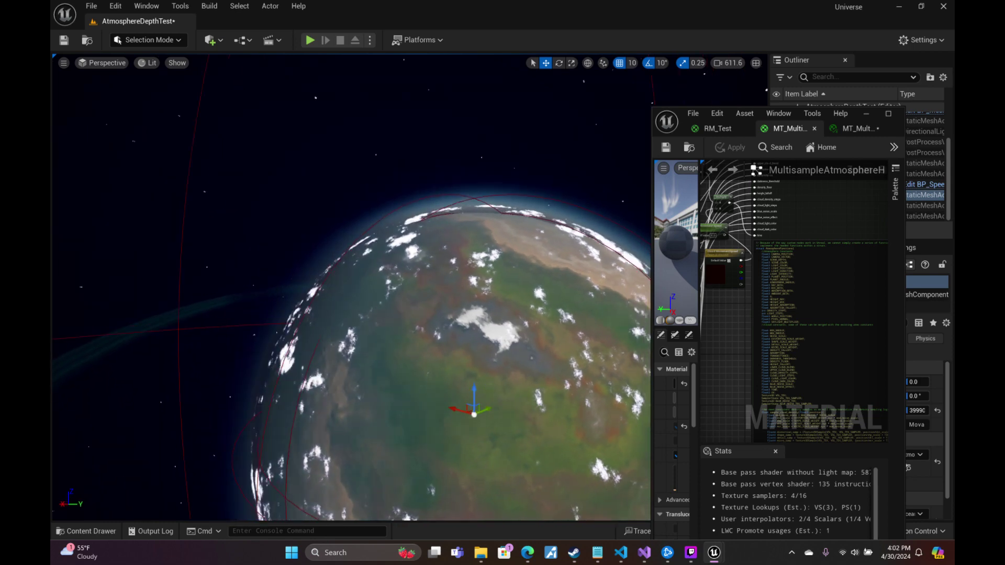
Fly down close to the terrain and examine the sunset-lit clouds along the horizon.
right_drag(461, 219, 298, 225)
scroll(465, 265, down, 6)
scroll(387, 251, down, 5)
scroll(309, 220, down, 1)
scroll(296, 225, up, 2)
right_drag(608, 206, 608, 206)
key(s)
key(w)
right_drag(473, 222, 473, 222)
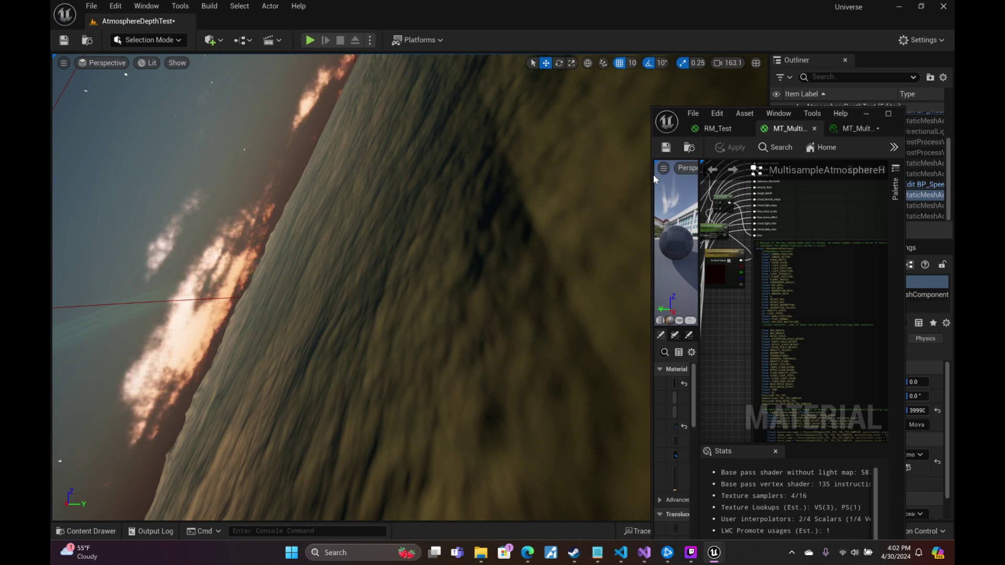
Move the material's result node clear of the custom code node and turn off Cast Ray Traced Shadows.
click(889, 114)
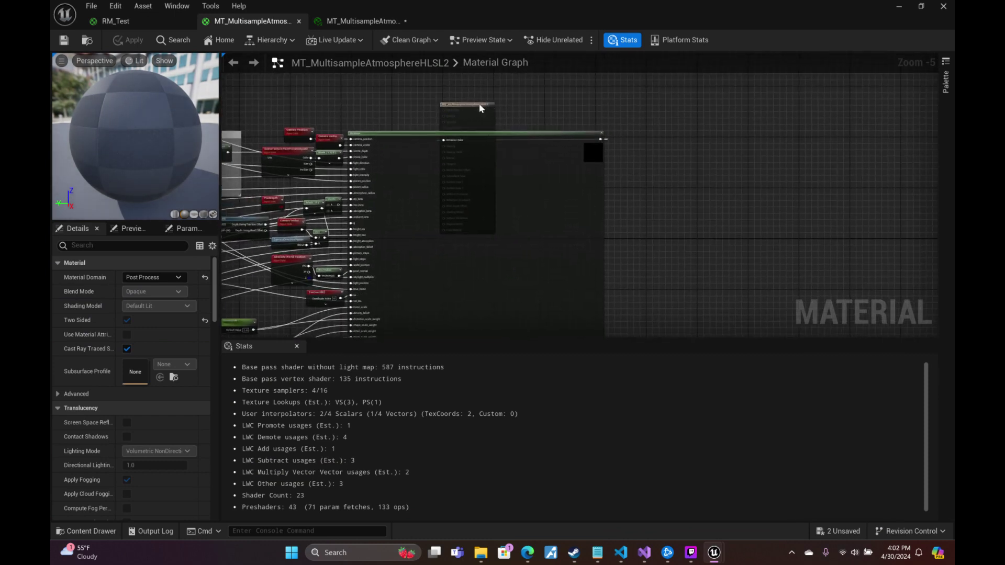
drag(480, 108, 731, 110)
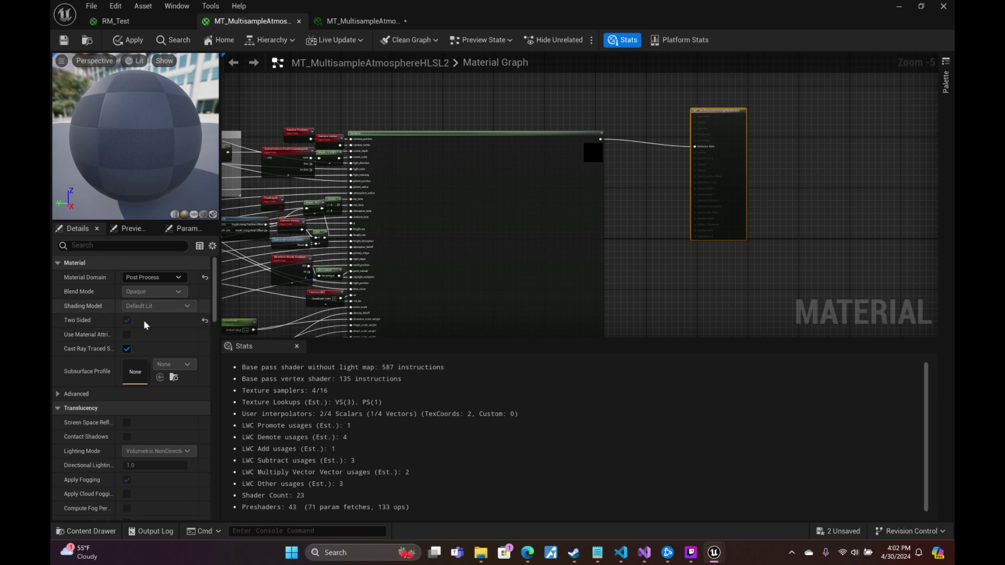
scroll(161, 342, down, 1)
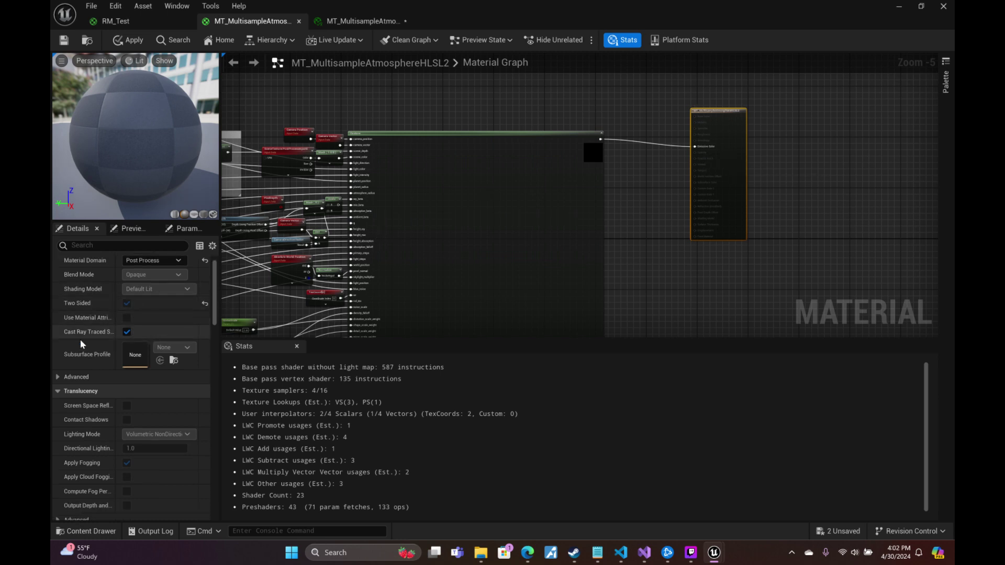
click(127, 332)
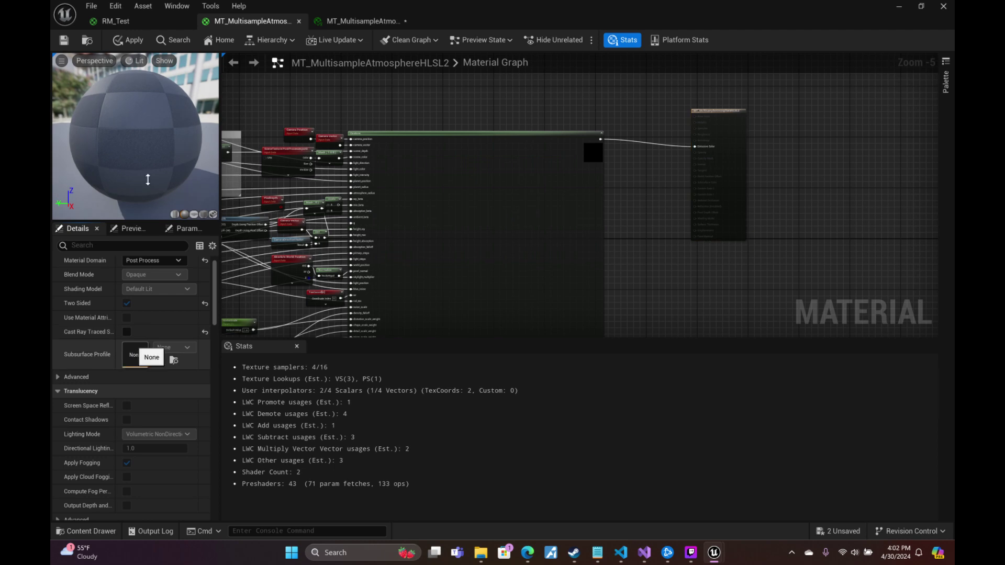
click(921, 6)
right_drag(408, 287, 235, 288)
key(w)
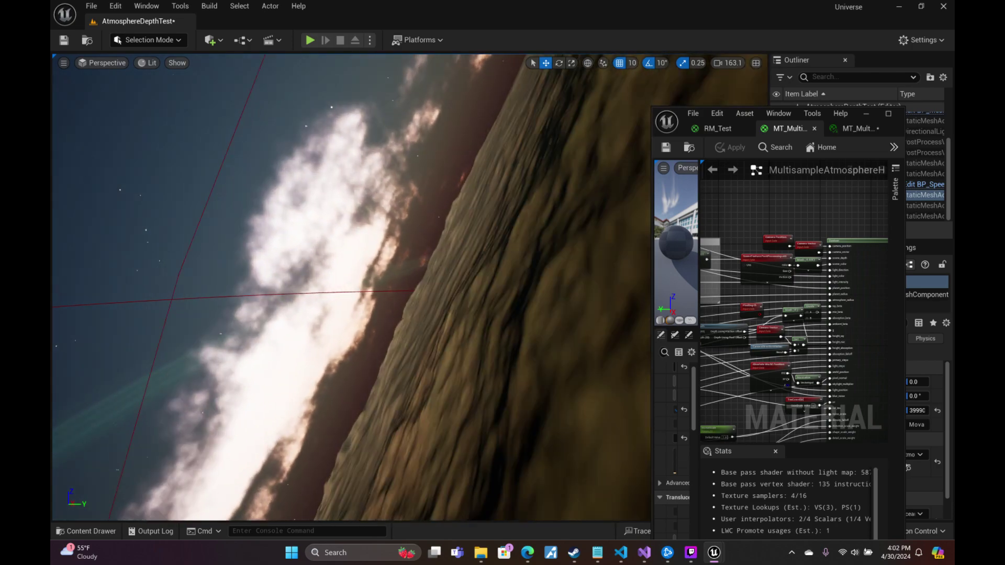
key(s)
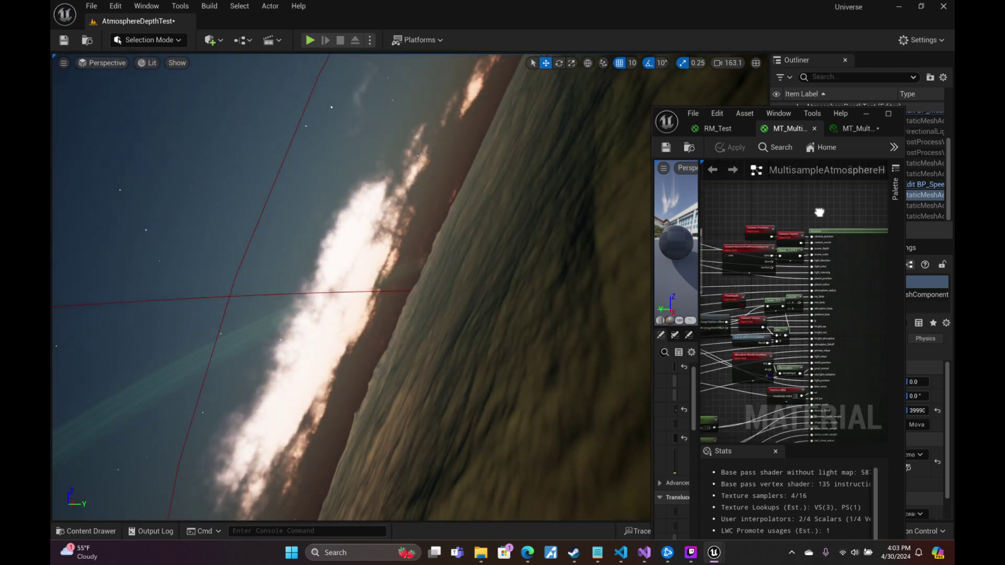
Widen the material editor window and its details area, and expand the Material section's advanced settings for the result node.
scroll(819, 213, up, 6)
mouse_move(779, 214)
right_down()
mouse_move(701, 203)
mouse_move(770, 196)
right_up()
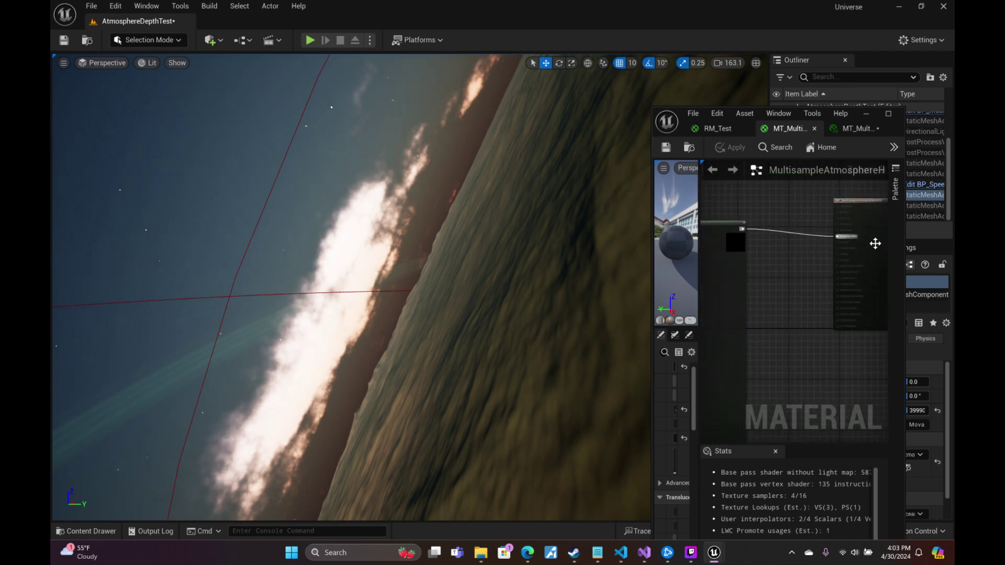
click(875, 242)
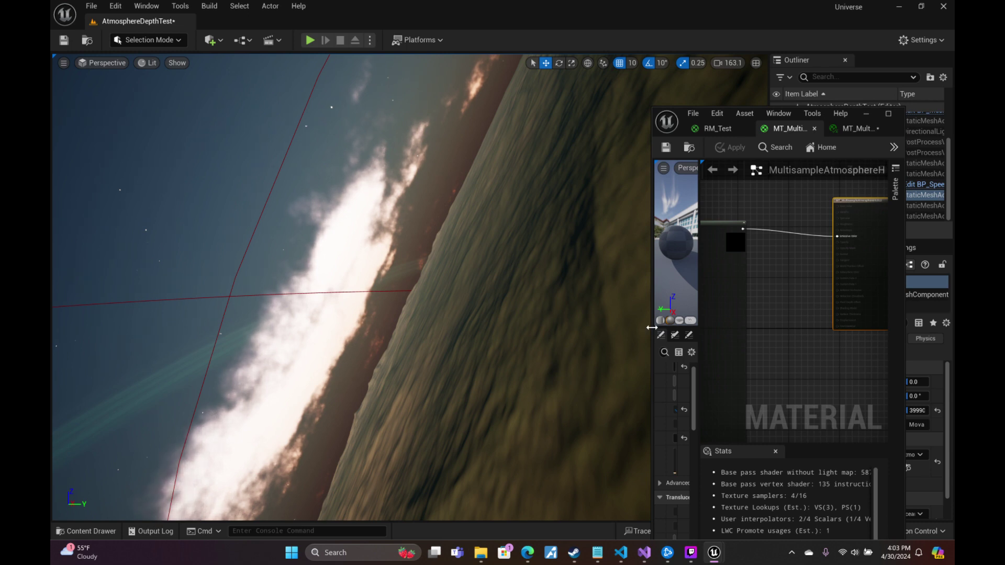
drag(649, 328, 341, 309)
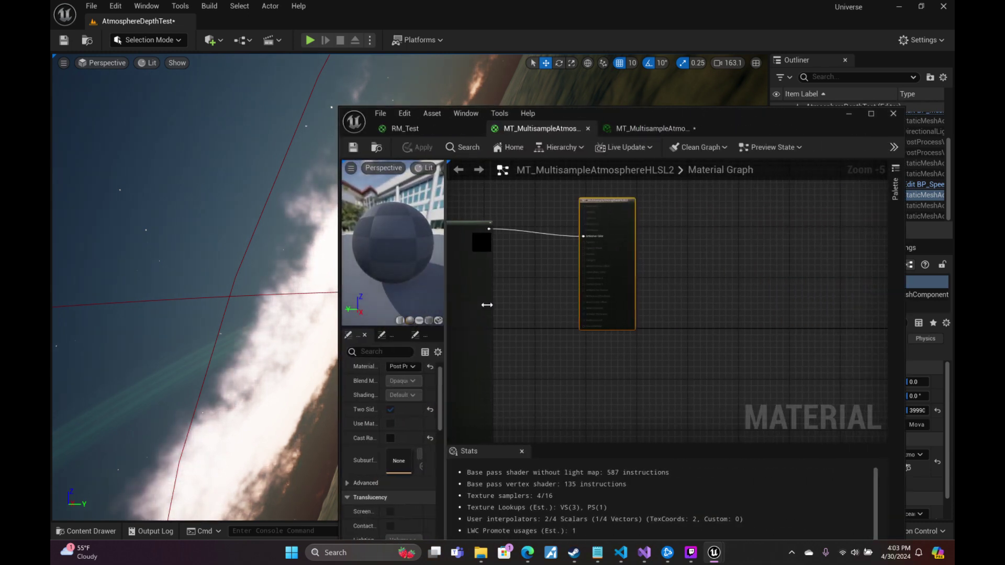
drag(445, 304, 707, 389)
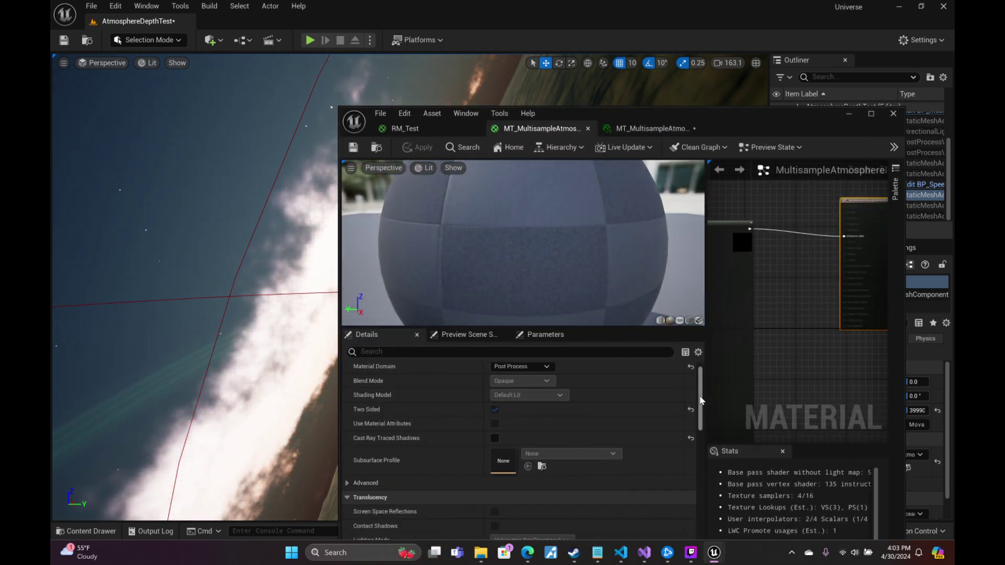
scroll(690, 413, down, 4)
scroll(356, 382, up, 1)
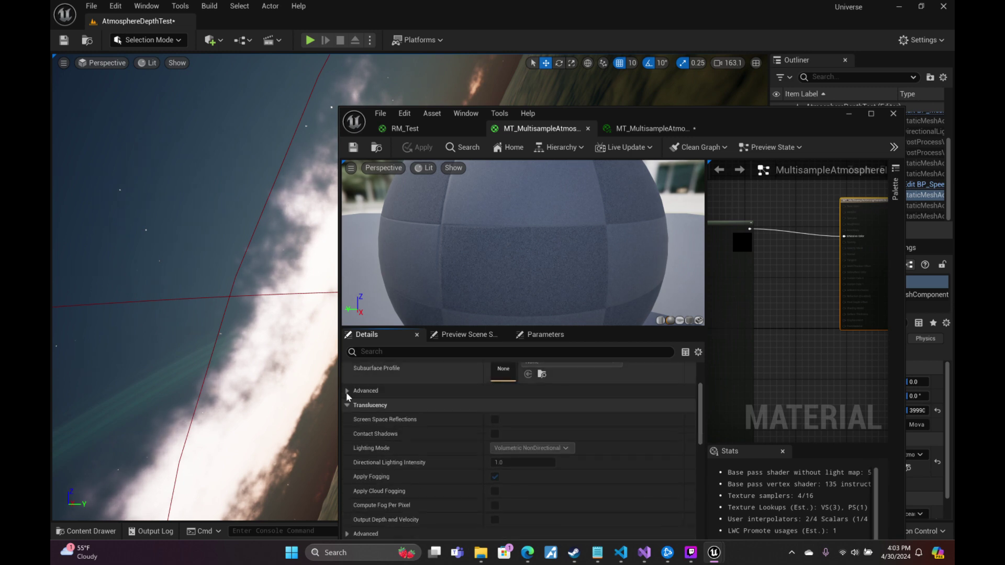
click(346, 390)
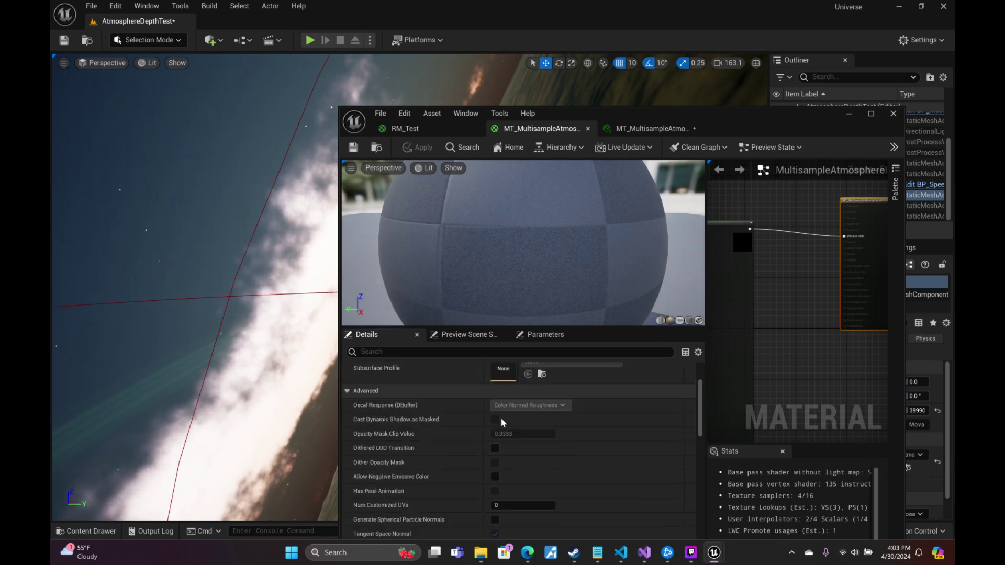
Try the Dithered LOD Transition option on the material and turn it back off.
click(496, 448)
click(496, 447)
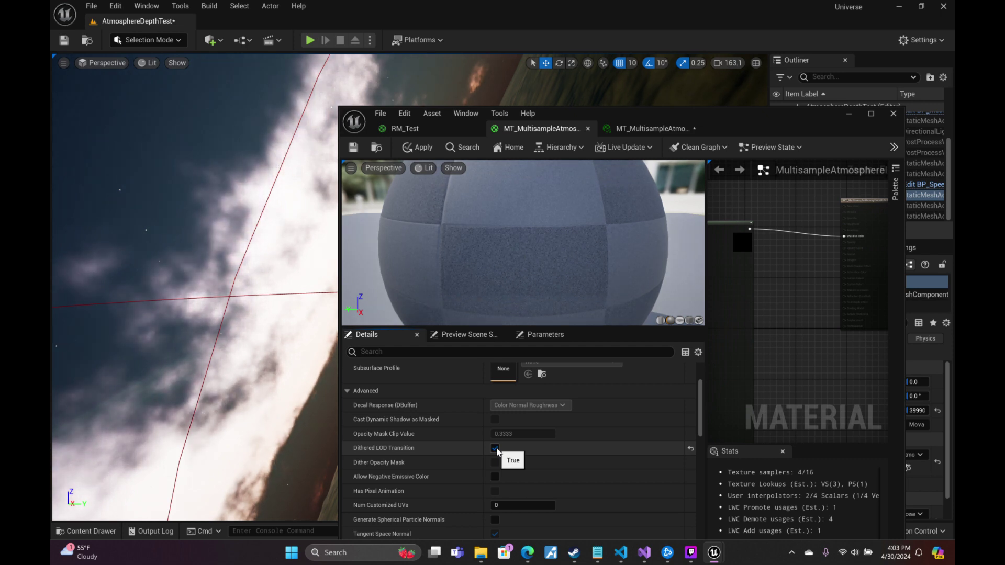
click(496, 448)
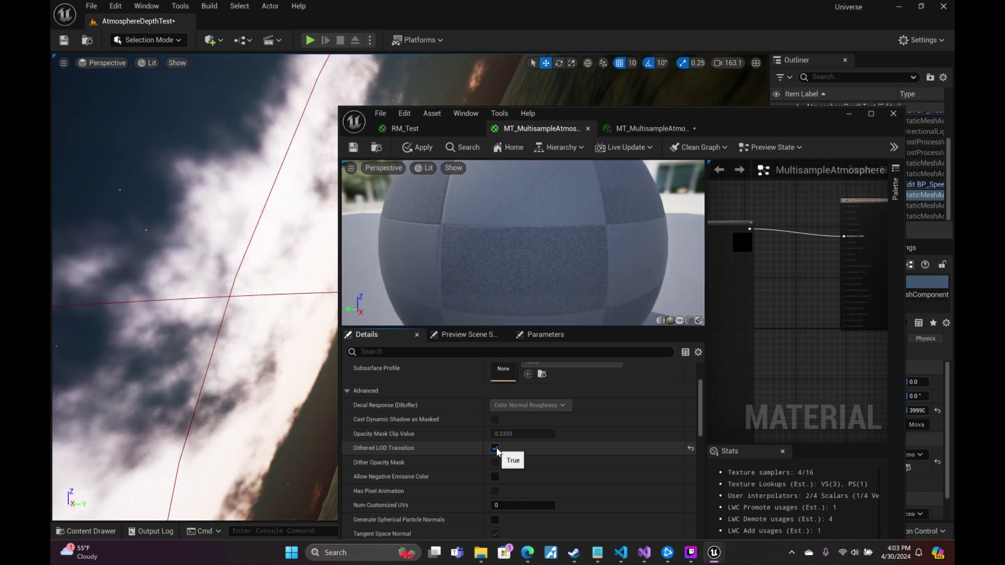
click(495, 449)
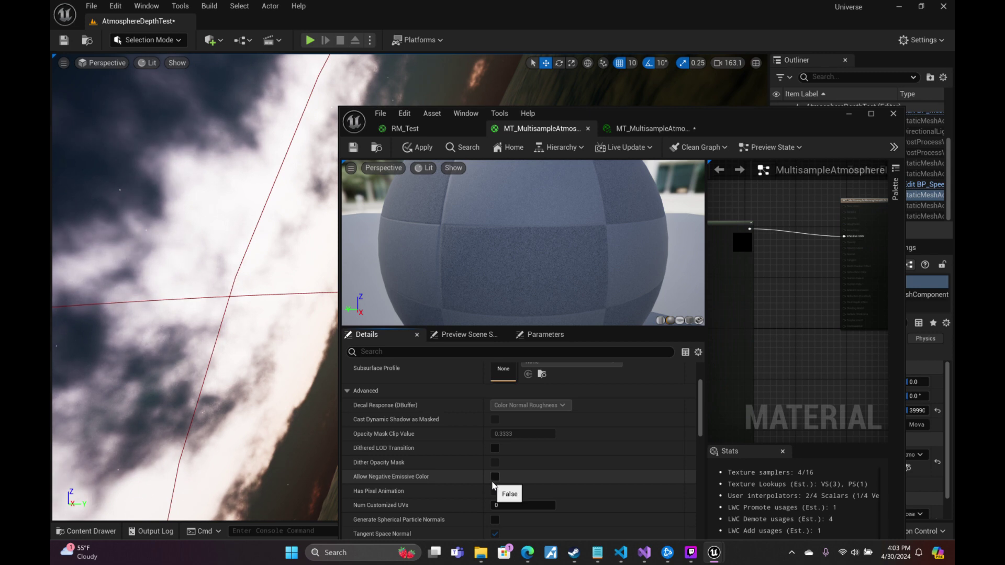
Try the Emissive (Dynamic Area Light) option with a save, and turn it off and save the material again.
scroll(492, 480, down, 1)
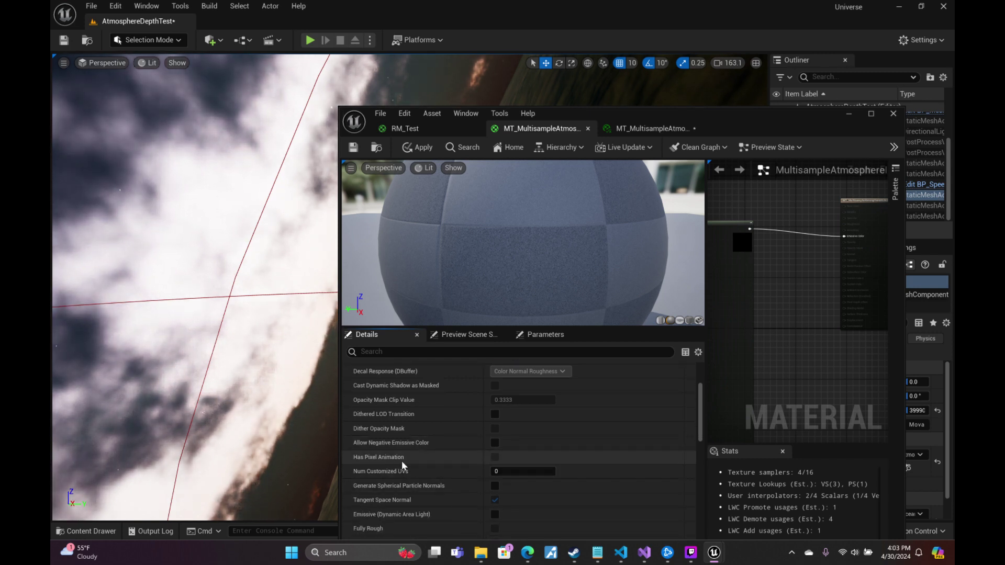
scroll(459, 477, down, 2)
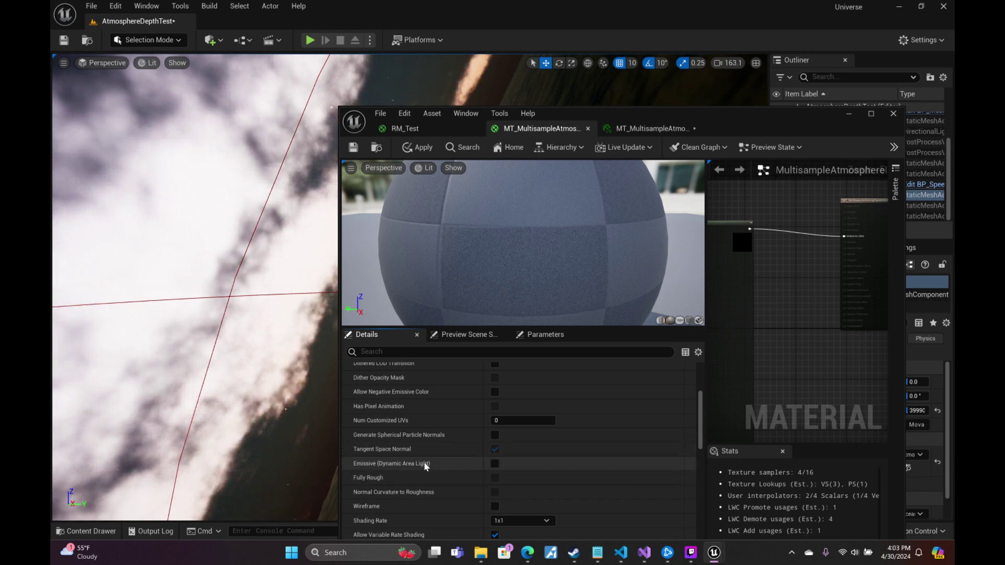
scroll(437, 461, down, 1)
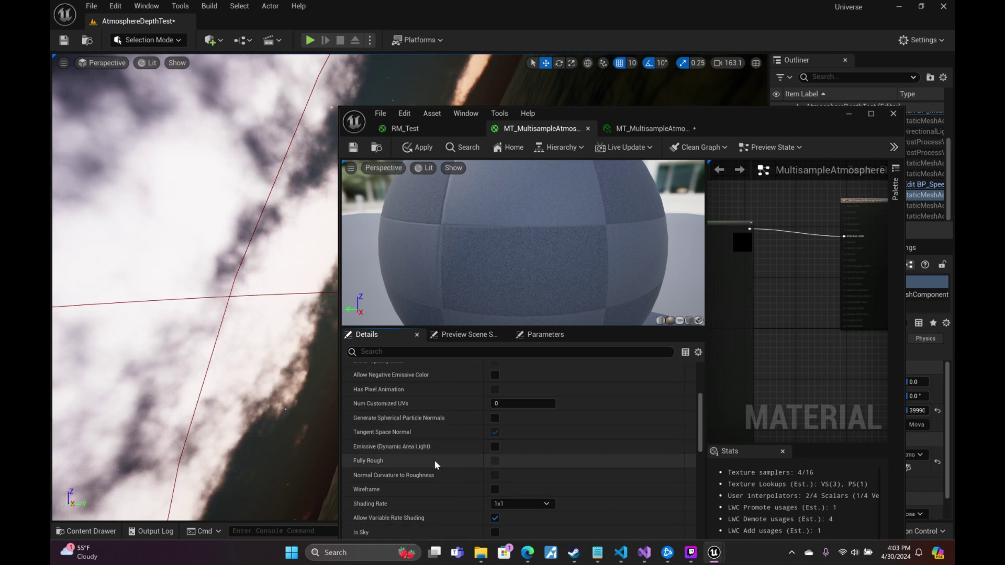
click(494, 447)
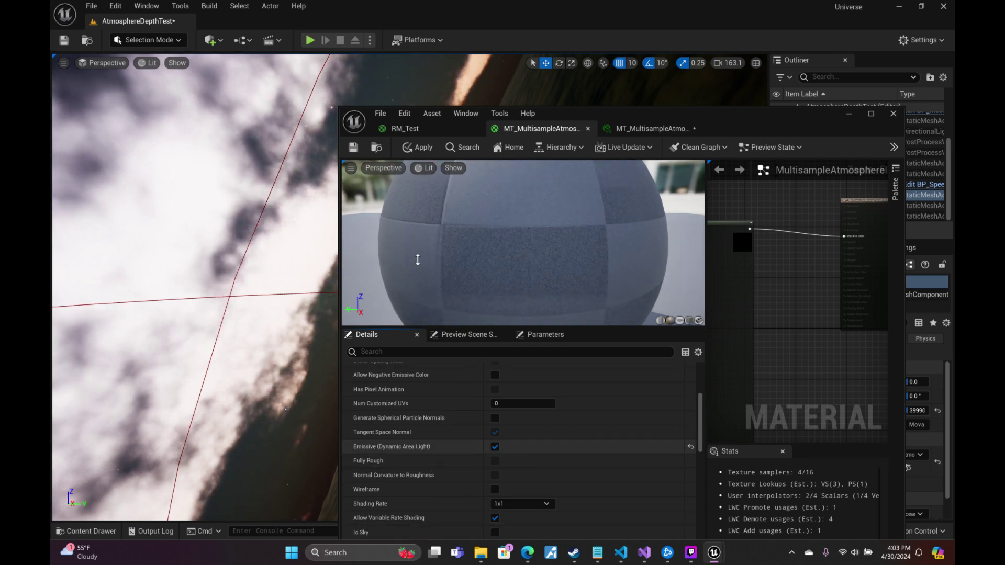
click(354, 148)
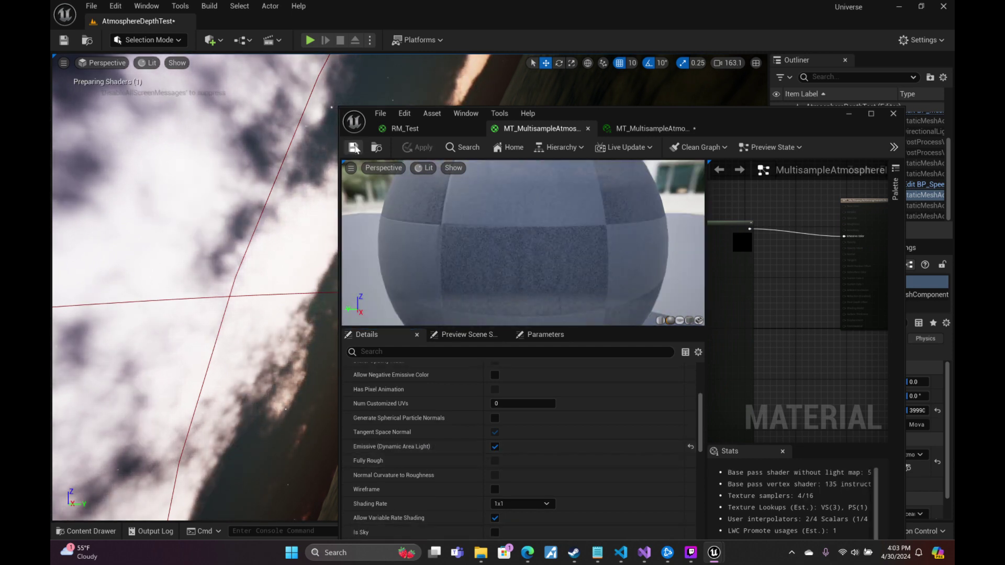
click(495, 446)
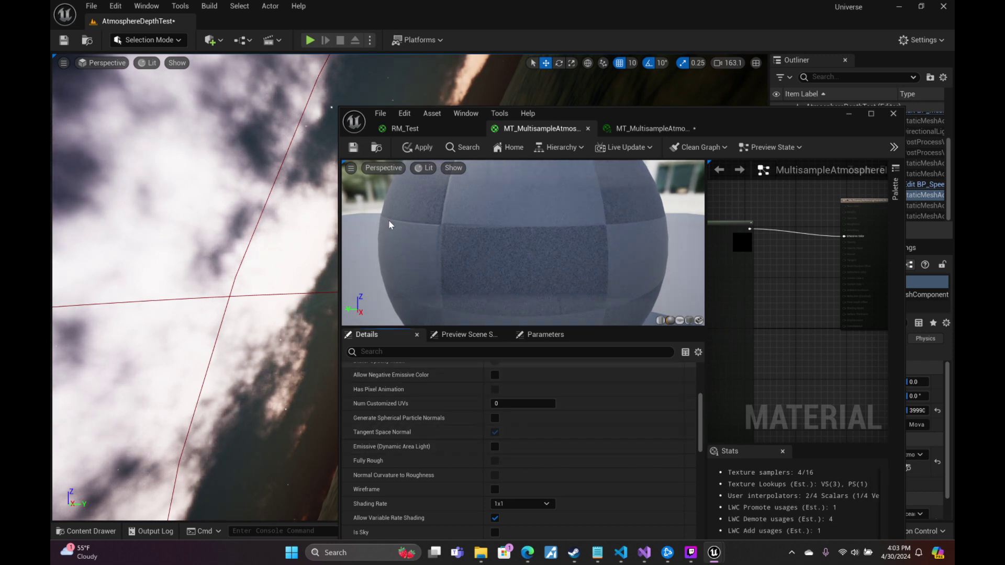
click(353, 149)
Try a 2x2 Shading Rate on the saved material against the clouds, and undo it and save again.
scroll(526, 428, down, 2)
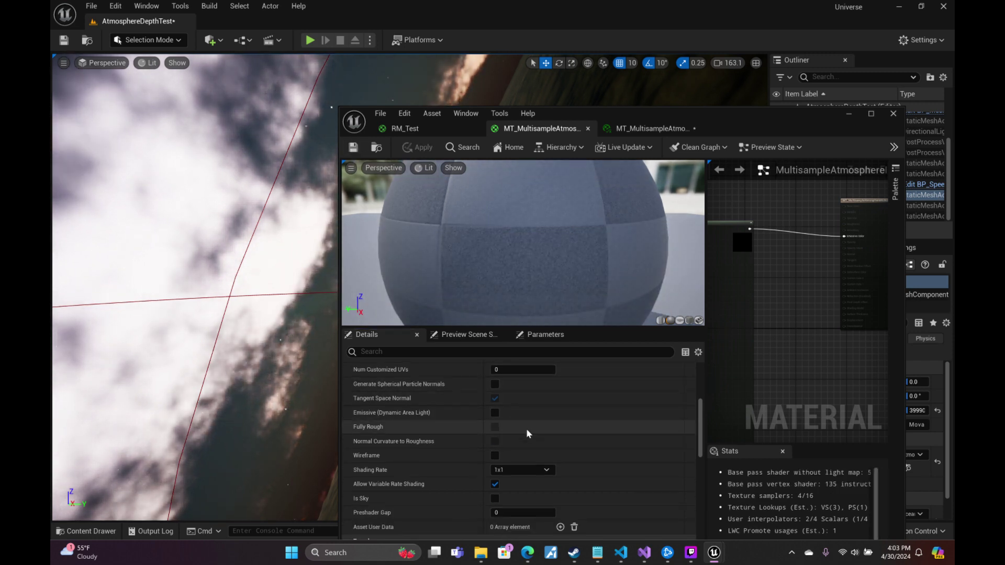
scroll(538, 454, down, 1)
click(536, 455)
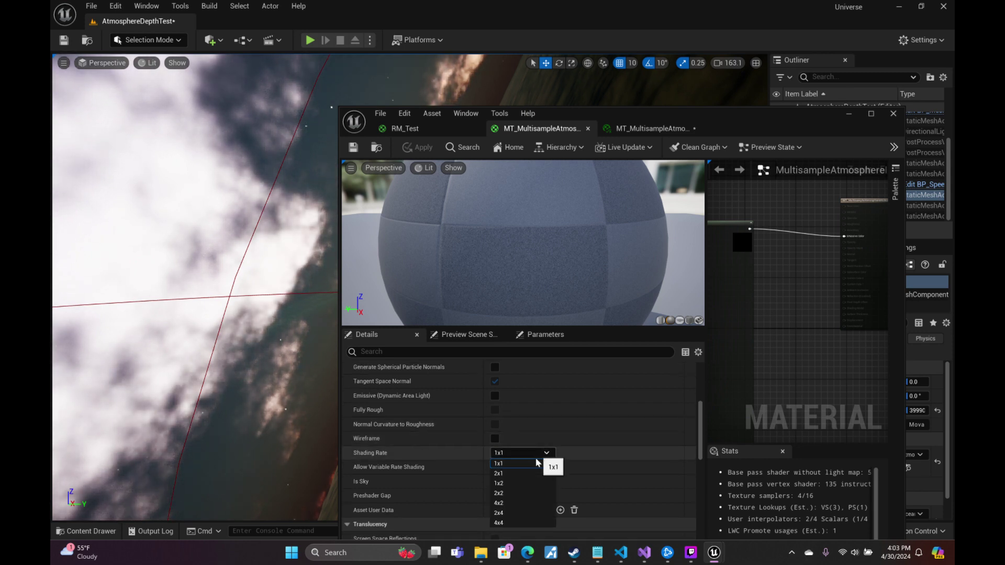
click(505, 487)
click(353, 148)
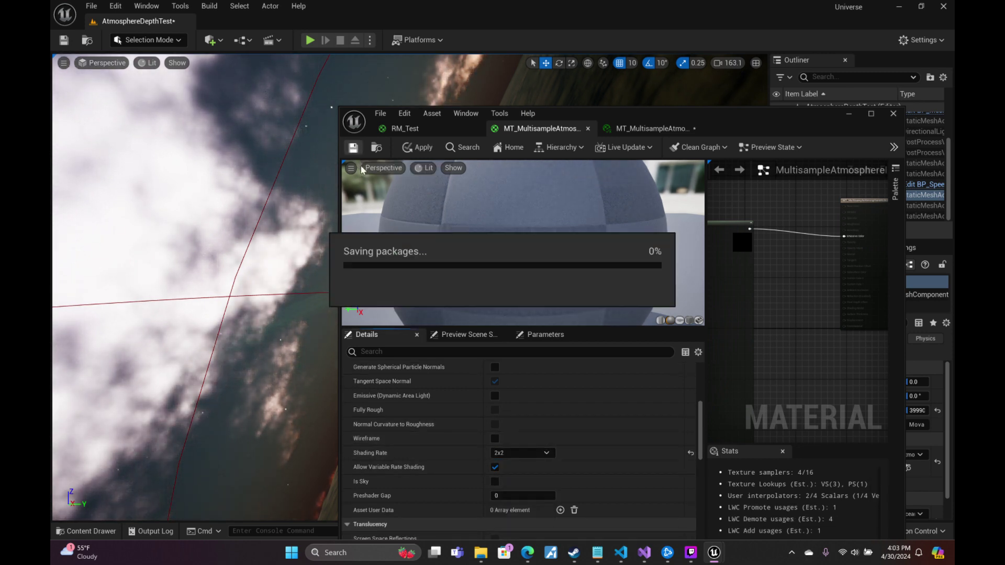
right_drag(300, 337, 463, 266)
right_drag(262, 282, 259, 277)
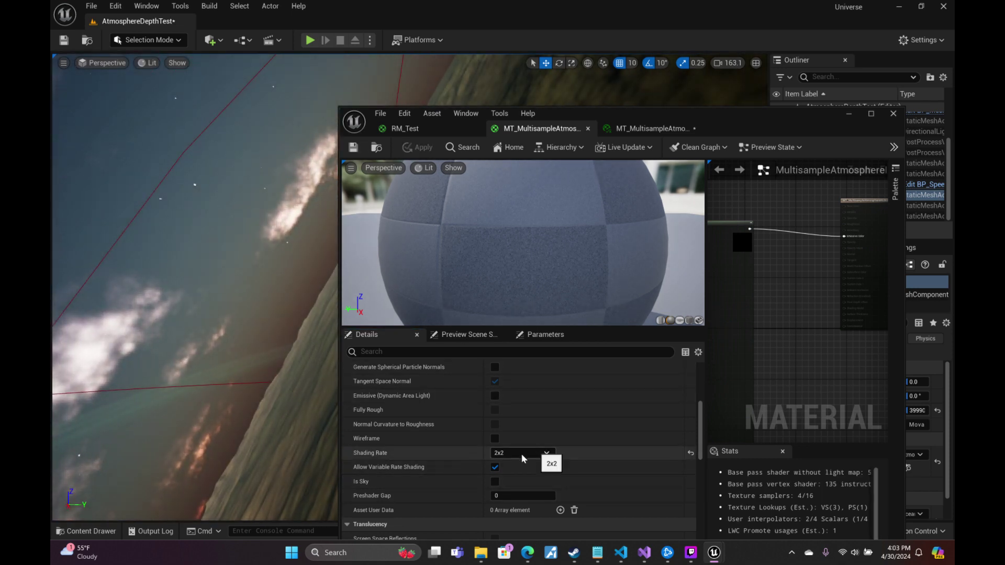
key(ctrl+z)
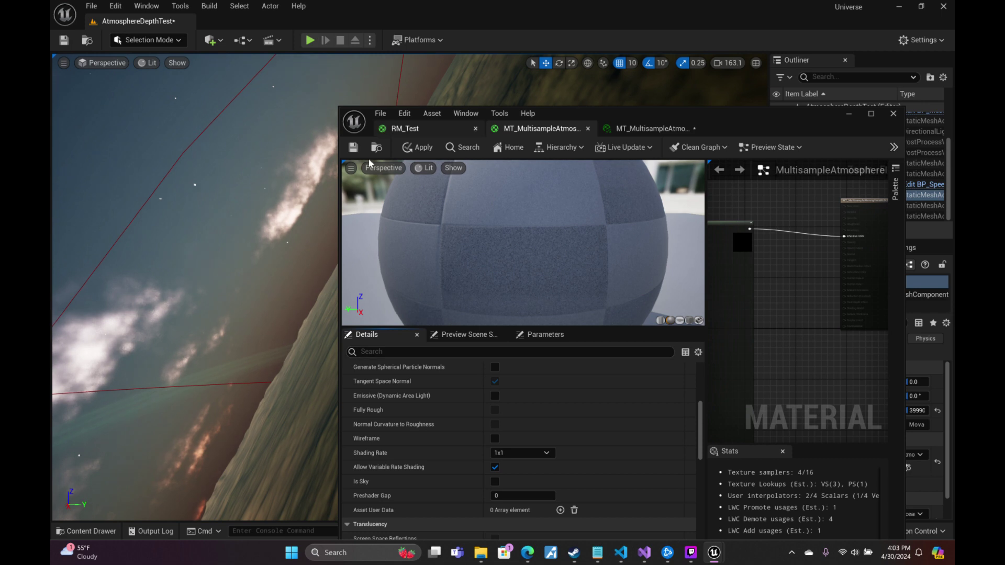
click(358, 147)
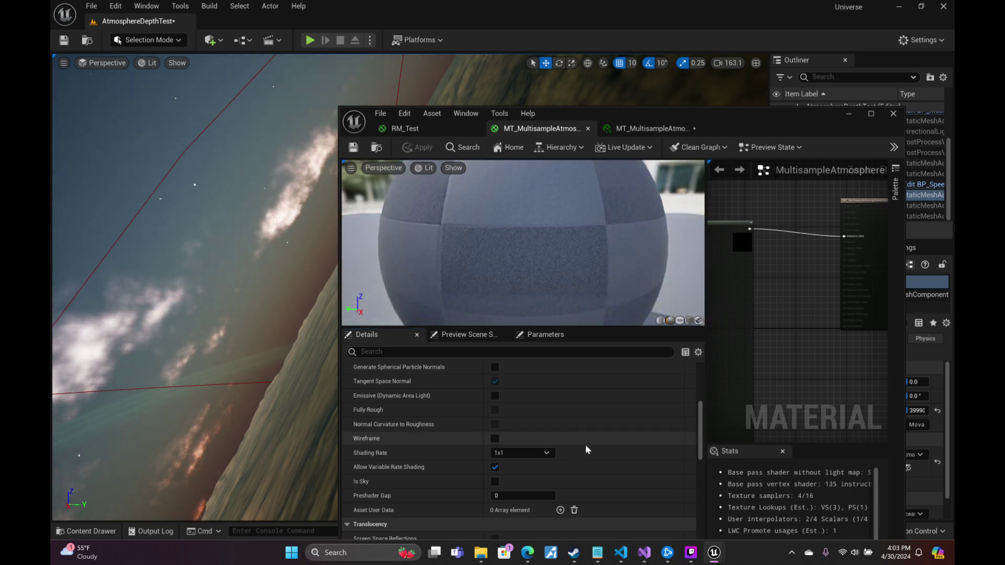
Enable Is Sky in the material's advanced settings and save the material.
scroll(590, 436, down, 2)
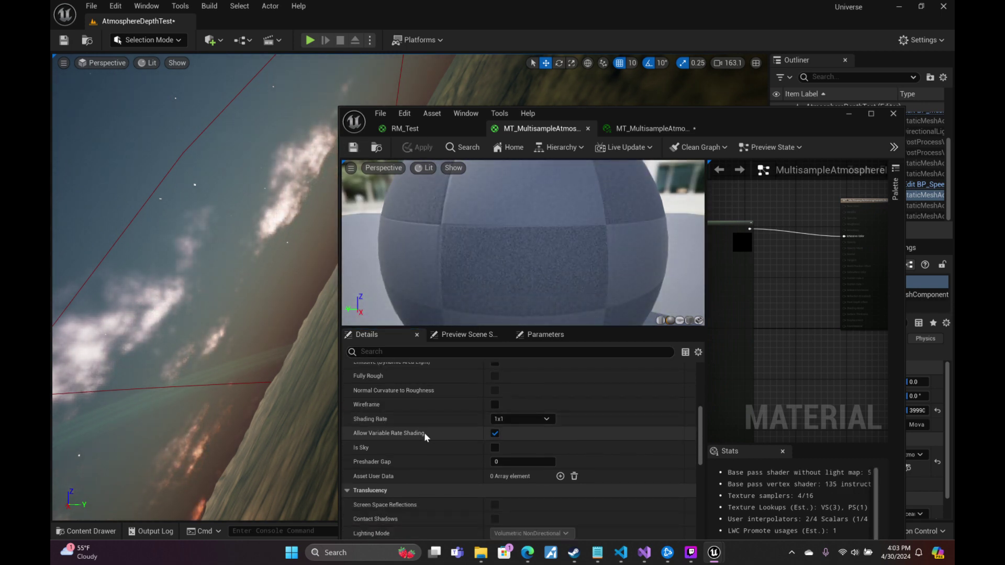
click(495, 448)
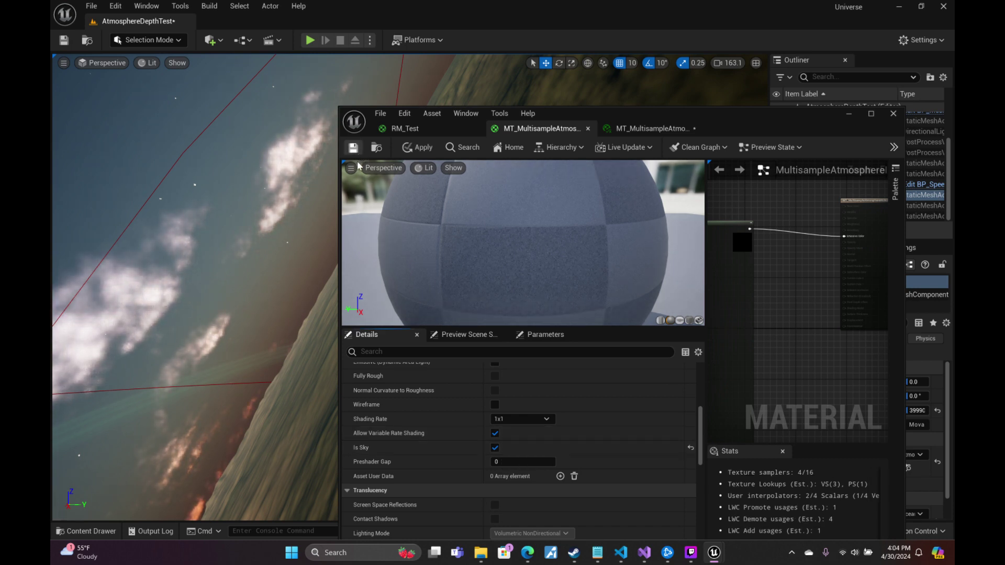
key(ctrl+s)
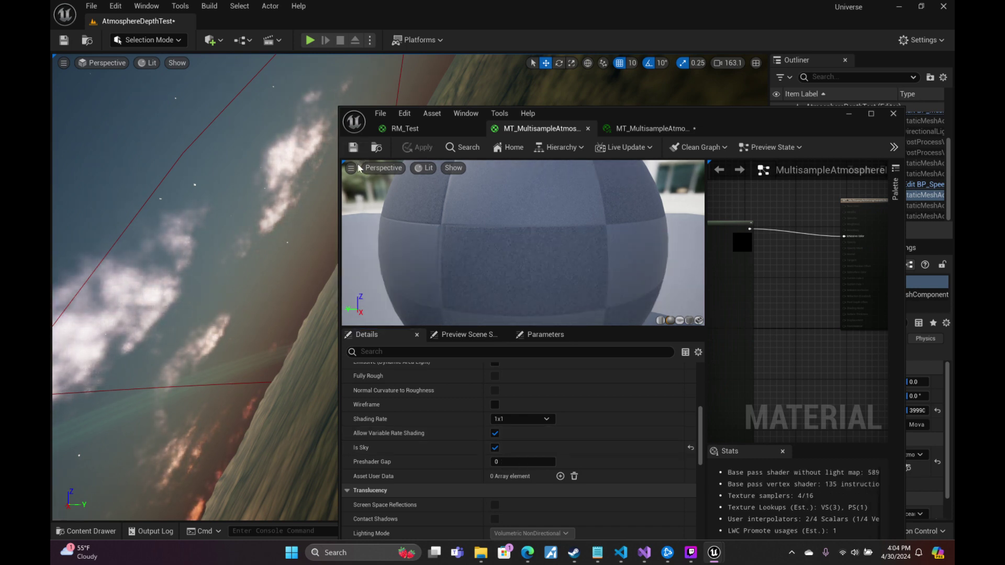
Fly over the terrain toward the low sun and examine the sky and clouds with the changed material.
right_drag(194, 287, 334, 252)
key(s)
scroll(195, 283, up, 6)
key(d)
key(w)
scroll(195, 282, up, 1)
key(w)
scroll(194, 282, down, 2)
key(w)
scroll(251, 263, down, 2)
scroll(266, 267, down, 1)
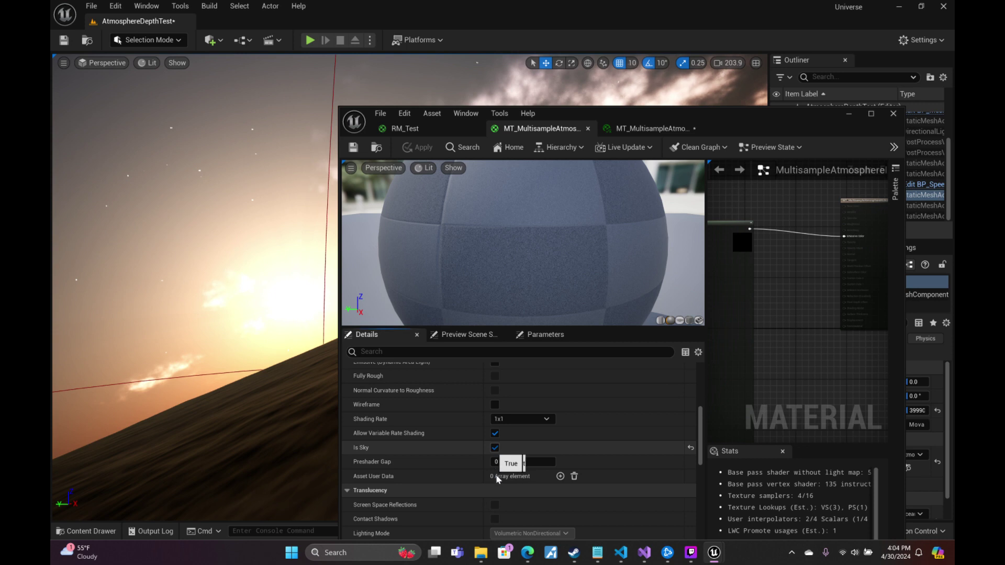
Turn off Is Sky, look through the Translucency and Nanite settings, and save the material.
click(494, 447)
scroll(563, 453, down, 2)
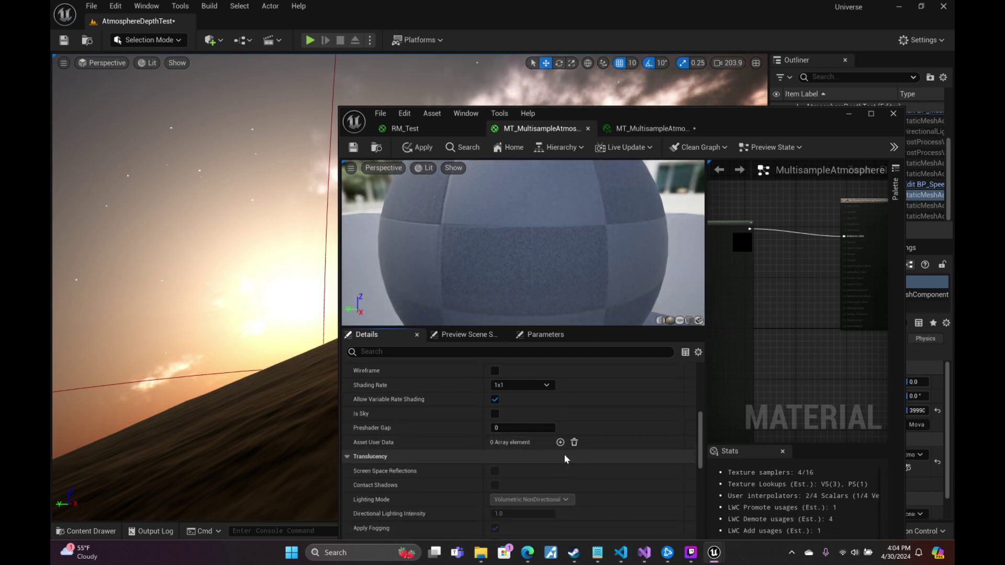
scroll(564, 459, down, 6)
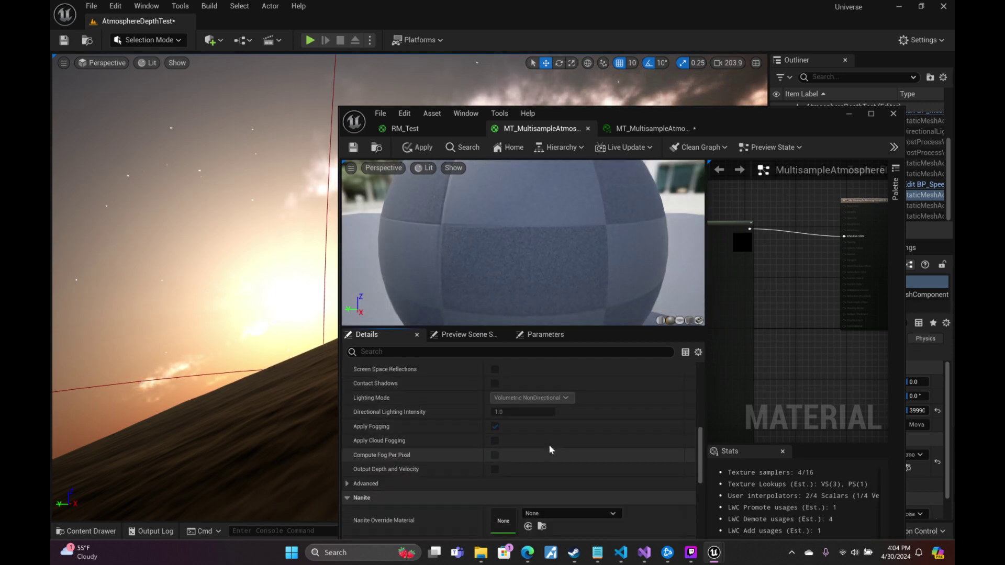
scroll(548, 444, down, 3)
scroll(548, 444, up, 2)
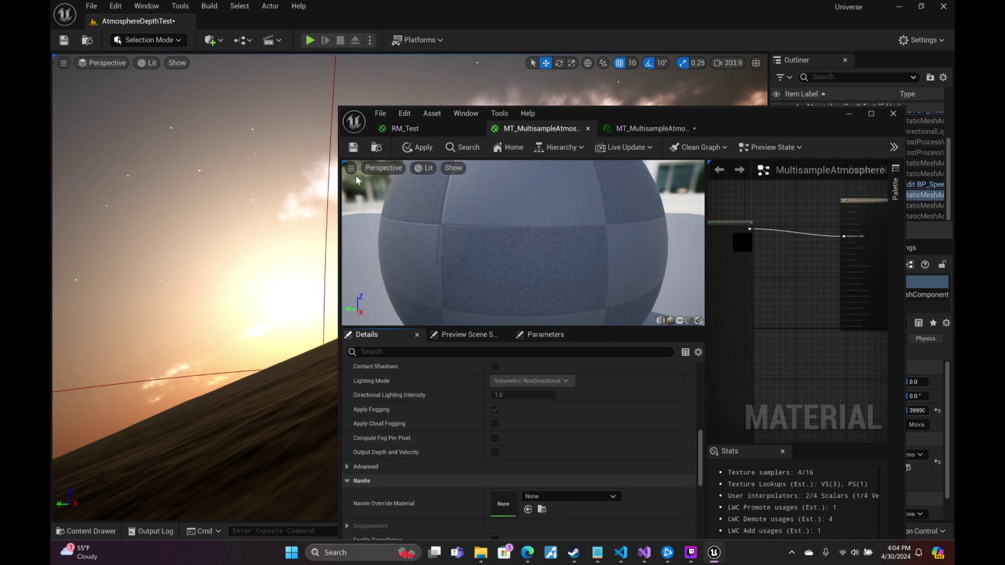
key(ctrl+s)
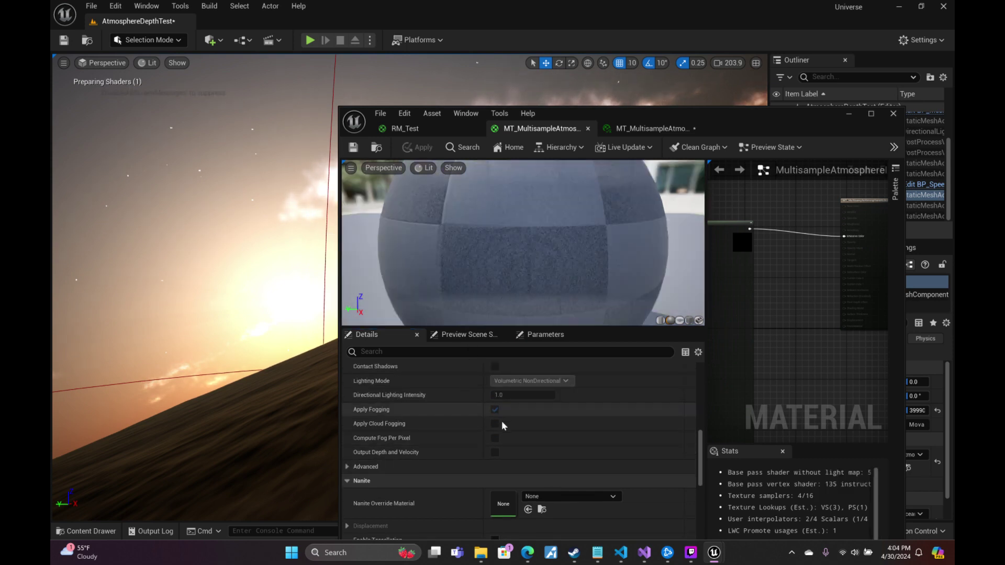
Turn off Allow Front Layer Translucency in the material's advanced Translucency settings.
scroll(487, 429, down, 2)
click(347, 432)
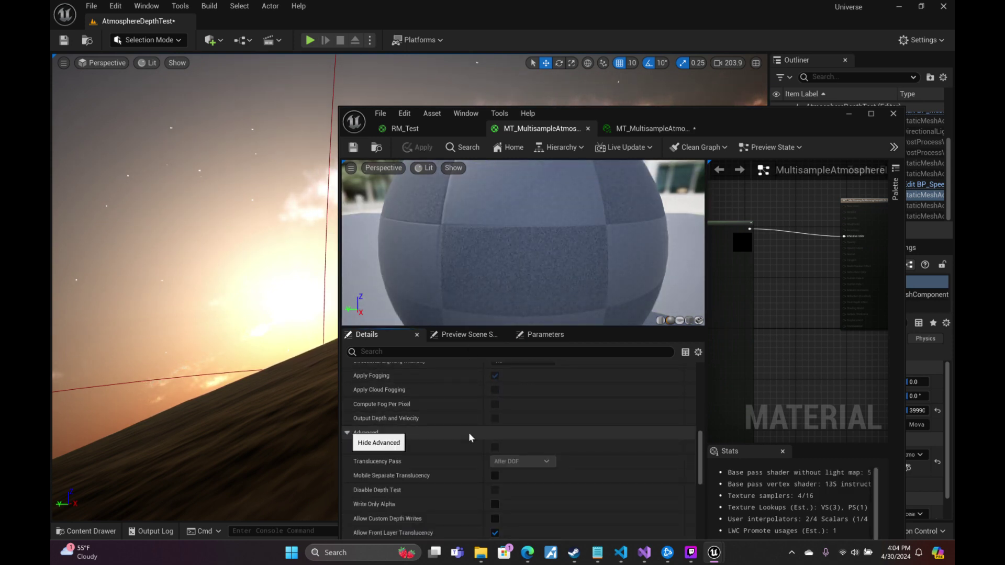
scroll(534, 443, down, 2)
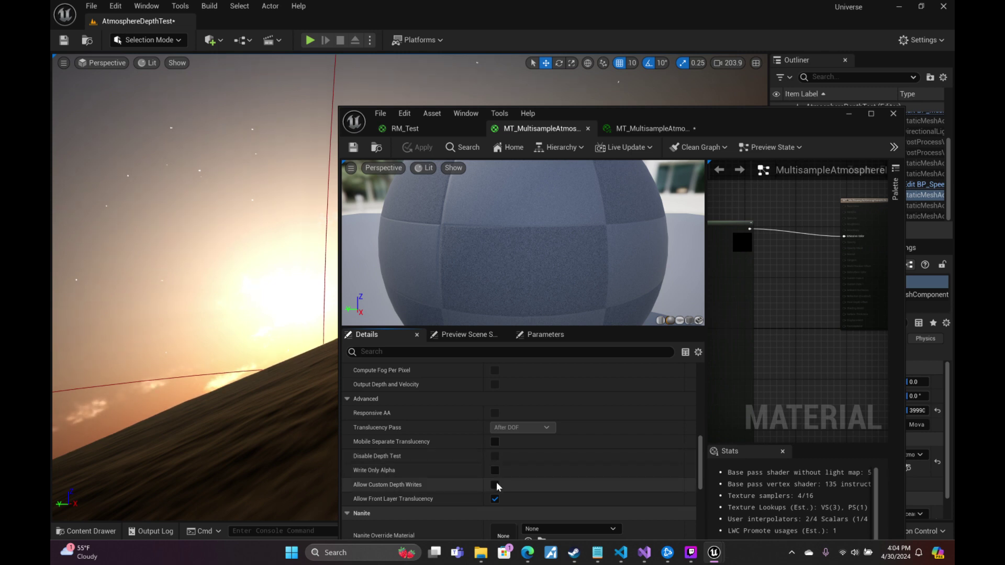
click(495, 499)
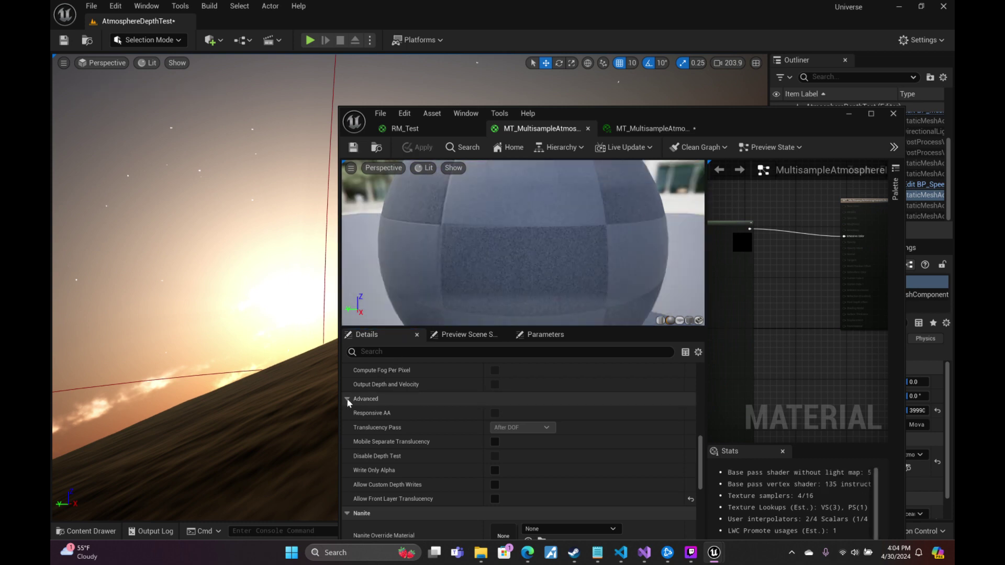
click(366, 400)
Set the Blendable Priority of the post process material to 0 and save the material.
scroll(510, 447, down, 1)
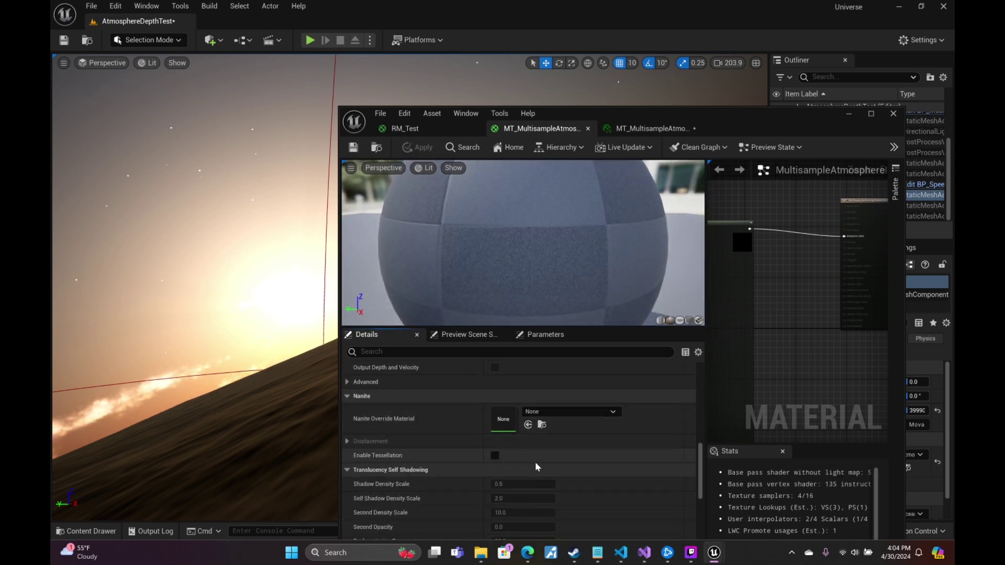
scroll(534, 461, down, 3)
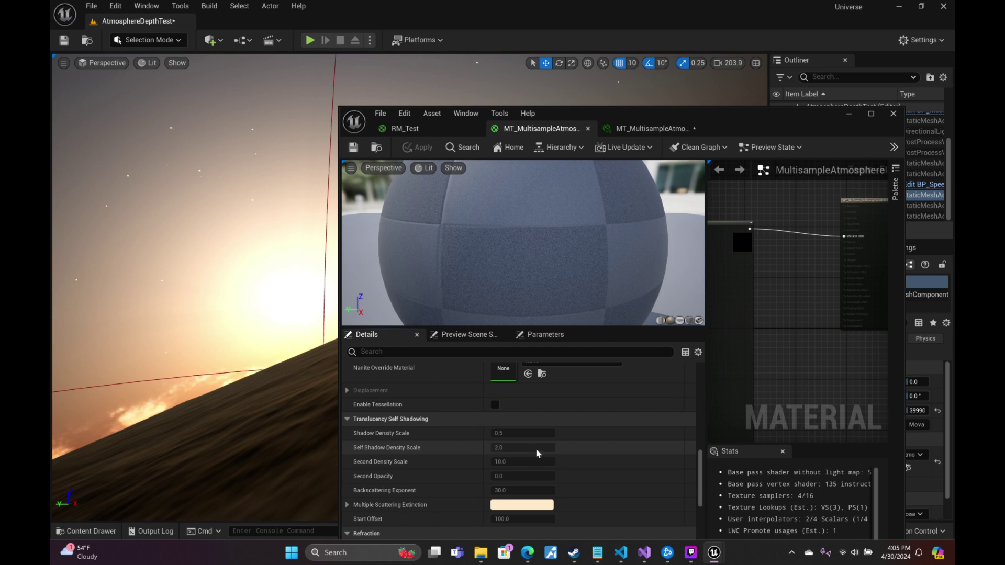
scroll(535, 449, down, 1)
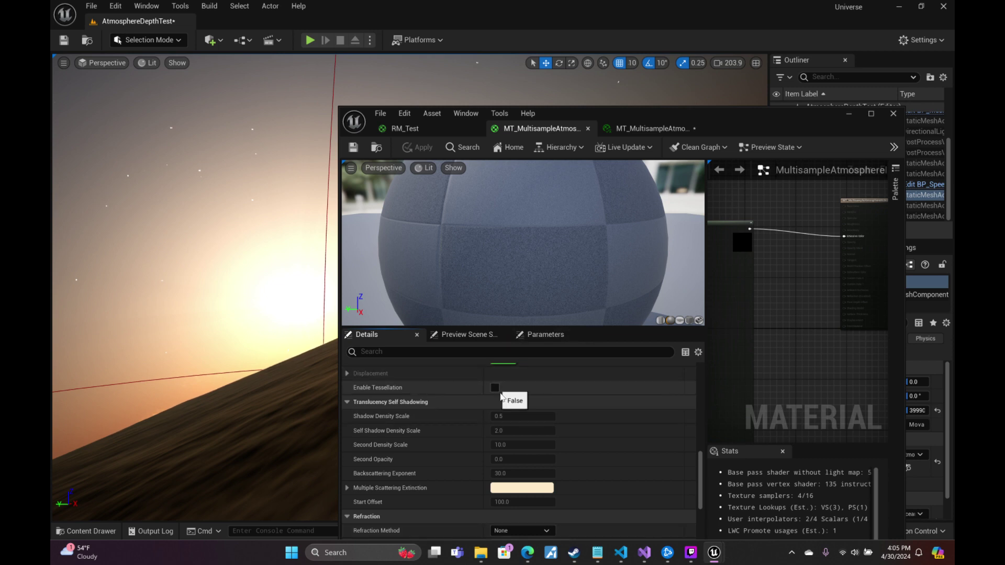
scroll(591, 448, down, 2)
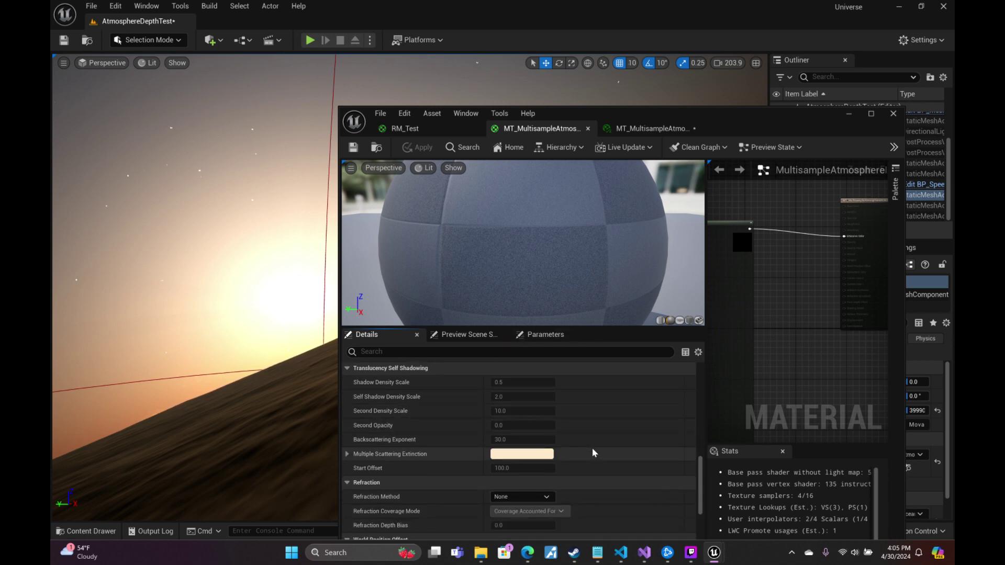
scroll(592, 448, down, 3)
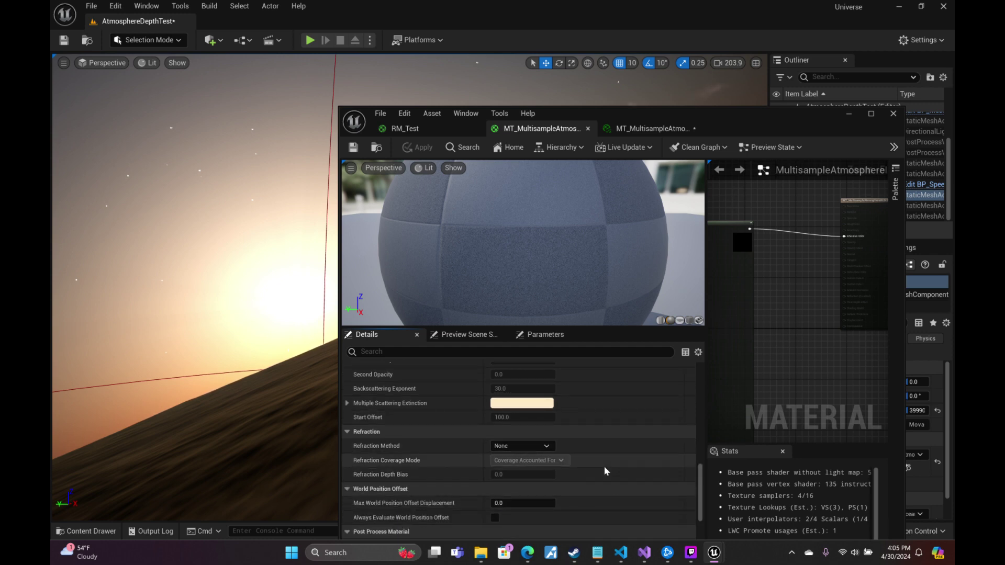
scroll(604, 465, down, 6)
scroll(604, 463, down, 1)
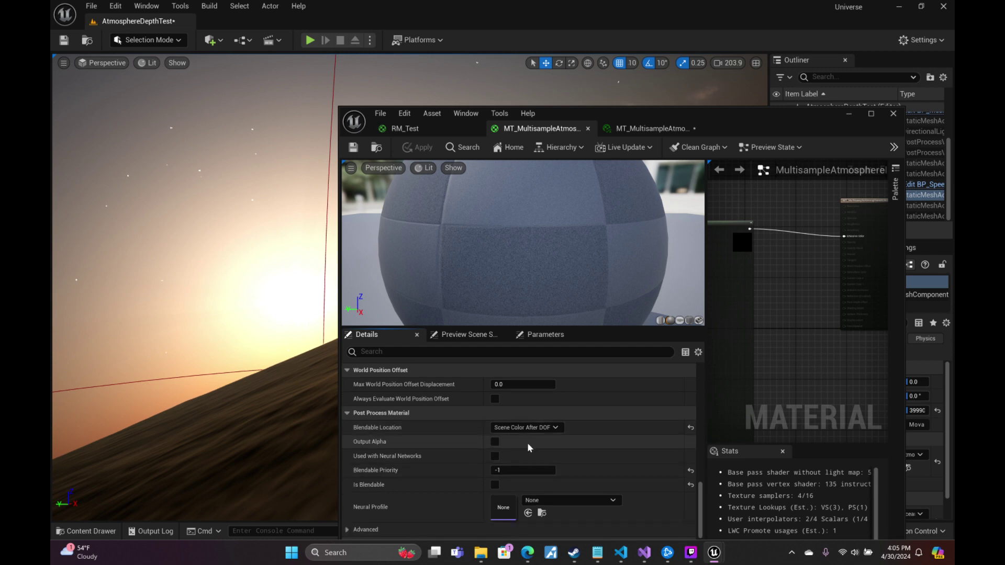
mouse_move(419, 455)
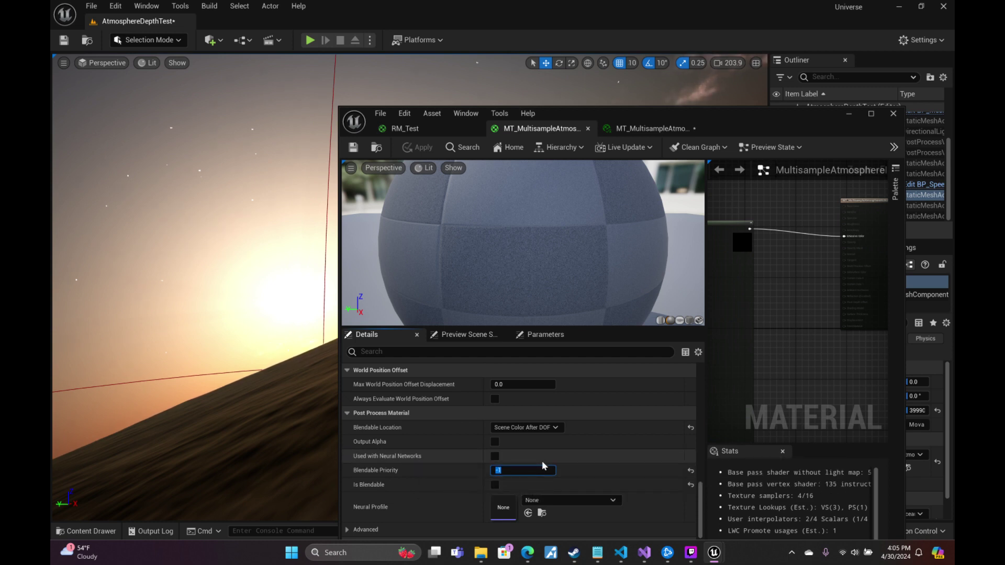
text(0)
key(Return)
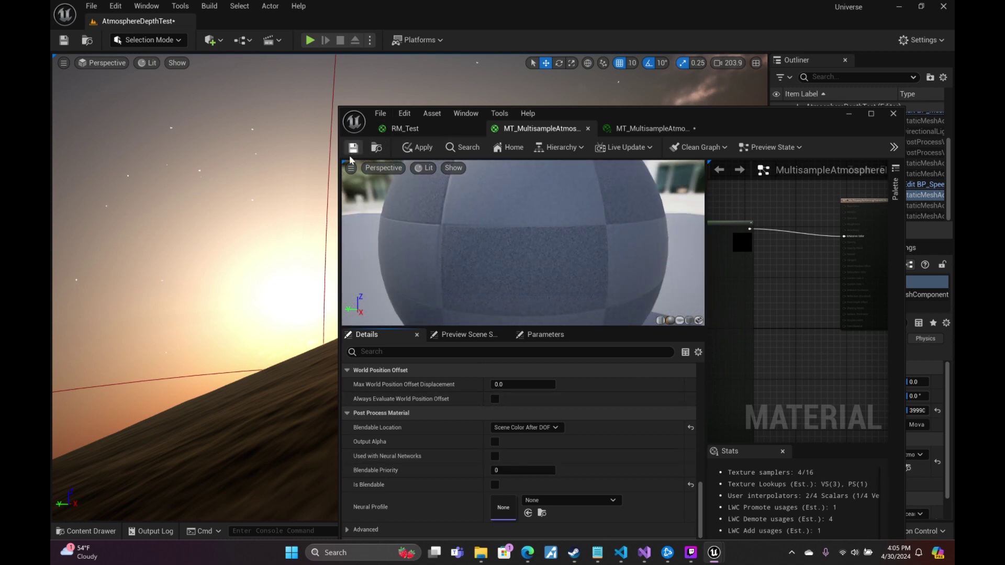
click(352, 154)
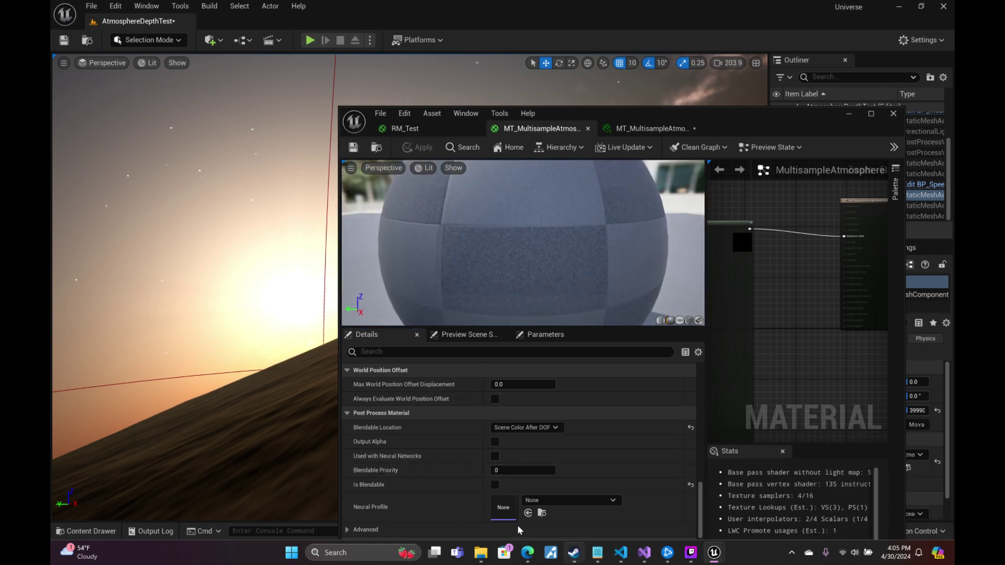
Enable Is Blendable and set the mobile Float Precision Mode to Use Full-precision for every float.
click(494, 484)
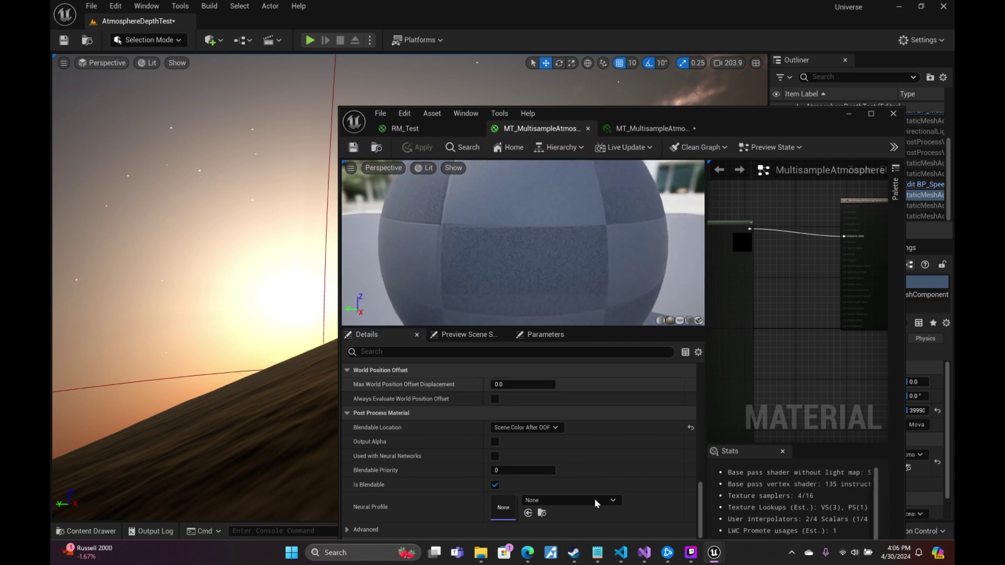
scroll(600, 476, down, 2)
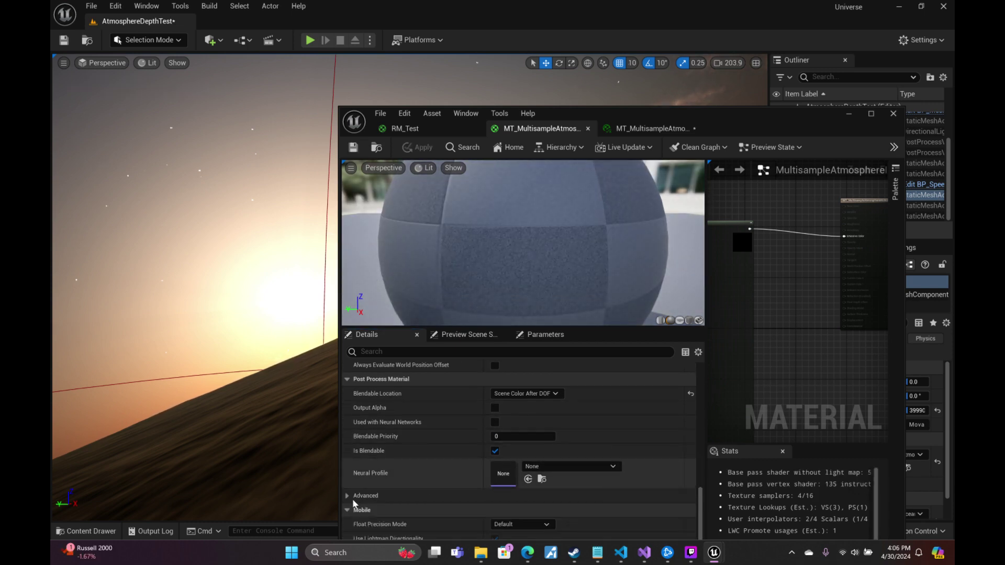
click(352, 495)
scroll(491, 478, down, 4)
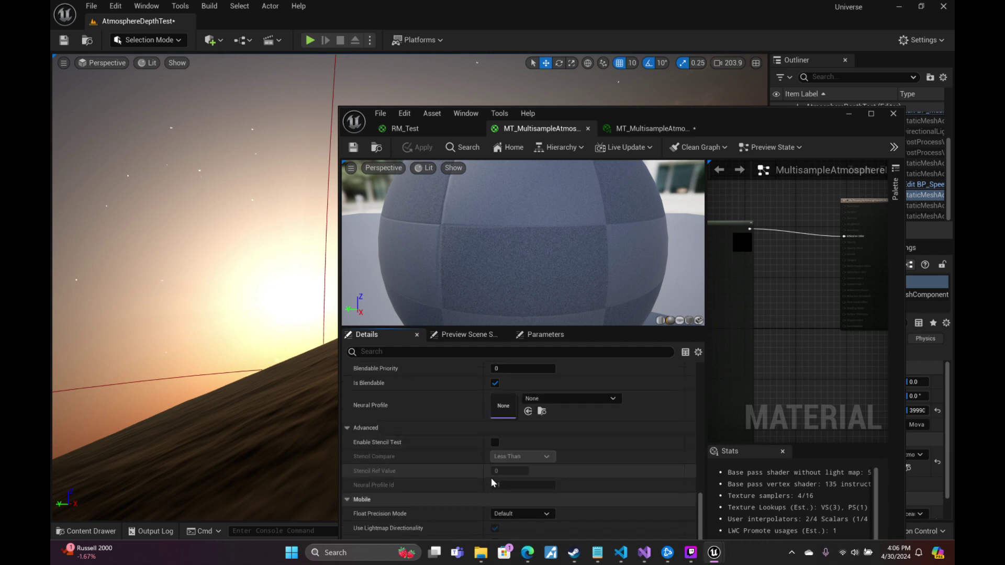
scroll(491, 477, down, 2)
click(548, 479)
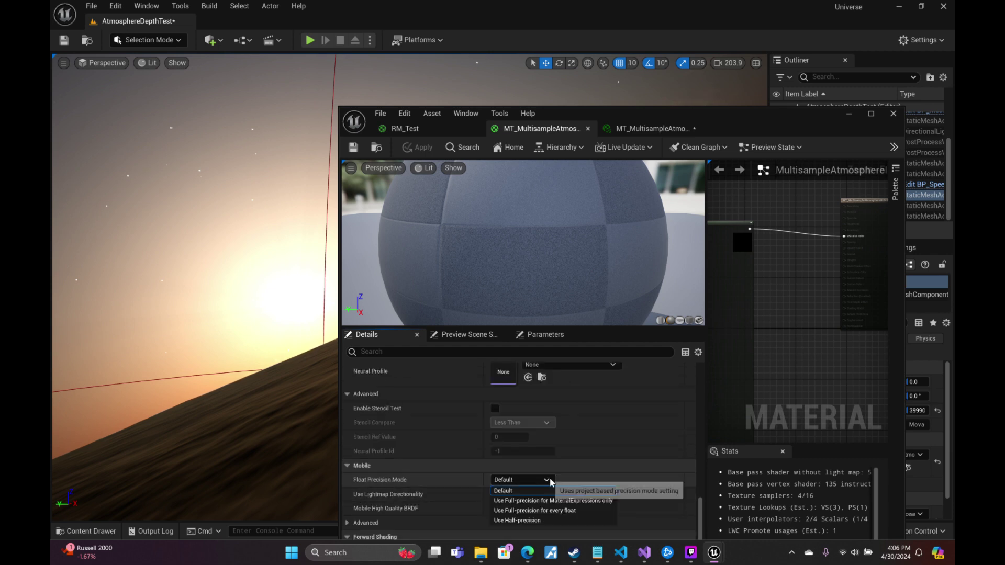
click(564, 507)
Search the material details for "preci" to find other precision settings, and clear the search.
scroll(595, 463, down, 3)
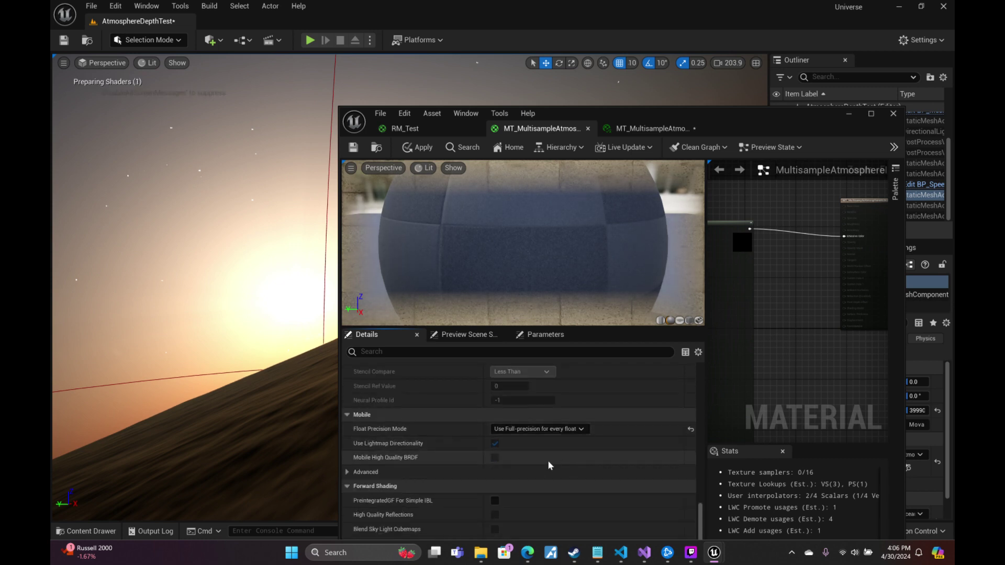
scroll(535, 463, down, 2)
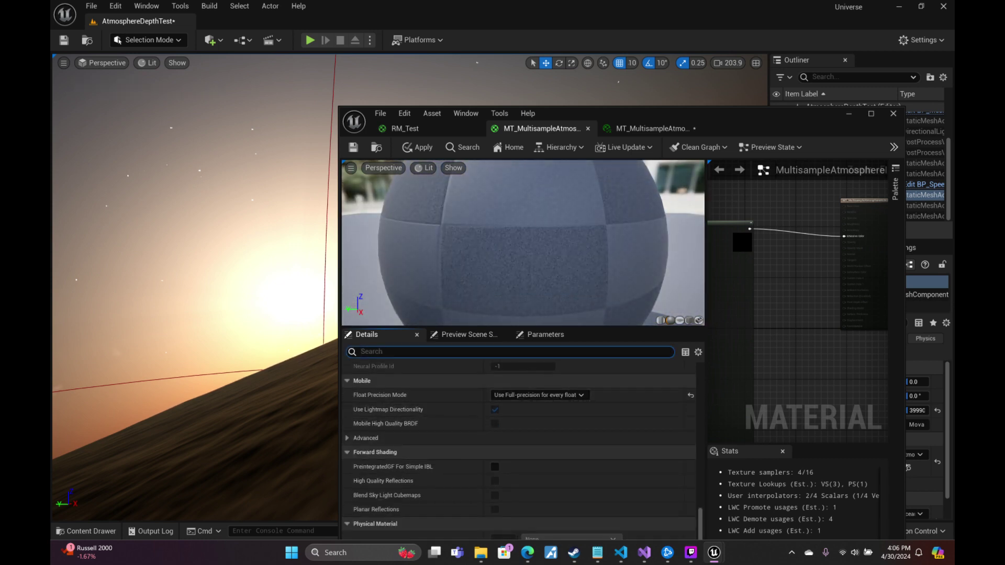
text(pref)
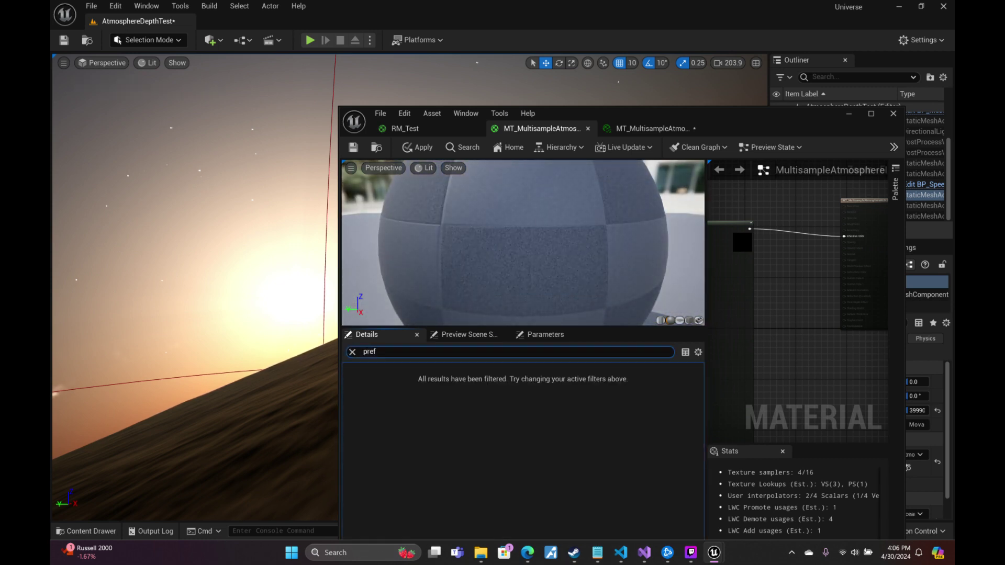
key(BackSpace)
text(ci)
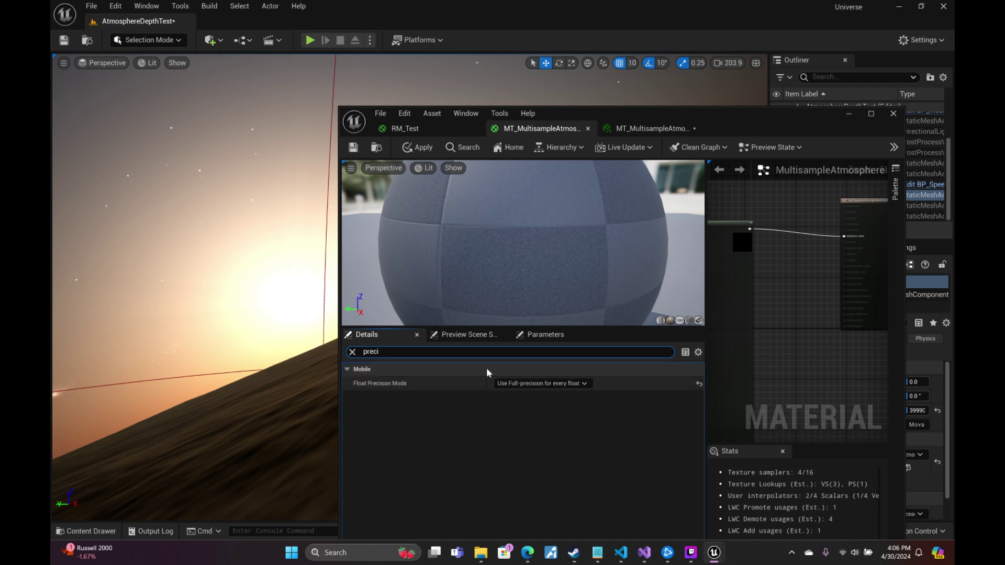
key(ctrl+a)
key(BackSpace)
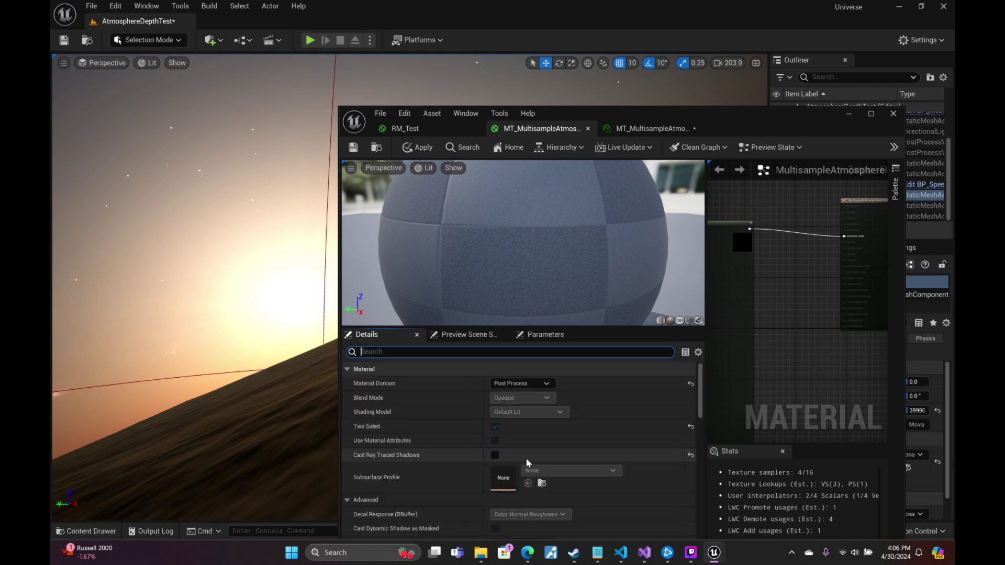
Set the post process material's Blendable Location to Scene Color Before Bloom and save the material.
drag(700, 377, 697, 507)
scroll(699, 505, up, 3)
click(553, 444)
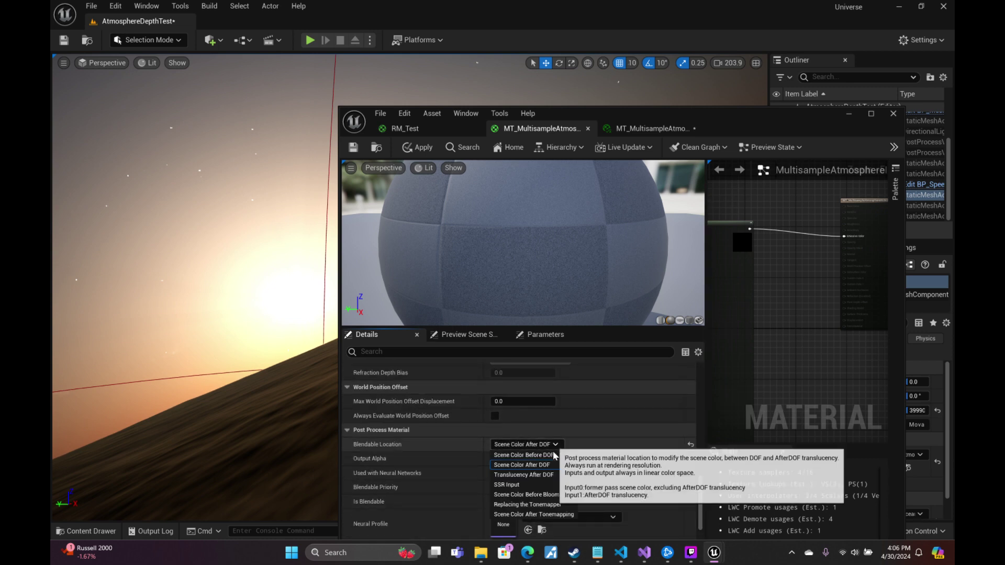
click(565, 499)
click(354, 152)
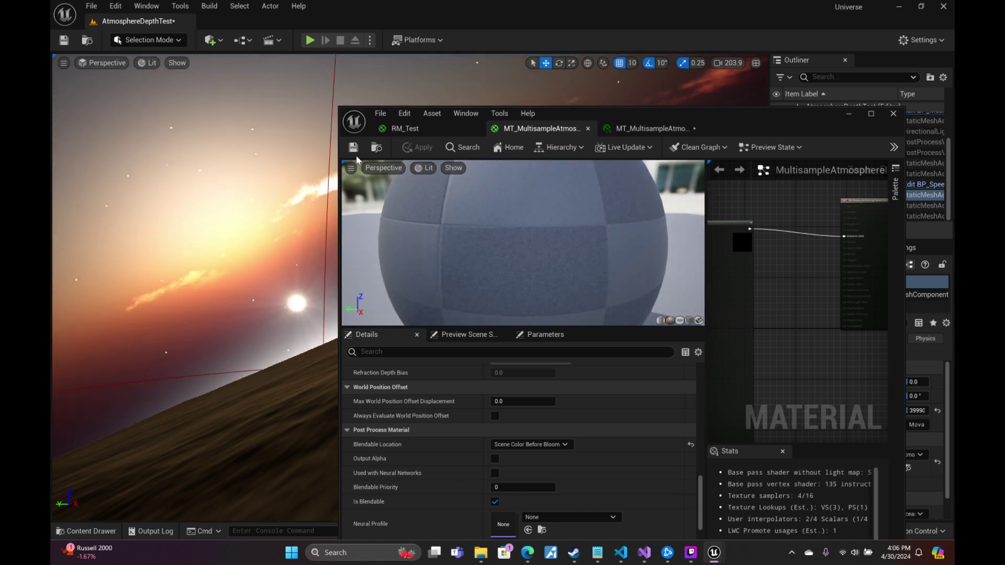
Minimize the material editor and fly from the terrain out into space to examine the sky, planet and star.
click(849, 114)
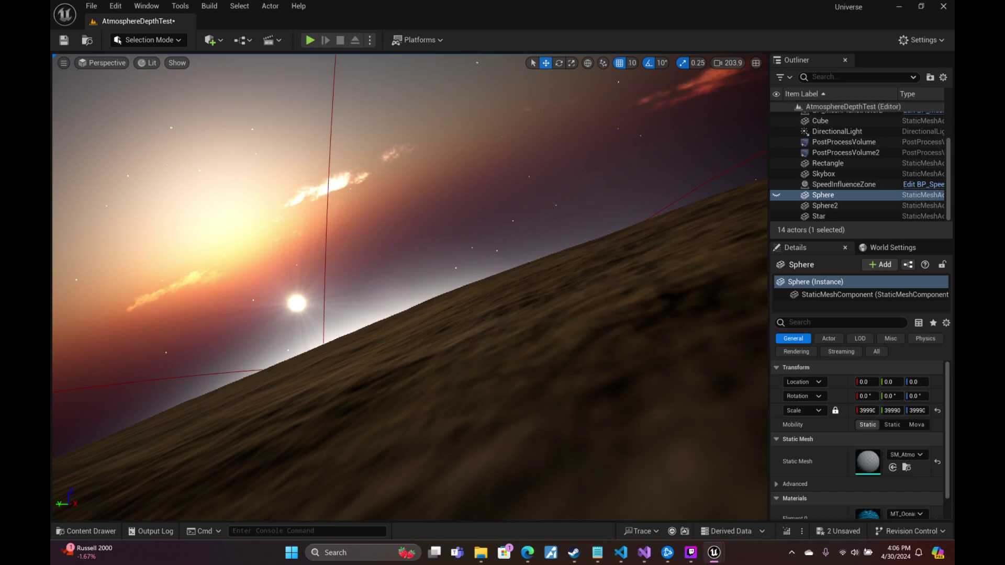
right_drag(410, 286, 464, 289)
key(s)
scroll(445, 286, up, 1)
key(s)
scroll(481, 298, up, 1)
key(a)
key(w)
key(d)
key(w)
key(s)
Return to the material editor and review the Blendable Location options without picking another one.
mouse_move(713, 553)
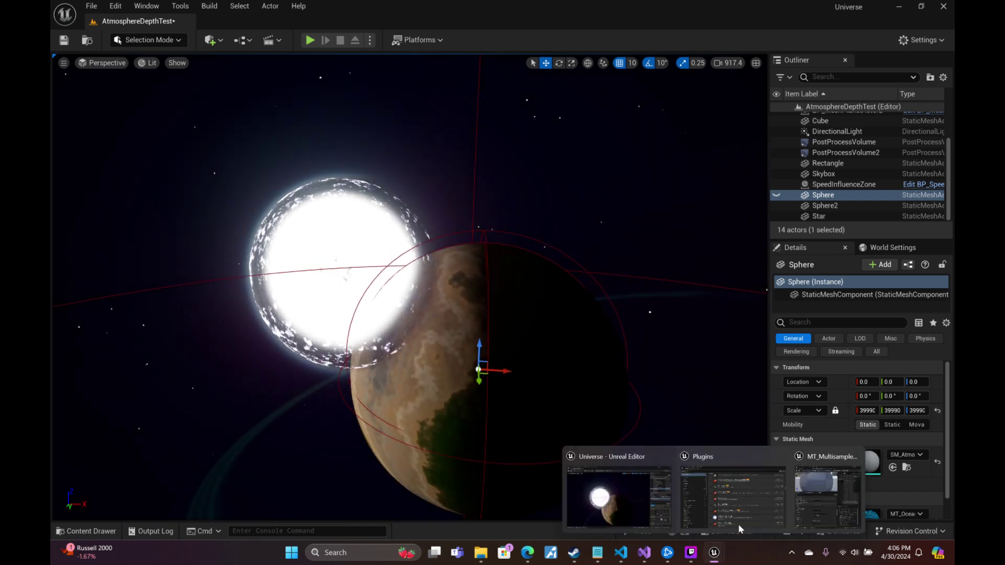
click(842, 492)
click(570, 444)
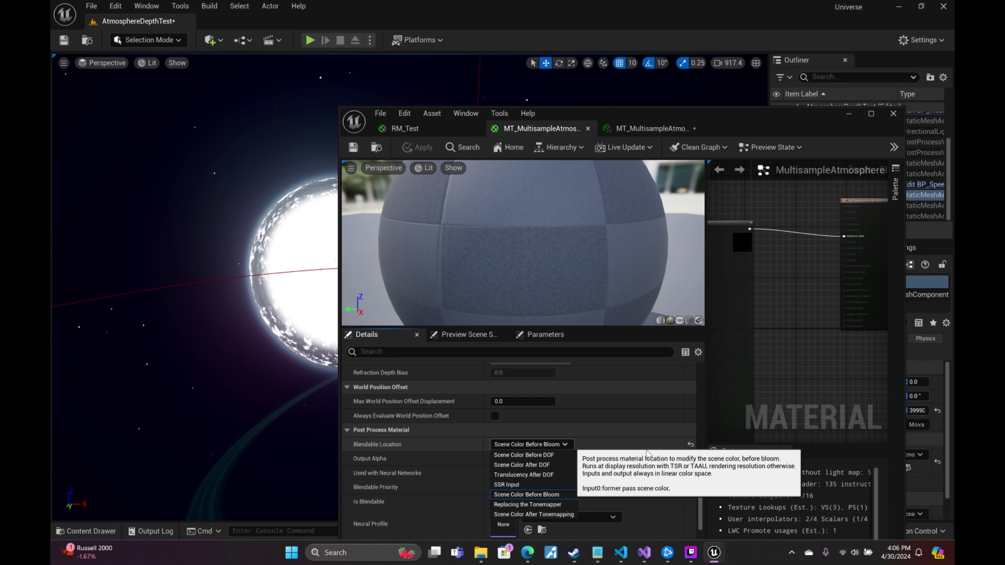
click(570, 447)
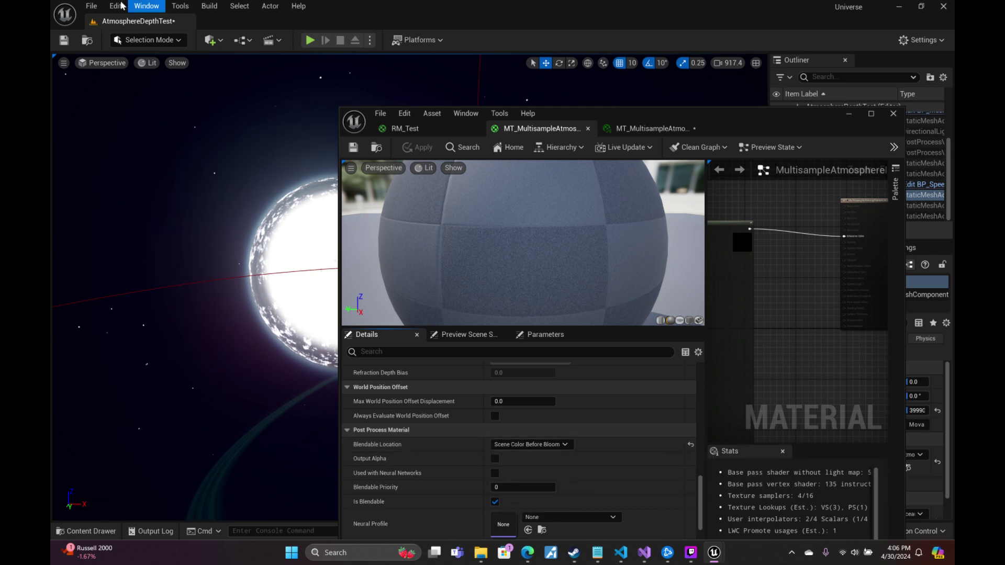
Open the Project Settings and set the default Anti-Aliasing Method to Multisample Anti-Aliasing (MSAA).
click(141, 7)
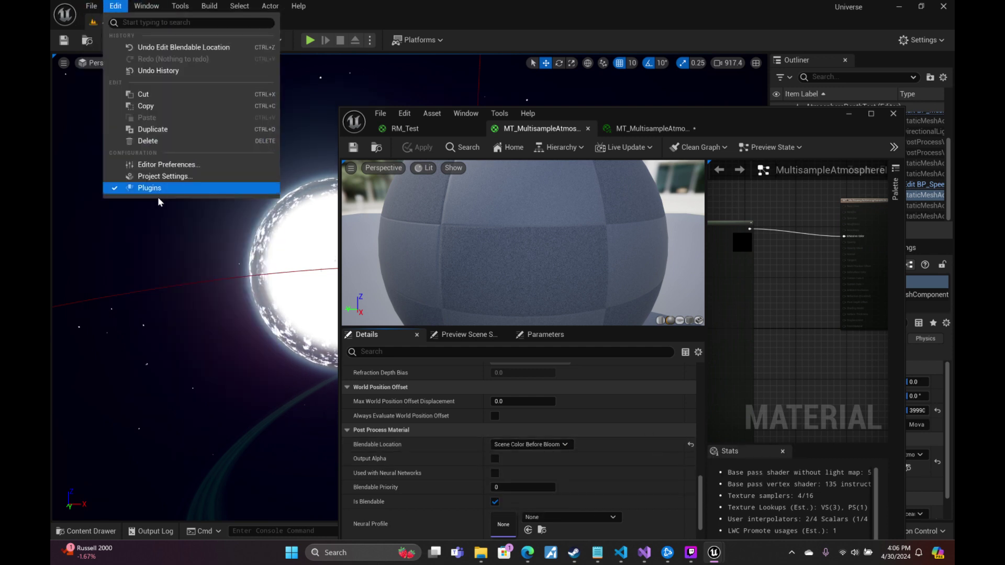
click(157, 176)
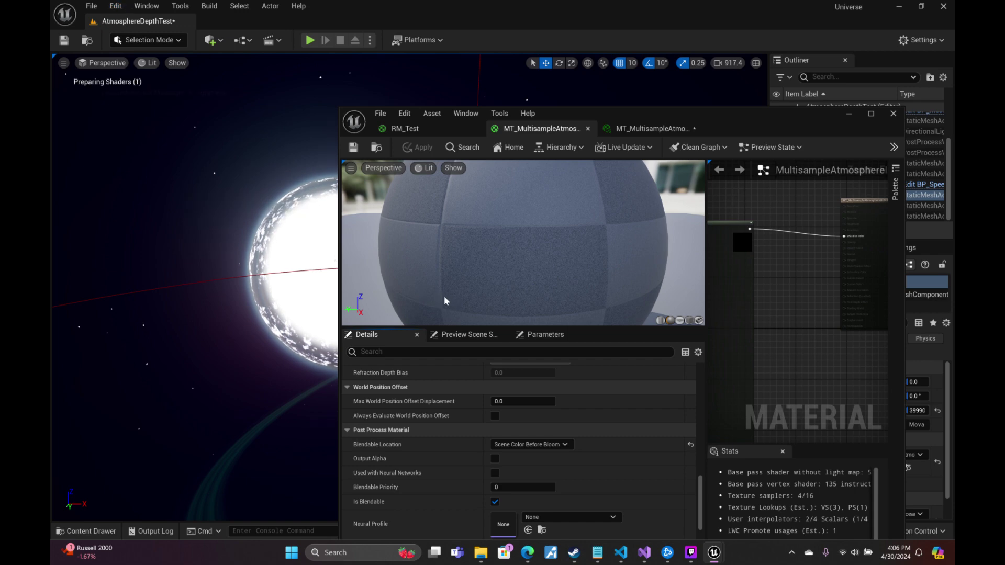
mouse_move(712, 554)
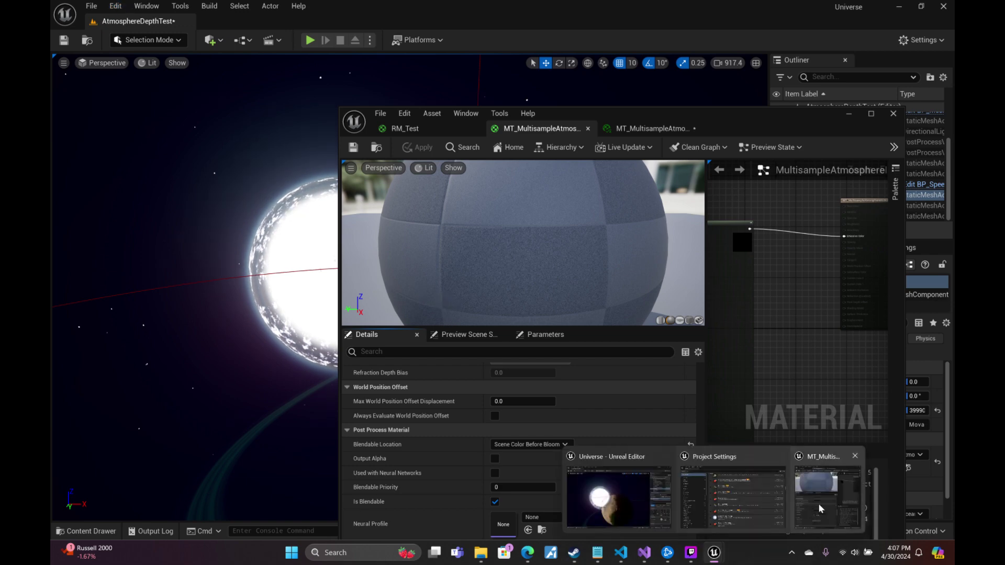
click(743, 498)
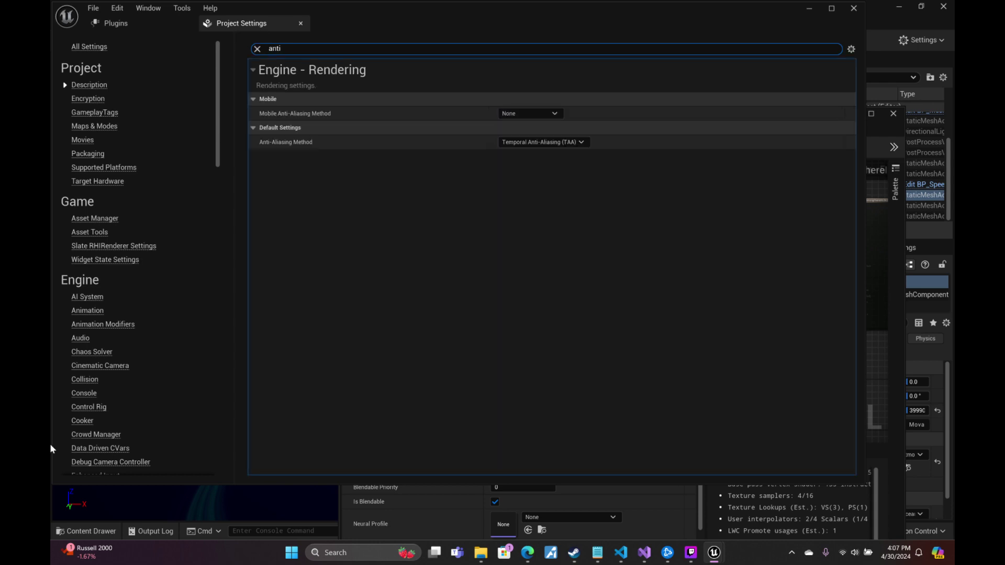
drag(618, 16, 720, 386)
click(712, 409)
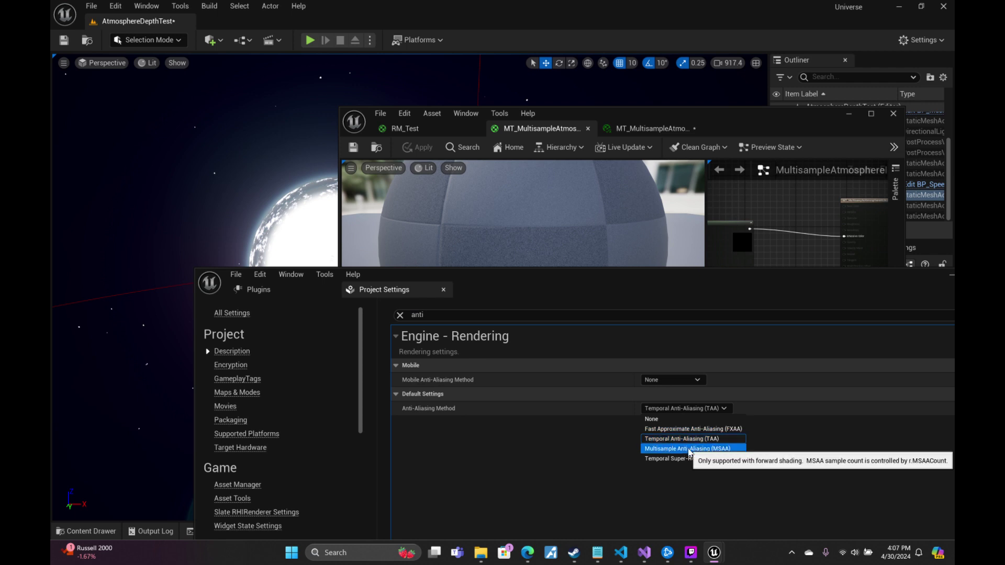
click(689, 448)
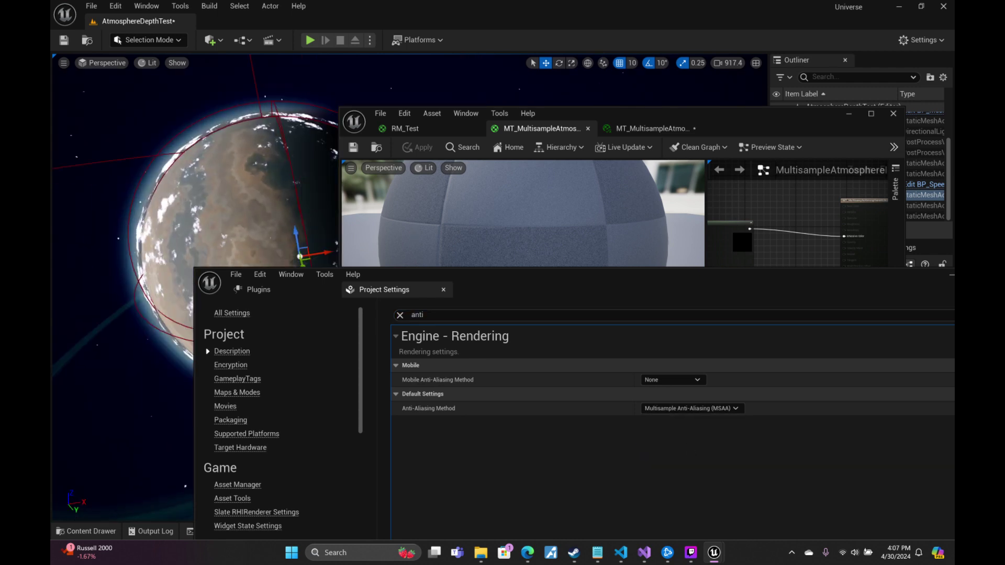
Fly around the planet to examine its clouds and atmosphere rim, and minimize the material editor and shift the Project Settings window.
right_drag(196, 209, 338, 179)
scroll(170, 240, down, 4)
scroll(181, 272, up, 4)
key(s)
scroll(188, 272, up, 3)
key(w)
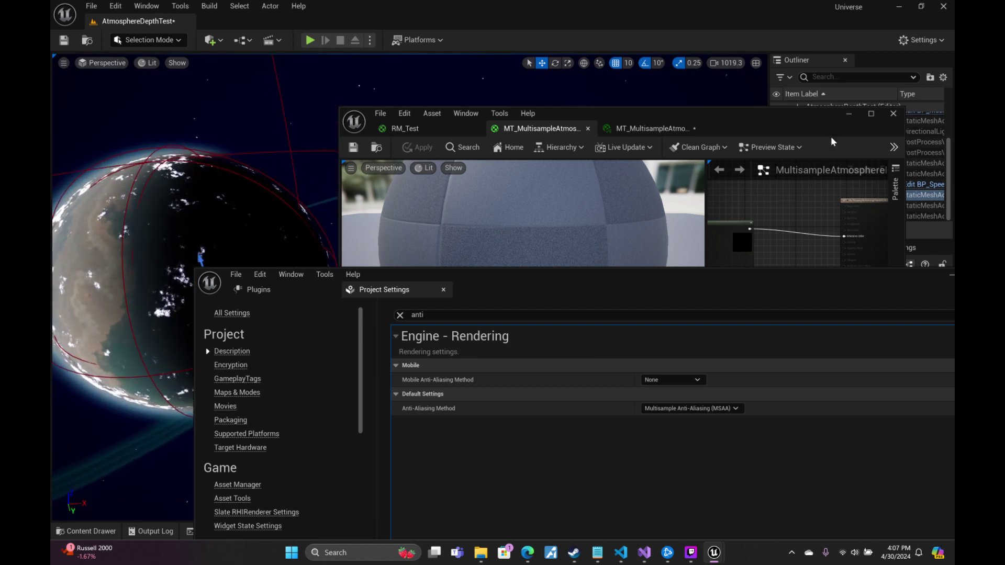
click(848, 114)
drag(770, 278, 583, 245)
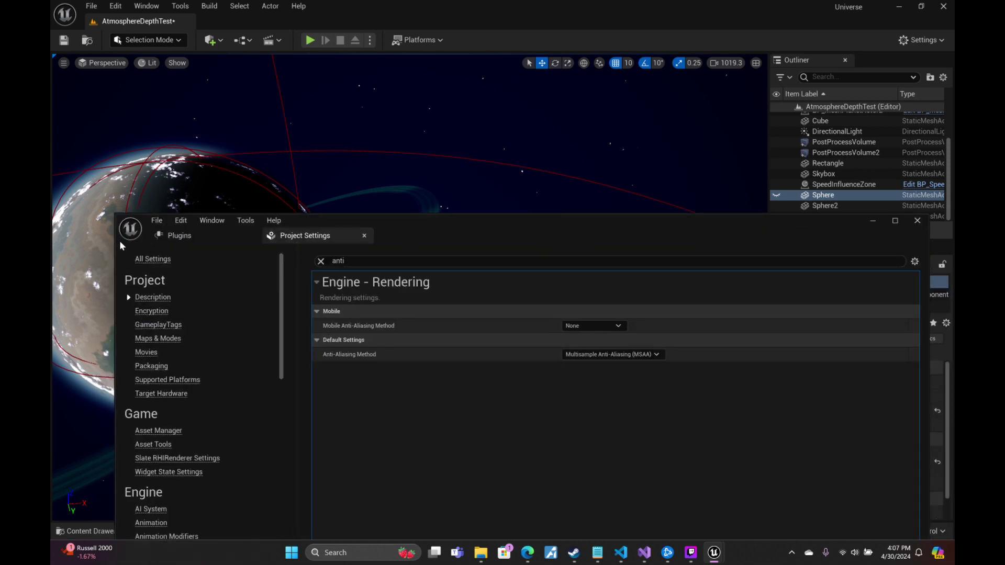
Move the Project Settings window up and test TSR and TAA as the default anti-aliasing method before returning to MSAA.
drag(119, 240, 440, 242)
drag(755, 227, 684, 54)
click(740, 157)
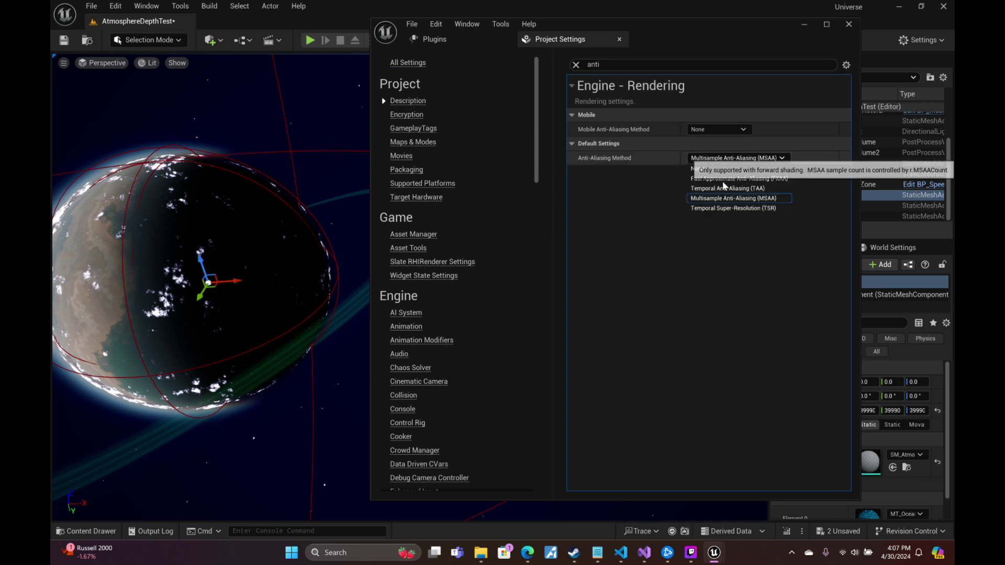
click(725, 208)
click(738, 157)
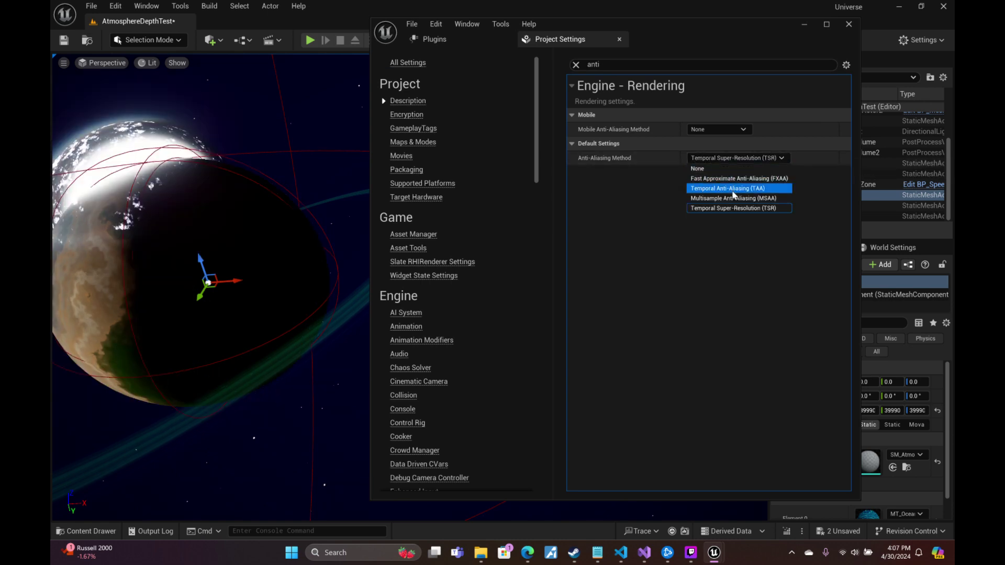
click(727, 188)
click(742, 160)
click(736, 199)
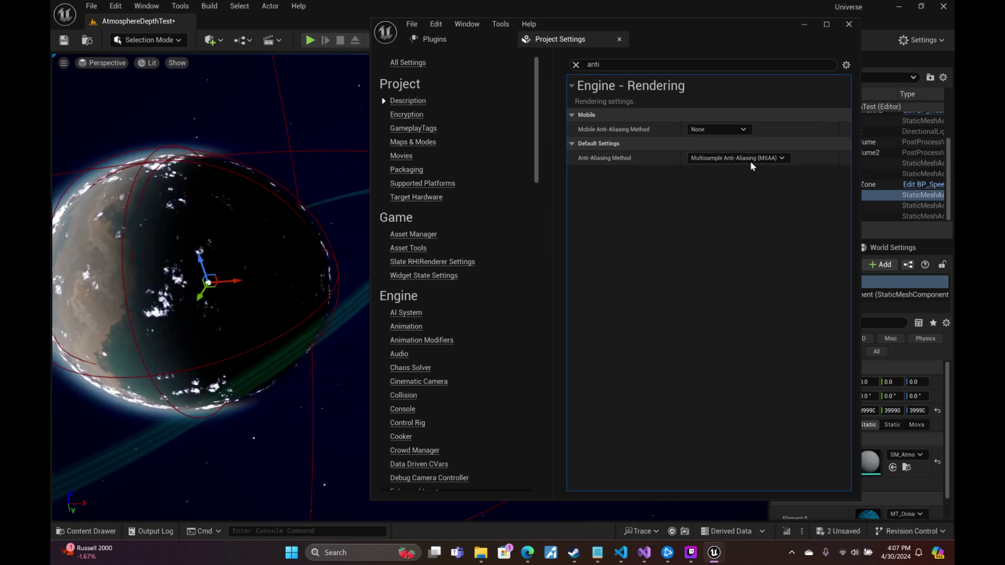
Try Fast Approximate Anti-Aliasing (FXAA), restore Multisample Anti-Aliasing (MSAA), and minimize the Project Settings.
click(749, 159)
click(749, 159)
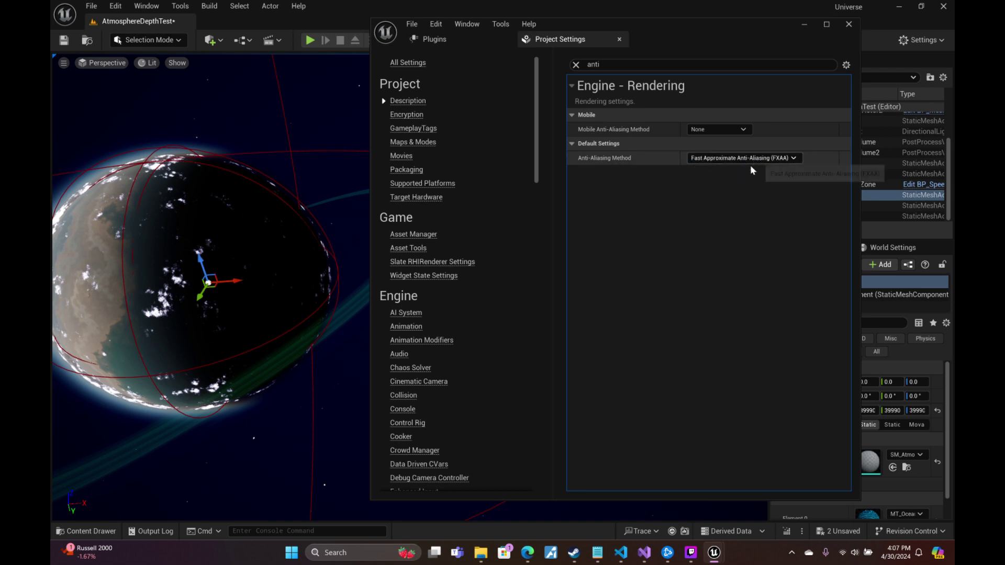
click(752, 199)
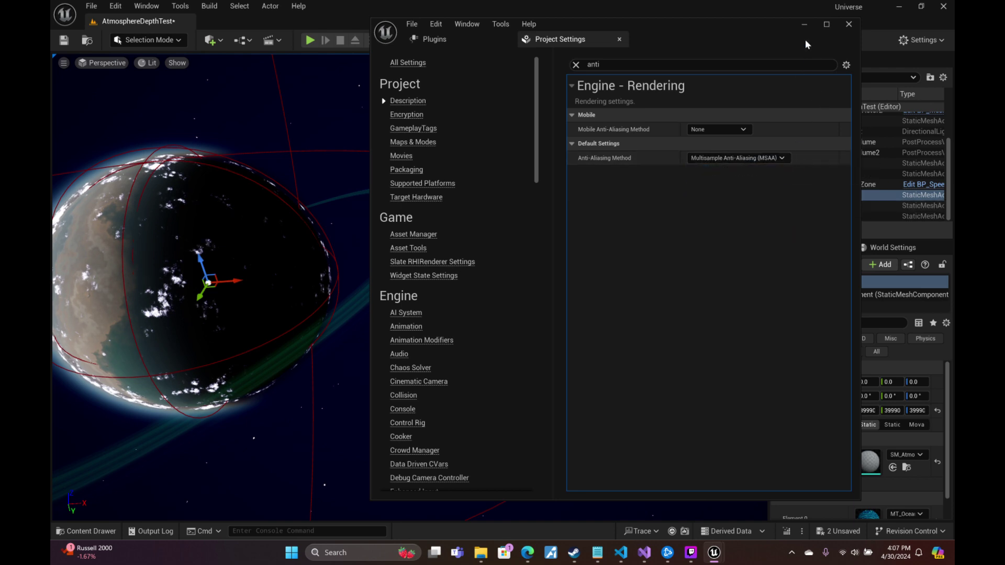
click(804, 25)
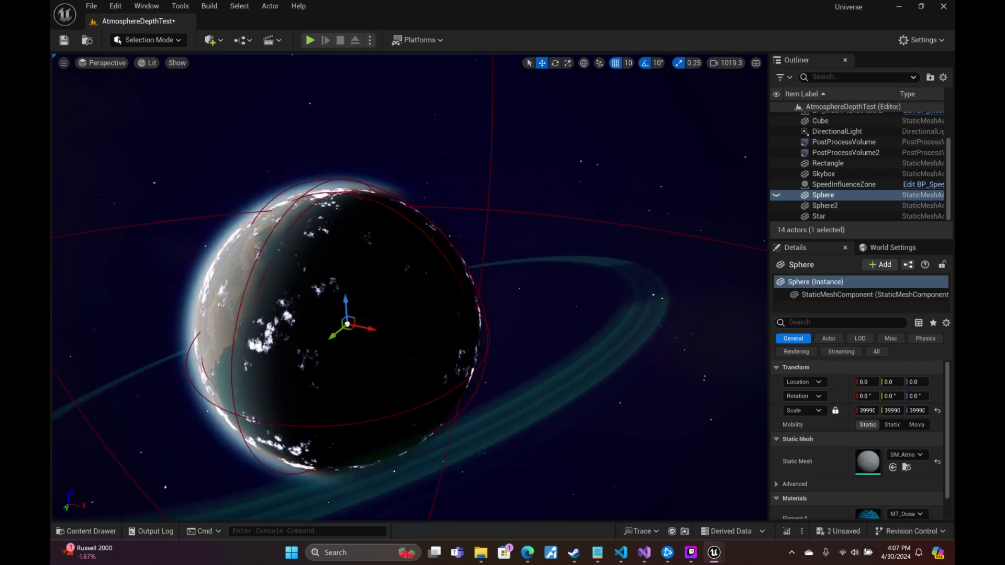
Fly from space down to the planet's surface to examine the clouds and atmosphere up close.
key(w)
right_drag(410, 286, 722, 319)
scroll(410, 286, down, 5)
key(w)
scroll(410, 286, down, 1)
key(s)
scroll(409, 286, up, 6)
right_drag(303, 235, 176, 283)
scroll(340, 207, up, 2)
scroll(241, 241, up, 4)
scroll(172, 278, down, 5)
right_drag(229, 190, 211, 173)
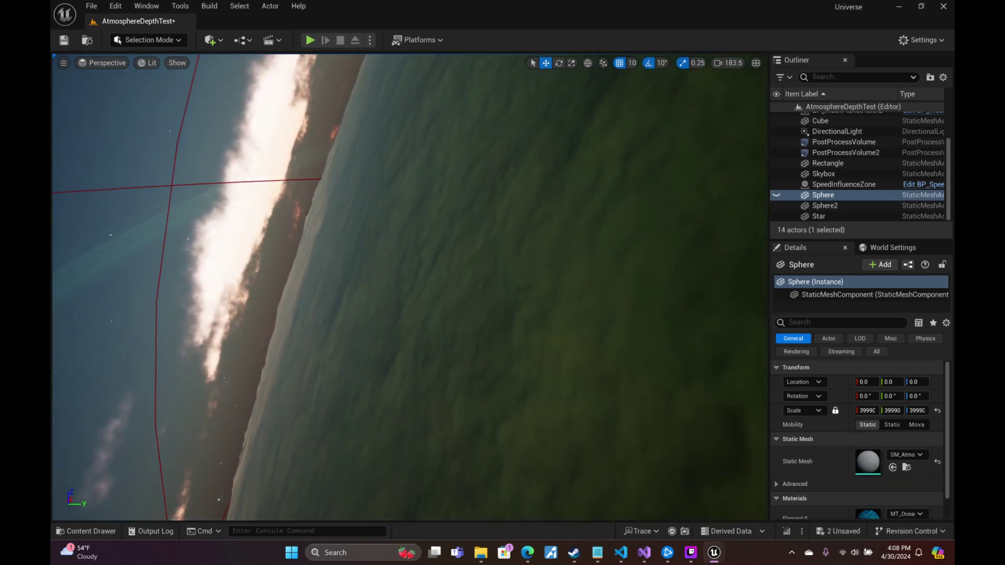
Reopen the atmosphere post process material, try Translucency After DOF as its Blendable Location, and save it.
mouse_move(714, 552)
click(801, 508)
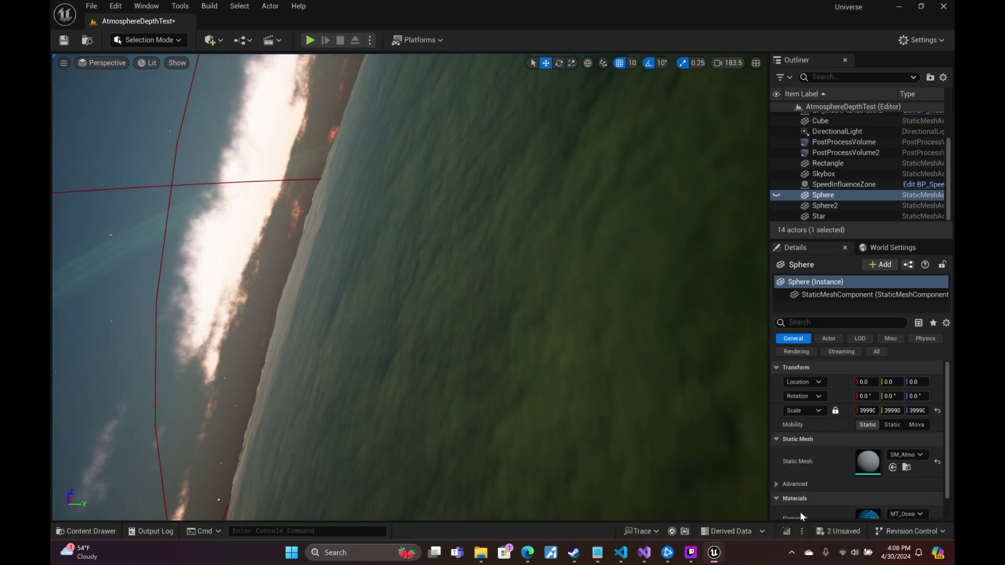
click(570, 444)
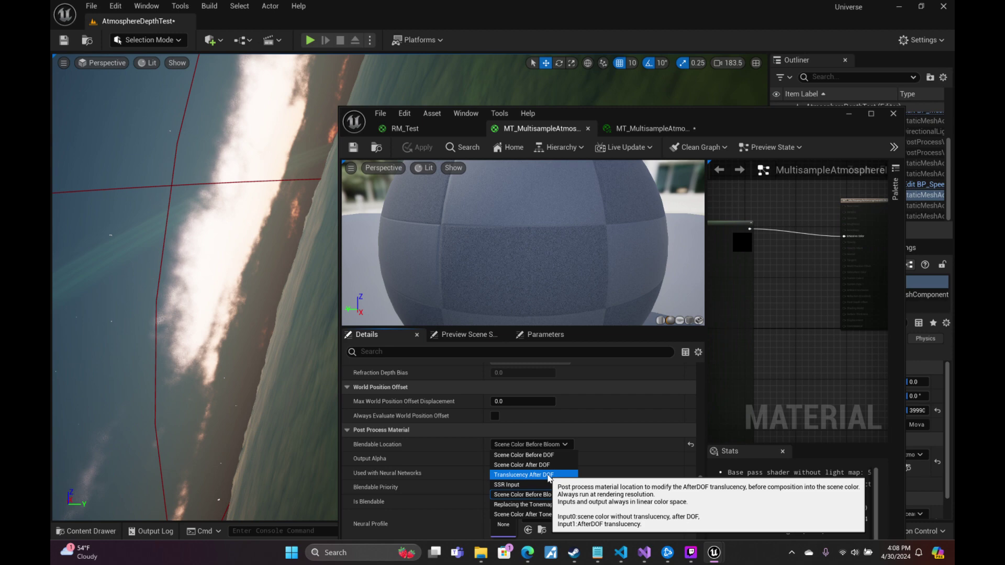
click(523, 475)
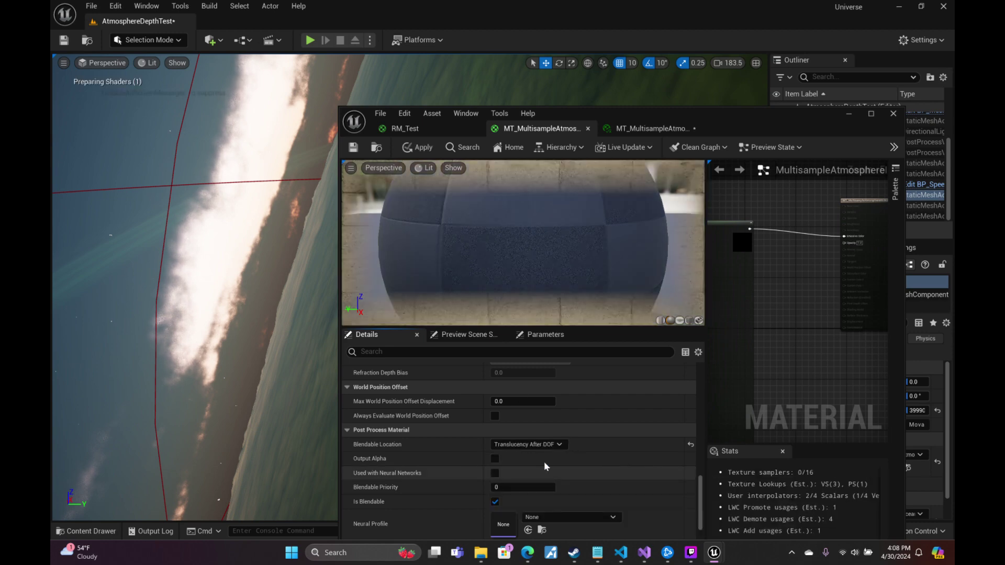
click(353, 147)
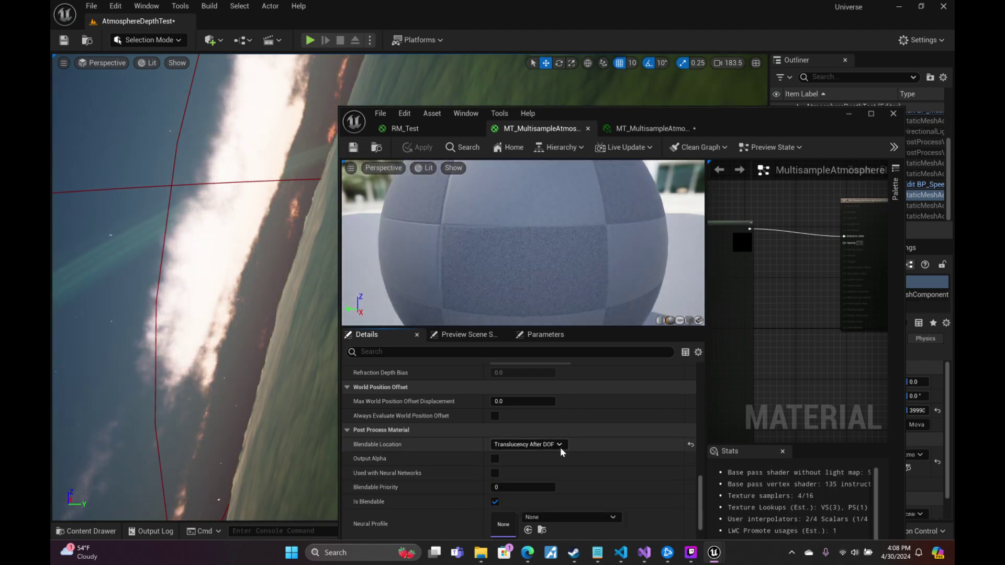
Try Scene Color After DOF as the atmosphere material's Blendable Location and save it.
click(558, 444)
click(547, 467)
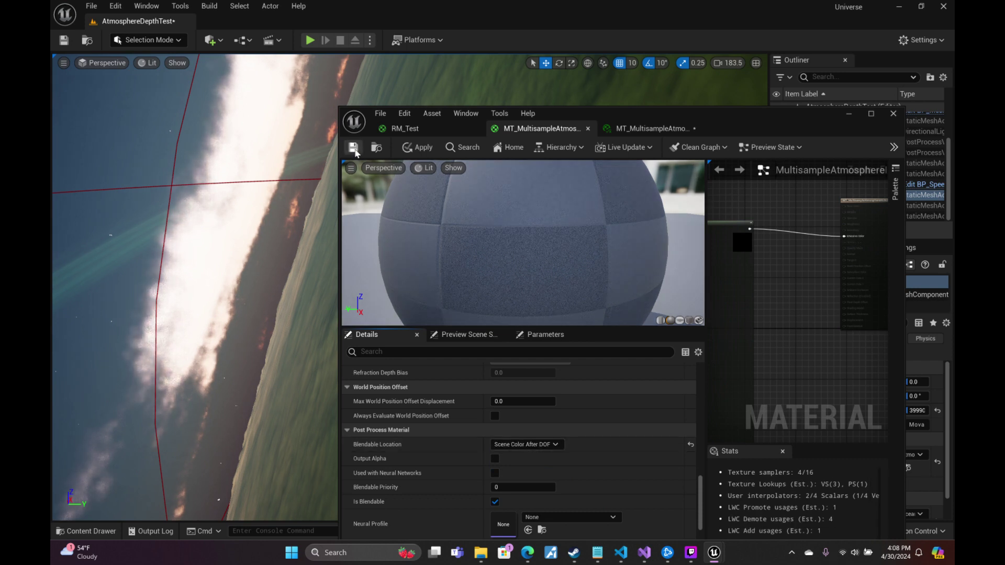
click(354, 149)
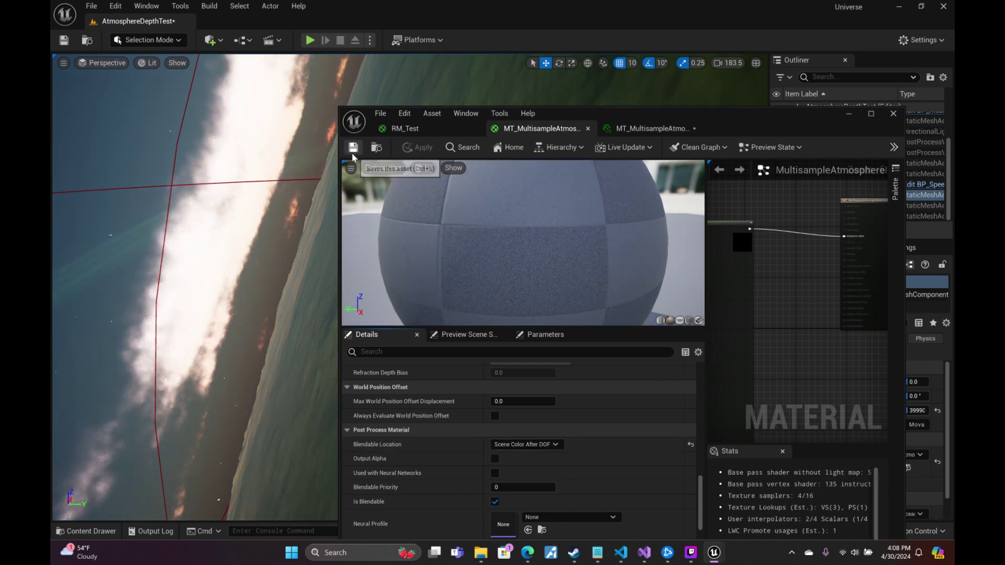
Try Scene Color After Tonemapping as the atmosphere material's Blendable Location and save it.
click(551, 446)
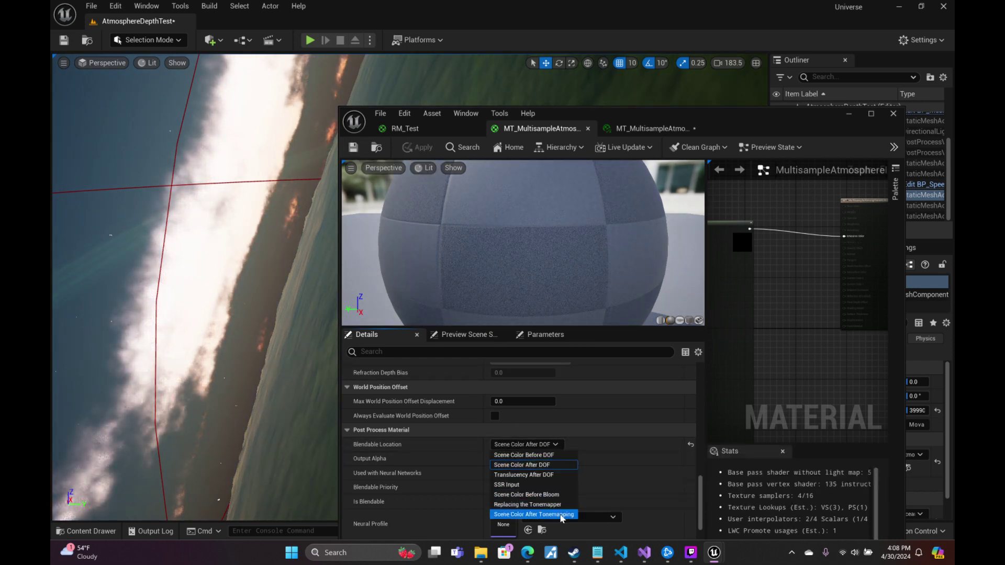
click(550, 493)
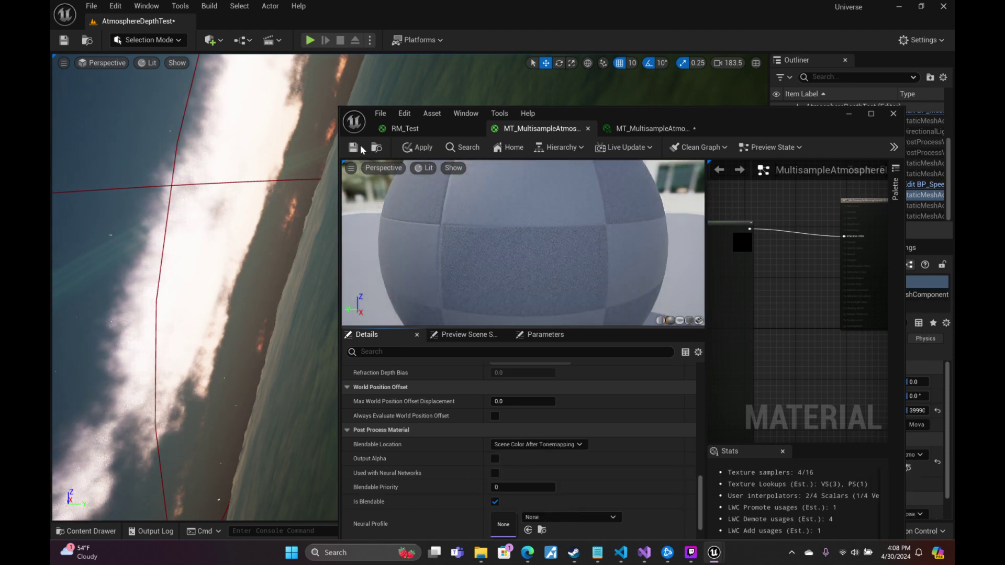
click(360, 146)
click(361, 148)
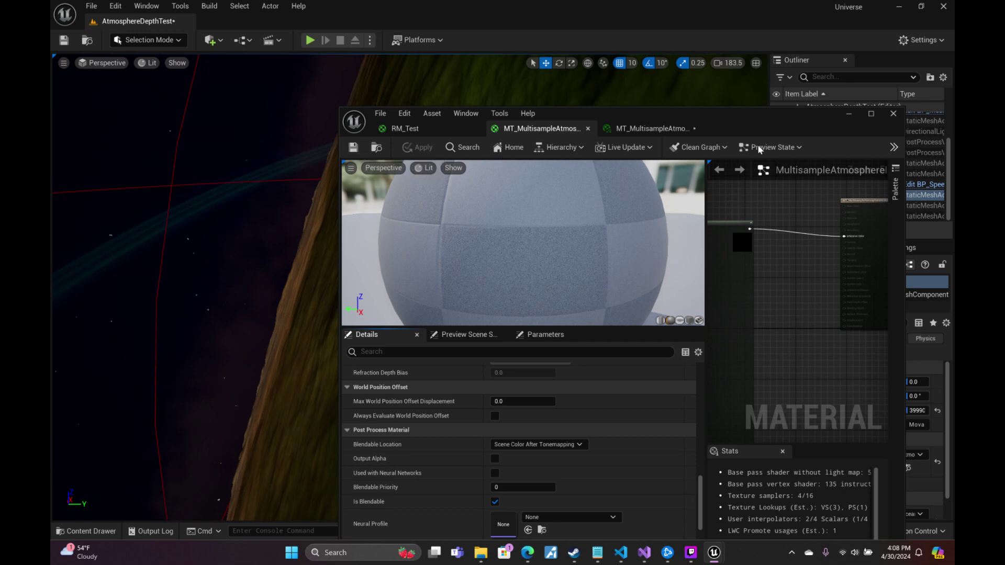
Minimize the material editor and fly back into space to examine how the planet, atmosphere and star render.
click(845, 115)
right_drag(475, 204, 251, 216)
key(s)
scroll(668, 206, up, 8)
key(d)
key(w)
right_drag(409, 287, 409, 287)
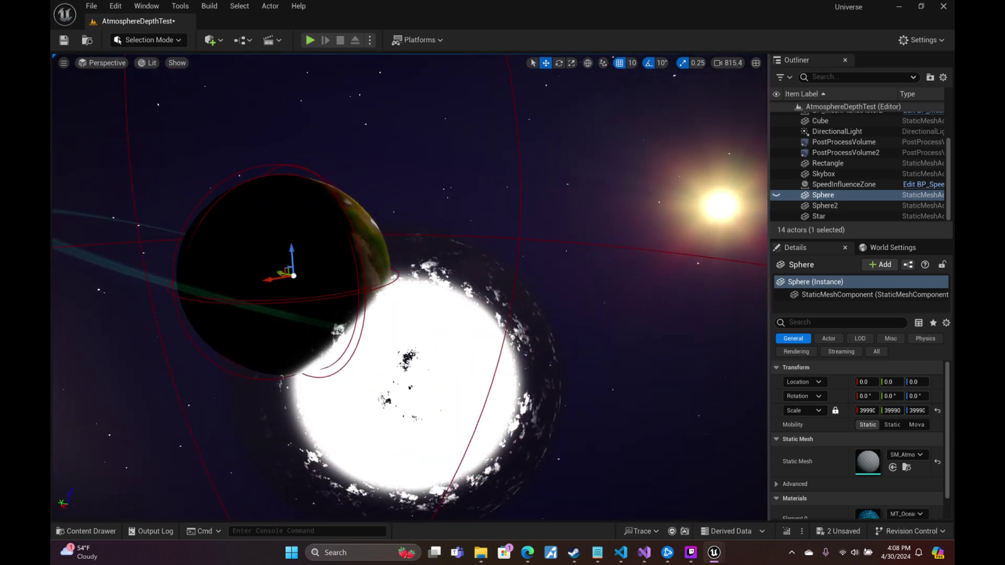
Return to the Project Settings and set the default Anti-Aliasing Method to Temporal Anti-Aliasing (TAA).
mouse_move(724, 556)
click(732, 497)
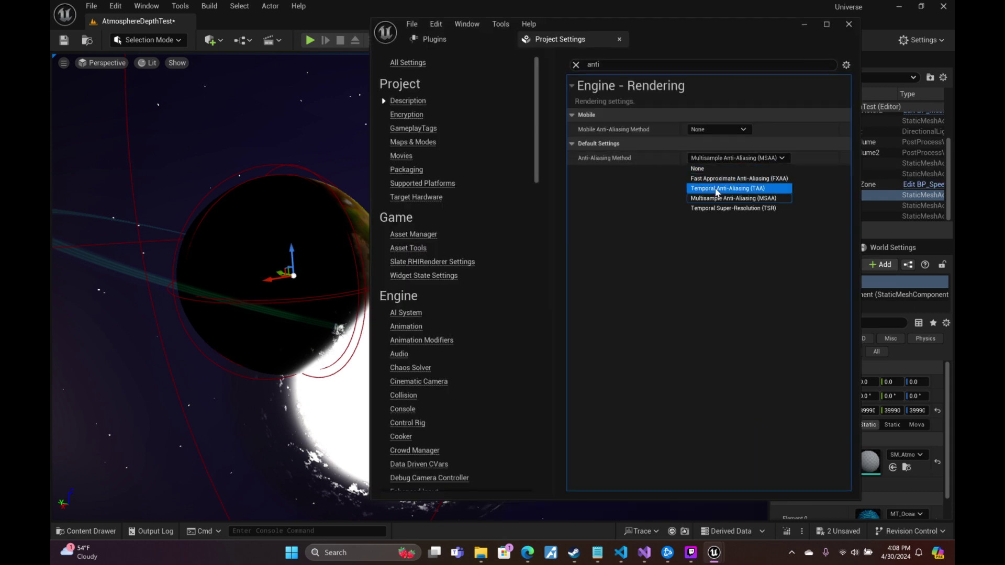
click(716, 189)
Fly around the planet's lit side to examine its cloud rim and minimize the Project Settings.
right_drag(319, 222, 468, 160)
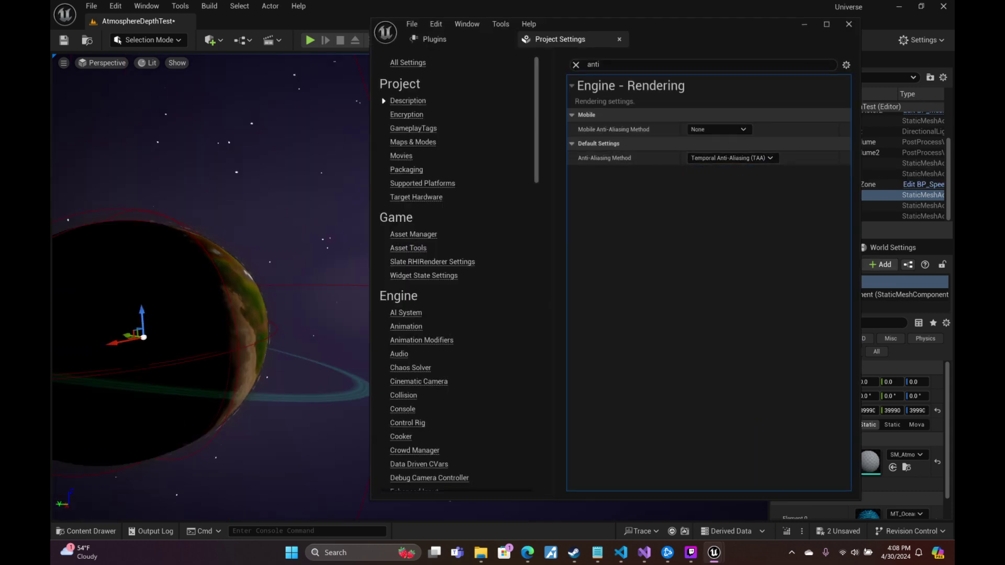
key(w)
right_drag(318, 222, 201, 117)
key(w)
key(w)
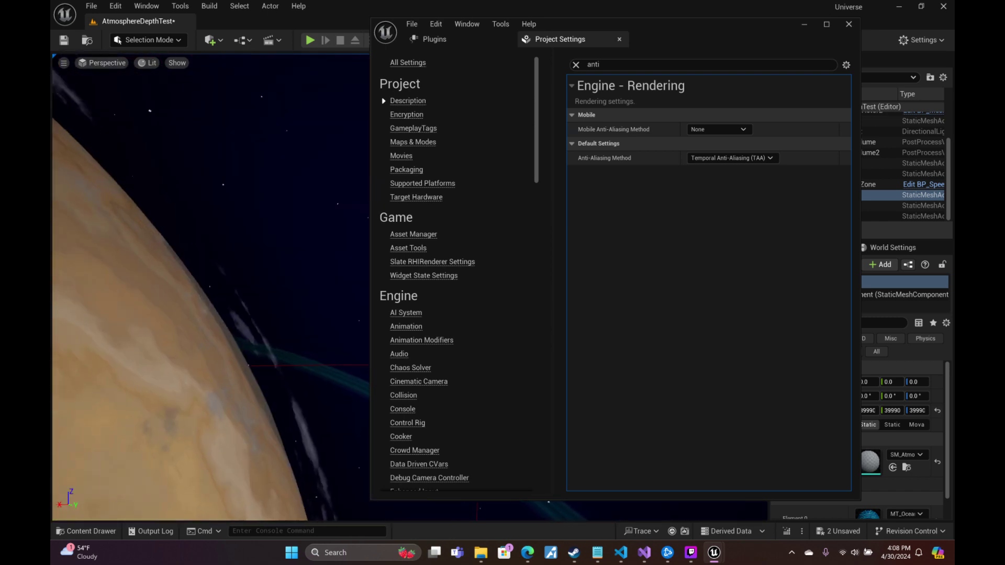
mouse_move(319, 209)
right_down()
mouse_move(285, 226)
mouse_move(228, 225)
mouse_move(318, 216)
right_up()
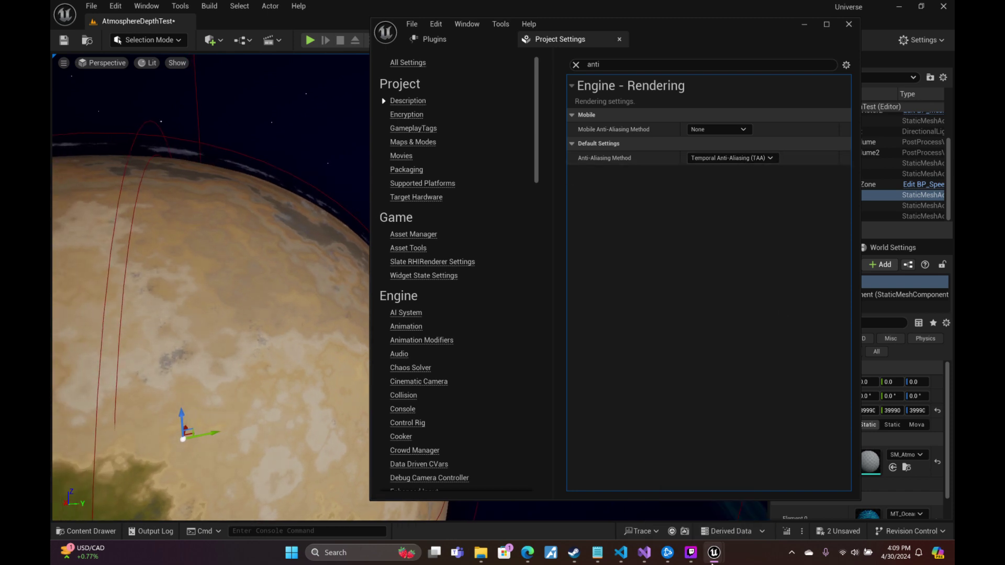
mouse_move(717, 558)
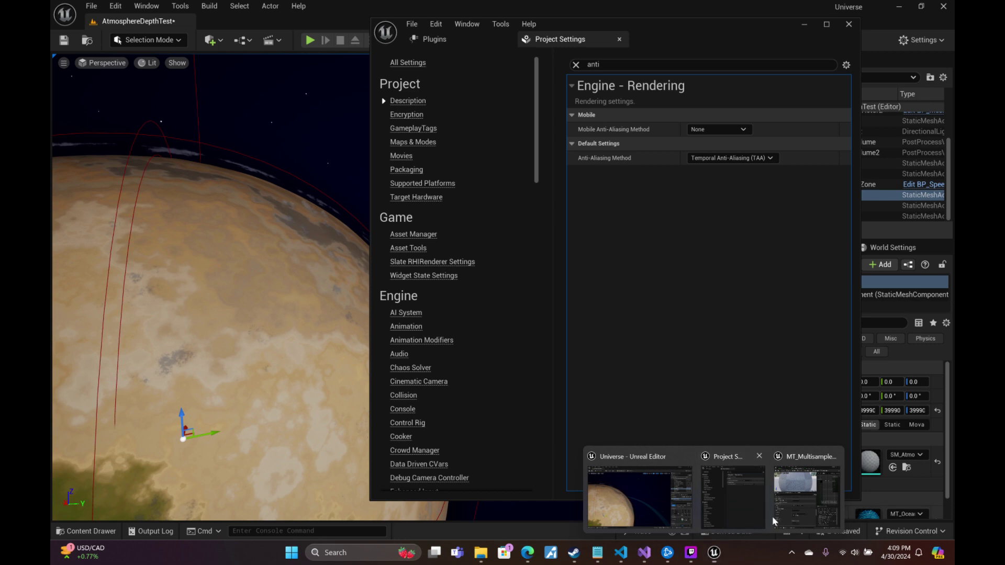
click(801, 24)
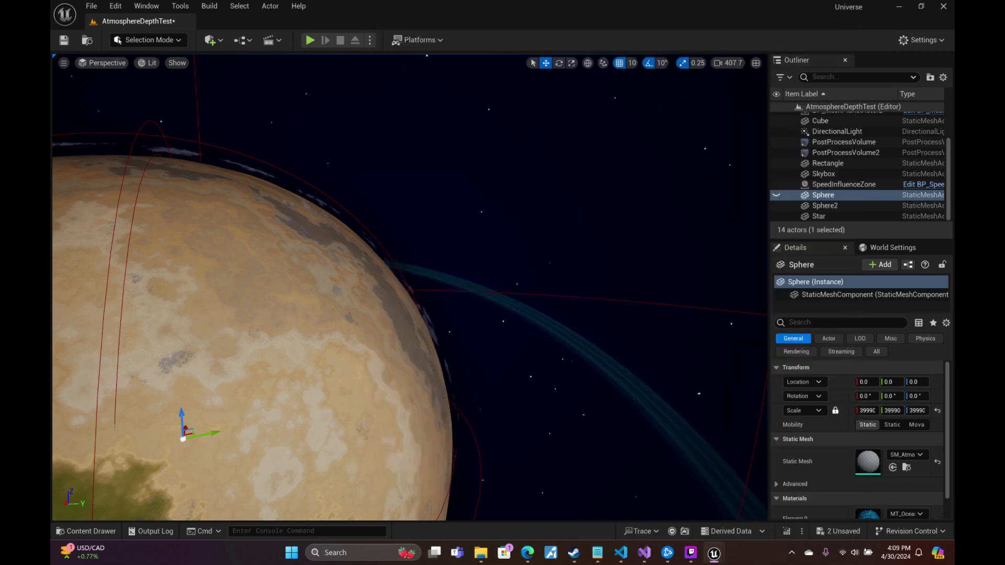
Set the atmosphere material's Blendable Location to Scene Color Before DOF, save the material, and minimize its editor.
mouse_move(713, 552)
click(804, 511)
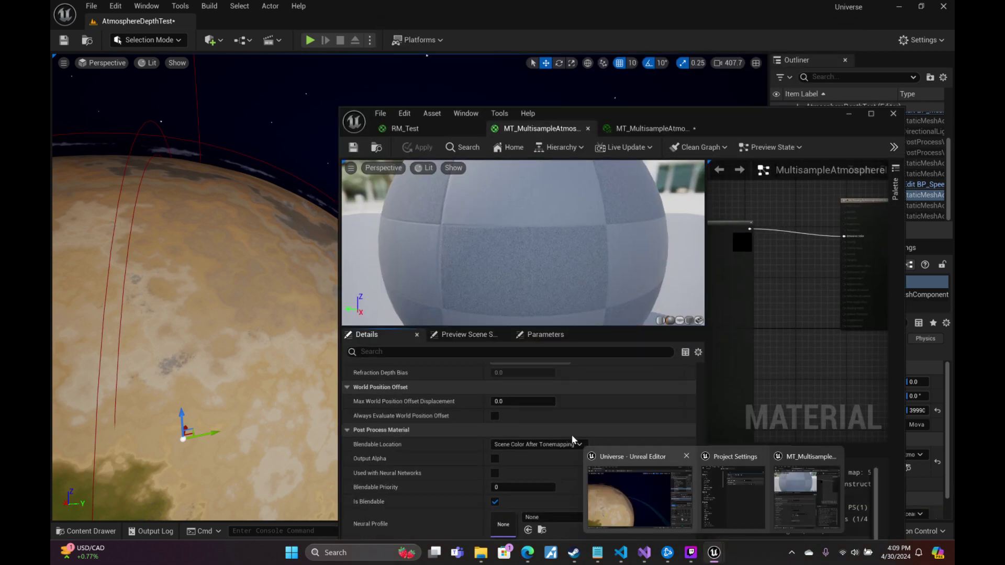
click(562, 446)
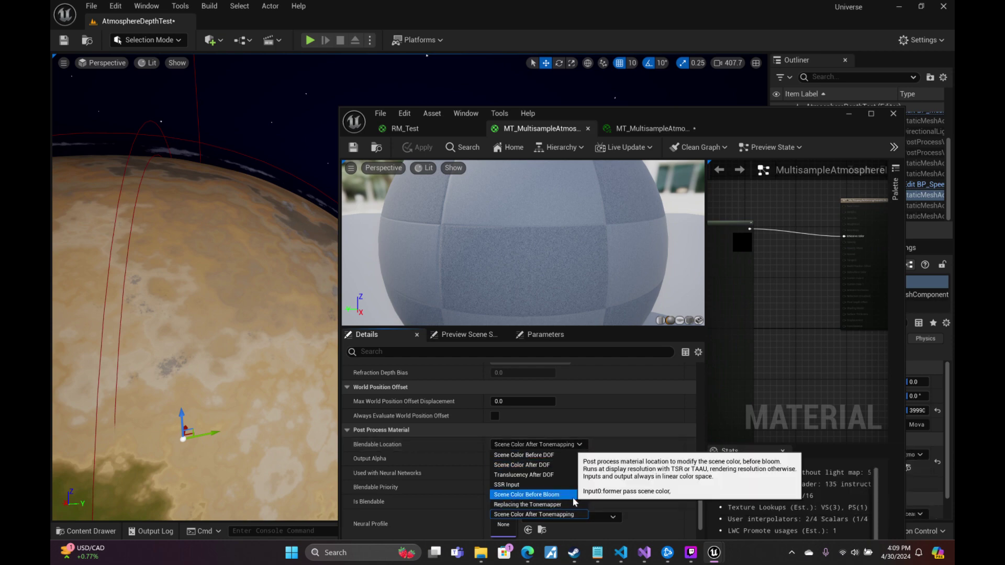
click(565, 456)
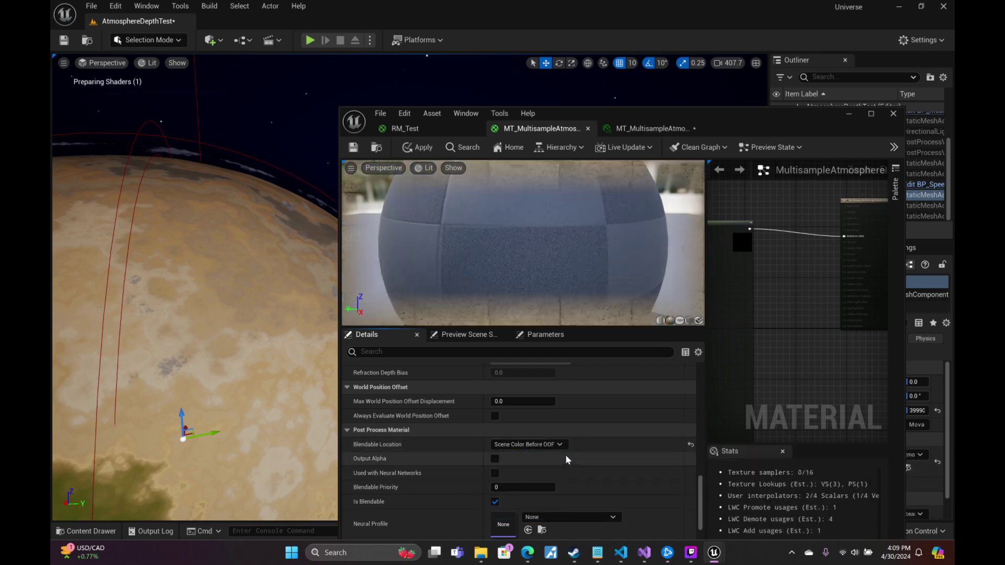
click(353, 148)
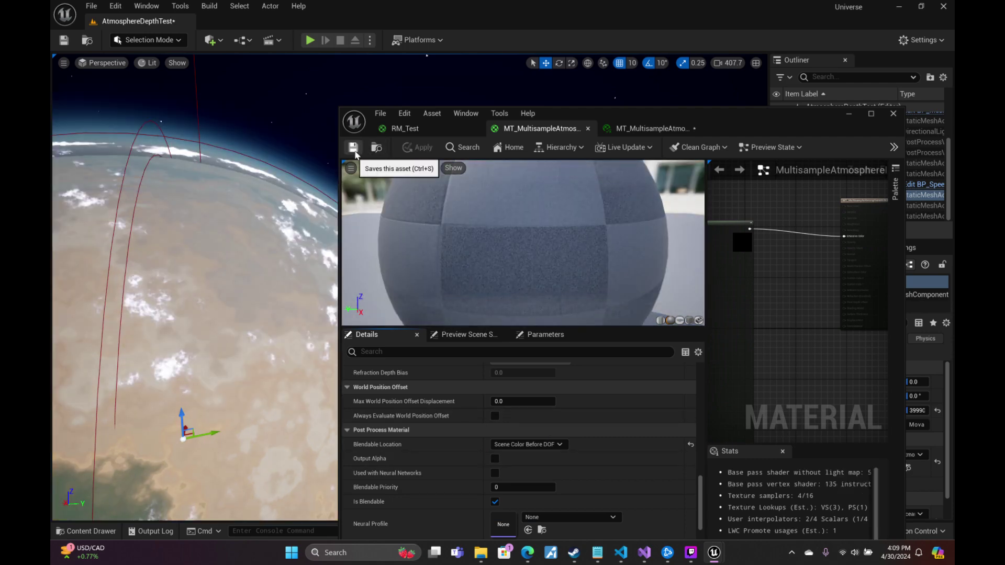
click(850, 115)
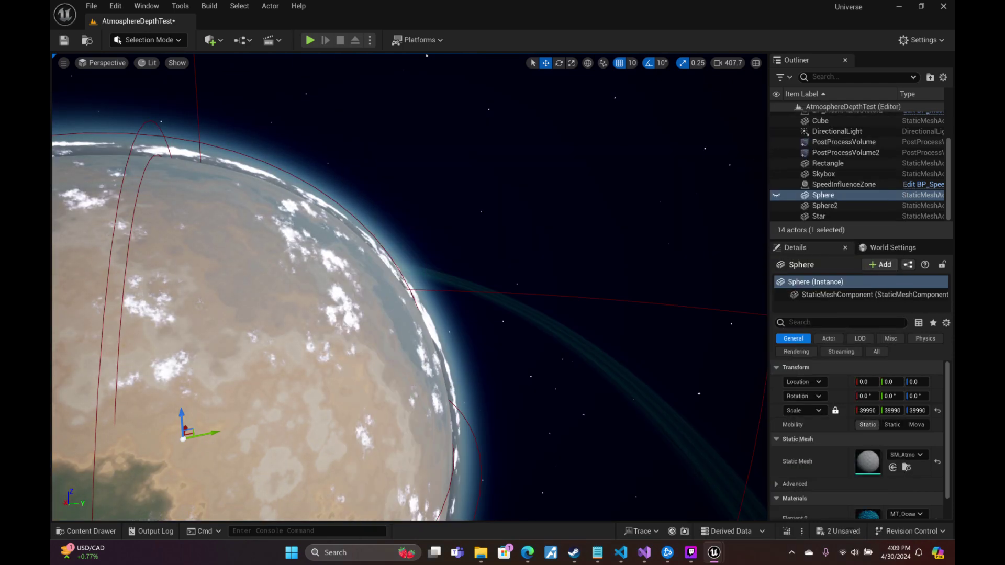
Fly toward the planet to examine the clouds and atmosphere with the saved material.
mouse_move(601, 219)
right_down()
mouse_move(423, 180)
mouse_move(330, 173)
mouse_move(308, 142)
mouse_move(295, 140)
right_up()
key(w)
scroll(419, 181, down, 1)
key(w)
scroll(353, 175, down, 1)
key(w)
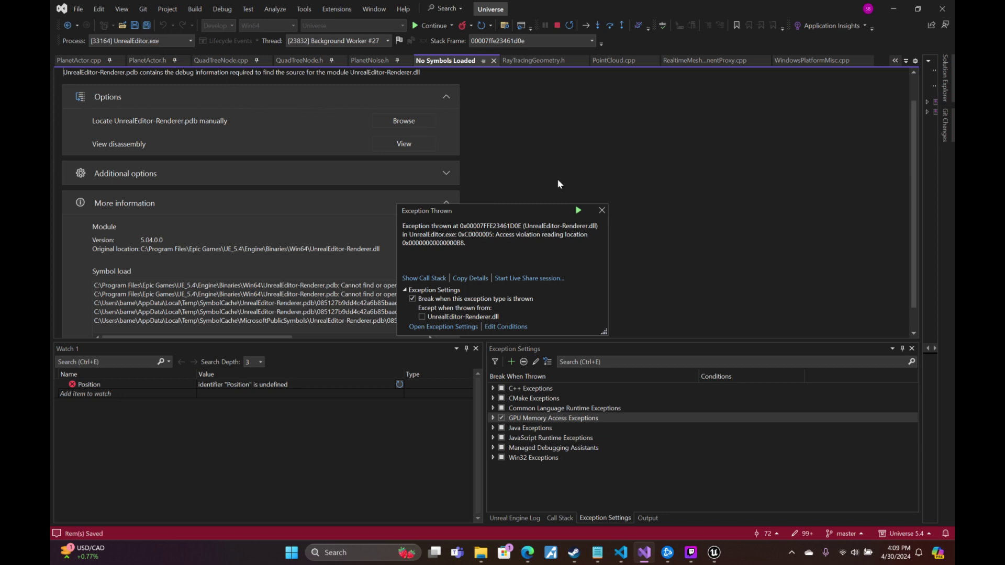
Dismiss the Exception Thrown notice in Visual Studio and switch to Twitch Studio.
click(602, 210)
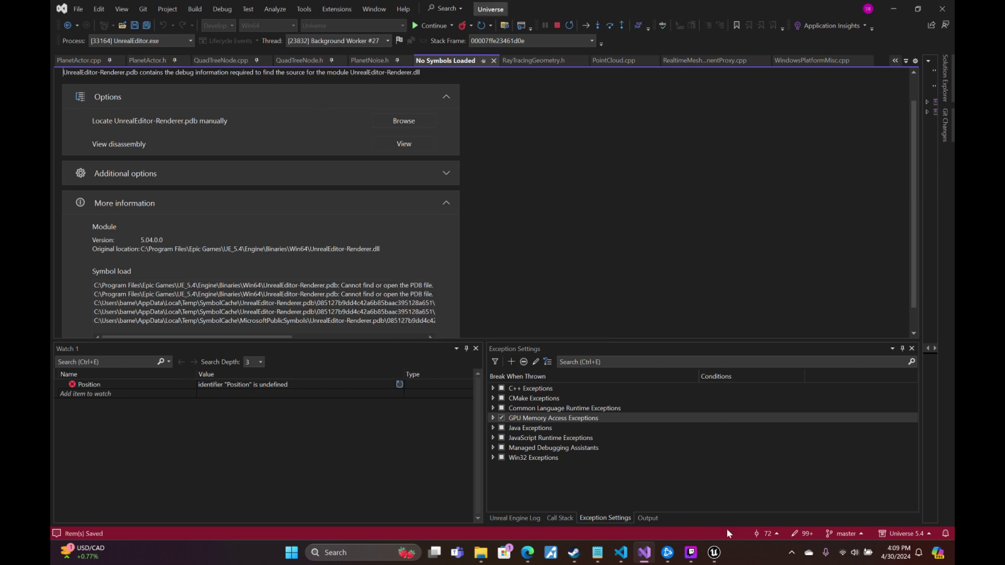
click(711, 554)
click(691, 553)
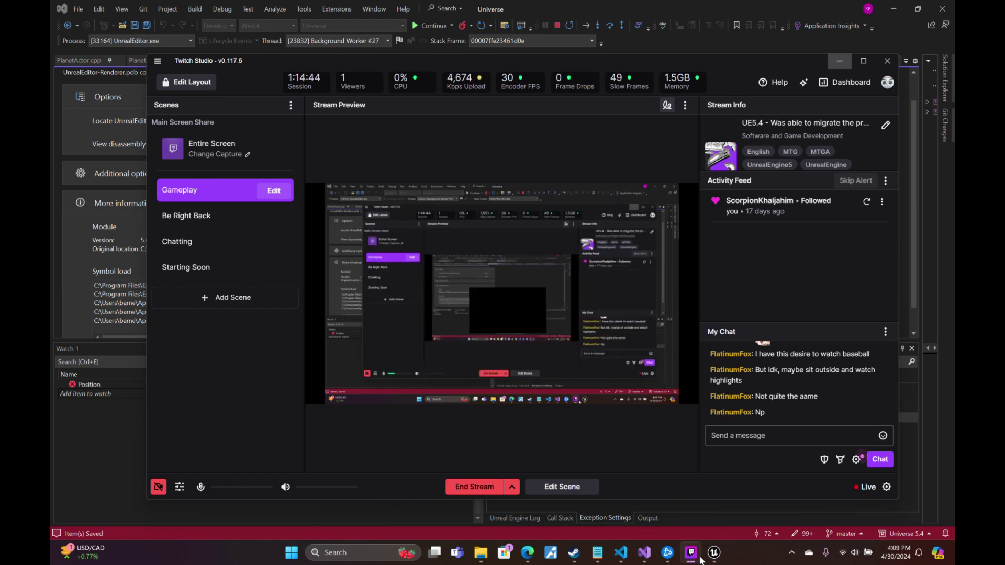